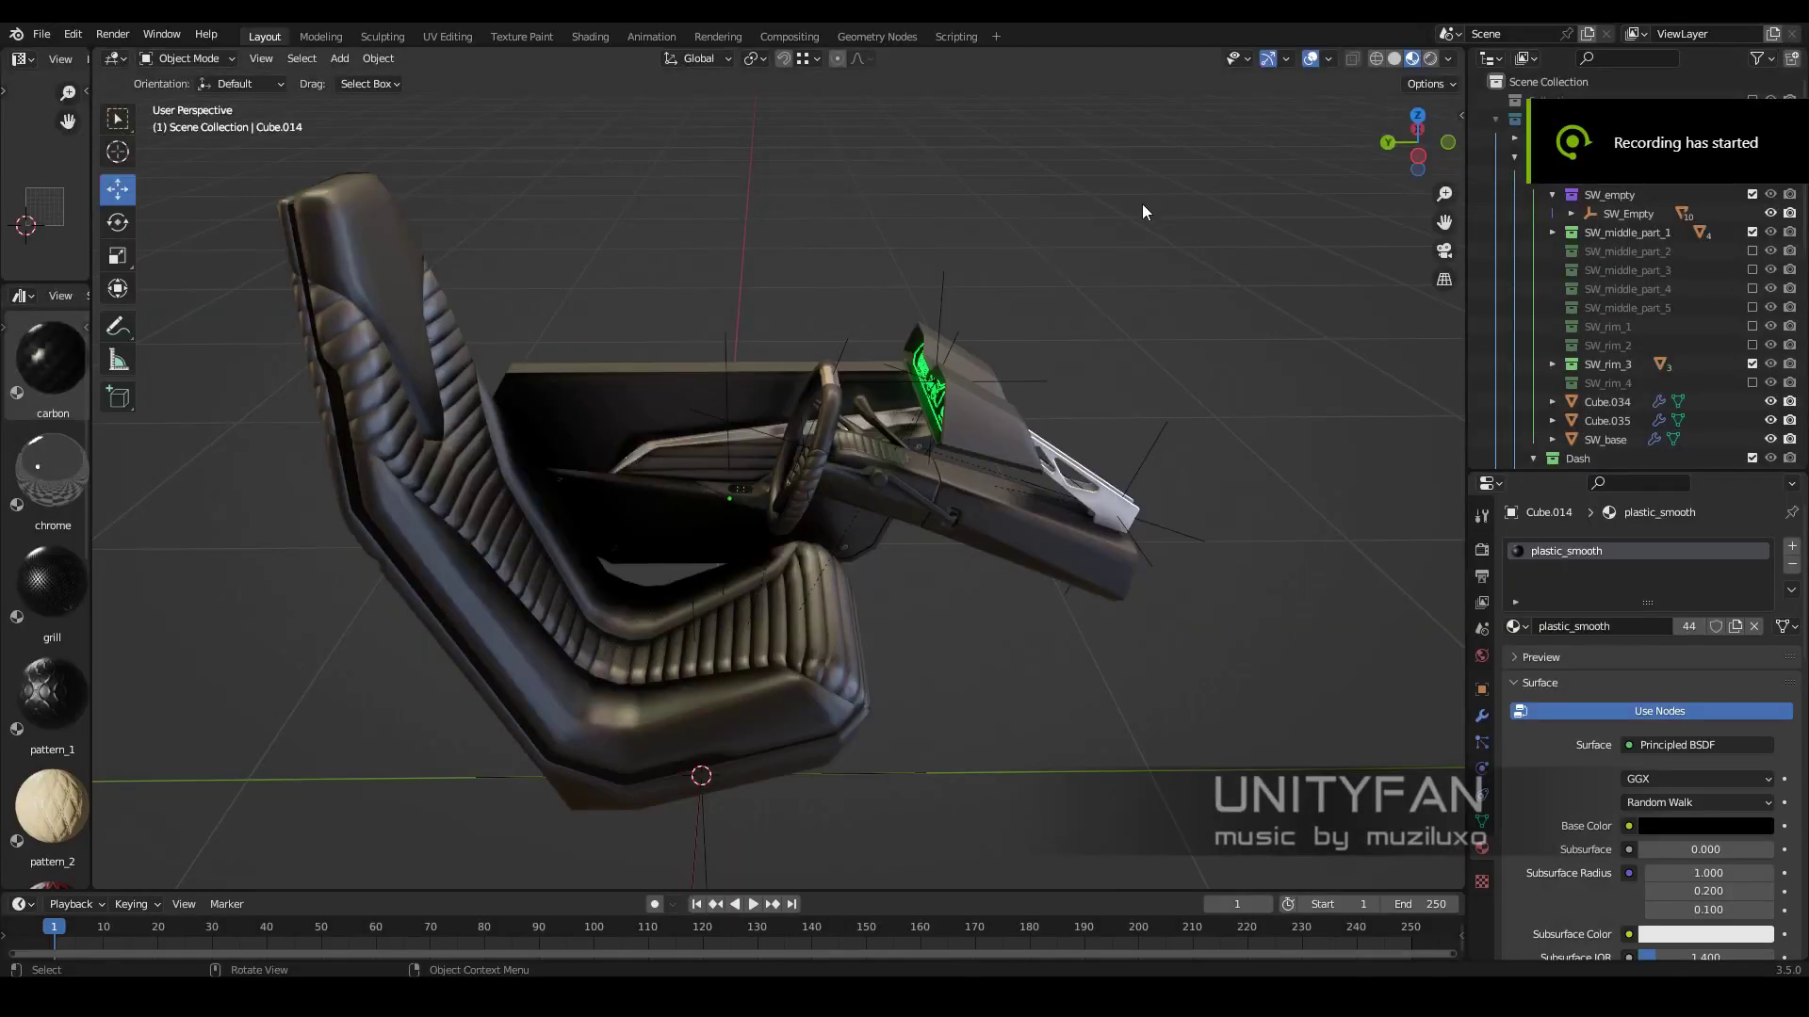
- Append the pedals collection from futuristic_car_003/FC_03.blend into the interior scene
middle_click_drag(1142, 203, 998, 398)
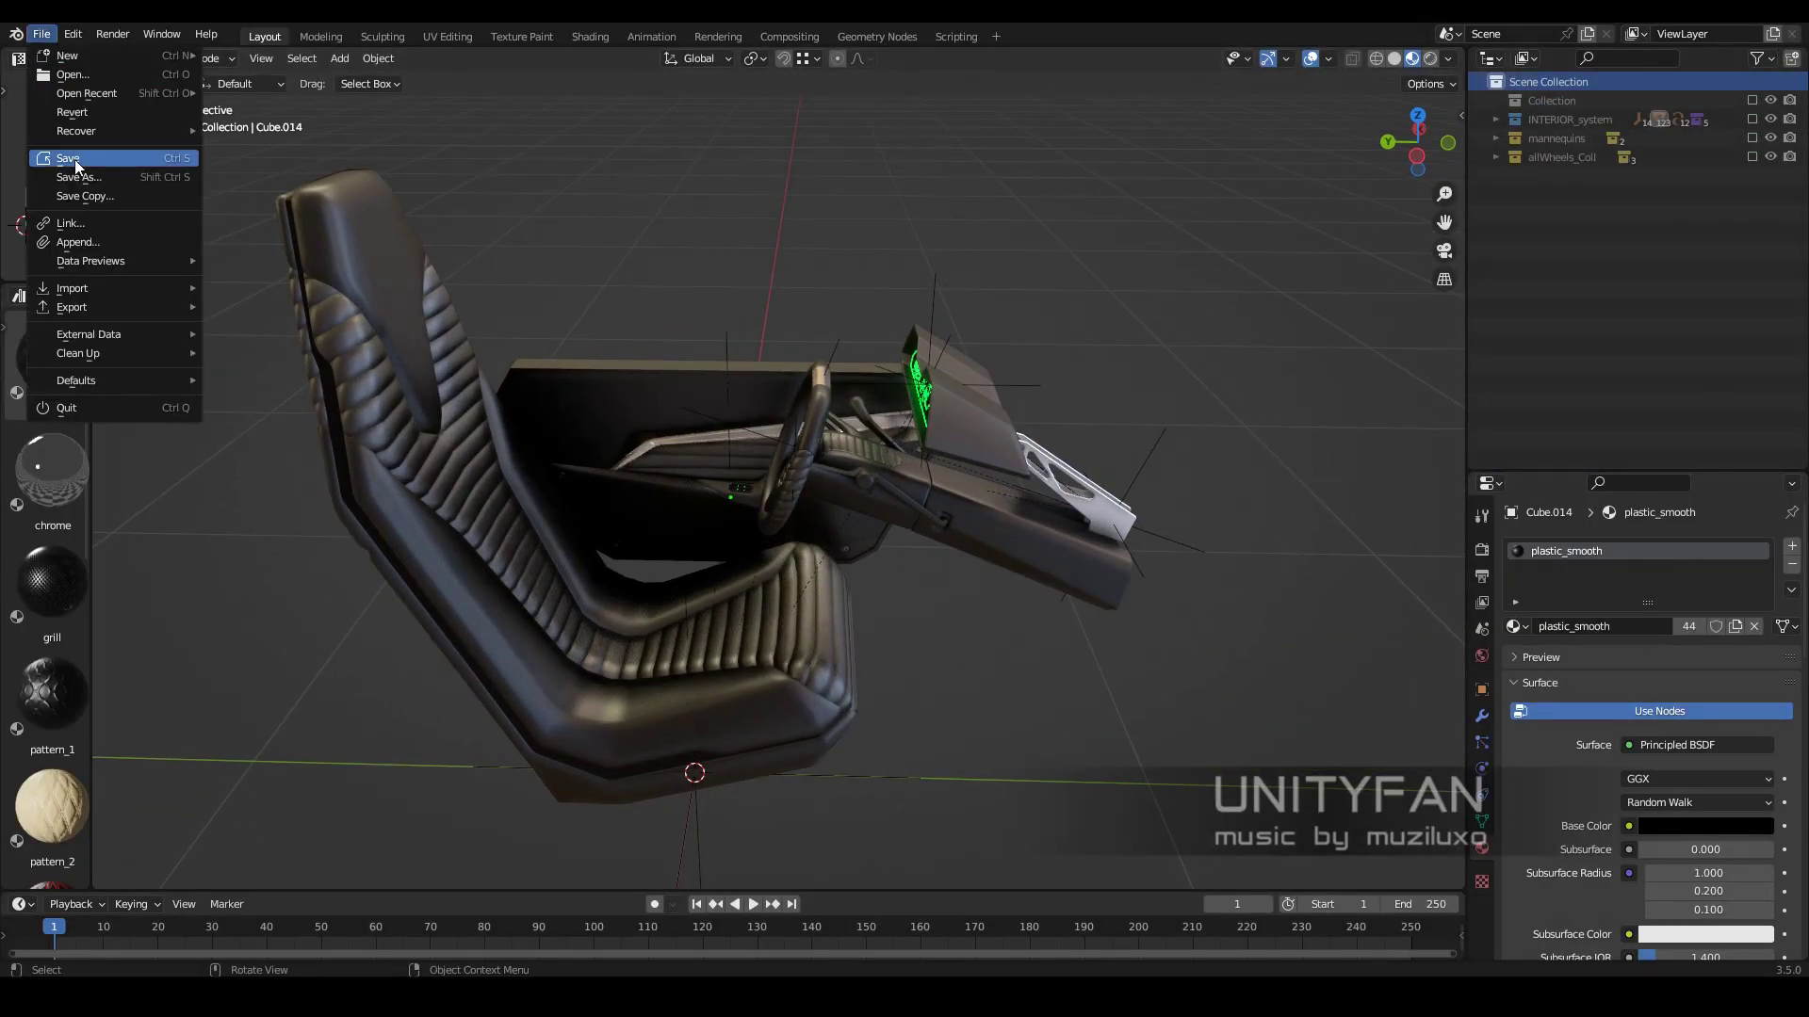
left_click(128, 241)
double_click(642, 274)
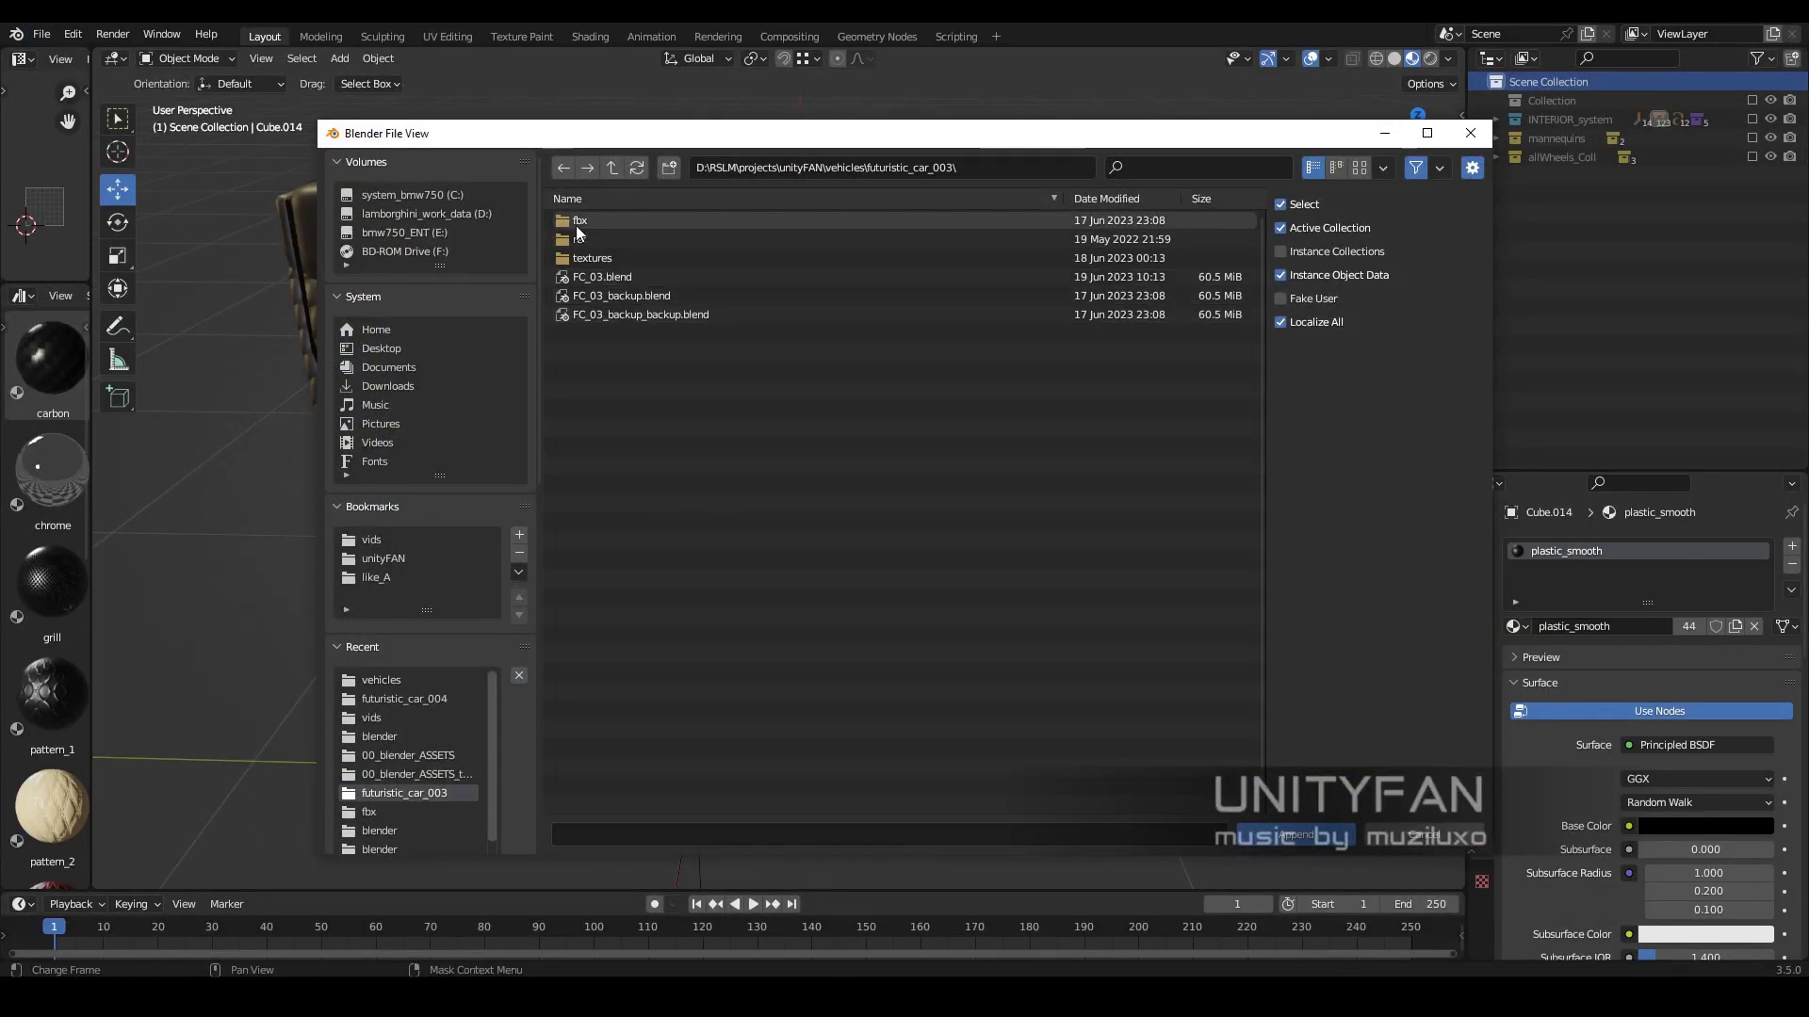
left_click(578, 276)
double_click(579, 278)
left_click(682, 503)
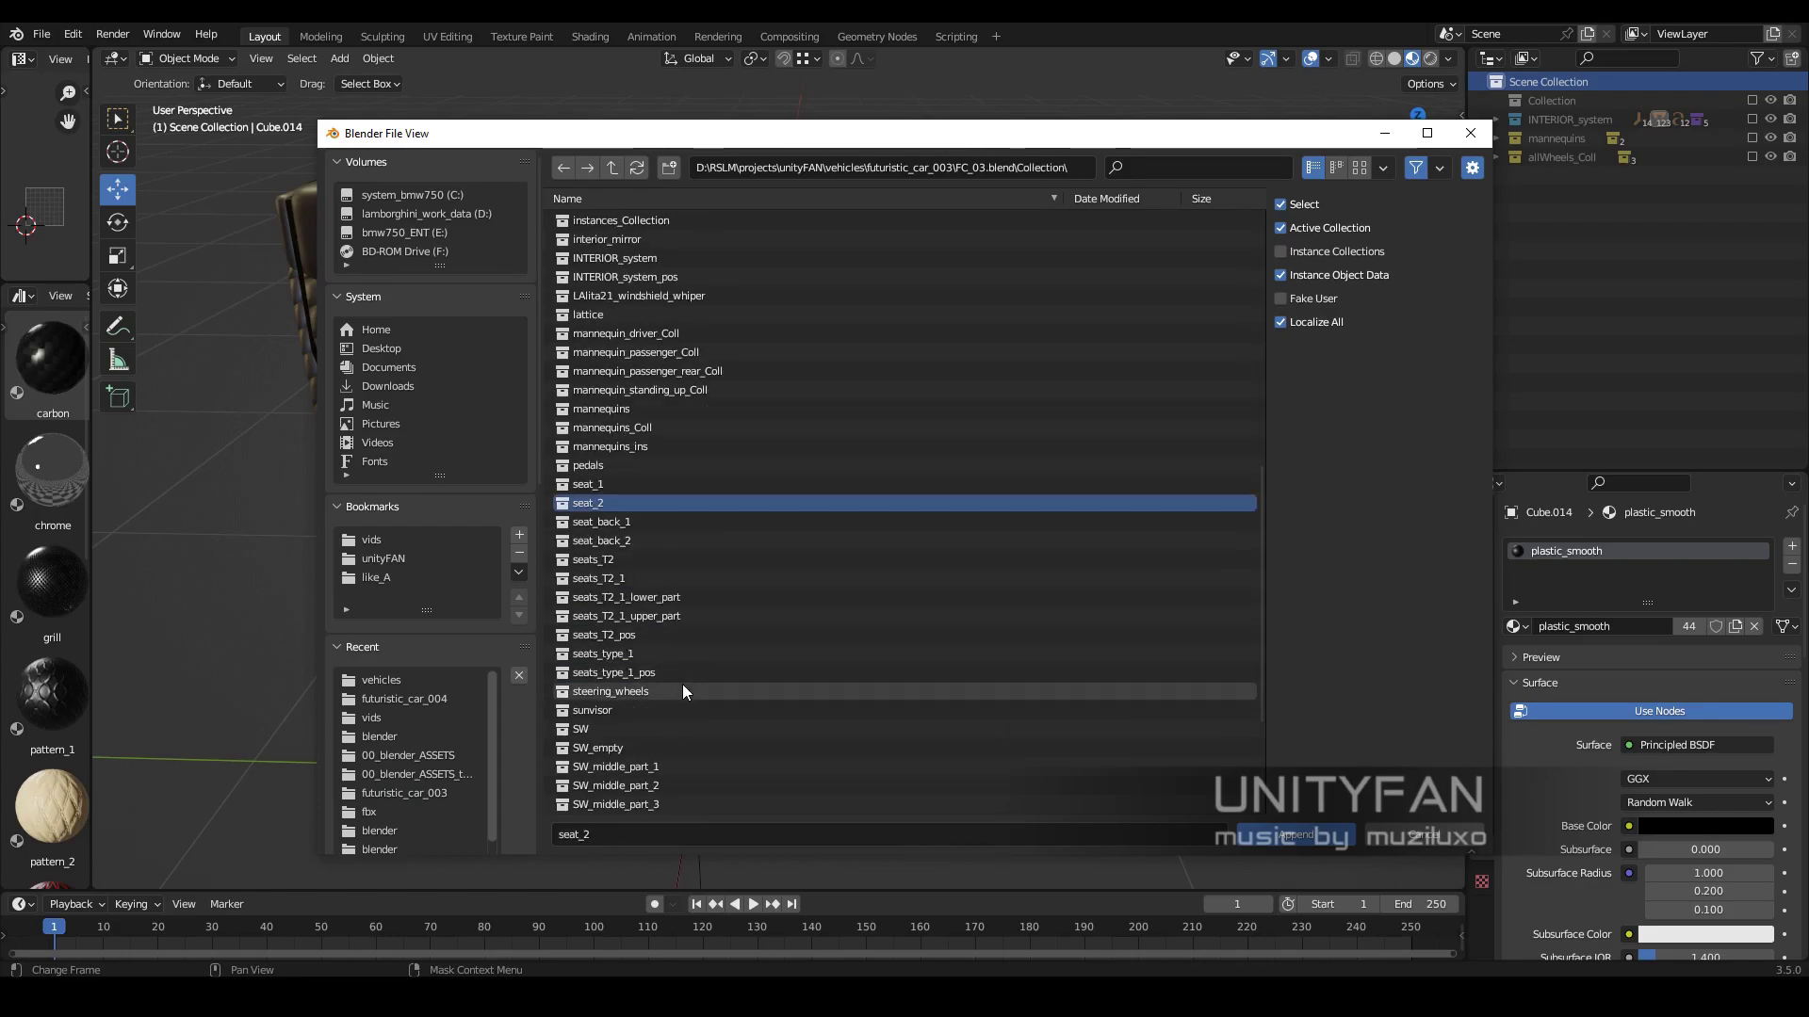
scroll(678, 697, "down", 5)
scroll(676, 709, "up", 4)
double_click(590, 415)
scroll(1025, 602, "down", 3)
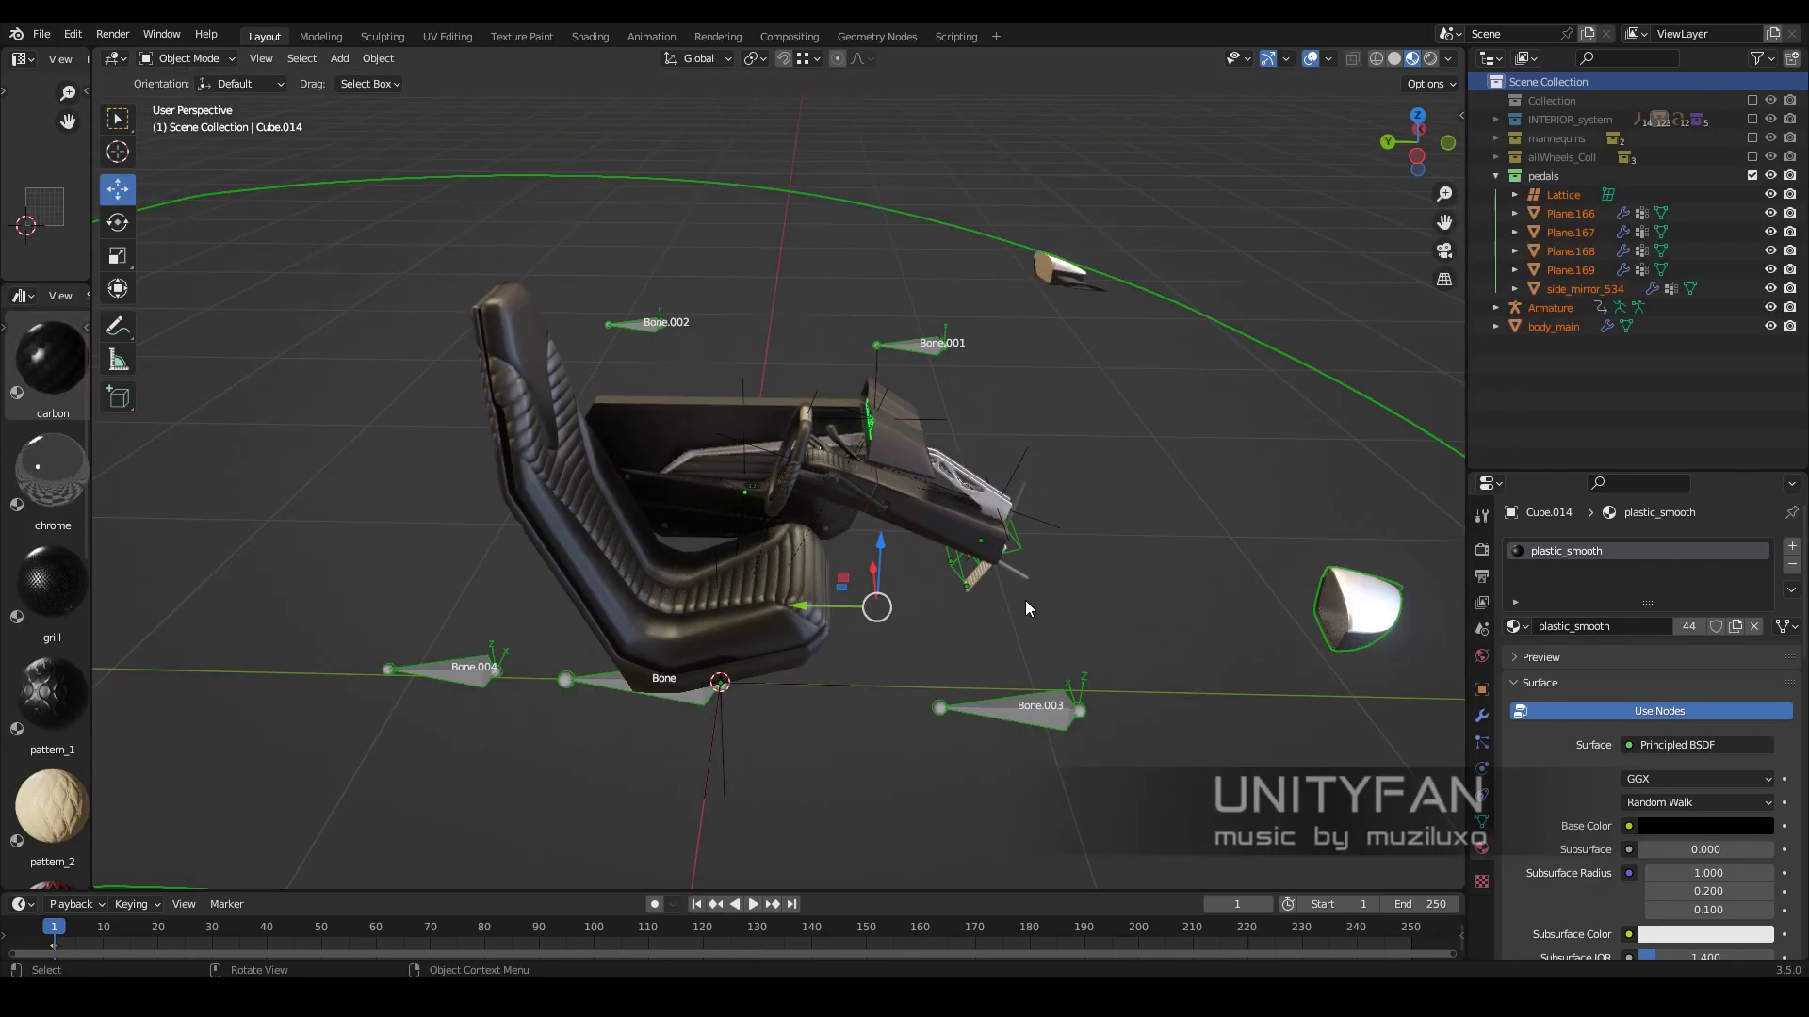
scroll(1051, 568, "down", 2)
- Delete the appended car body, armature and side mirrors
middle_click_drag(1051, 568, 993, 505)
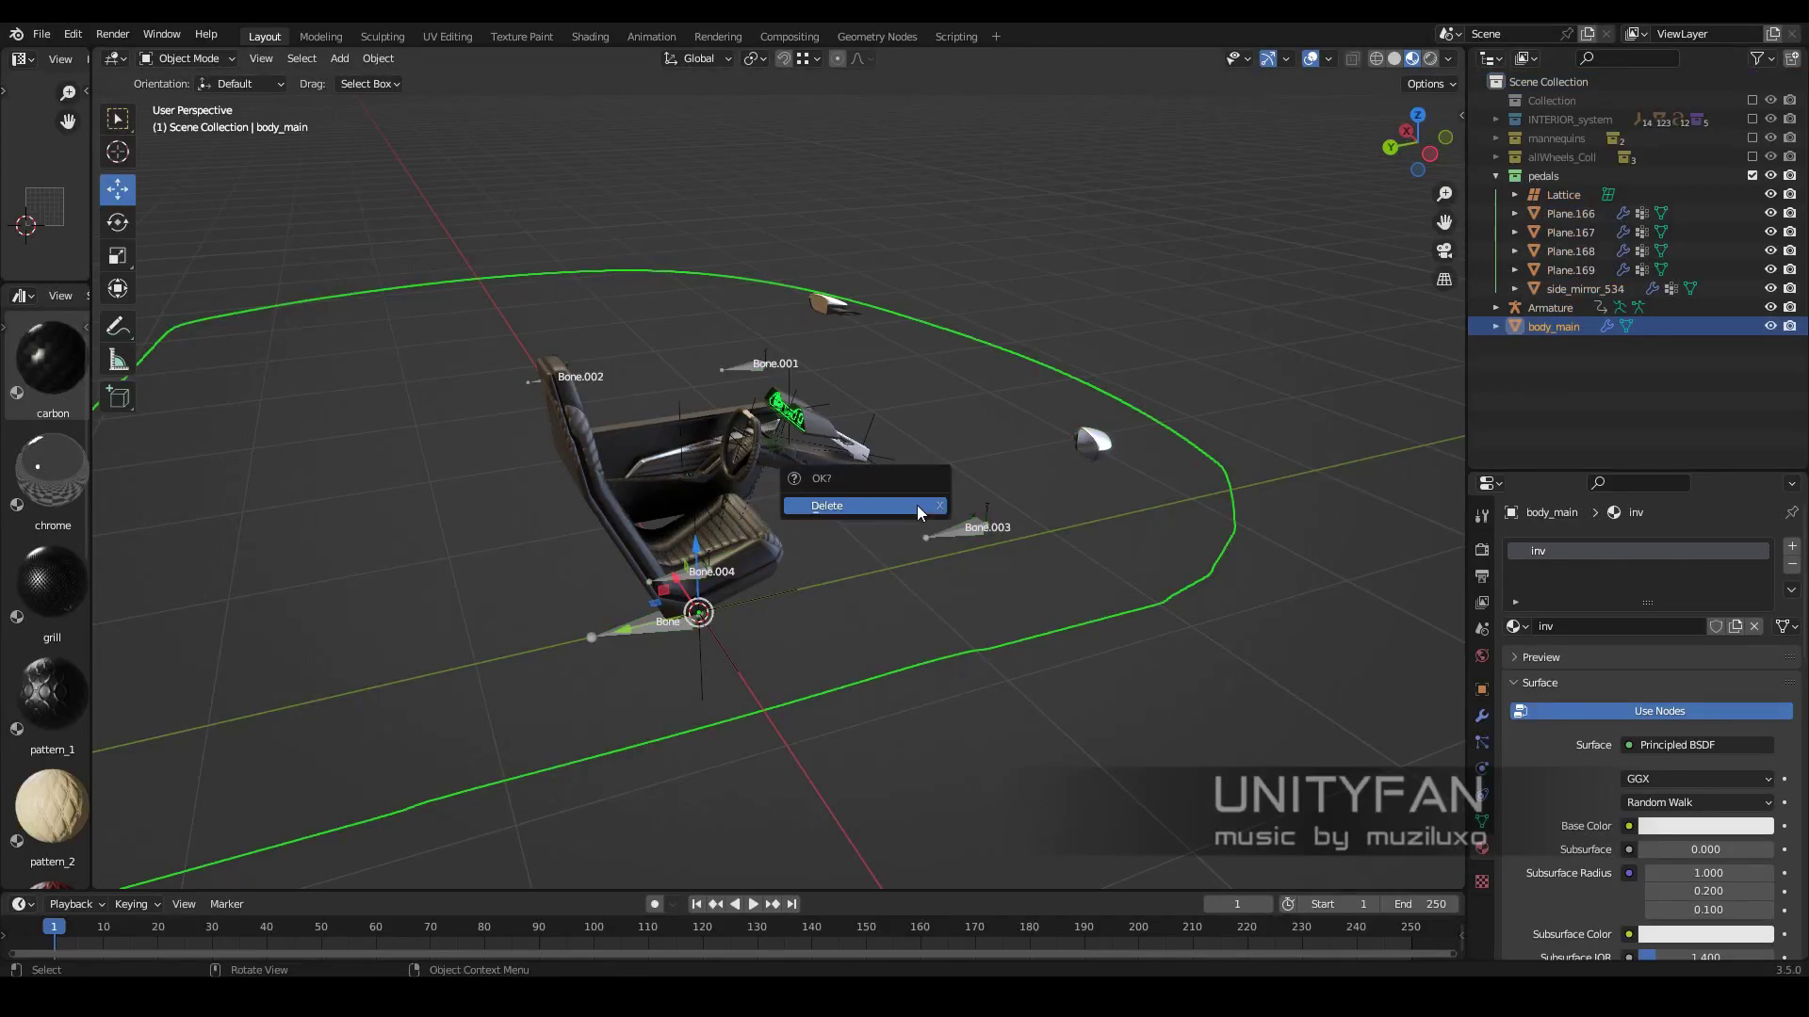
left_click(917, 505)
mouse_move(1111, 437)
middle_mouse_down()
mouse_move(1014, 358)
mouse_move(1061, 422)
mouse_move(602, 471)
middle_mouse_up()
left_click(989, 381)
key("x")
- Check the pedal pieces Plane.167–169 and rename the collection to pedals_1
left_click(566, 551)
left_click(482, 504)
mouse_move(483, 504)
middle_mouse_down()
mouse_move(1238, 630)
mouse_move(744, 614)
mouse_move(986, 462)
mouse_move(947, 545)
mouse_move(1225, 376)
middle_mouse_up()
left_click(744, 614)
left_click(947, 545)
left_click(1567, 180)
type("_1")
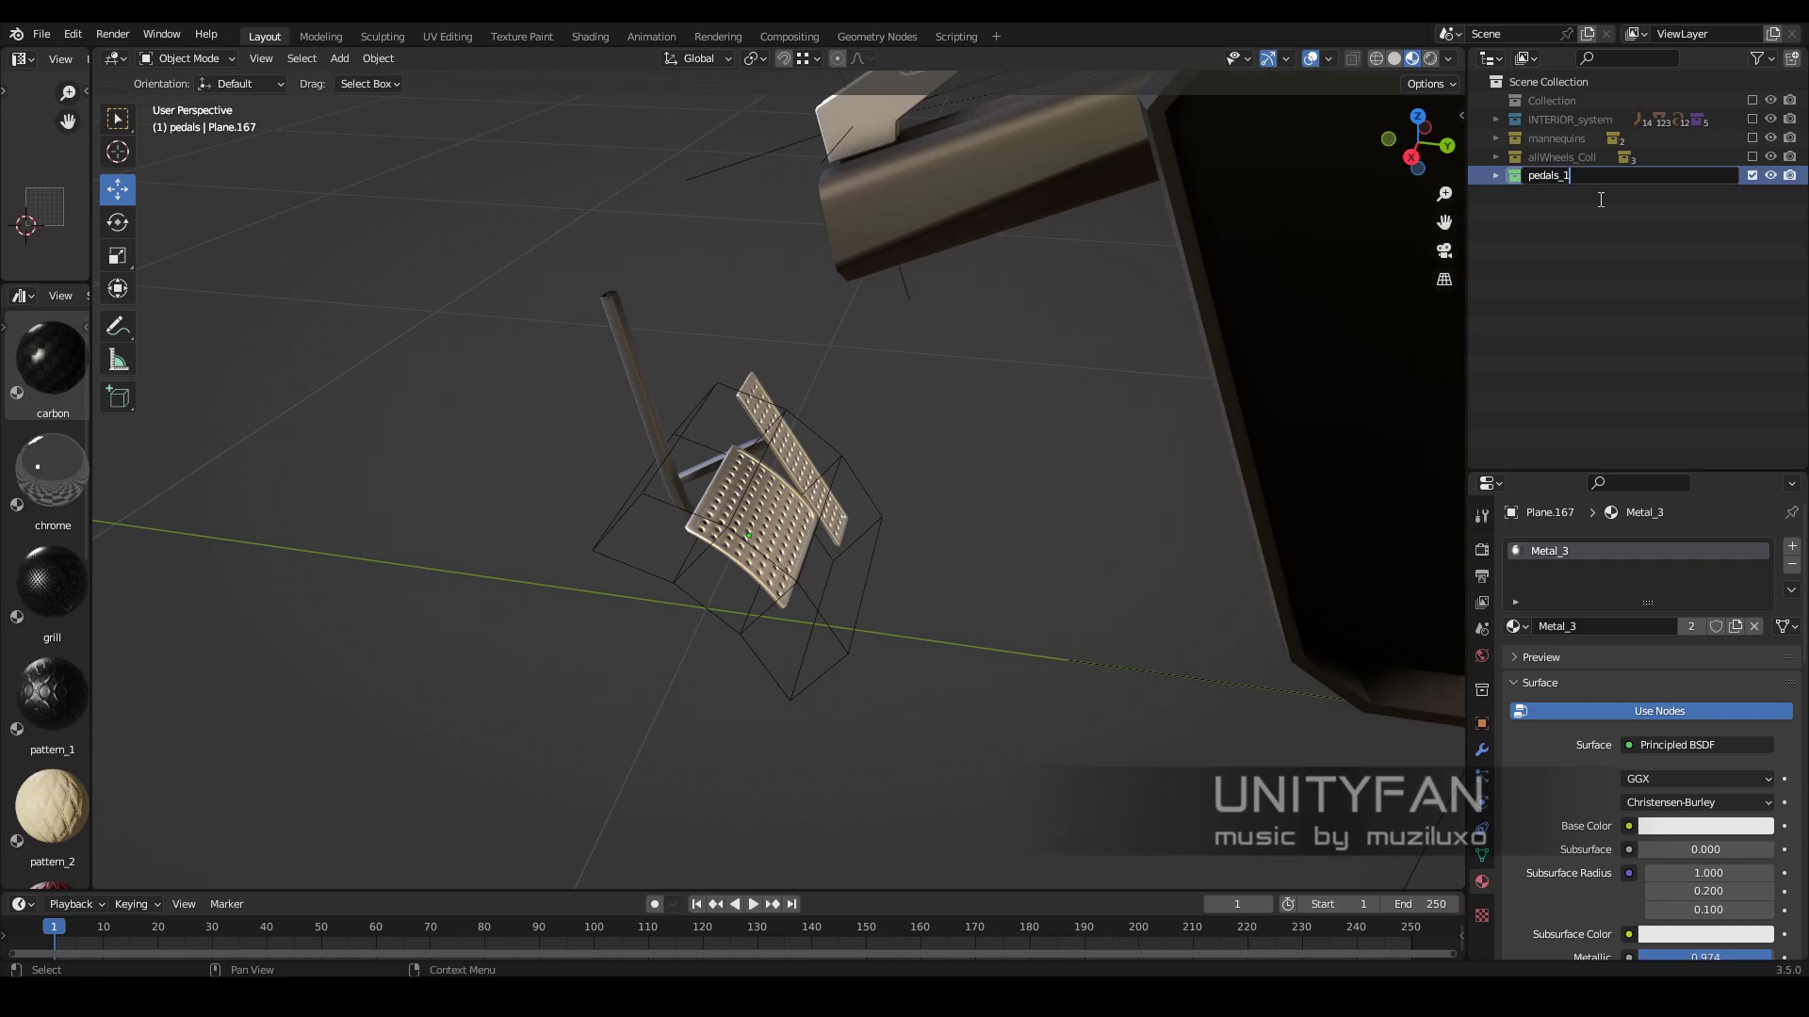
key("Return")
- Select Plane.169 and view the remaining pedals up close
middle_click_drag(933, 488, 662, 556)
mouse_move(816, 432)
middle_mouse_down()
mouse_move(895, 580)
mouse_move(850, 568)
mouse_move(896, 595)
middle_mouse_up()
left_click(671, 579)
scroll(981, 504, "up", 3)
mouse_move(670, 578)
middle_mouse_down()
mouse_move(981, 504)
mouse_move(924, 538)
mouse_move(899, 643)
middle_mouse_up()
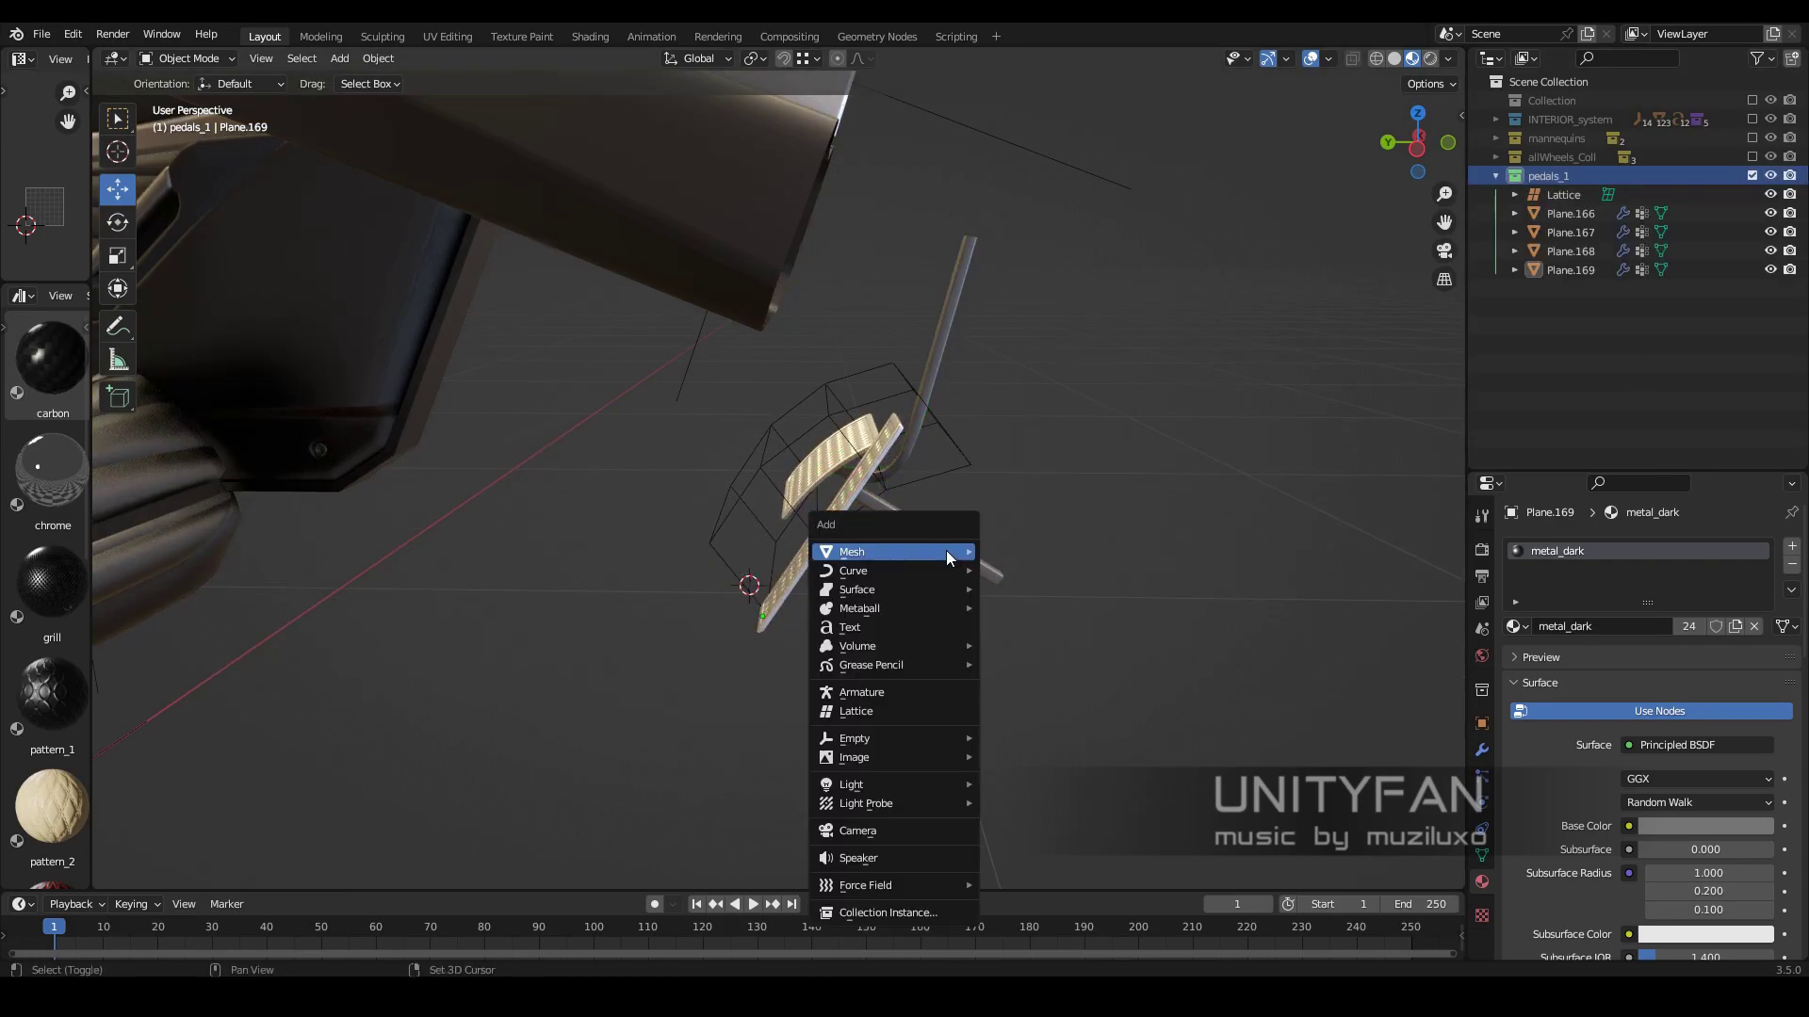
- Add a plain-axes empty at the pedals with a 0.2 m display size
left_click(1014, 742)
mouse_move(693, 586)
middle_mouse_down()
mouse_move(863, 569)
mouse_move(782, 594)
mouse_move(935, 716)
mouse_move(721, 687)
mouse_move(1553, 741)
middle_mouse_up()
key("KP_3")
scroll(863, 569, "up", 3)
left_click(1482, 777)
left_click(1705, 596)
type("0.2")
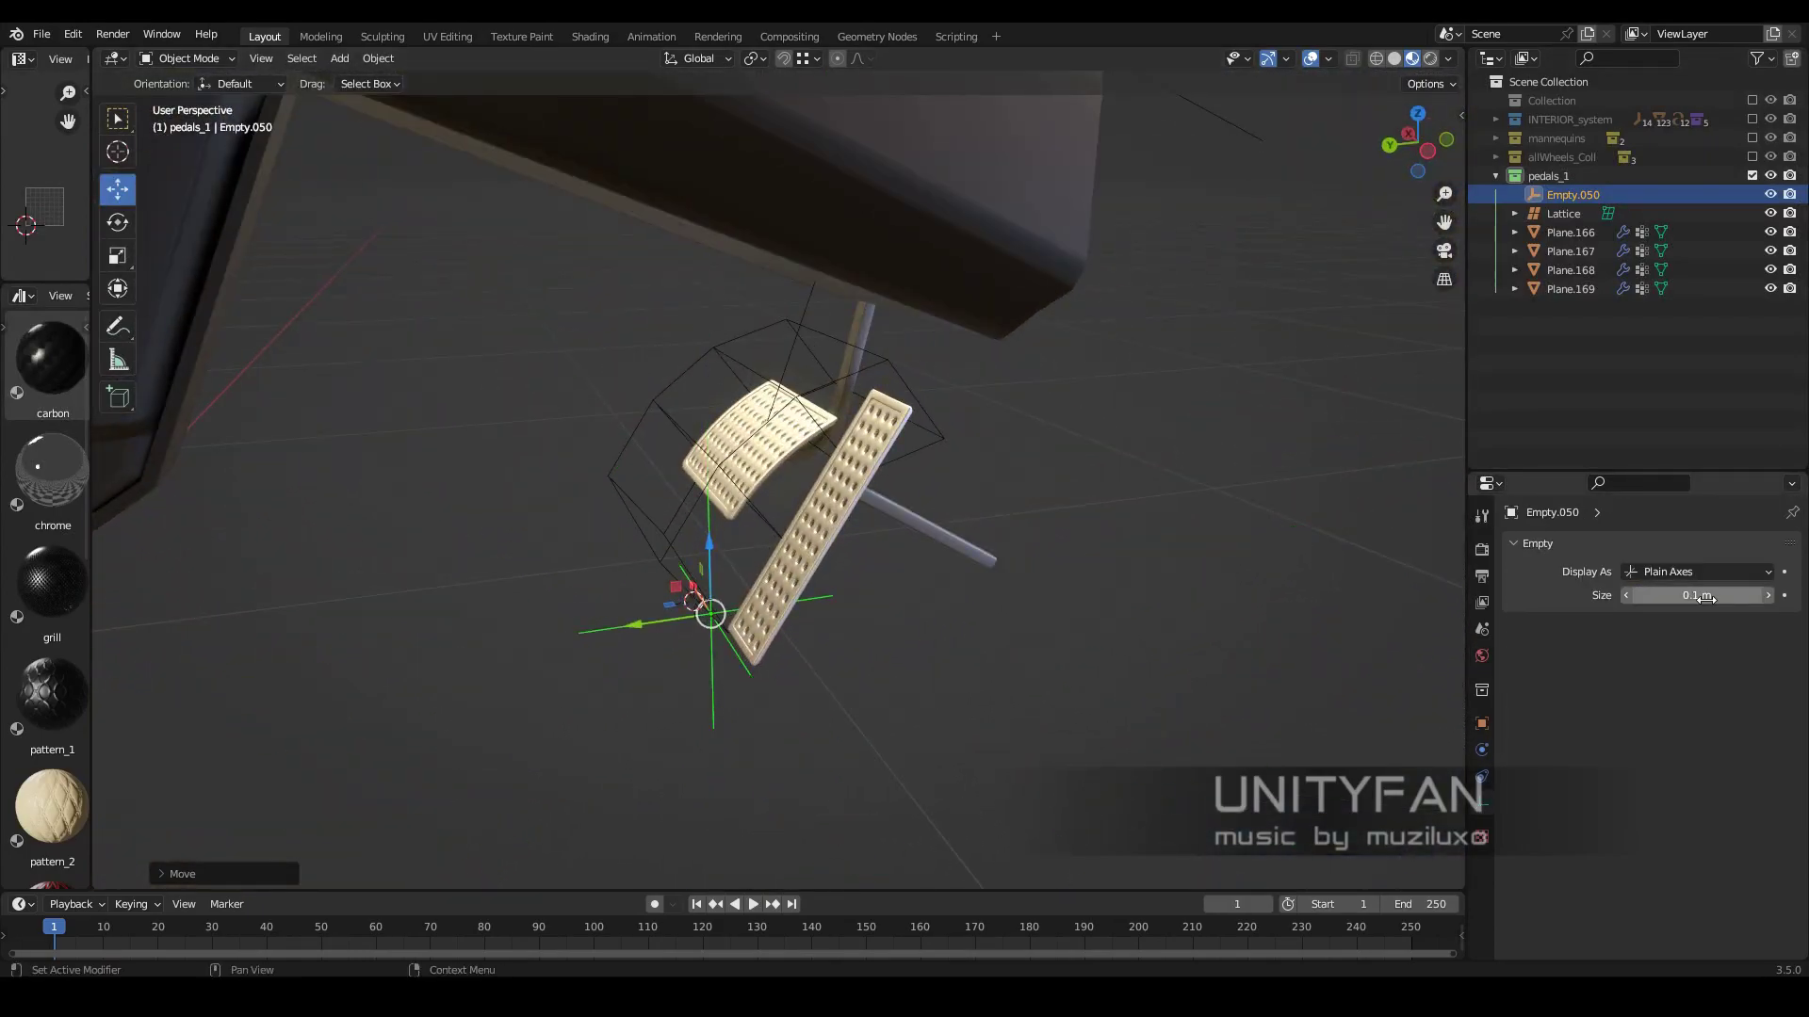
- Parent the lattice and pedal pieces to the empty as Object, then deselect all
middle_click_drag(1190, 418, 1081, 505)
key("a")
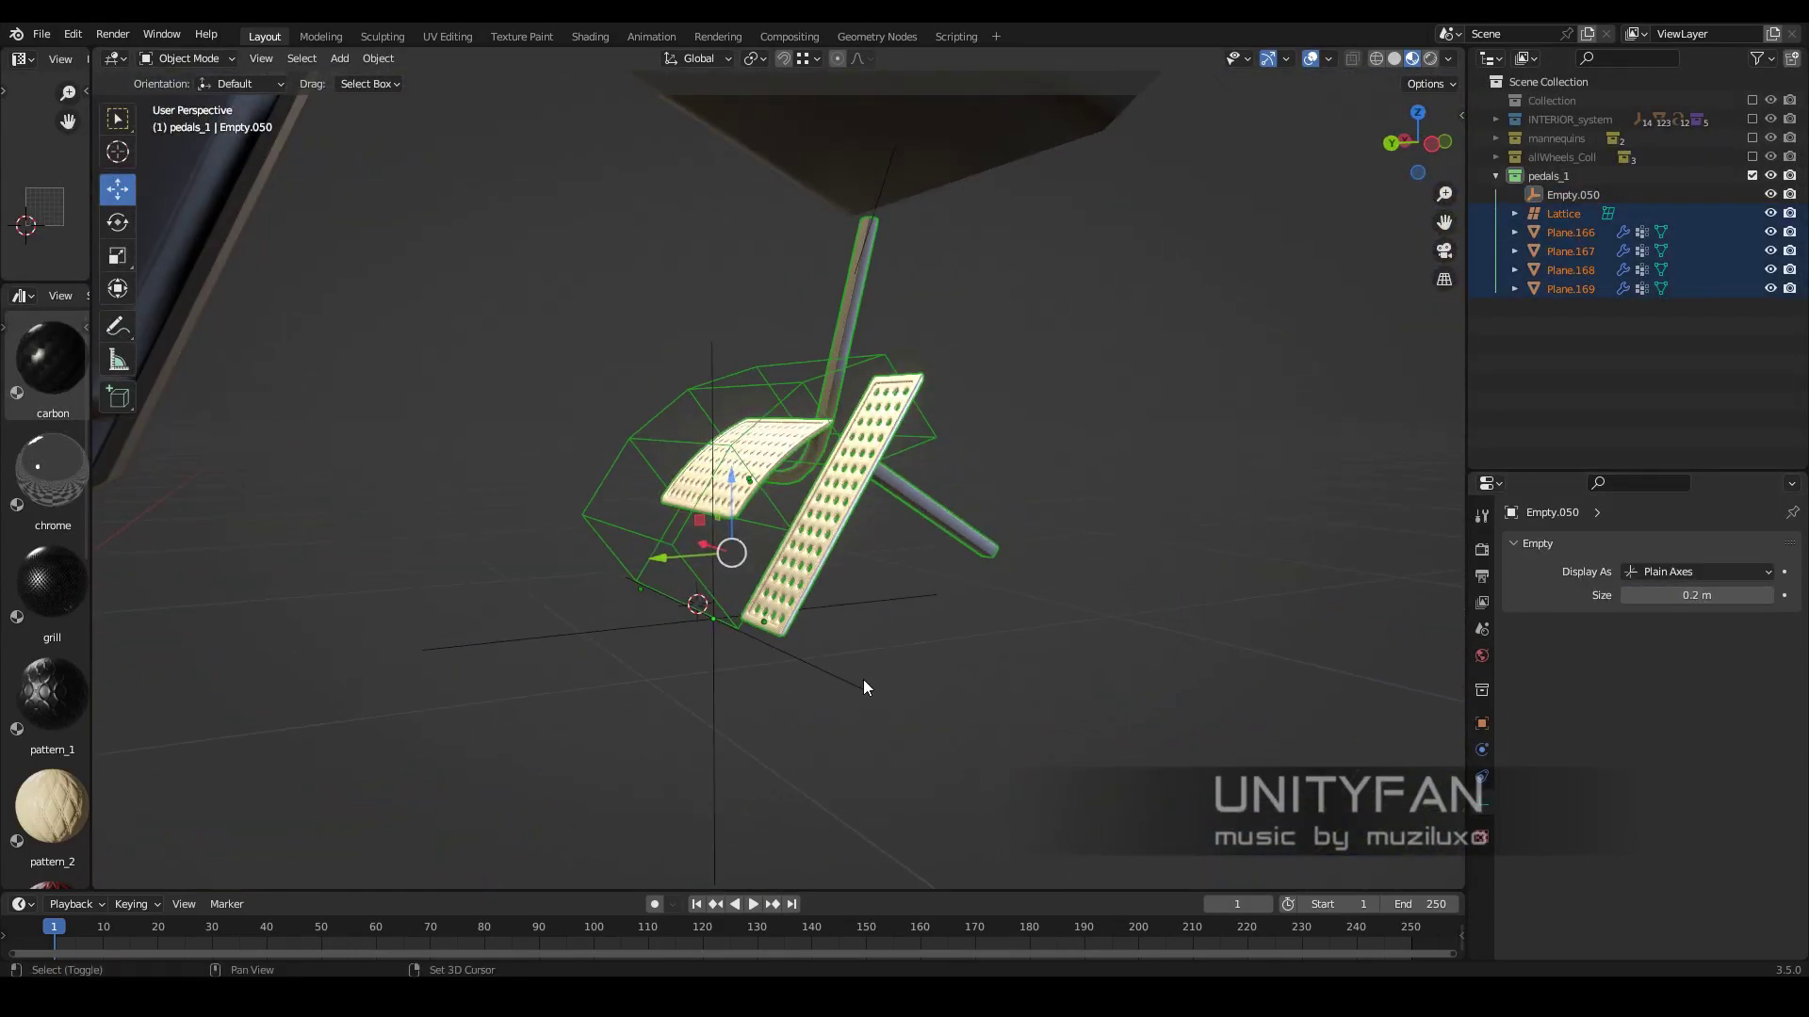
key("ctrl+p")
left_click(985, 682)
key("alt+a")
middle_click_drag(810, 661, 954, 621)
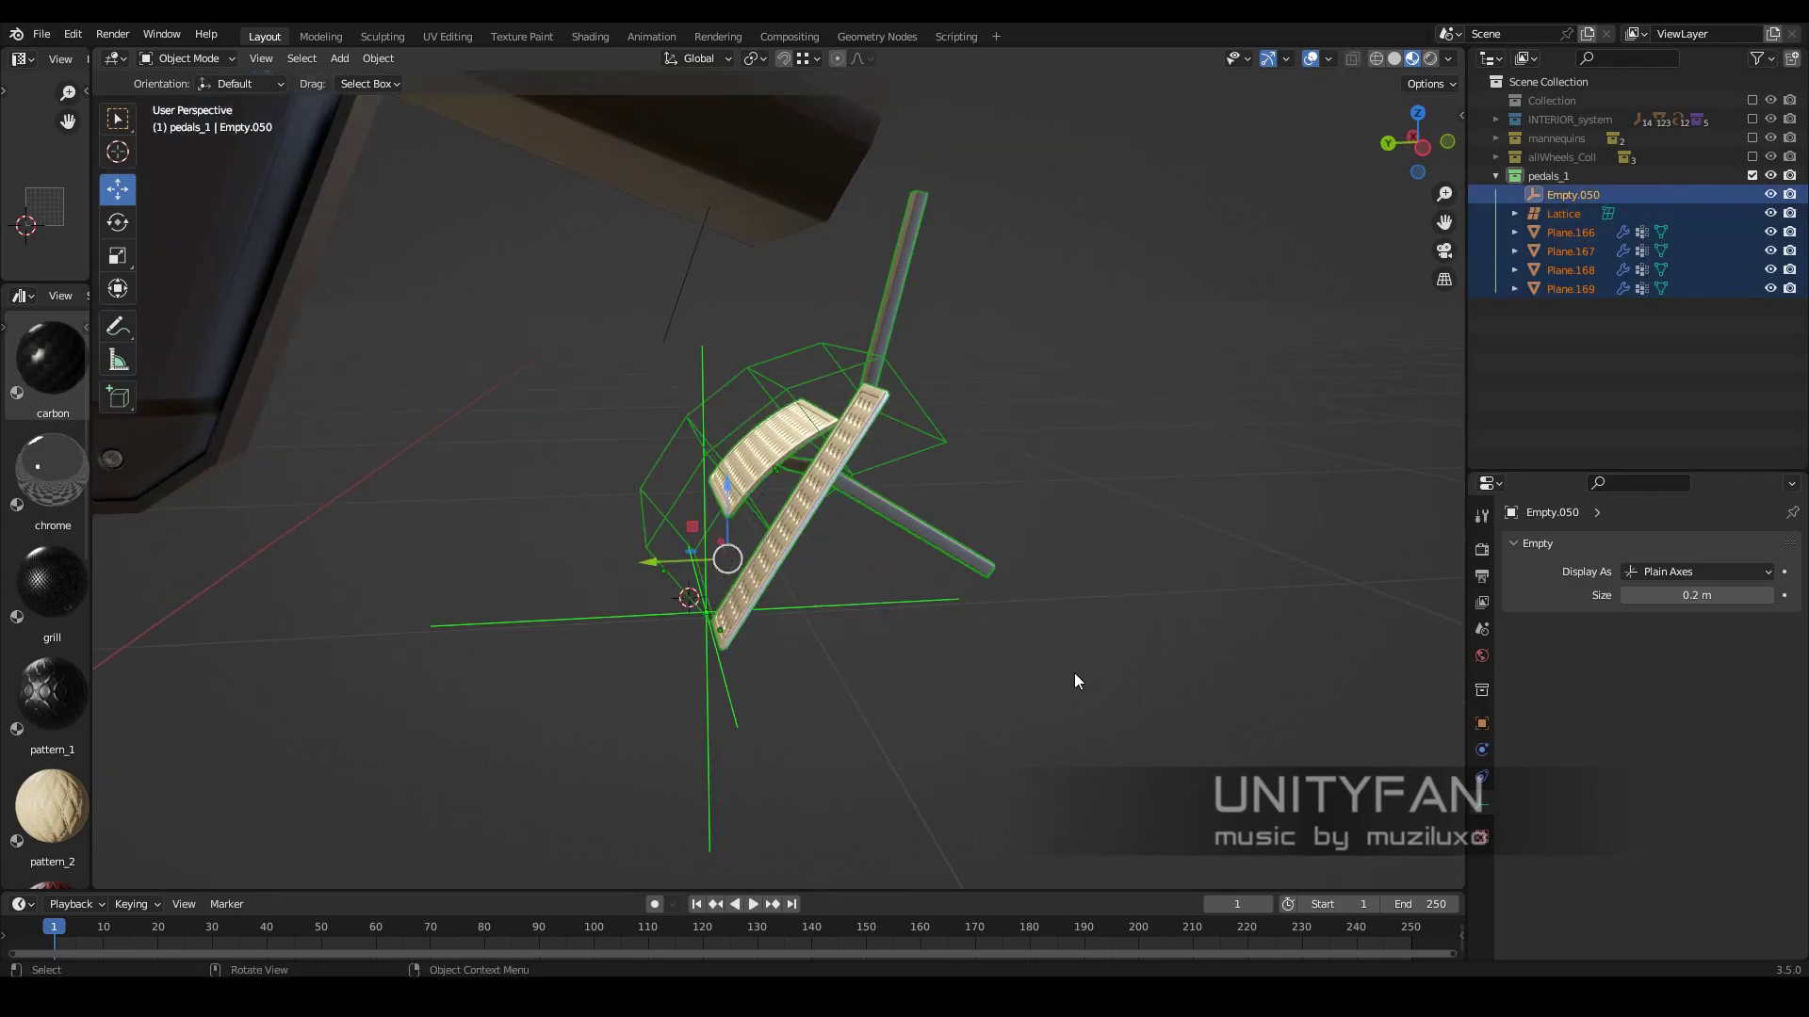
middle_click_drag(1077, 681, 1121, 650)
key("alt+a")
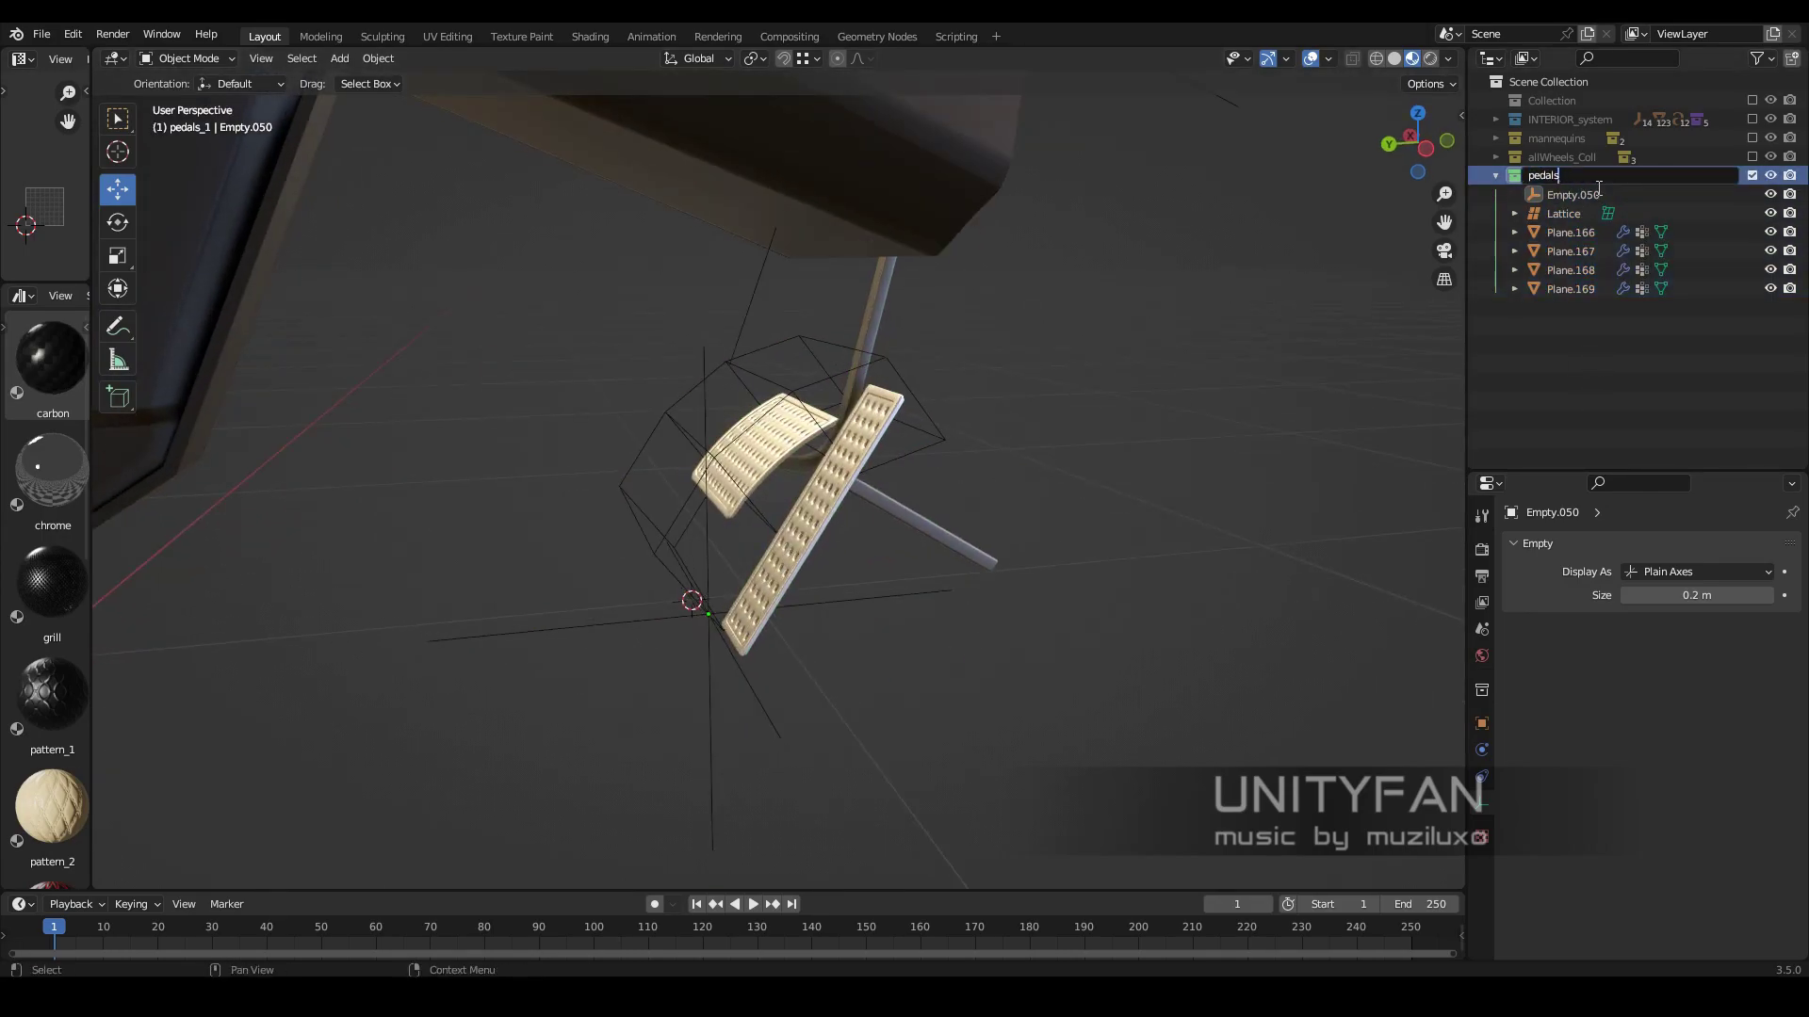
- Rename the collection to pedals and create a first child collection inside it
key("Return")
right_click(1599, 189)
left_click(1535, 170)
double_click(1592, 194)
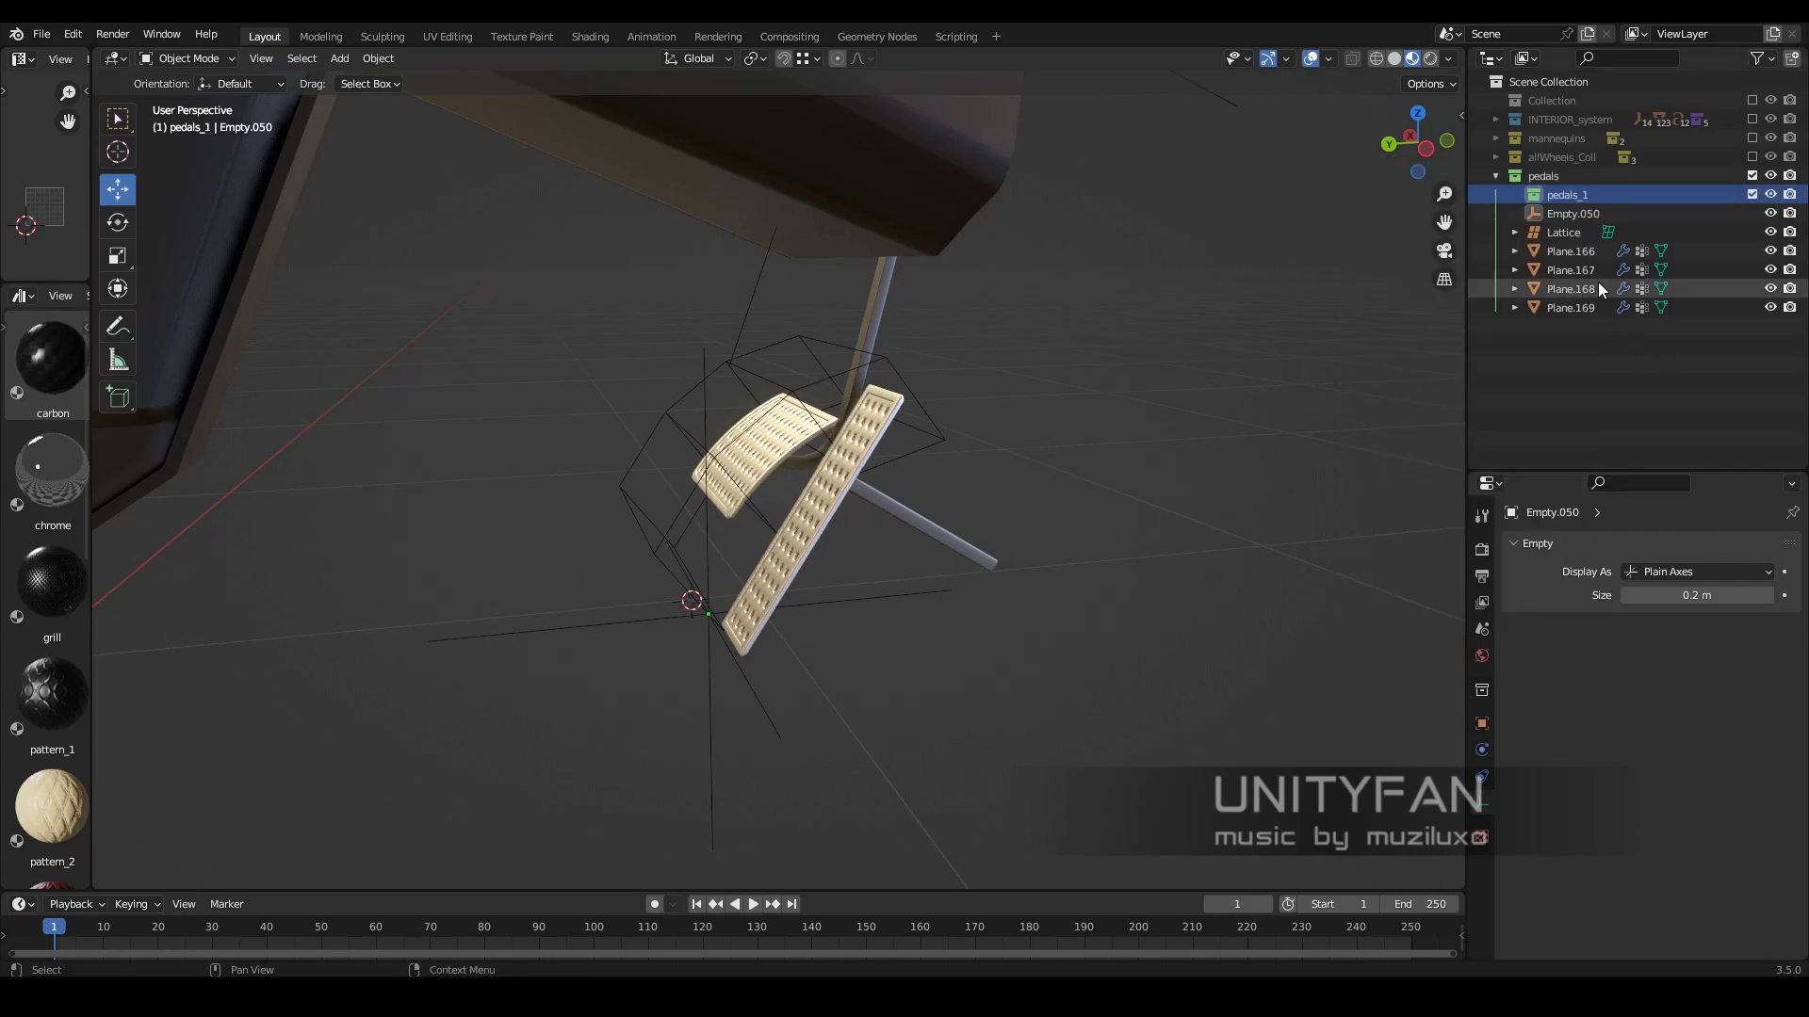
- Add a second child collection, pedals_pos, and move Empty.050 into it
right_click(1530, 176)
left_click(1563, 105)
left_click(1496, 119)
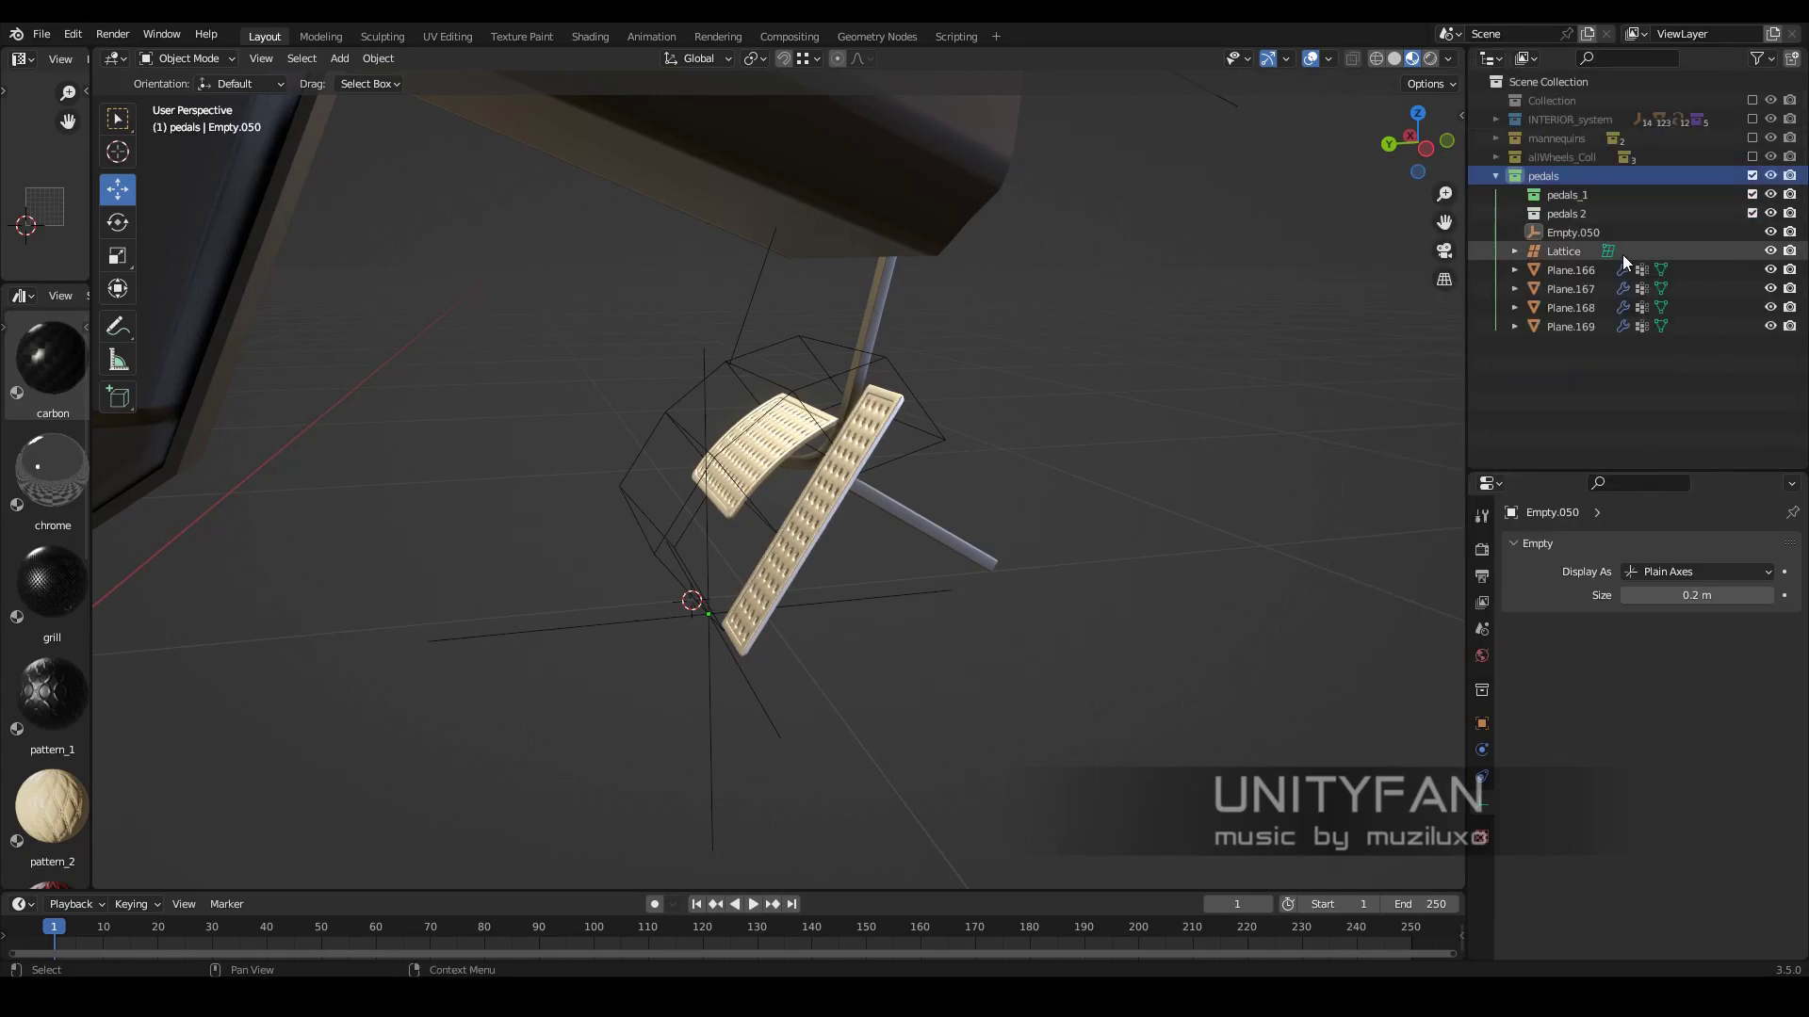
double_click(1619, 215)
type("_pos")
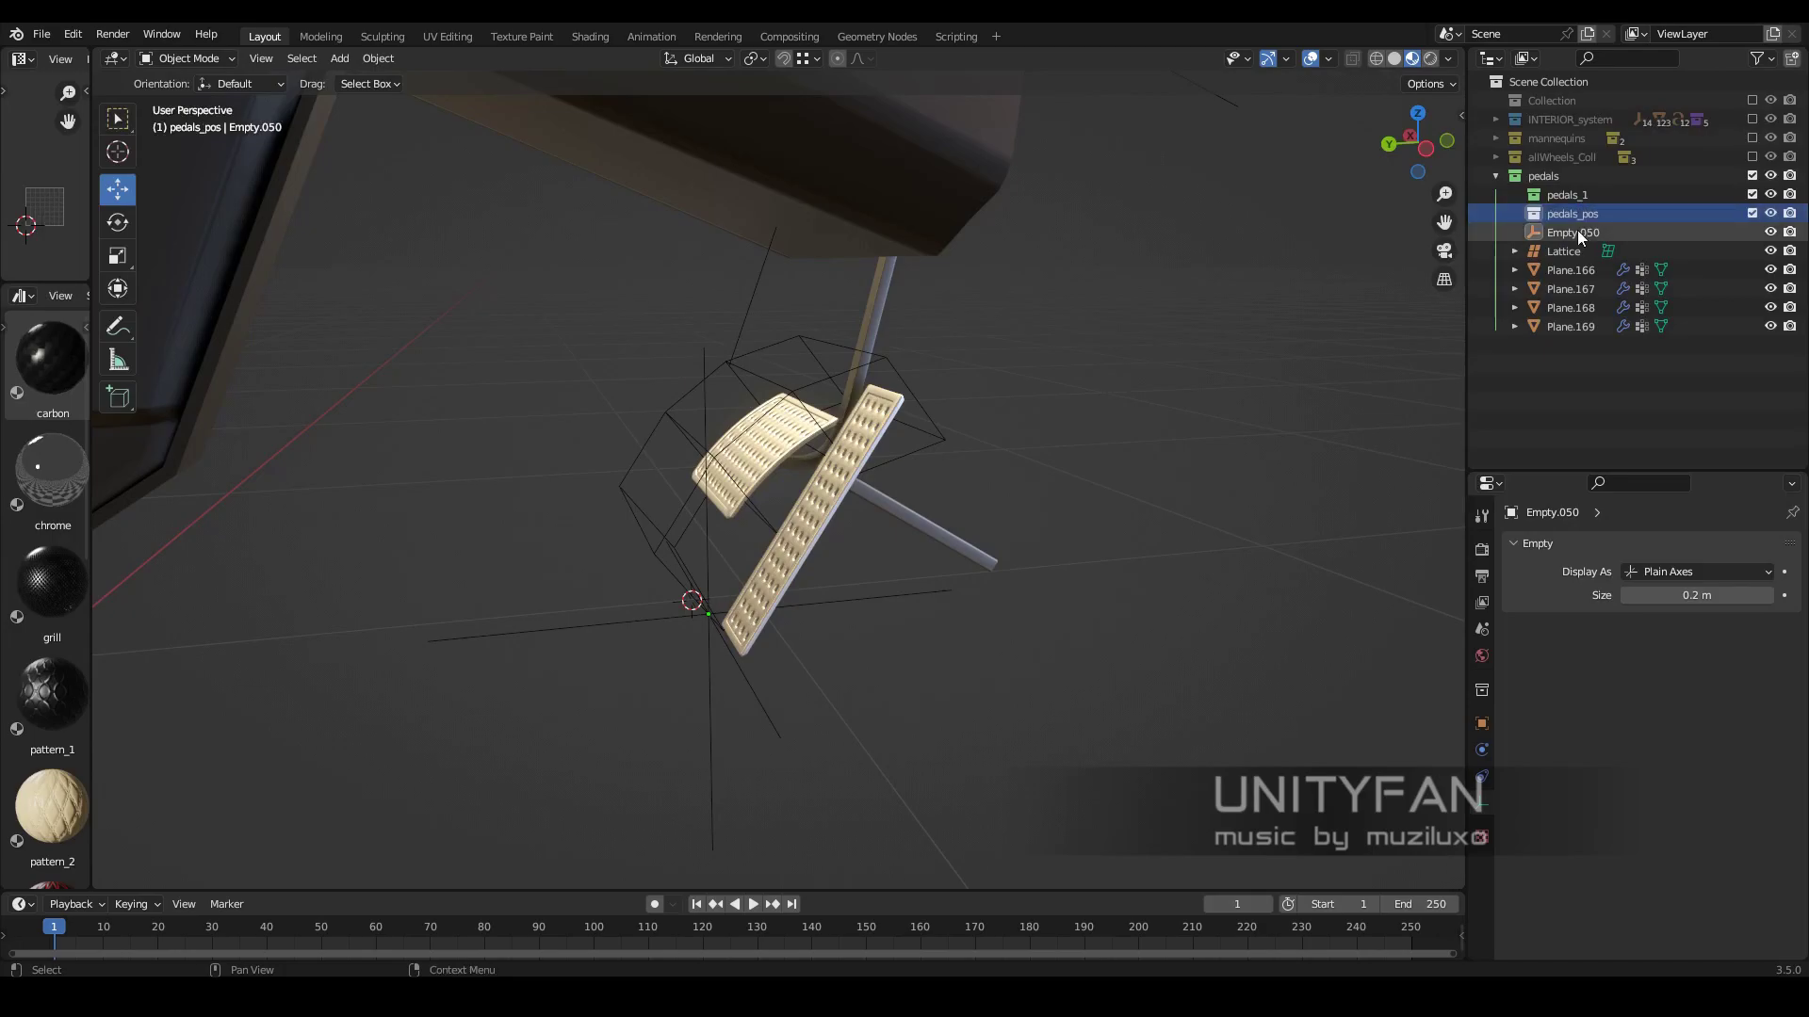
left_click_drag(1579, 235, 1573, 215)
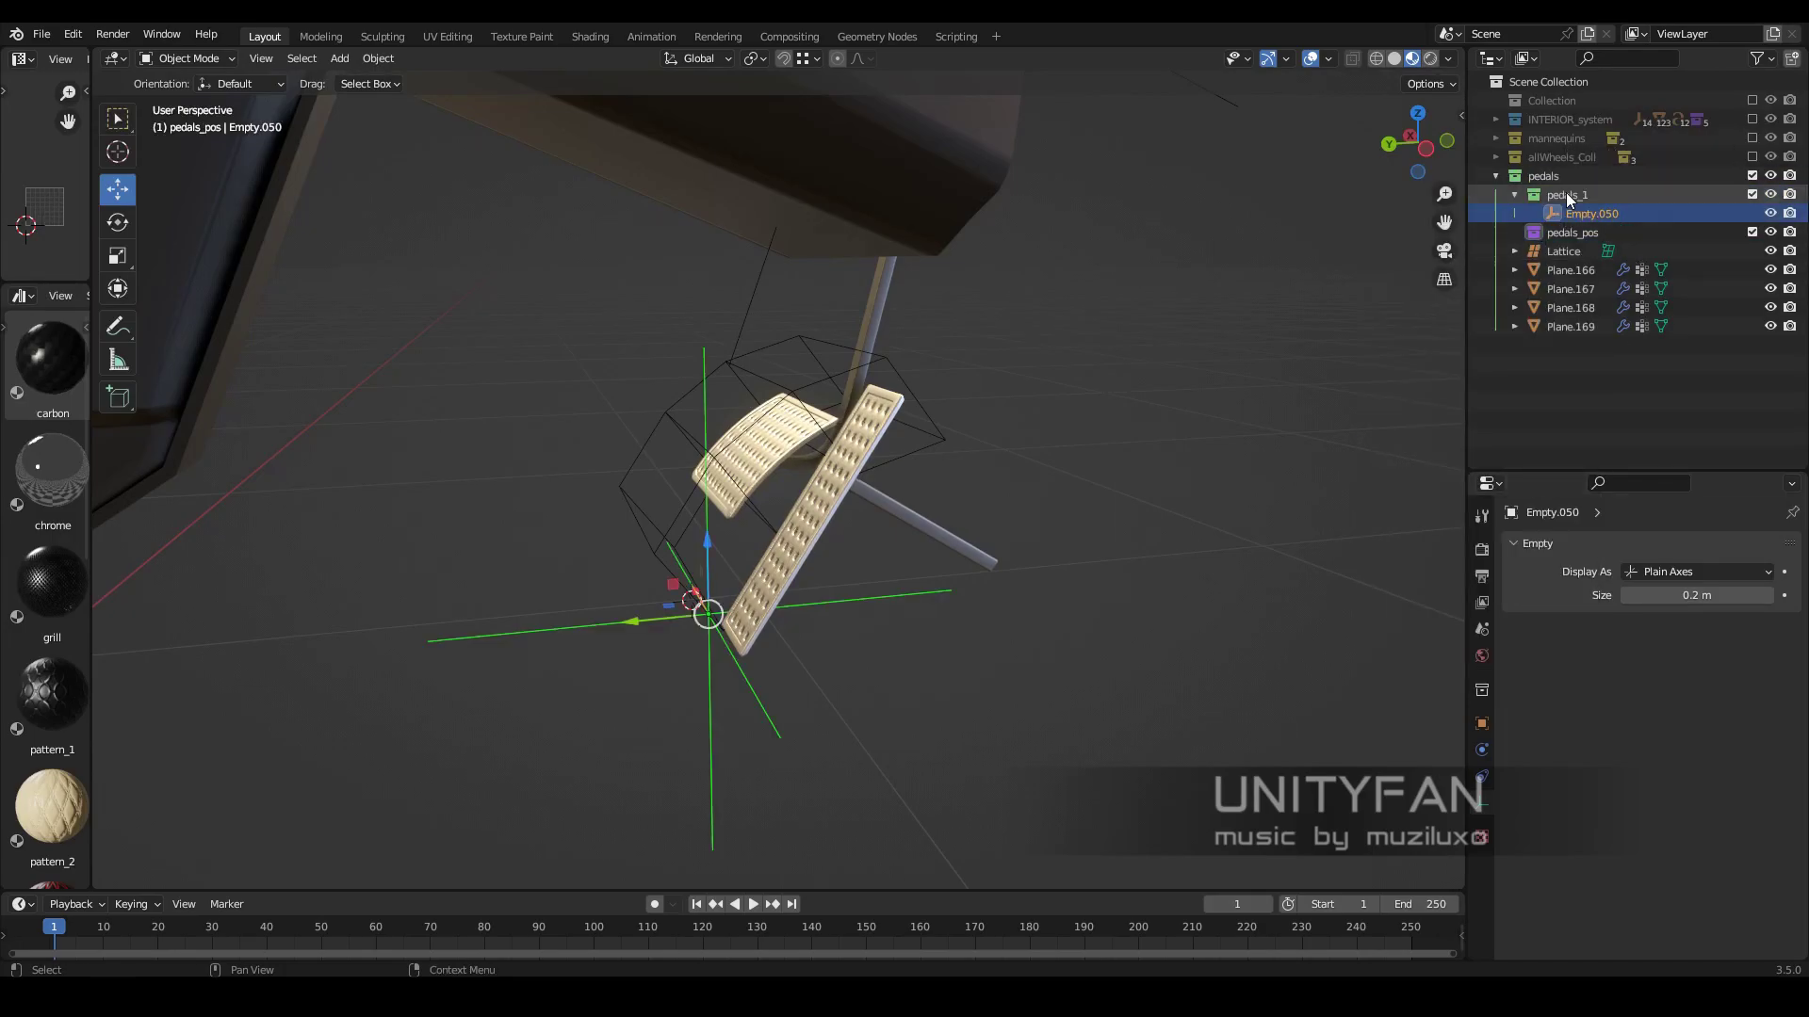
- Parent the lattice and pedal planes to Empty.050 and move them into pedals_1
left_click(1562, 247)
left_click(1571, 326, "shift")
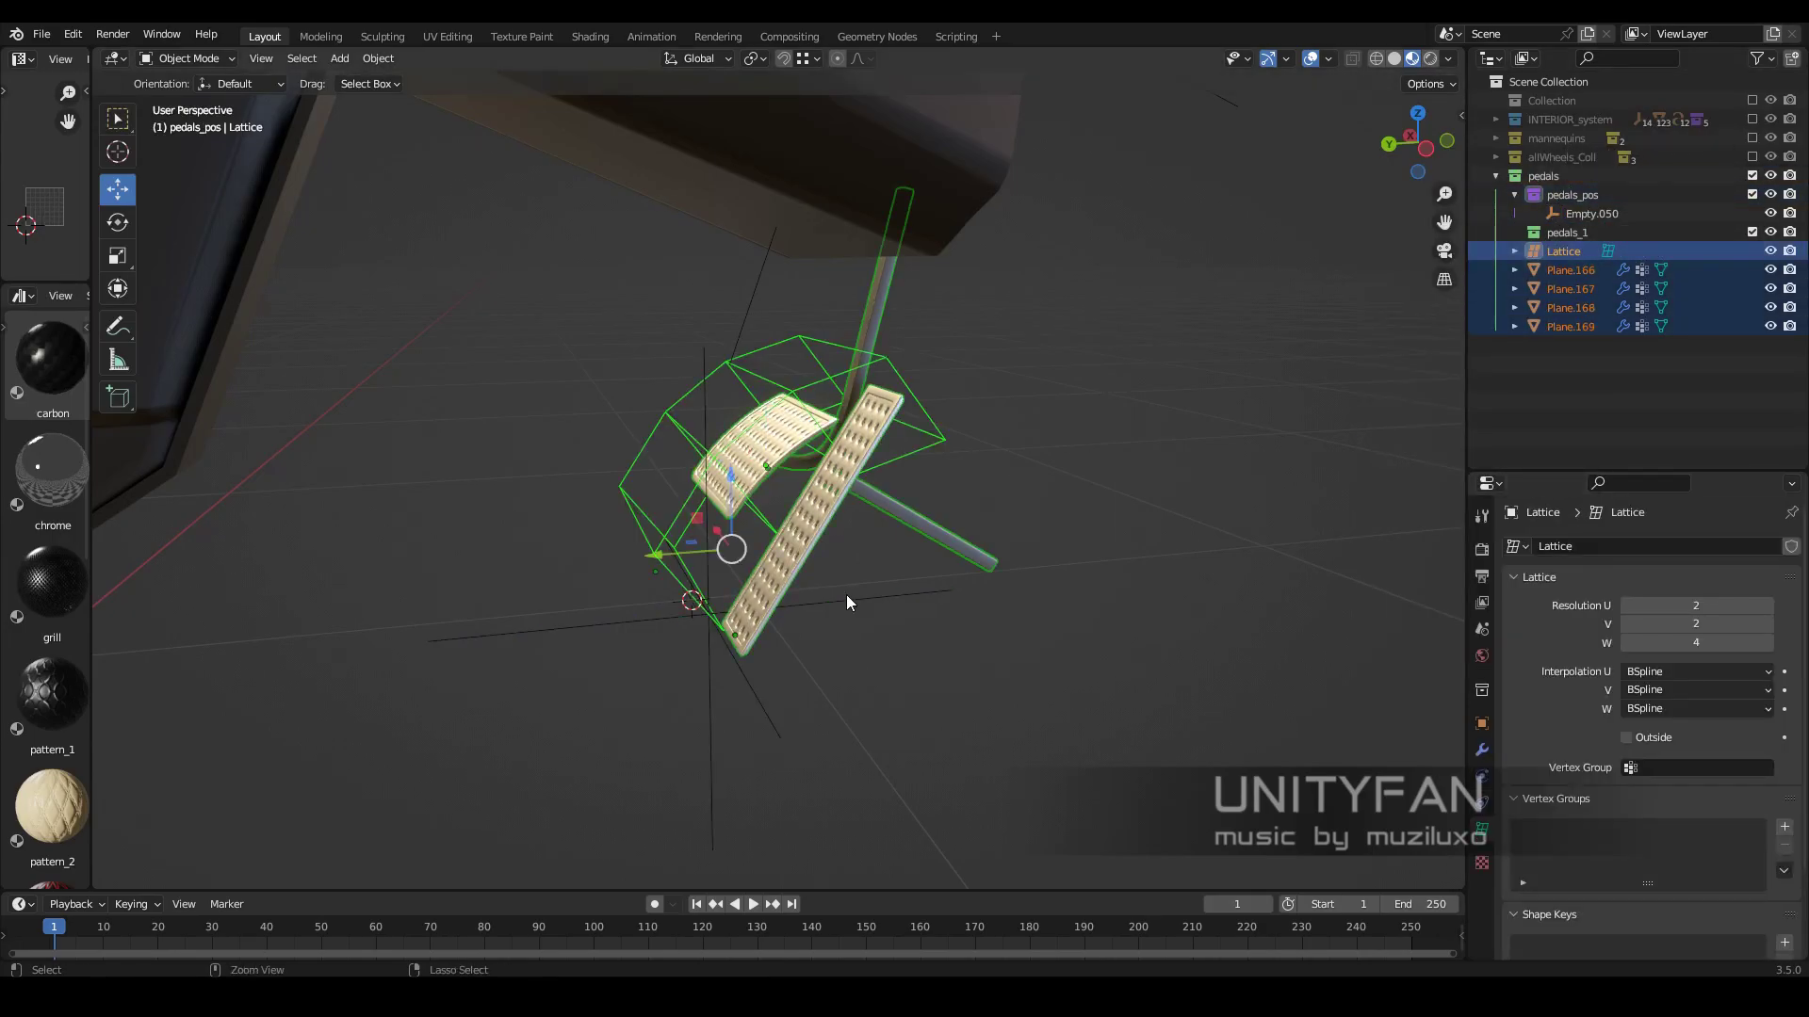
left_click(884, 601, "shift")
key("ctrl+p")
left_click(1554, 251)
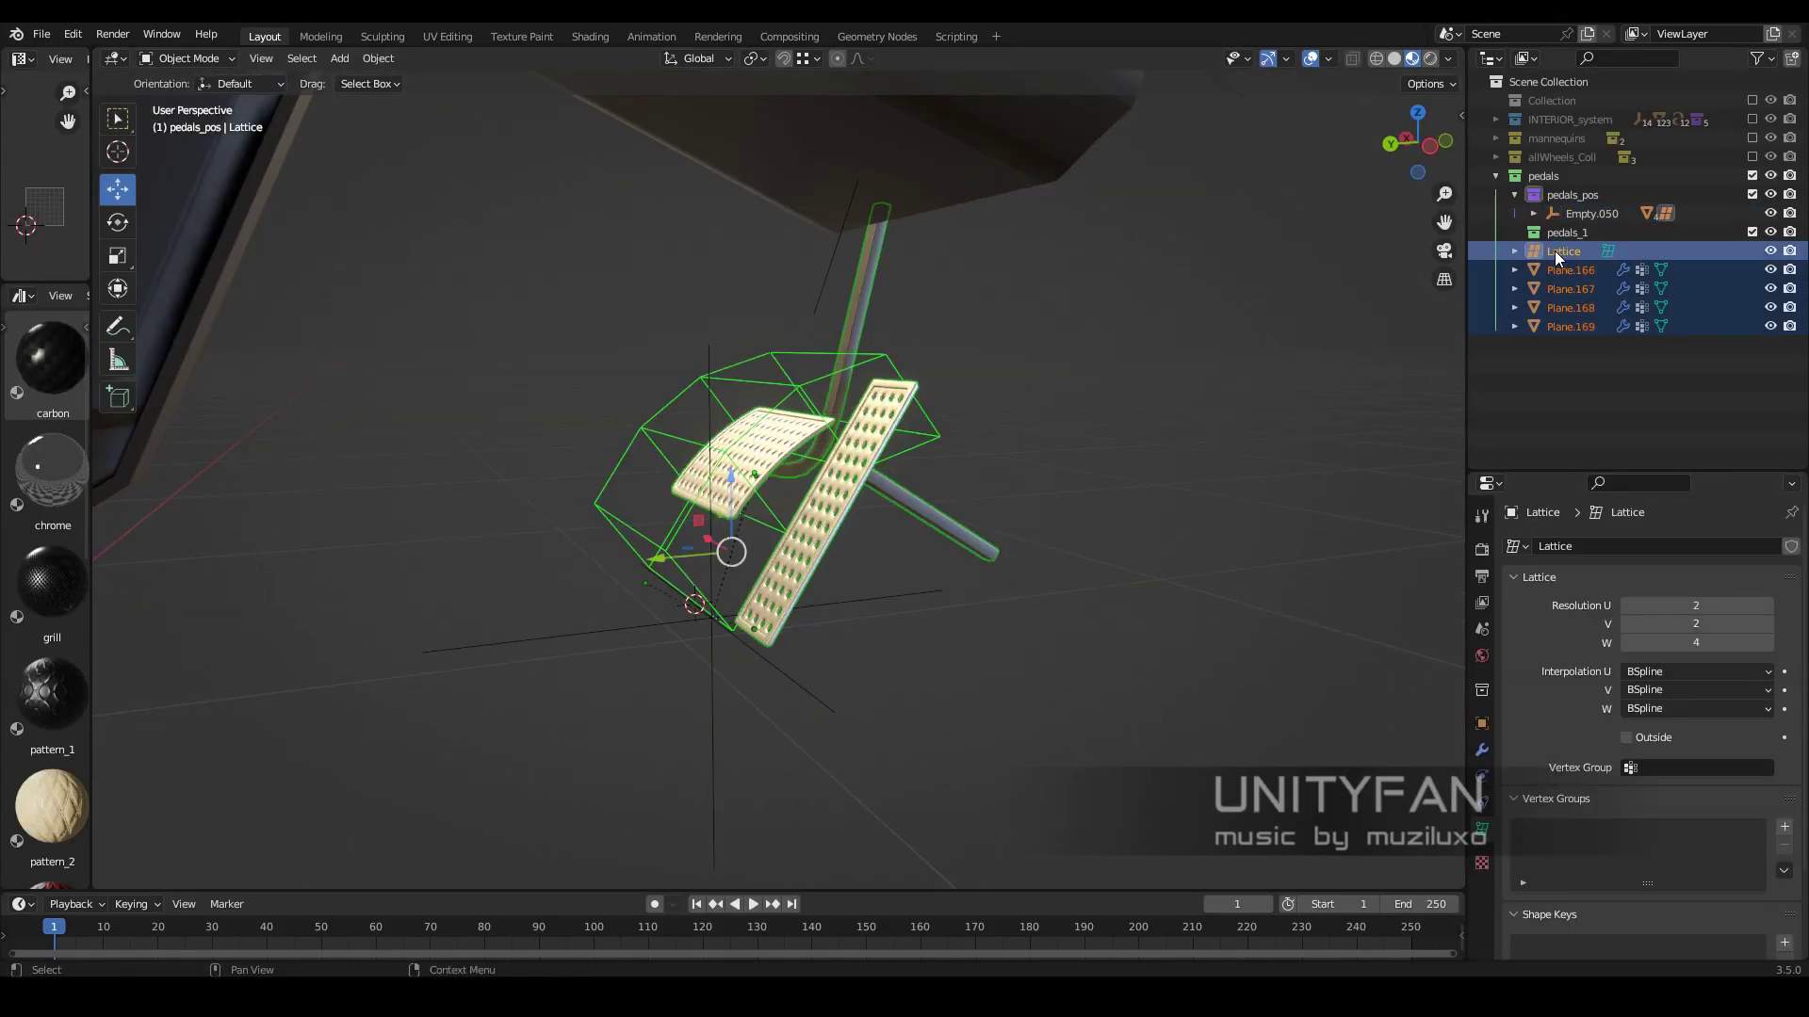
left_click(1590, 214)
middle_click_drag(756, 399, 791, 412)
- Show the mannequin and raise the pedals under its foot in side view
key("g")
middle_click_drag(846, 563, 773, 575)
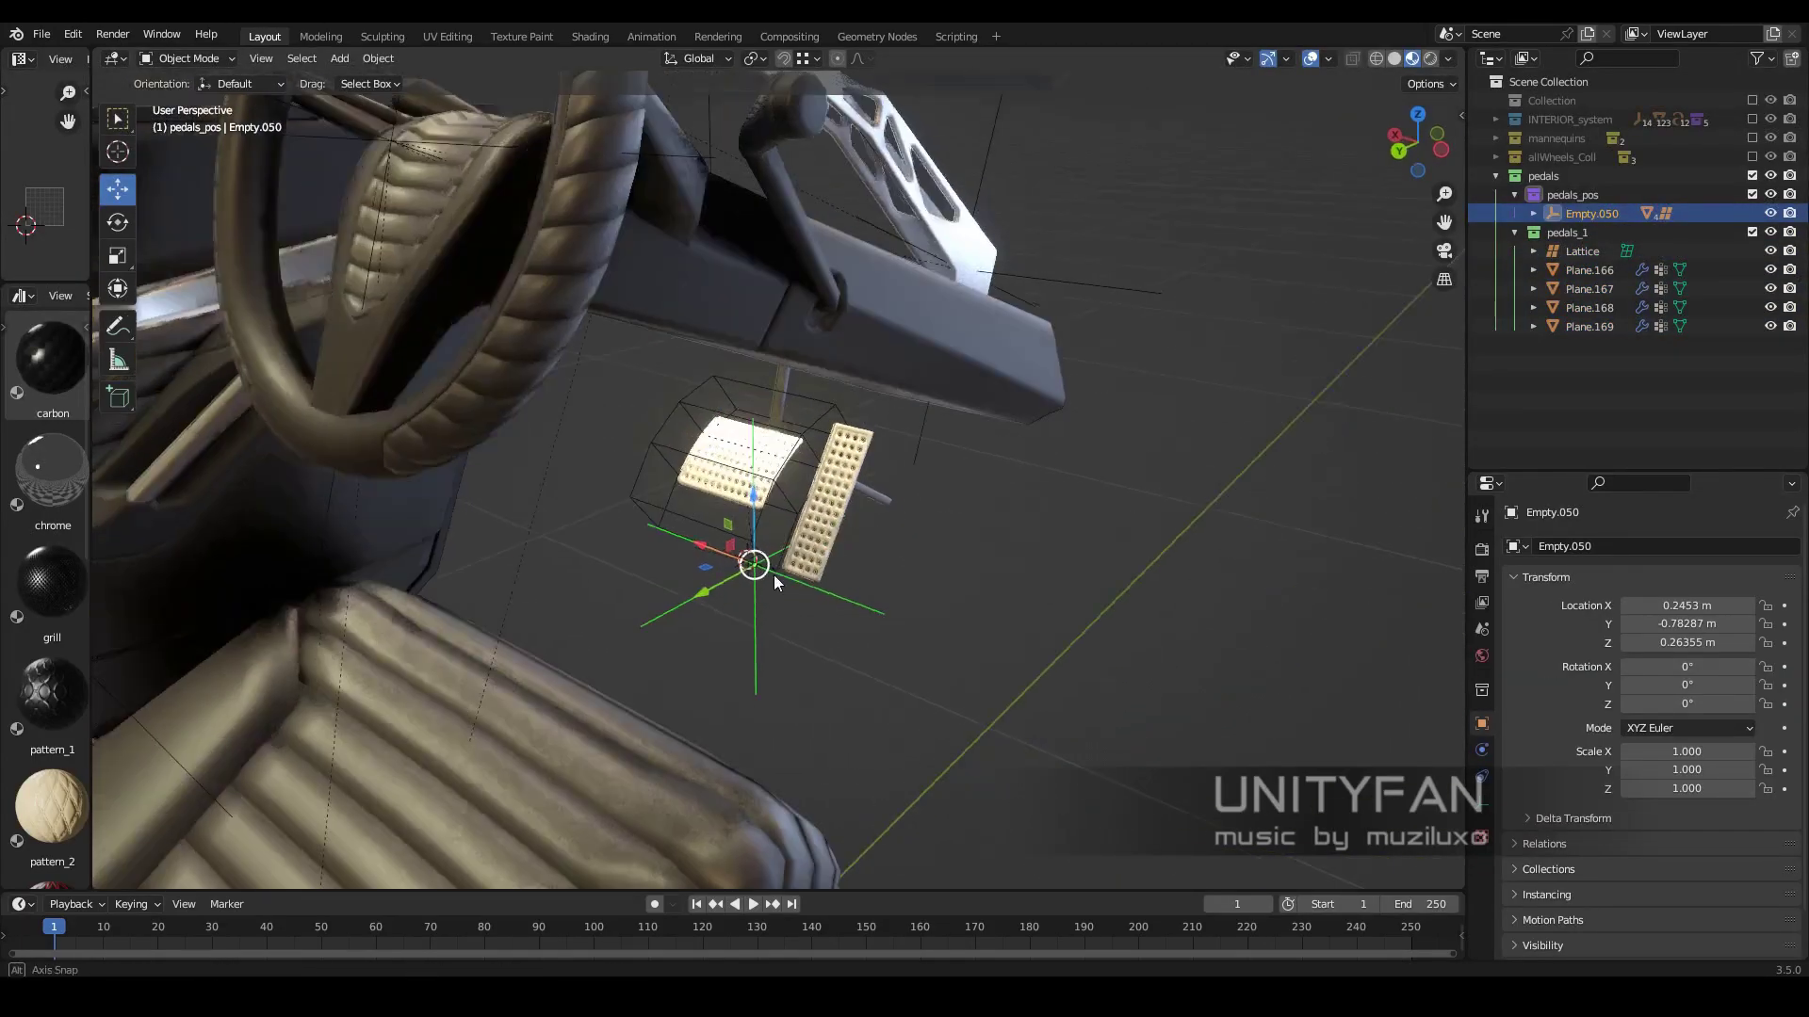
scroll(794, 578, "down", 5)
left_click(1496, 137)
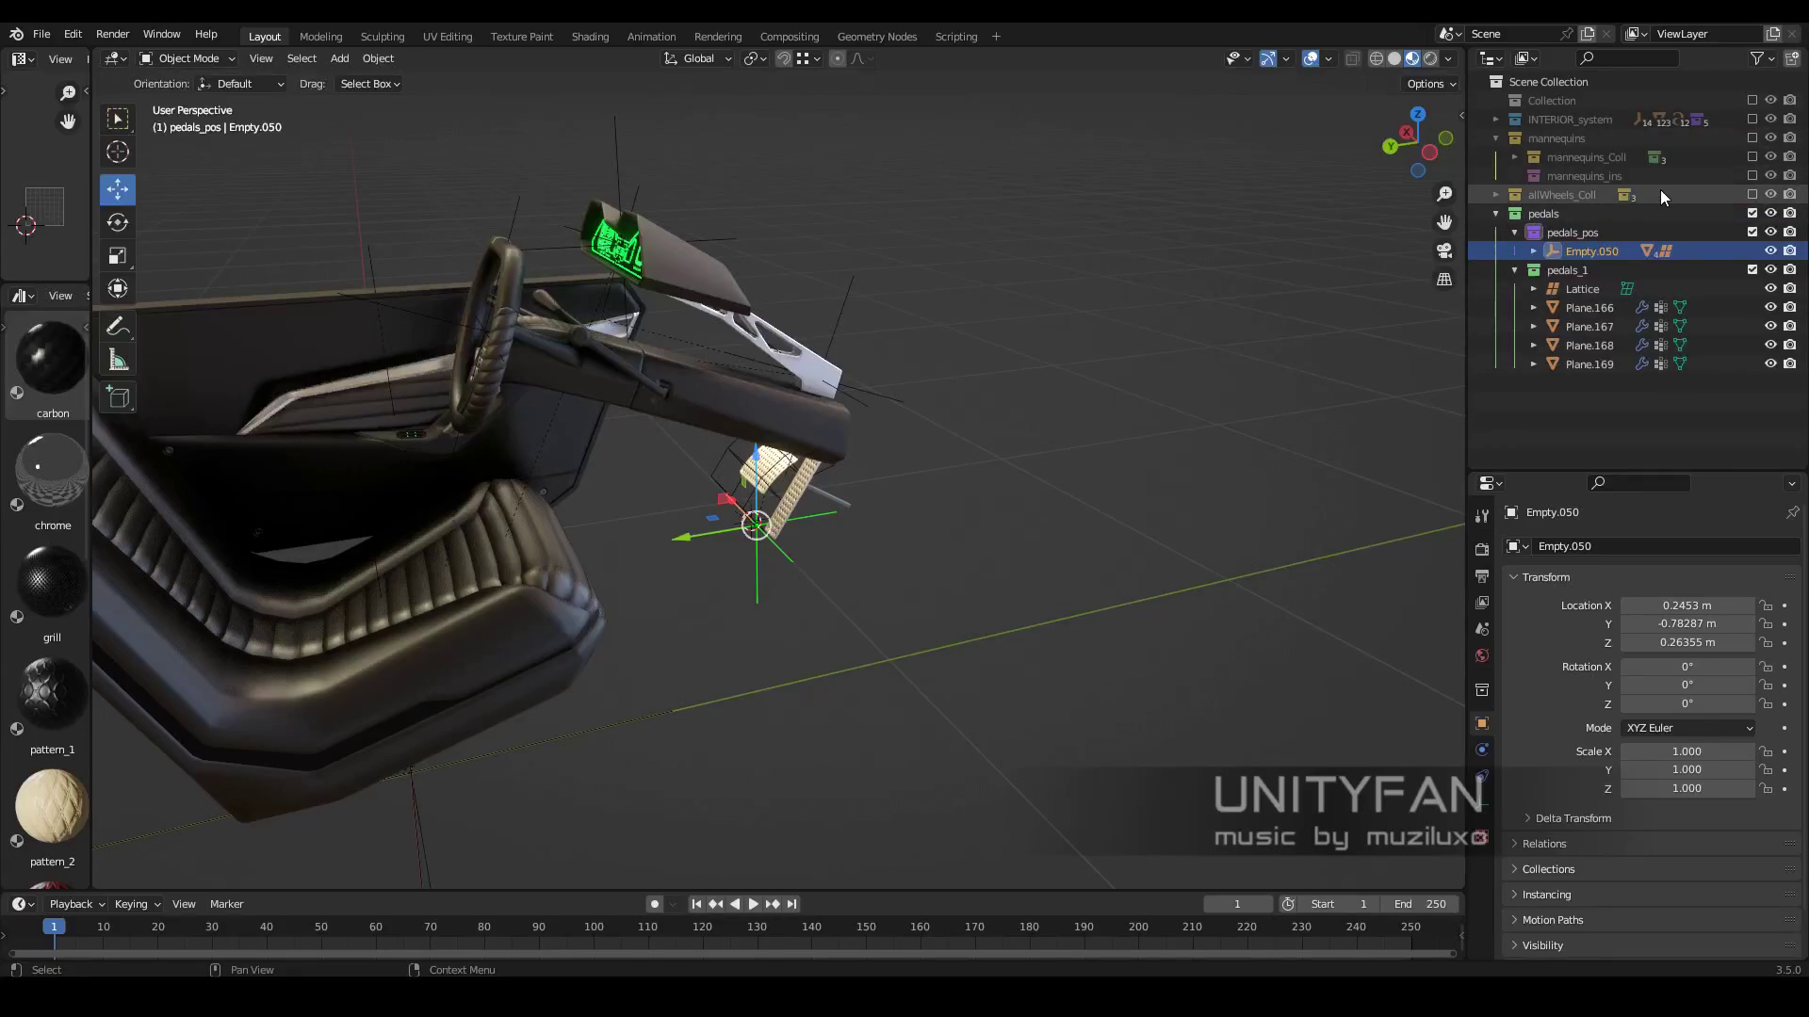
left_click(1753, 175)
key("KP_3")
scroll(852, 433, "up", 3)
middle_click_drag(854, 440, 775, 479, "shift")
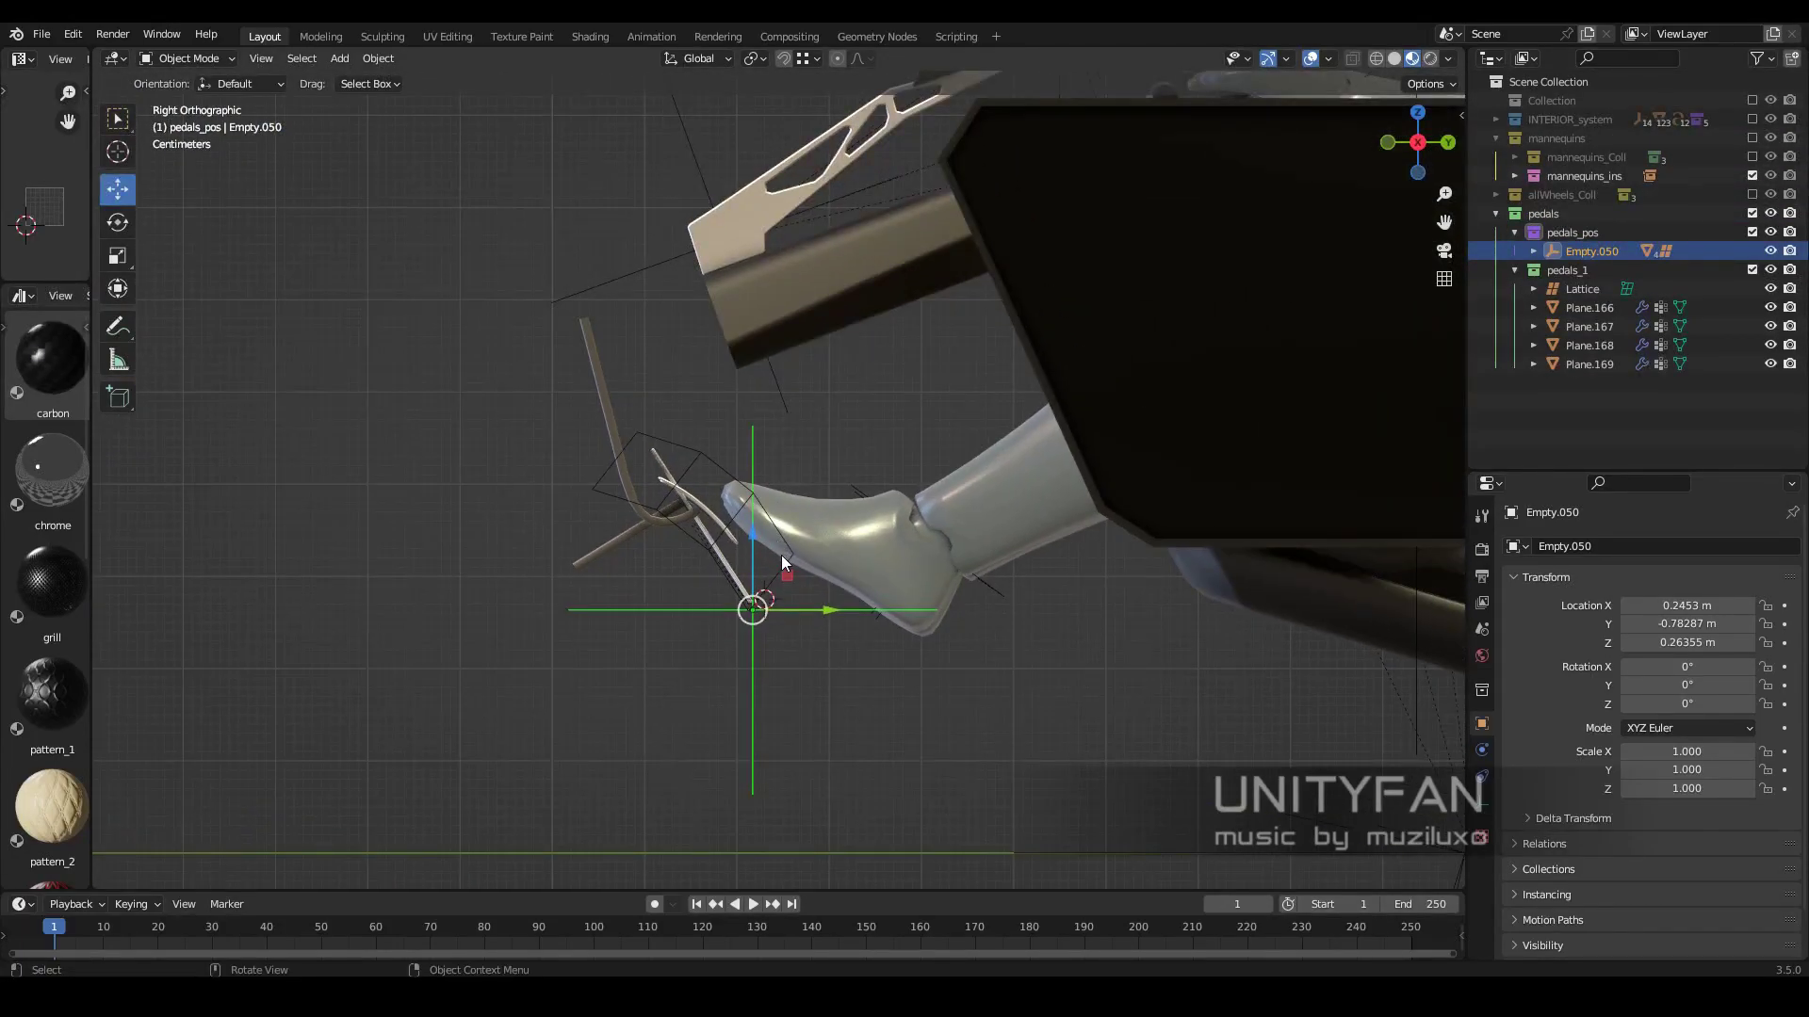
left_click(881, 622)
middle_click_drag(881, 622, 732, 733)
- Slide the pedals along X to near centre in top wireframe view
key("KP_7")
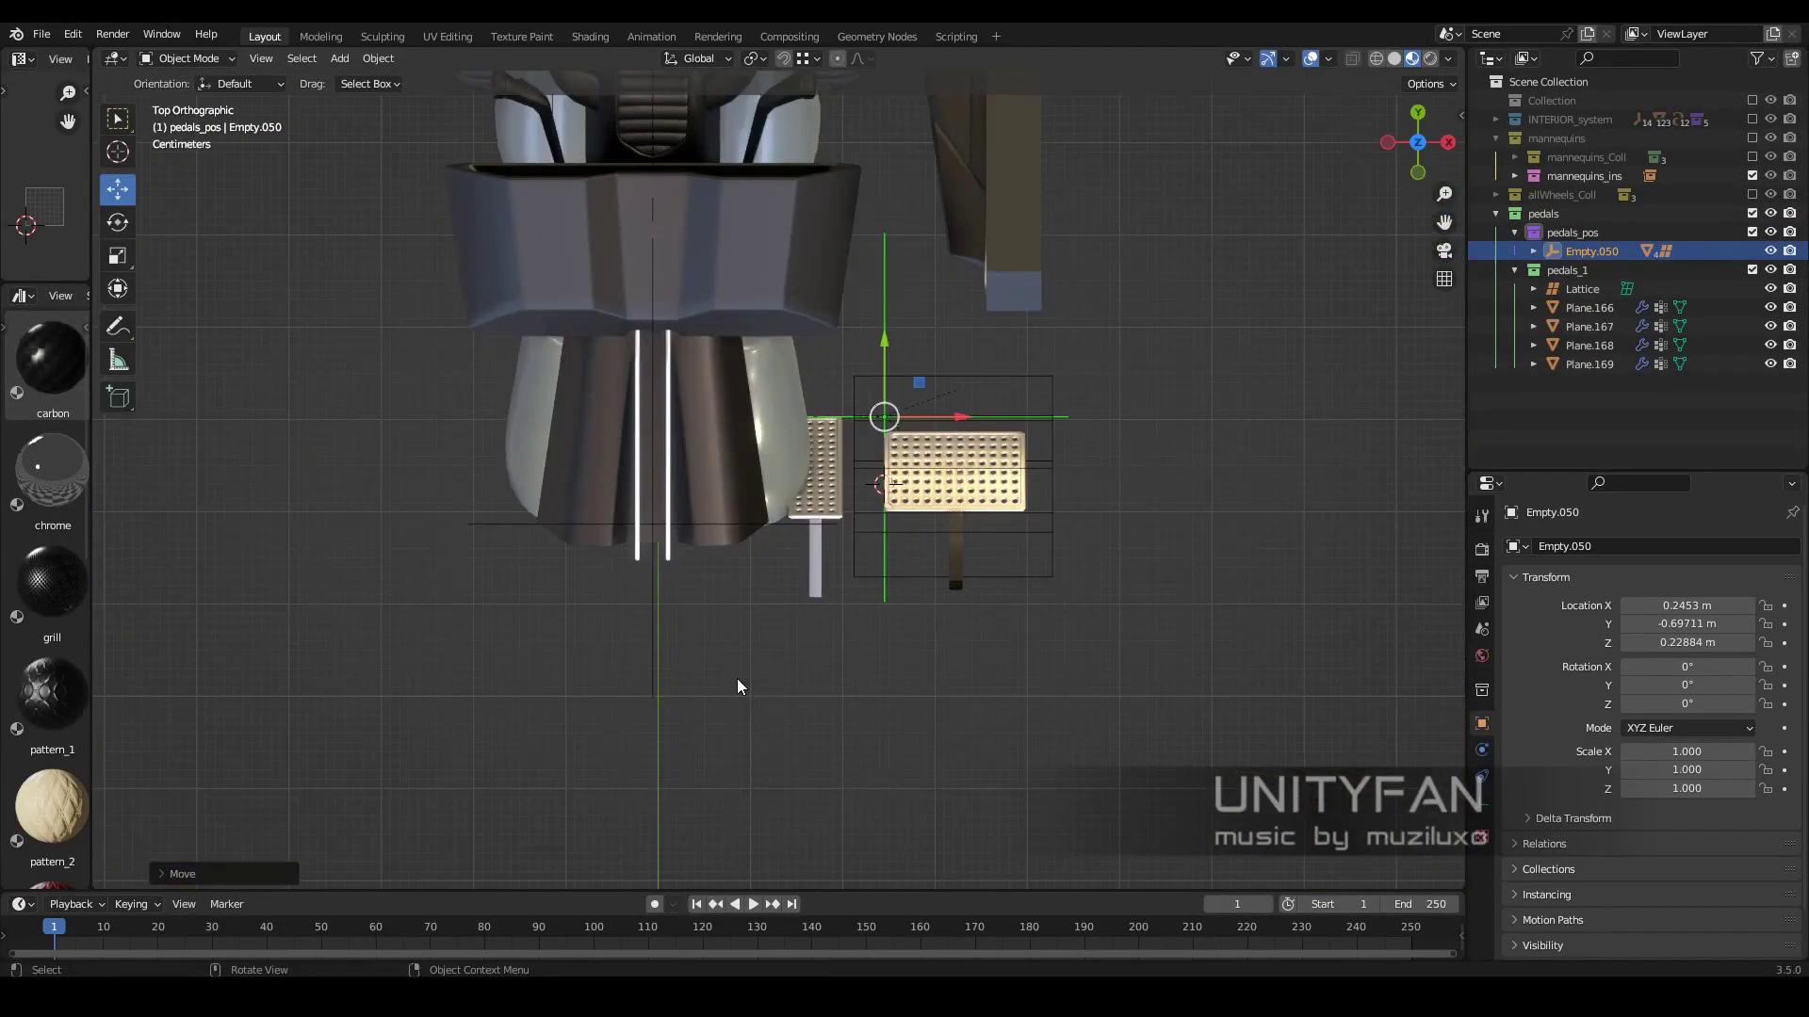
key("shift+z")
key("g")
key("x")
left_click(777, 504)
scroll(1336, 325, "up", 1)
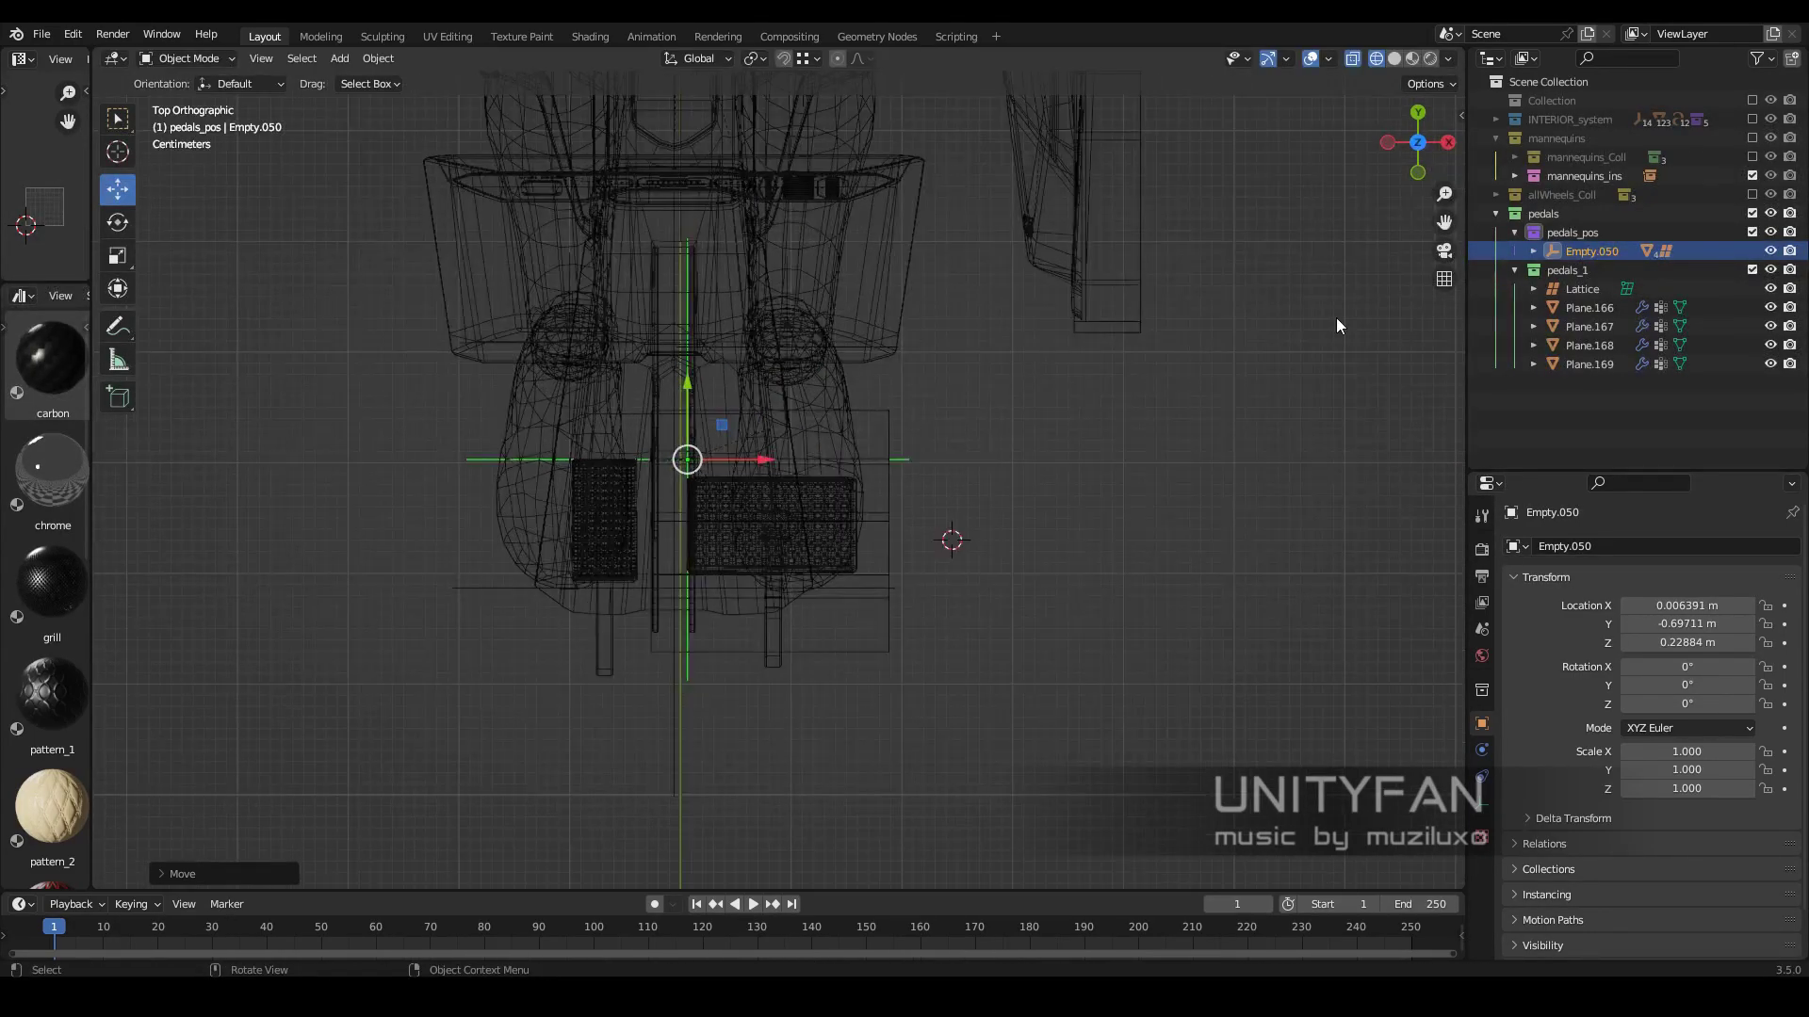
key("shift+z")
mouse_move(1084, 377)
middle_mouse_down()
mouse_move(999, 426)
mouse_move(976, 479)
mouse_move(693, 556)
mouse_move(596, 548)
mouse_move(1020, 524)
mouse_move(916, 484)
middle_mouse_up()
scroll(916, 485, "down", 3)
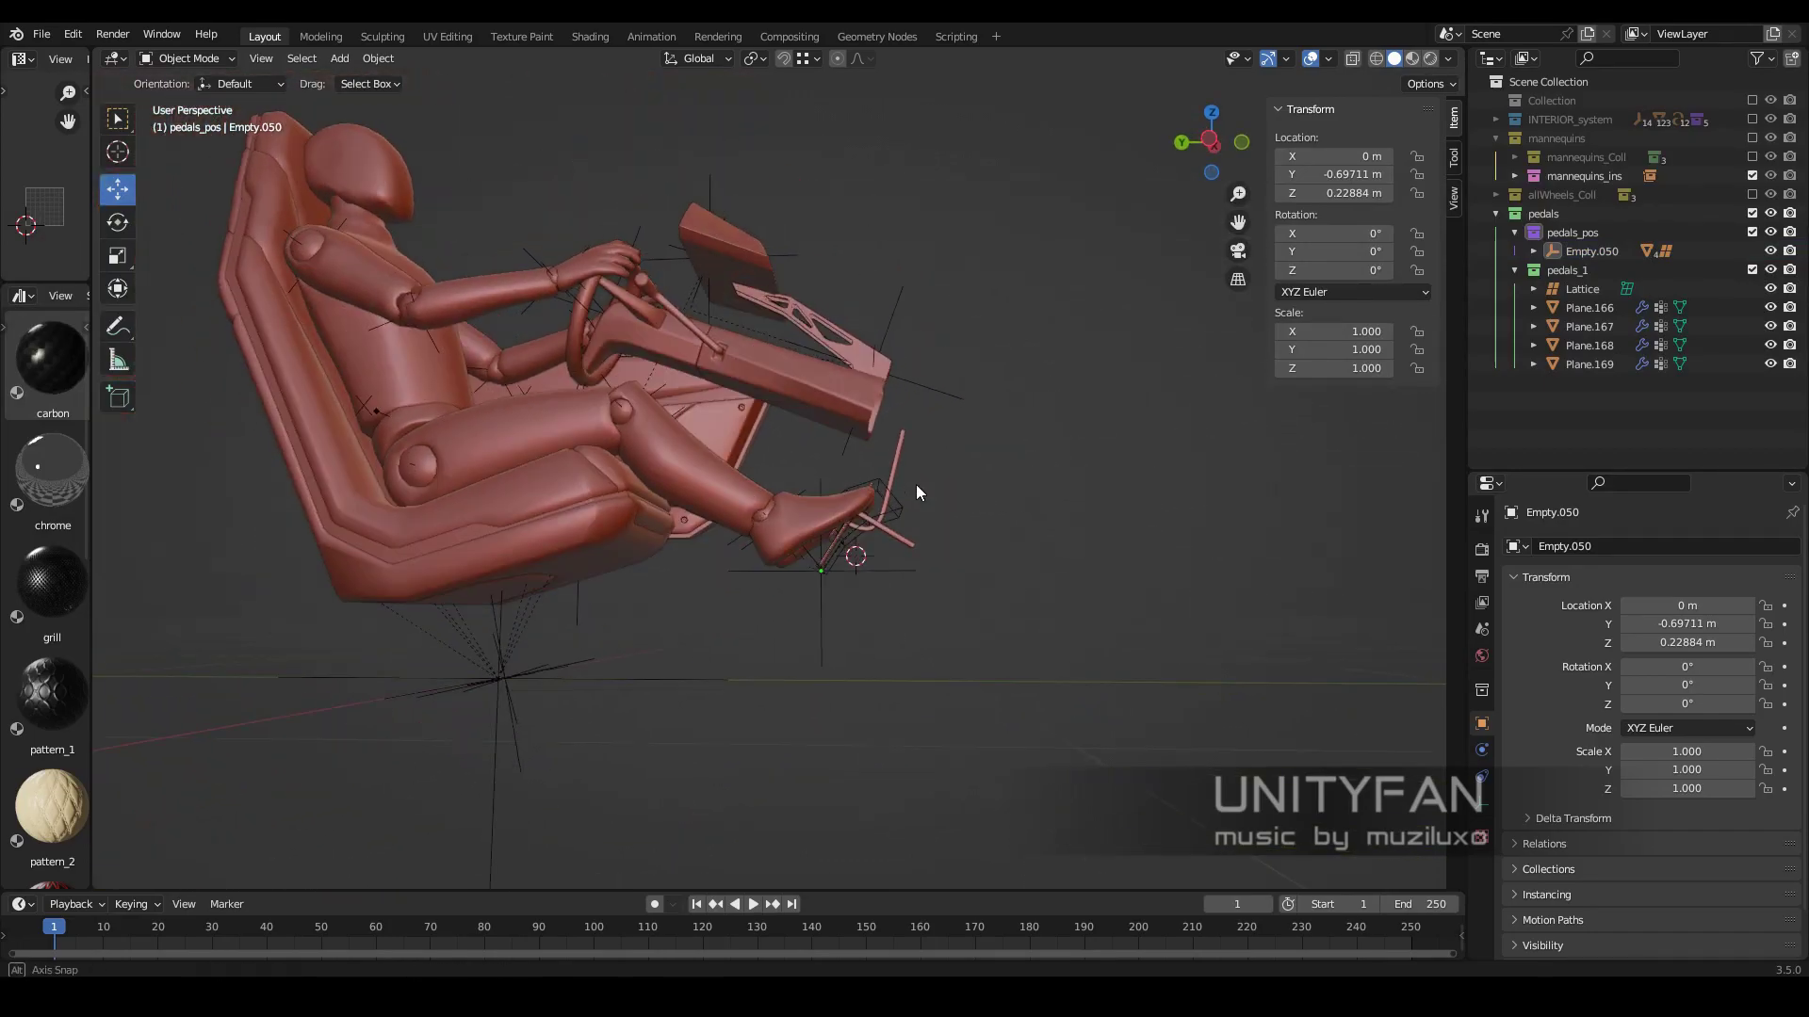
scroll(779, 622, "up", 3)
left_click(795, 636)
middle_click_drag(795, 636, 802, 629)
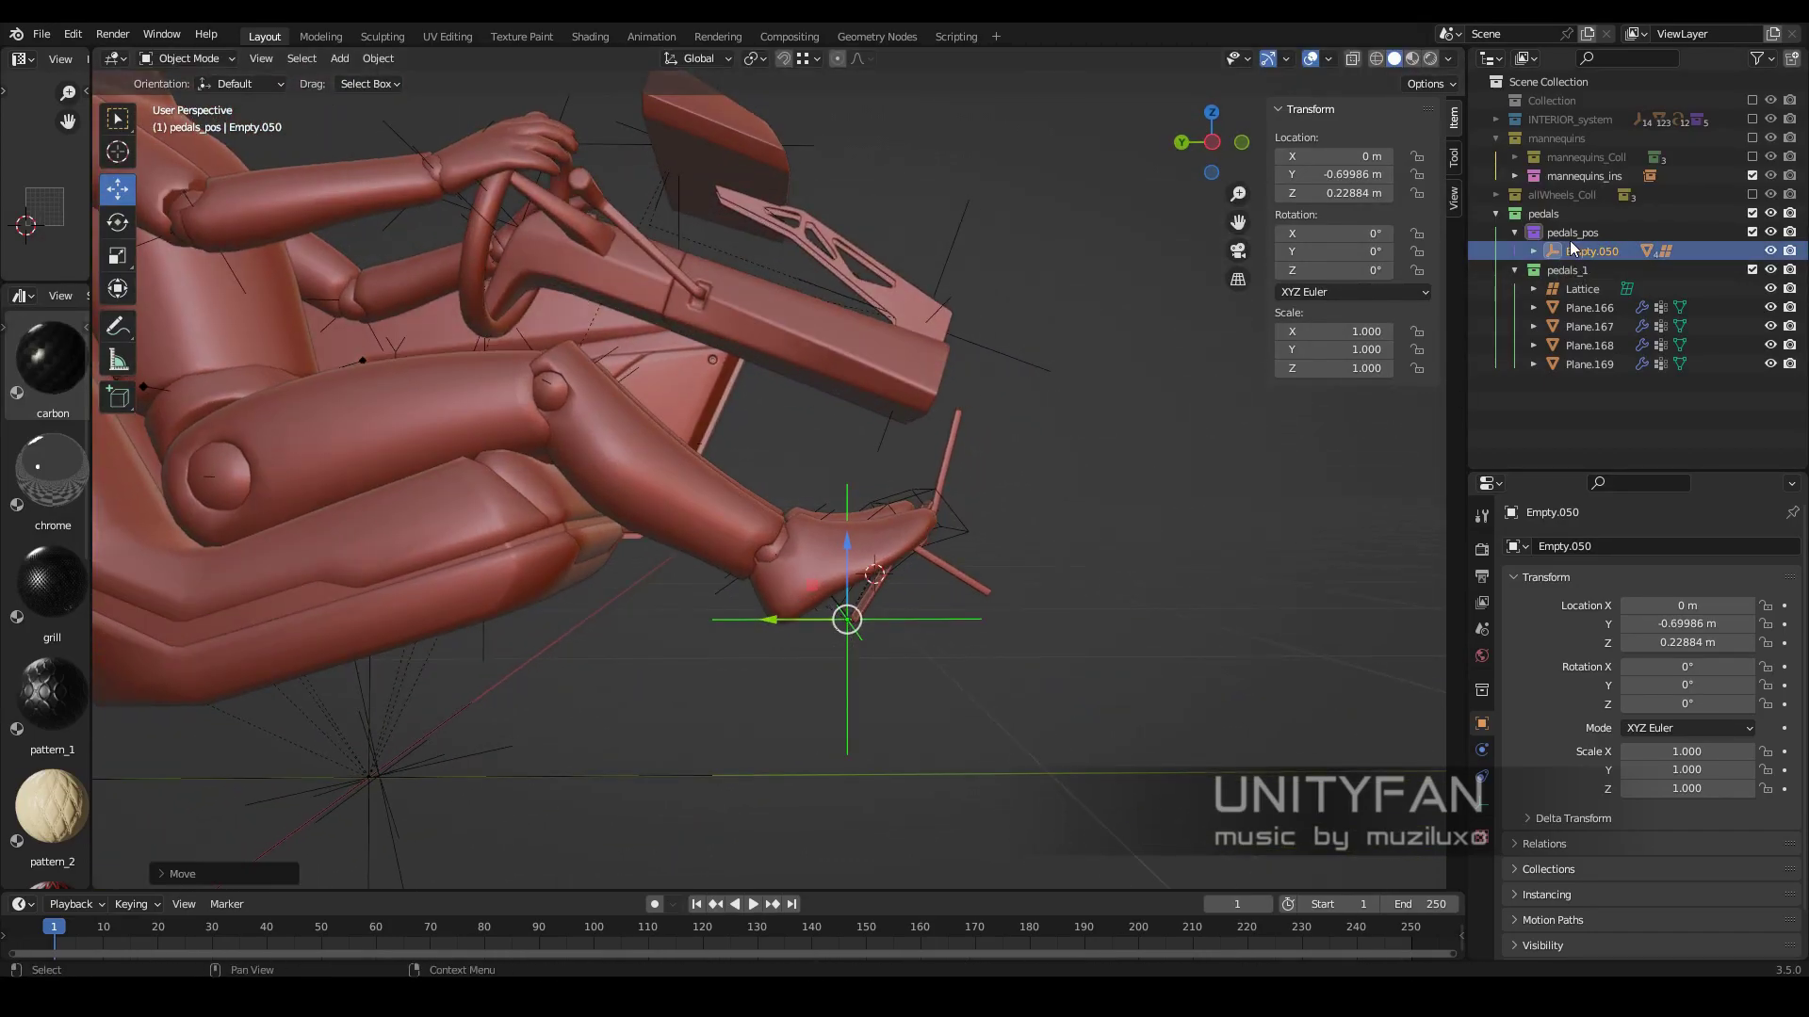
- Show the driver mannequin in mannequins_Coll to check foot placement, then hide it
left_click(1753, 156)
scroll(782, 466, "down", 3)
middle_click_drag(782, 465, 716, 443)
left_click(1515, 156)
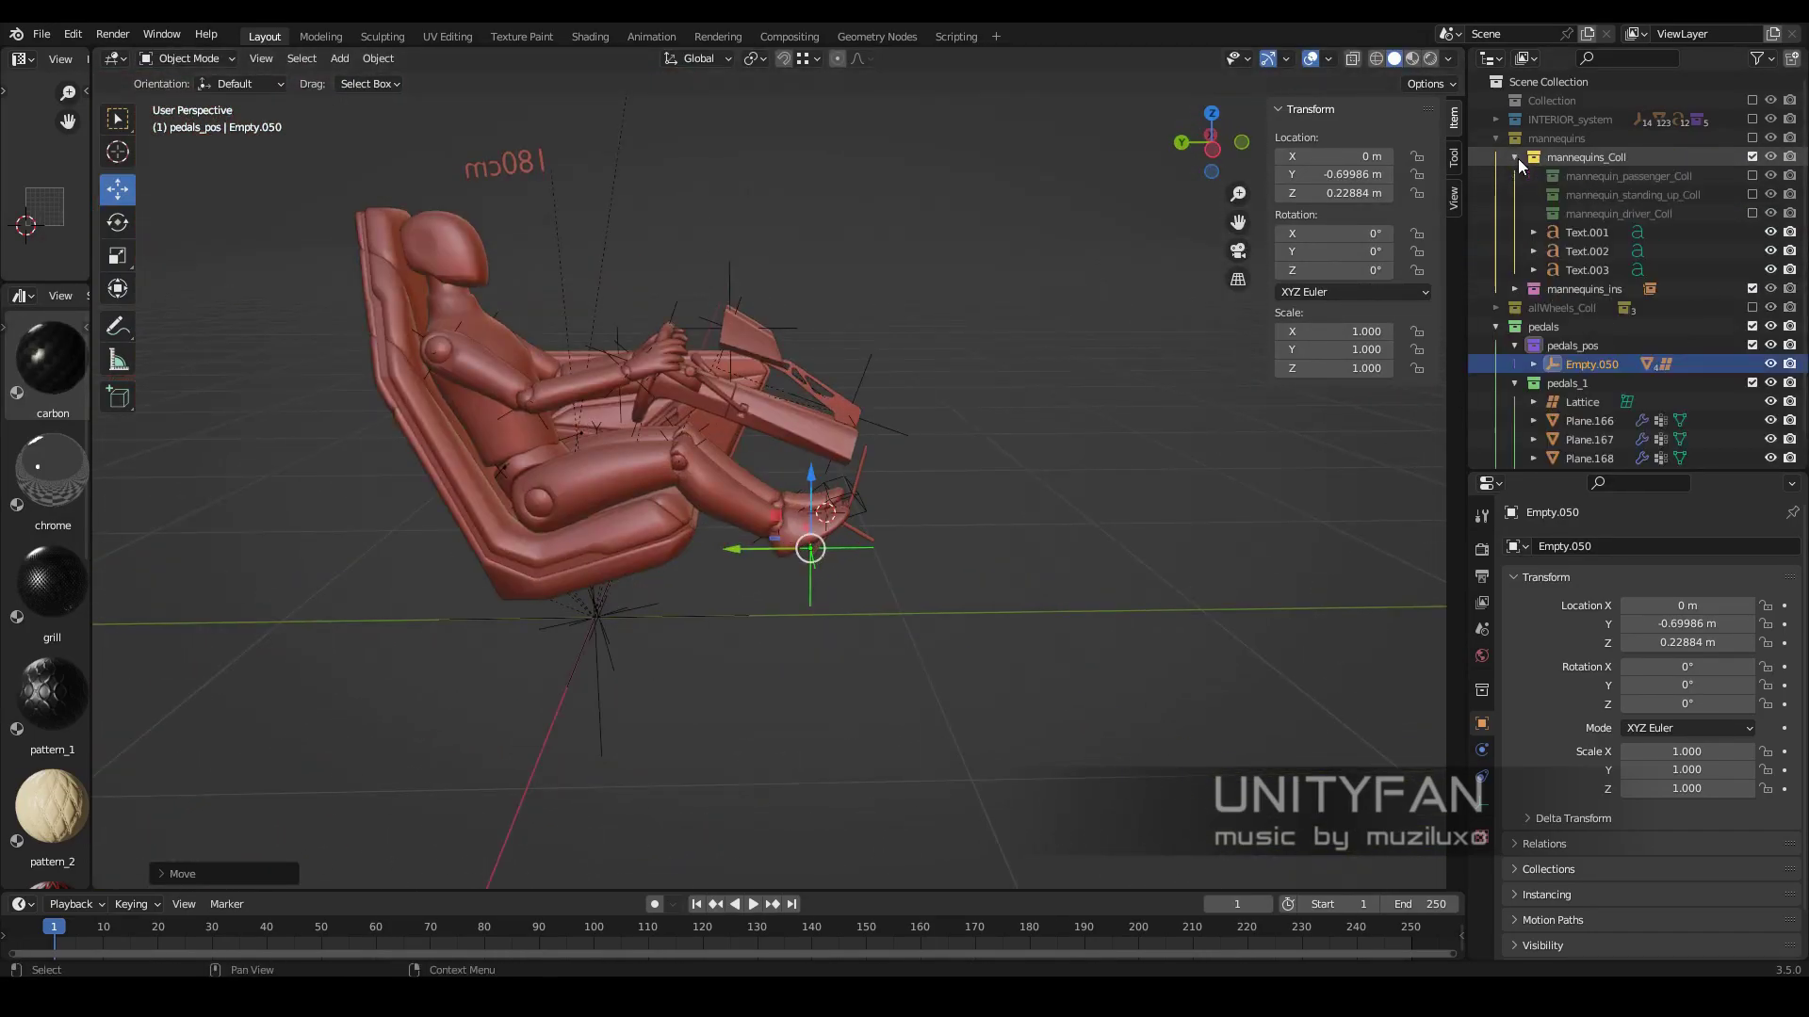
left_click(1752, 213)
scroll(875, 582, "up", 3)
middle_click_drag(874, 583, 797, 534)
left_click(753, 514)
scroll(740, 513, "up", 2)
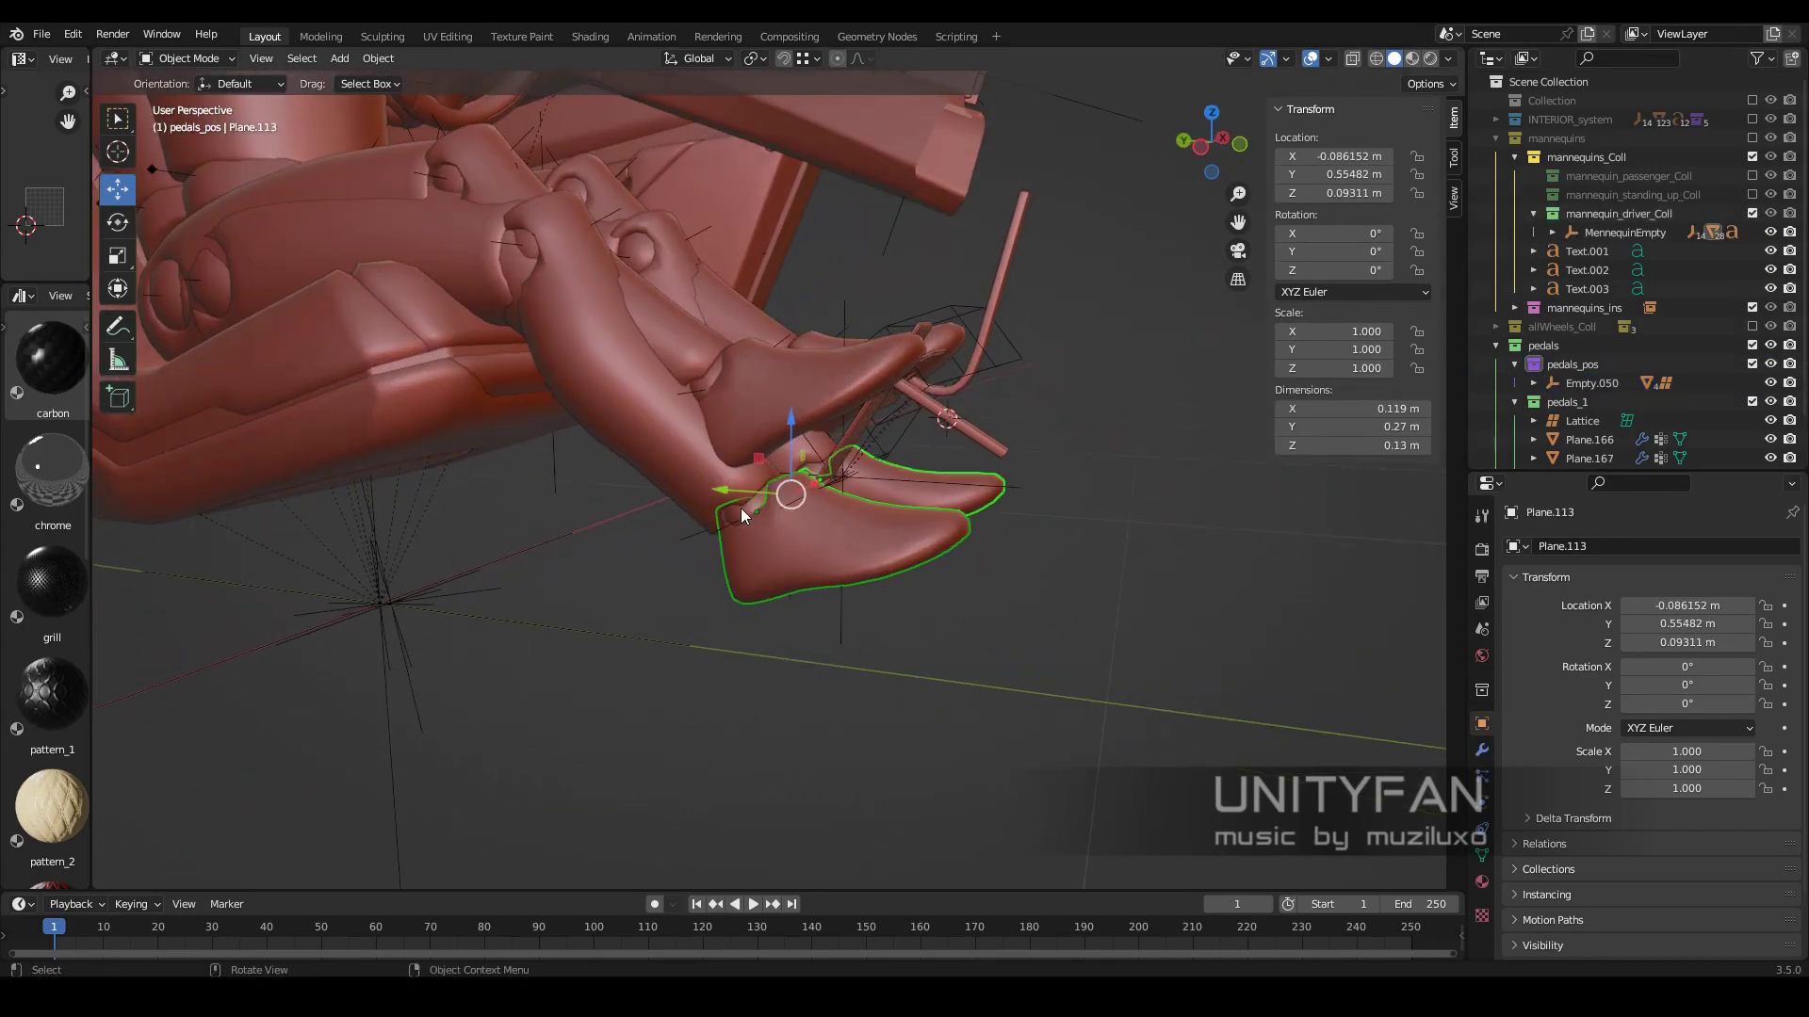
right_click(839, 438)
mouse_move(838, 438)
middle_mouse_down()
mouse_move(890, 433)
mouse_move(1040, 546)
middle_mouse_up()
left_click(1753, 213)
- Select the pedals empty with the move tool, then select INTERIOR_system_pos
middle_click_drag(829, 396, 857, 349)
scroll(876, 433, "up", 3)
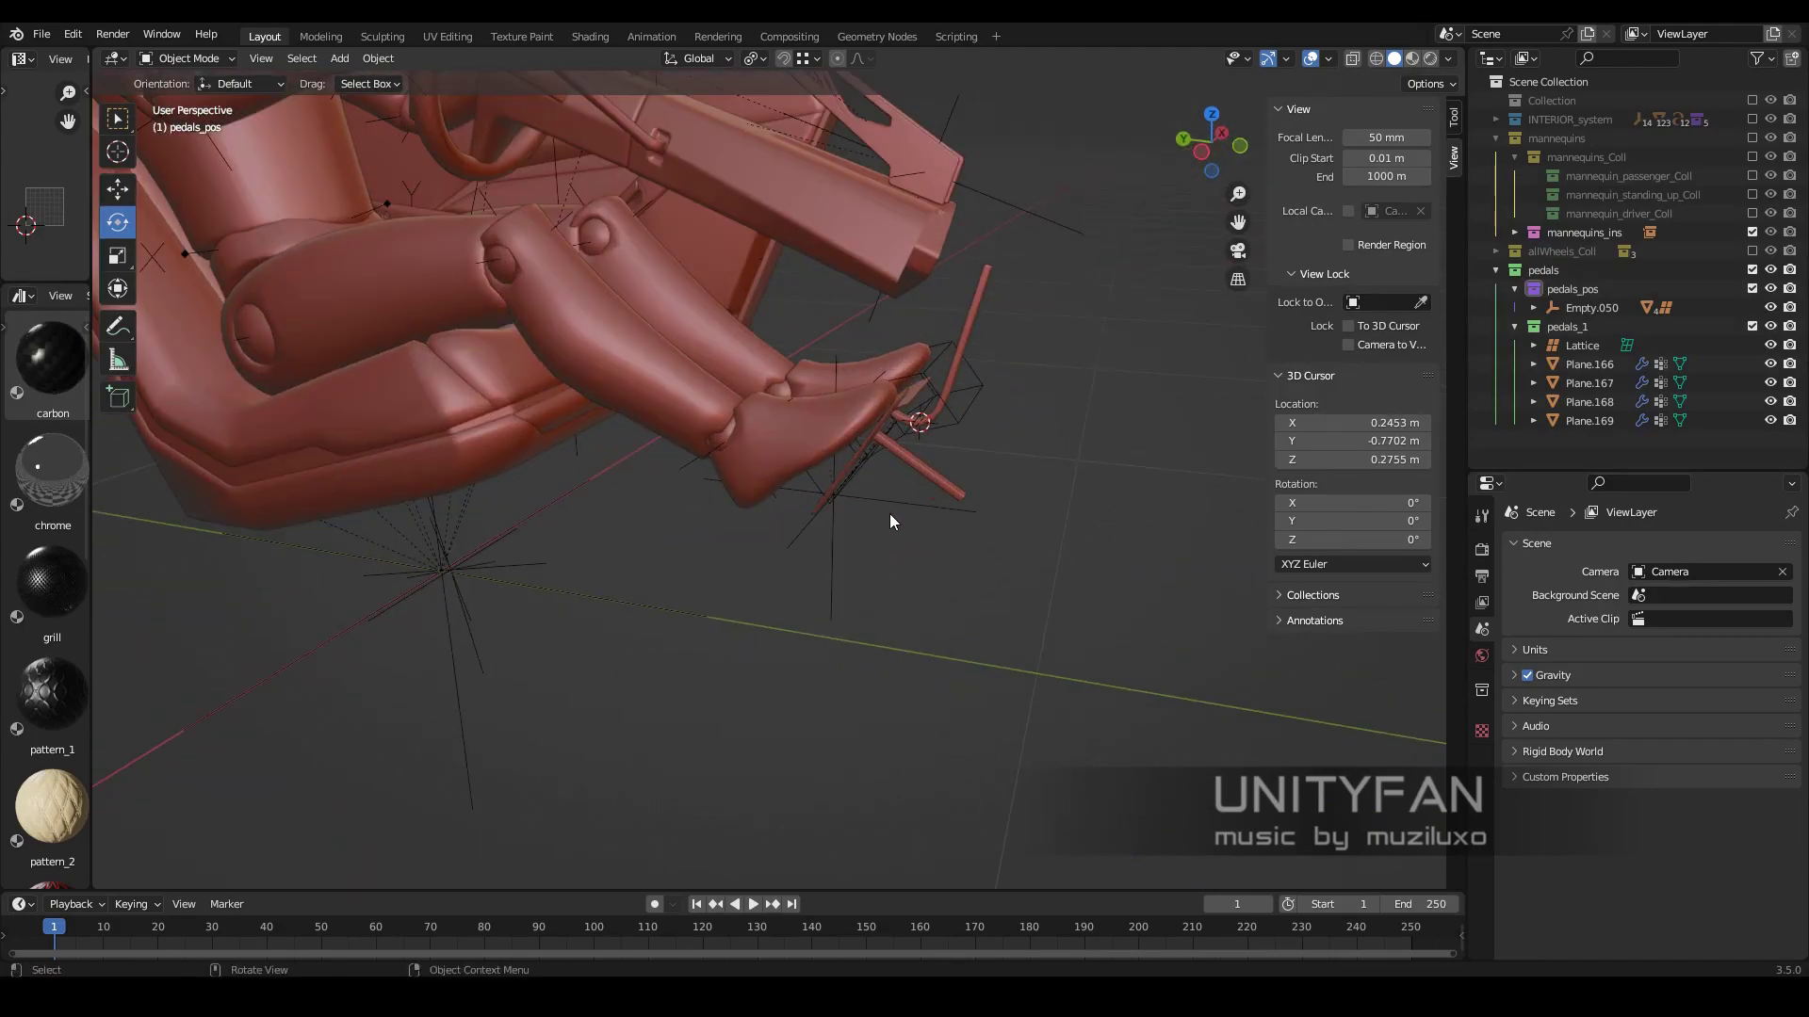
middle_click_drag(890, 513, 910, 497)
left_click(910, 497)
left_click(117, 188)
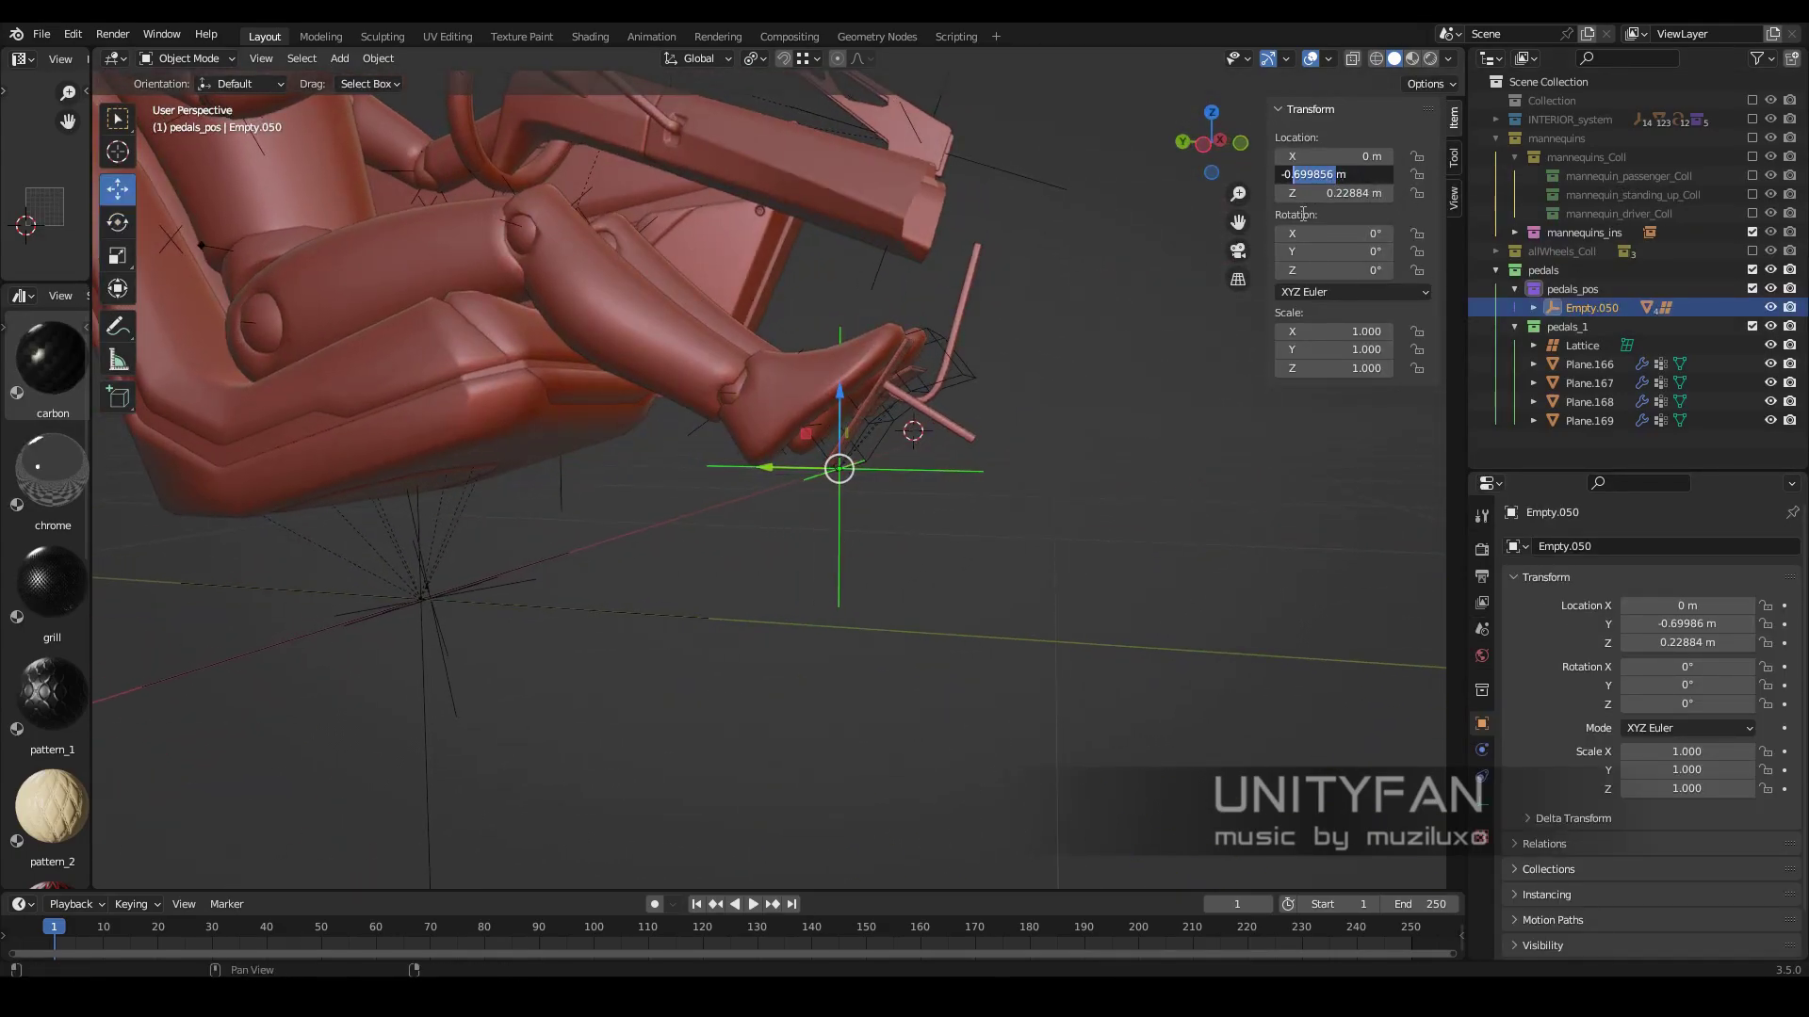
mouse_move(1256, 247)
middle_mouse_down()
mouse_move(1026, 550)
mouse_move(1048, 576)
mouse_move(947, 439)
mouse_move(891, 488)
mouse_move(942, 516)
mouse_move(886, 592)
mouse_move(951, 498)
mouse_move(1056, 405)
middle_mouse_up()
left_click(942, 516)
- Parent the parts to INTERIOR_system_pos with Object (Keep Transform) and test-move it
left_click(1531, 155)
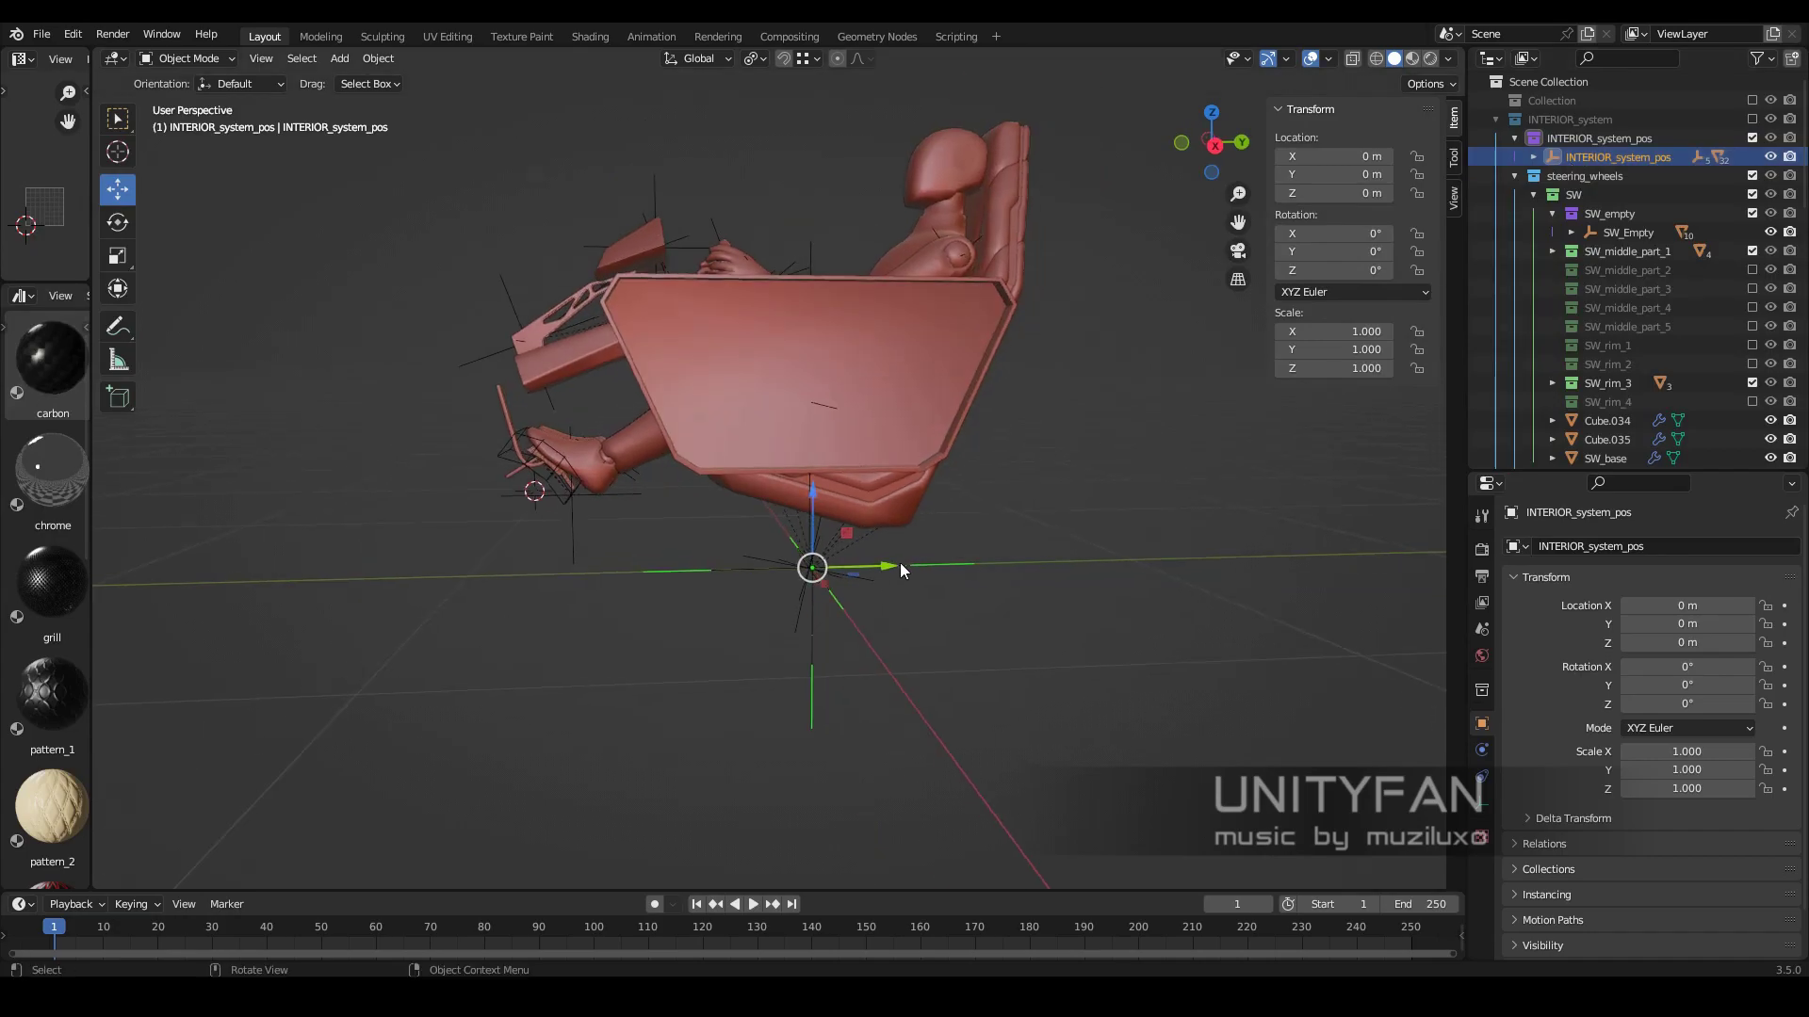
middle_click_drag(896, 569, 624, 511)
key("ctrl+p")
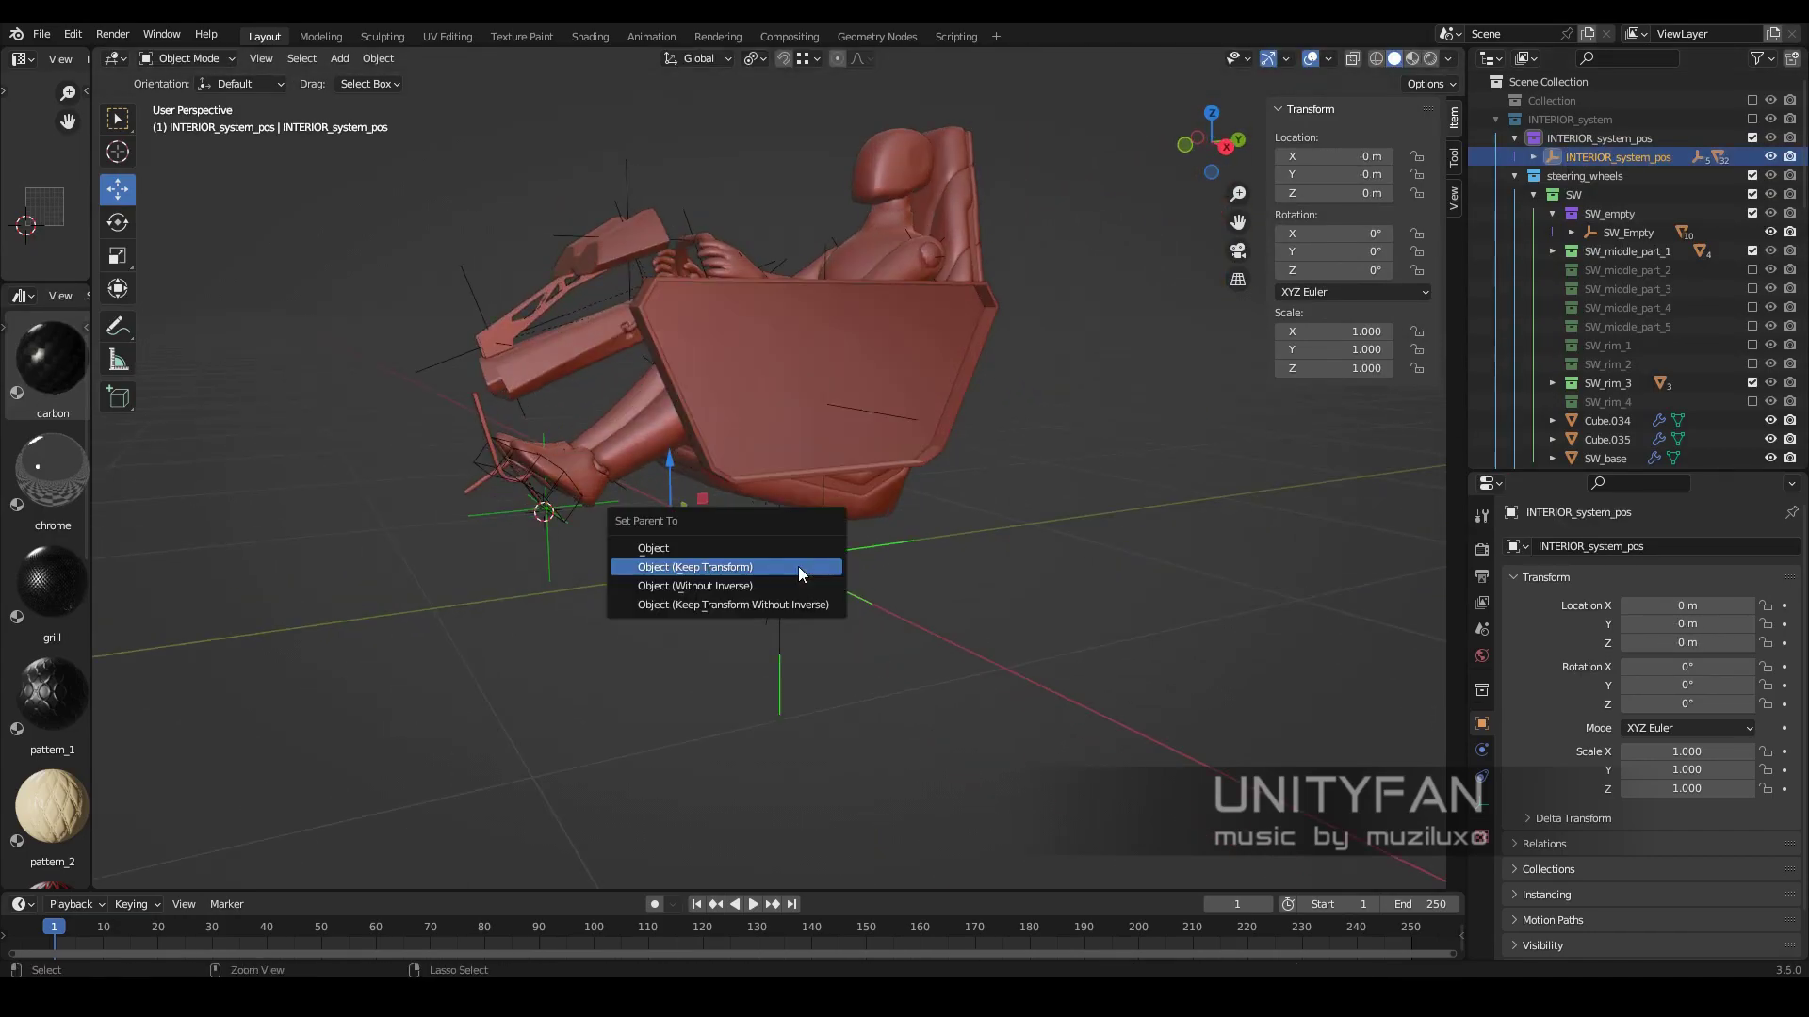
left_click(799, 567)
key("g")
right_click(948, 511)
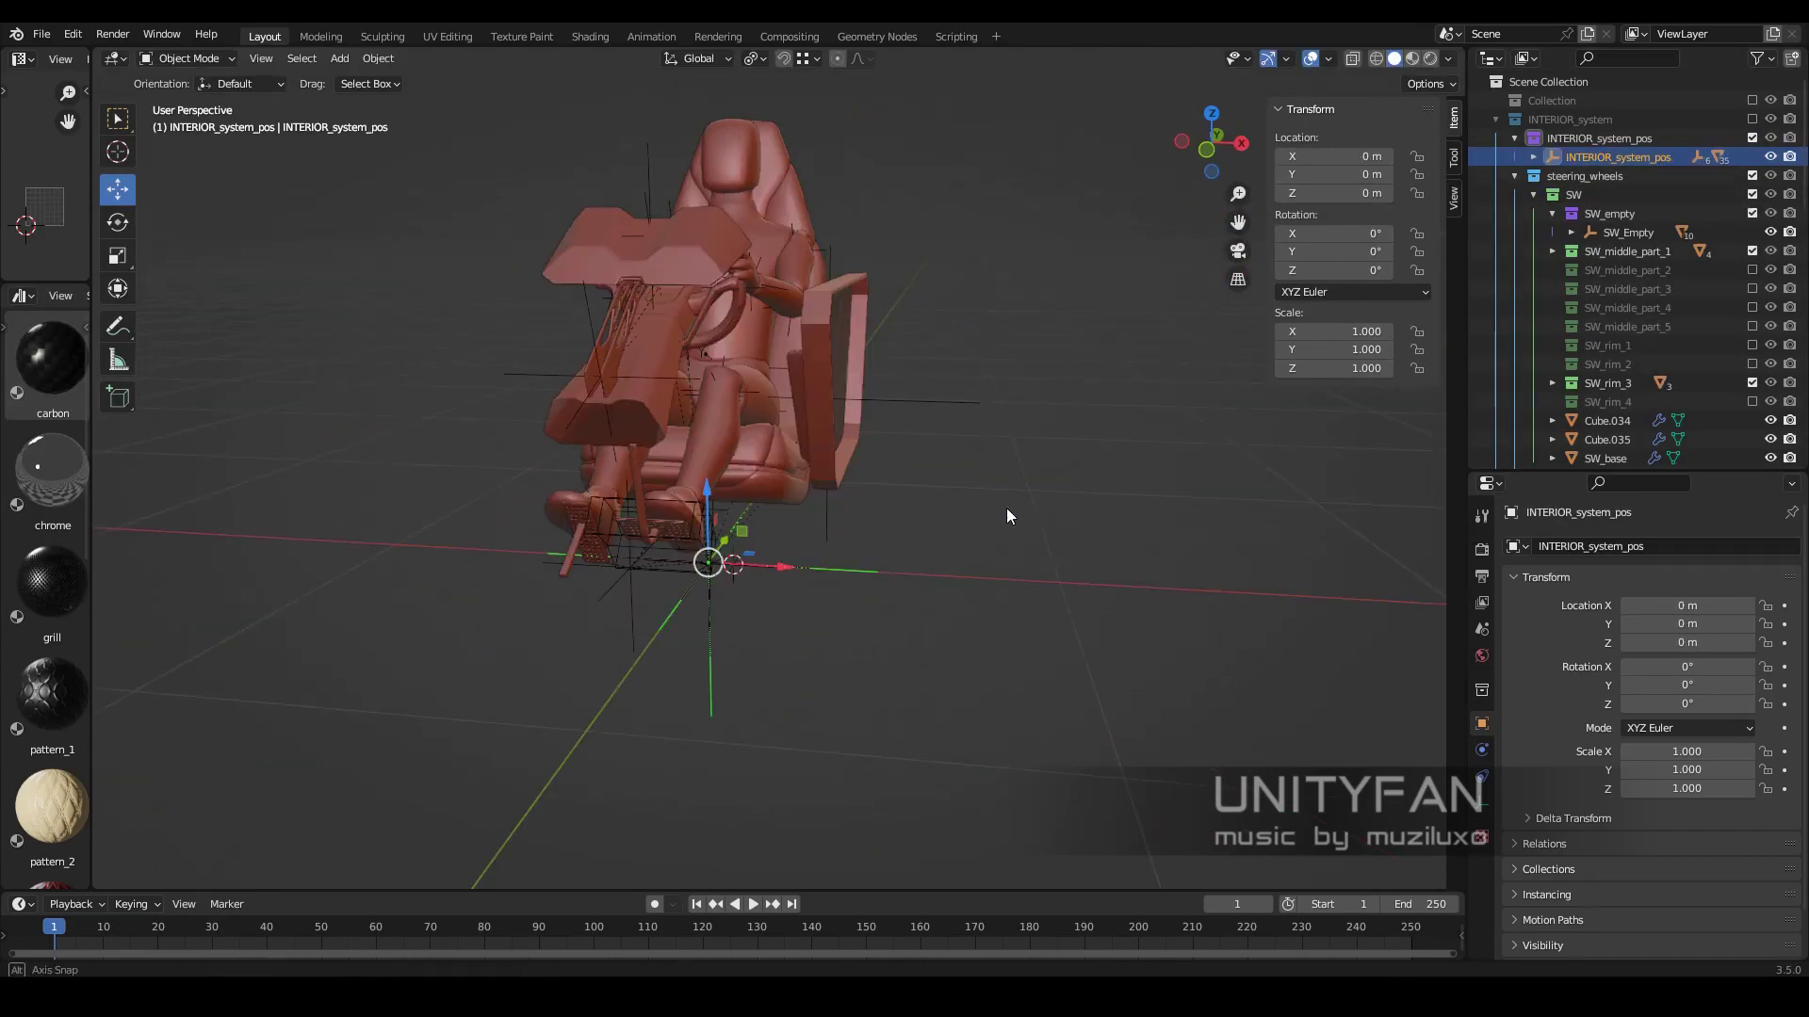
- Inspect the lattice, pedal lever and Plane.166 modifiers, then reselect INTERIOR_system_pos
middle_click_drag(1006, 507, 851, 569)
left_click(875, 536)
key("KP_Decimal")
left_click(695, 488)
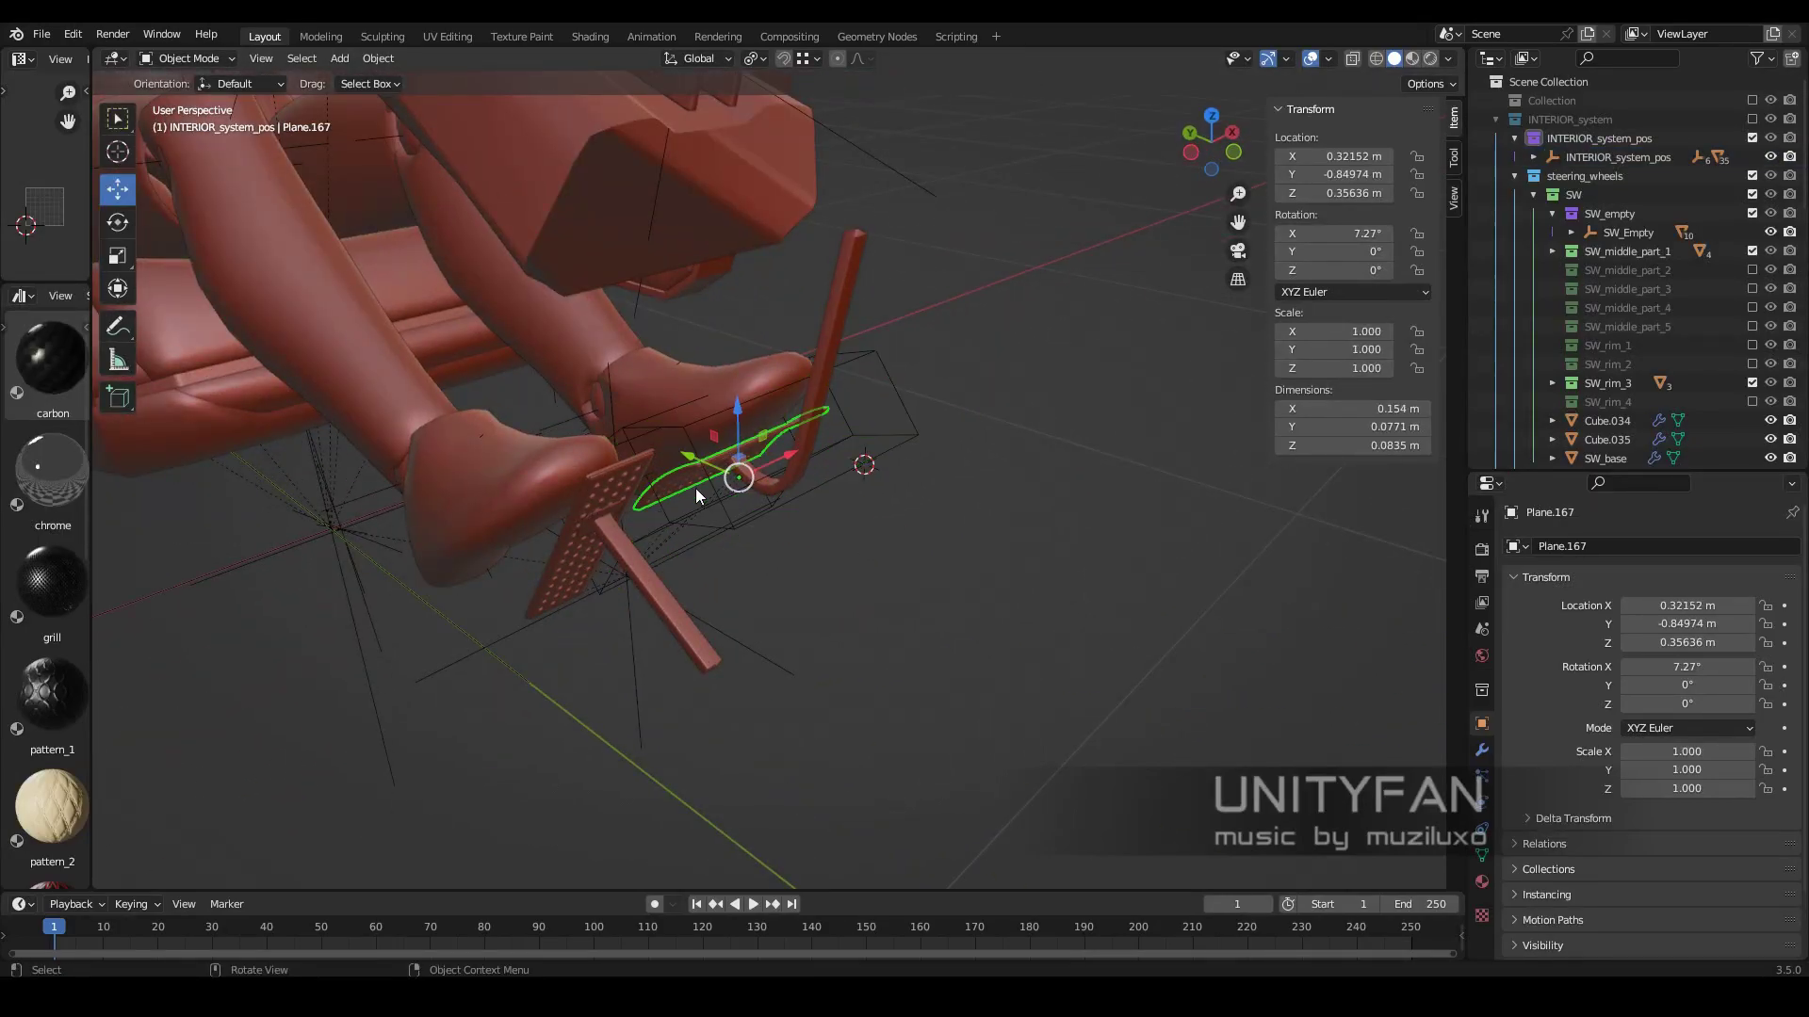
left_click(1482, 750)
scroll(769, 653, "up", 2)
left_click(859, 537)
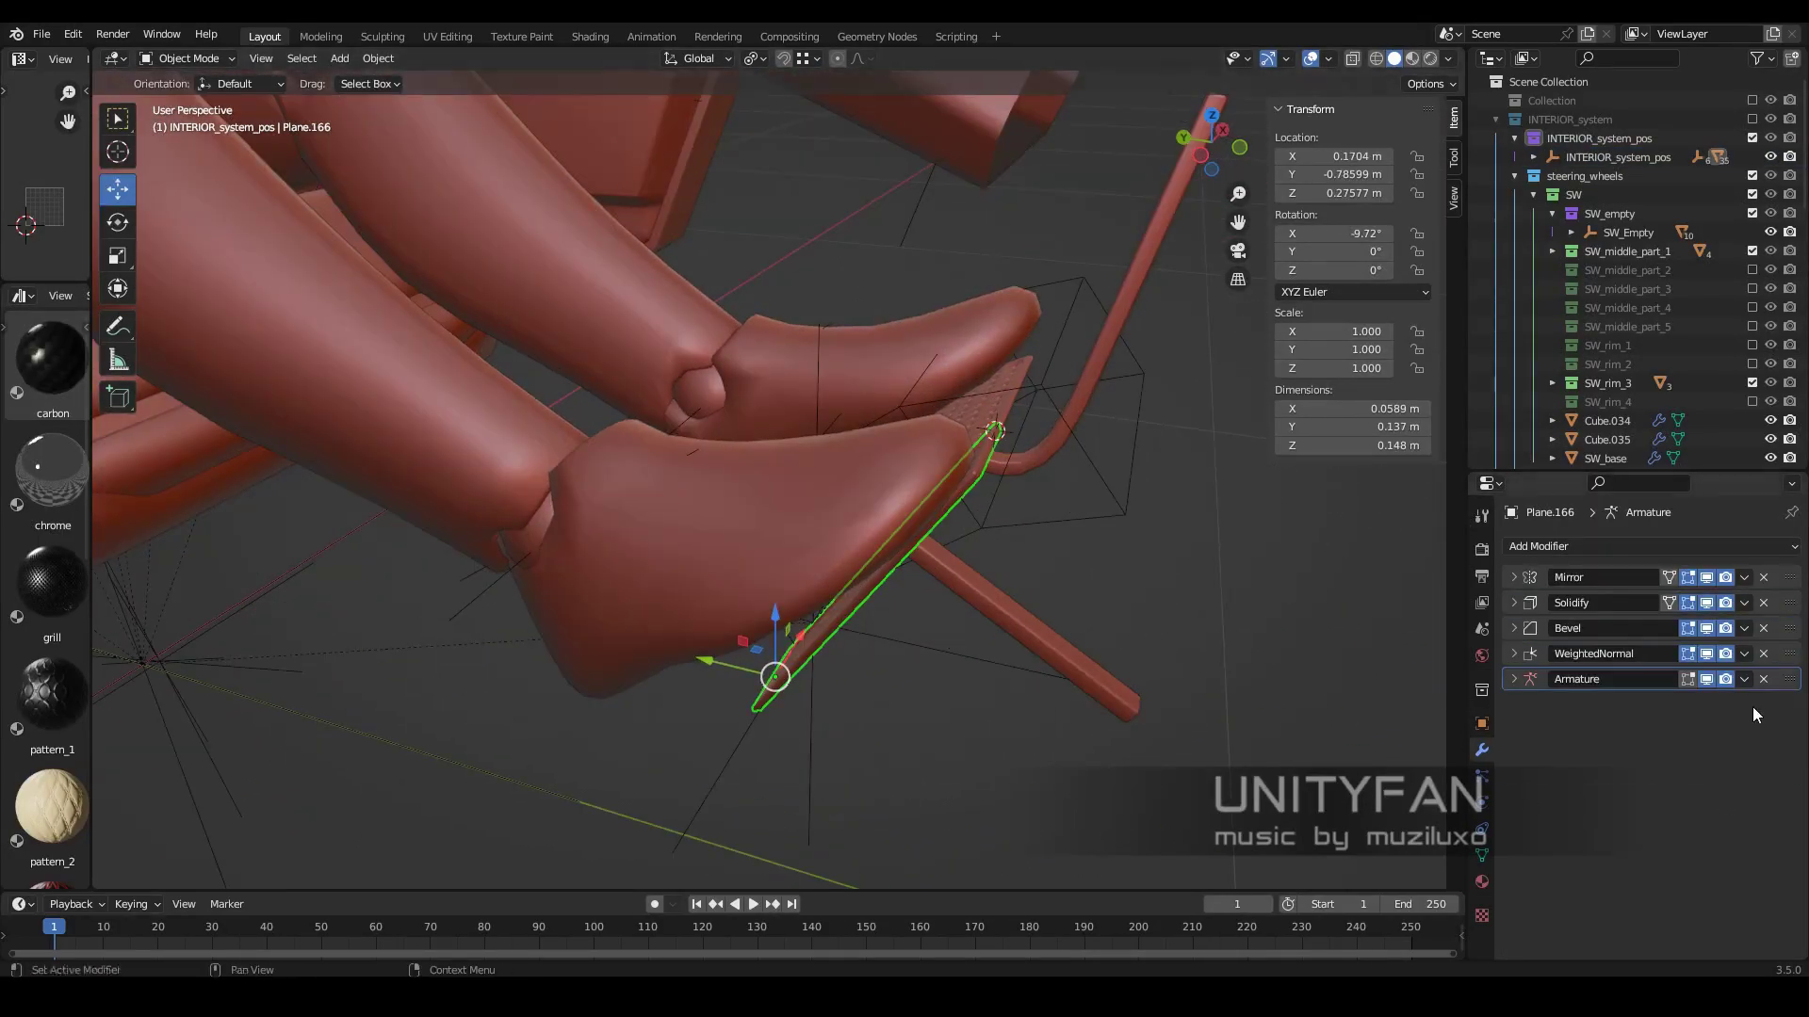
scroll(1093, 655, "down", 2)
left_click(1021, 630)
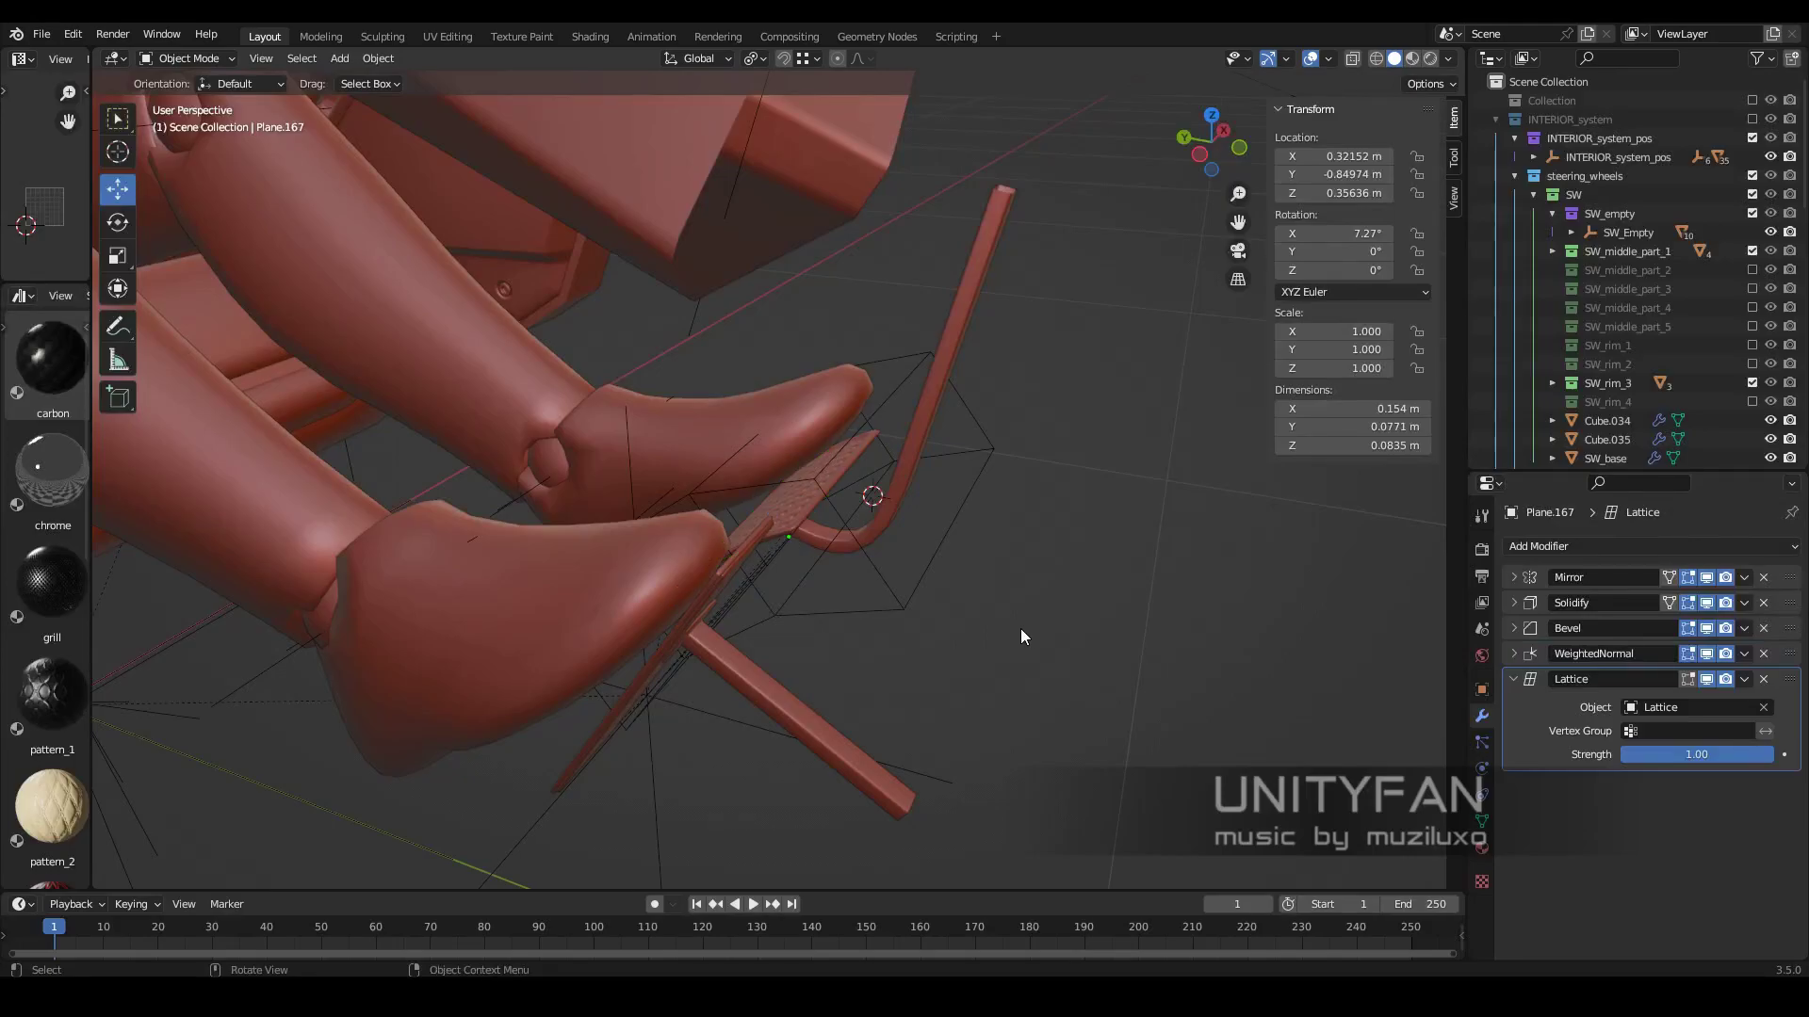
scroll(942, 621, "down", 4)
scroll(734, 614, "down", 2)
left_click(504, 565)
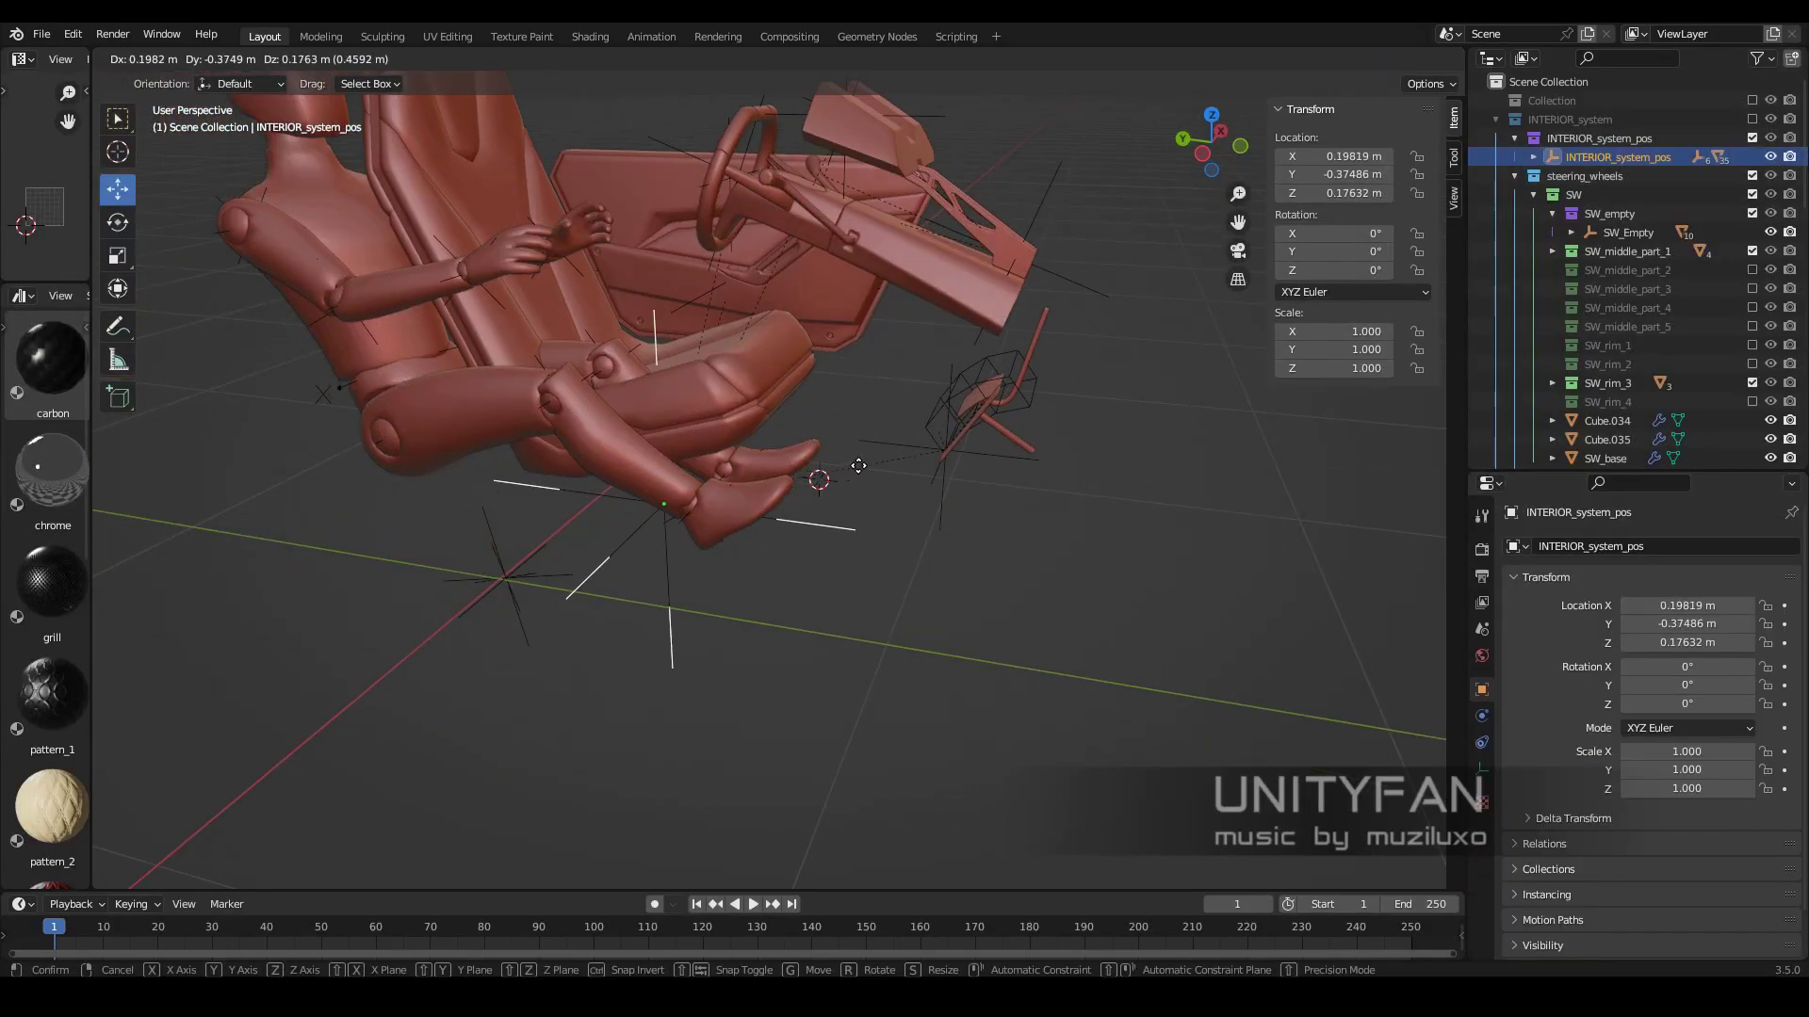
- Test-move the interior empty, cancel, and view the seat and pedals from low
scroll(895, 456, "up", 4)
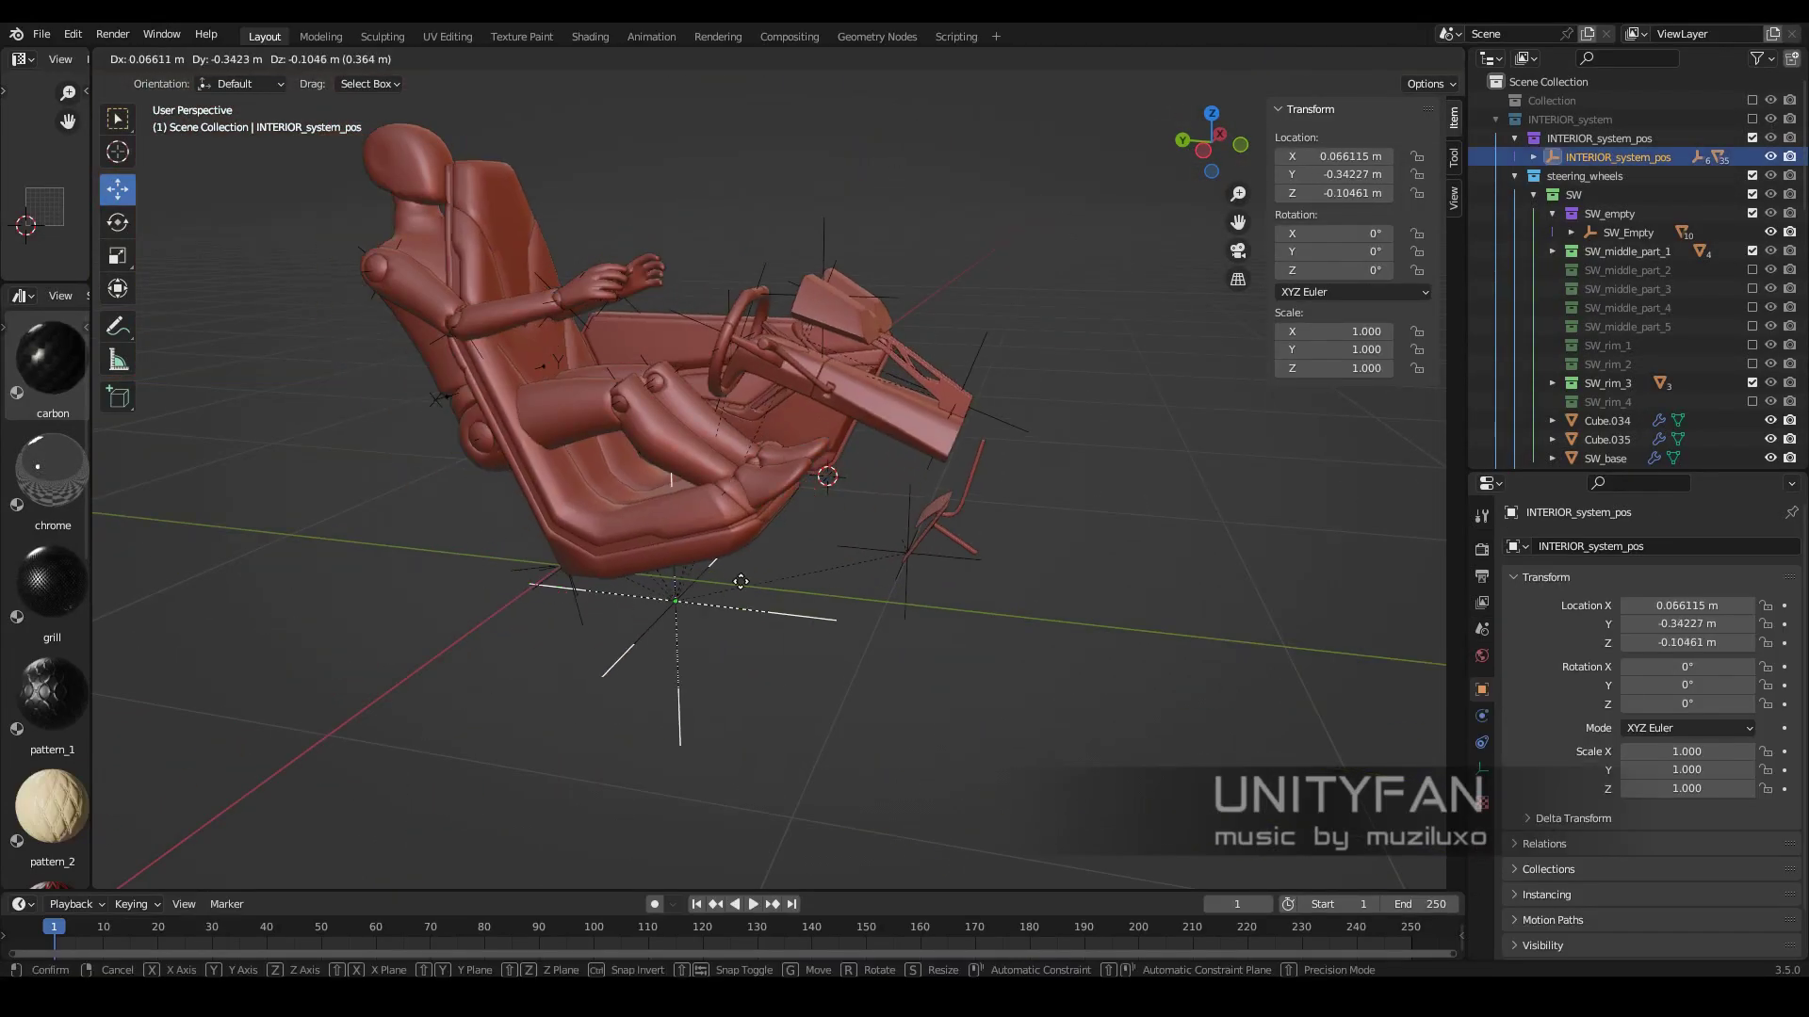
key("g")
right_click(871, 557)
mouse_move(871, 558)
middle_mouse_down()
mouse_move(1155, 501)
mouse_move(771, 556)
mouse_move(914, 511)
mouse_move(867, 530)
mouse_move(889, 588)
mouse_move(1010, 541)
mouse_move(857, 552)
mouse_move(884, 518)
mouse_move(1179, 536)
middle_mouse_up()
scroll(867, 530, "up", 2)
- Frame pedal rod Plane.168, collapse steering_wheels and expand the pedals collection
left_click(964, 505)
key("KP_Decimal")
scroll(1070, 522, "down", 4)
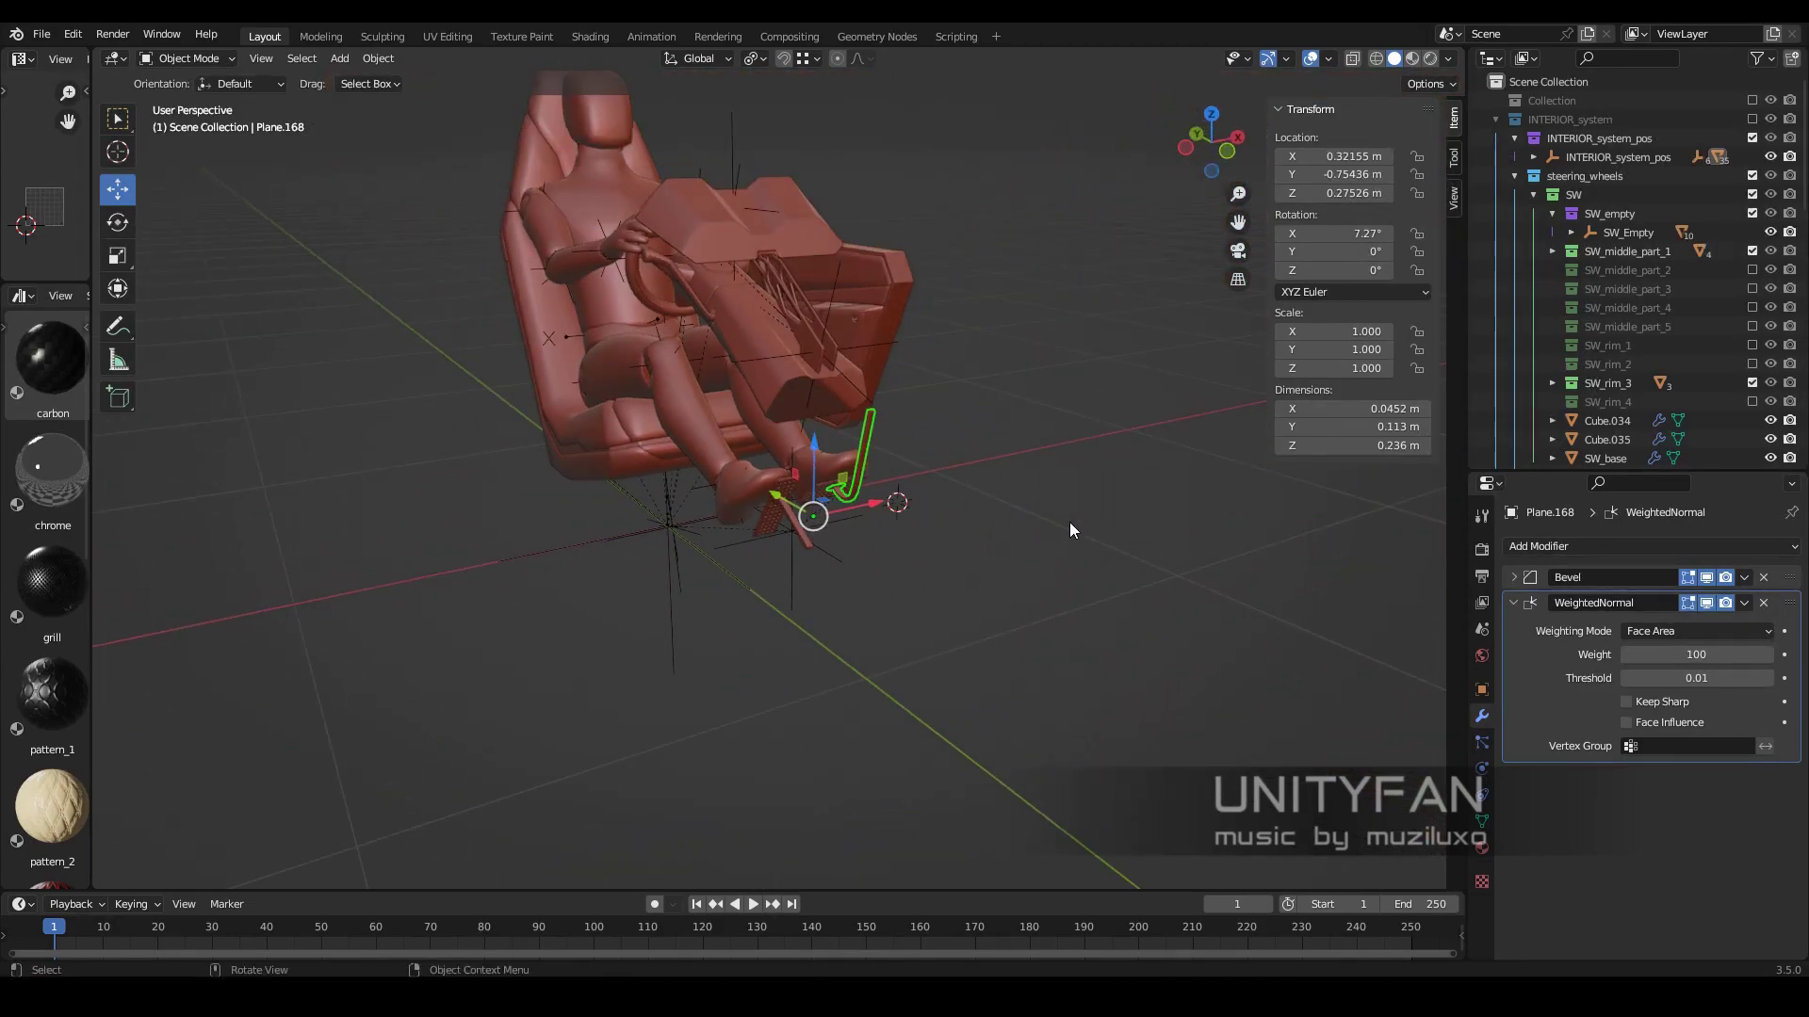
scroll(1070, 522, "up", 4)
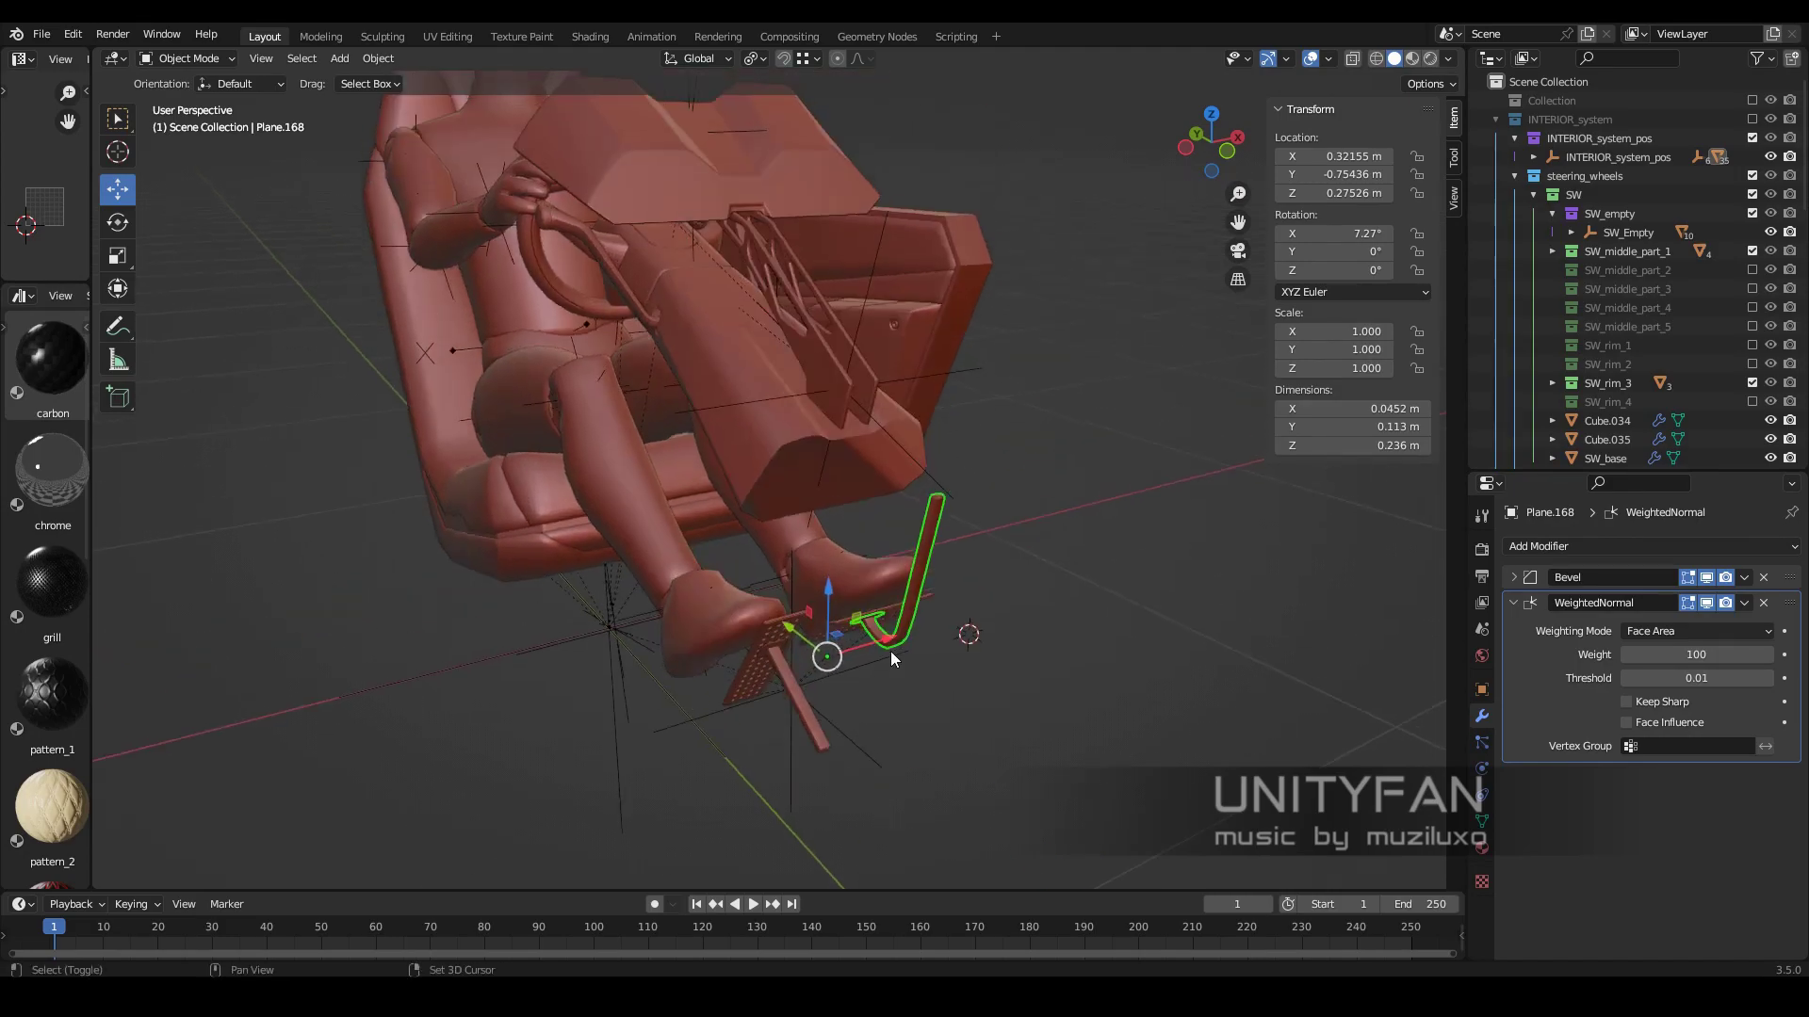
middle_click_drag(890, 651, 1060, 663)
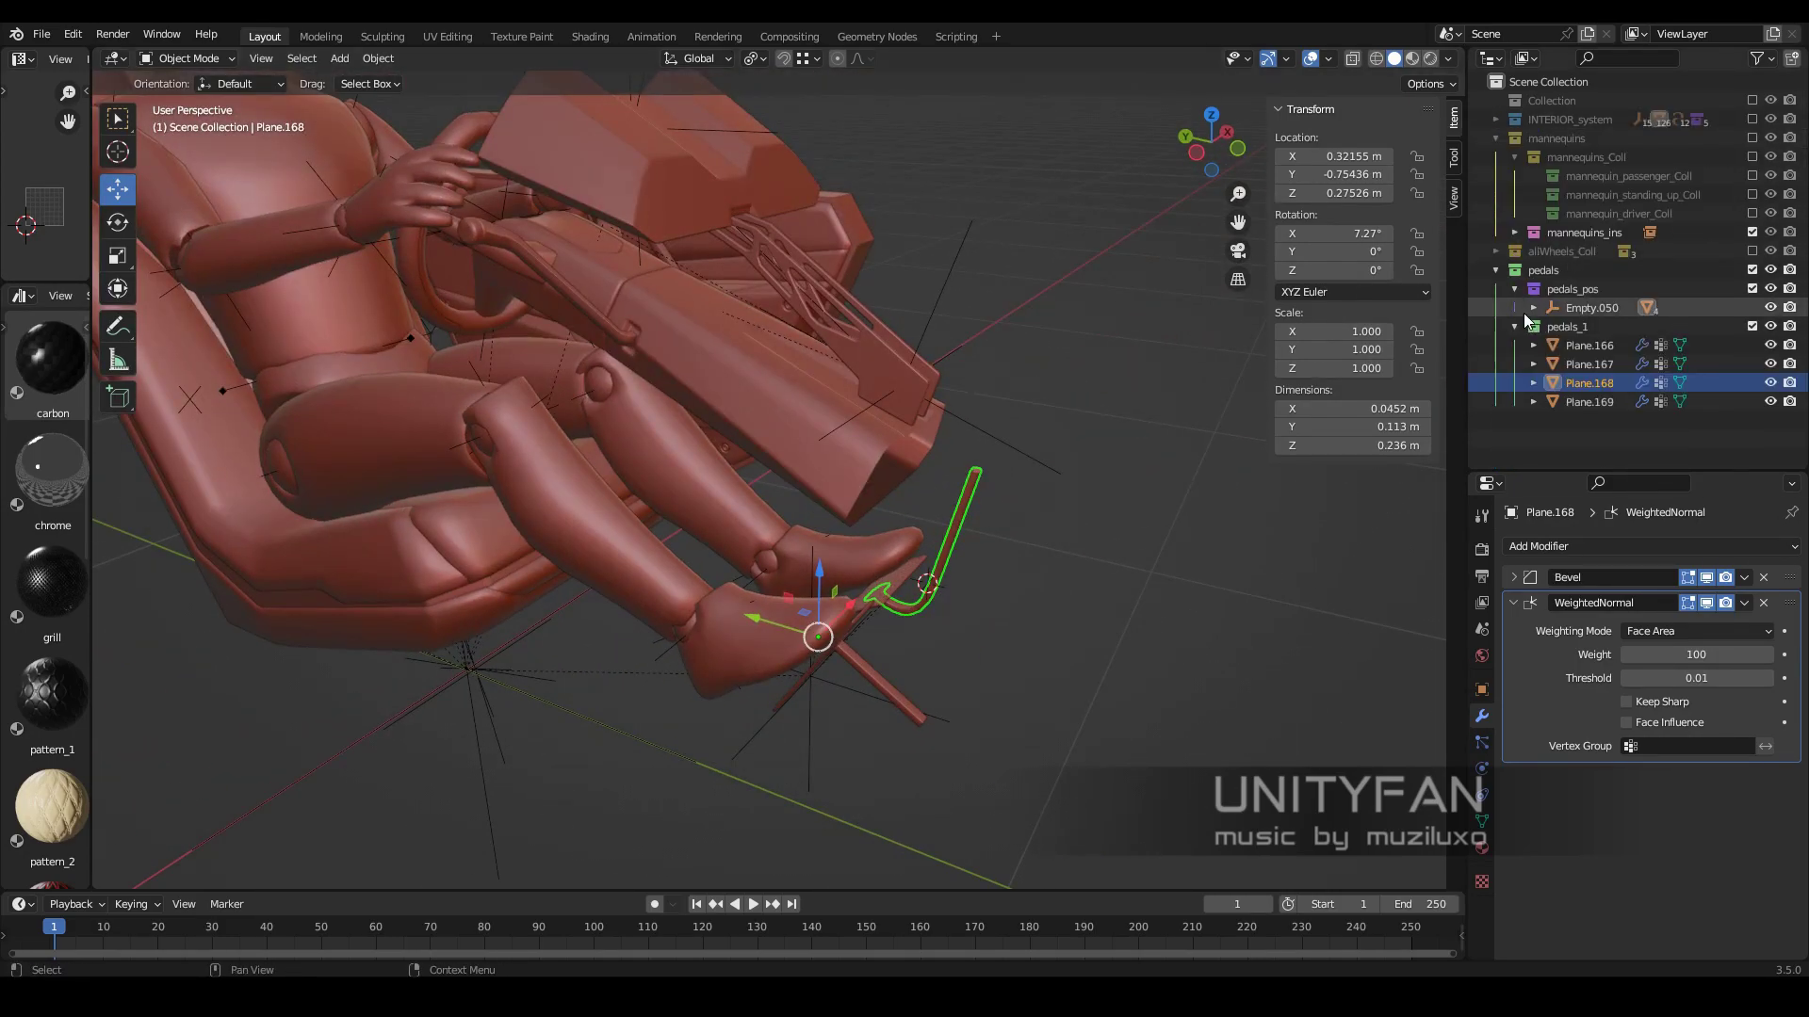
left_click(1514, 177)
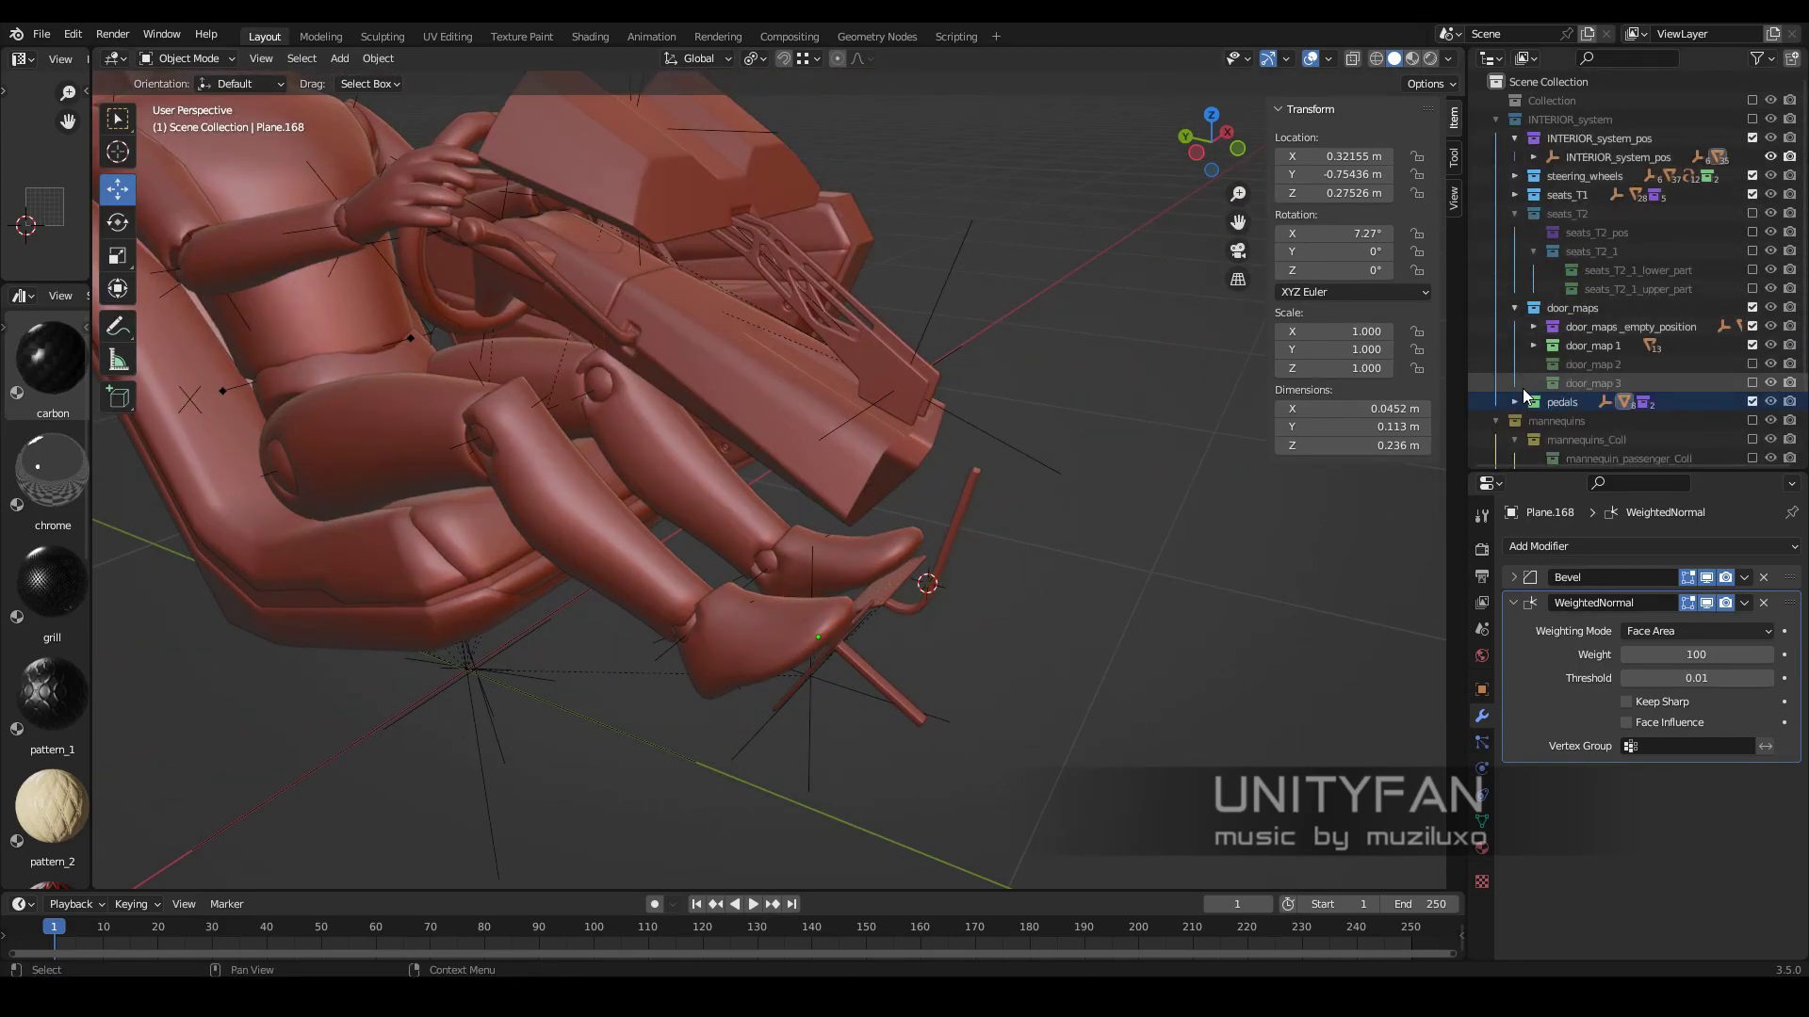
key("KP_Decimal")
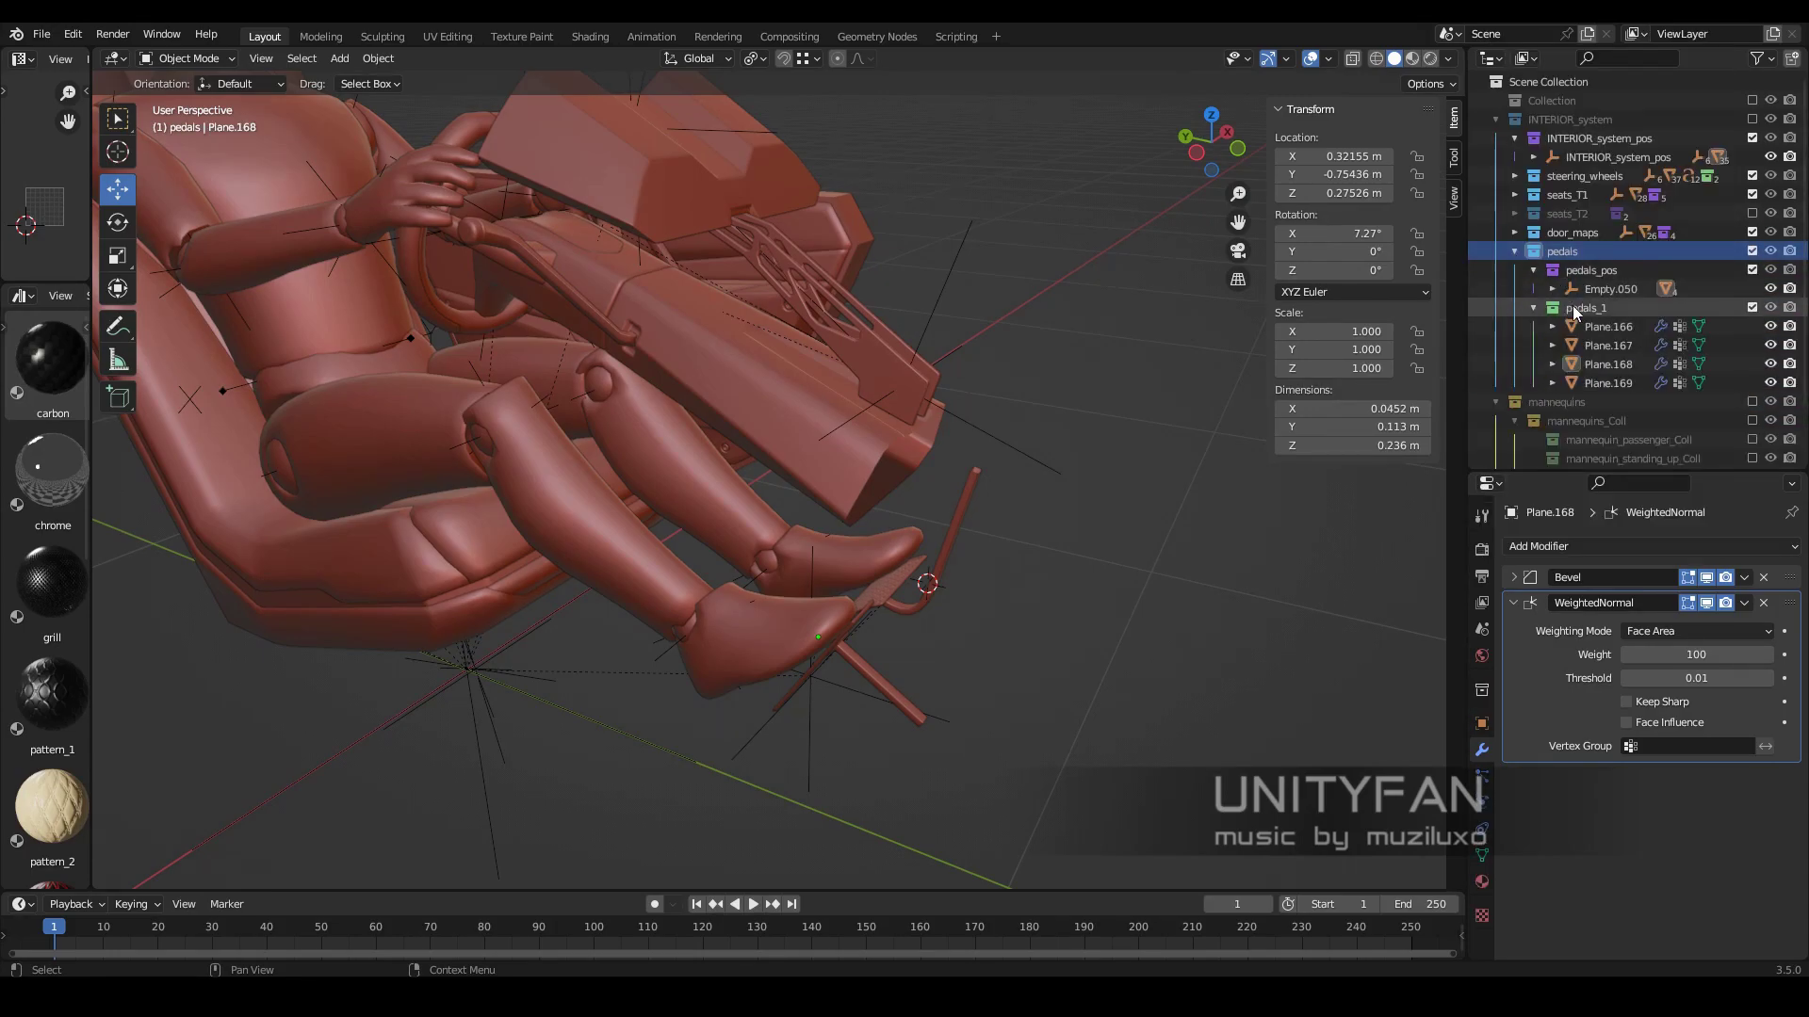
- Select and frame the long pedal Plane.166 in pedals_1 to inspect it
left_click(1607, 344)
middle_click_drag(940, 573, 1034, 590)
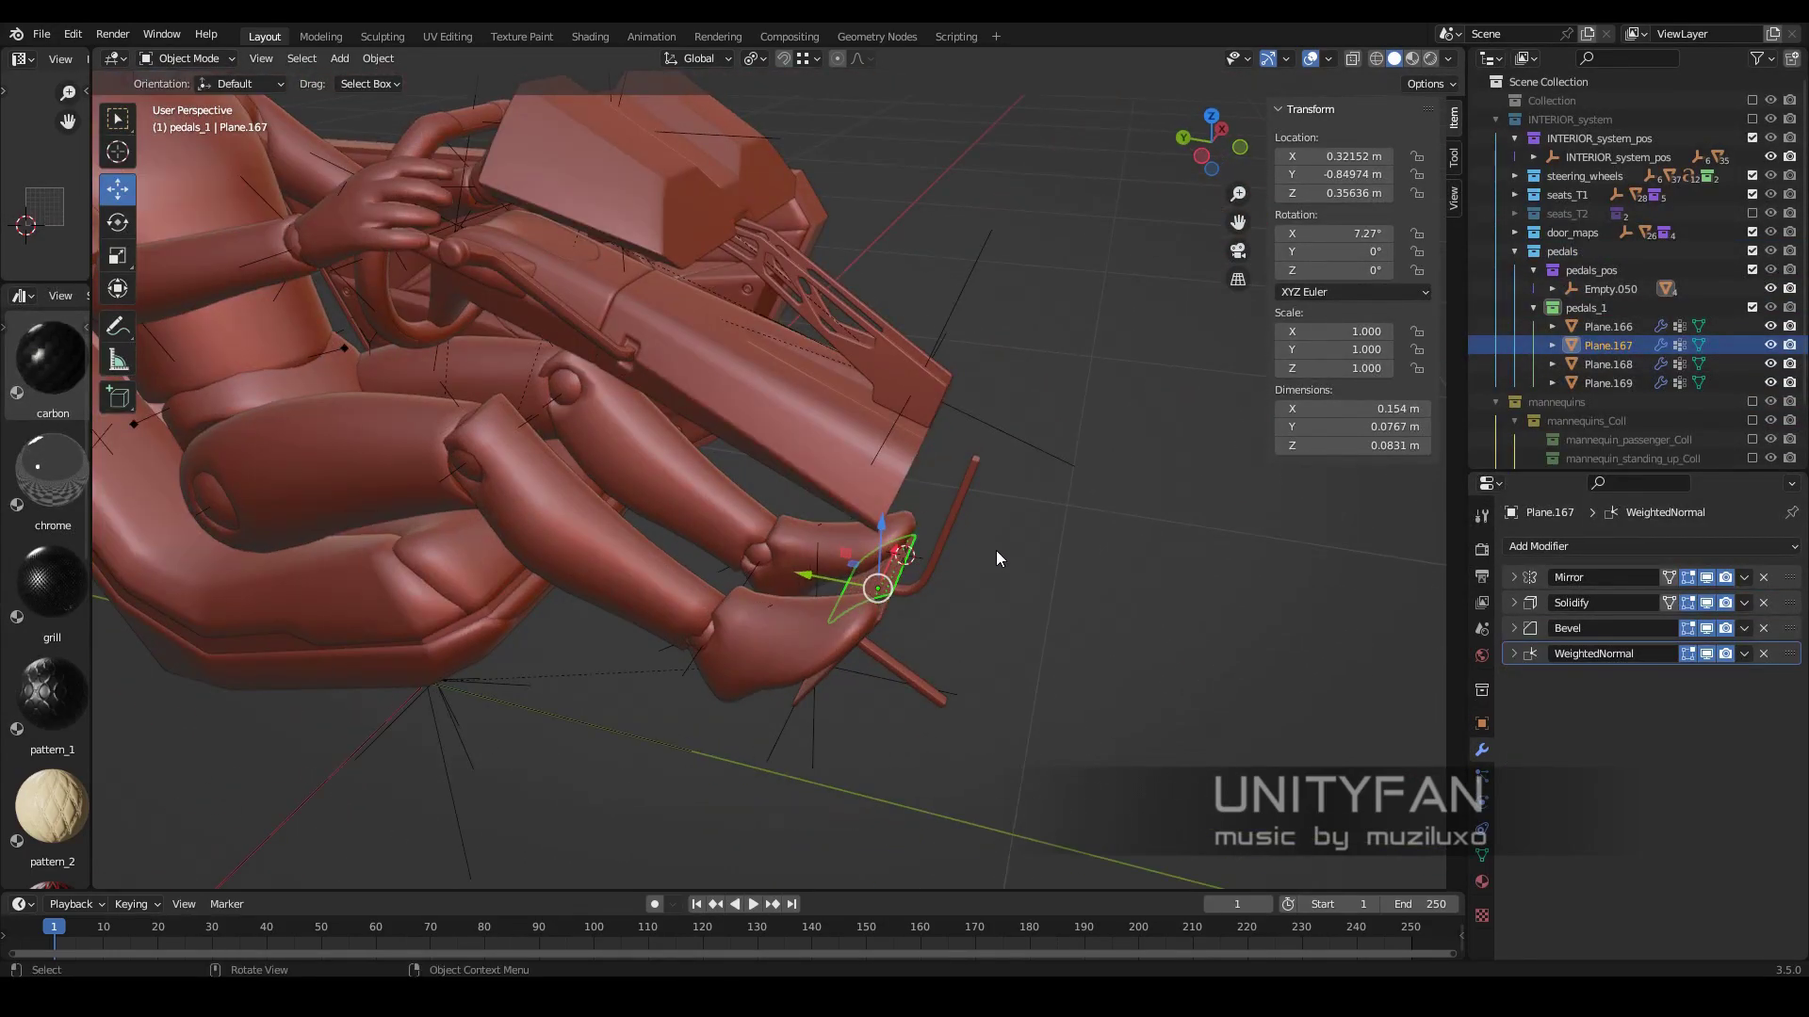
scroll(1003, 568, "up", 3)
left_click(989, 443)
key("KP_Decimal")
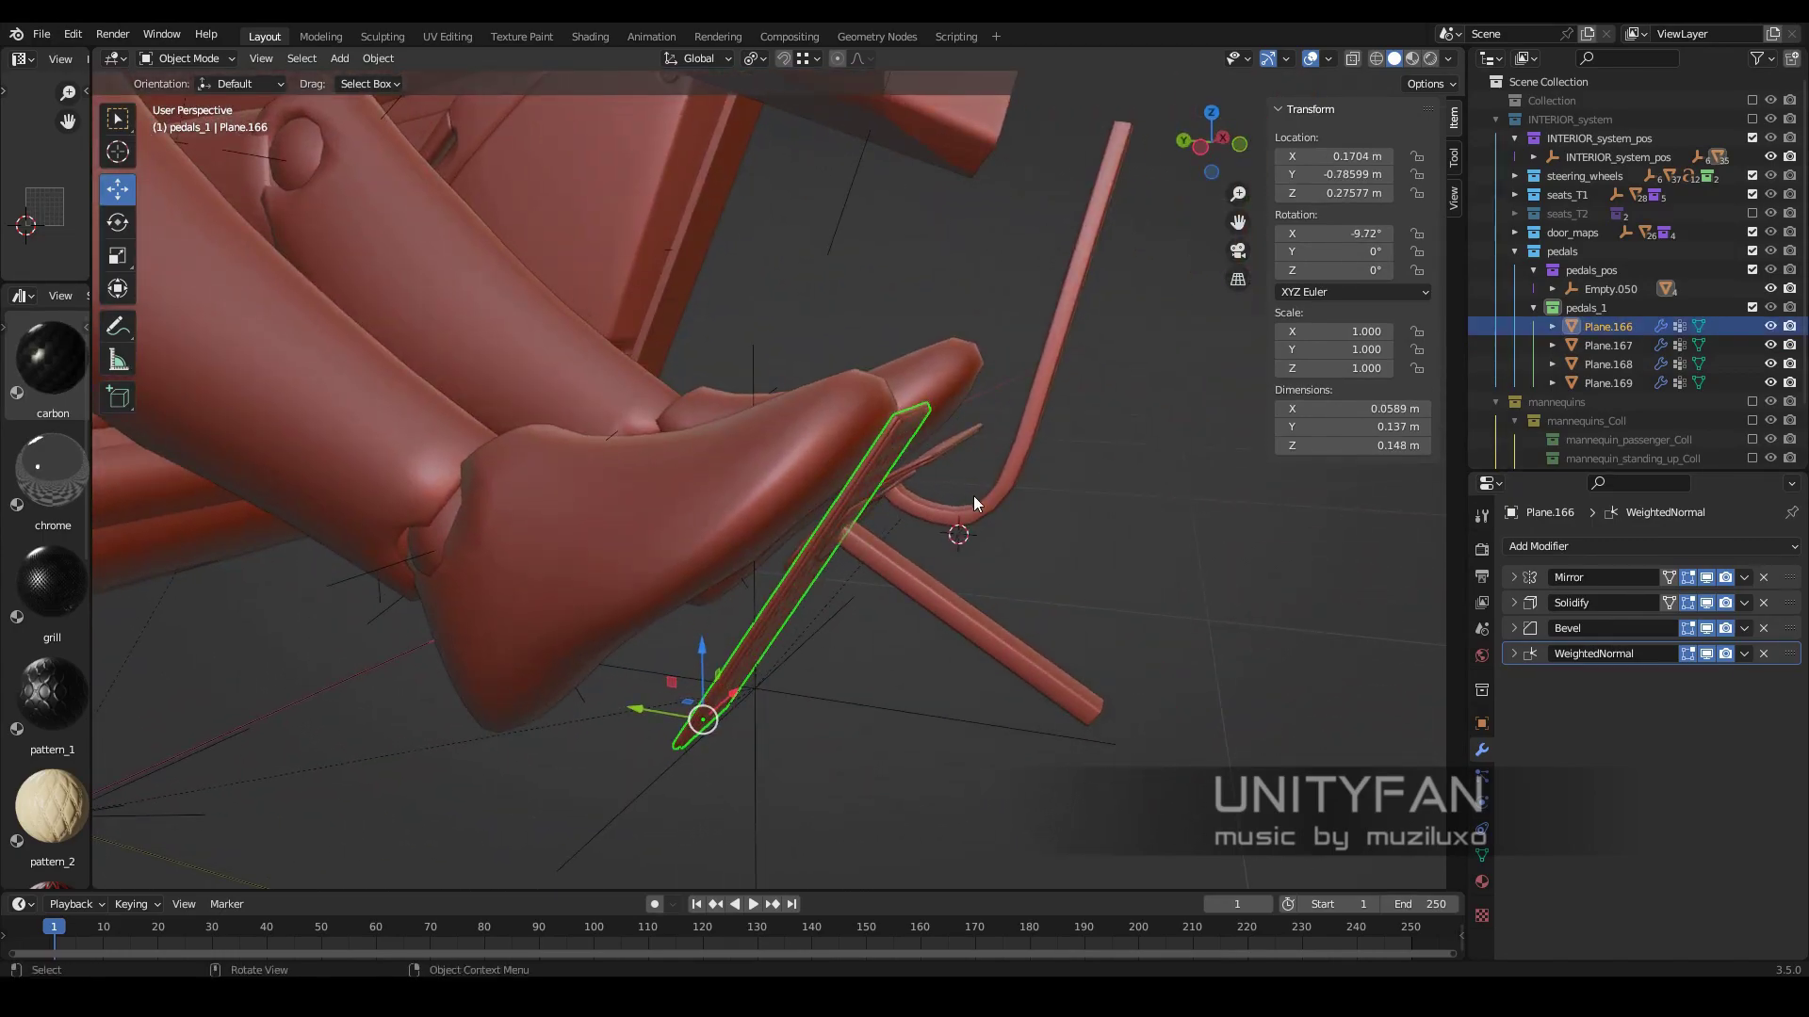
mouse_move(974, 496)
middle_mouse_down()
mouse_move(1090, 597)
mouse_move(942, 489)
middle_mouse_up()
- Make a linked duplicate of pedals_1 named pedals_2 and frame its Plane.015
right_click(1602, 309)
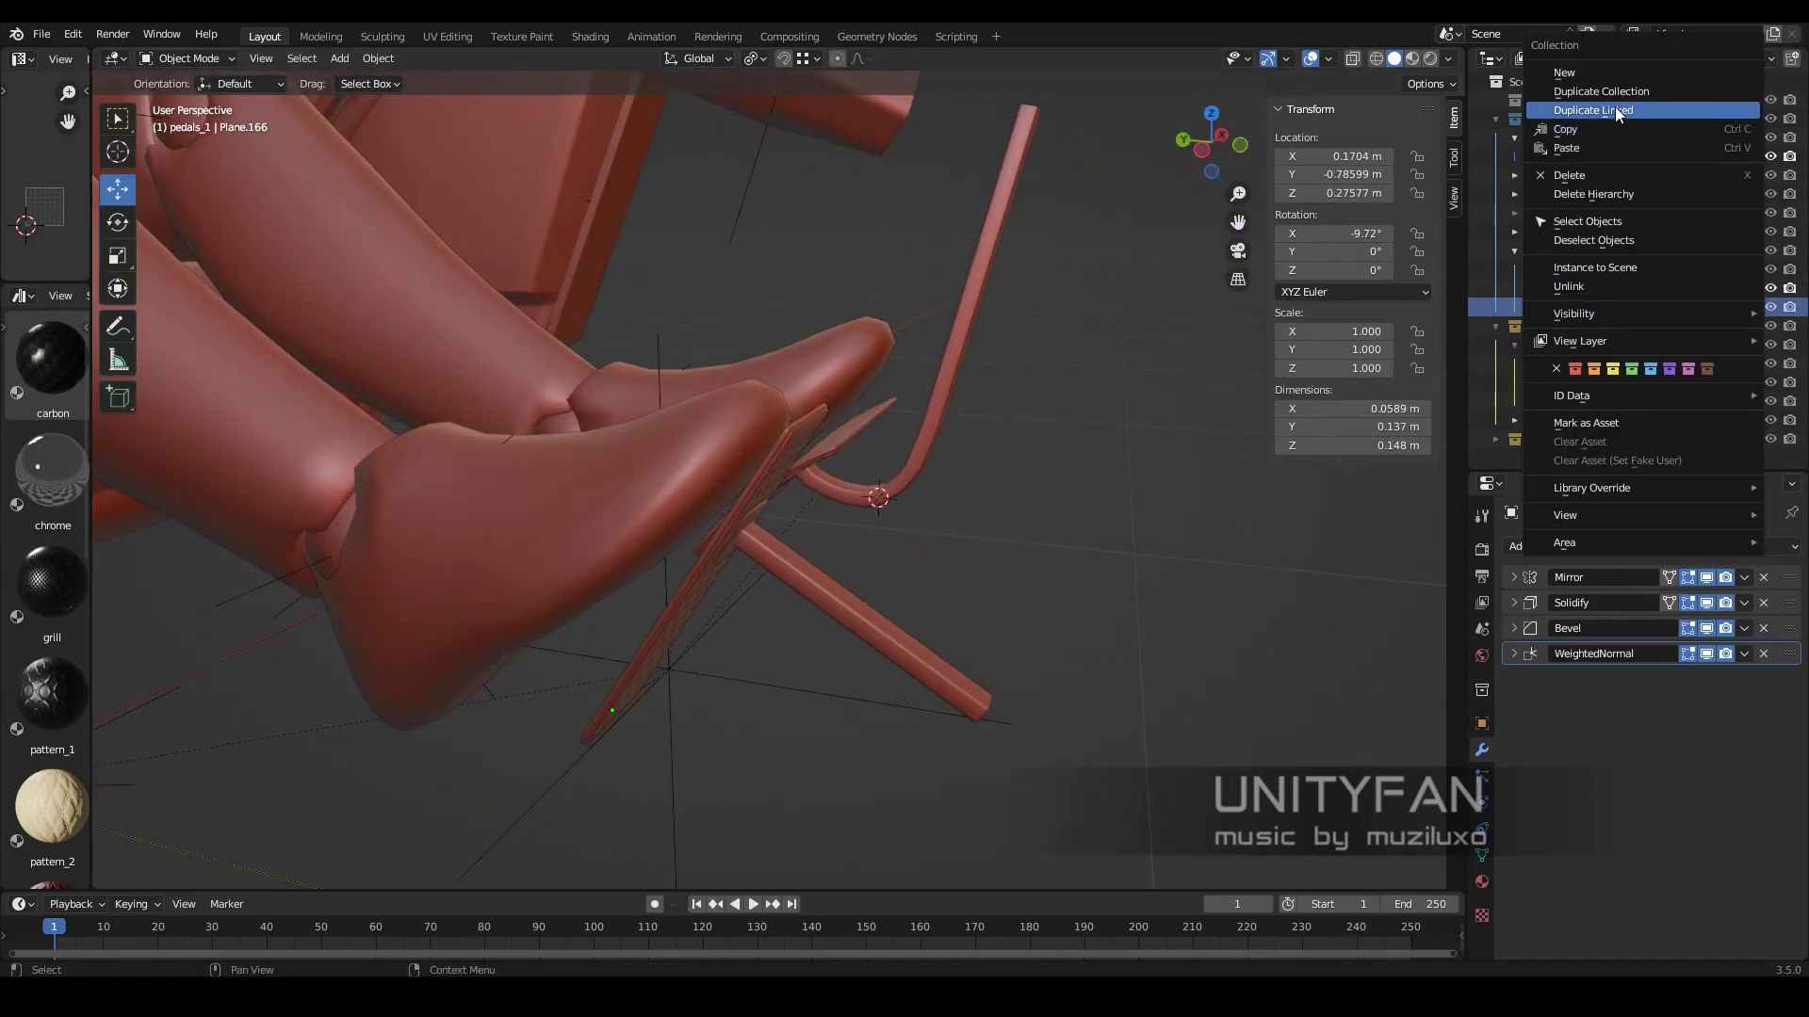
left_click(1617, 111)
key("Return")
left_click(1608, 280)
key("KP_Decimal")
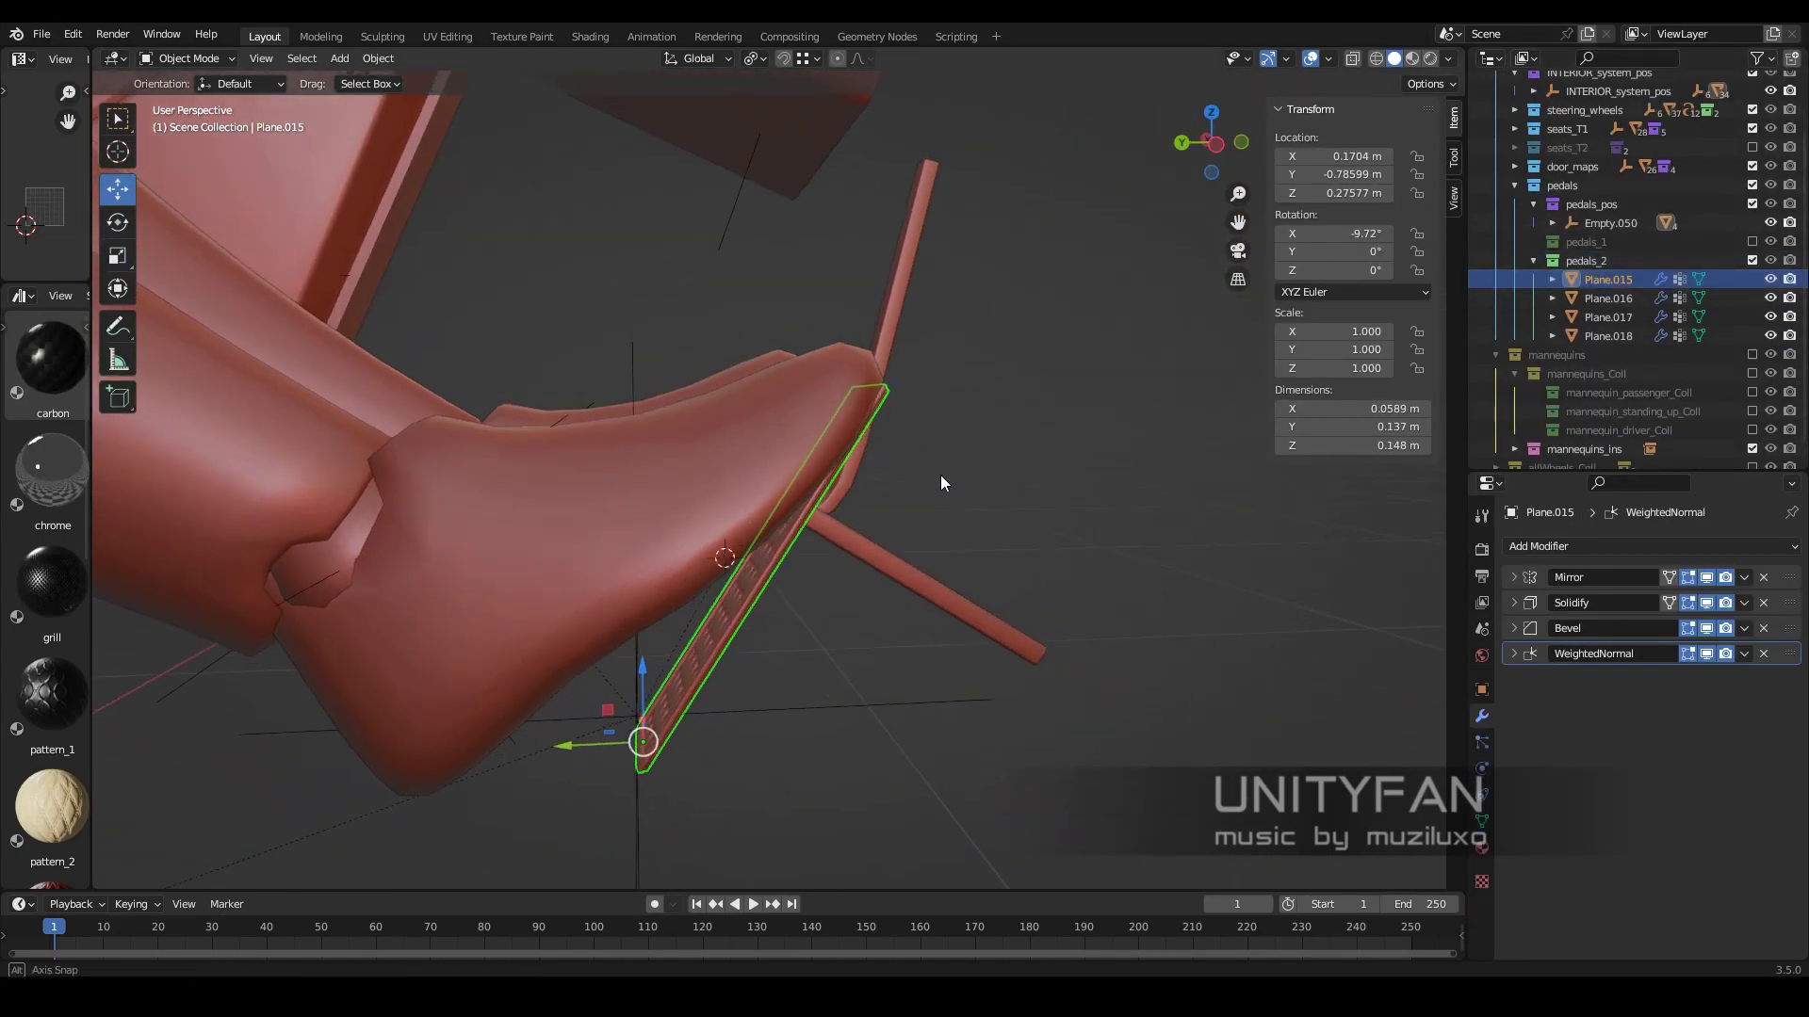
- Hide the original pedals_1 collection and the mannequin legs collection
left_click(1752, 242)
scroll(1694, 283, "down", 1)
left_click(1752, 431)
mouse_move(1036, 565)
middle_mouse_down()
mouse_move(885, 642)
mouse_move(998, 641)
middle_mouse_up()
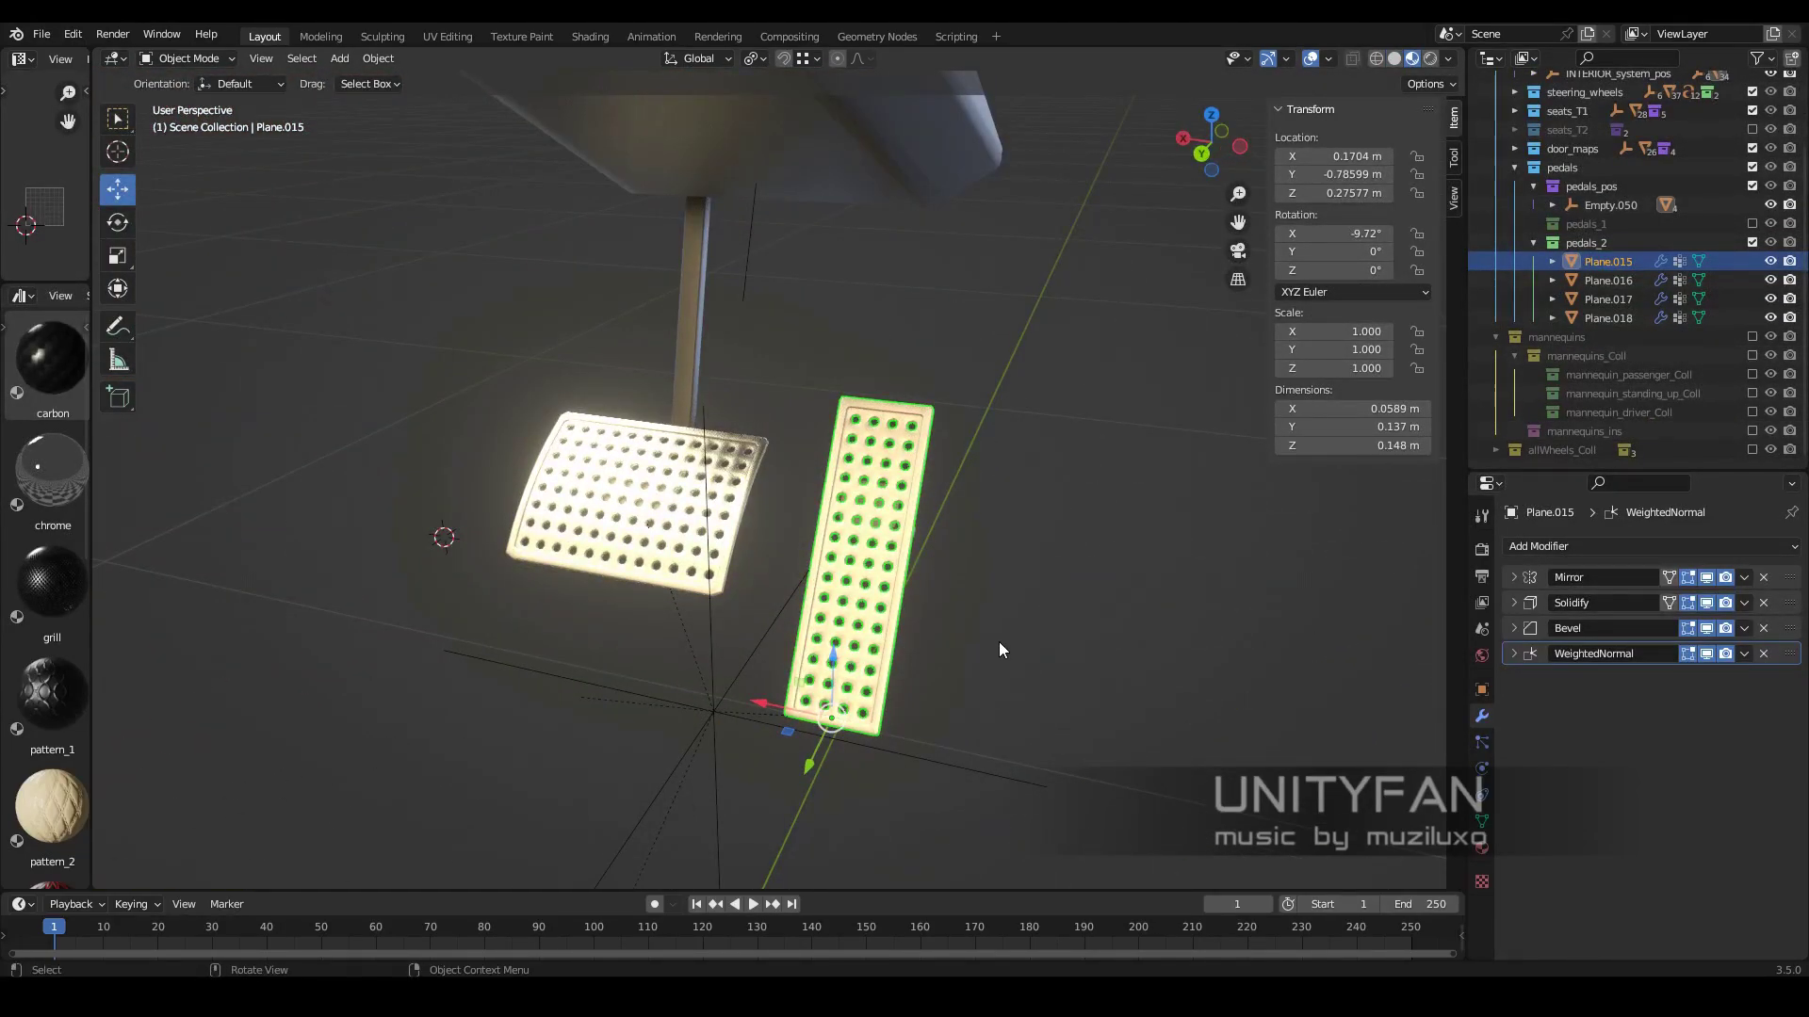
mouse_move(943, 642)
middle_mouse_down()
mouse_move(940, 556)
mouse_move(918, 650)
mouse_move(1050, 614)
middle_mouse_up()
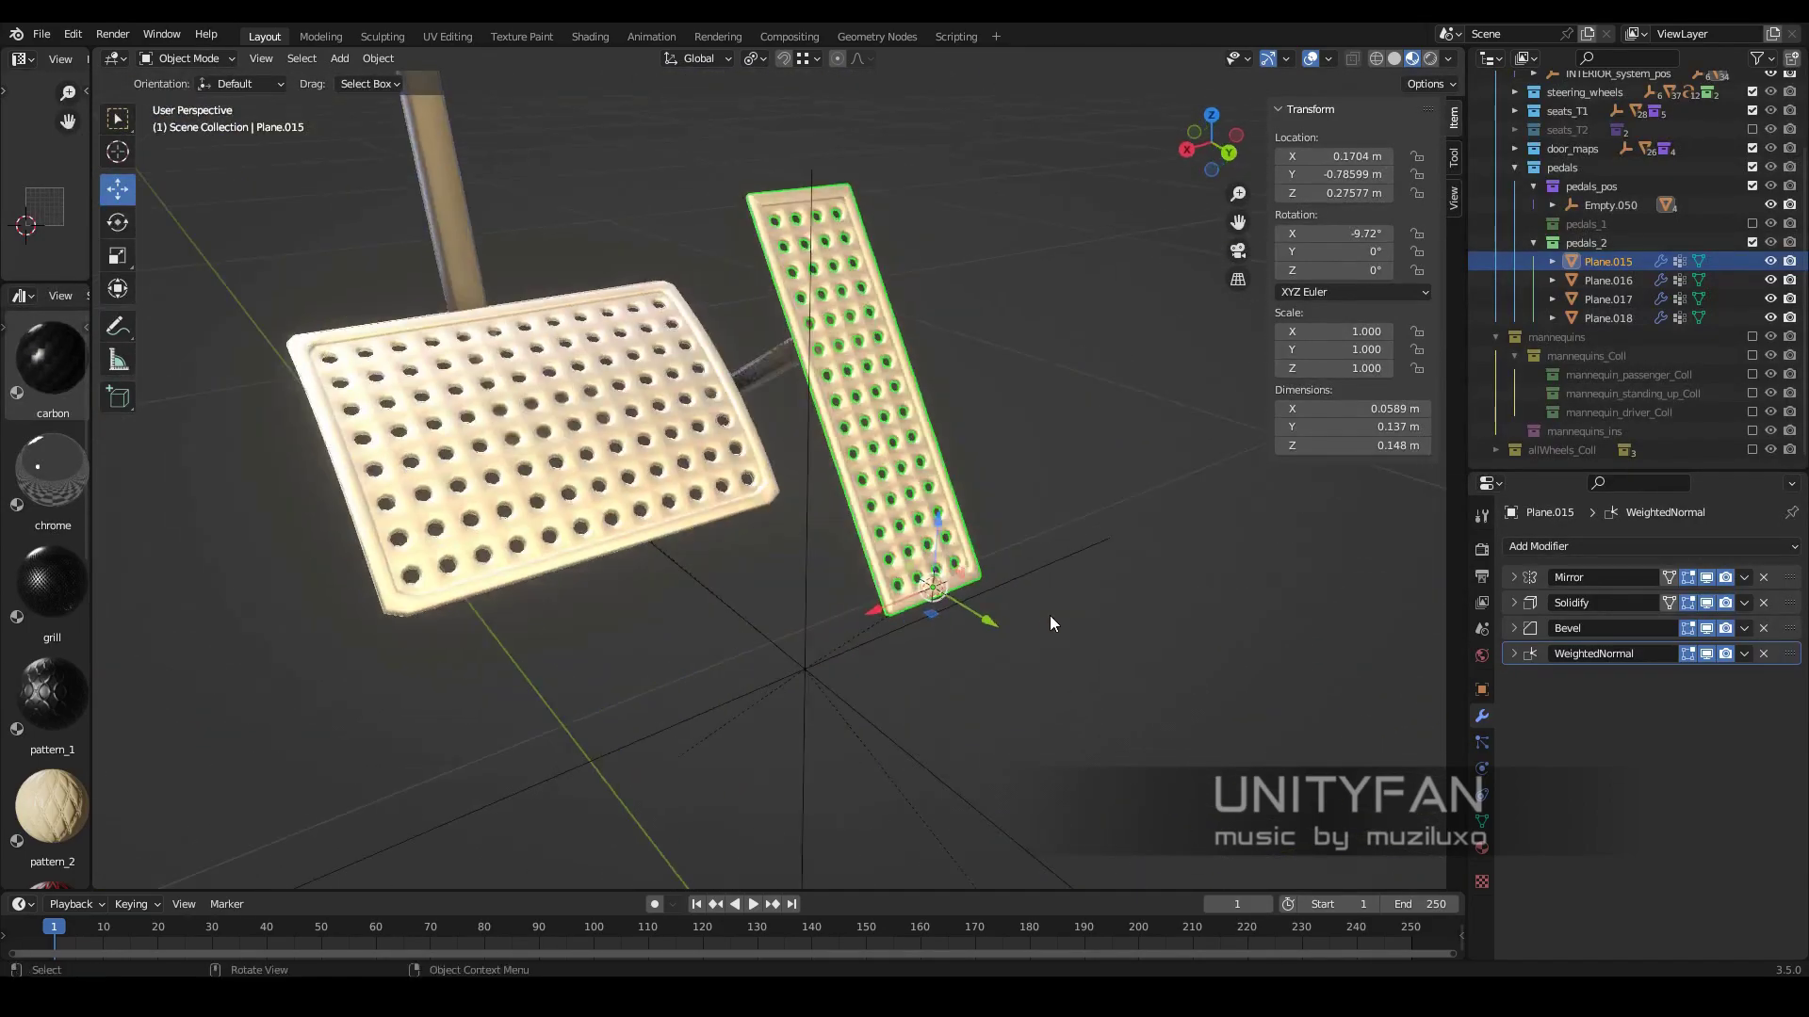
scroll(1050, 614, "up", 3)
- Inspect the pedal's mesh in Edit Mode, then add a new mesh plane
key("Tab")
scroll(882, 566, "up", 2)
scroll(883, 566, "up", 3)
scroll(928, 525, "down", 3)
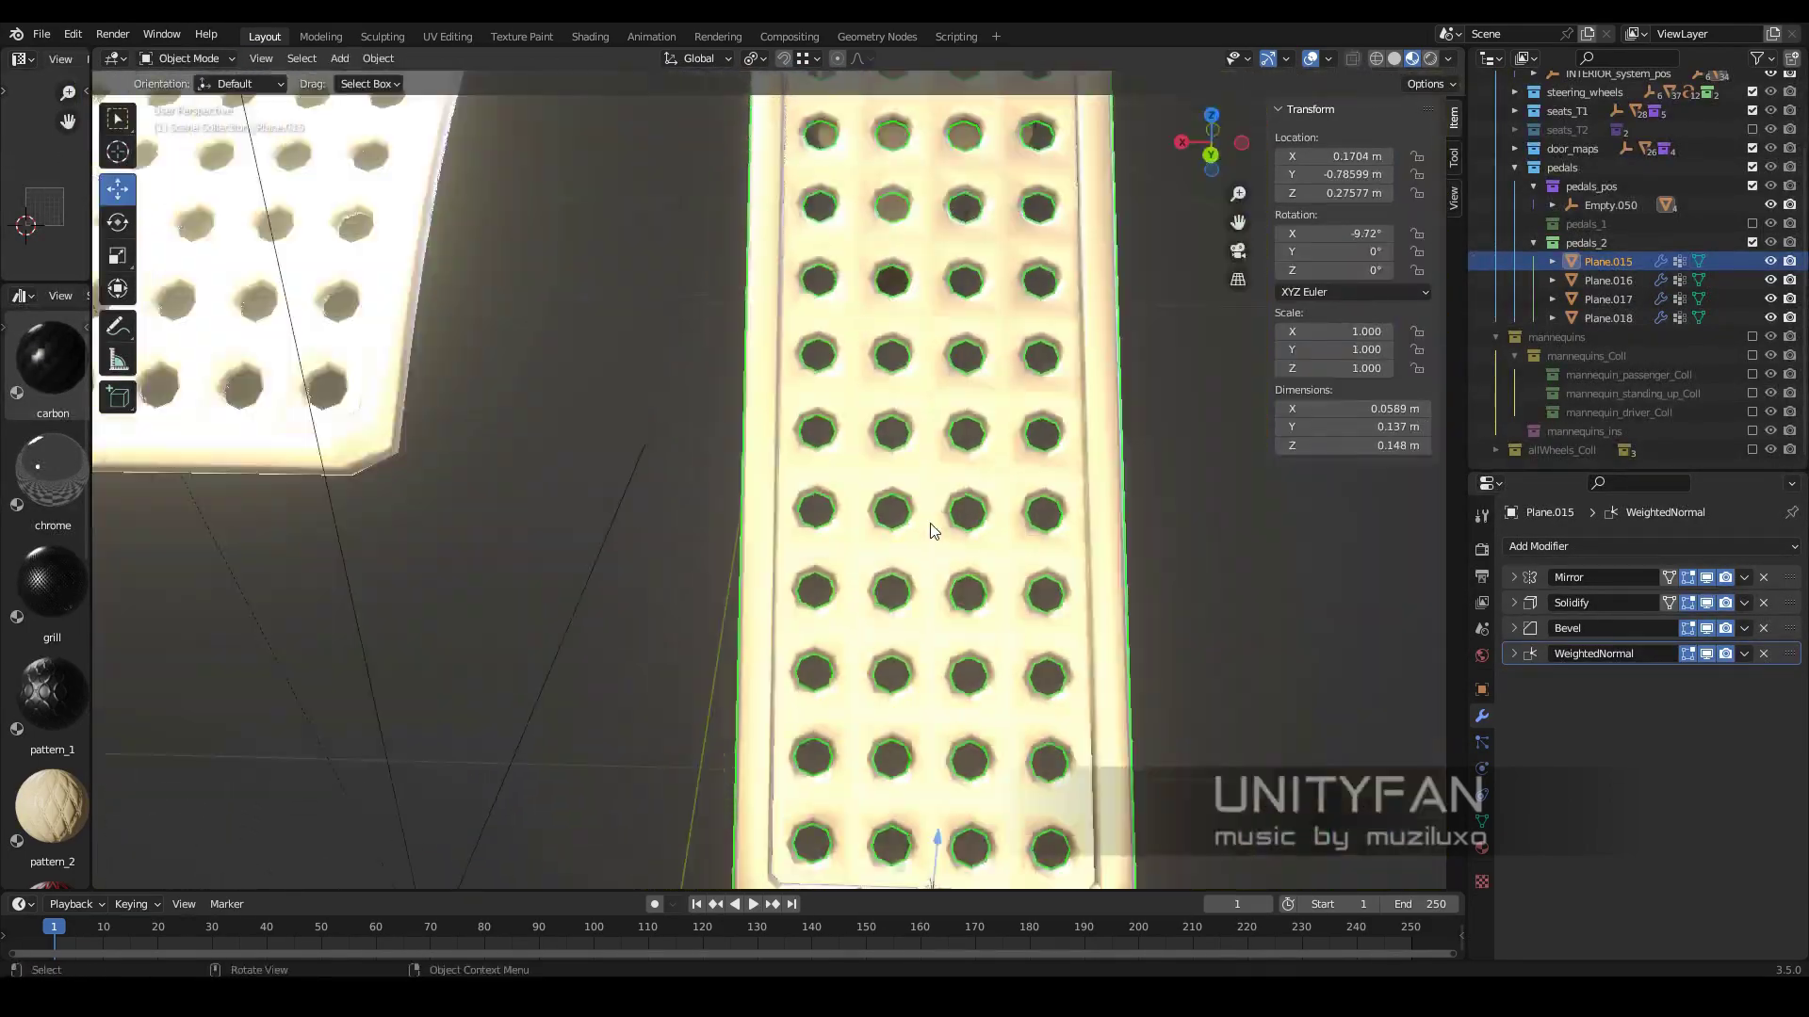
mouse_move(929, 524)
middle_mouse_down()
mouse_move(942, 565)
mouse_move(943, 548)
middle_mouse_up()
key("Tab")
scroll(942, 547, "down", 3)
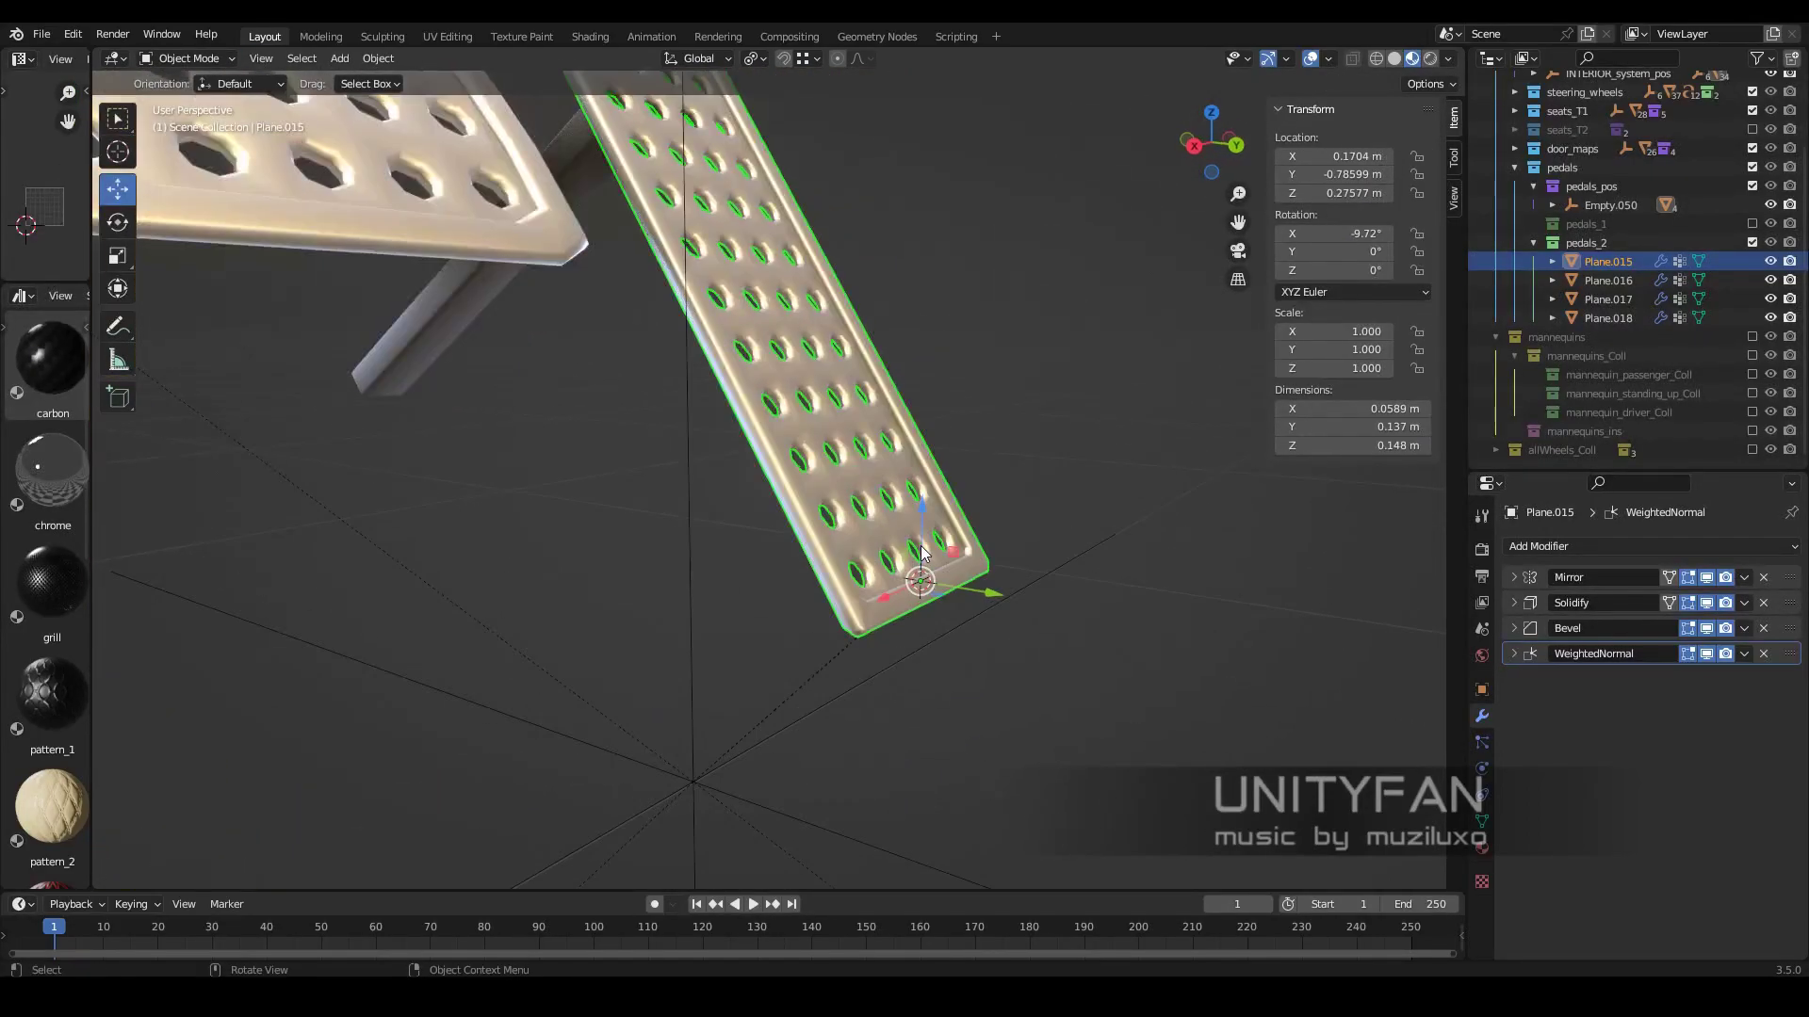
key("shift+a")
left_click(1056, 578)
- Scale the new plane down and apply its scale
key("s")
left_click(975, 614)
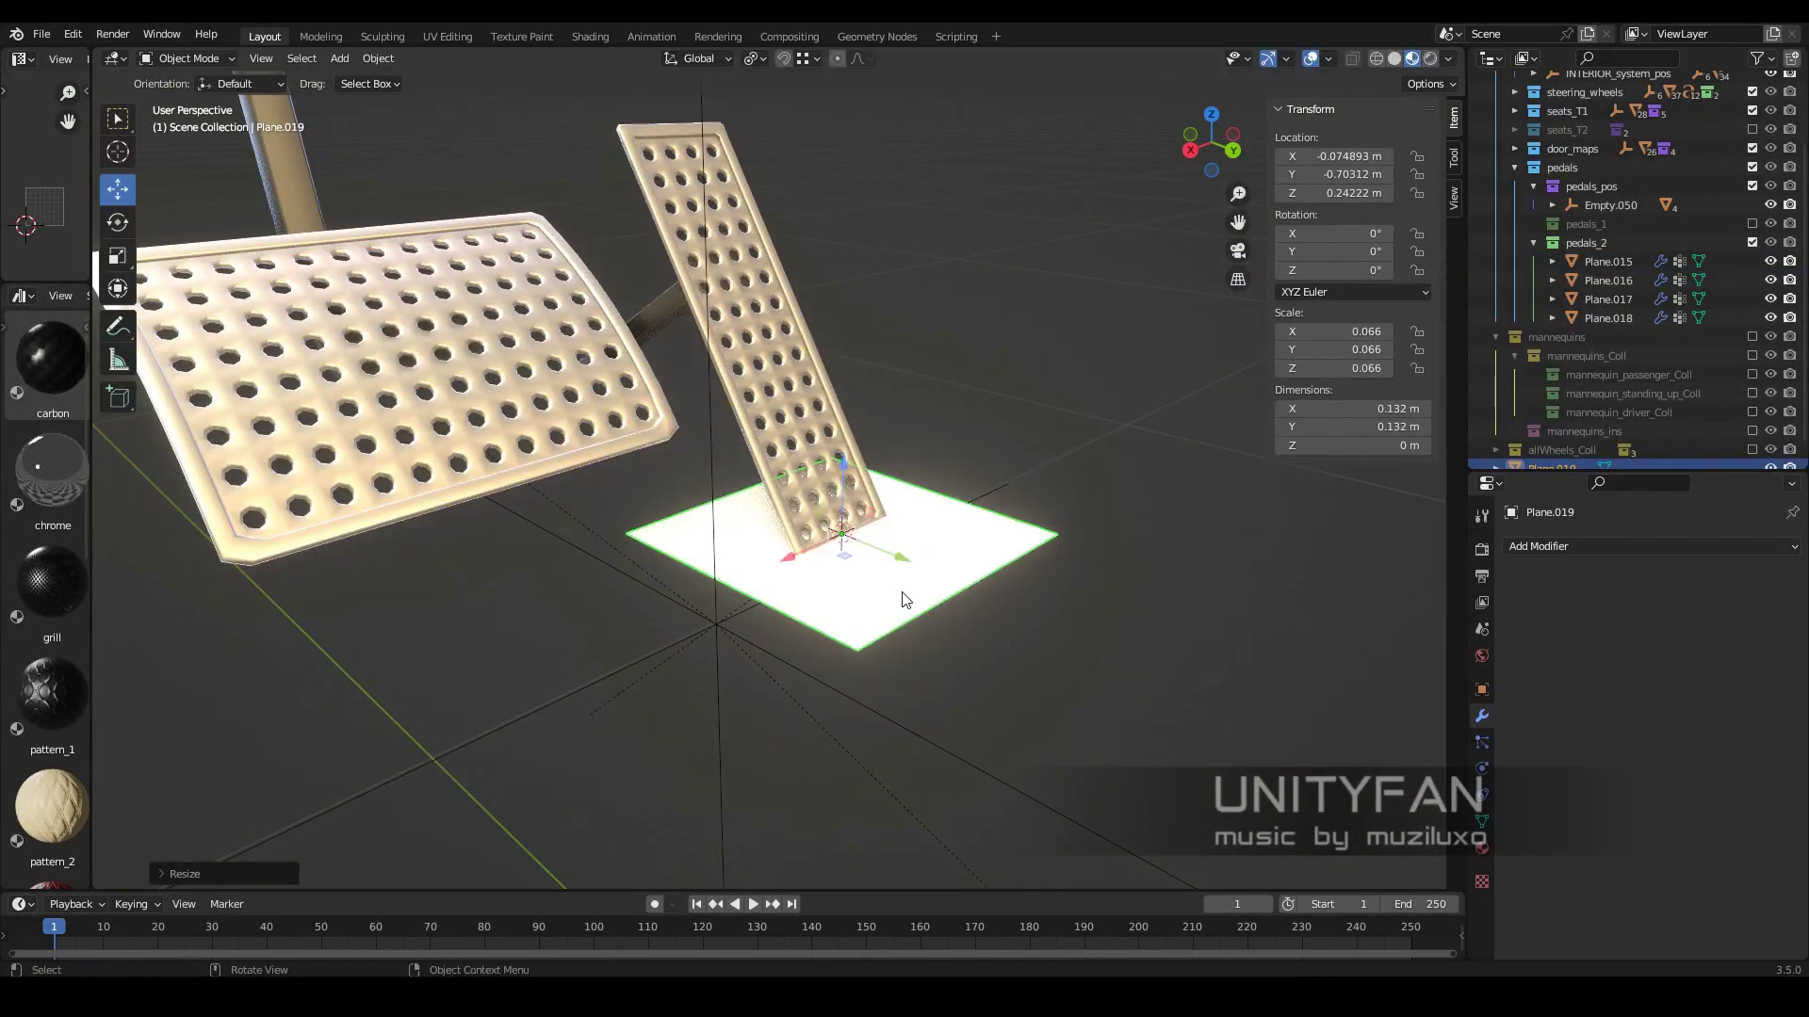
scroll(975, 614, "up", 3)
key("s")
left_click(969, 656)
key("ctrl+a")
- Cut the plane in half, delete one half, add a Mirror modifier and position it on the pedal
key("Tab")
left_click(1395, 58)
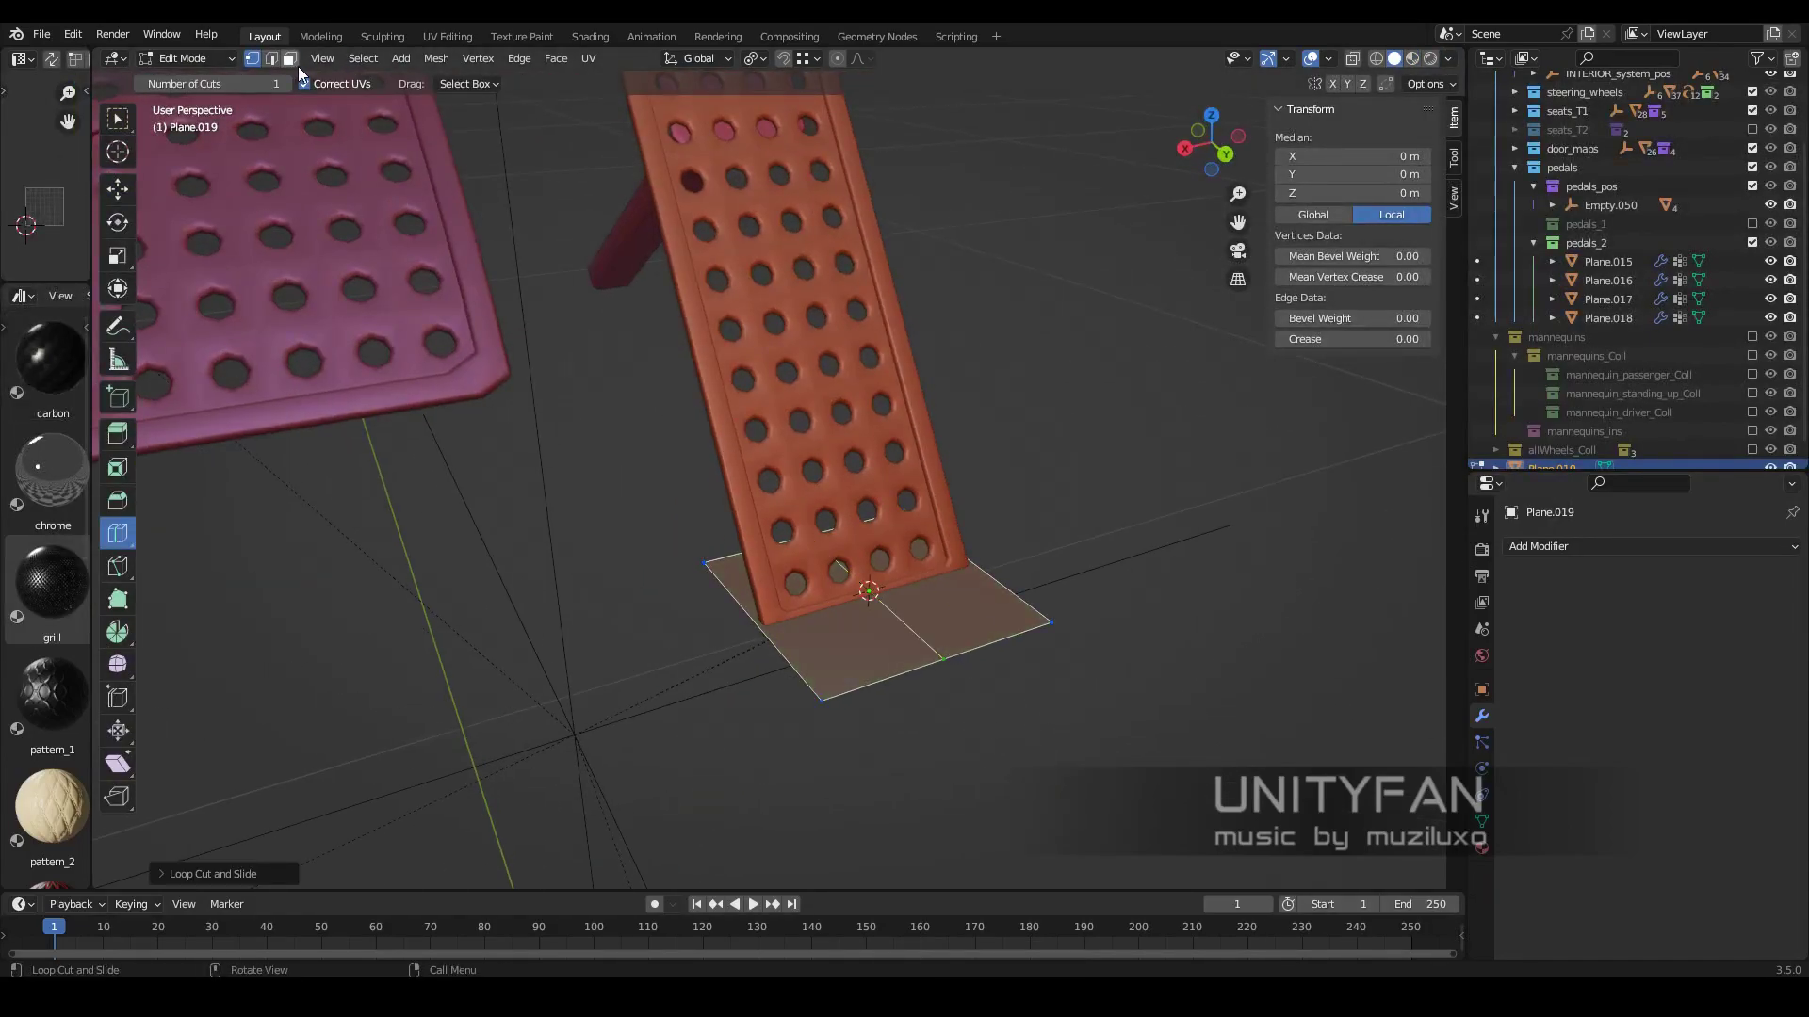
left_click(974, 639)
mouse_move(924, 619)
middle_mouse_down()
mouse_move(880, 619)
mouse_move(897, 695)
middle_mouse_up()
left_click(1649, 546)
left_click(1441, 337)
key("alt+a")
left_click(963, 615)
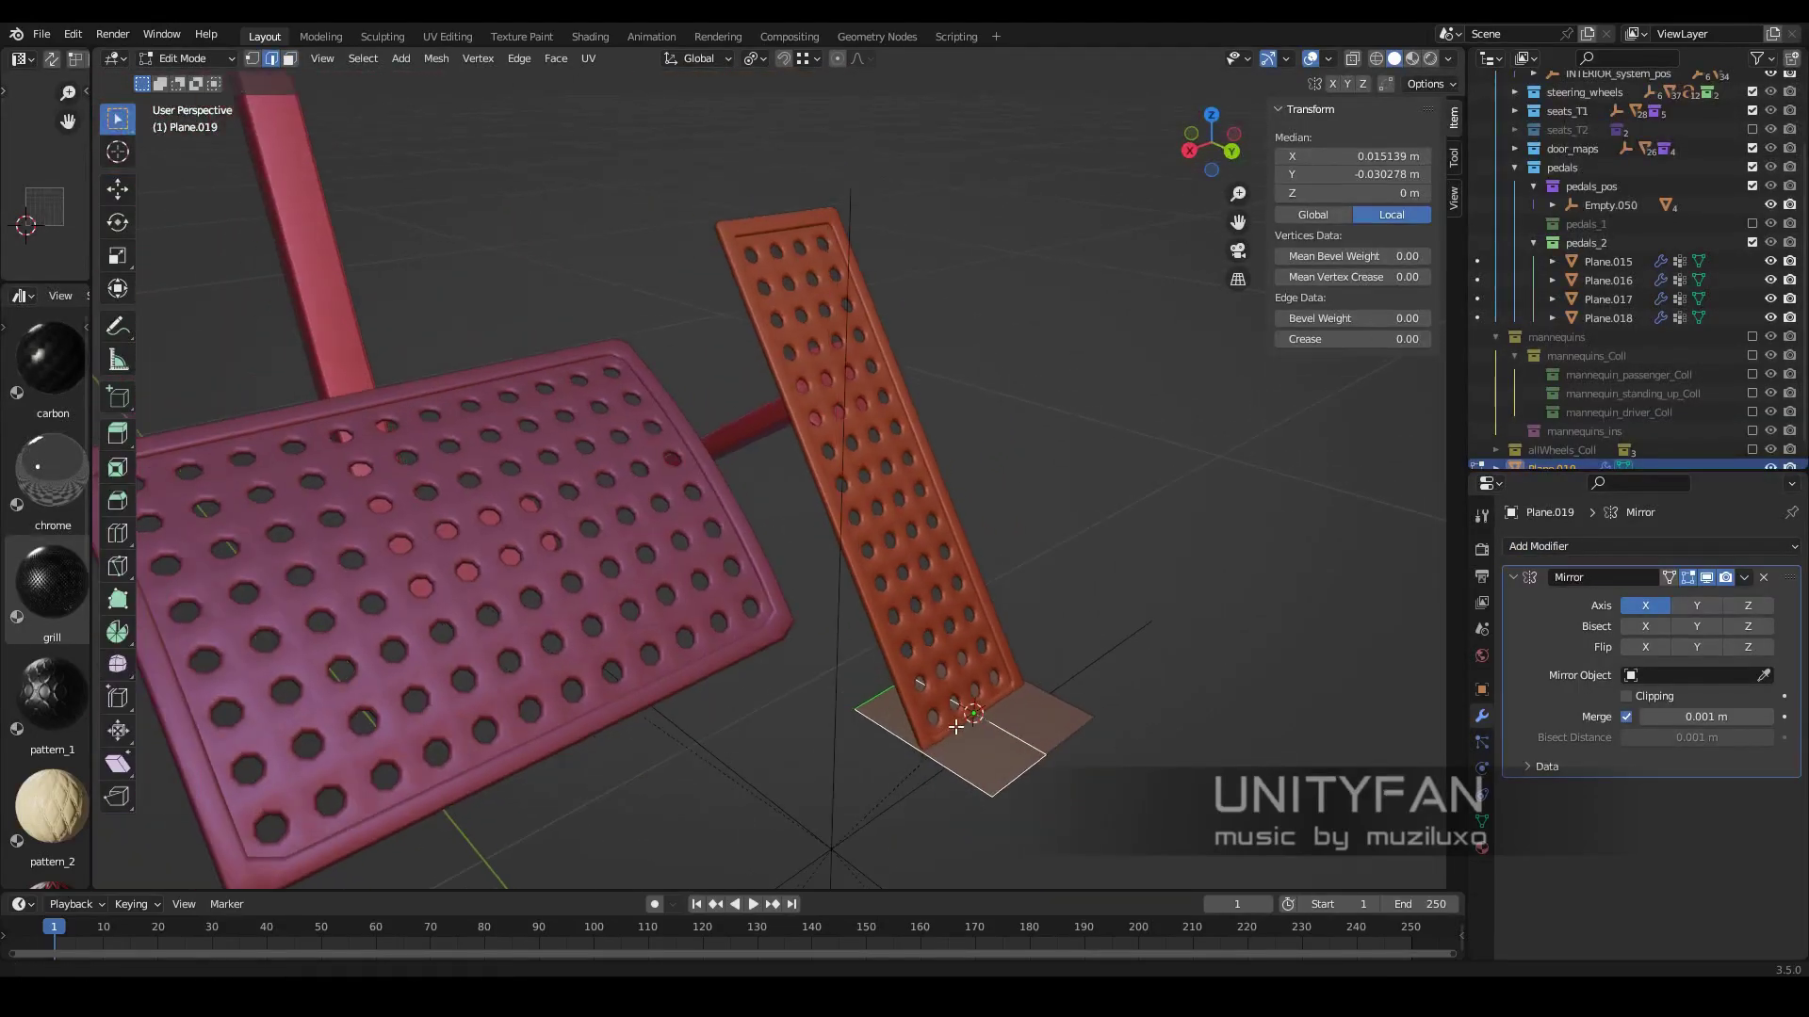
key("g")
key("Tab")
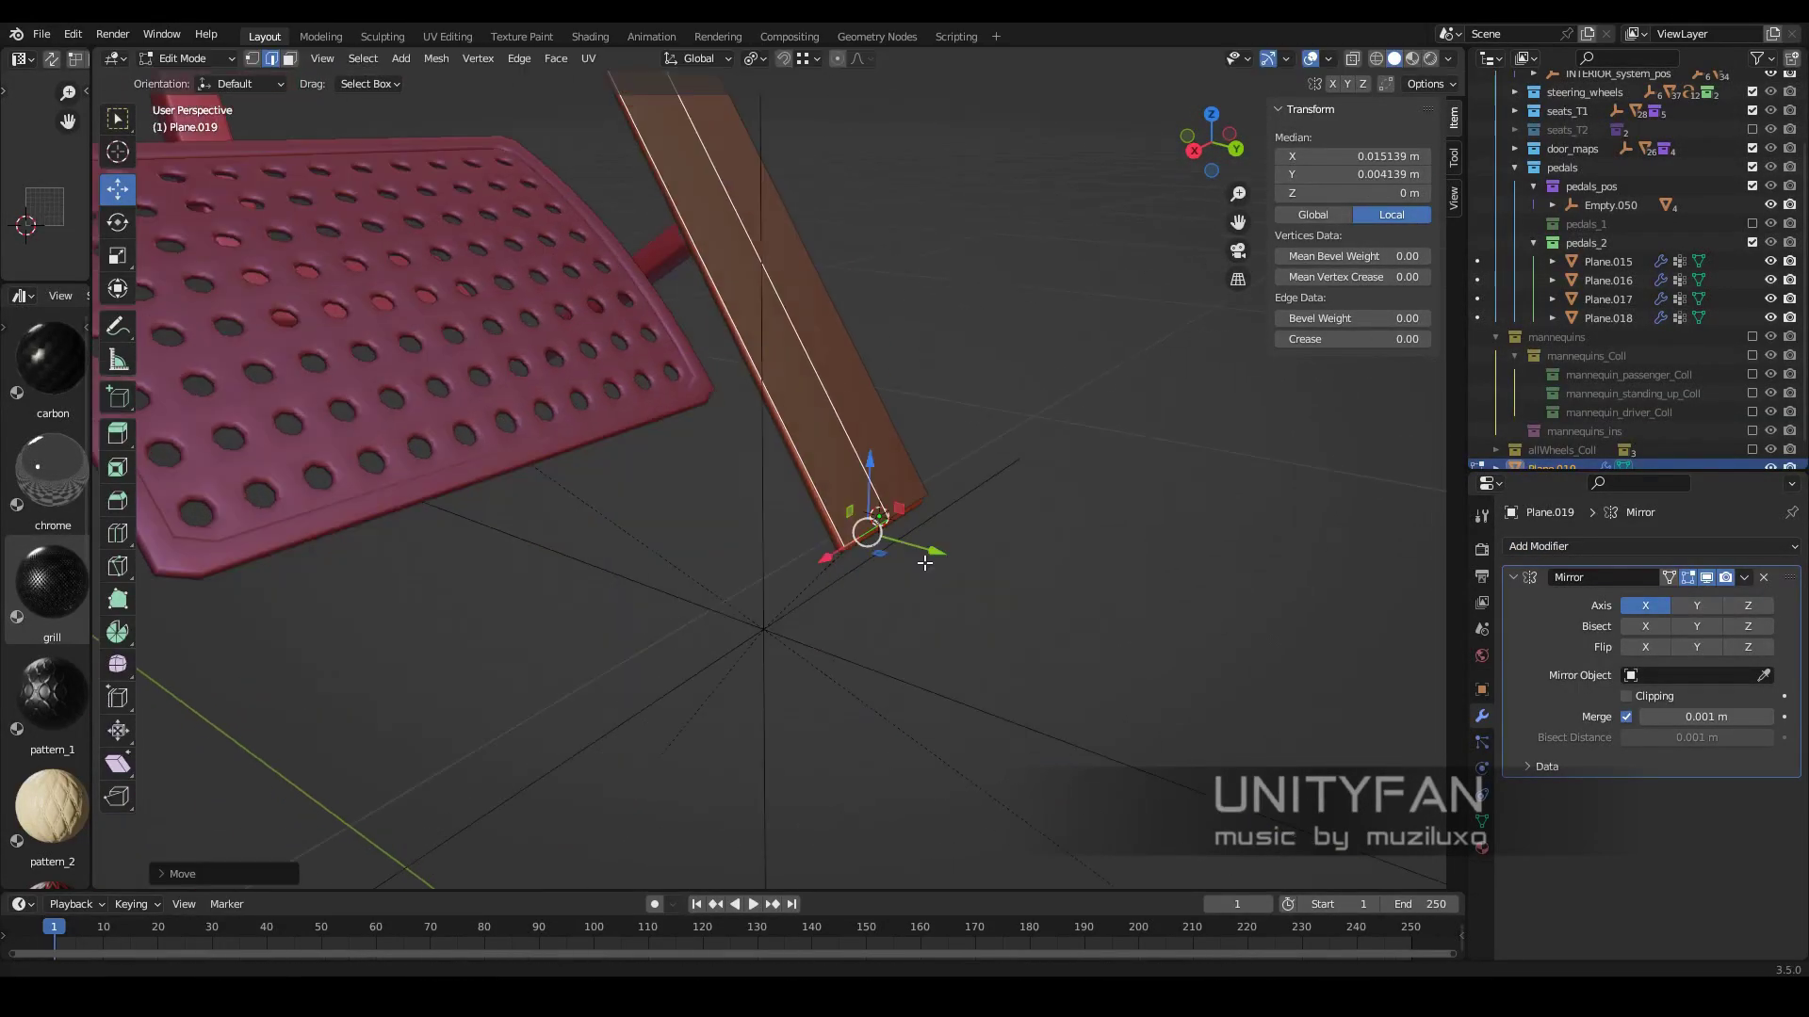
- Give the plate Plane.019 a Solidify modifier with 0.005 m thickness
middle_click_drag(1085, 760, 885, 248)
left_click(885, 248)
left_click(959, 462)
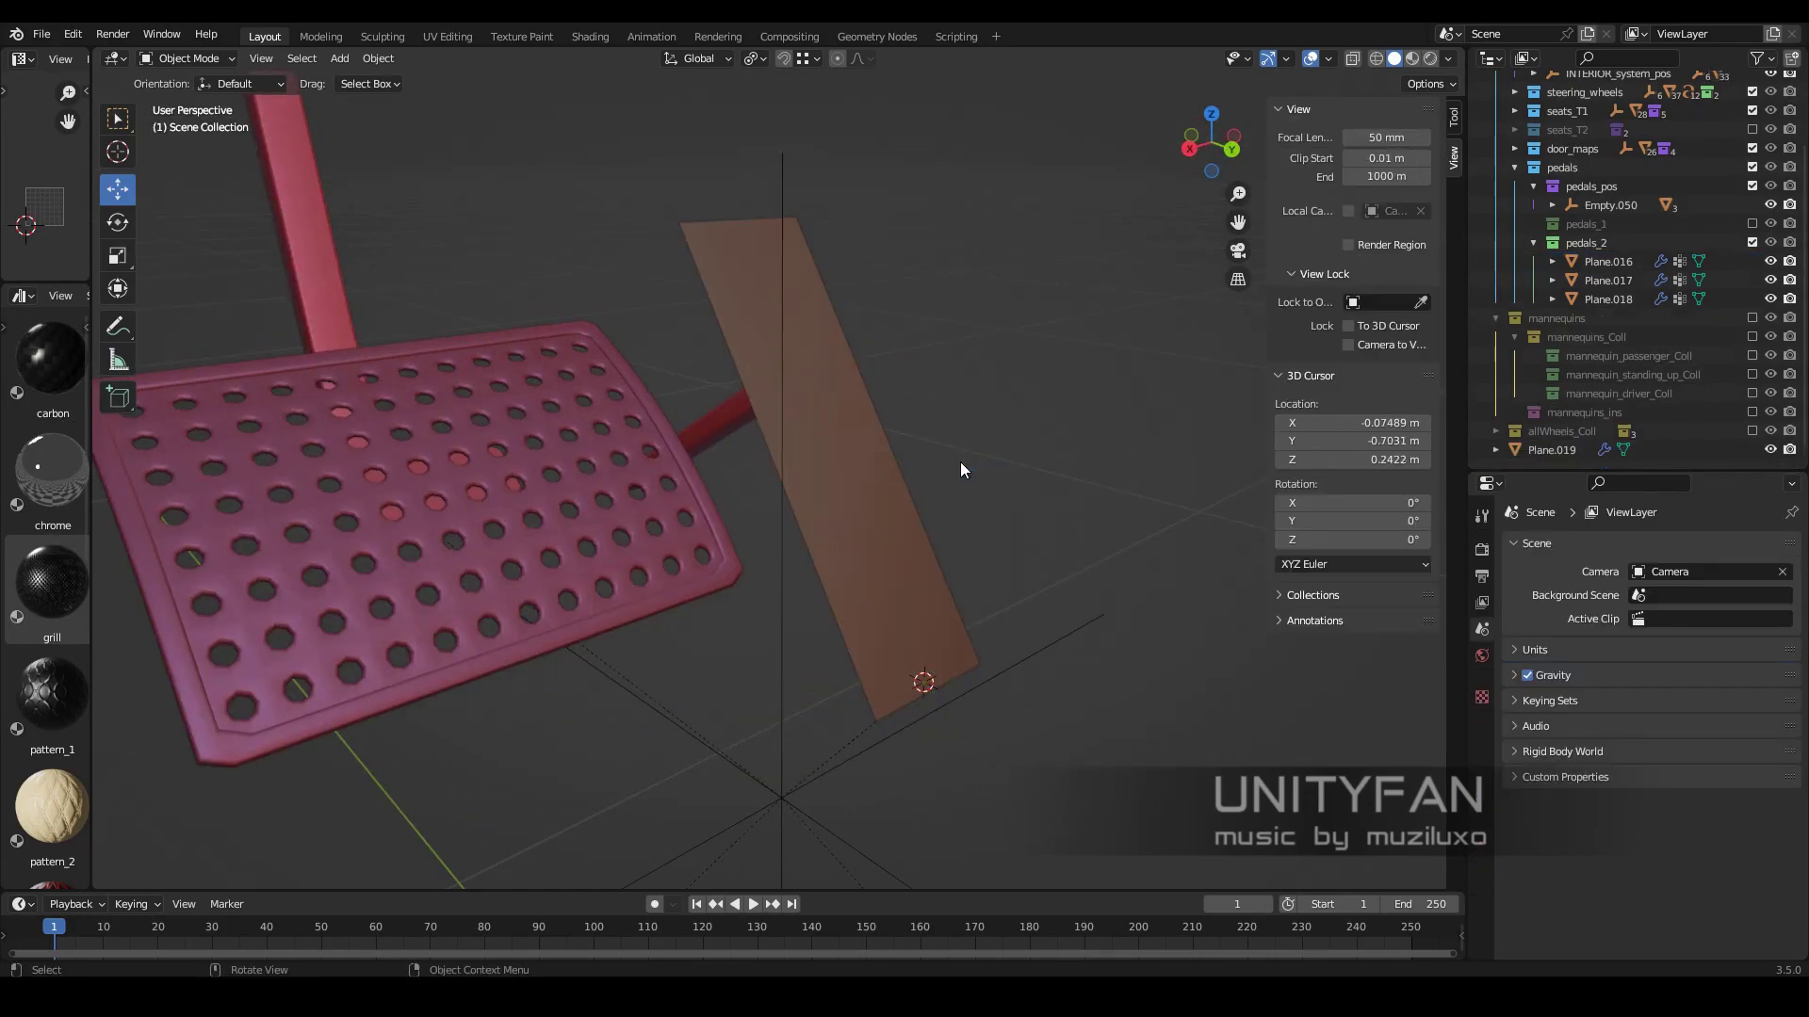
mouse_move(959, 462)
middle_mouse_down()
mouse_move(886, 494)
mouse_move(743, 448)
middle_mouse_up()
left_click(1625, 547)
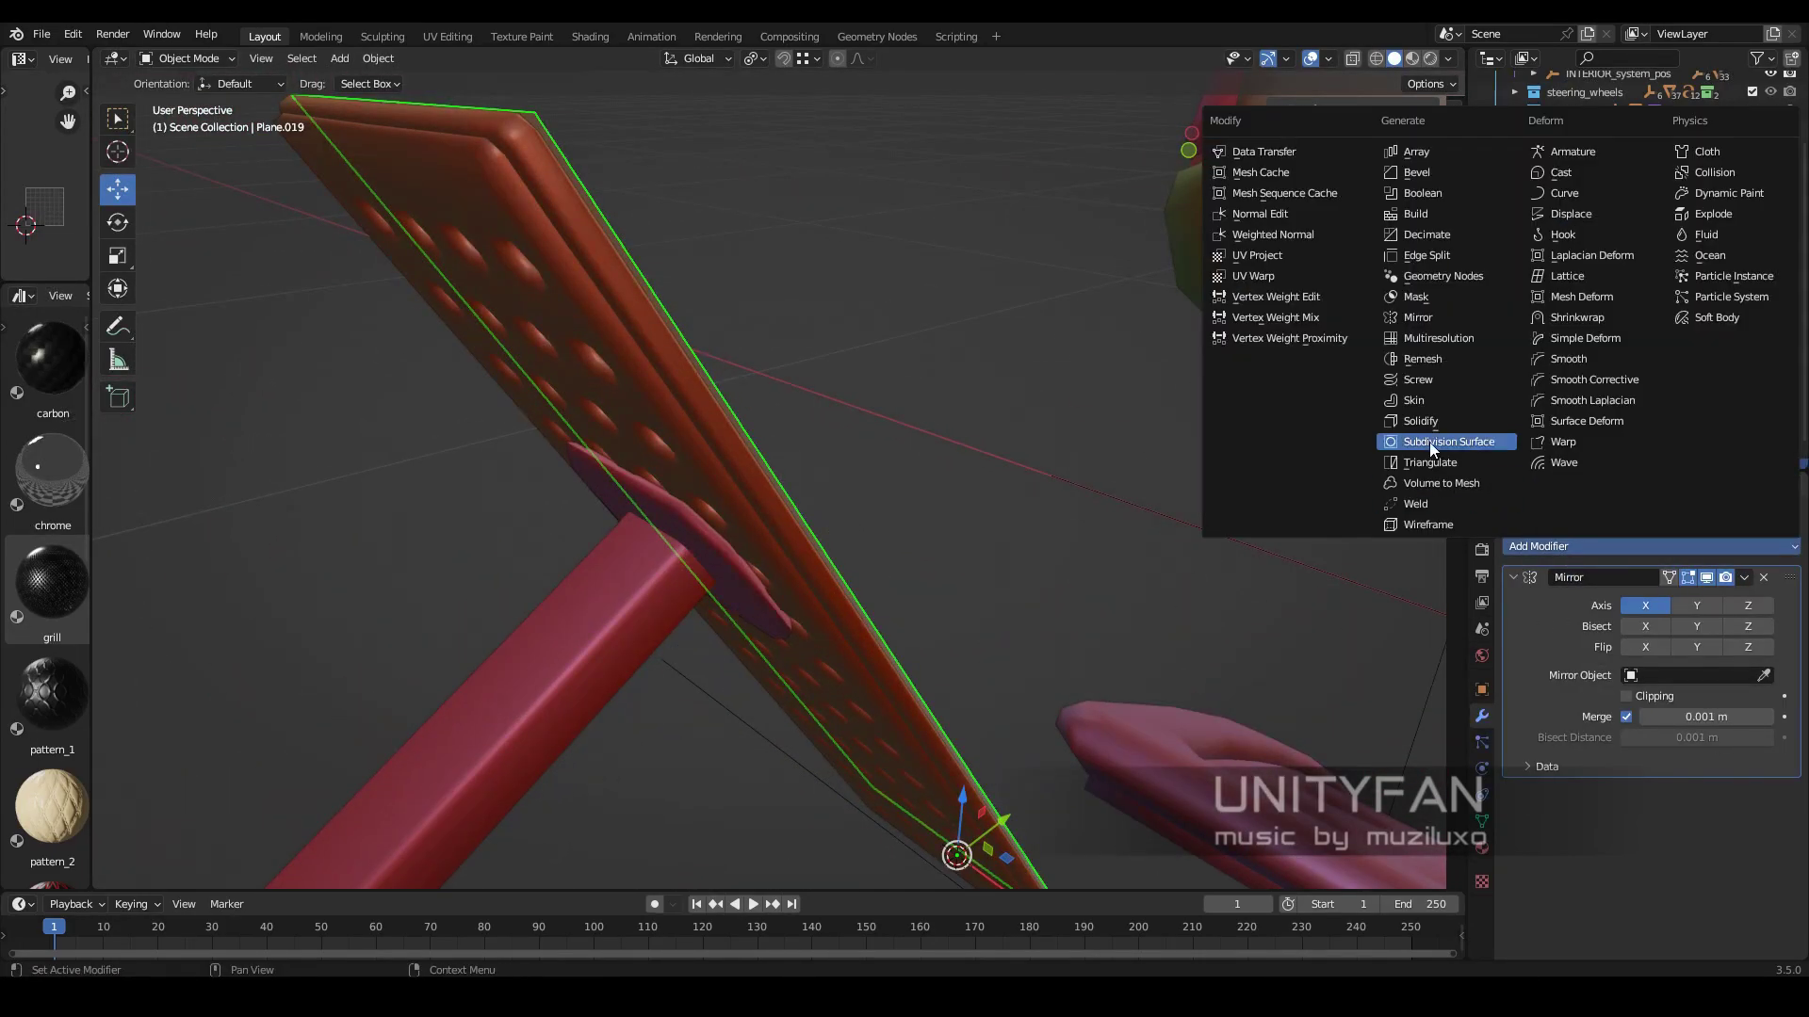
left_click(1338, 438)
left_click(1693, 844)
type("5")
key("Return")
scroll(658, 507, "down", 3)
middle_click_drag(658, 507, 765, 488)
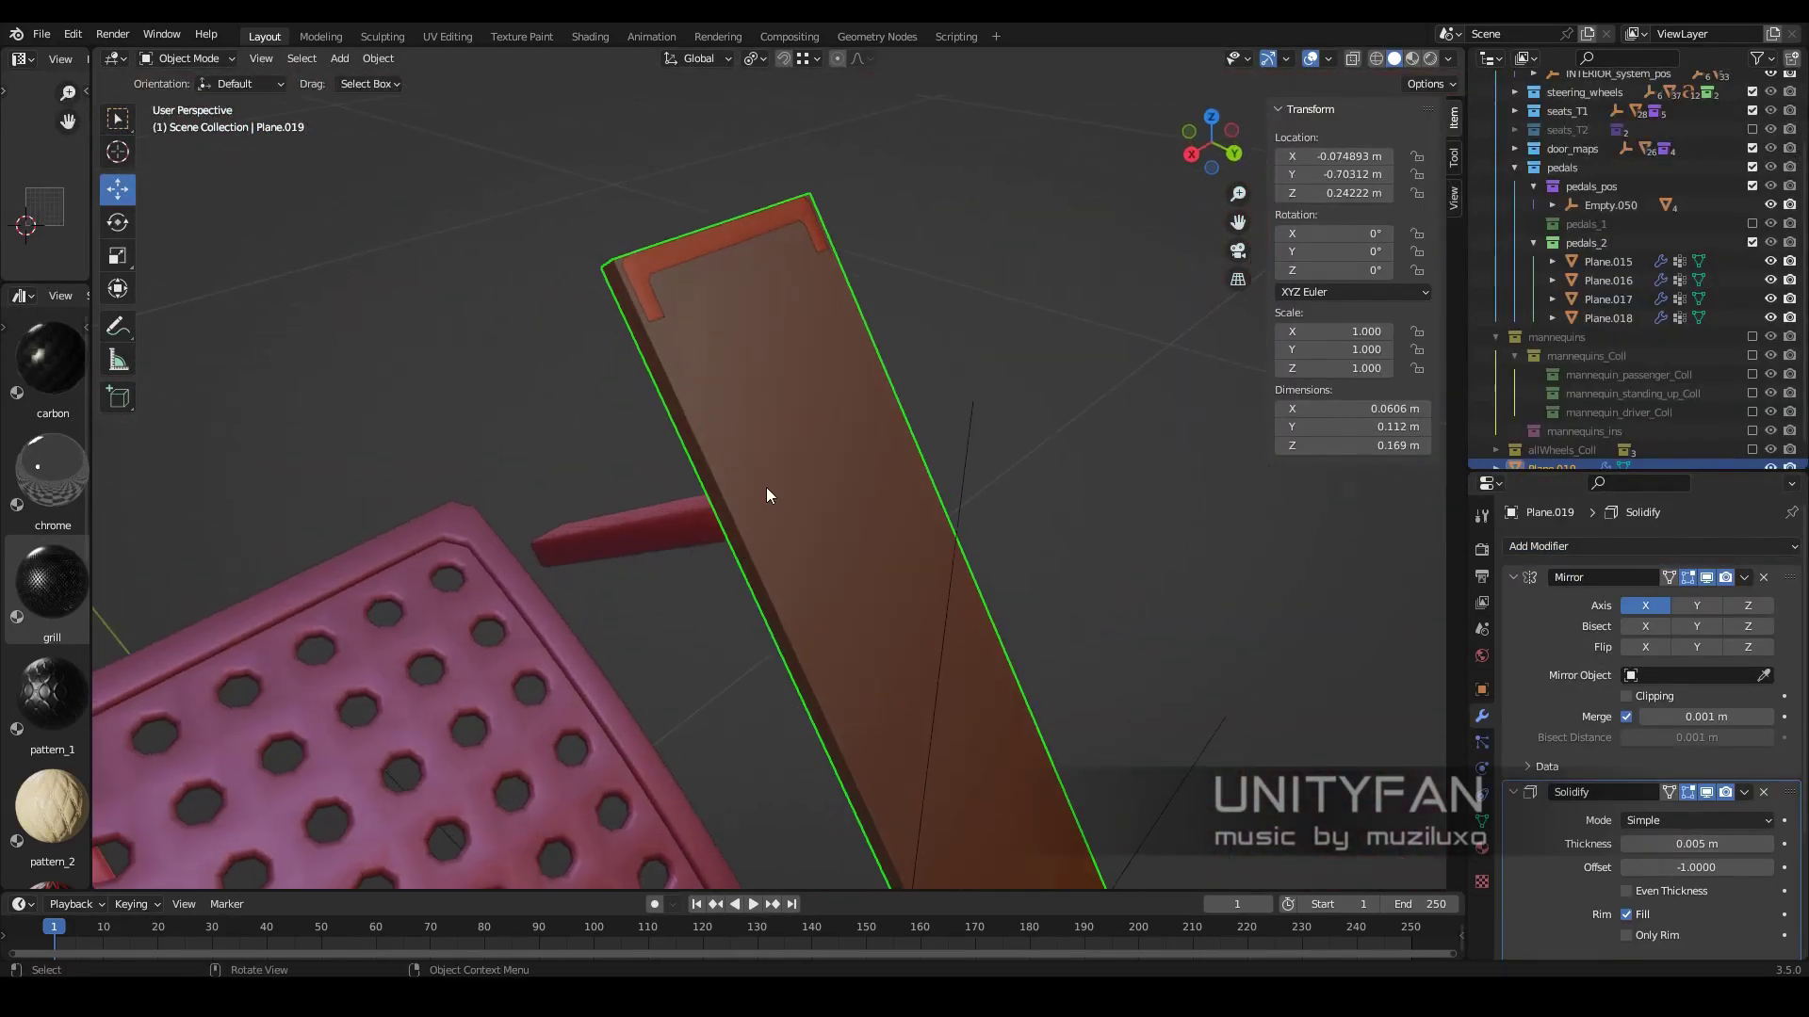
- Move Plane.019 into pedals_2 and browse its materials in Material Preview
left_click_drag(1568, 444, 1585, 243)
mouse_move(901, 501)
middle_mouse_down()
mouse_move(769, 535)
mouse_move(952, 584)
mouse_move(889, 422)
mouse_move(842, 579)
mouse_move(886, 628)
mouse_move(924, 557)
middle_mouse_up()
key("Tab")
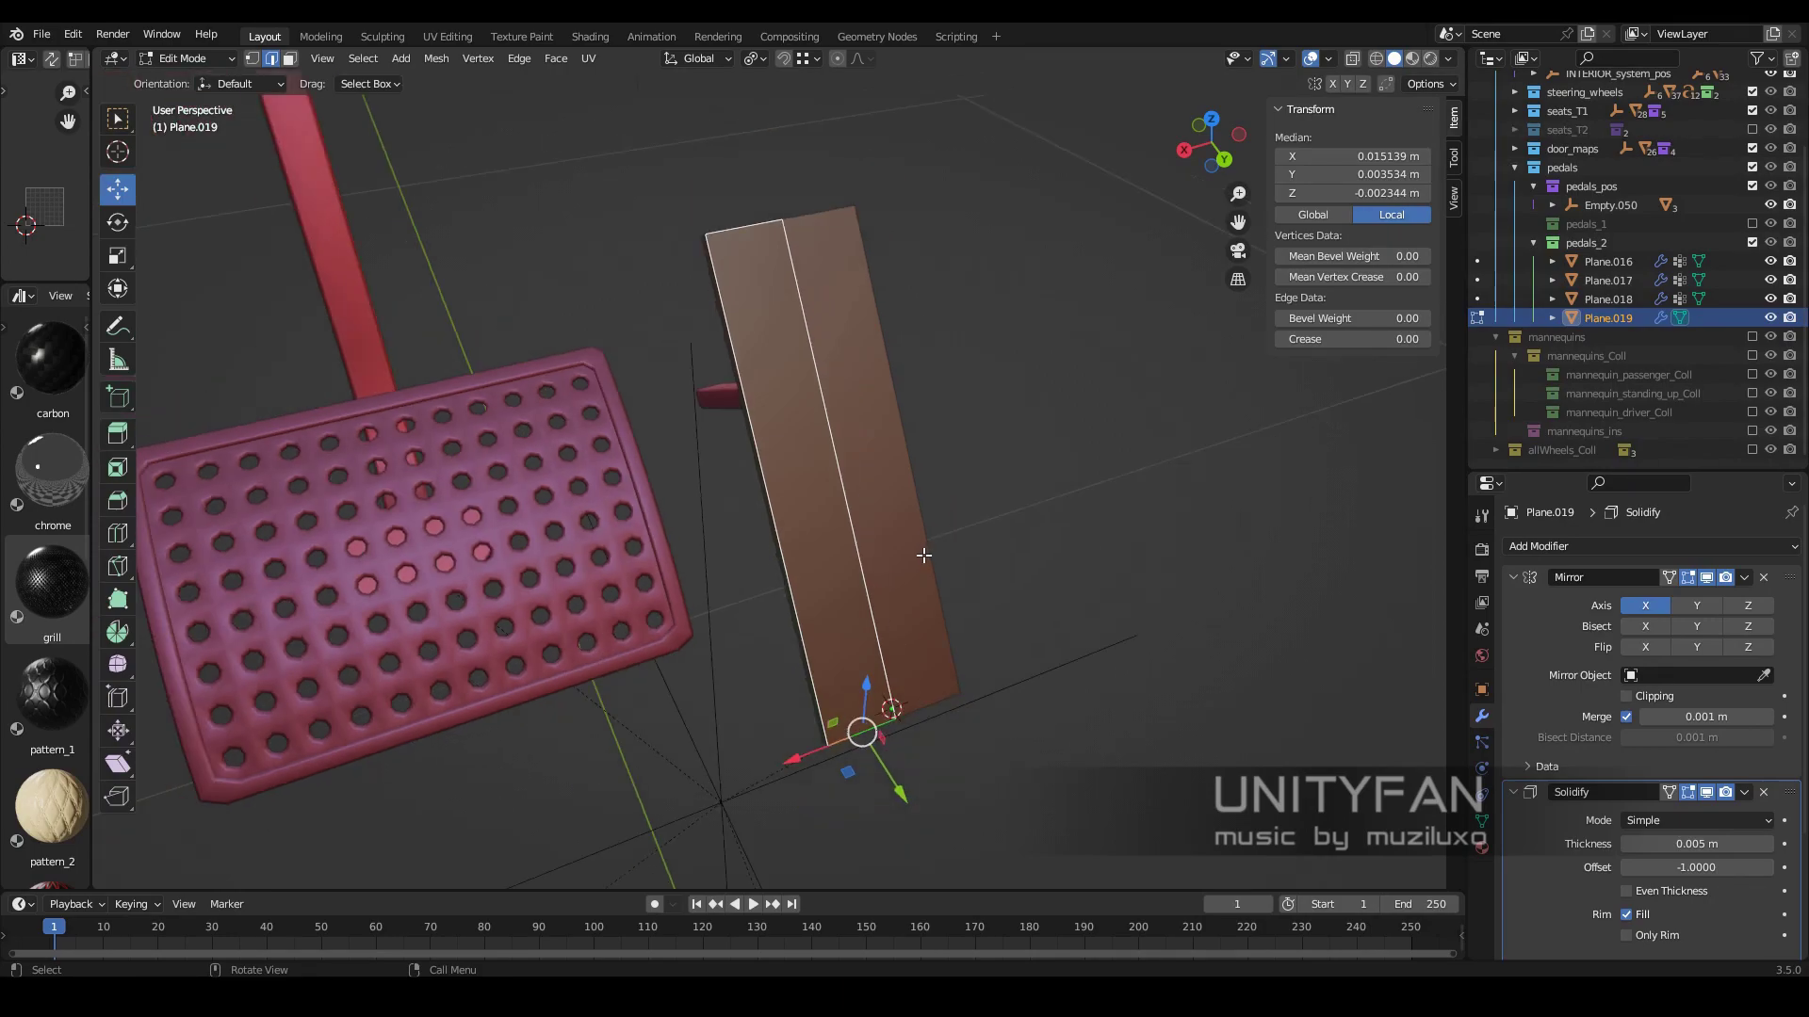
key("Tab")
left_click(1412, 58)
left_click(1482, 847)
left_click(1514, 627)
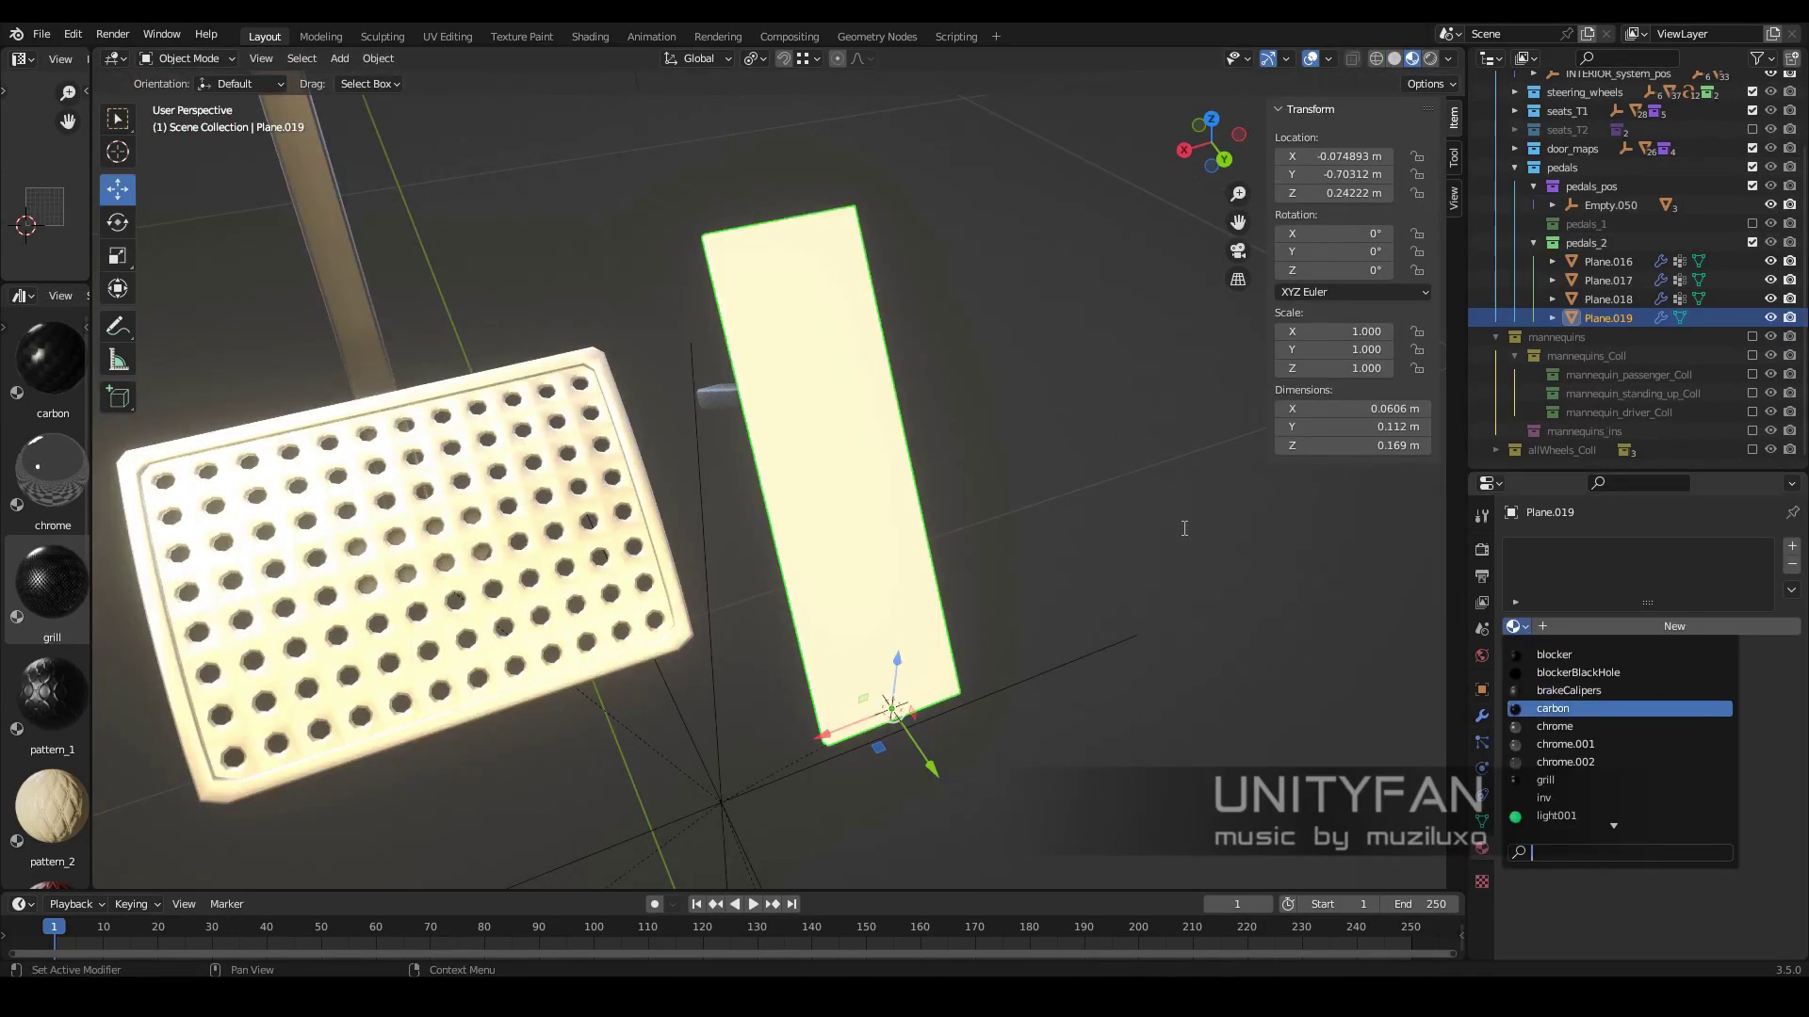
- Assign plastic_matte to the plate and save common_Geometry.blend
middle_click_drag(1184, 529, 1062, 490)
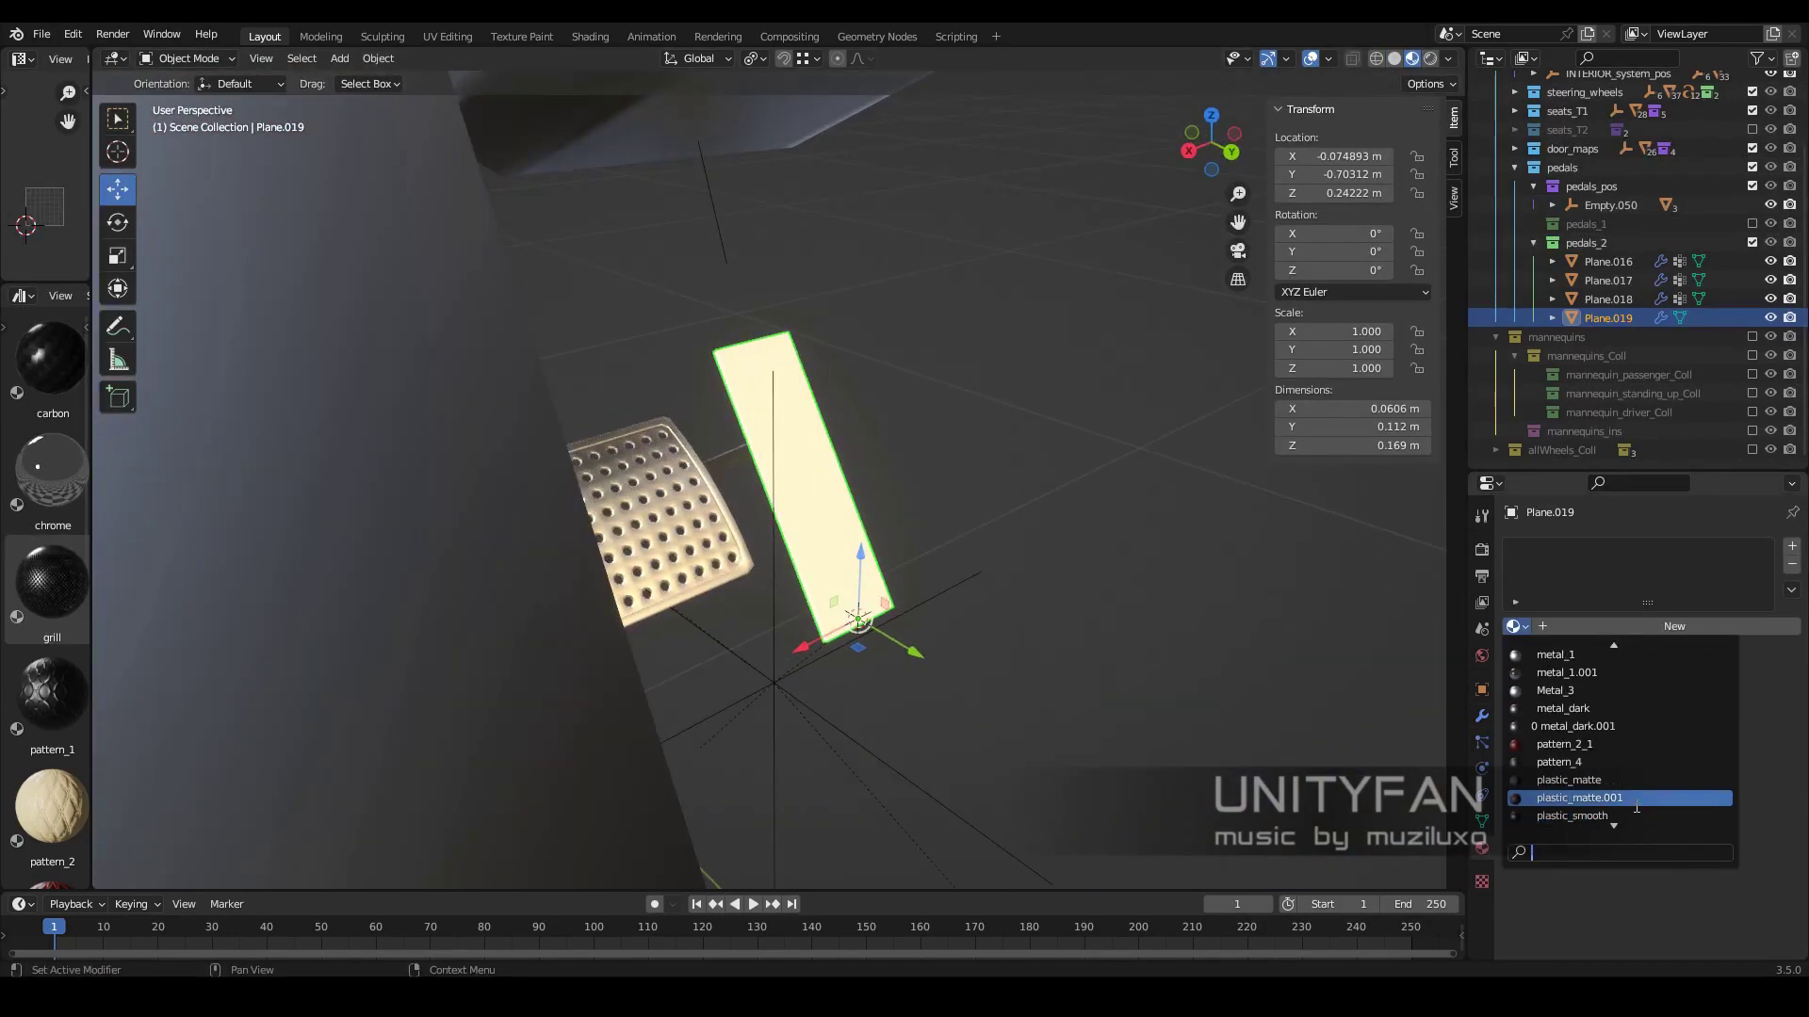
left_click(1601, 780)
middle_click_drag(1314, 705, 818, 467)
left_click(42, 34)
- Purge unused data-blocks recursively twice, then enter Edit Mode on Plane.019
left_click(67, 158)
left_click(42, 34)
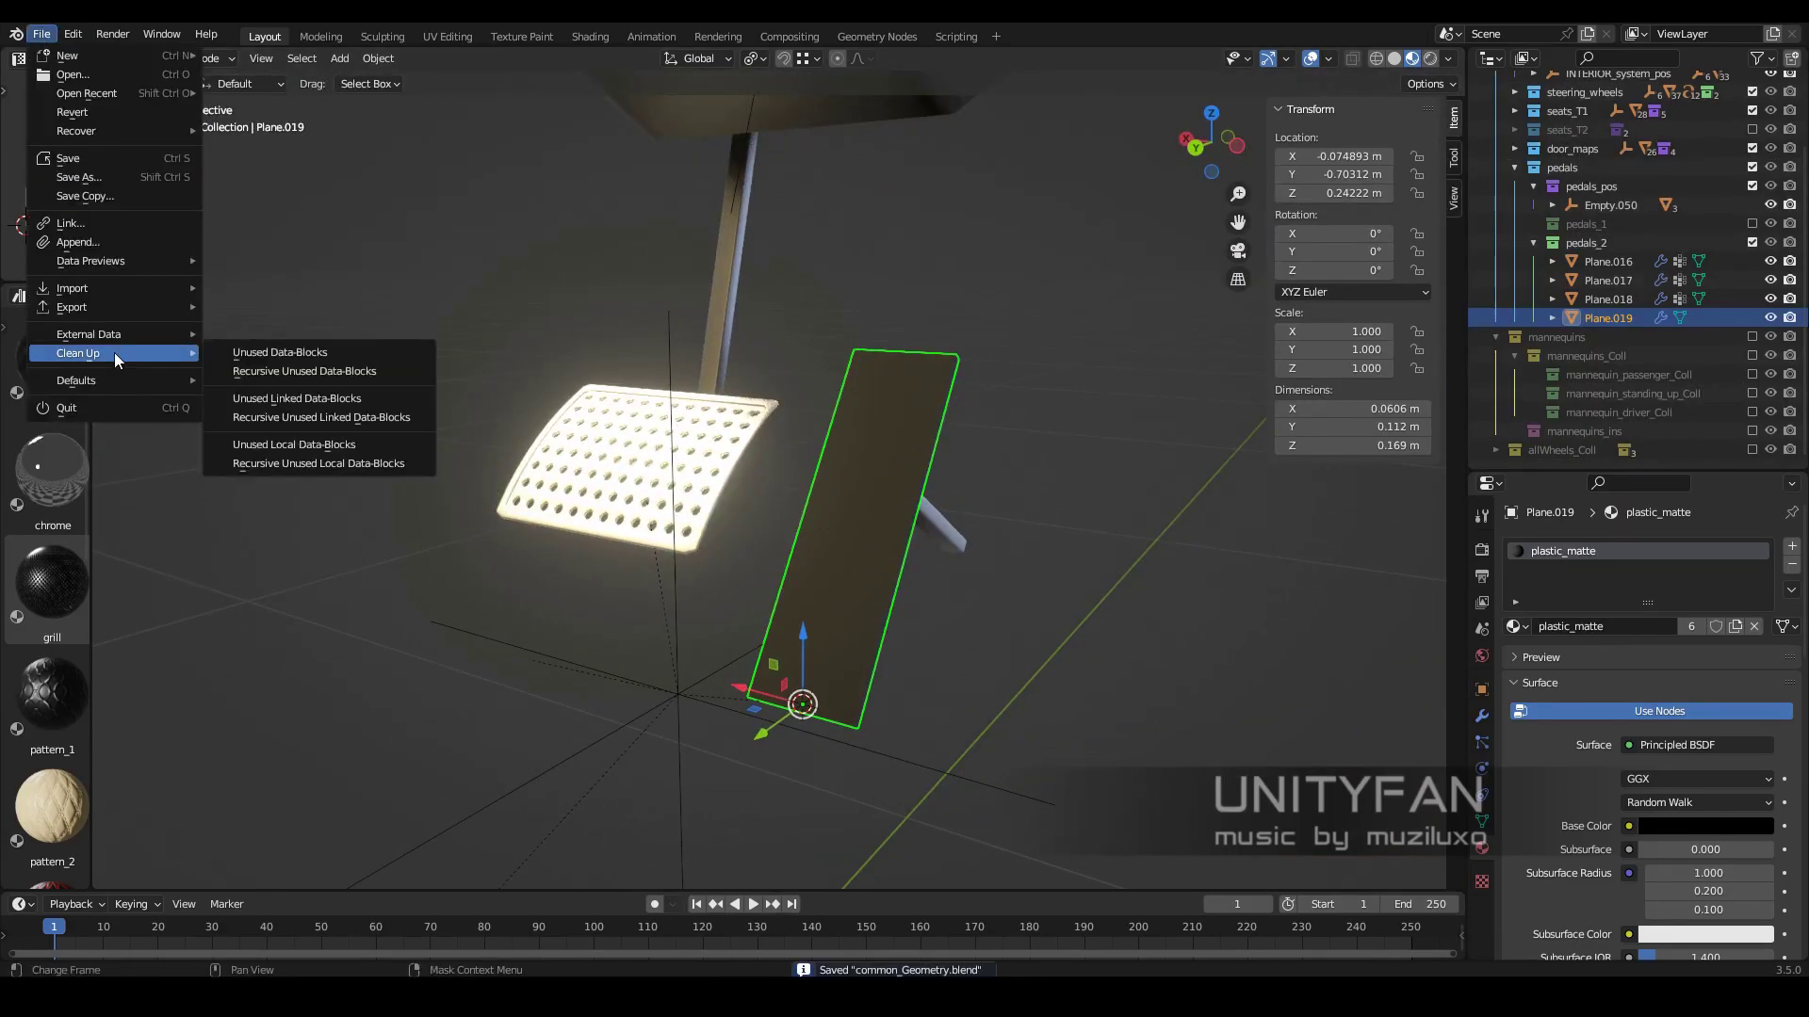
left_click(315, 354)
left_click(315, 354)
left_click(41, 33)
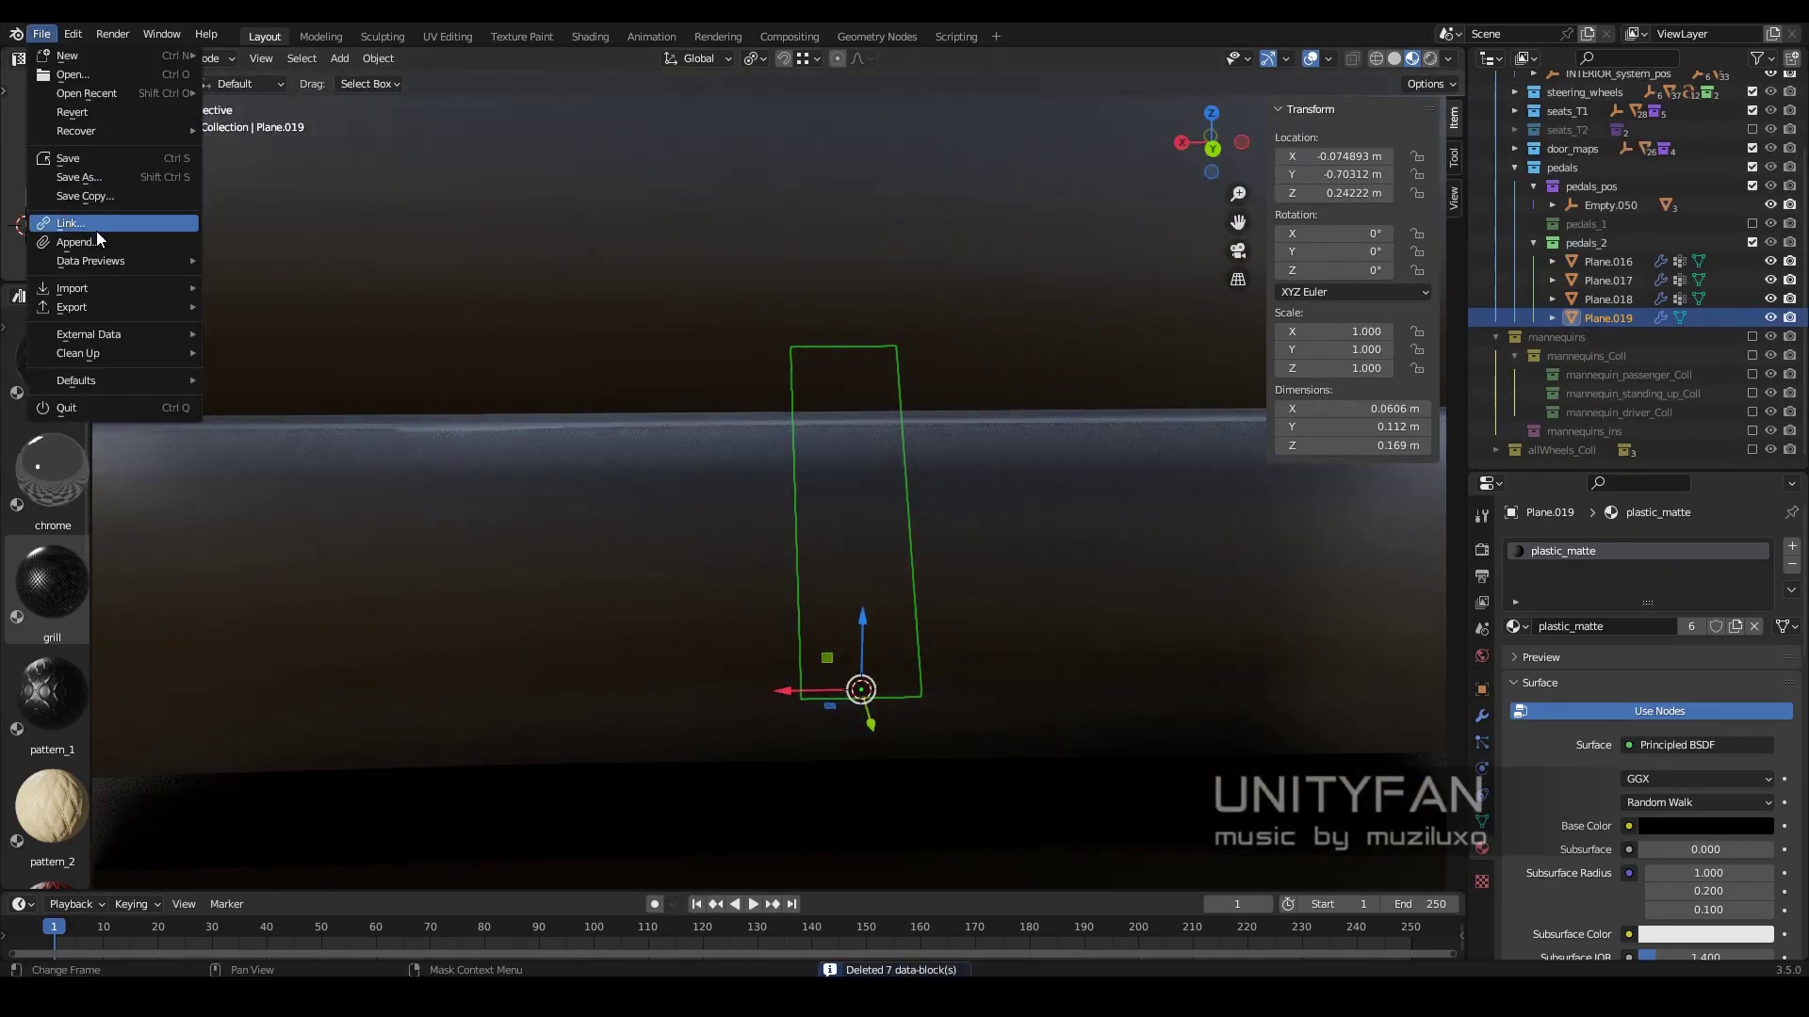
left_click(331, 353)
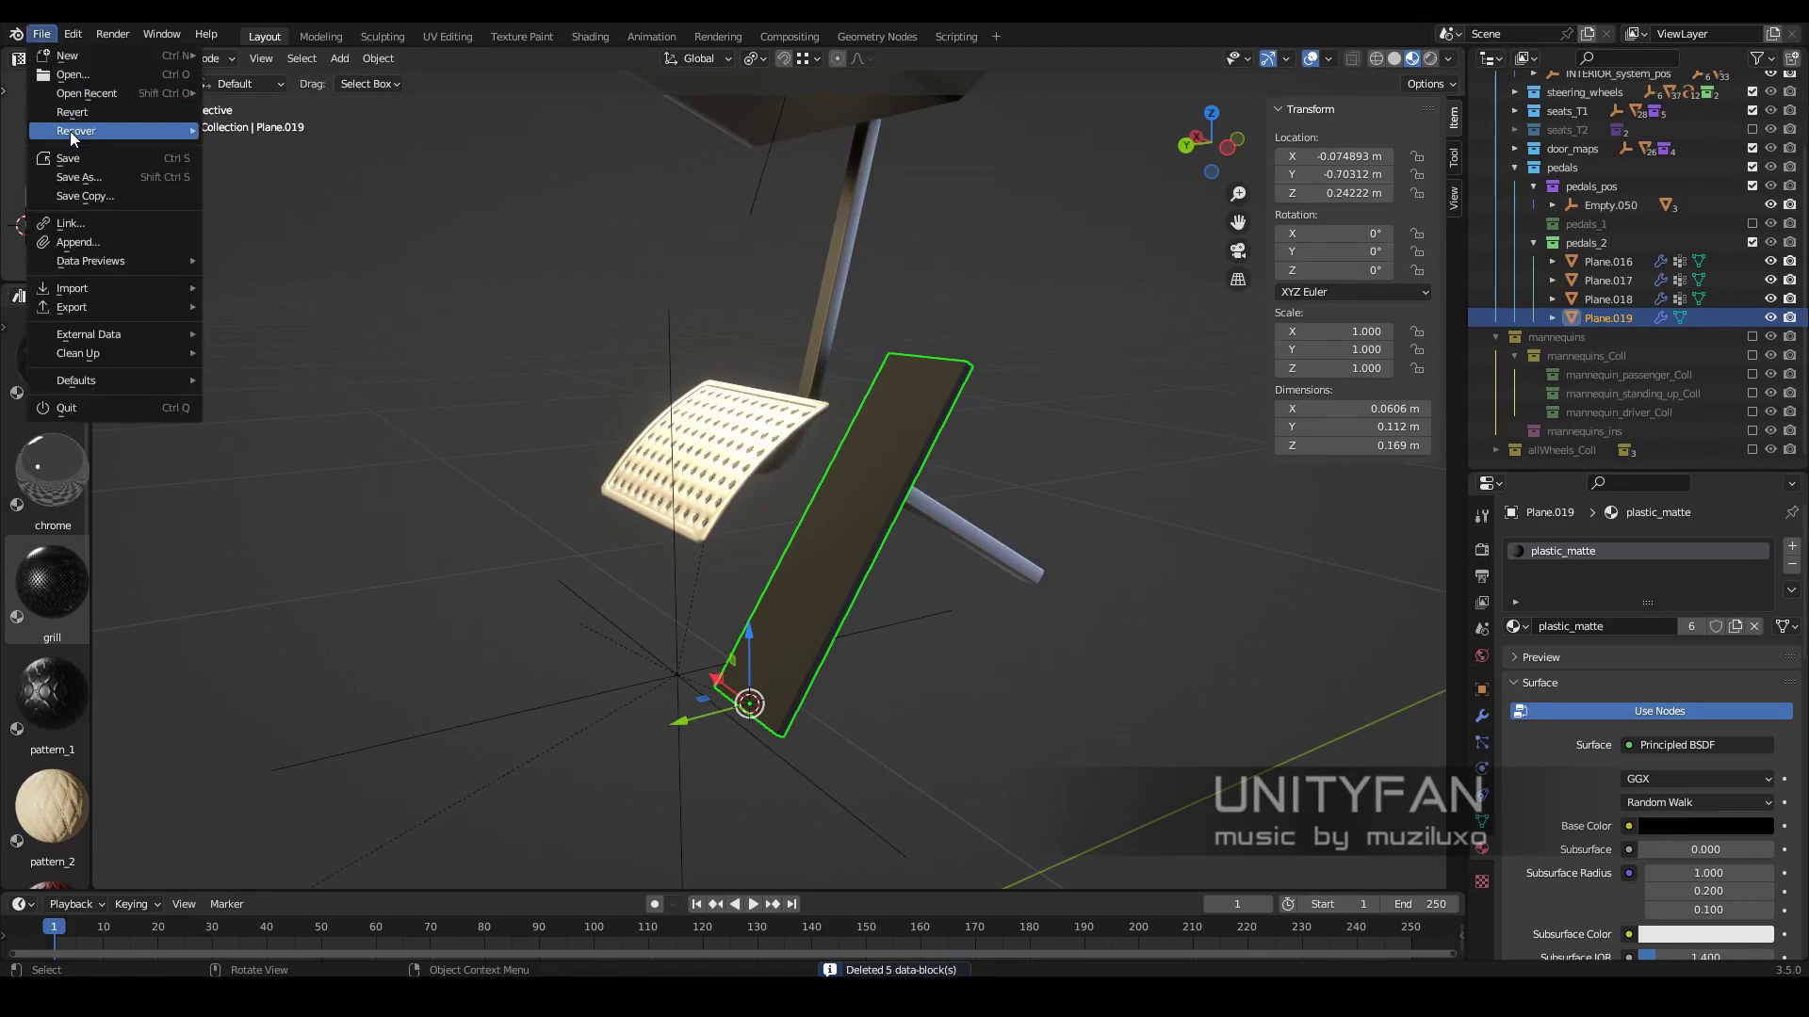
key("Escape")
key("Tab")
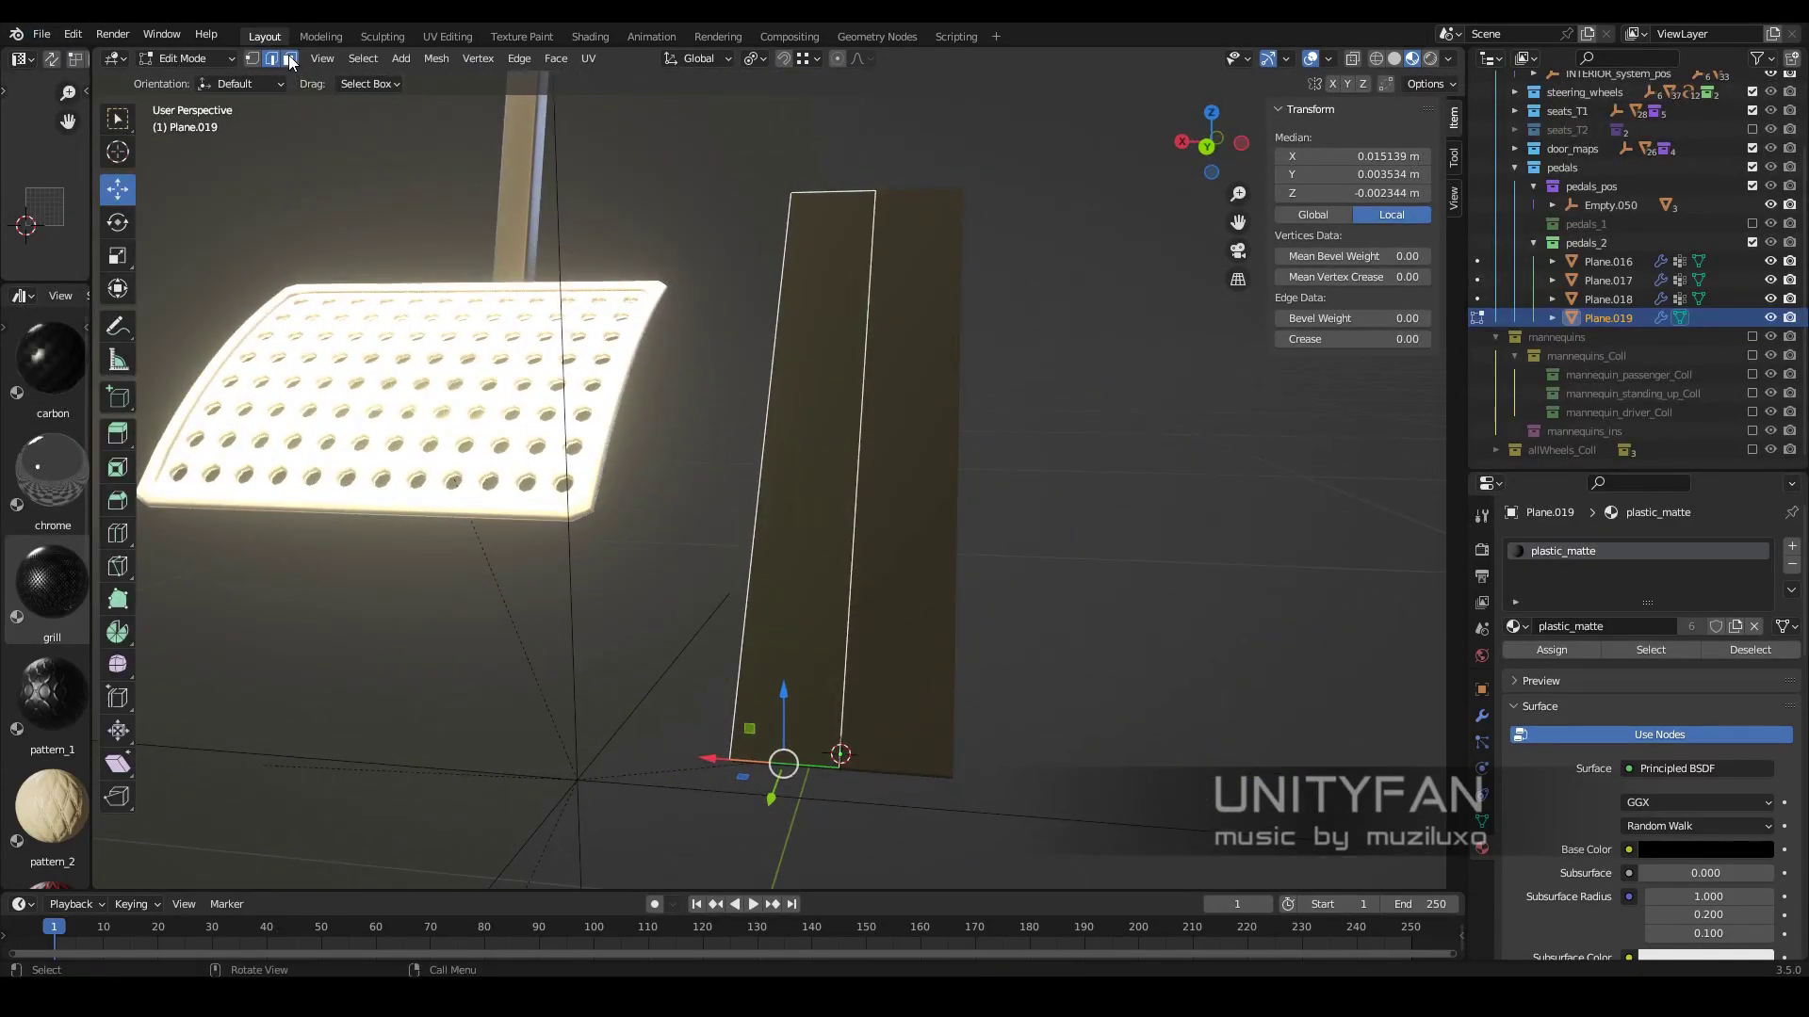
- Add a loop cut along the length of the pedal plane
left_click(291, 58)
middle_click_drag(659, 471, 810, 396)
left_click(117, 533)
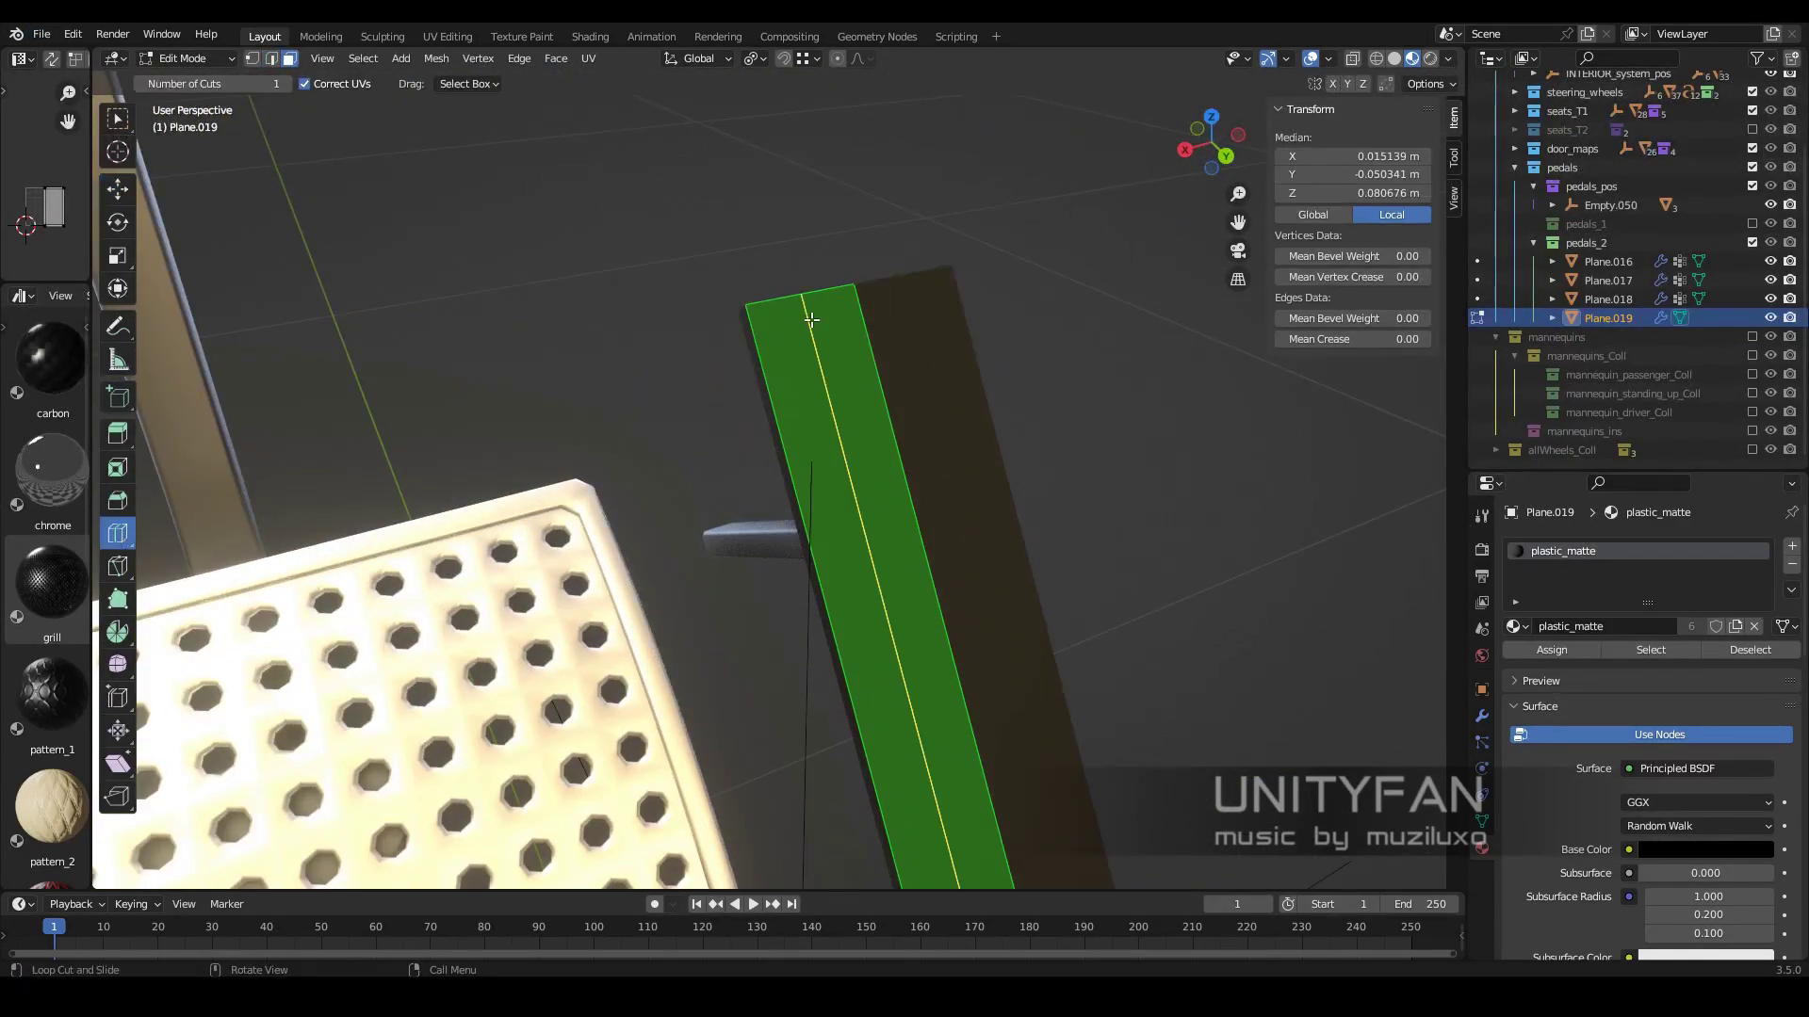
left_click(812, 320)
left_click(117, 189)
mouse_move(848, 471)
middle_mouse_down()
mouse_move(886, 287)
mouse_move(779, 291)
mouse_move(913, 383)
mouse_move(722, 399)
middle_mouse_up()
- Inset and delete the middle strip face, centring the vertices at X 0
key("3")
left_click(788, 428)
key("Escape")
key("x")
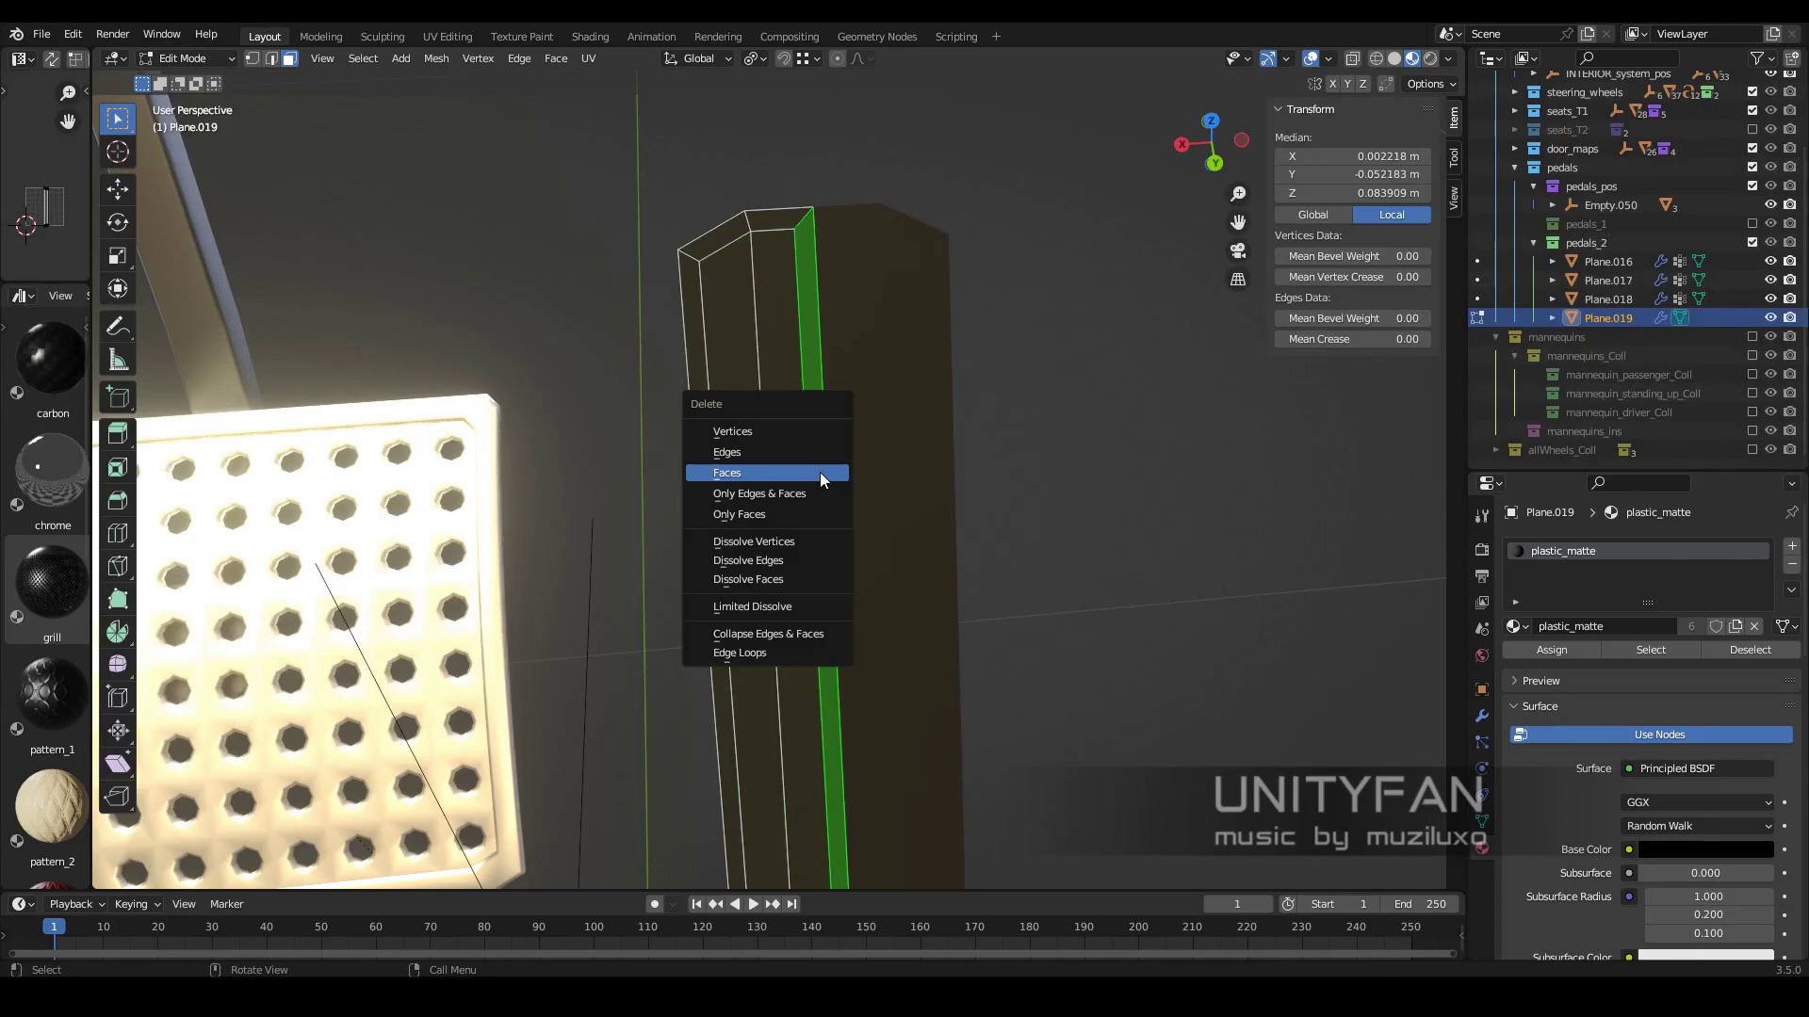
left_click(828, 477)
key("BackSpace")
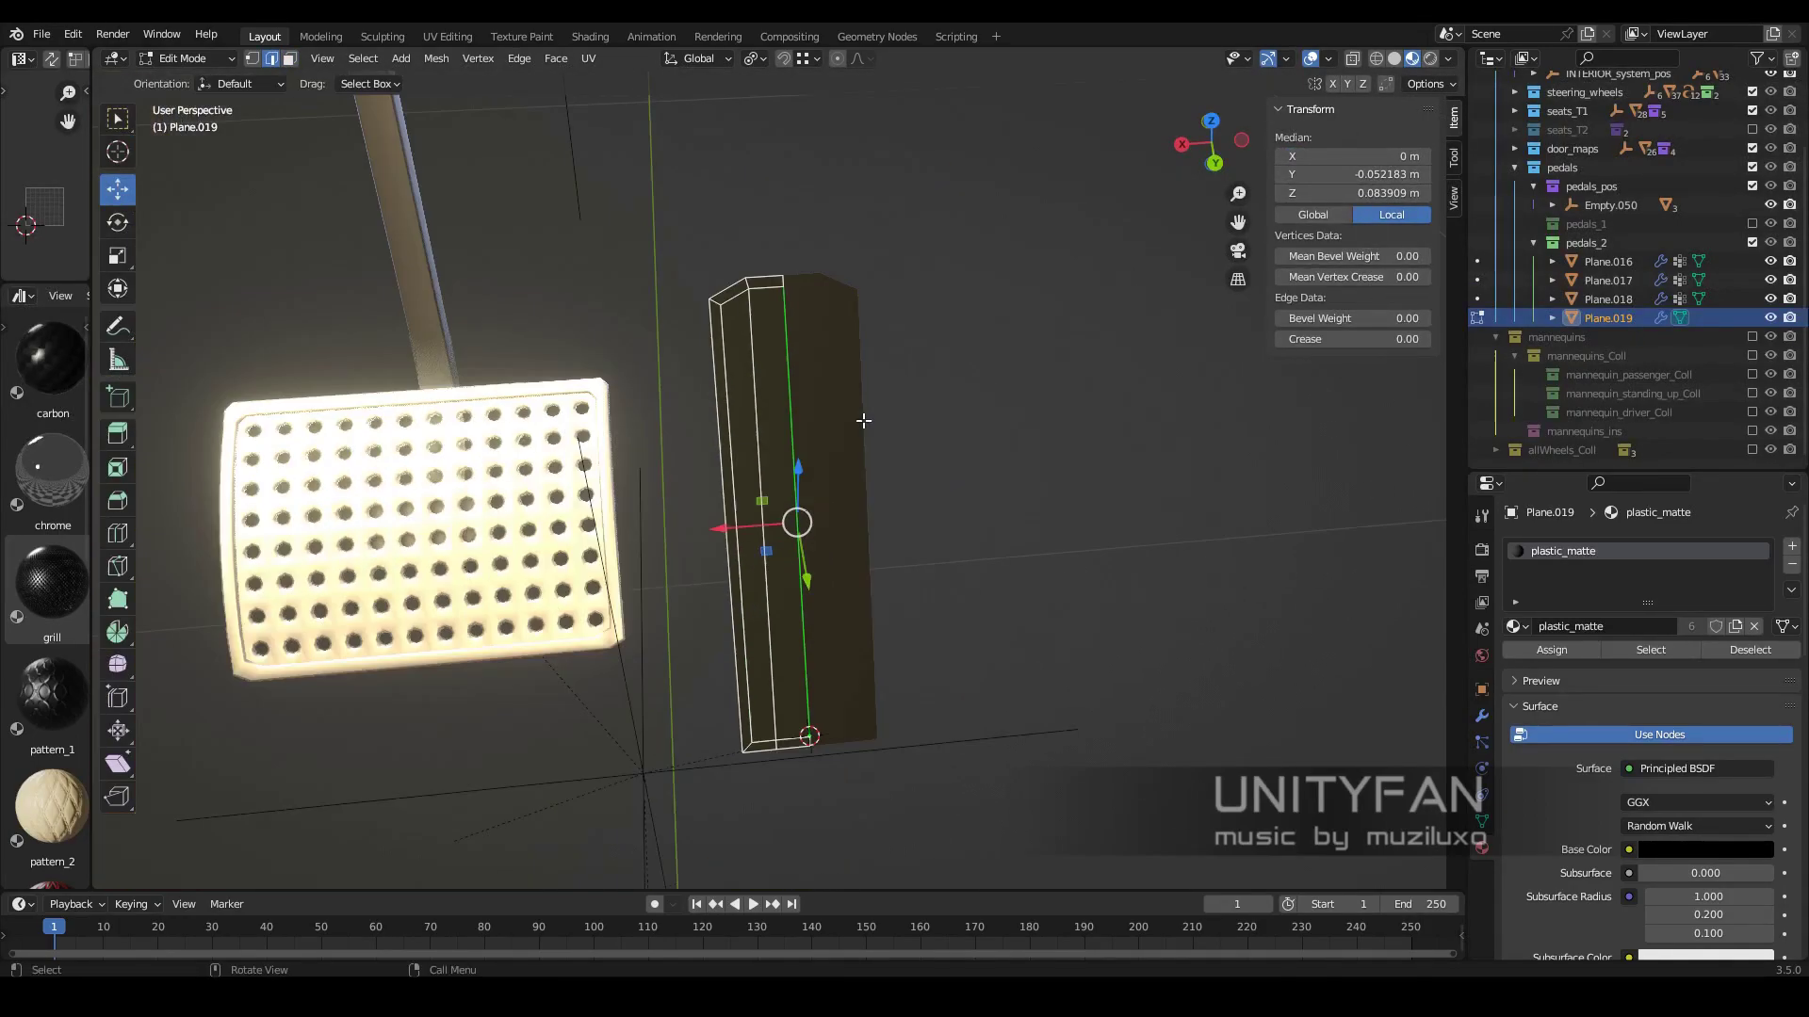
- Bevel the corner vertex at the bottom of the strip
mouse_move(848, 424)
middle_mouse_down()
mouse_move(750, 472)
mouse_move(181, 173)
middle_mouse_up()
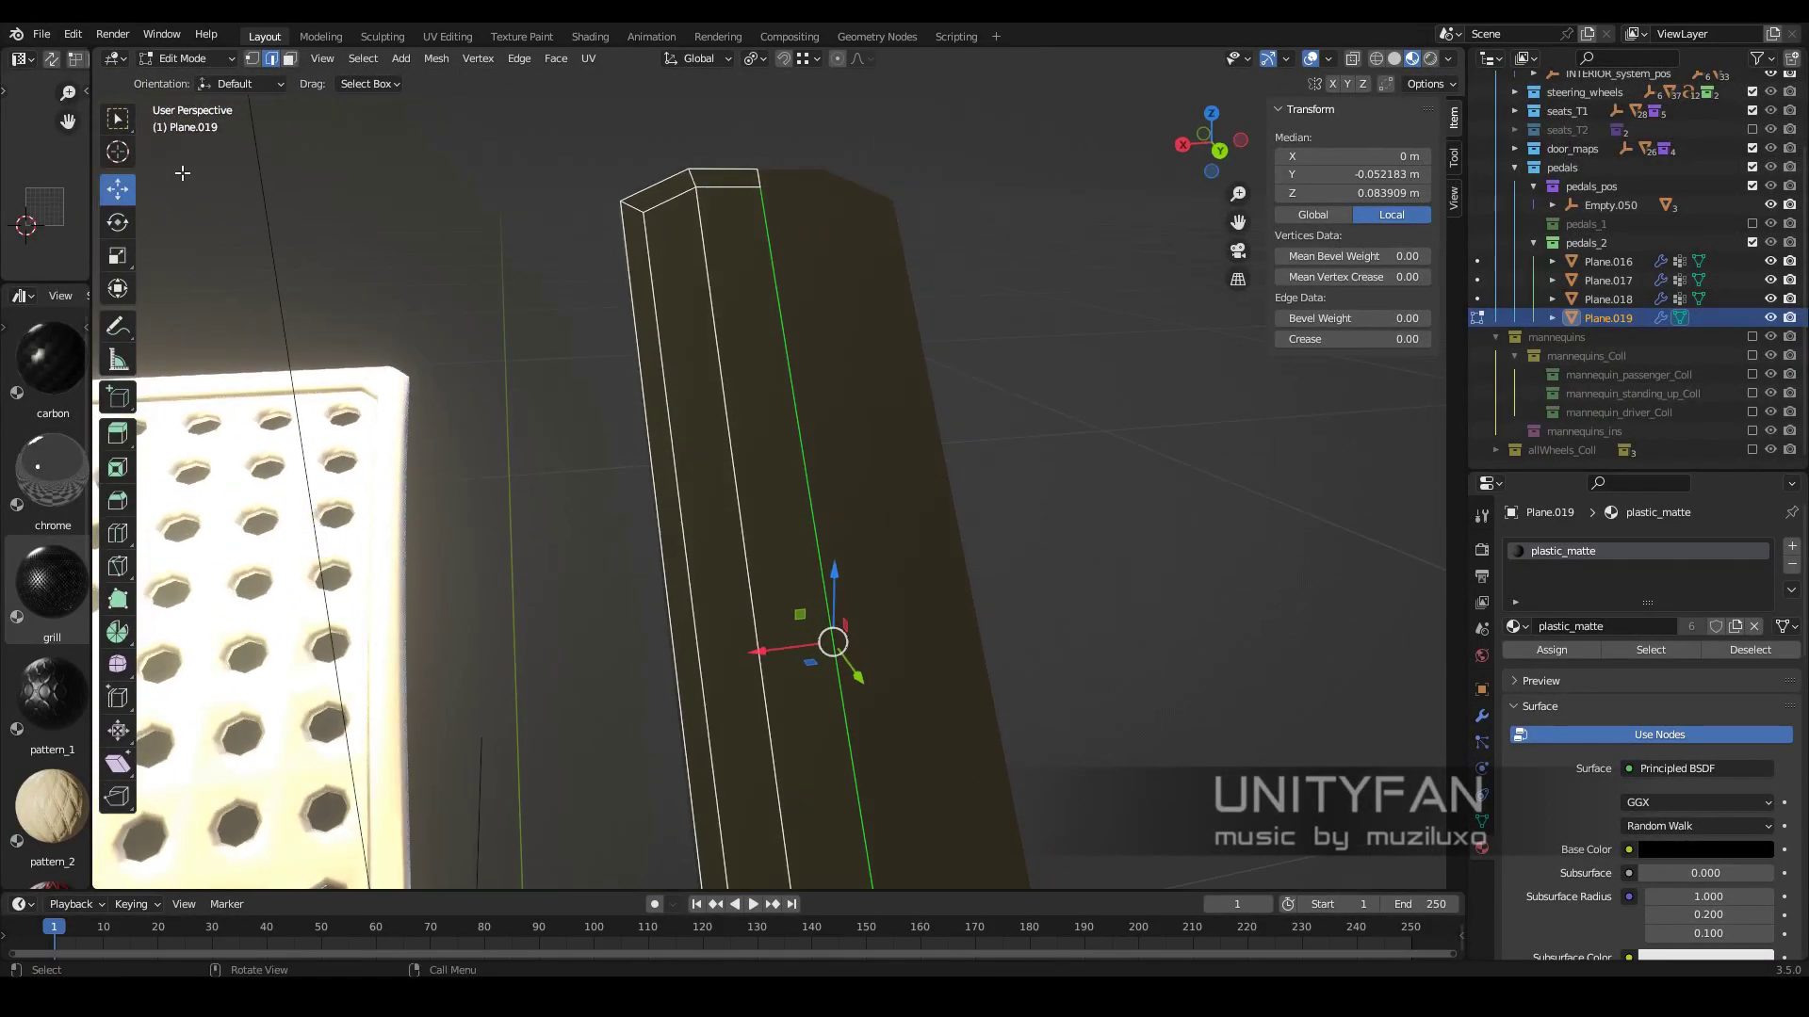
middle_click_drag(672, 321, 686, 660)
left_click(686, 731)
mouse_move(686, 731)
middle_mouse_down()
mouse_move(716, 565)
mouse_move(916, 701)
mouse_move(276, 94)
middle_mouse_up()
left_click(938, 709)
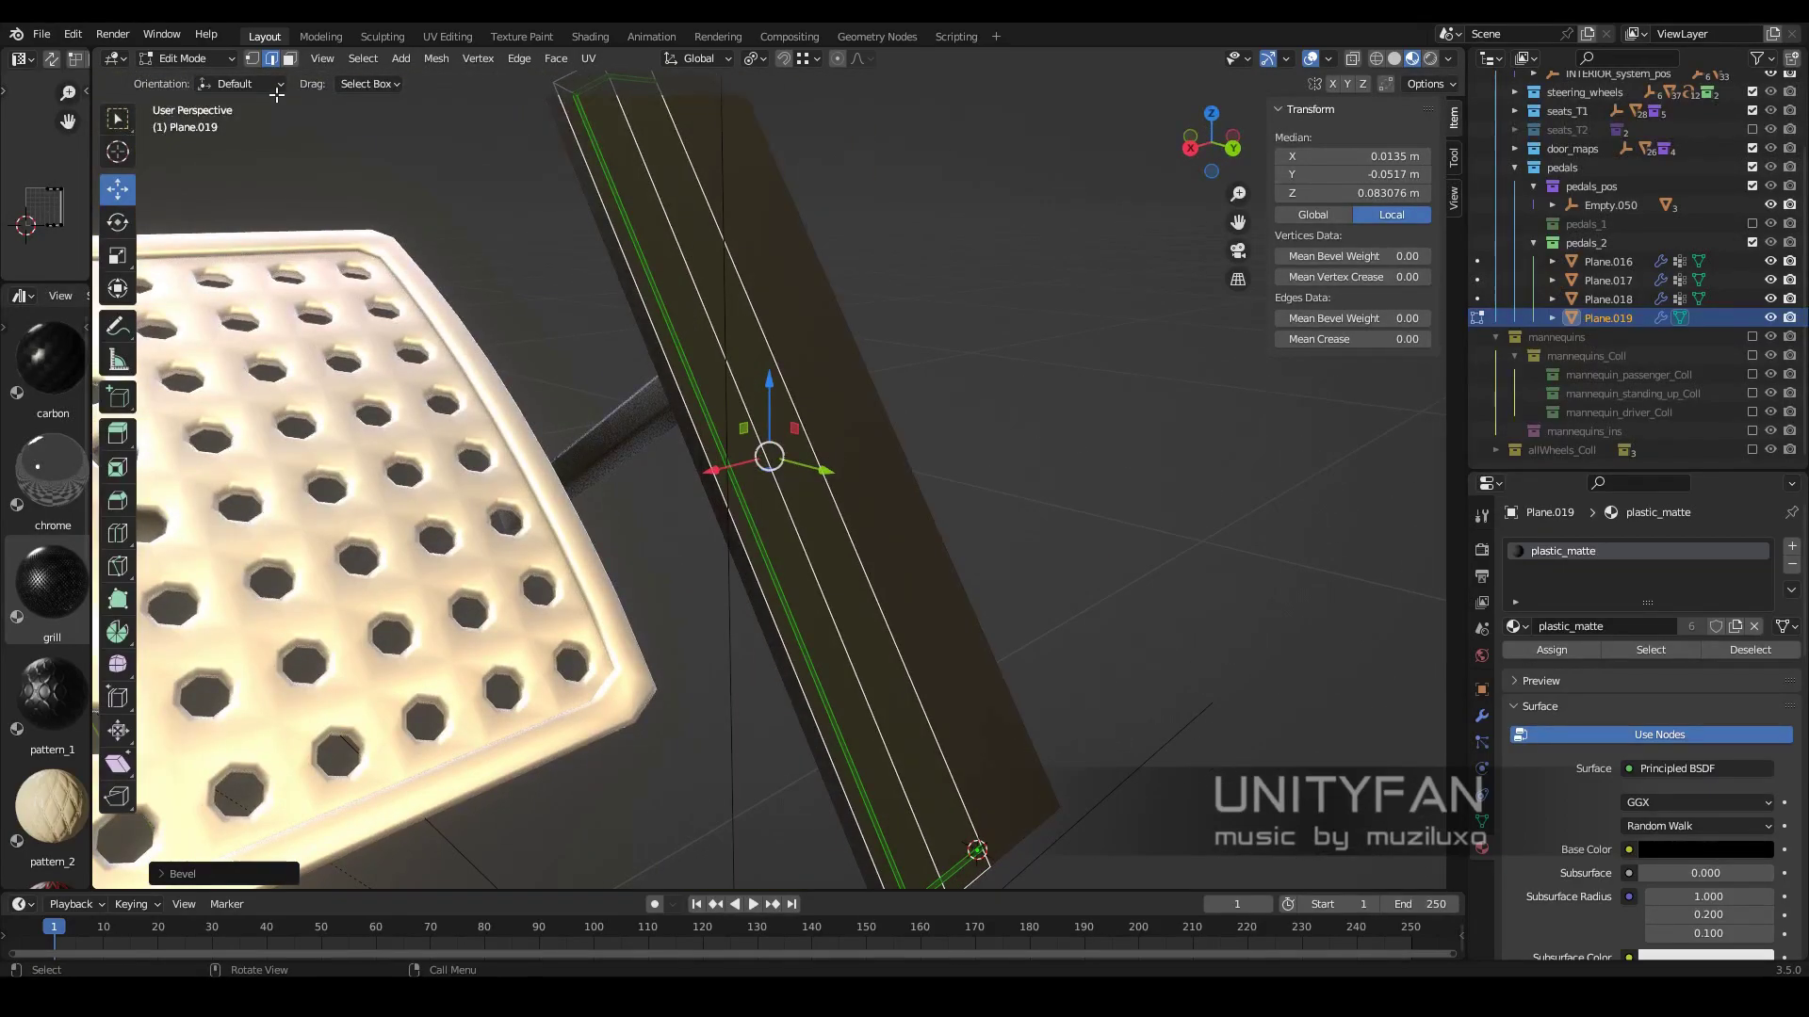
middle_click_drag(859, 474, 788, 433)
scroll(847, 499, "down", 3)
- Assign plastic_smooth to the selected strip in a new material slot
key("Tab")
scroll(827, 516, "down", 3)
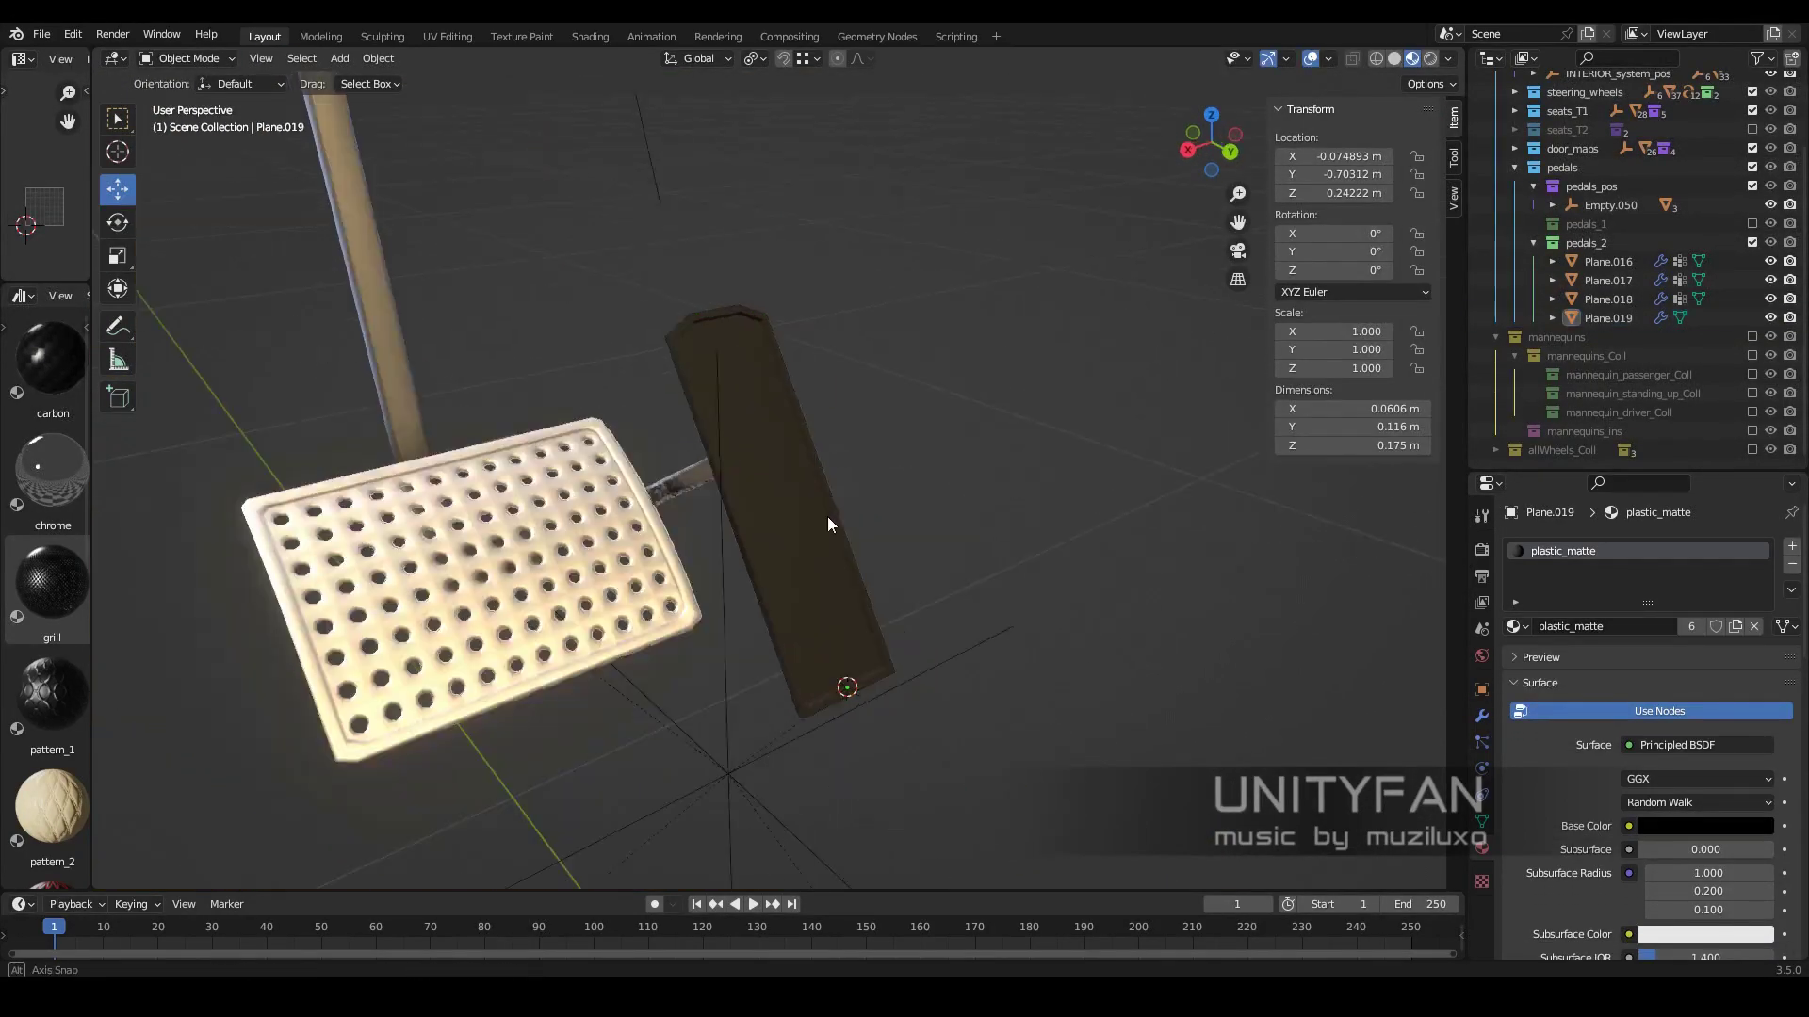
mouse_move(827, 516)
middle_mouse_down()
mouse_move(774, 519)
mouse_move(763, 443)
middle_mouse_up()
key("Tab")
scroll(775, 518, "up", 3)
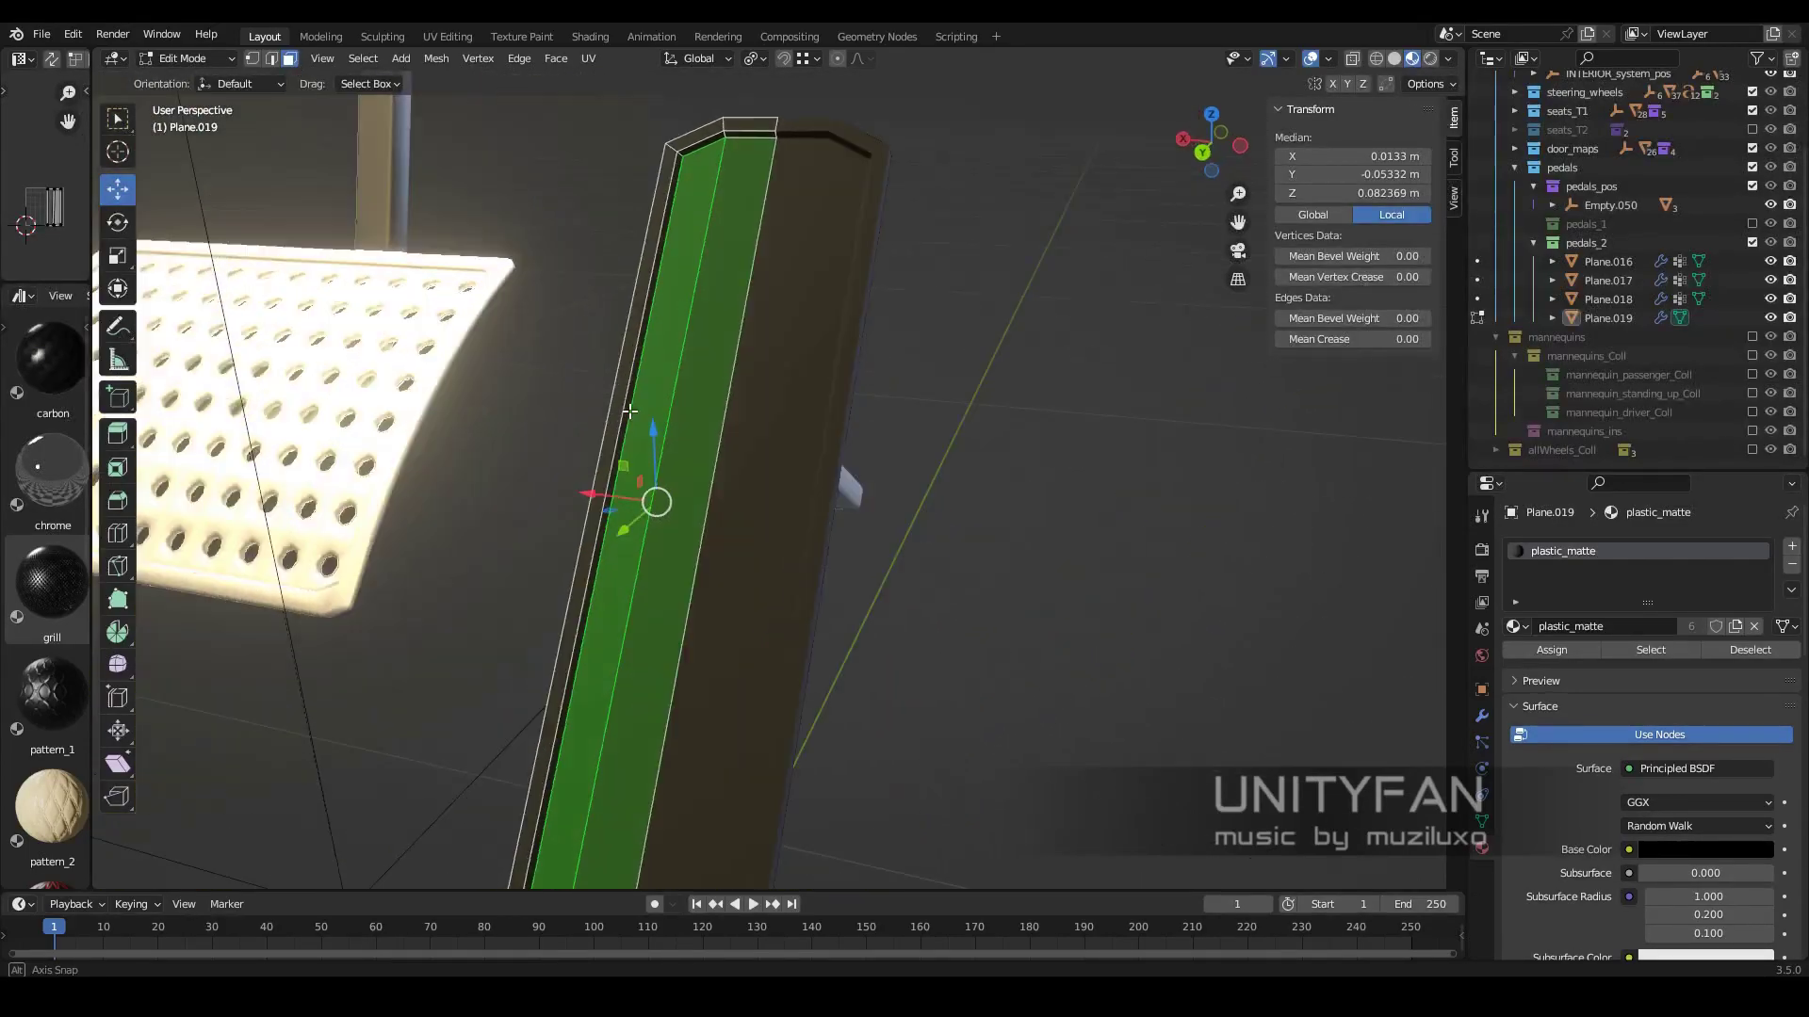
scroll(763, 424, "up", 2)
left_click(1792, 546)
left_click(1515, 664)
left_click(1582, 856)
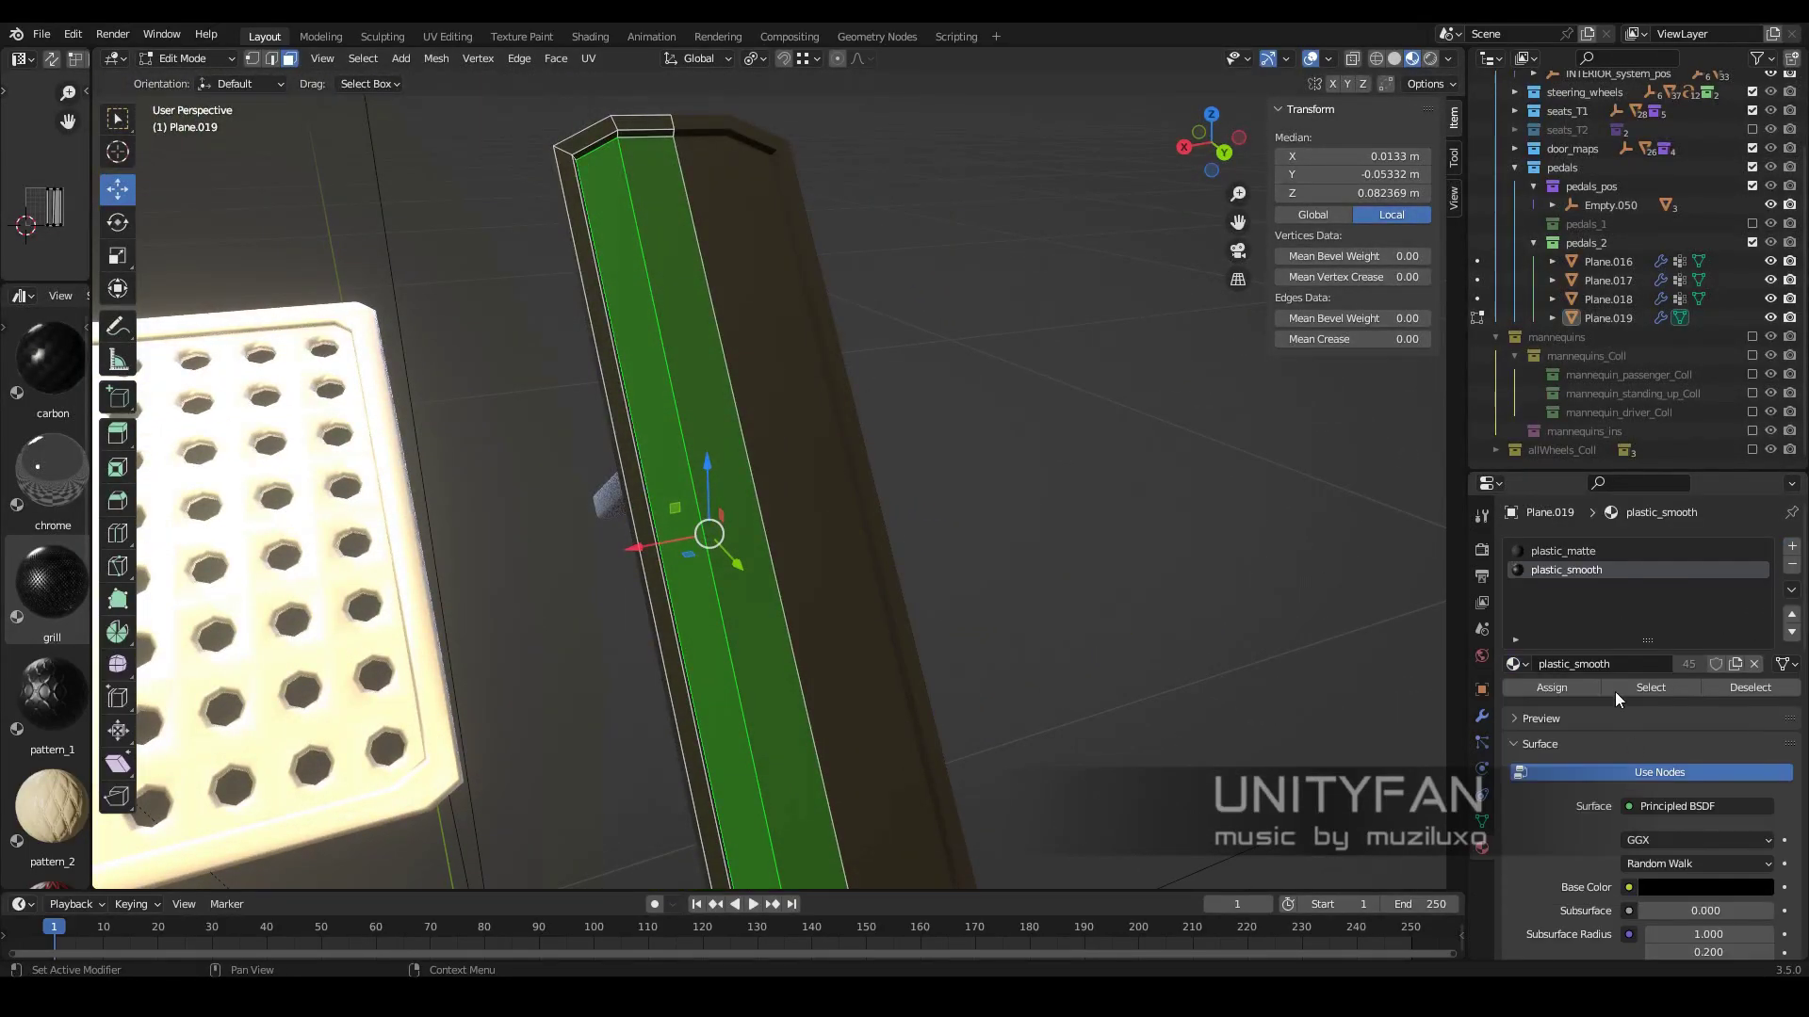
left_click(1564, 688)
- Shade the pedal smooth and return to editing its top
key("Tab")
right_click(800, 485)
left_click(803, 489)
key("Tab")
scroll(743, 438, "up", 3)
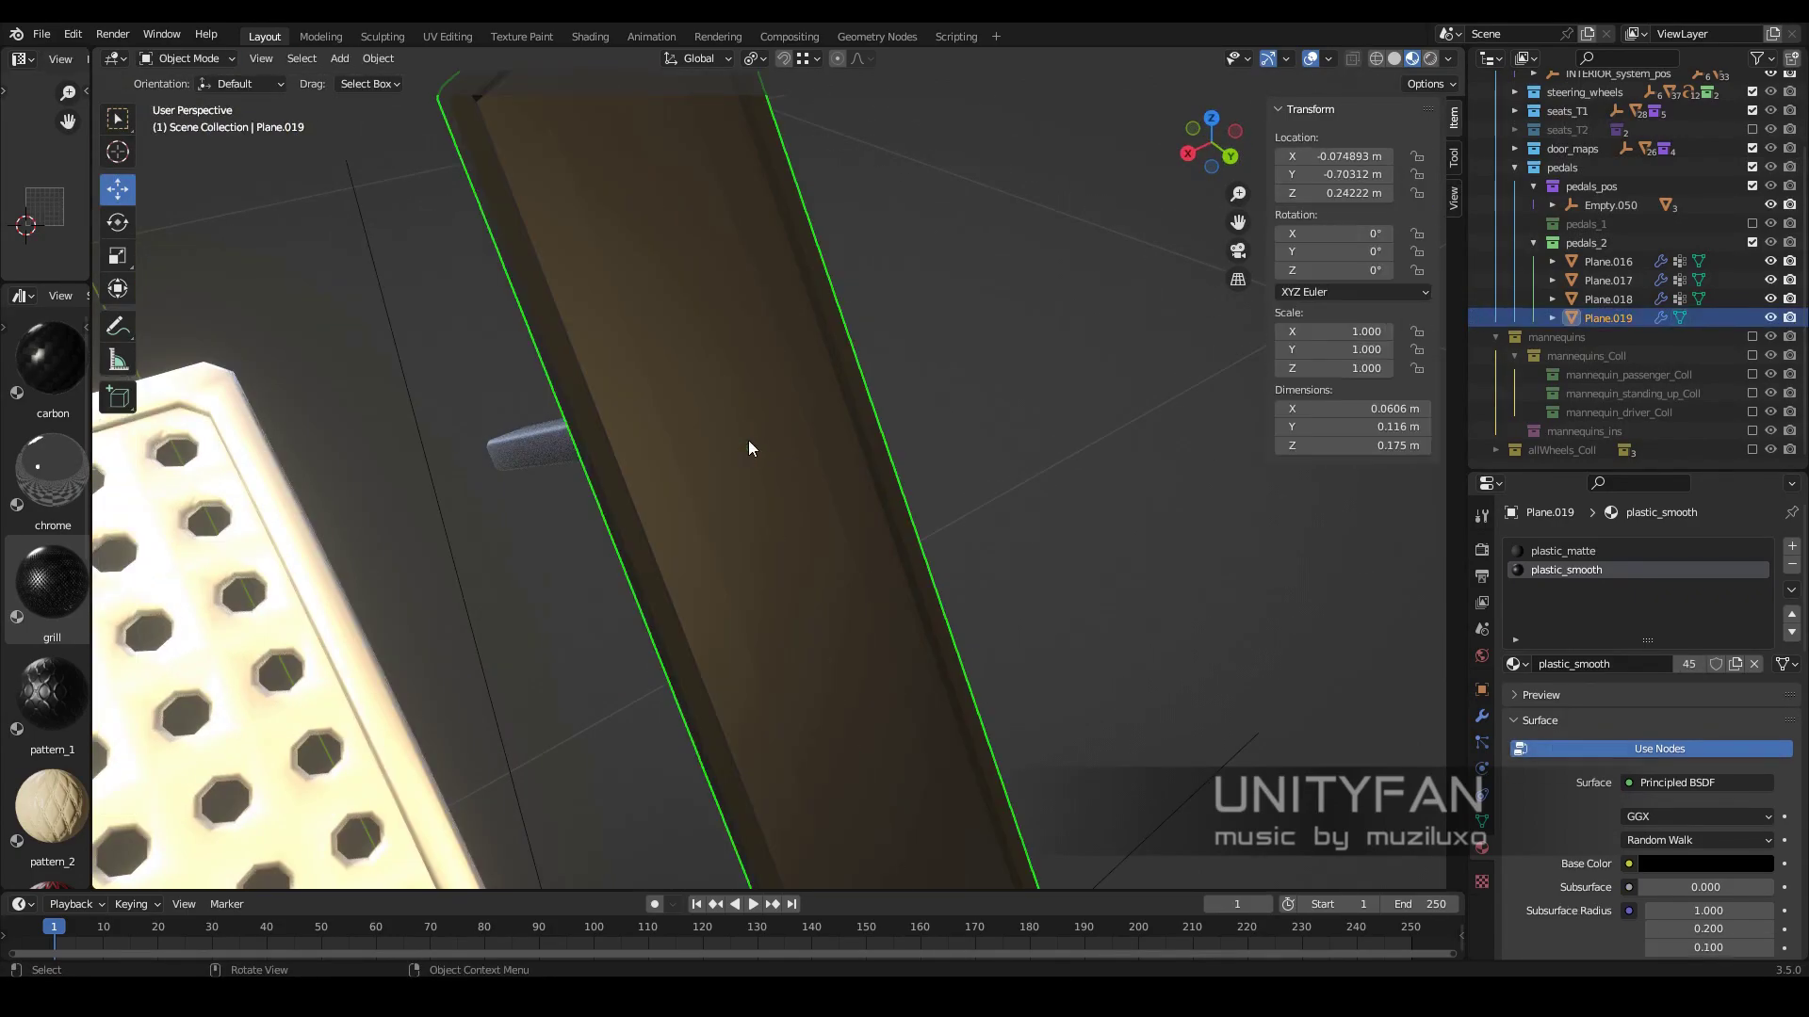
middle_click_drag(748, 439, 790, 412)
scroll(791, 412, "up", 2)
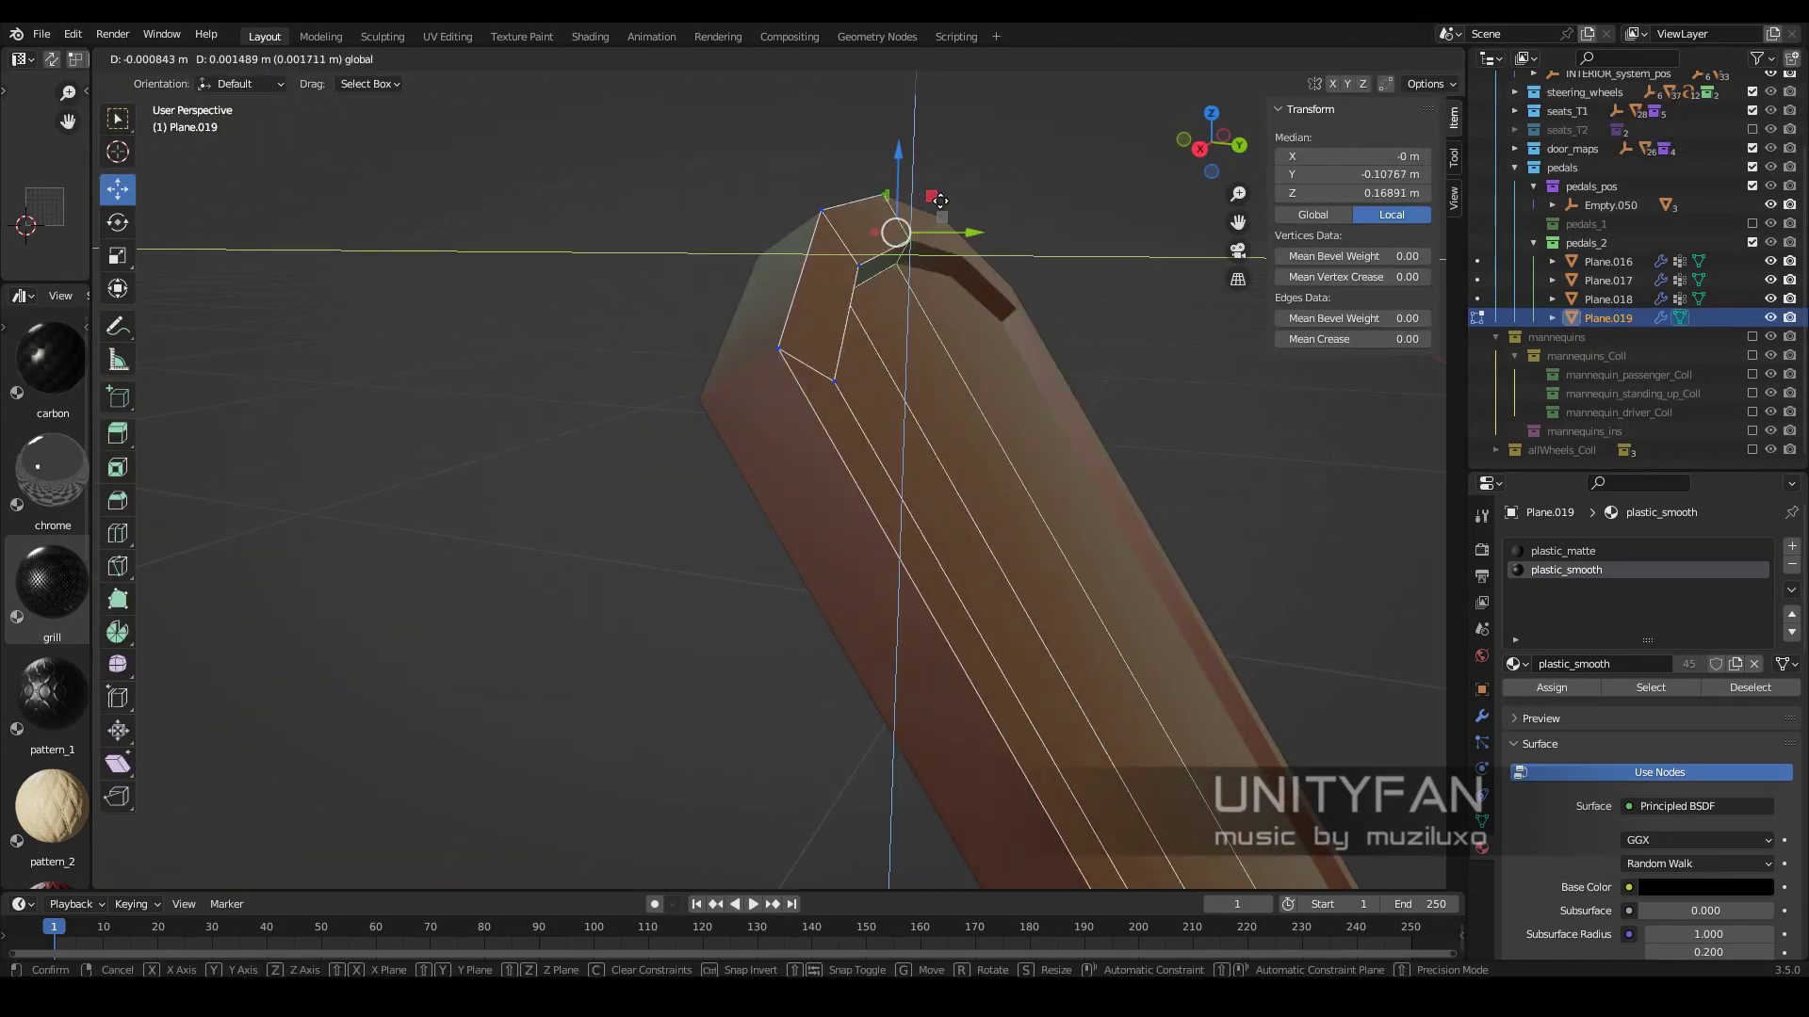
middle_click_drag(1003, 462, 889, 420)
scroll(887, 471, "up", 3)
scroll(887, 472, "up", 2)
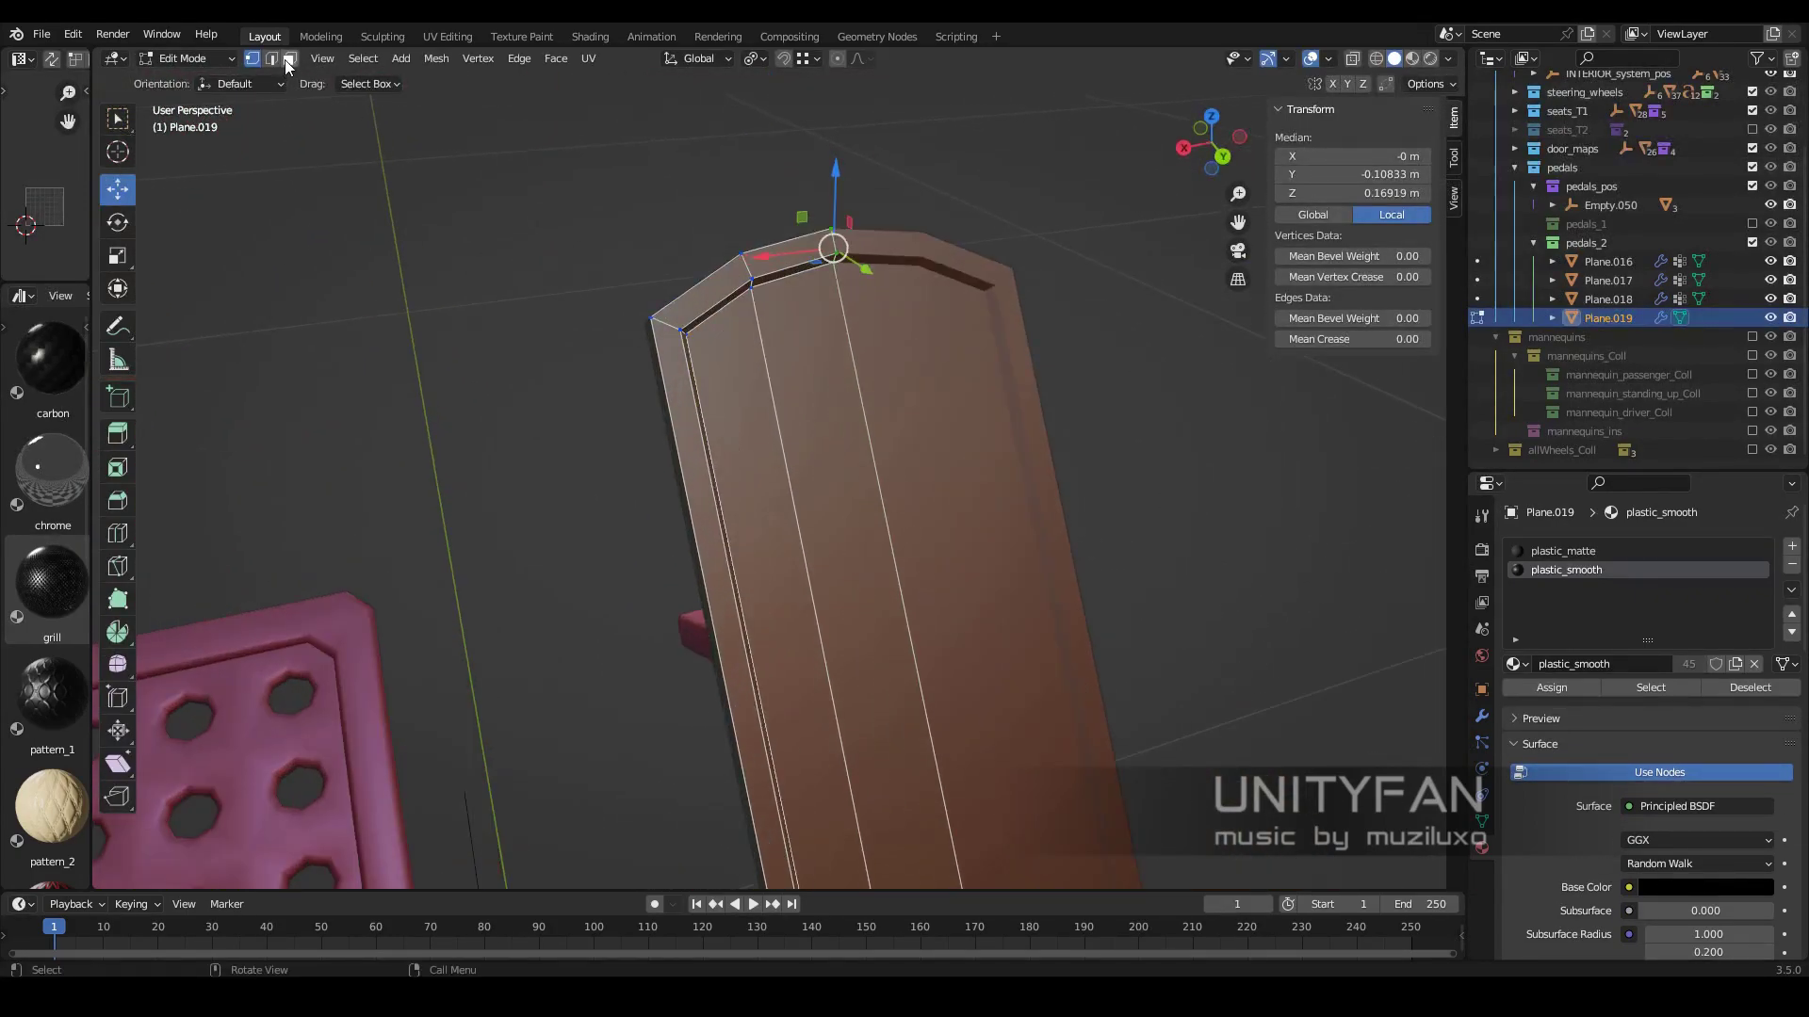
- Bevel the pedal's top edge loop to round it
left_click(682, 326, "alt")
key("alt+z")
key("alt+z")
scroll(876, 562, "up", 3)
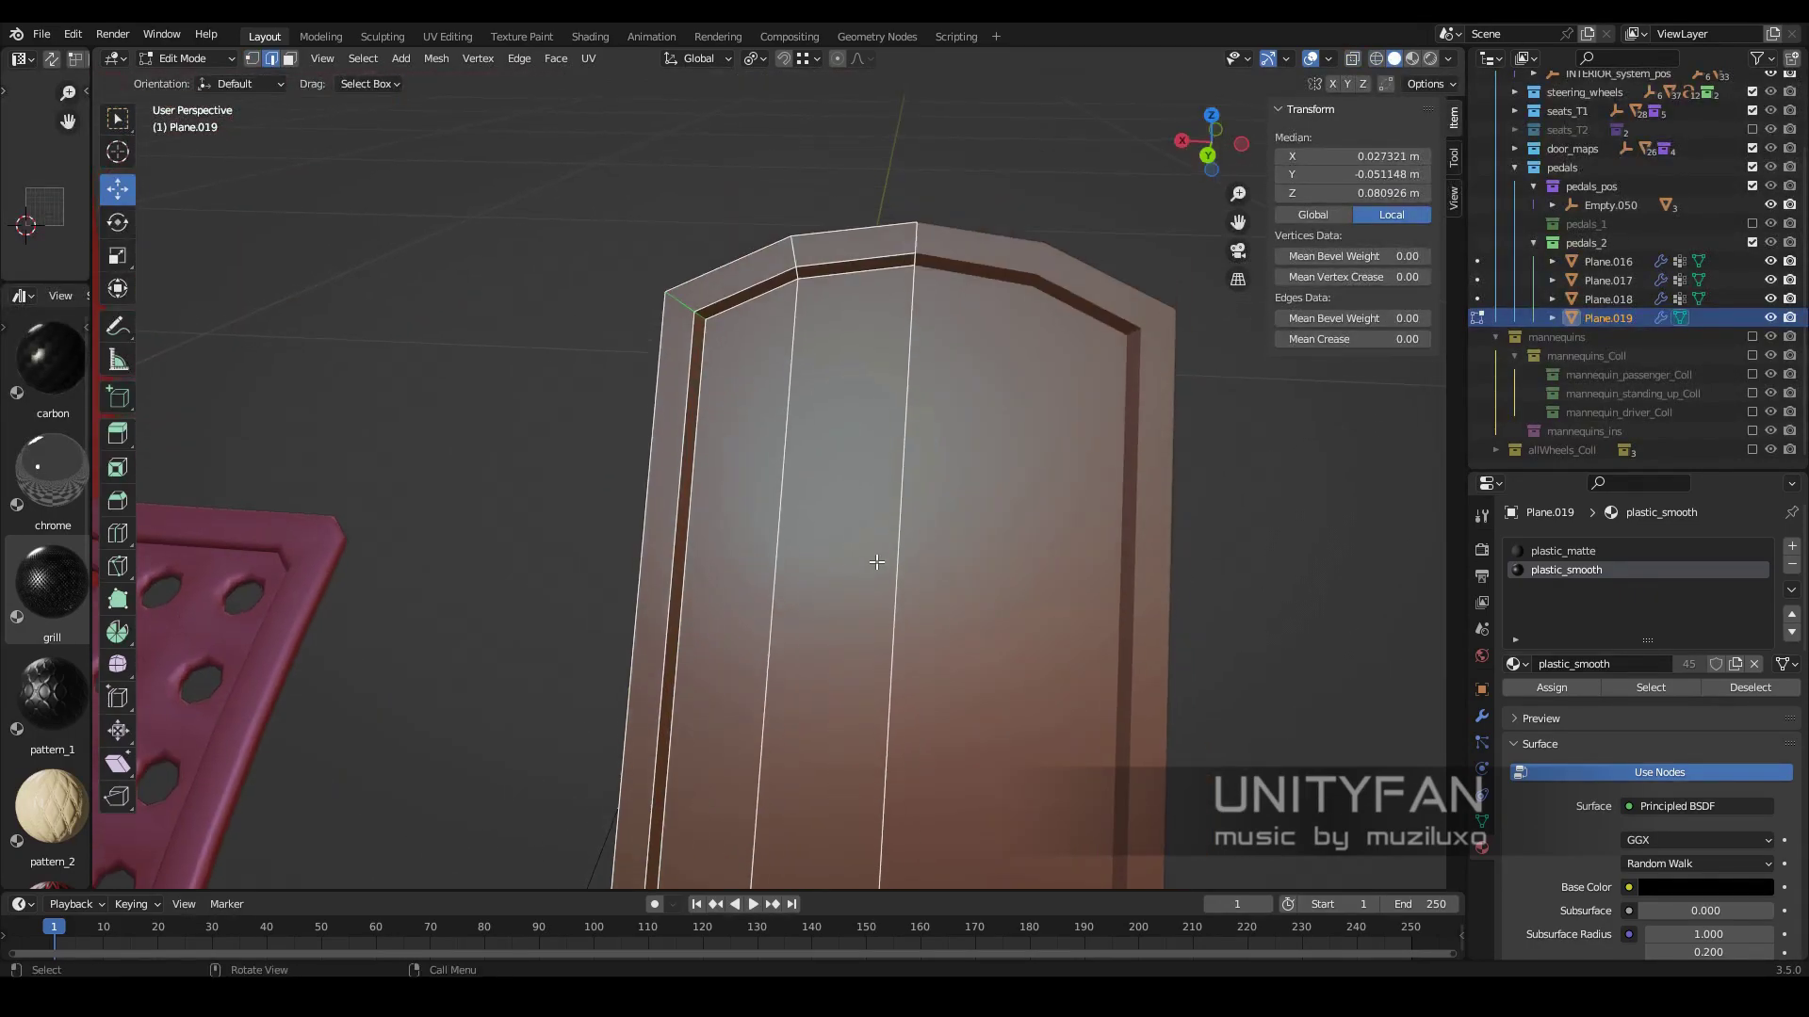
left_click(945, 583)
scroll(826, 596, "down", 4)
scroll(827, 524, "up", 4)
scroll(708, 371, "up", 3)
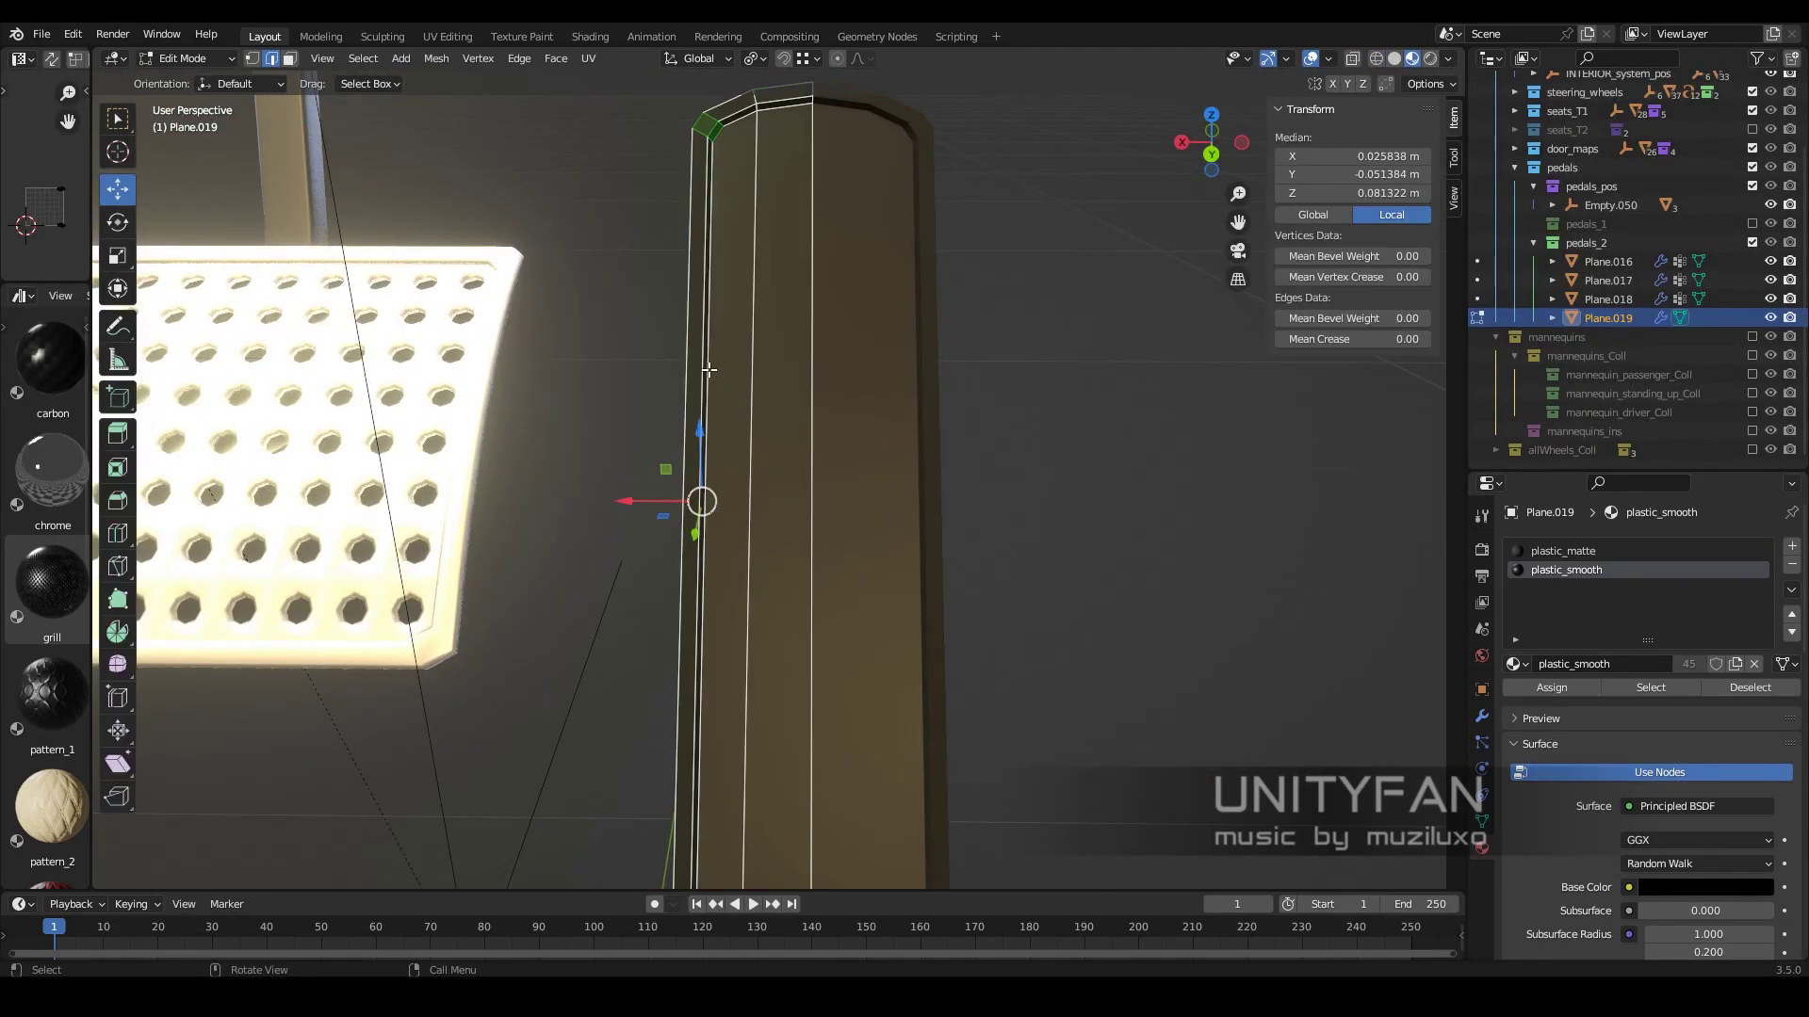
- Duplicate a long face strip and make plastic_matte the active material
left_click(702, 343)
key("shift+d")
left_click(782, 537)
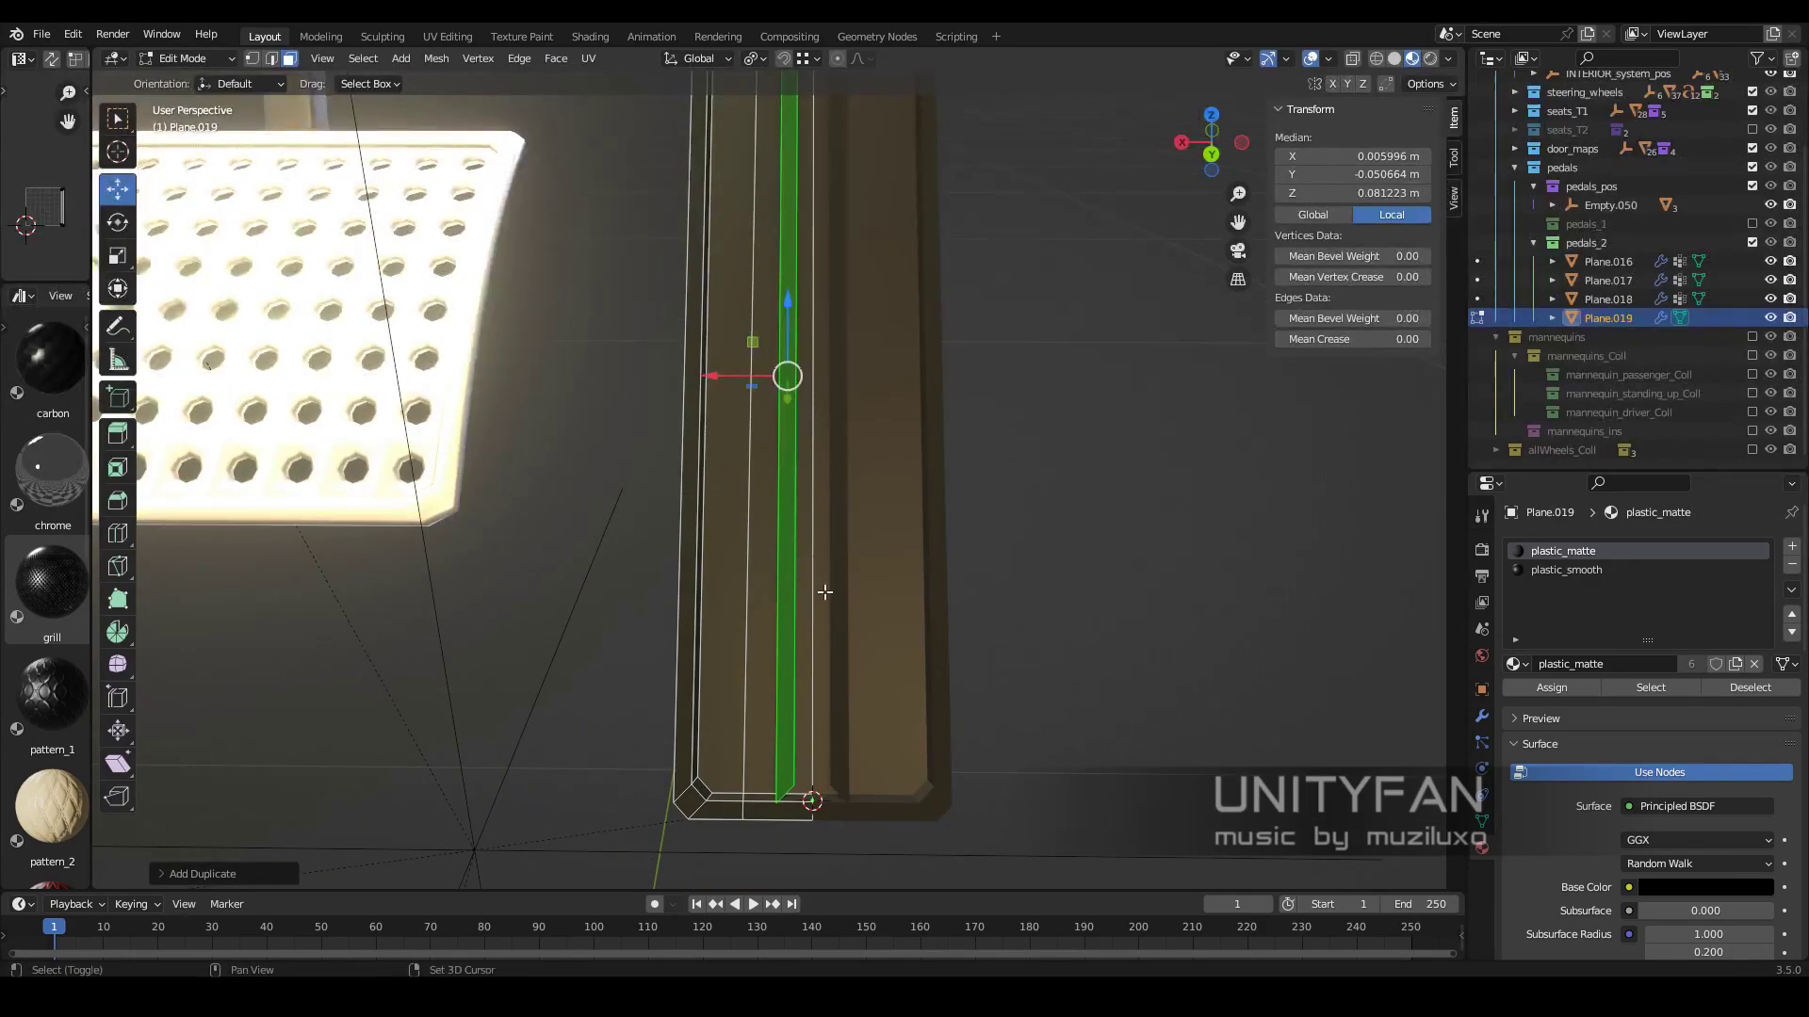
middle_click_drag(782, 537, 780, 603)
scroll(780, 603, "down", 3)
- Delete the selected faces at the pedal's rib ends
middle_click_drag(886, 533, 858, 518)
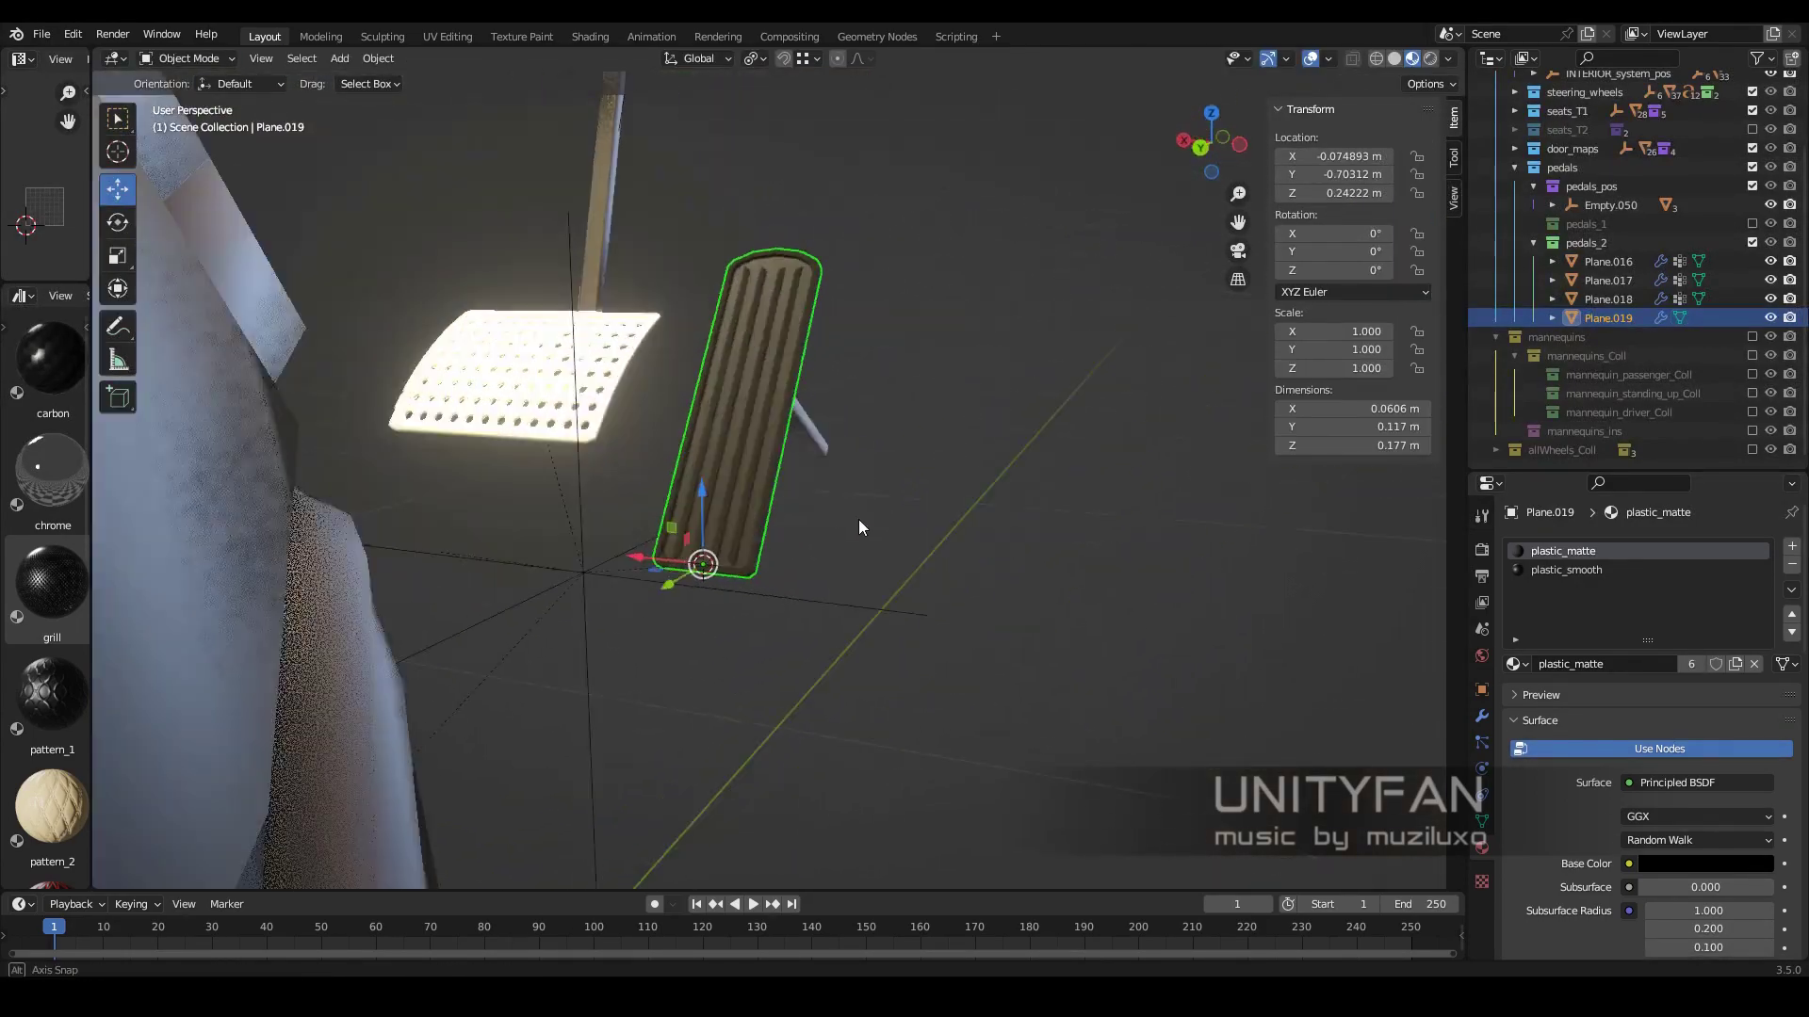
scroll(794, 611, "up", 5)
middle_click_drag(793, 611, 831, 641)
key("1")
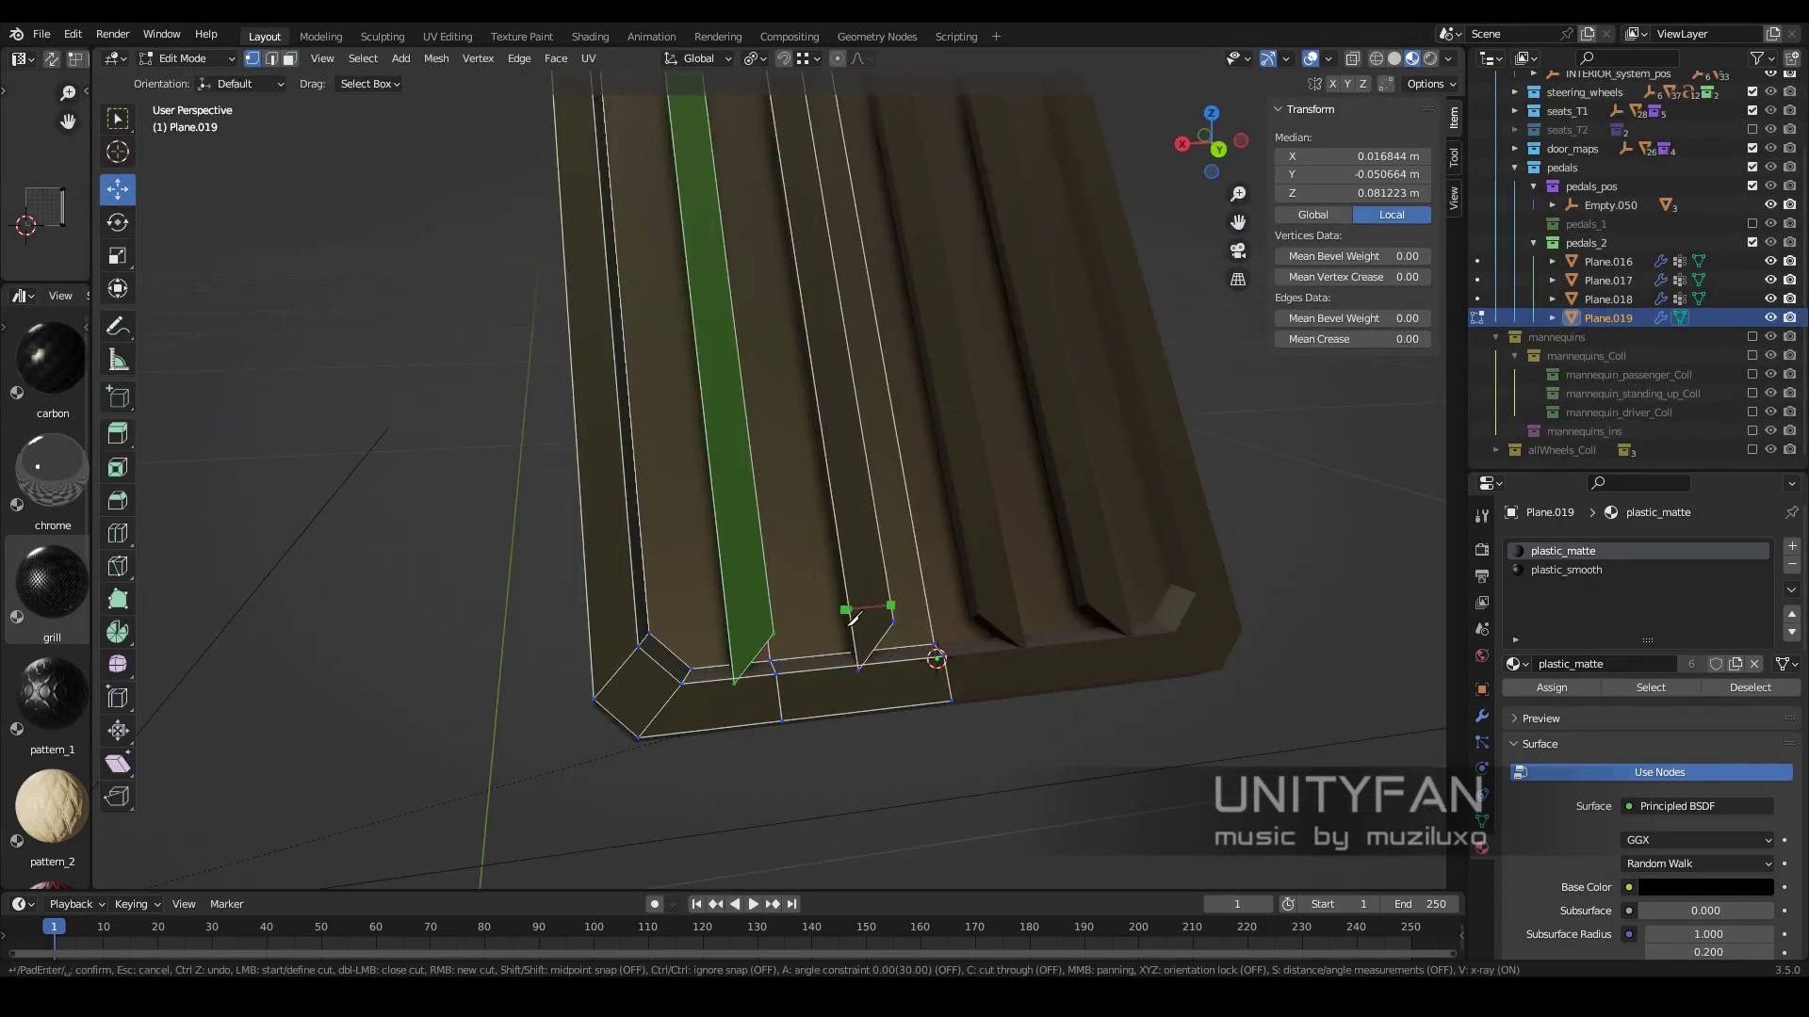
scroll(852, 618, "up", 2)
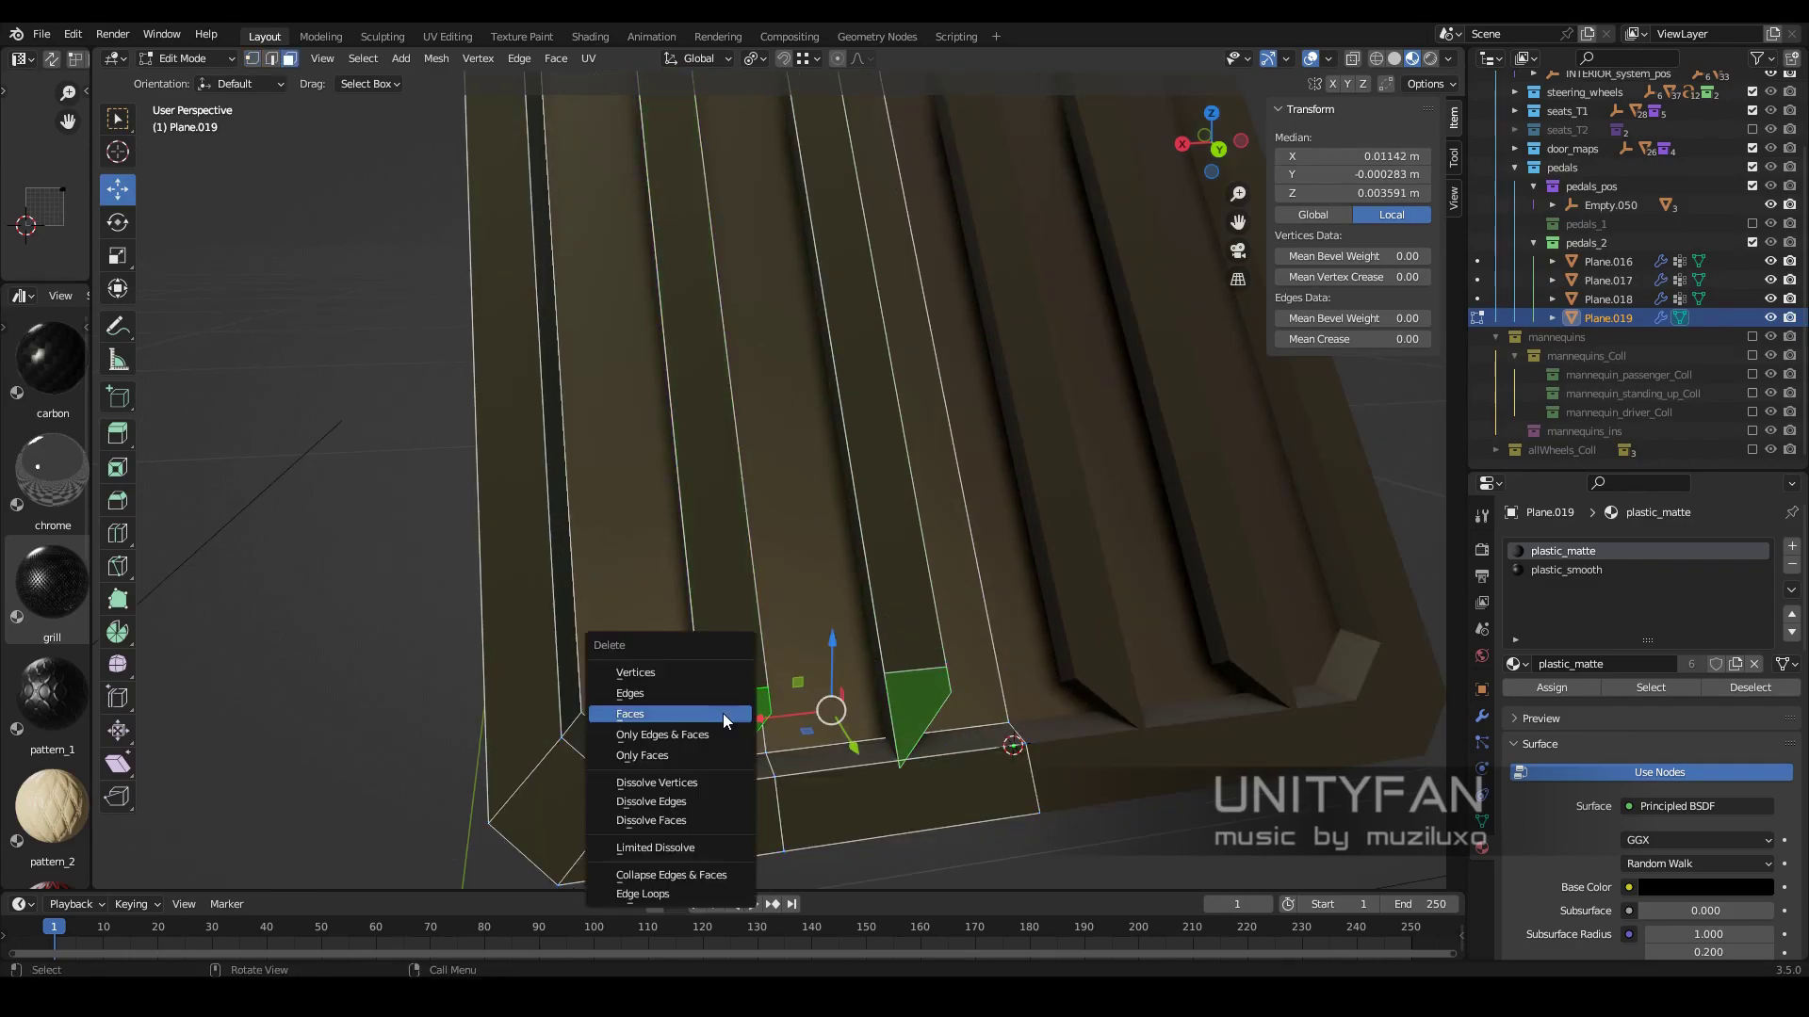
left_click(722, 714)
scroll(942, 558, "down", 5)
- Move a rib-end vertex into place and return to object mode
mouse_move(942, 557)
middle_mouse_down()
mouse_move(804, 586)
mouse_move(740, 115)
middle_mouse_up()
scroll(790, 590, "up", 5)
key("1")
left_click(787, 464)
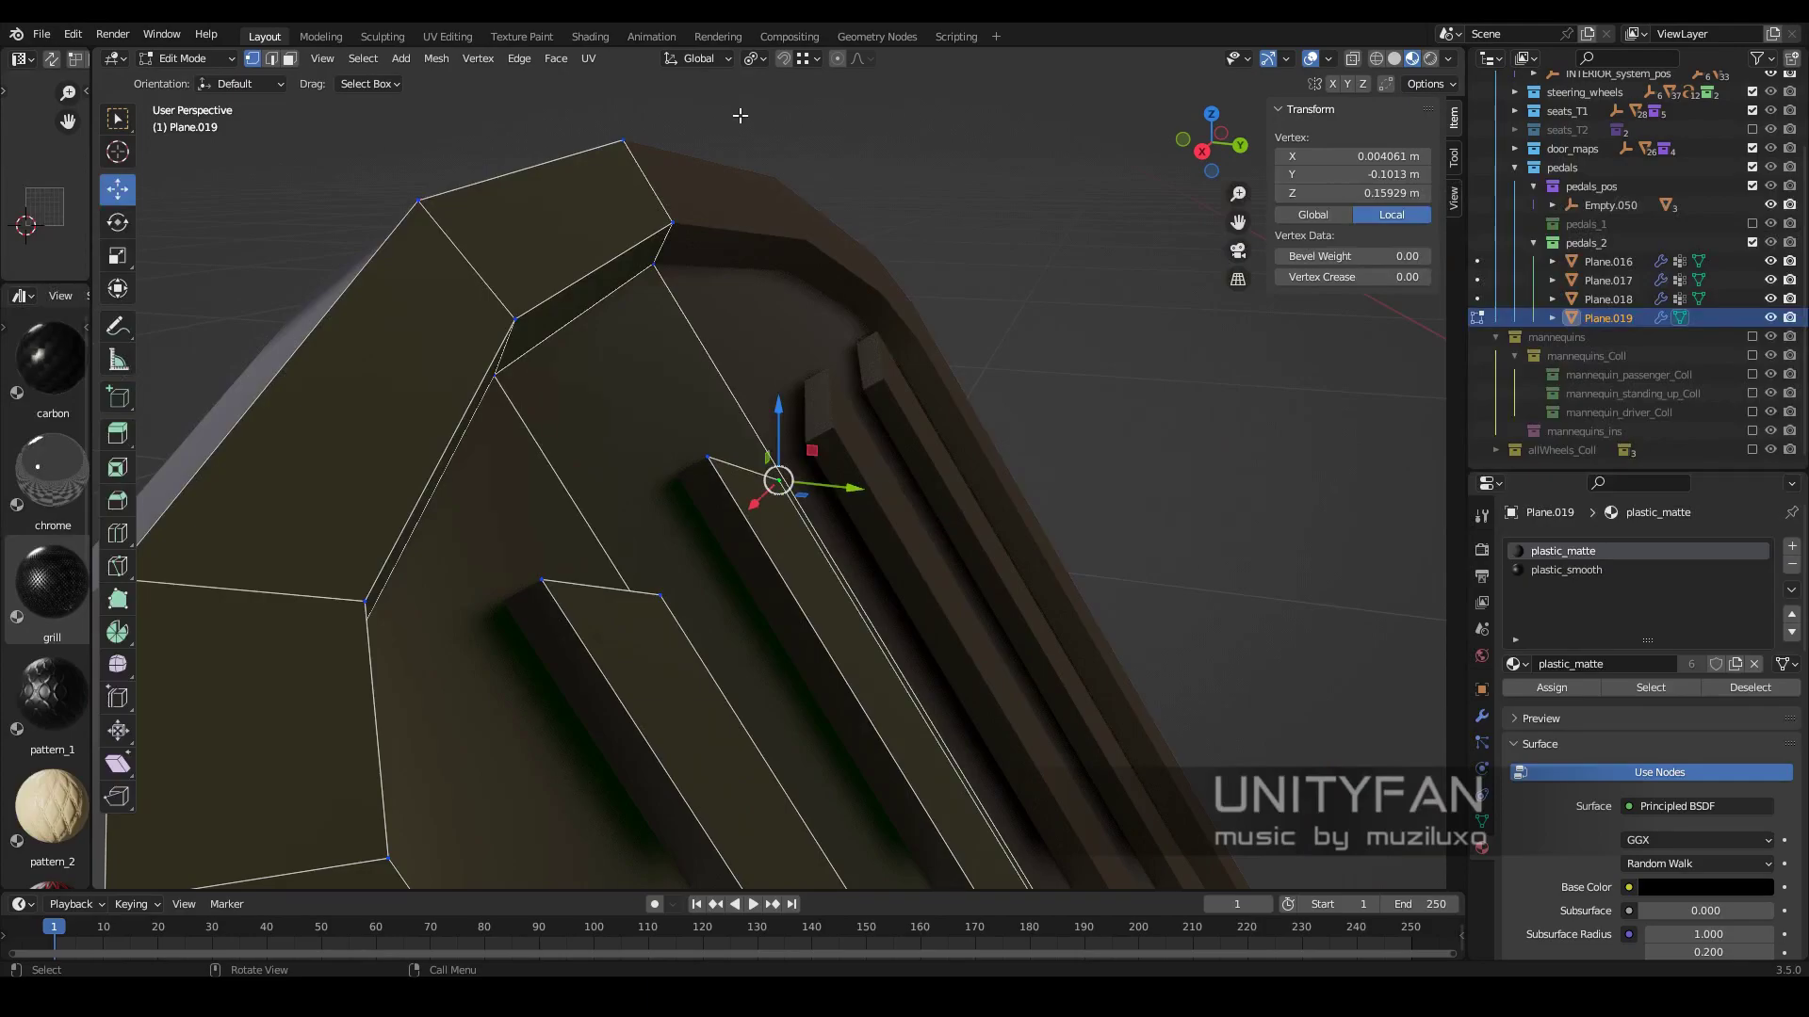
left_click(806, 425)
scroll(662, 528, "down", 3)
key("Tab")
- Select an edge loop on pedal arm Plane.018 and give it bevel weight 0.70
scroll(751, 527, "down", 4)
mouse_move(992, 388)
middle_mouse_down()
mouse_move(912, 460)
mouse_move(850, 477)
middle_mouse_up()
left_click(853, 541)
key("Tab")
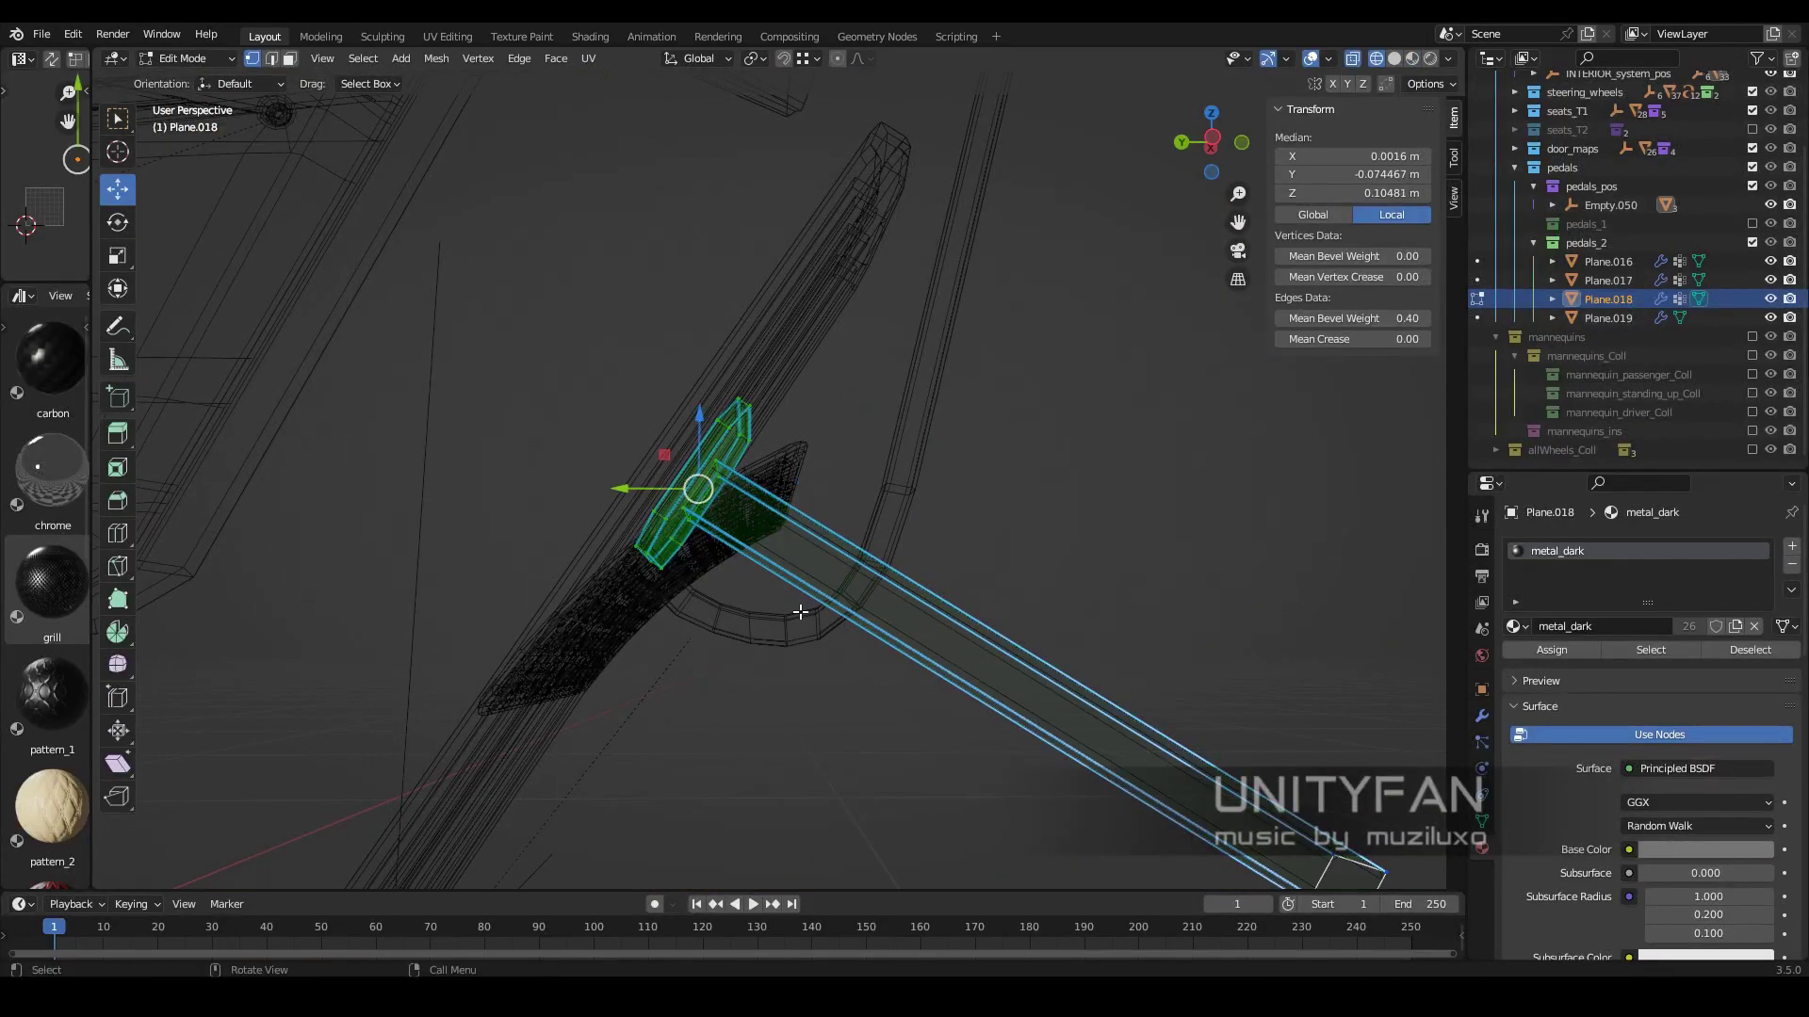
key("g")
right_click(640, 474)
mouse_move(639, 474)
middle_mouse_down()
mouse_move(806, 652)
mouse_move(869, 636)
middle_mouse_up()
scroll(869, 636, "up", 3)
left_click(272, 59)
left_click(527, 449, "alt")
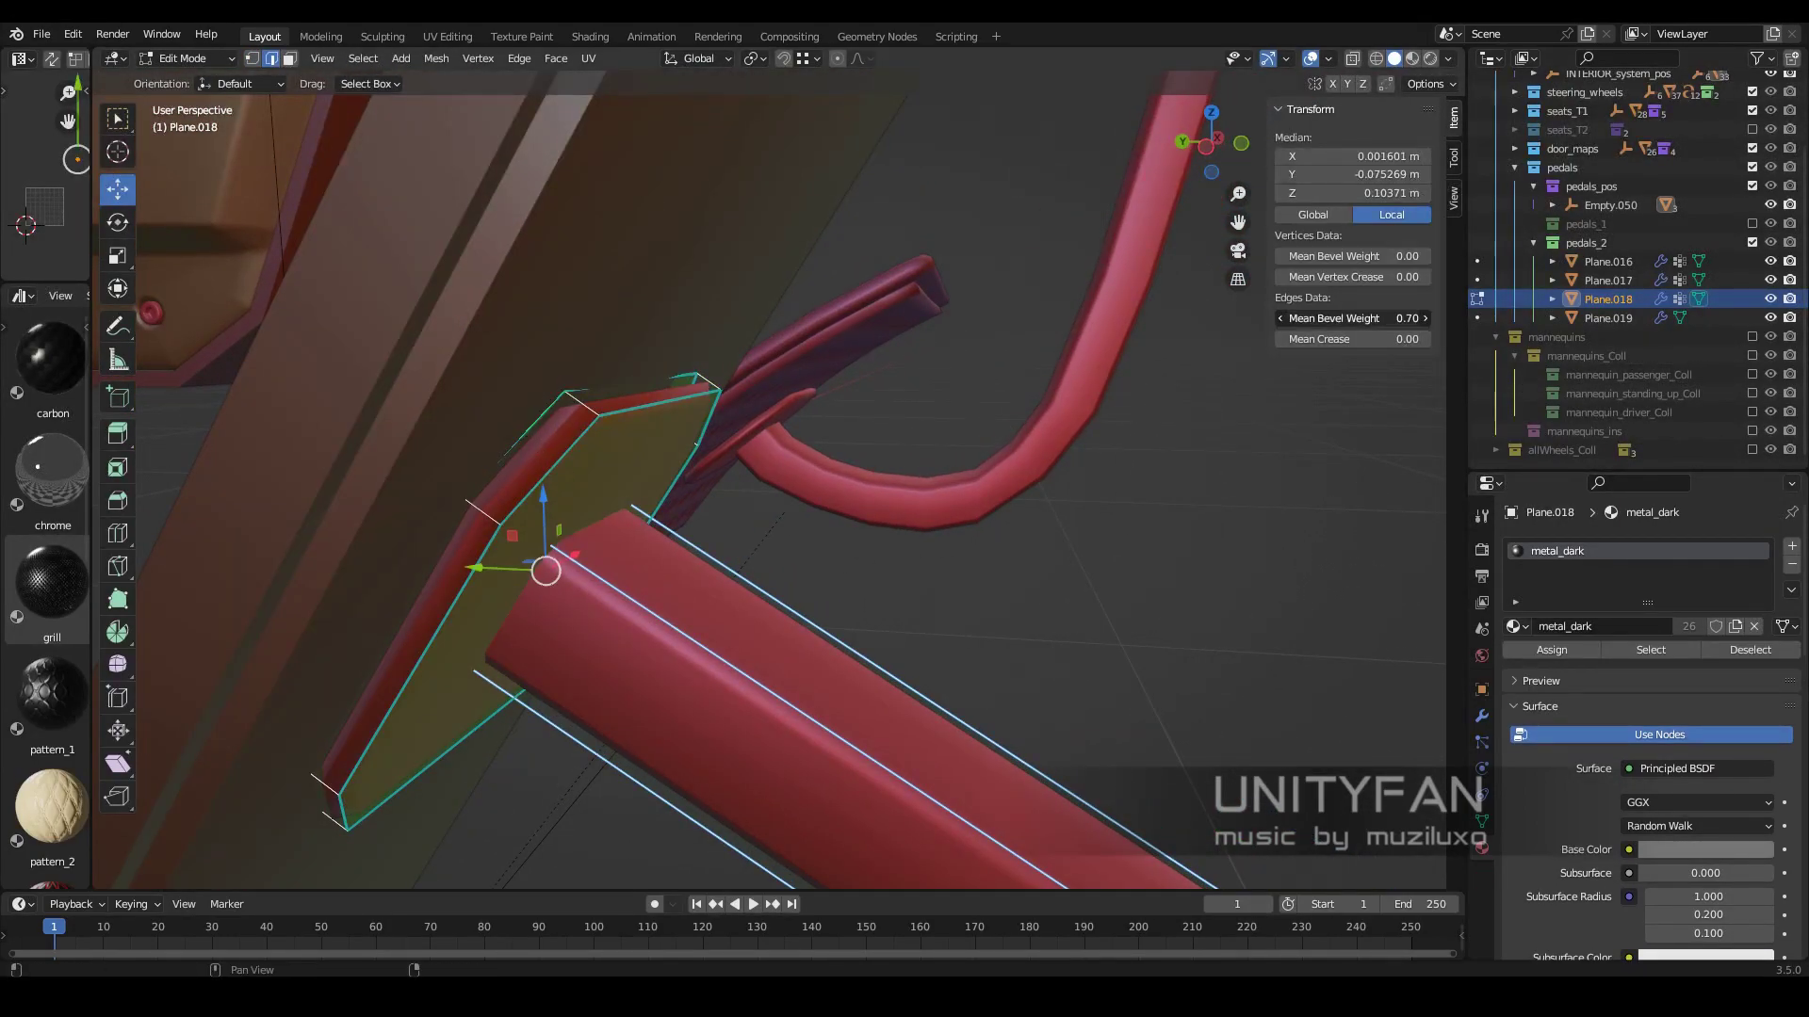
key("Tab")
- Select the right pedal, Plane.019, viewed from the front
mouse_move(704, 466)
middle_mouse_down()
mouse_move(670, 495)
mouse_move(878, 601)
mouse_move(899, 580)
mouse_move(884, 618)
mouse_move(819, 472)
middle_mouse_up()
left_click(899, 581)
left_click(622, 528)
left_click(976, 679)
- Move Plane.015's selected vertices in a see-through right-side view
key("Tab")
key("g")
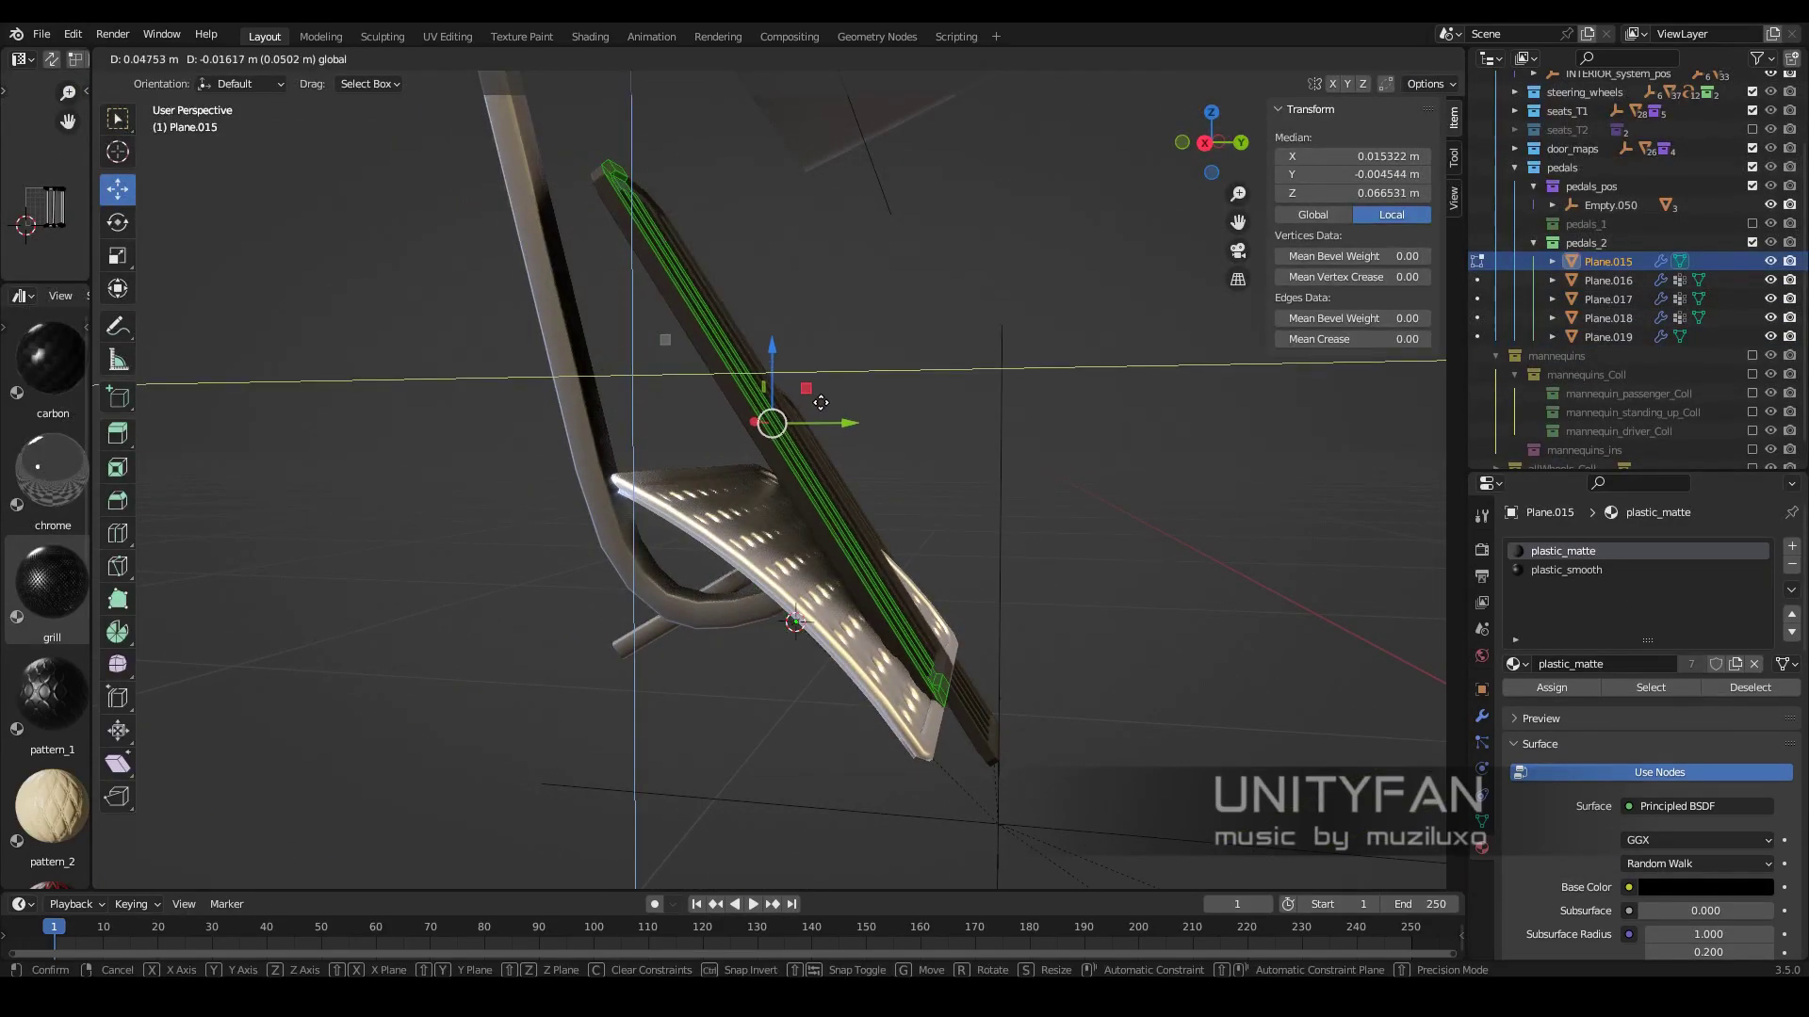
left_click(656, 504)
mouse_move(656, 504)
middle_mouse_down()
mouse_move(716, 396)
mouse_move(754, 528)
mouse_move(797, 586)
mouse_move(824, 462)
middle_mouse_up()
key("1")
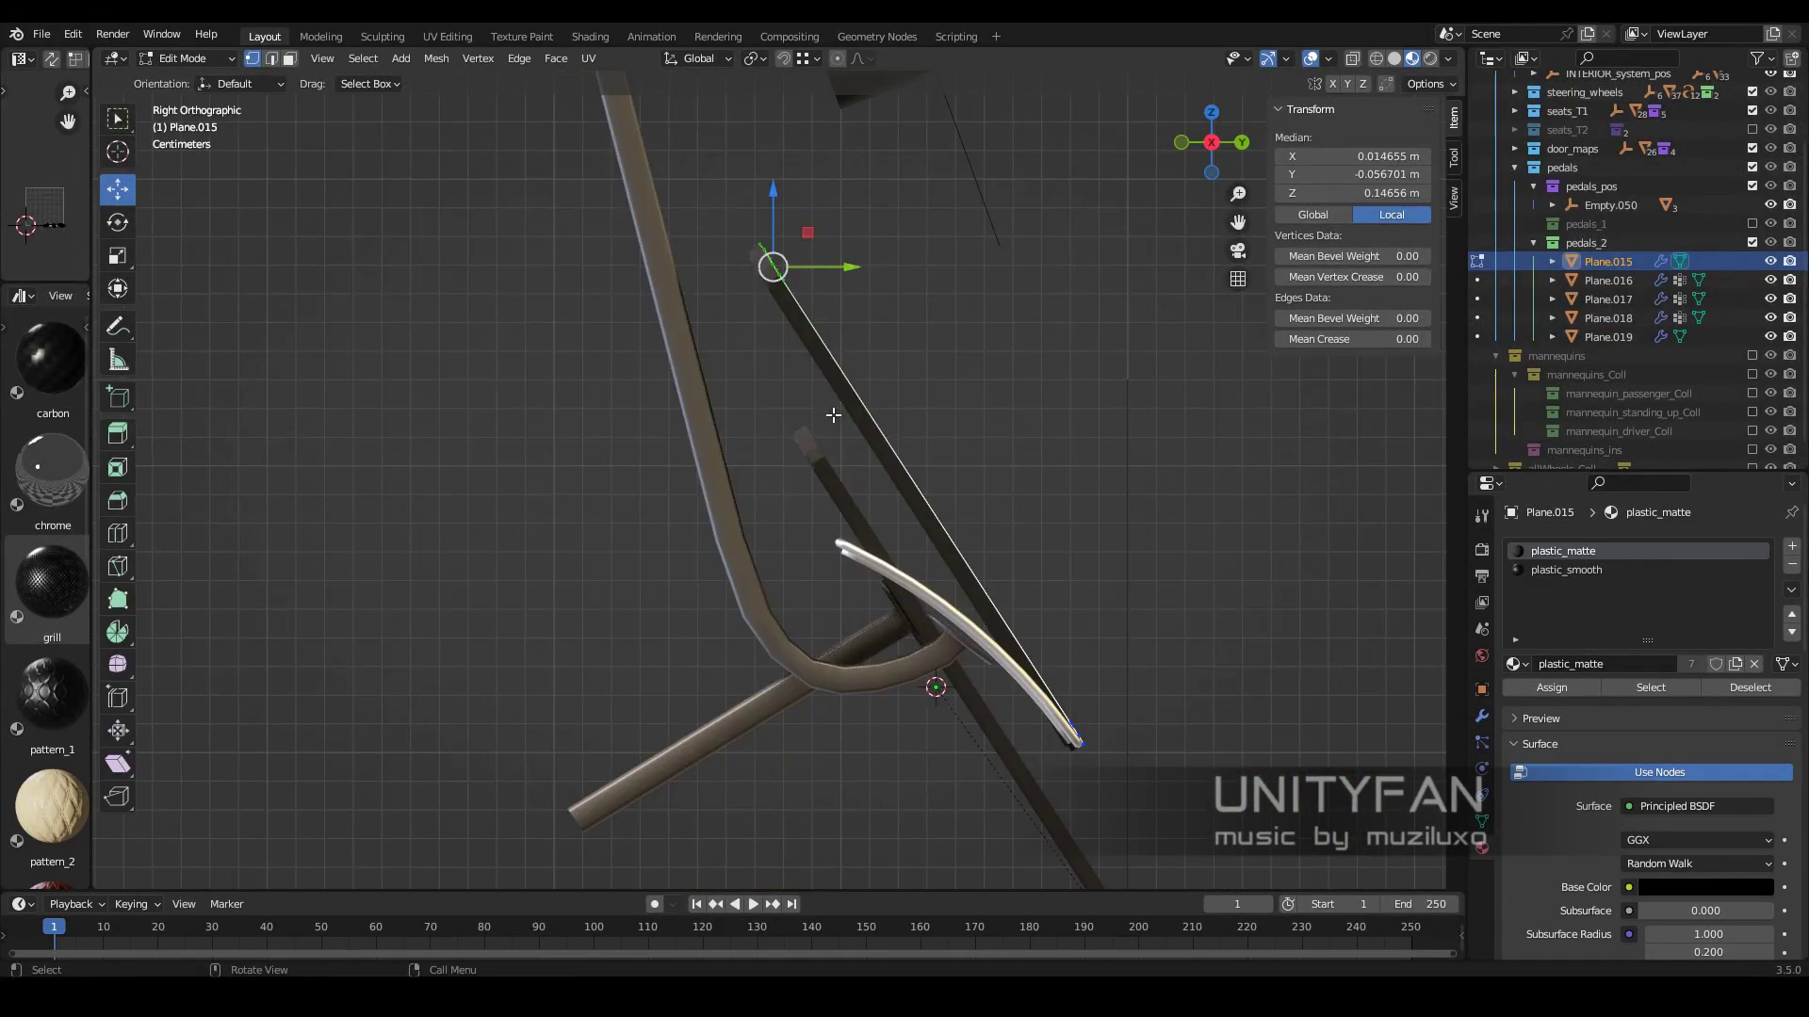
scroll(809, 242, "up", 2)
key("shift+z")
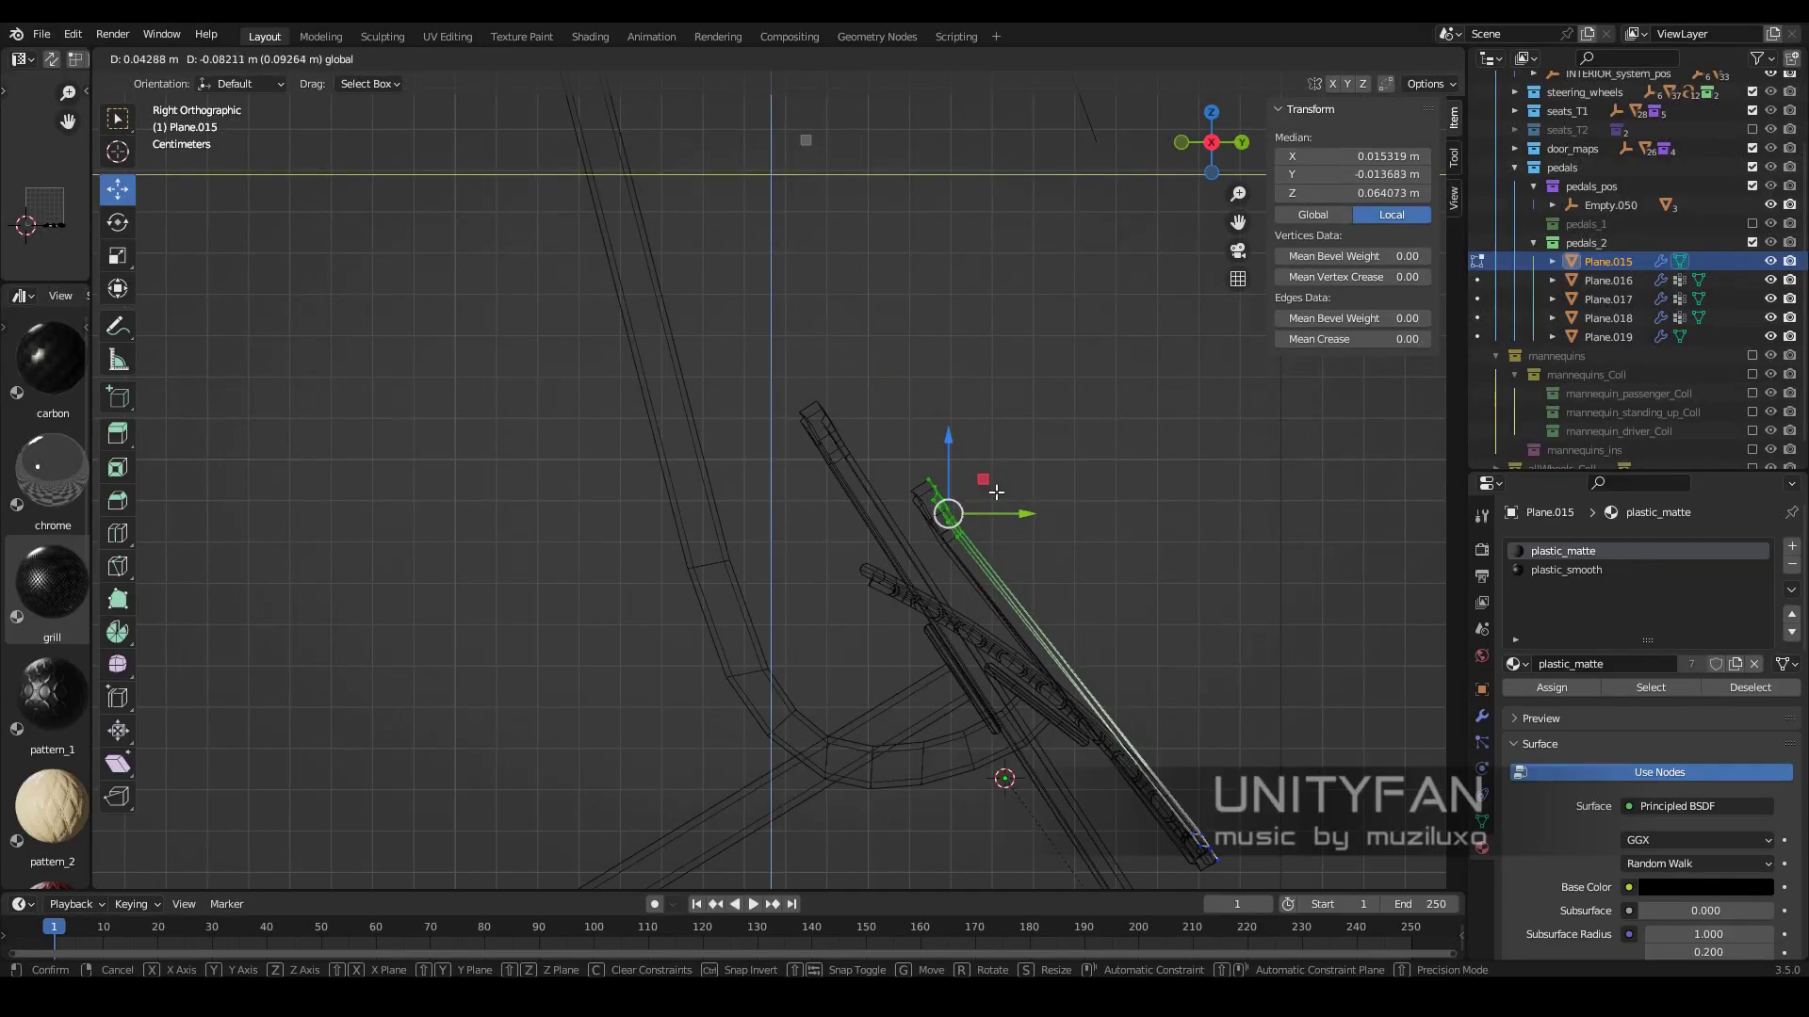
left_click(995, 492)
scroll(951, 424, "up", 1)
- Move the vertices again, including the end vertex, to fit the pedal
key("g")
left_click(902, 362)
scroll(886, 528, "down", 1)
key("shift+z")
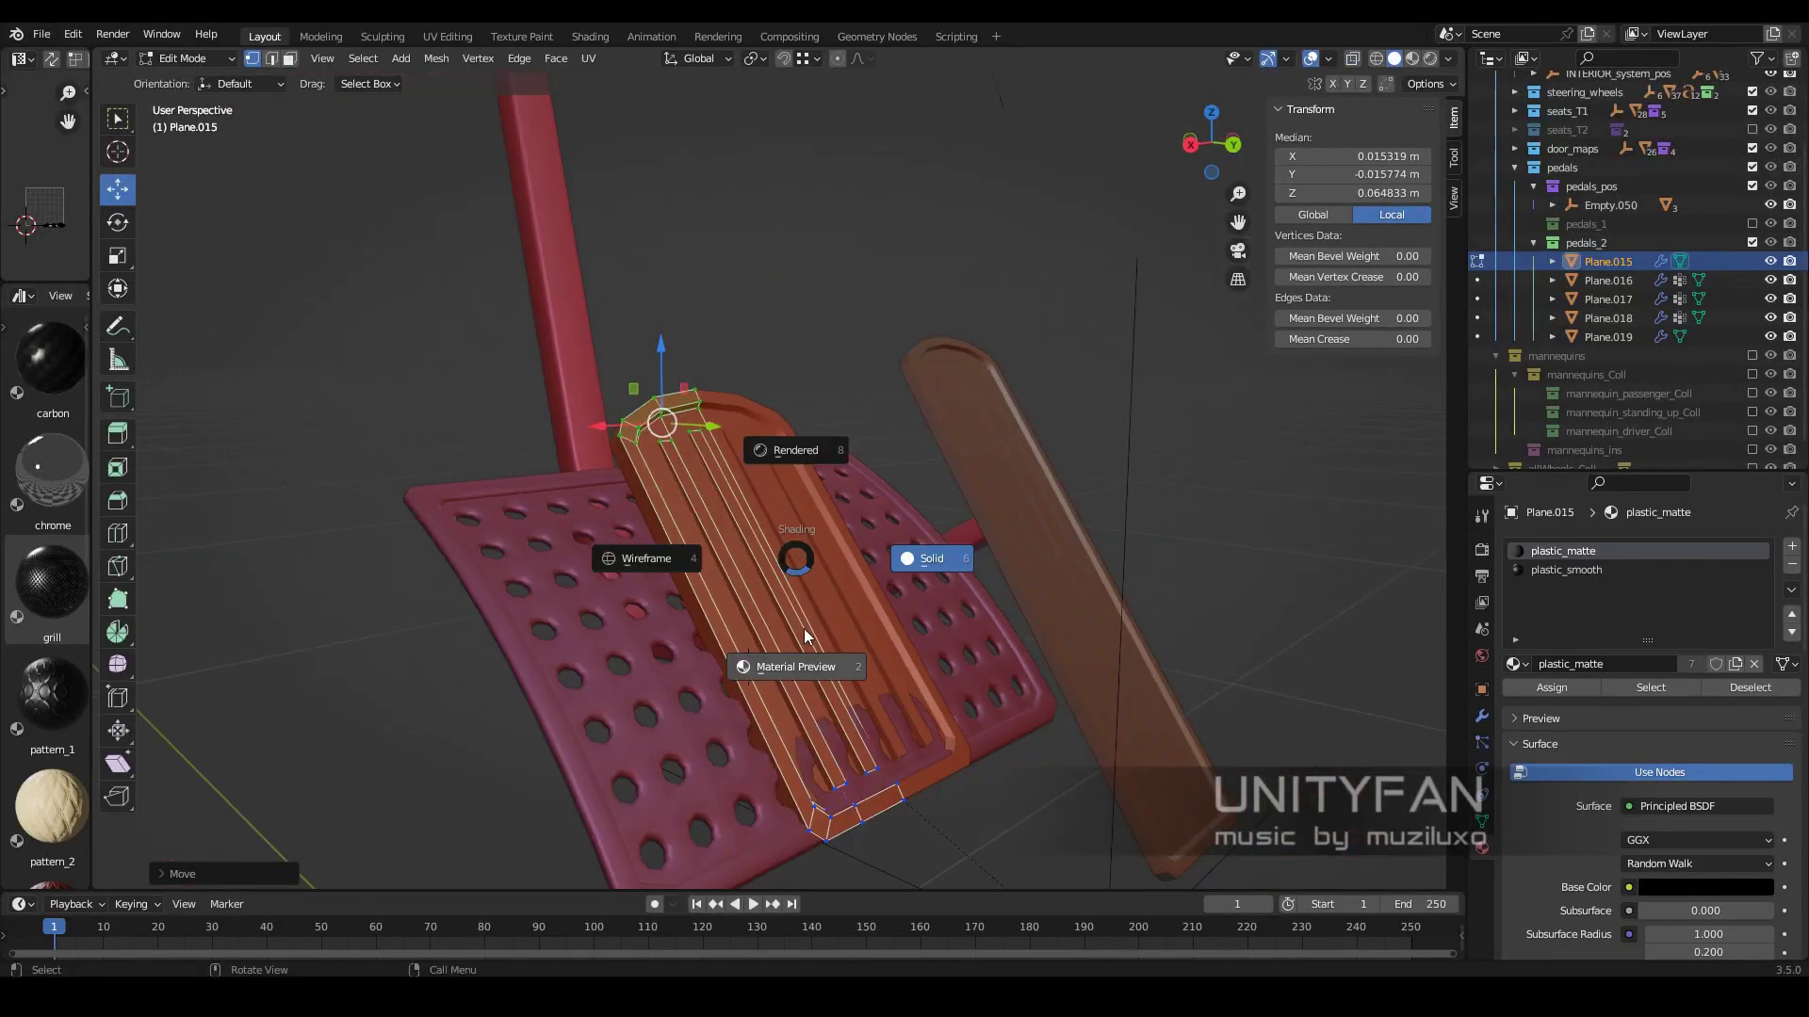
scroll(1037, 716, "up", 1)
left_click(1110, 755, "shift")
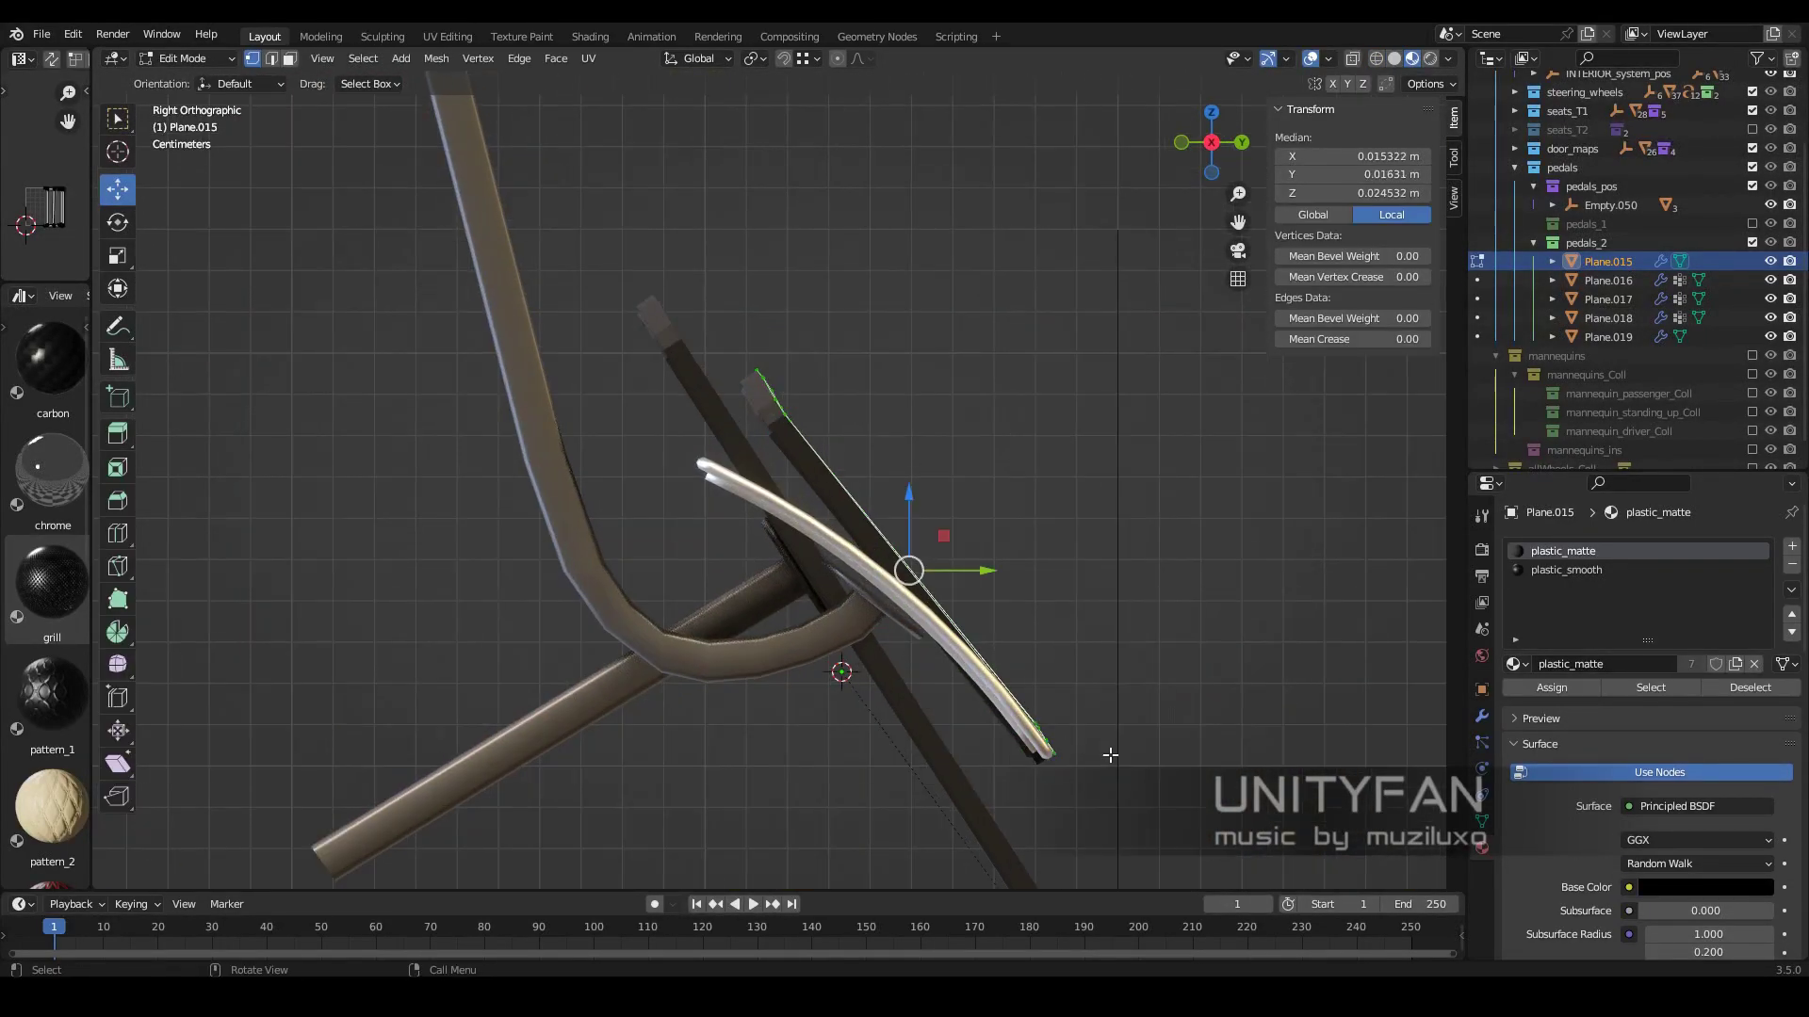
left_click(925, 573)
- Reposition the vertices in wireframe and check the result in material preview
middle_click_drag(925, 573, 790, 586)
key("shift+z")
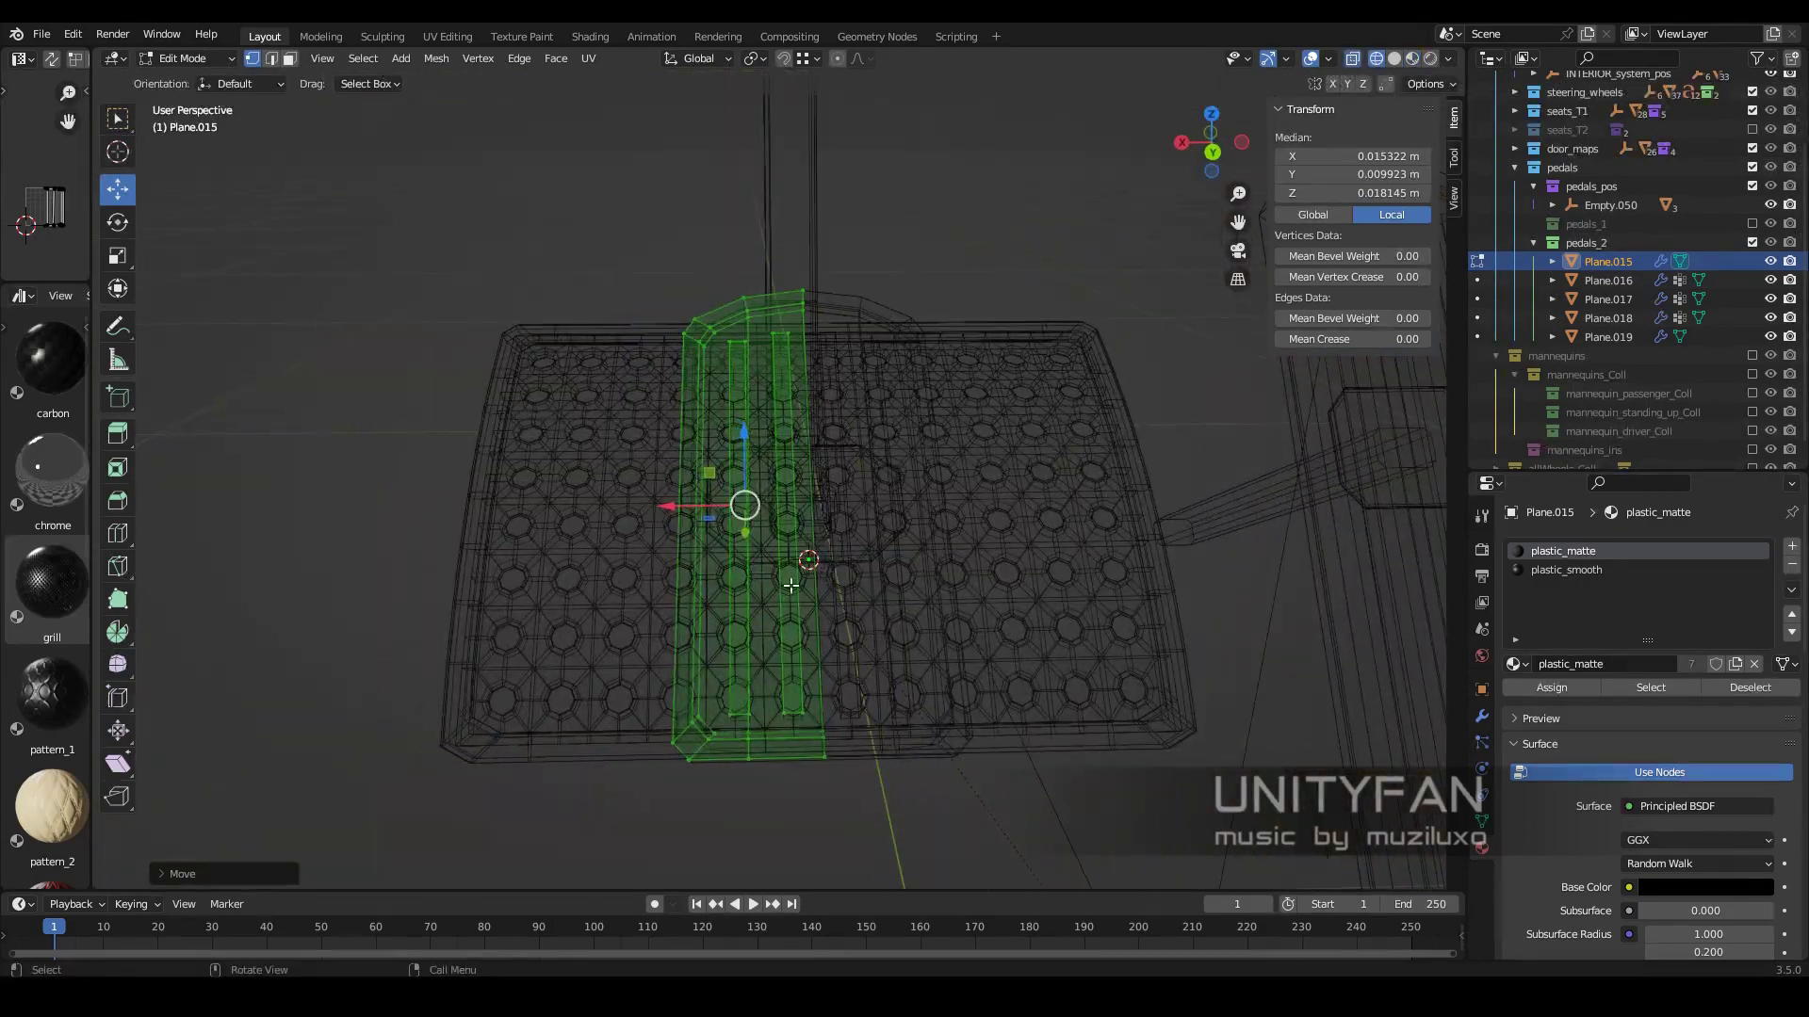
left_click(552, 529)
key("shift+z")
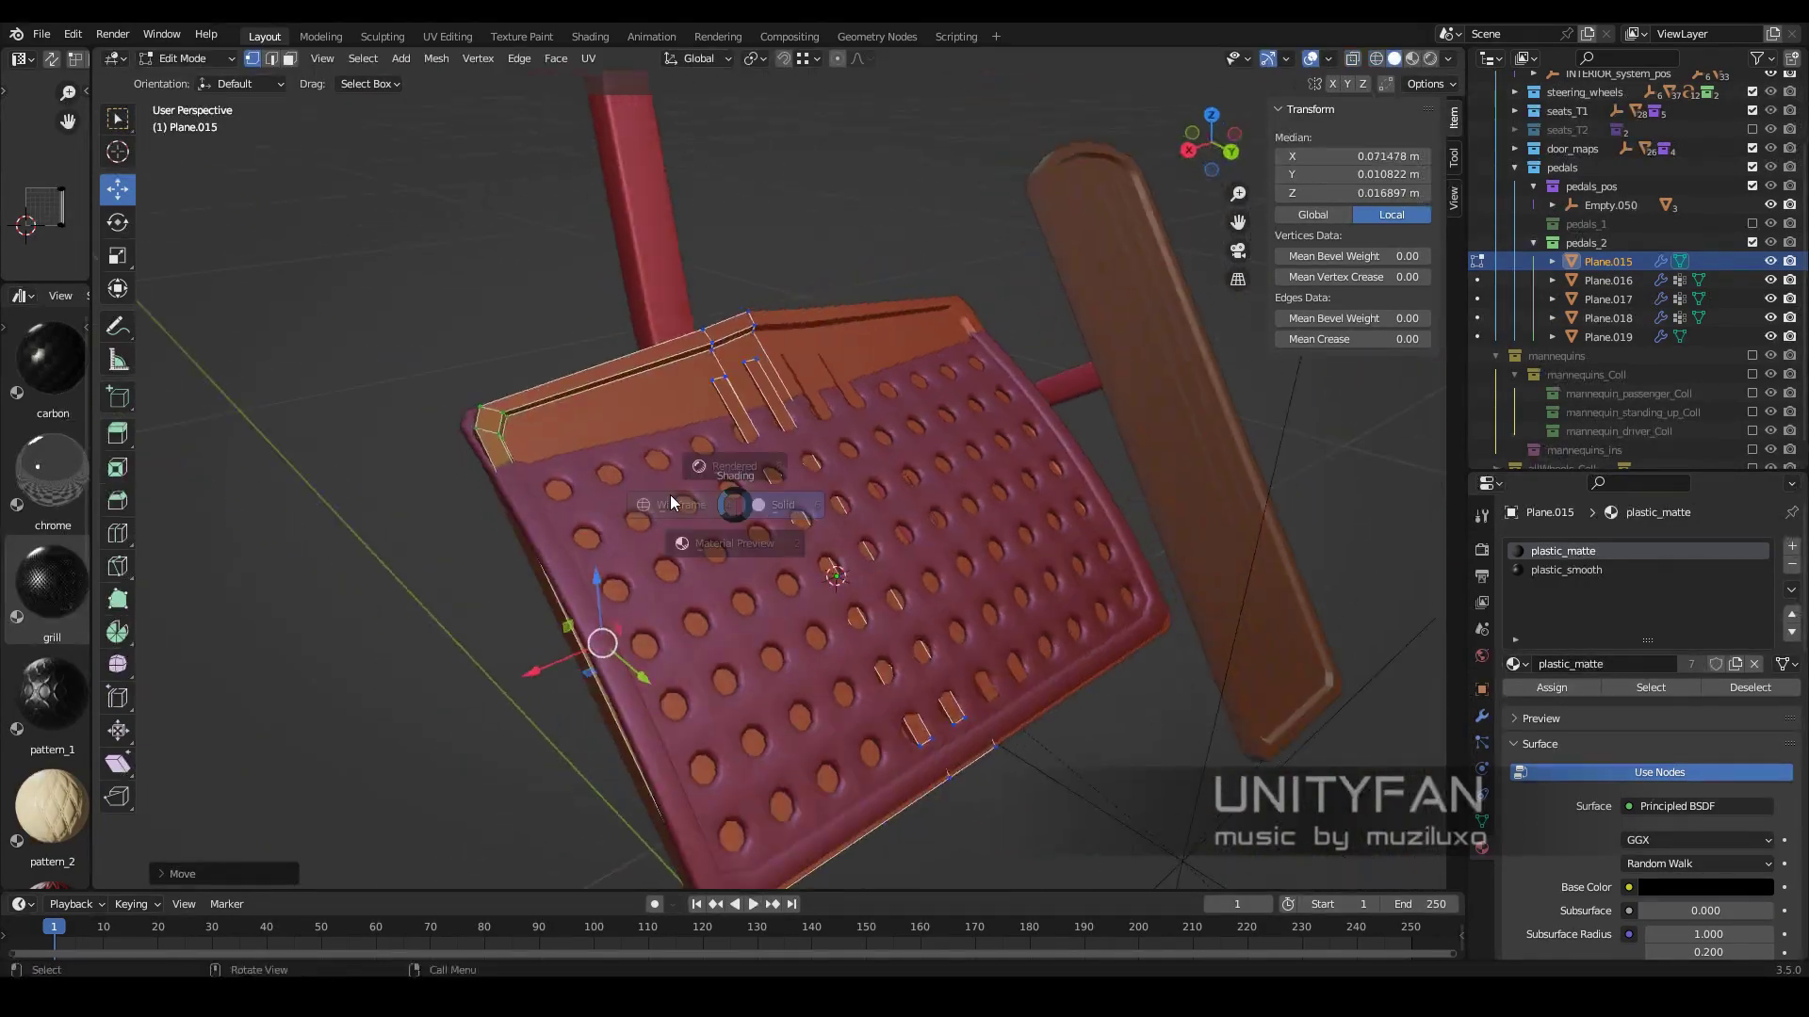
key("shift+z")
middle_click_drag(715, 445, 798, 619)
- Select a rim edge and compare shading modes from the right side
left_click(593, 565, "shift")
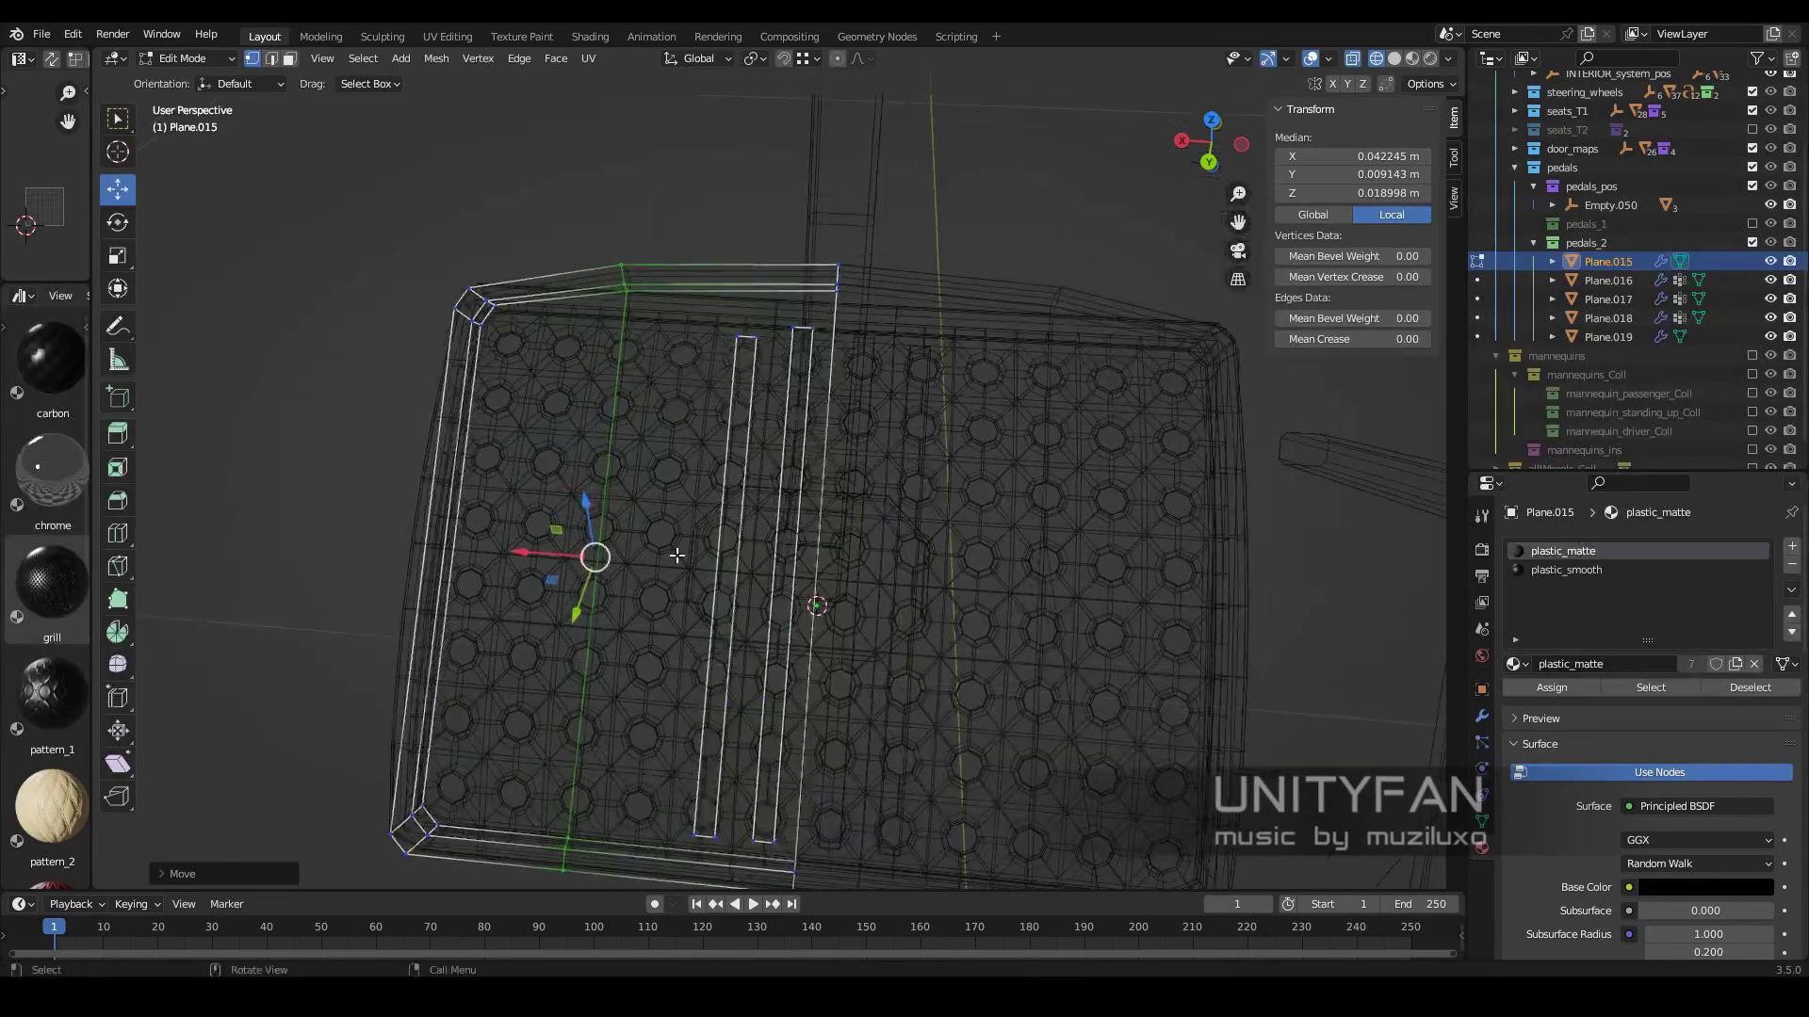
mouse_move(593, 566)
middle_mouse_down()
mouse_move(751, 320)
mouse_move(915, 579)
middle_mouse_up()
key("KP_3")
scroll(916, 578, "up", 3)
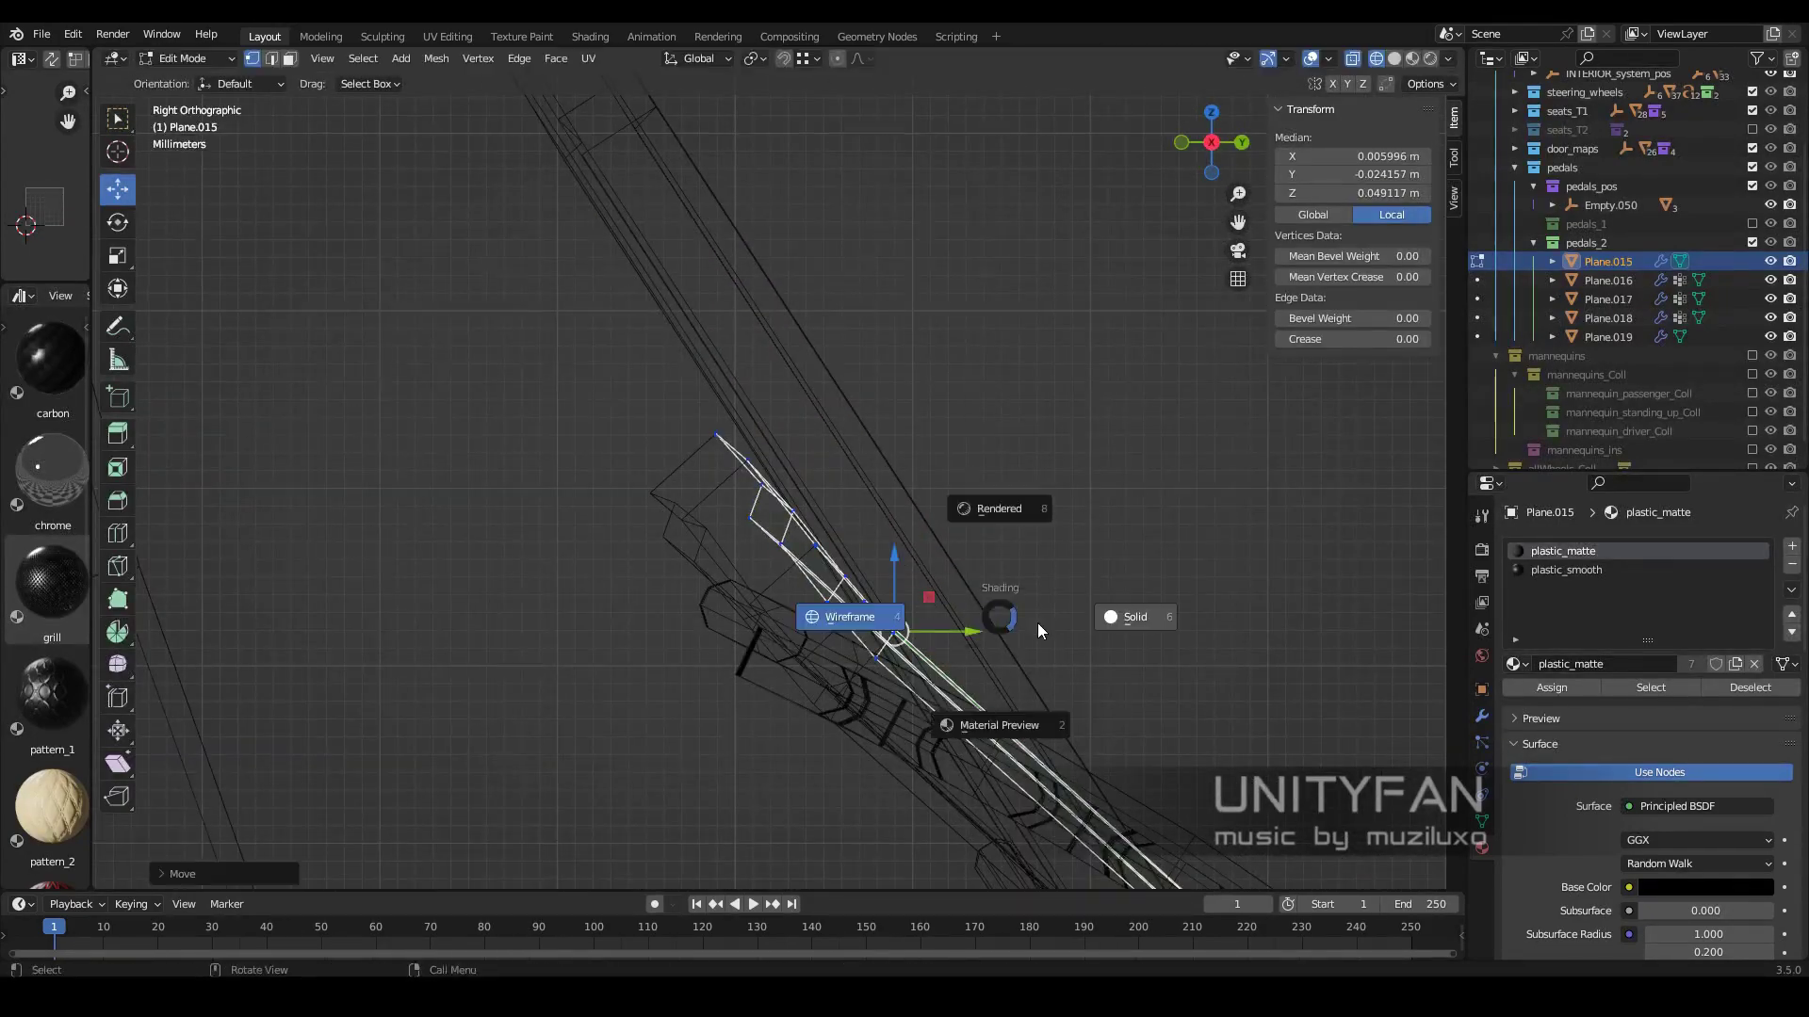
left_click(1038, 629)
key("z")
left_click(848, 754)
mouse_move(848, 754)
middle_mouse_down()
mouse_move(714, 509)
mouse_move(791, 487)
middle_mouse_up()
key("z")
- Select rim elements and move a rim vertex into place
left_click(836, 562)
left_click(713, 508)
left_click(791, 487)
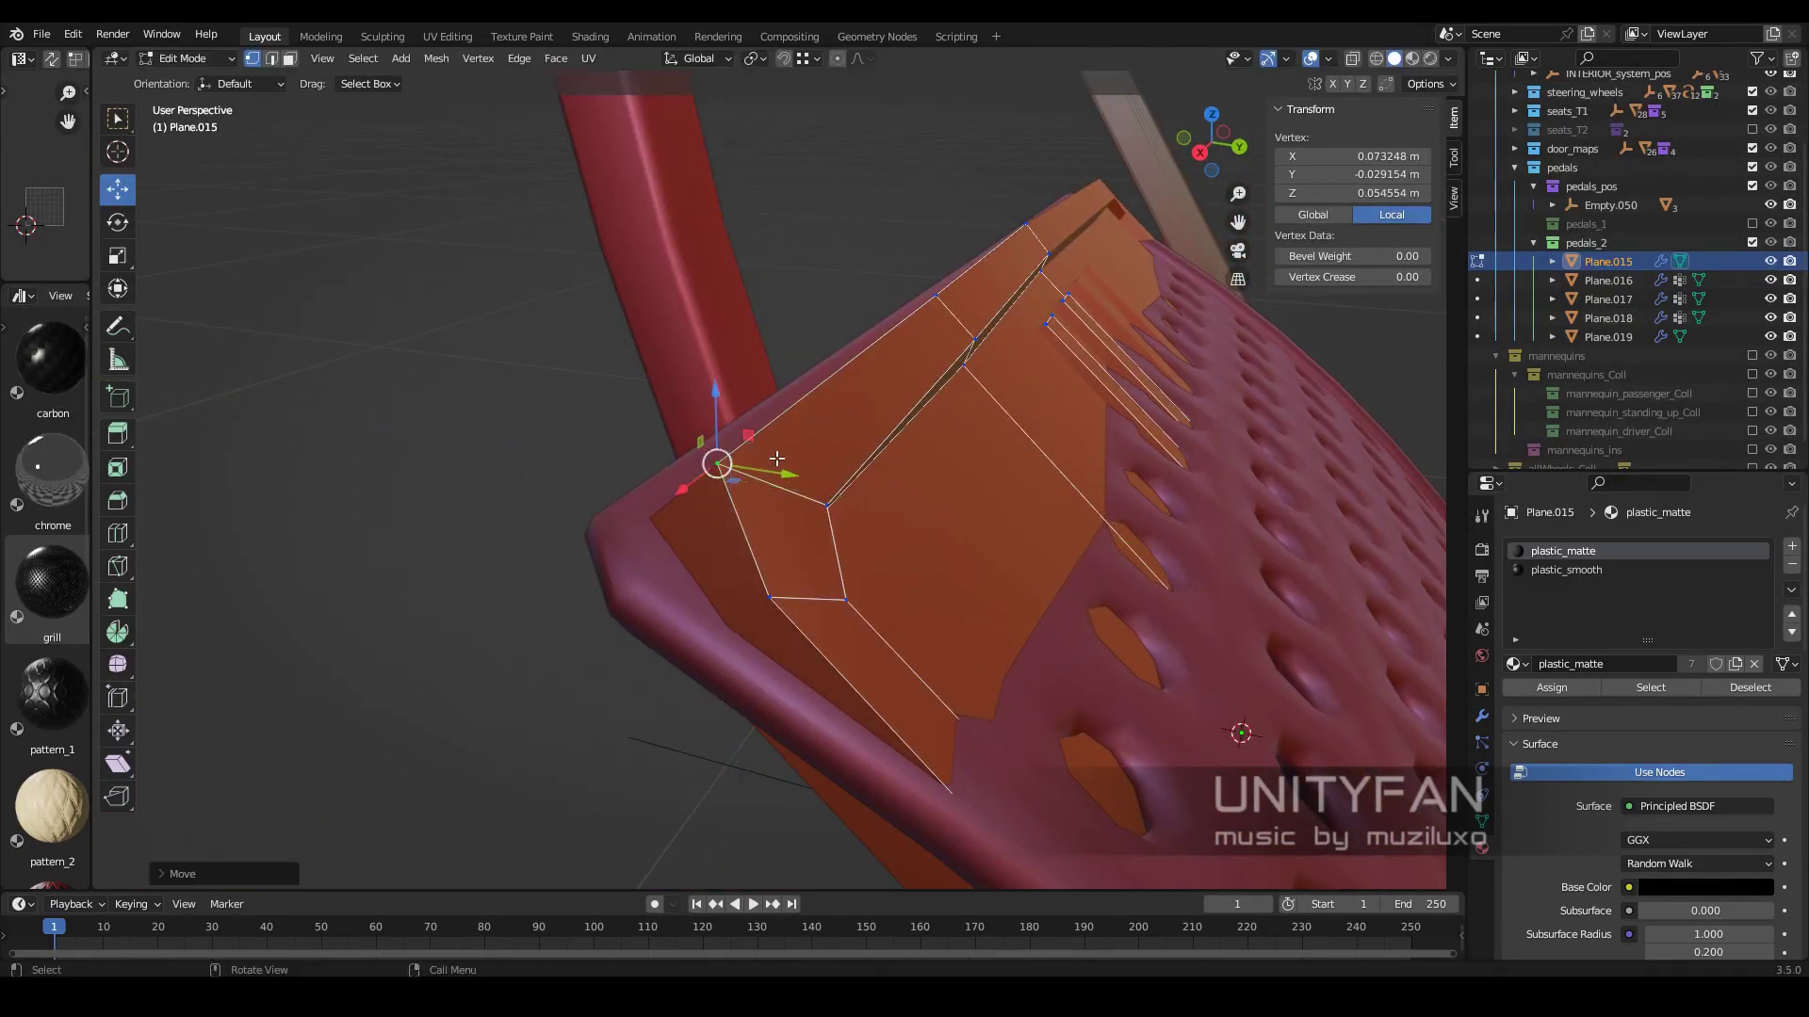
mouse_move(674, 464)
middle_mouse_down()
mouse_move(665, 514)
mouse_move(829, 510)
mouse_move(1025, 581)
mouse_move(789, 562)
mouse_move(897, 676)
mouse_move(1032, 622)
middle_mouse_up()
key("shift+z")
left_click(860, 517)
left_click(786, 510)
key("shift+z")
scroll(936, 597, "down", 5)
- Cut a new edge loop across the perforated pedal plate
key("shift+z")
left_click(812, 641)
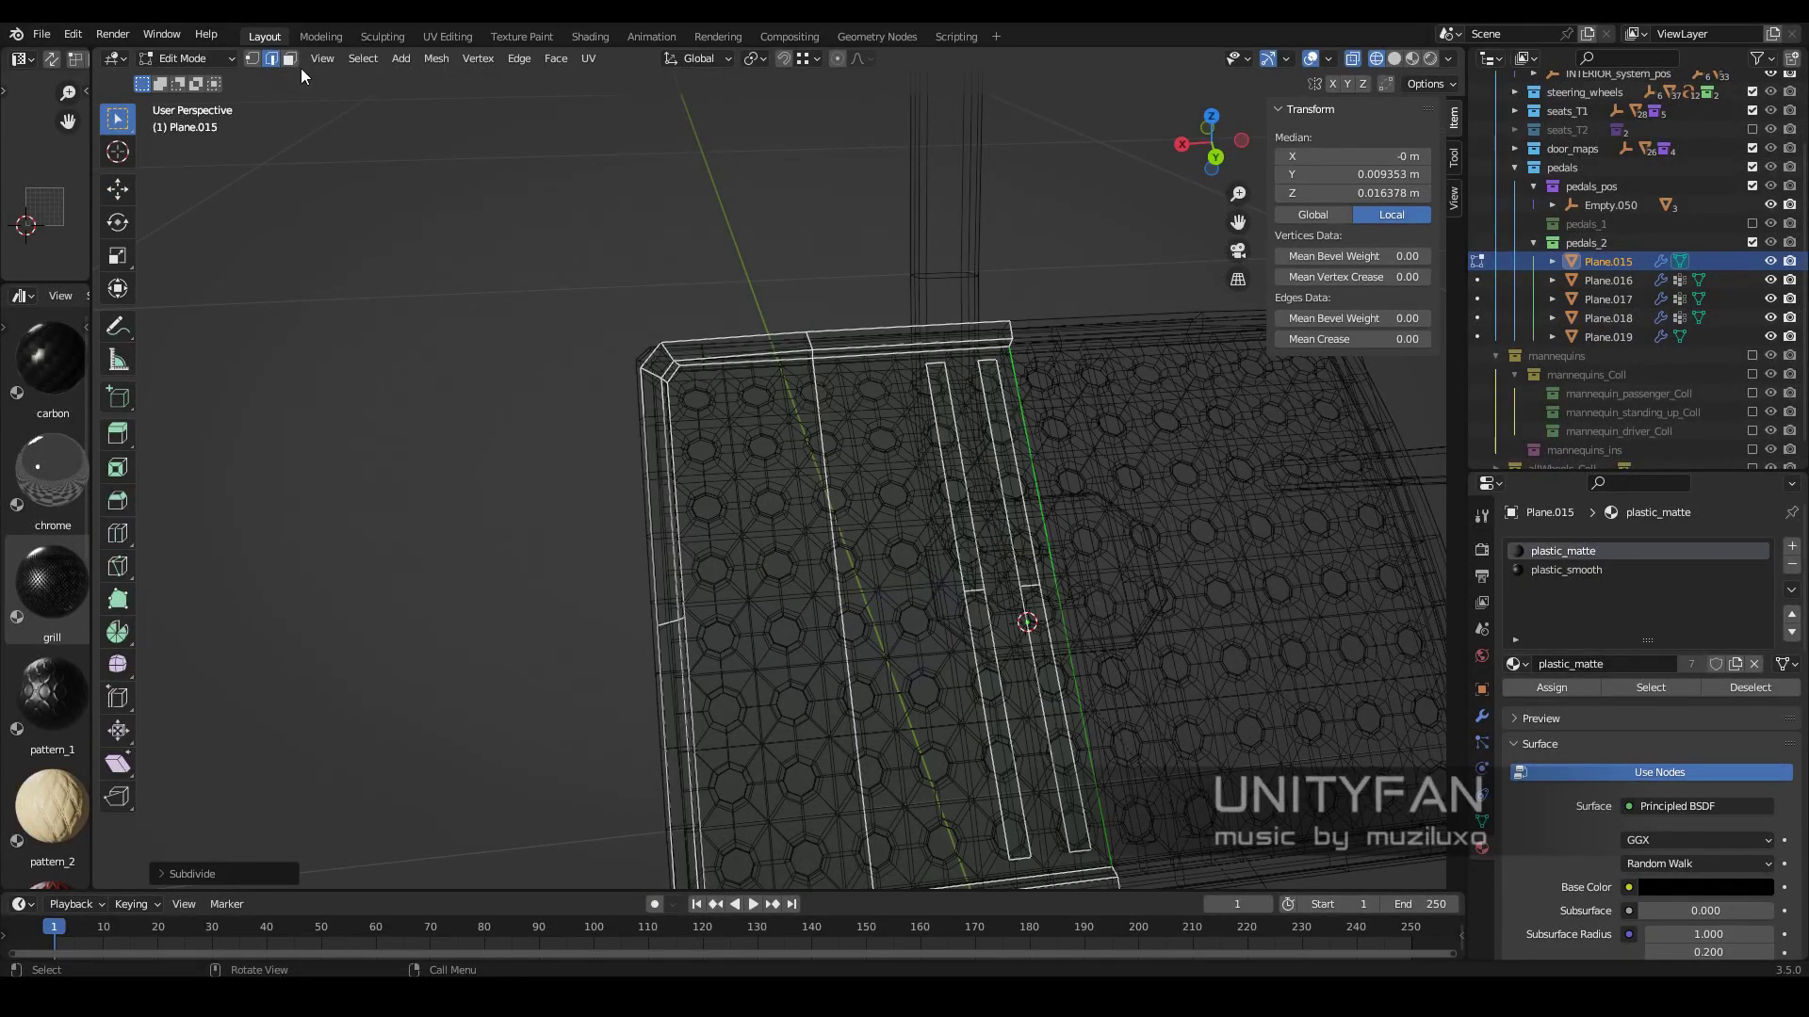
mouse_move(768, 685)
middle_mouse_down()
mouse_move(788, 597)
mouse_move(799, 606)
middle_mouse_up()
scroll(788, 597, "up", 5)
scroll(789, 616, "up", 3)
key("shift+space")
key("g")
scroll(734, 473, "up", 2)
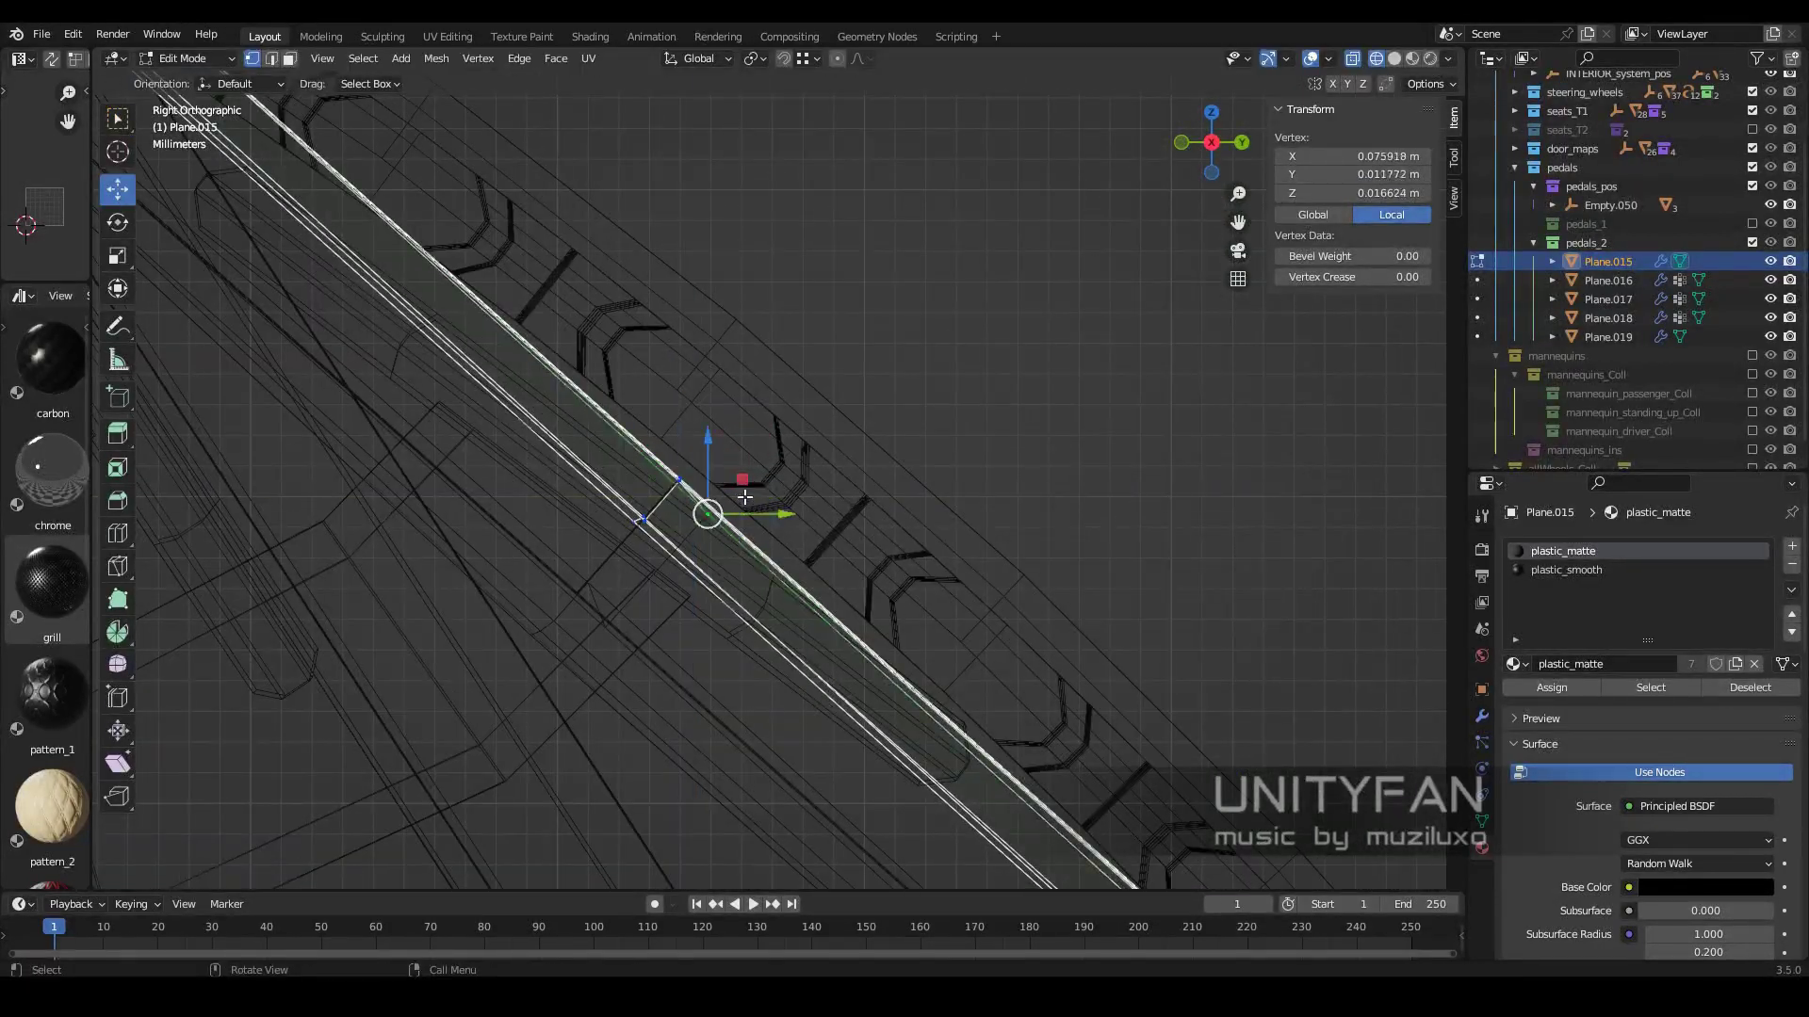
- Slide the new loop's vertex along the pedal surface
middle_click_drag(744, 497, 785, 523)
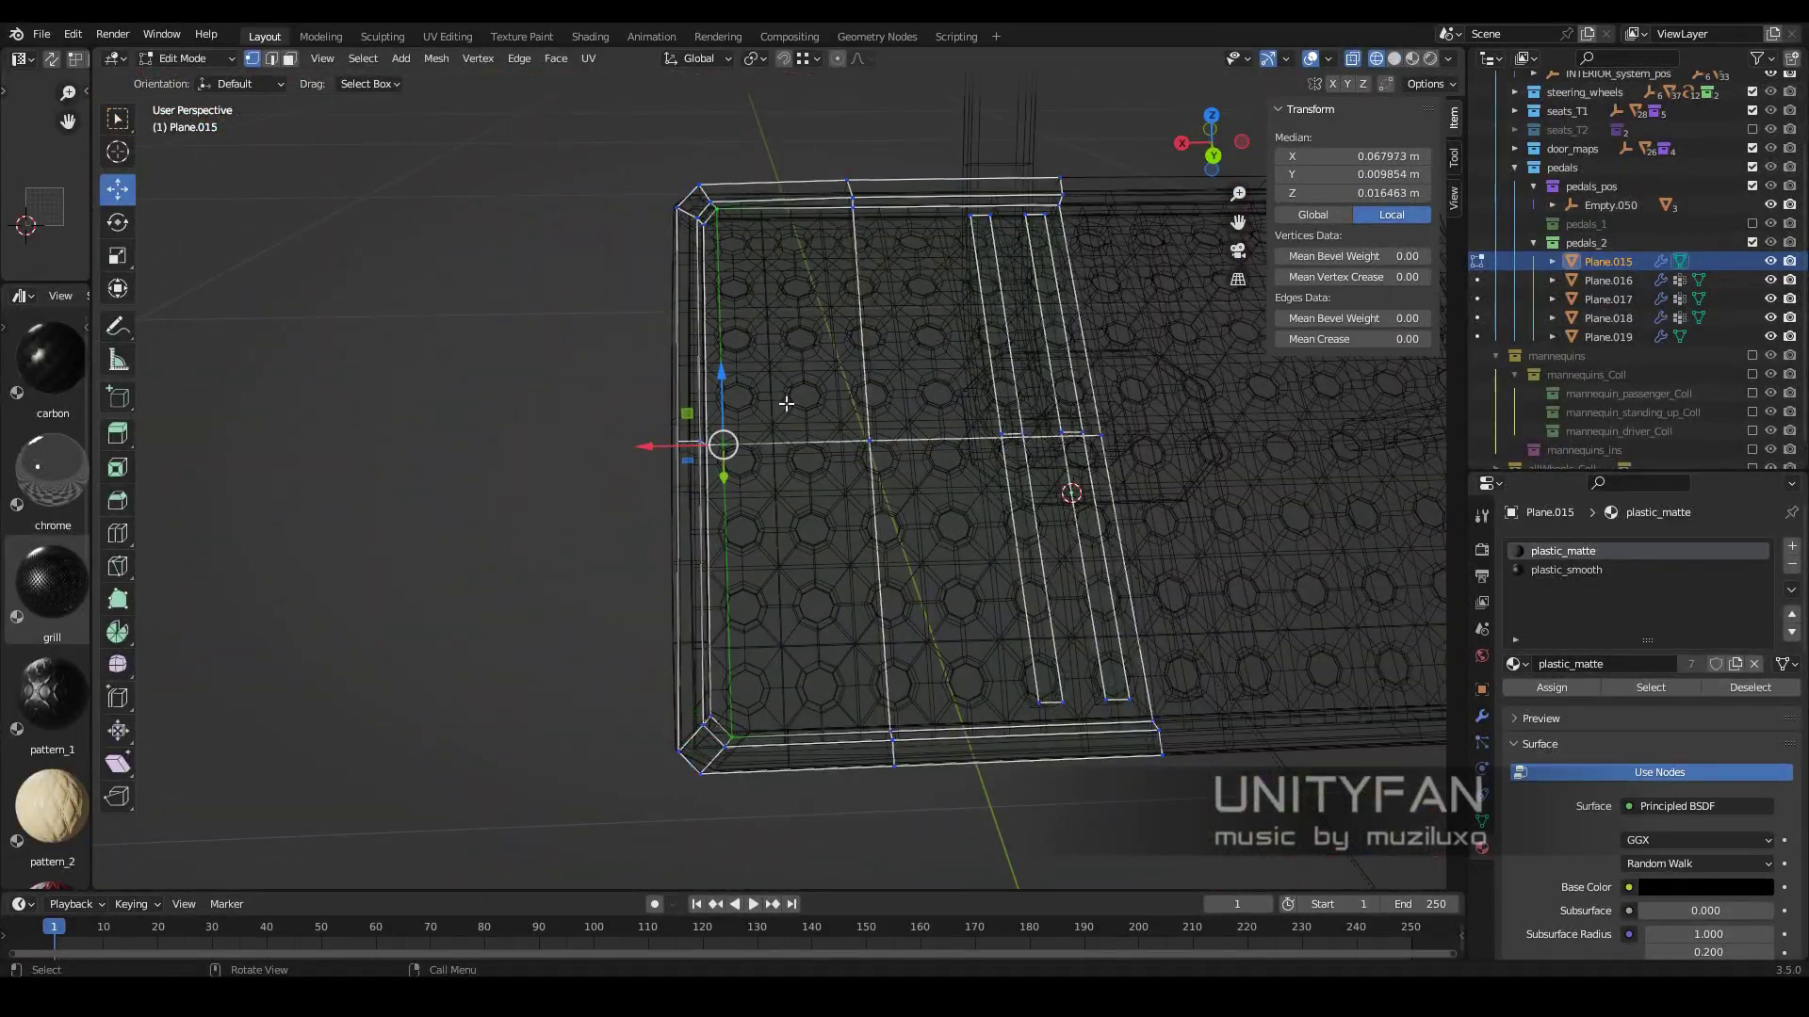
middle_click_drag(787, 403, 716, 443)
key("shift+space")
key("g")
scroll(977, 339, "up", 5)
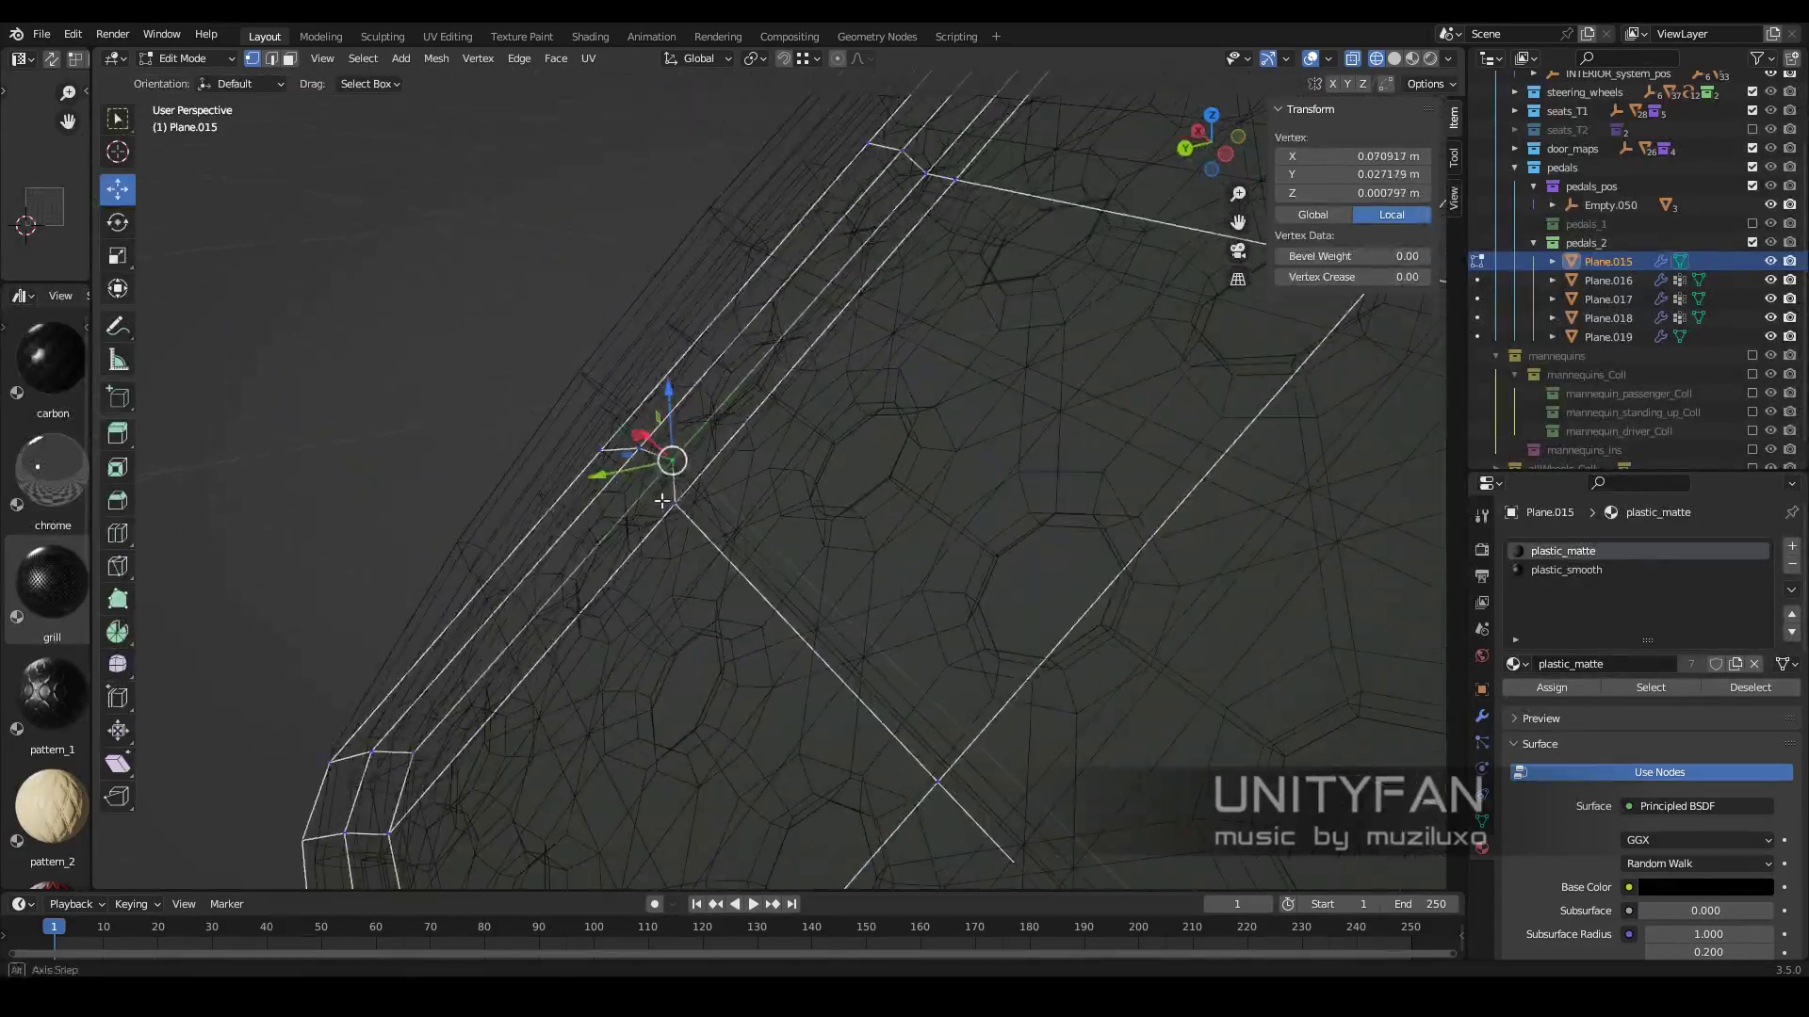
scroll(687, 513, "up", 3)
mouse_move(624, 458)
left_mouse_down()
mouse_move(503, 417)
mouse_move(771, 533)
mouse_move(684, 421)
left_mouse_up()
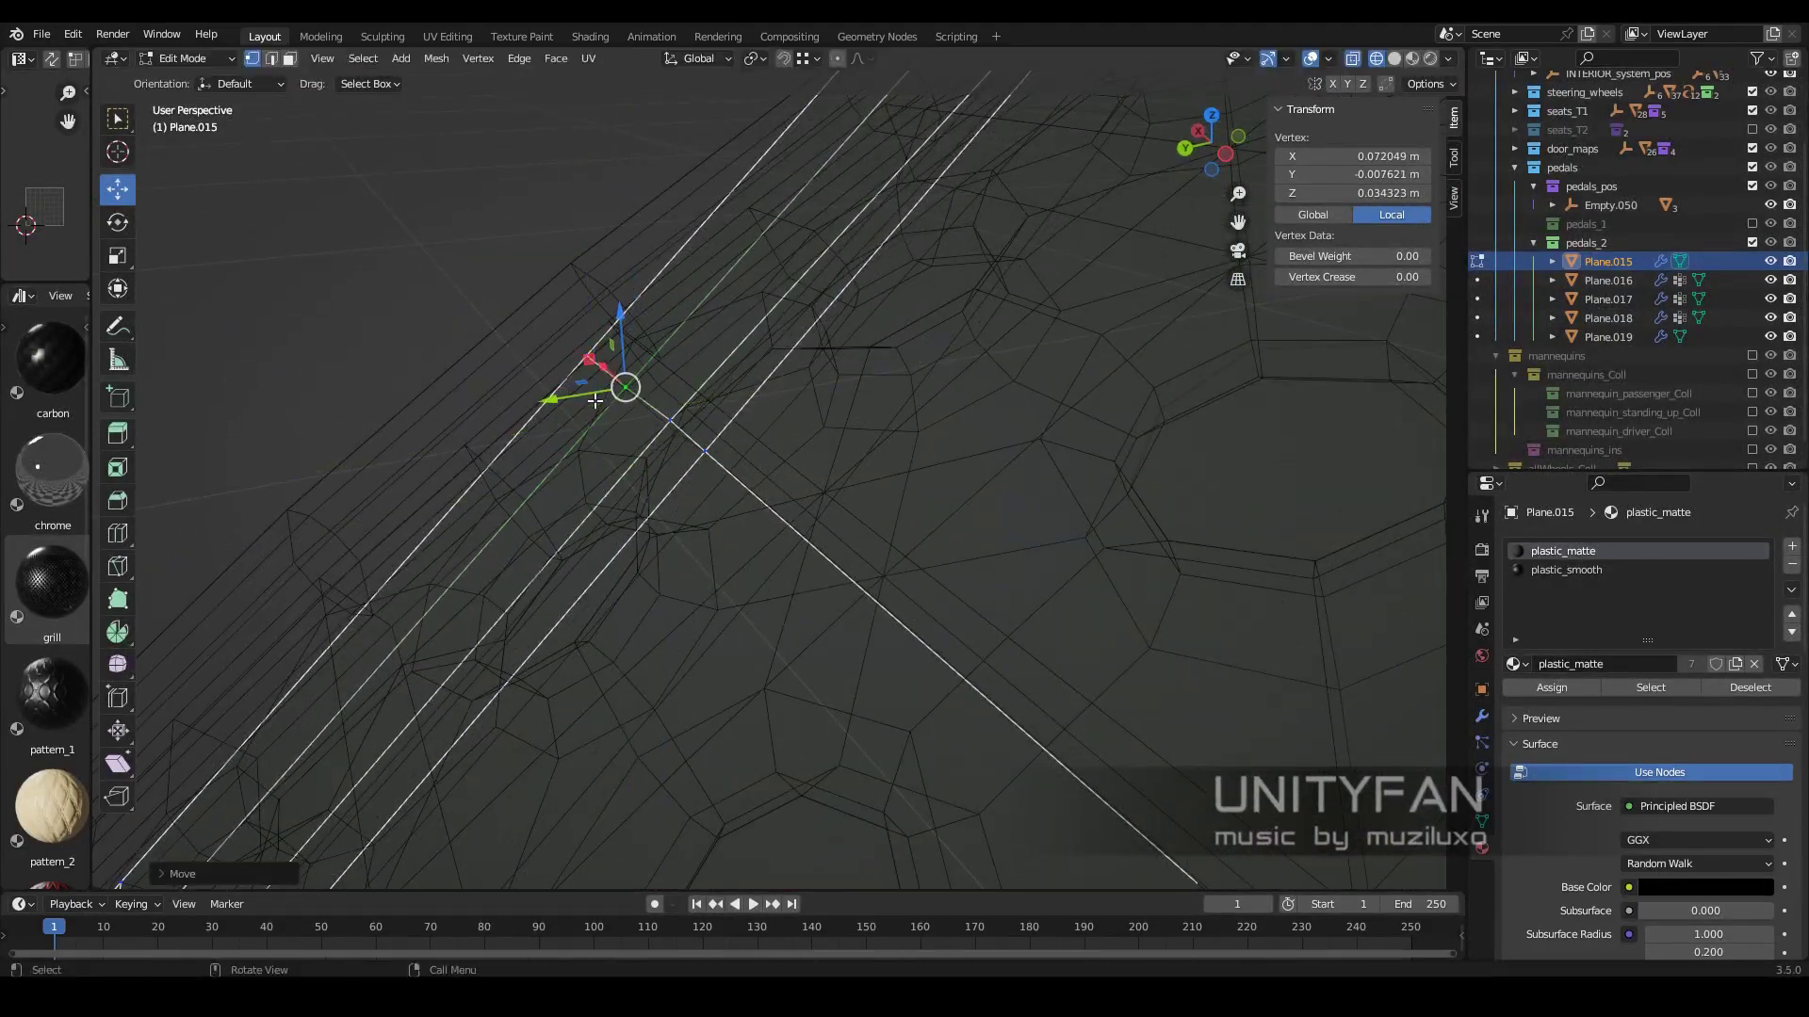
scroll(594, 401, "down", 5)
- Add another edge loop across the plate and move its vertices into place
key("shift+space")
key("c")
left_click(899, 465)
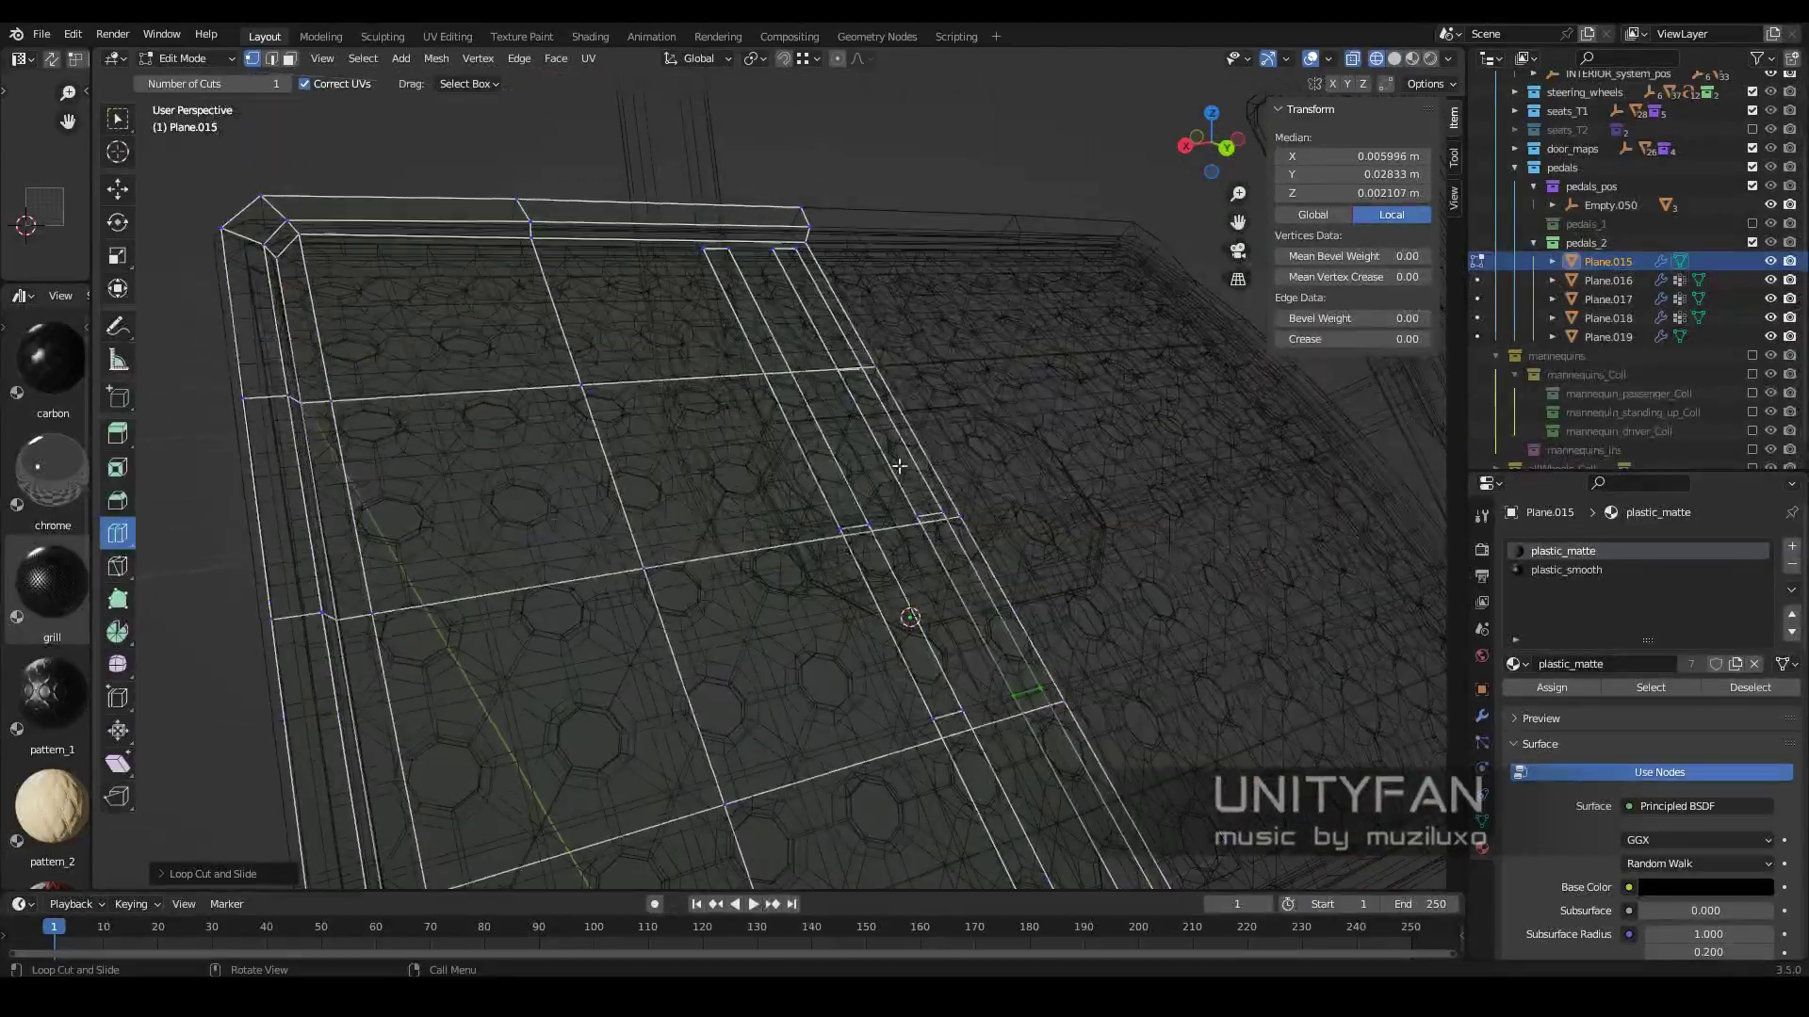
key("shift+space")
key("g")
scroll(603, 377, "up", 3)
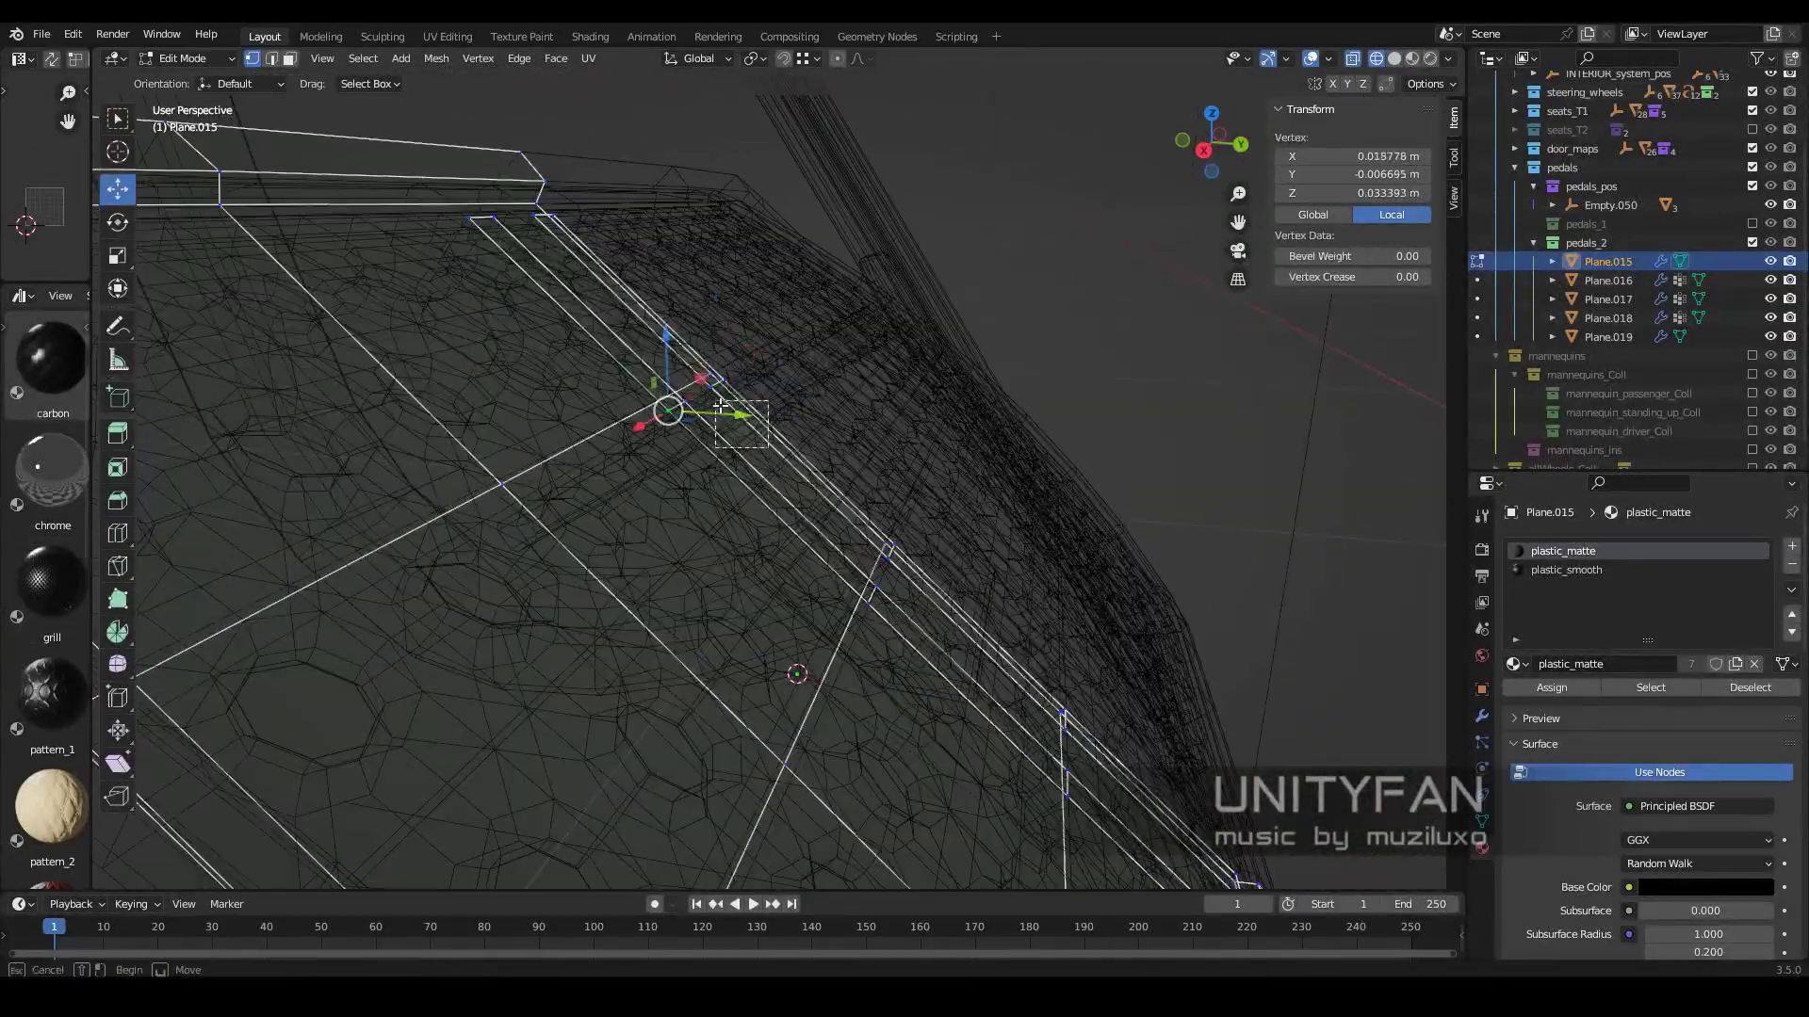
middle_click_drag(659, 405, 589, 358)
left_click_drag(588, 358, 851, 471)
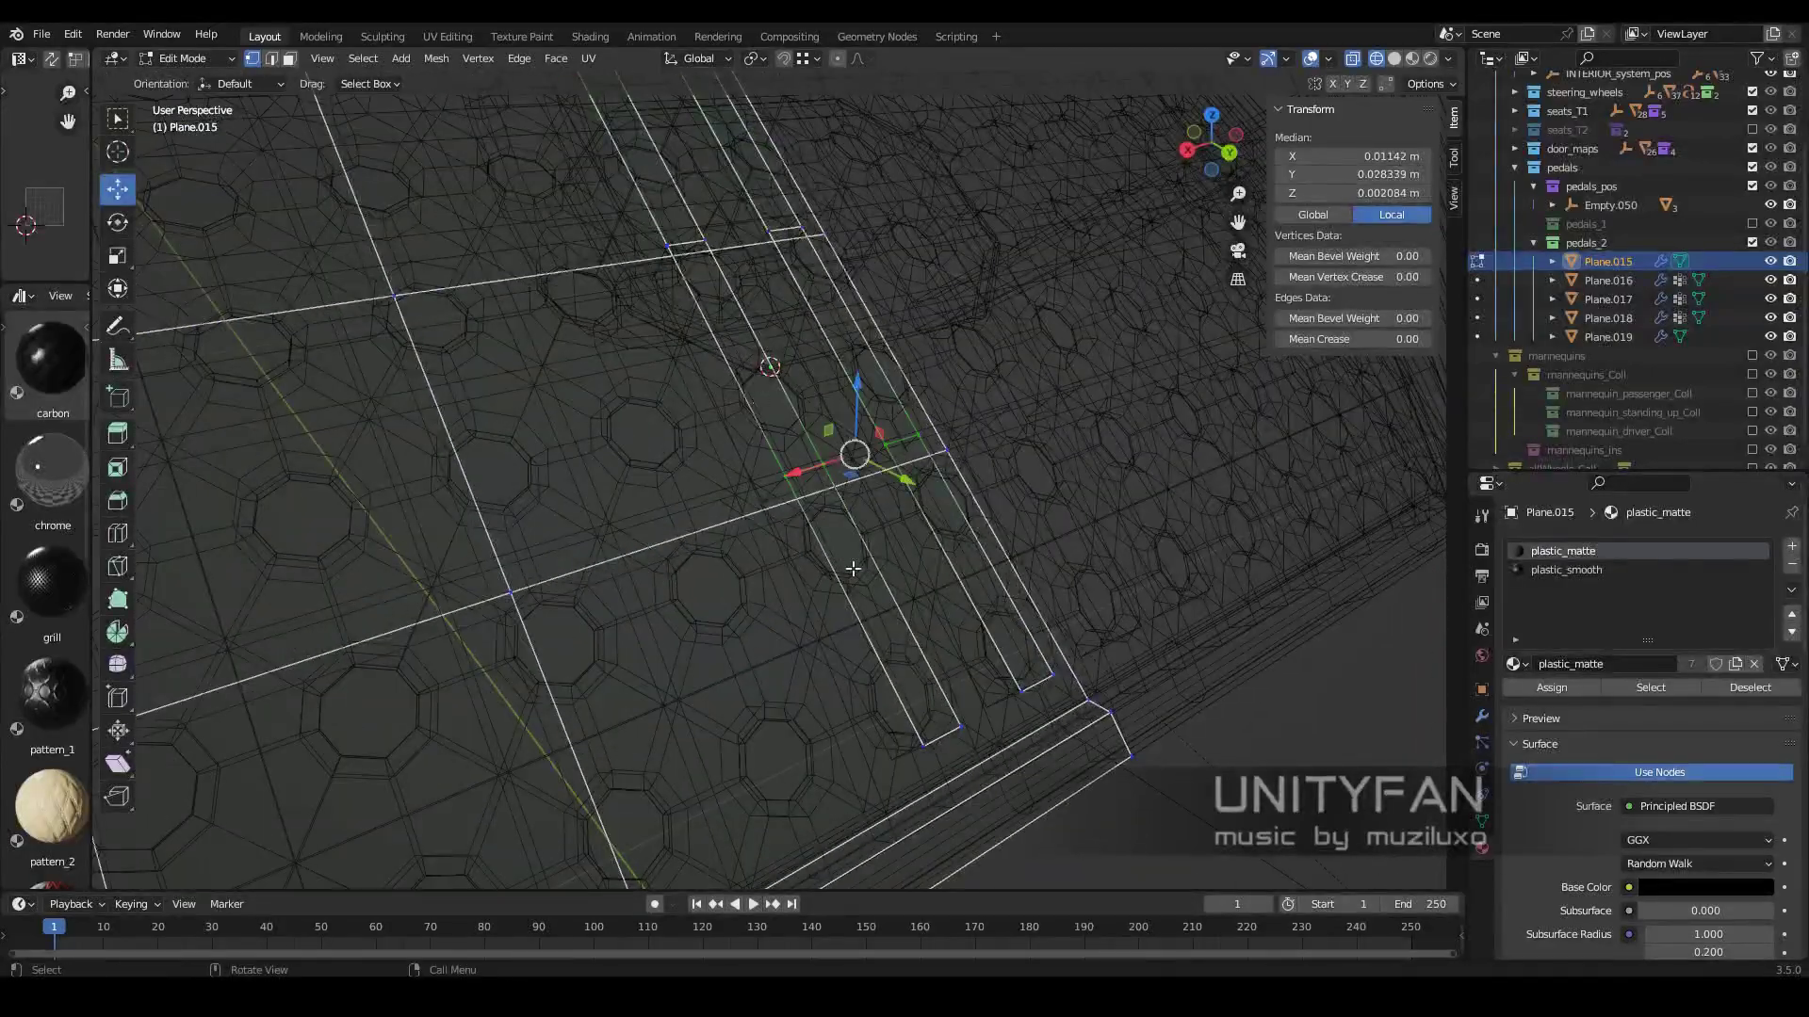
- Rotate the upper strip vertices in right-side view to follow the pedal's bend
key("shift+z")
key("shift+z")
key("KP_3")
key("g")
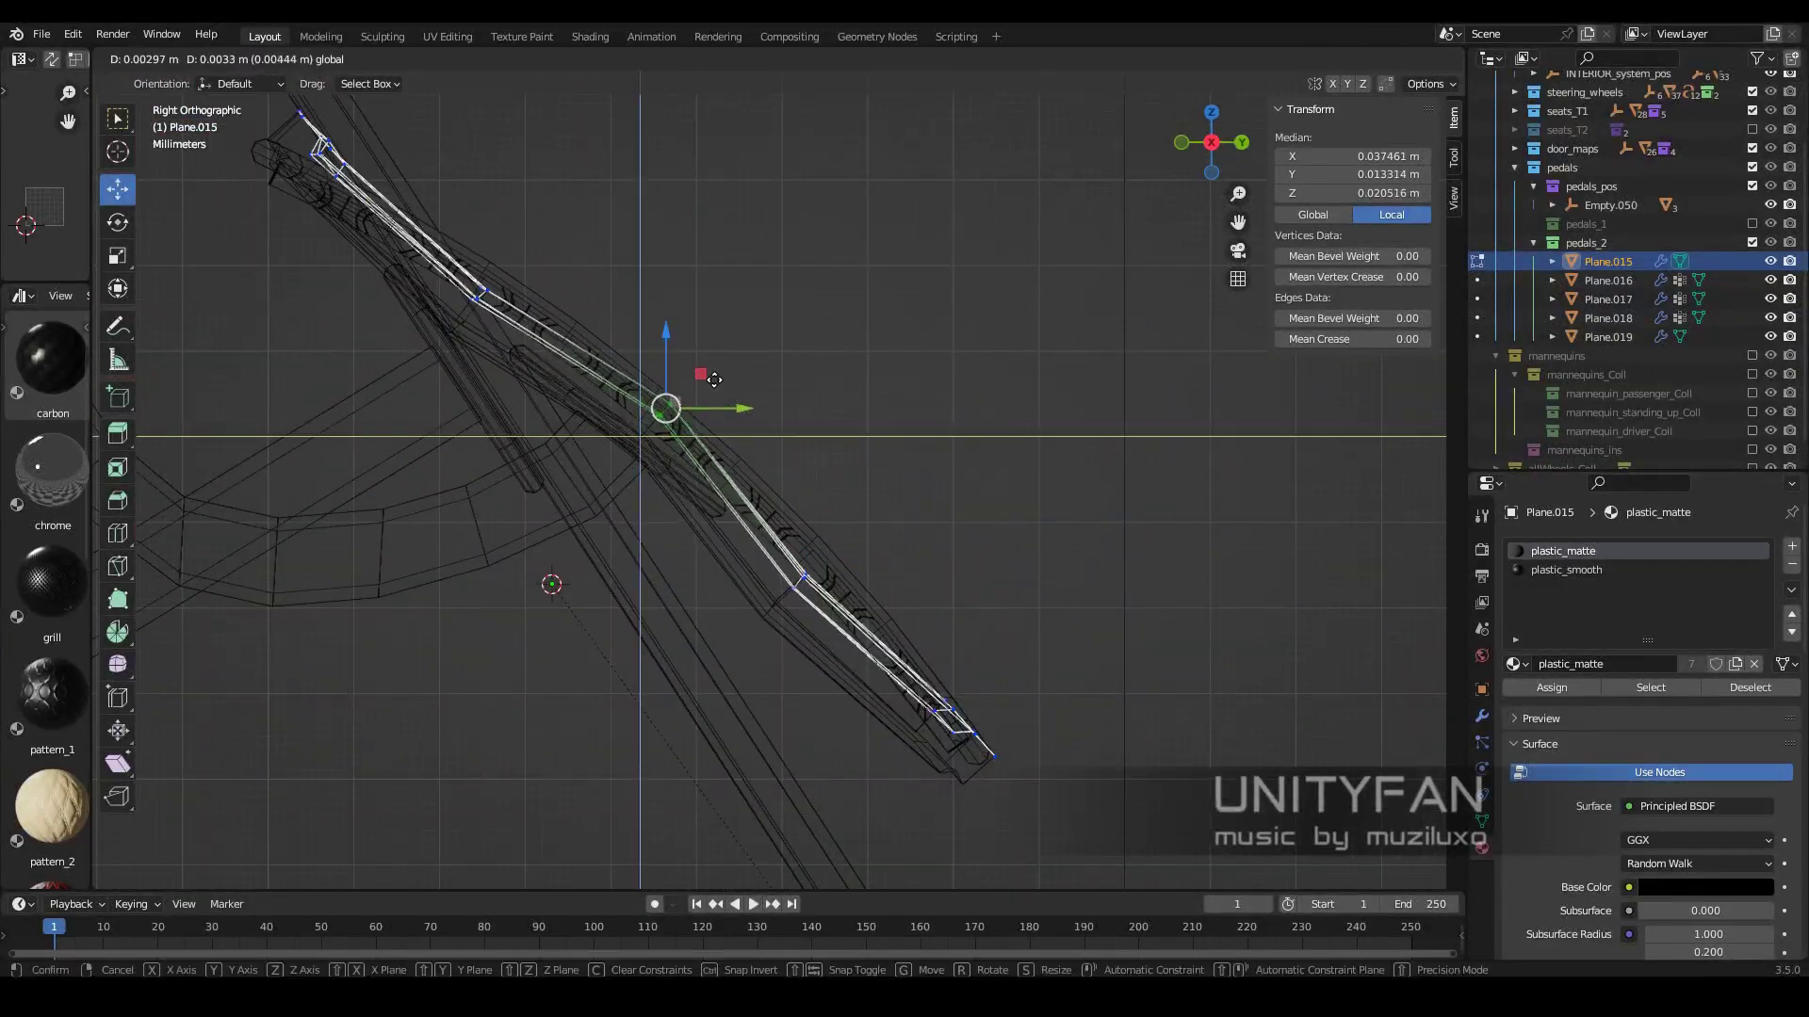
left_click(818, 666)
left_click(646, 424)
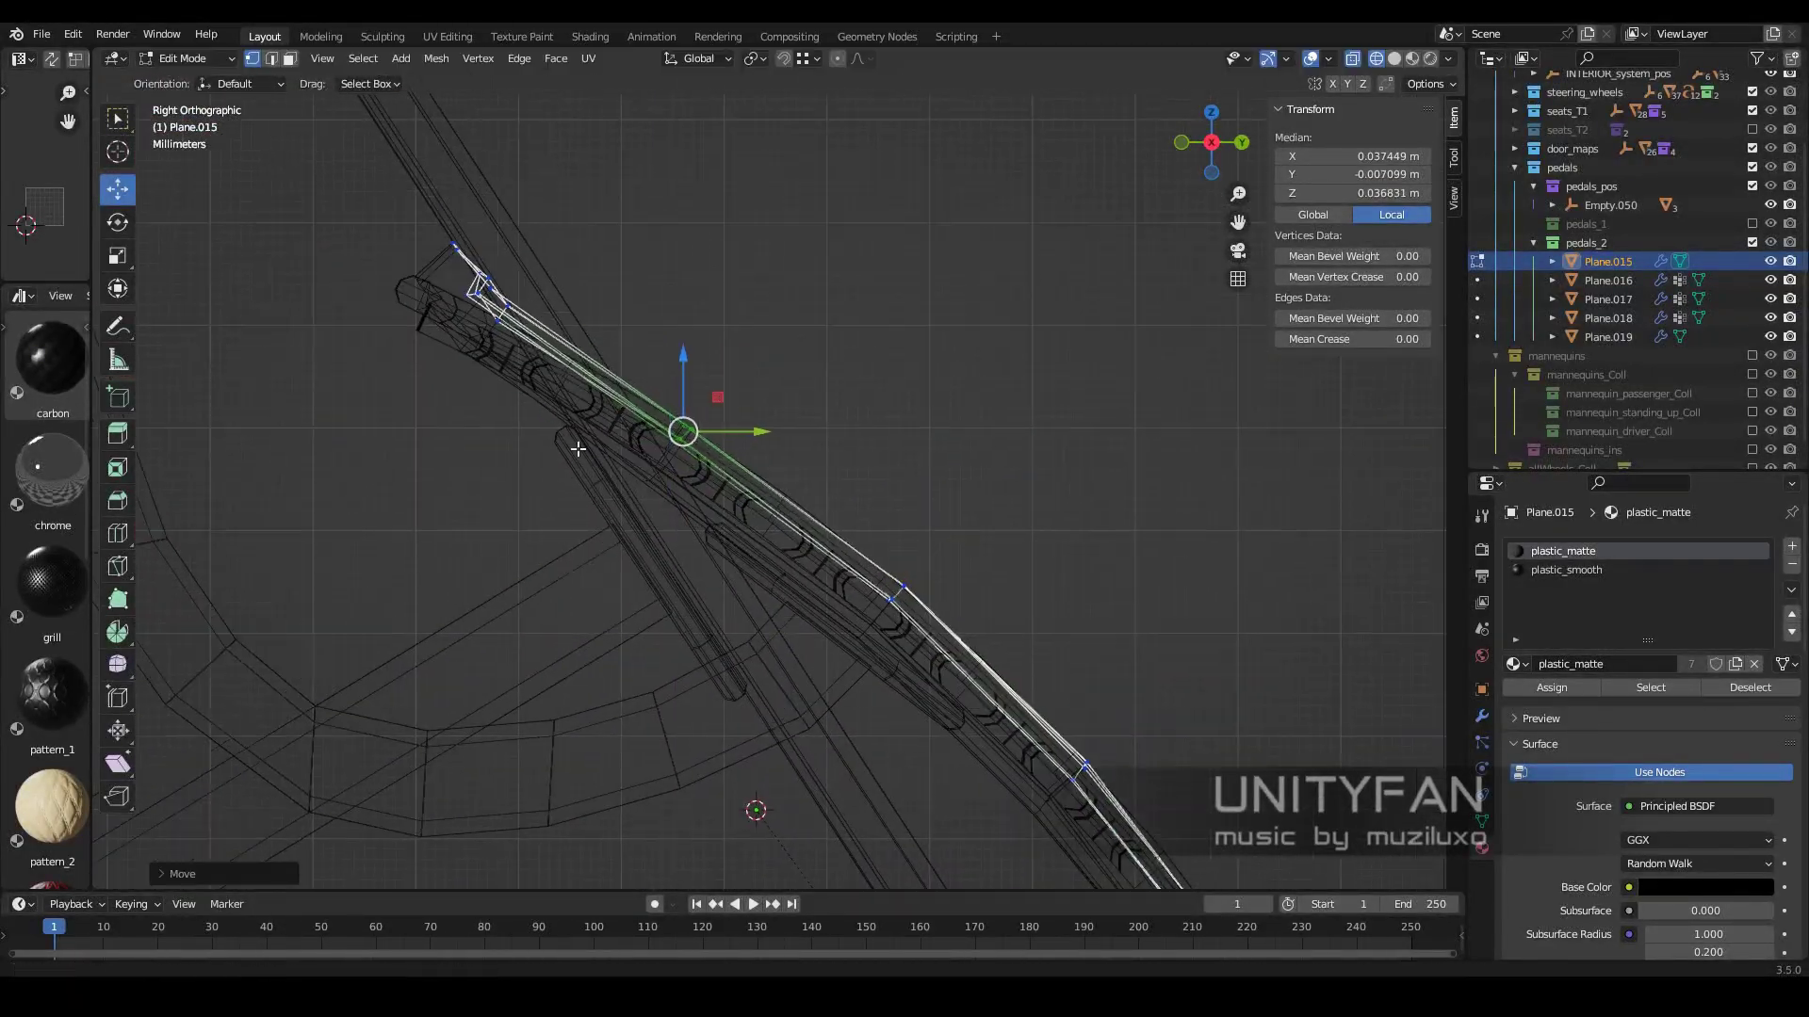
key("r")
key("shift+z")
- Delete the Plane.016 pedal object
key("Tab")
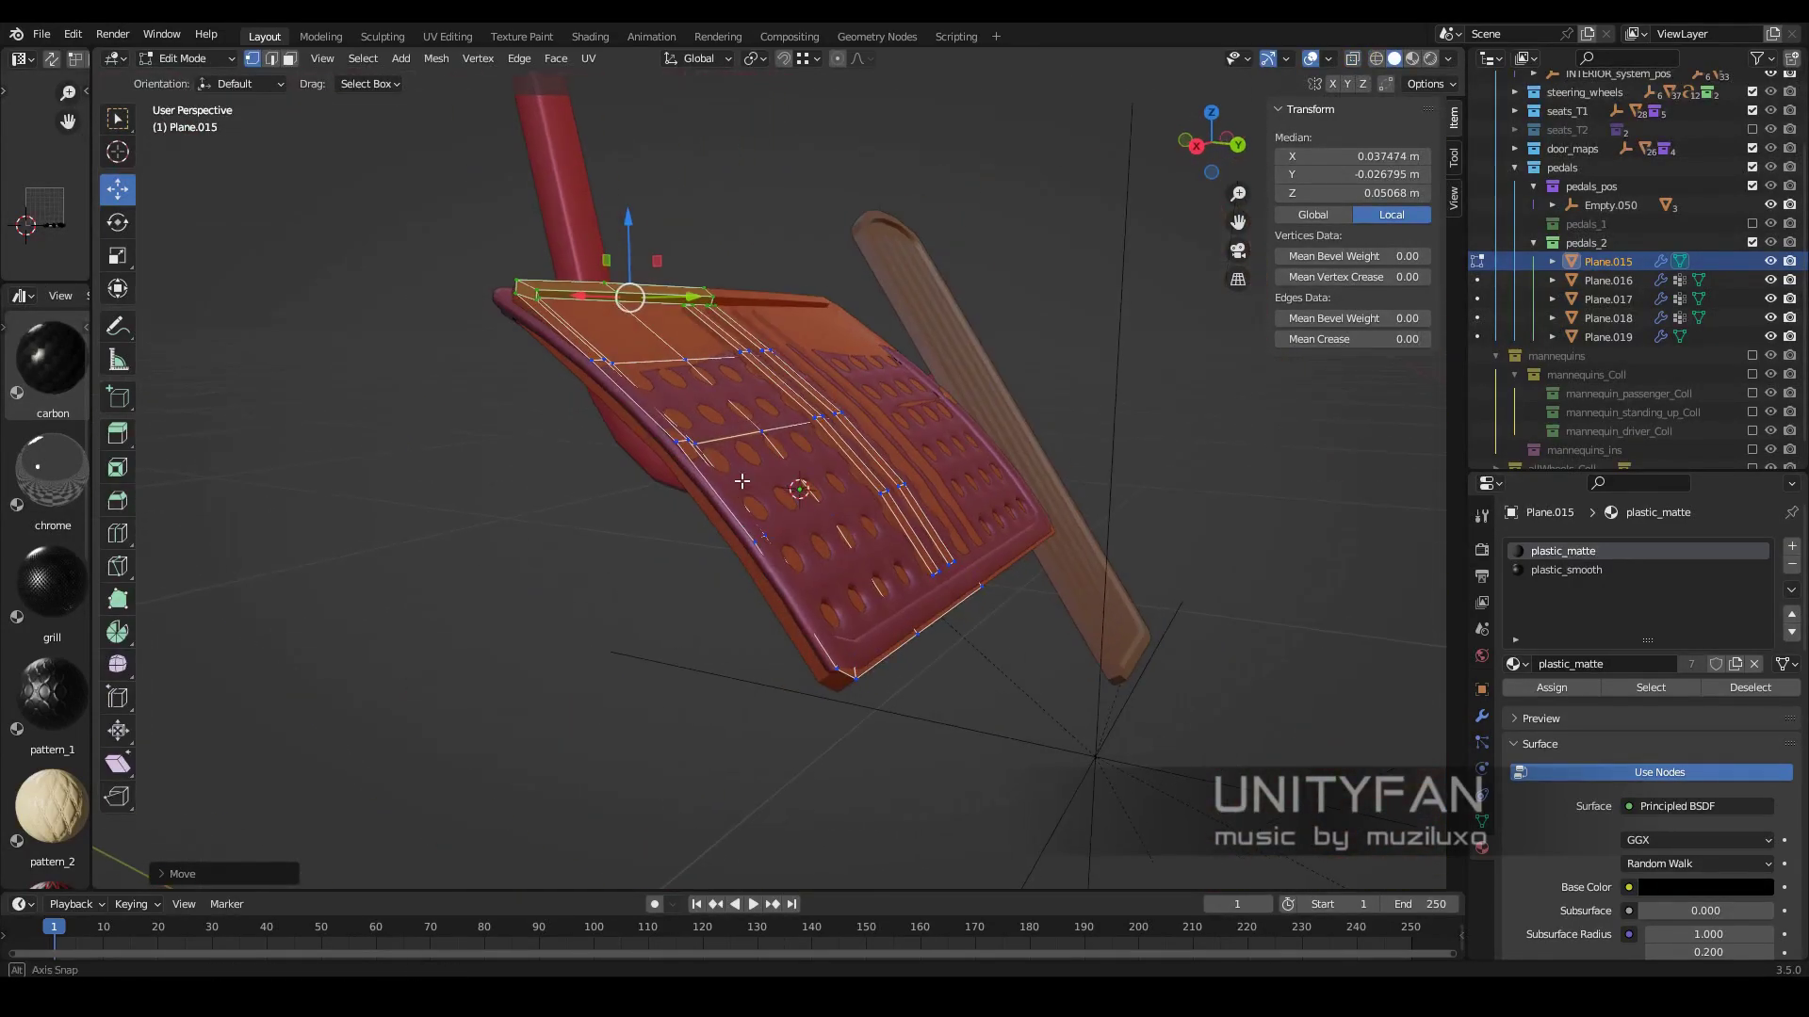
mouse_move(601, 386)
middle_mouse_down()
mouse_move(703, 623)
mouse_move(611, 613)
mouse_move(663, 601)
middle_mouse_up()
left_click(703, 623)
key("Delete")
- Duplicate Plane.015's groove strip across the pedal with Shift+D
key("Tab")
key("ctrl+KP_Add")
scroll(722, 484, "up", 3)
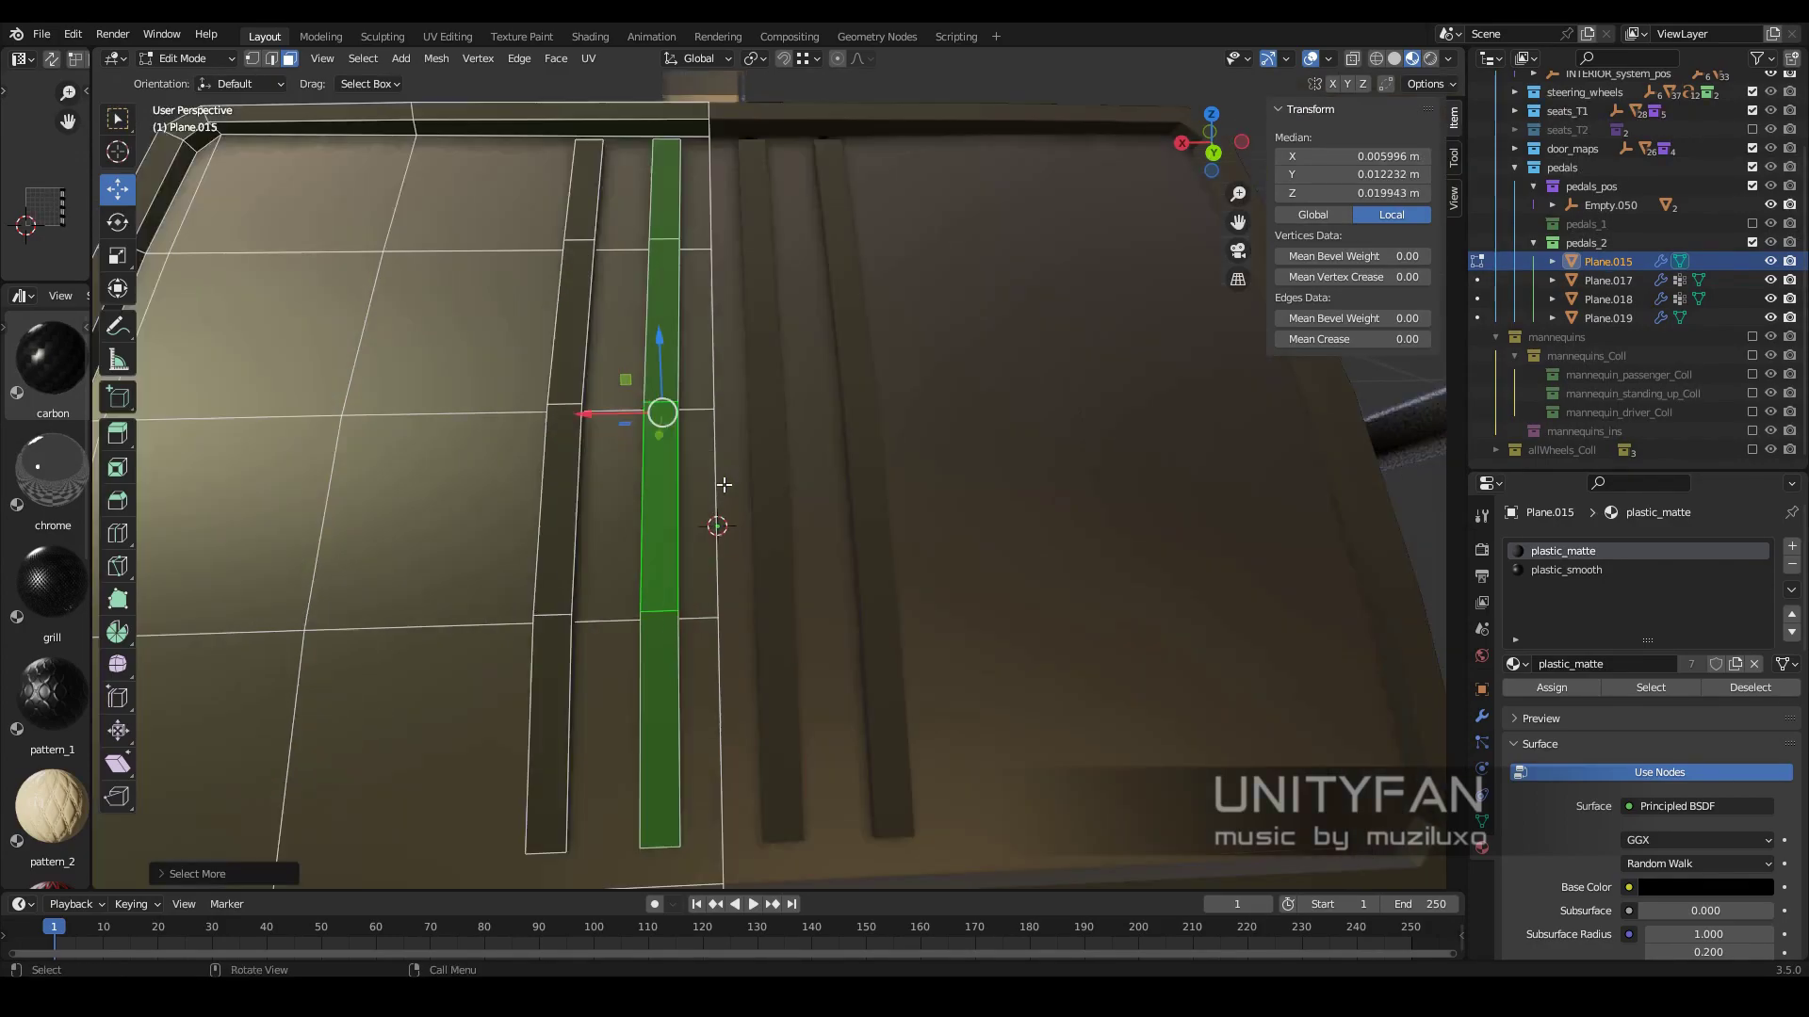
scroll(603, 438, "down", 5)
scroll(628, 422, "up", 2)
left_click(628, 421)
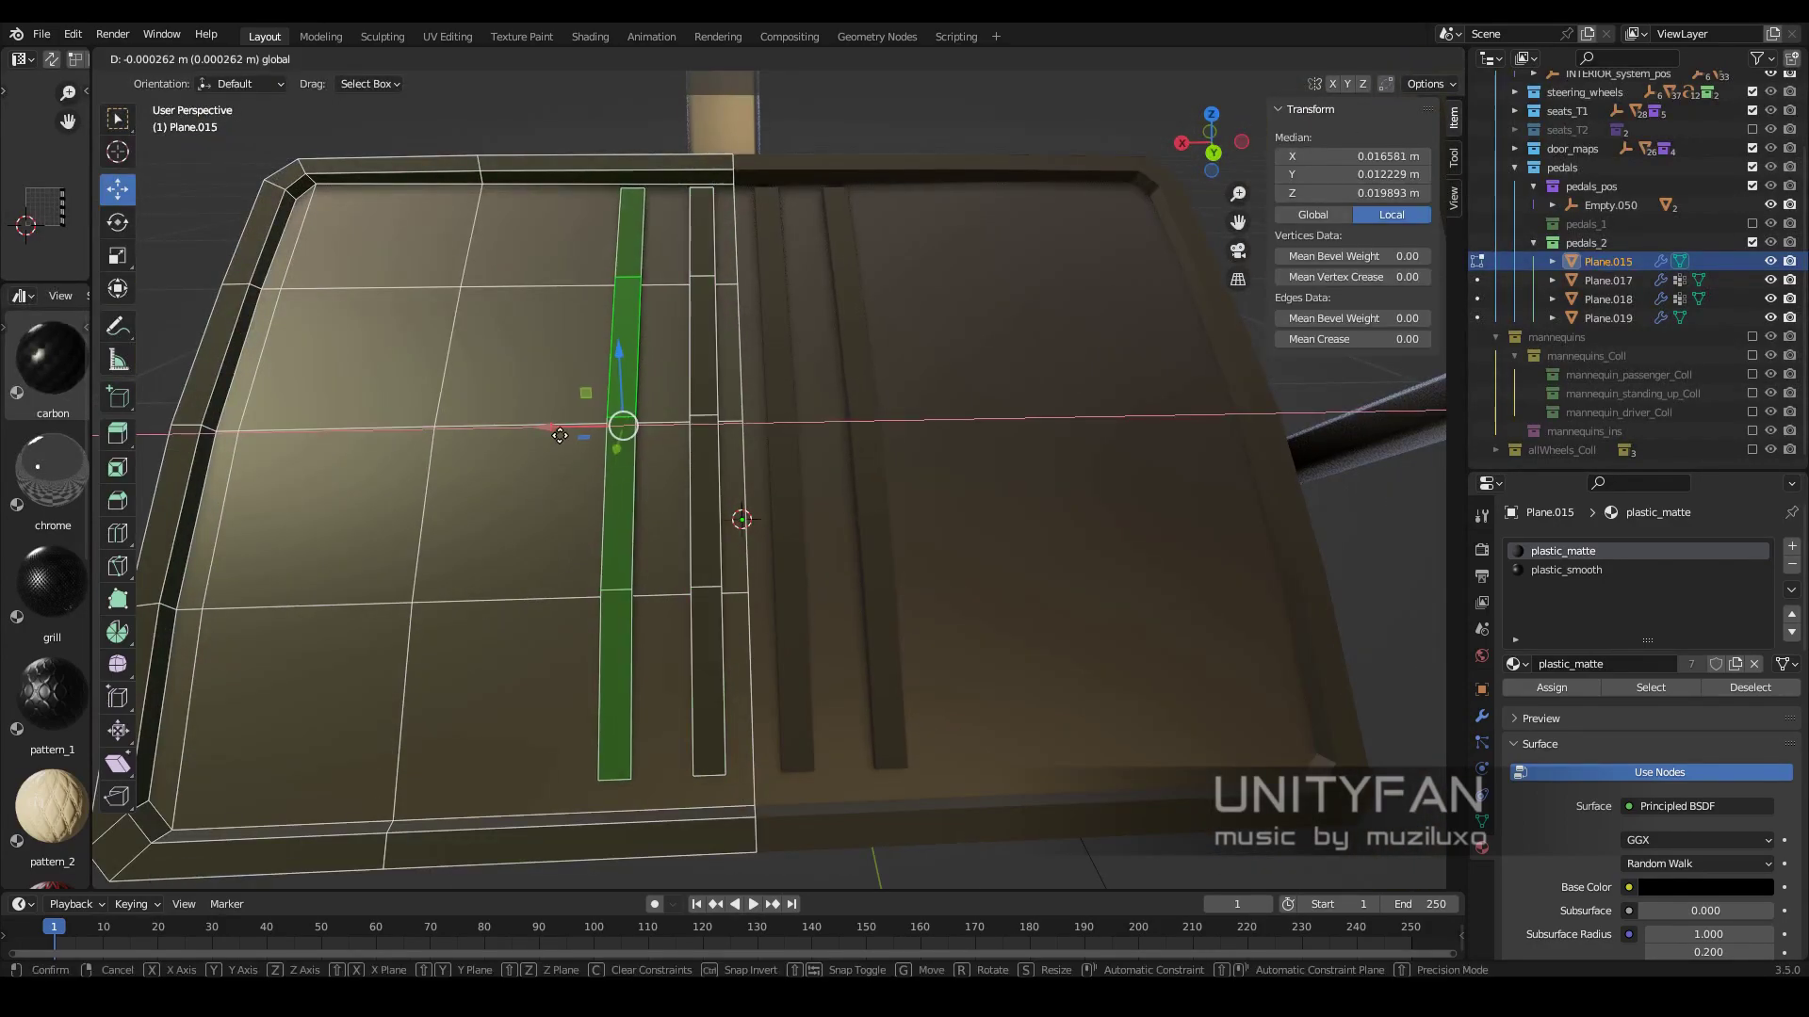
key("shift+d")
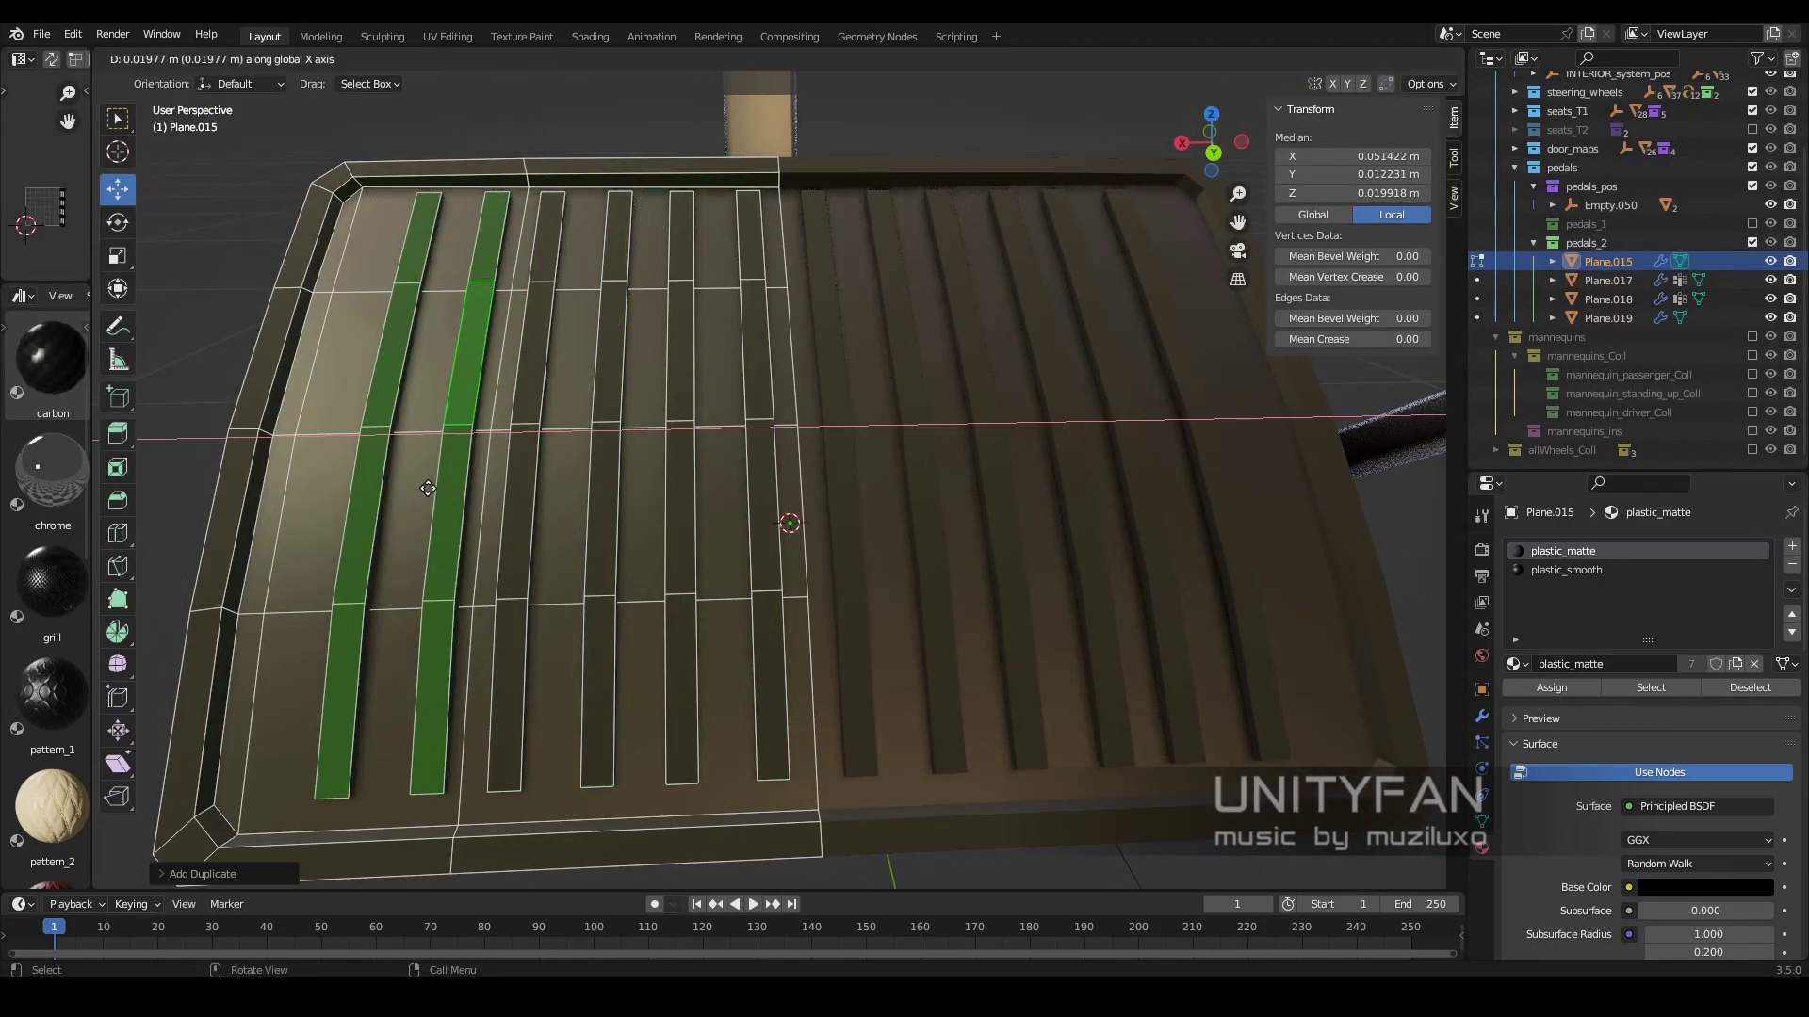
left_click(444, 520)
- Place the last strip copy and move the faces along the panel's left edge
middle_click_drag(444, 519, 577, 454)
key("alt+a")
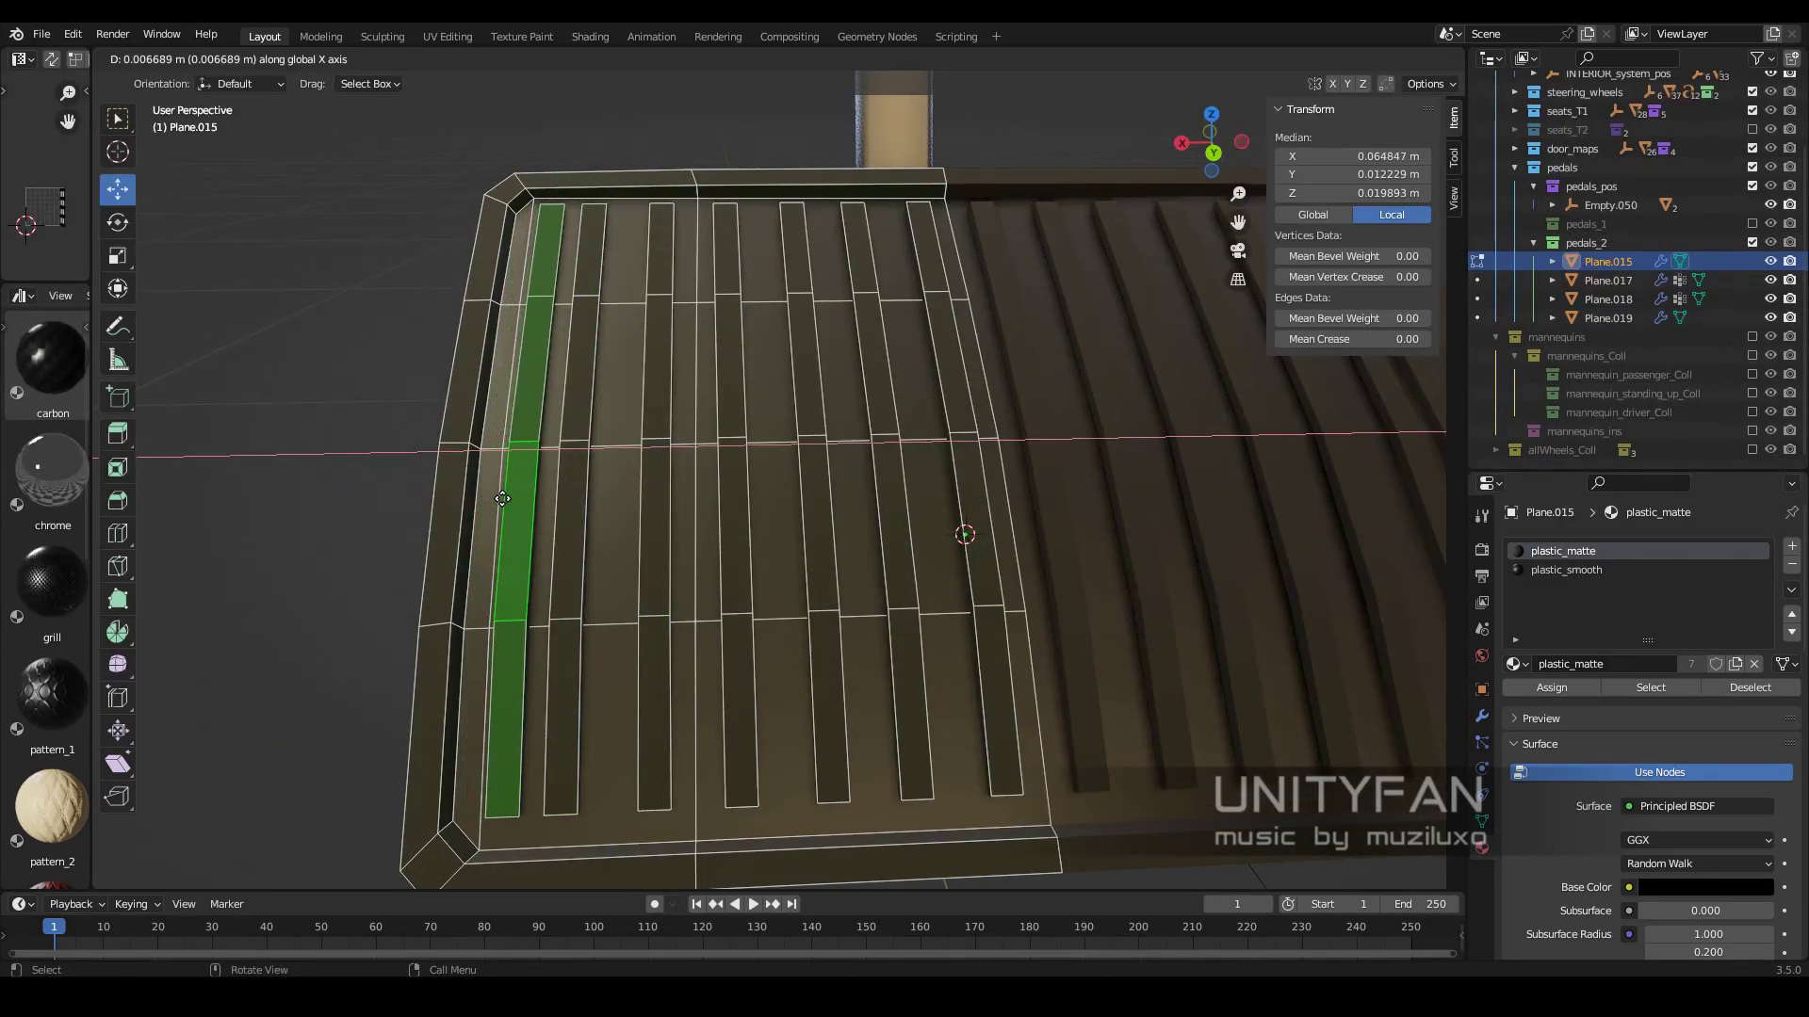
left_click(502, 499)
middle_click_drag(502, 499, 706, 399)
left_click(671, 782)
key("shift+z")
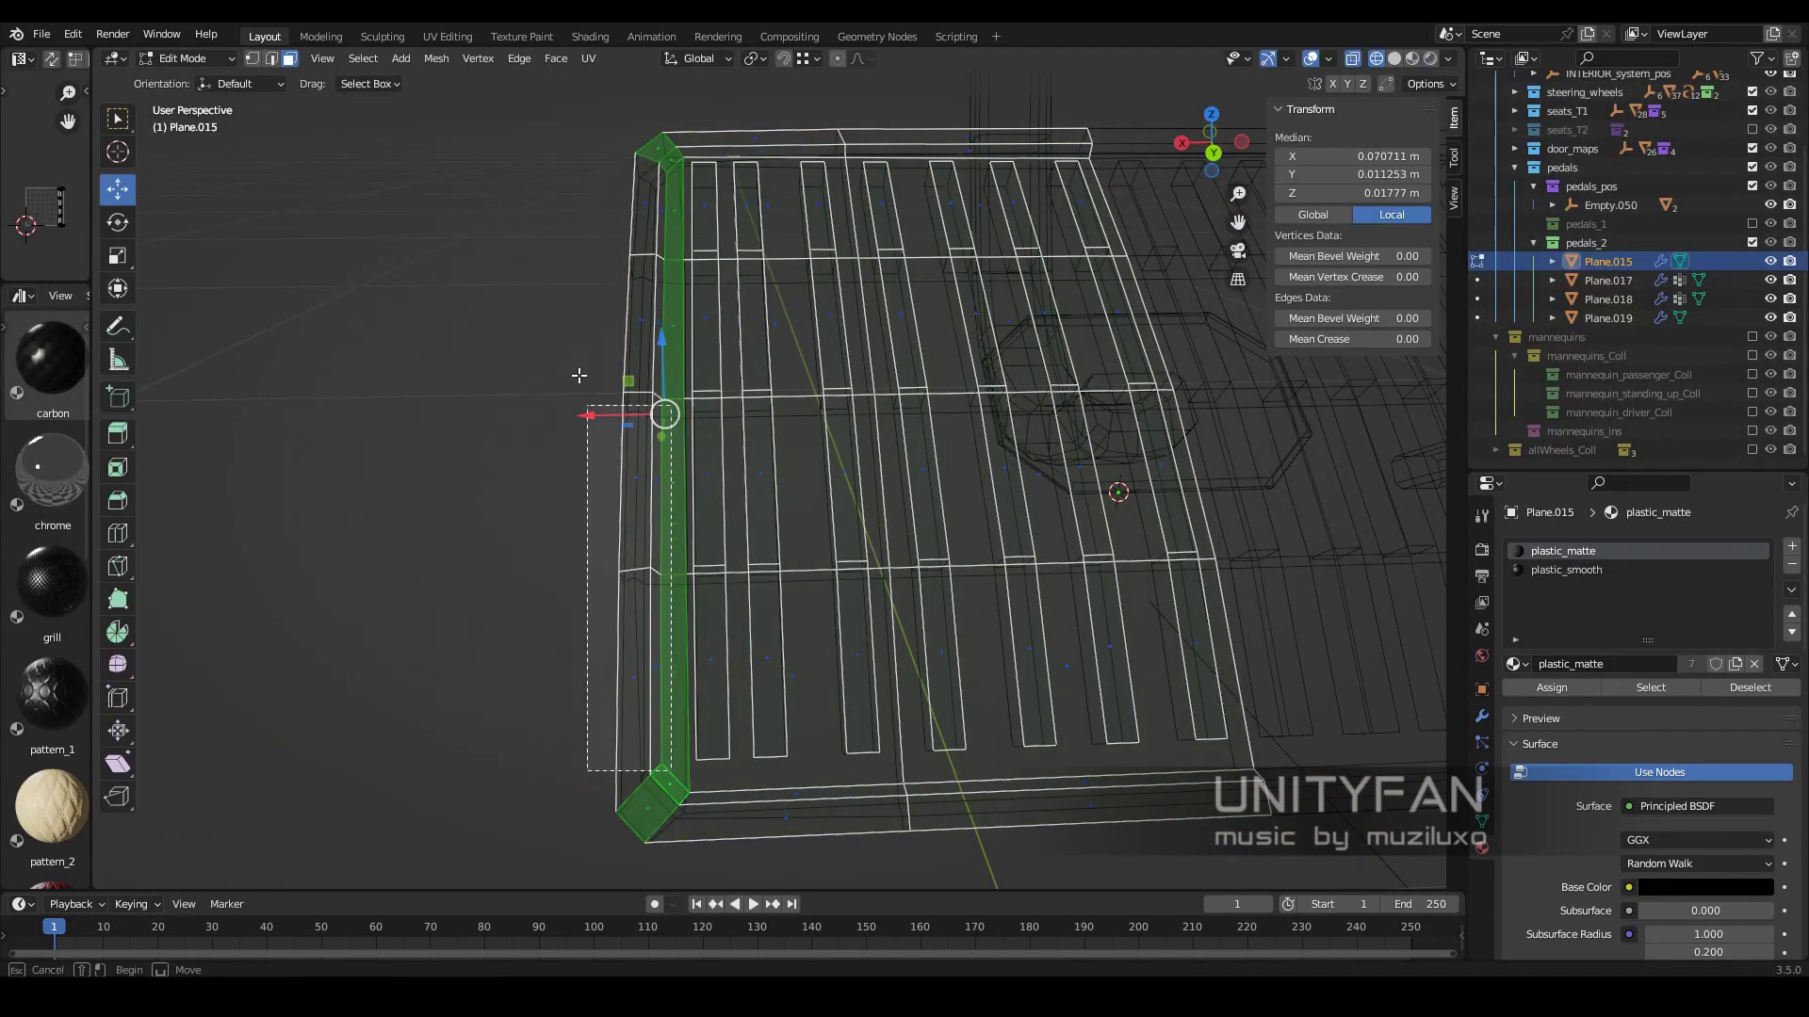
left_click_drag(578, 375, 587, 405)
key("shift+z")
key("g")
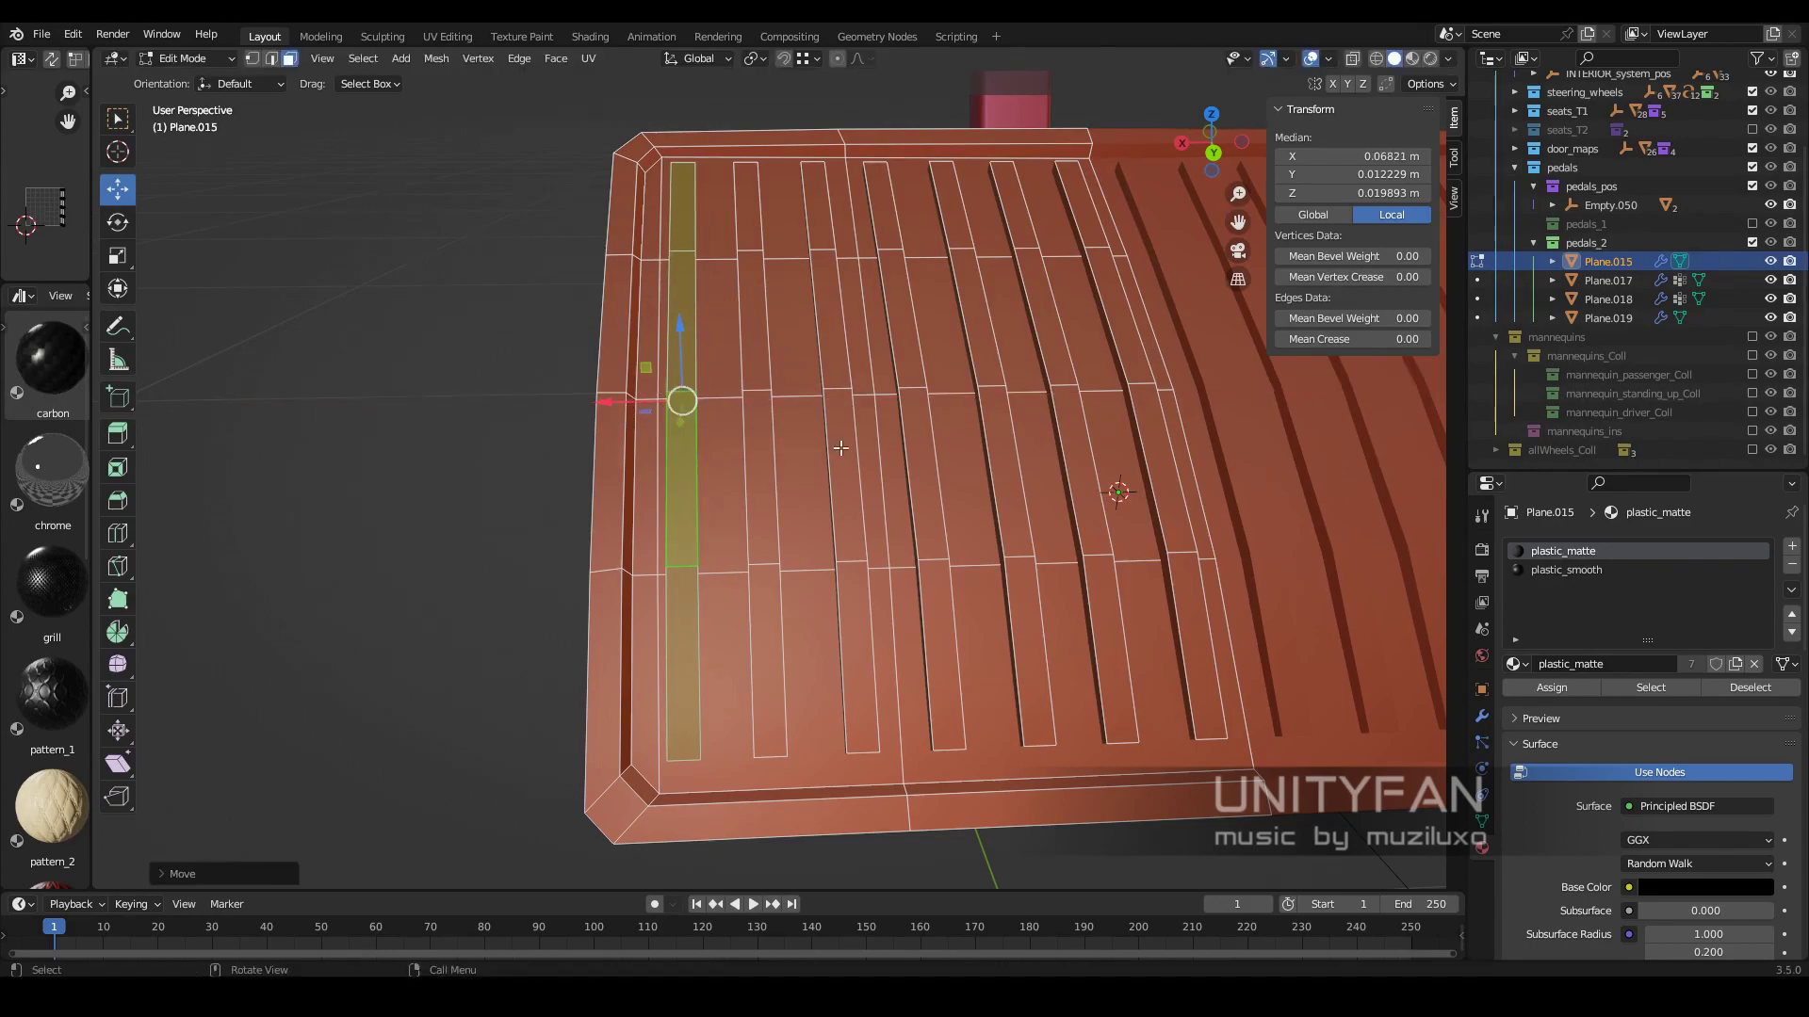
- Inspect both pedals, then re-edit Plane.015 in a see-through right-side view
key("Tab")
scroll(793, 588, "down", 5)
mouse_move(793, 588)
middle_mouse_down()
mouse_move(936, 552)
mouse_move(746, 563)
mouse_move(786, 511)
mouse_move(856, 482)
mouse_move(723, 497)
middle_mouse_up()
key("Tab")
key("shift+z")
key("KP_3")
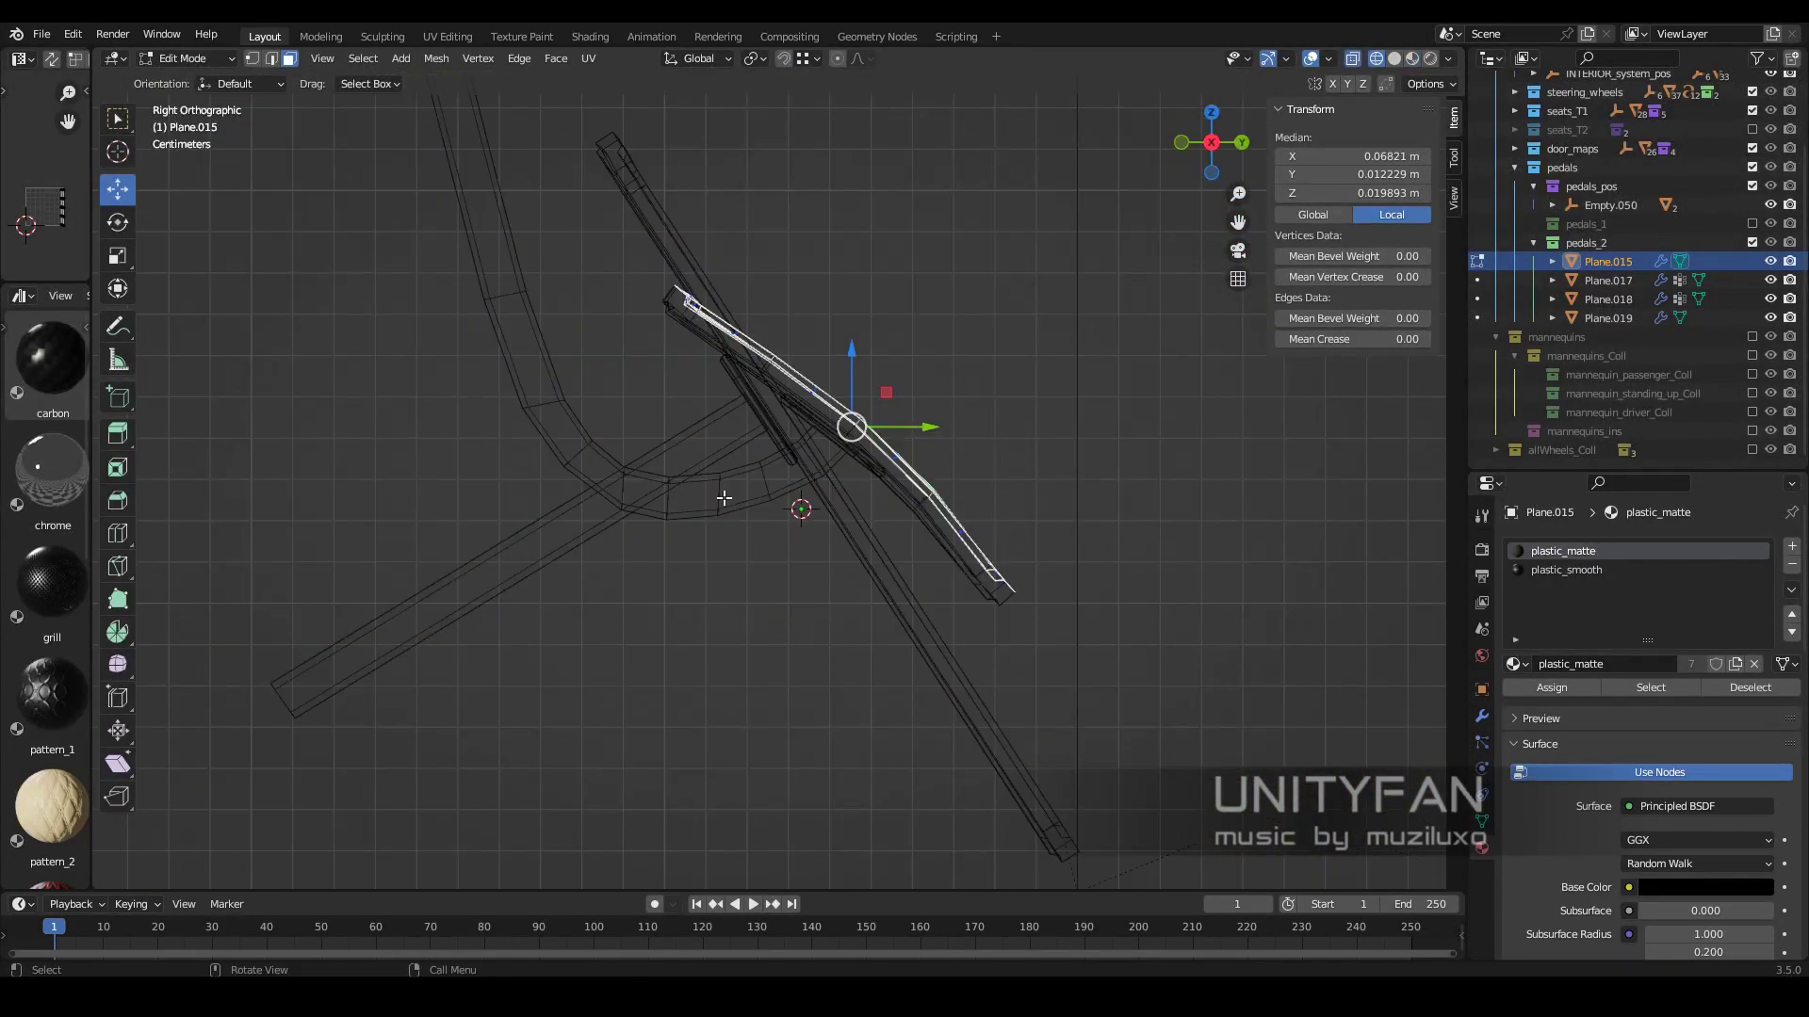
scroll(724, 498, "up", 3)
- Bevel the edges along the pedal profile with Ctrl+B
key("2")
middle_click_drag(983, 613, 877, 546, "shift")
left_click_drag(877, 545, 981, 624)
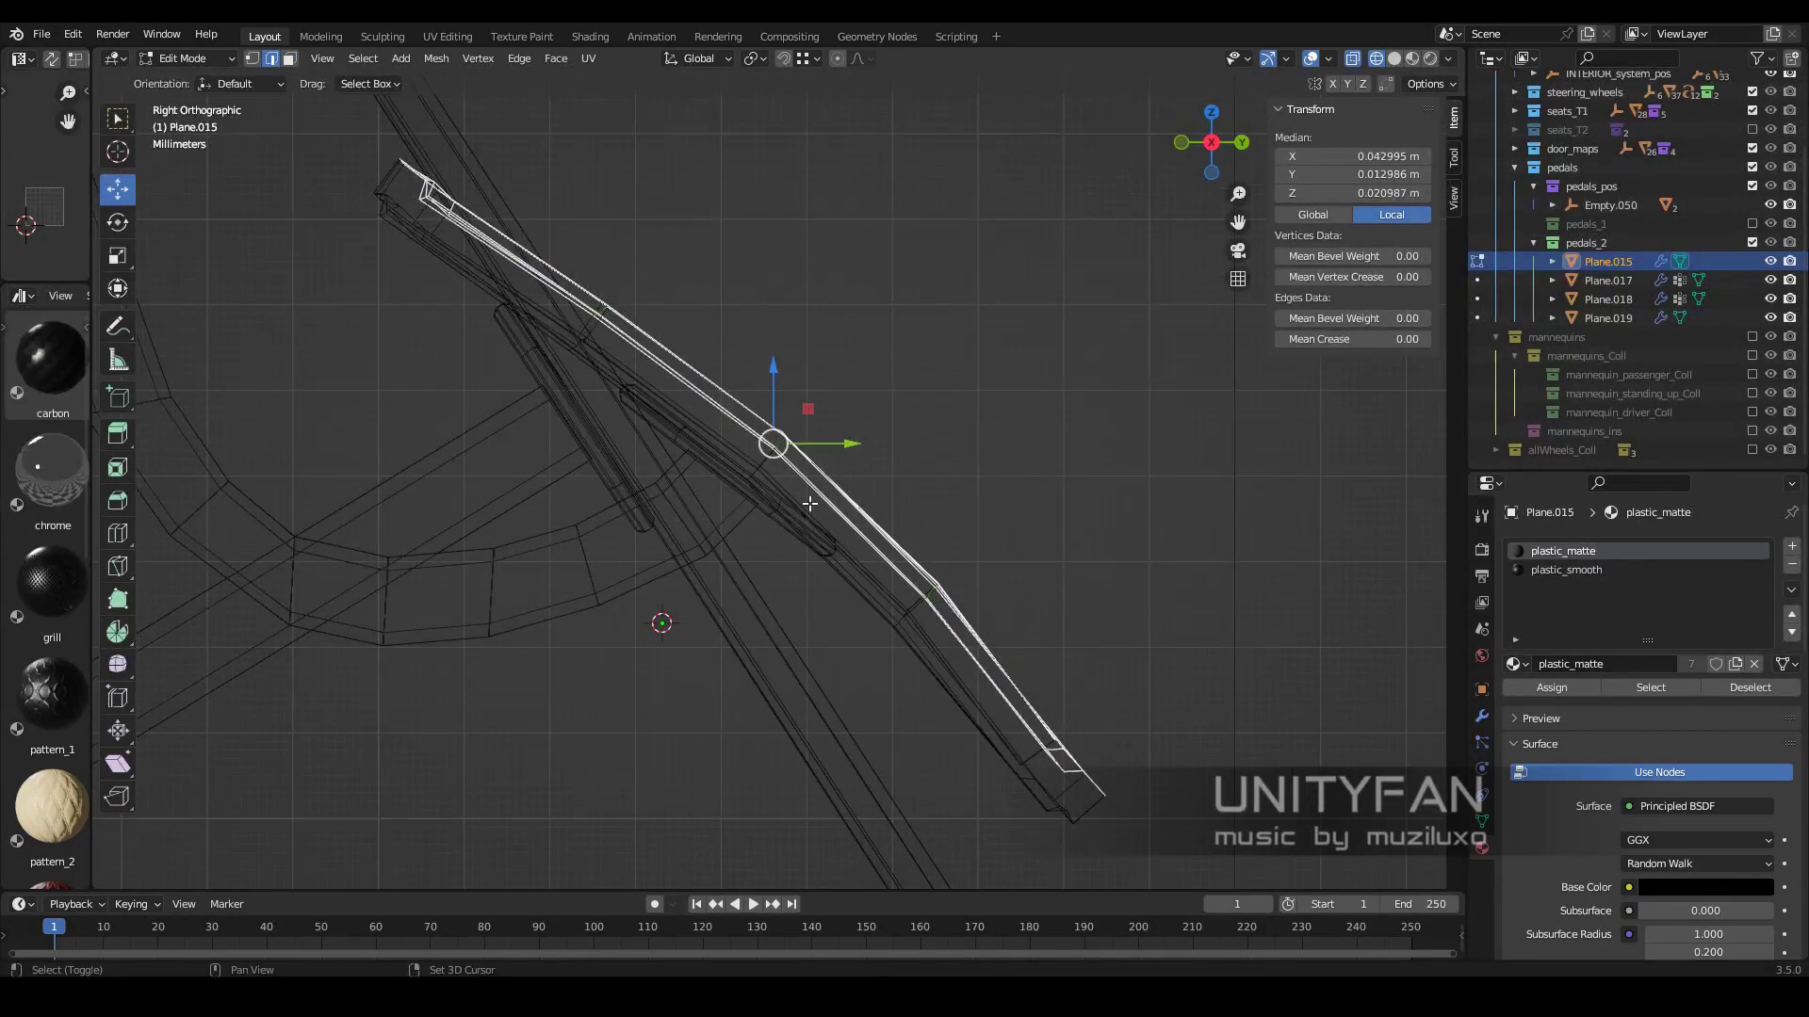
key("ctrl+b")
key("2")
key("Tab")
- Compare the ribbed pedals_2 and perforated pedals_1 sets by toggling their collections
middle_click_drag(940, 668, 998, 414)
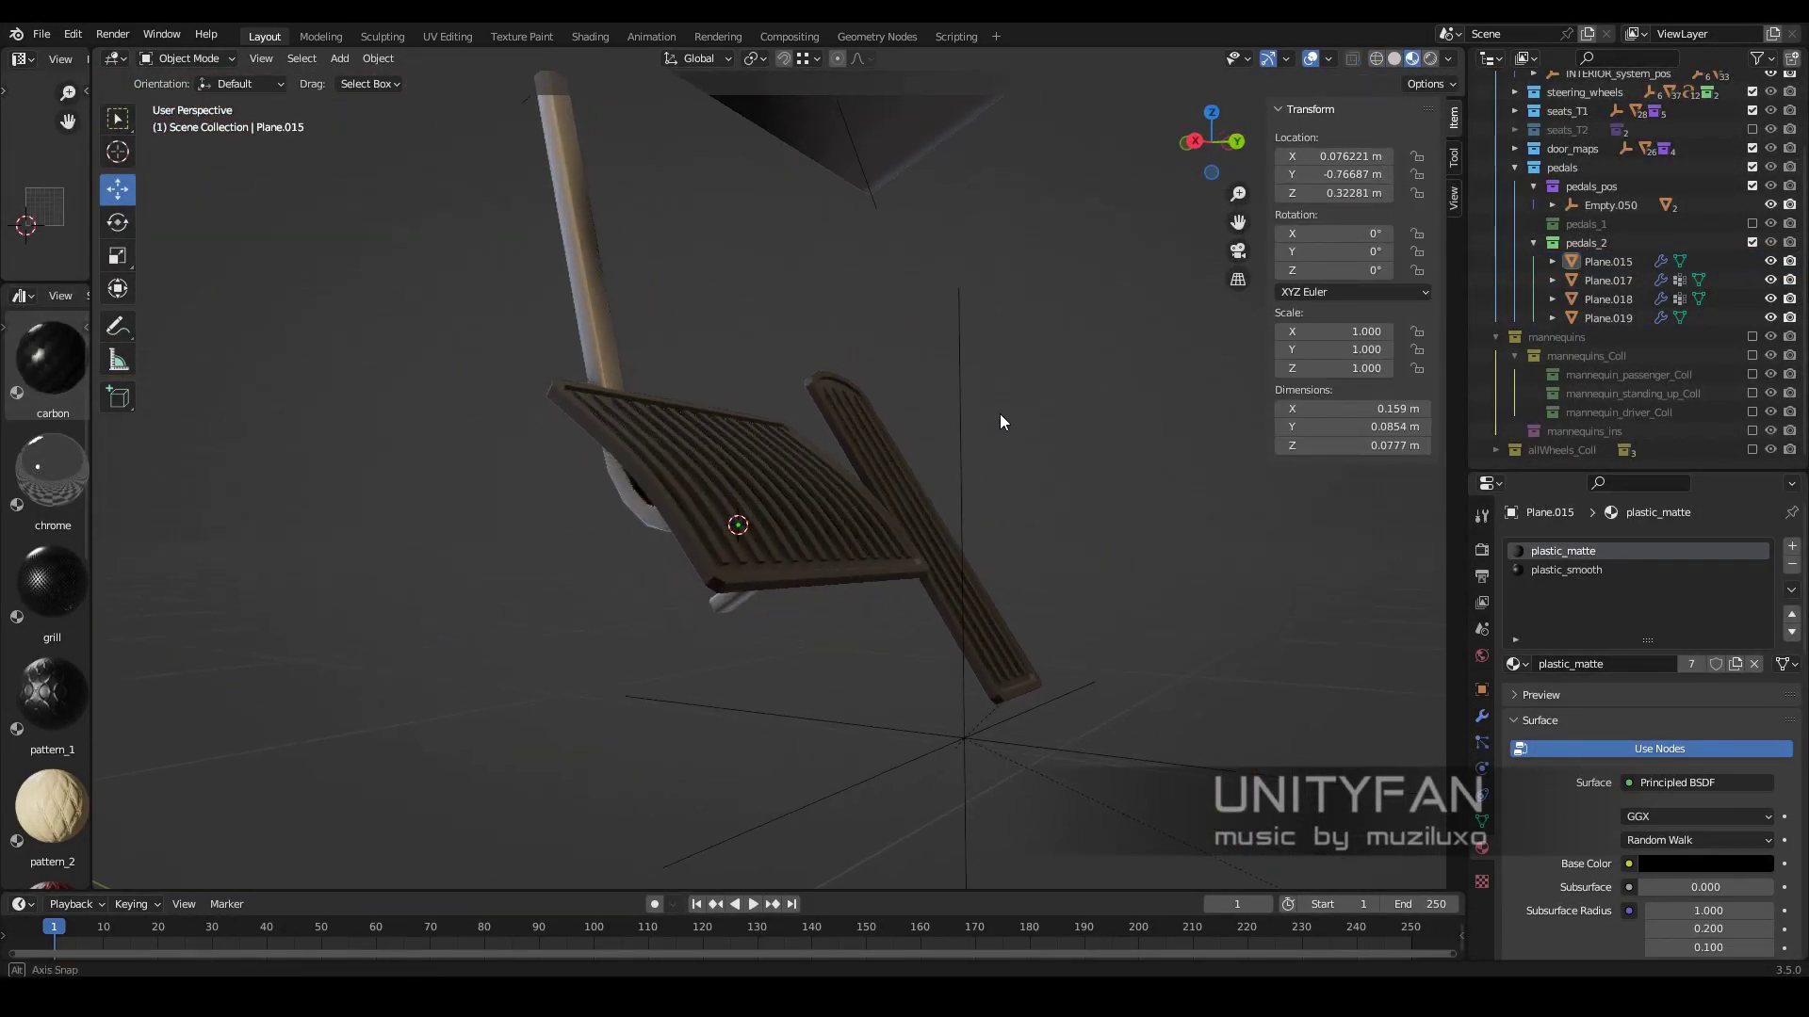
scroll(844, 516, "down", 3)
middle_click_drag(844, 516, 967, 533)
scroll(967, 542, "up", 4)
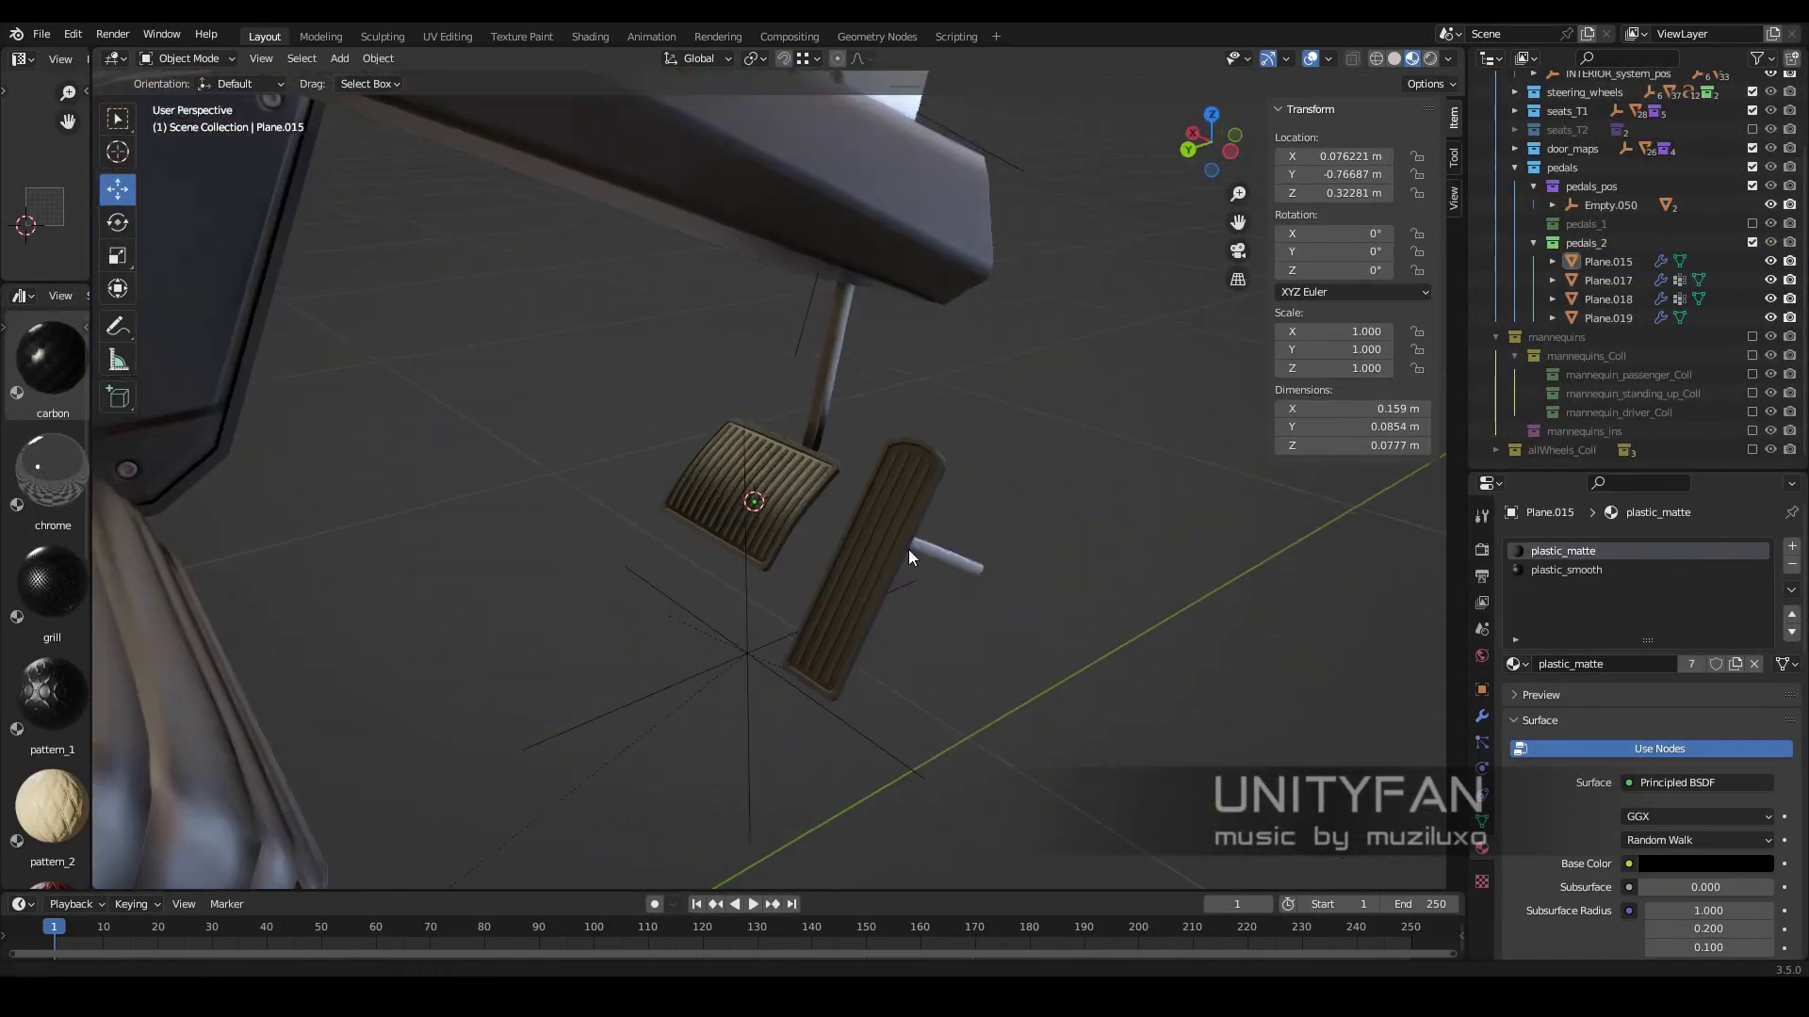
left_click(1754, 245)
left_click(1754, 298)
left_click(1754, 317)
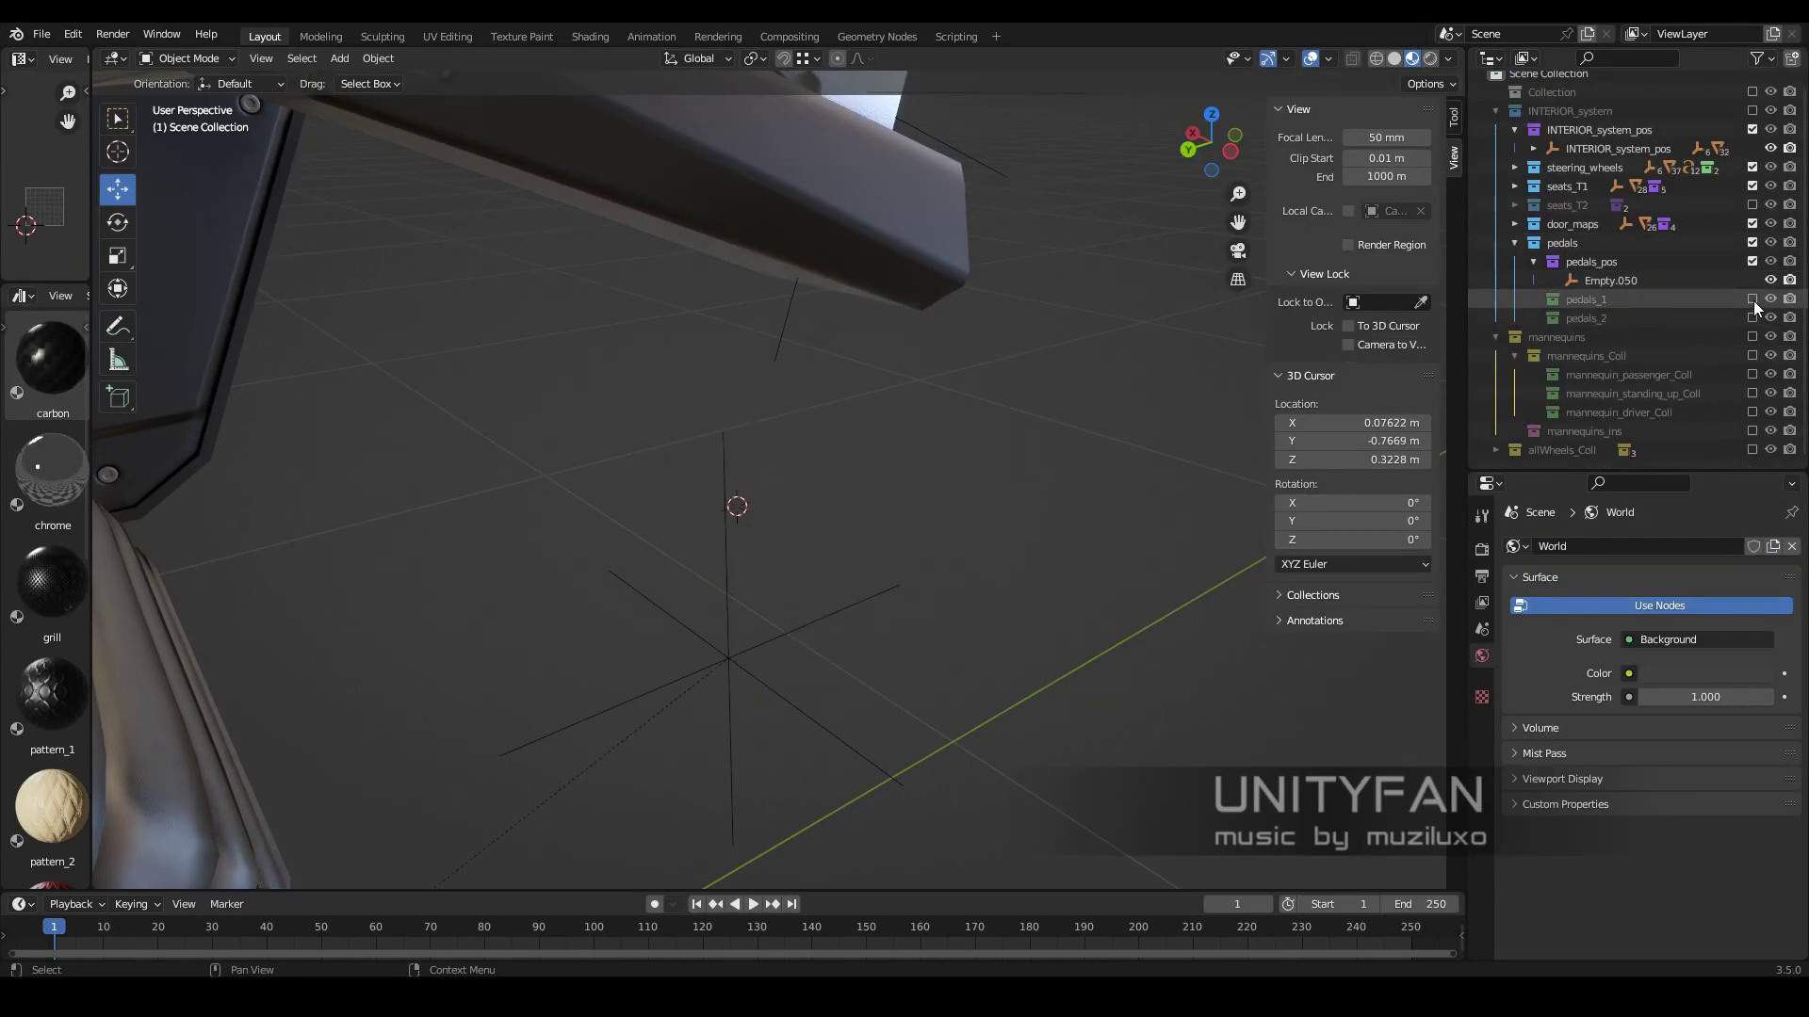
- Inspect the interior, keep pedals_2 enabled with pedals_1 excluded, and save common_Geometry.blend
scroll(947, 403, "down", 5)
middle_click_drag(947, 403, 987, 428)
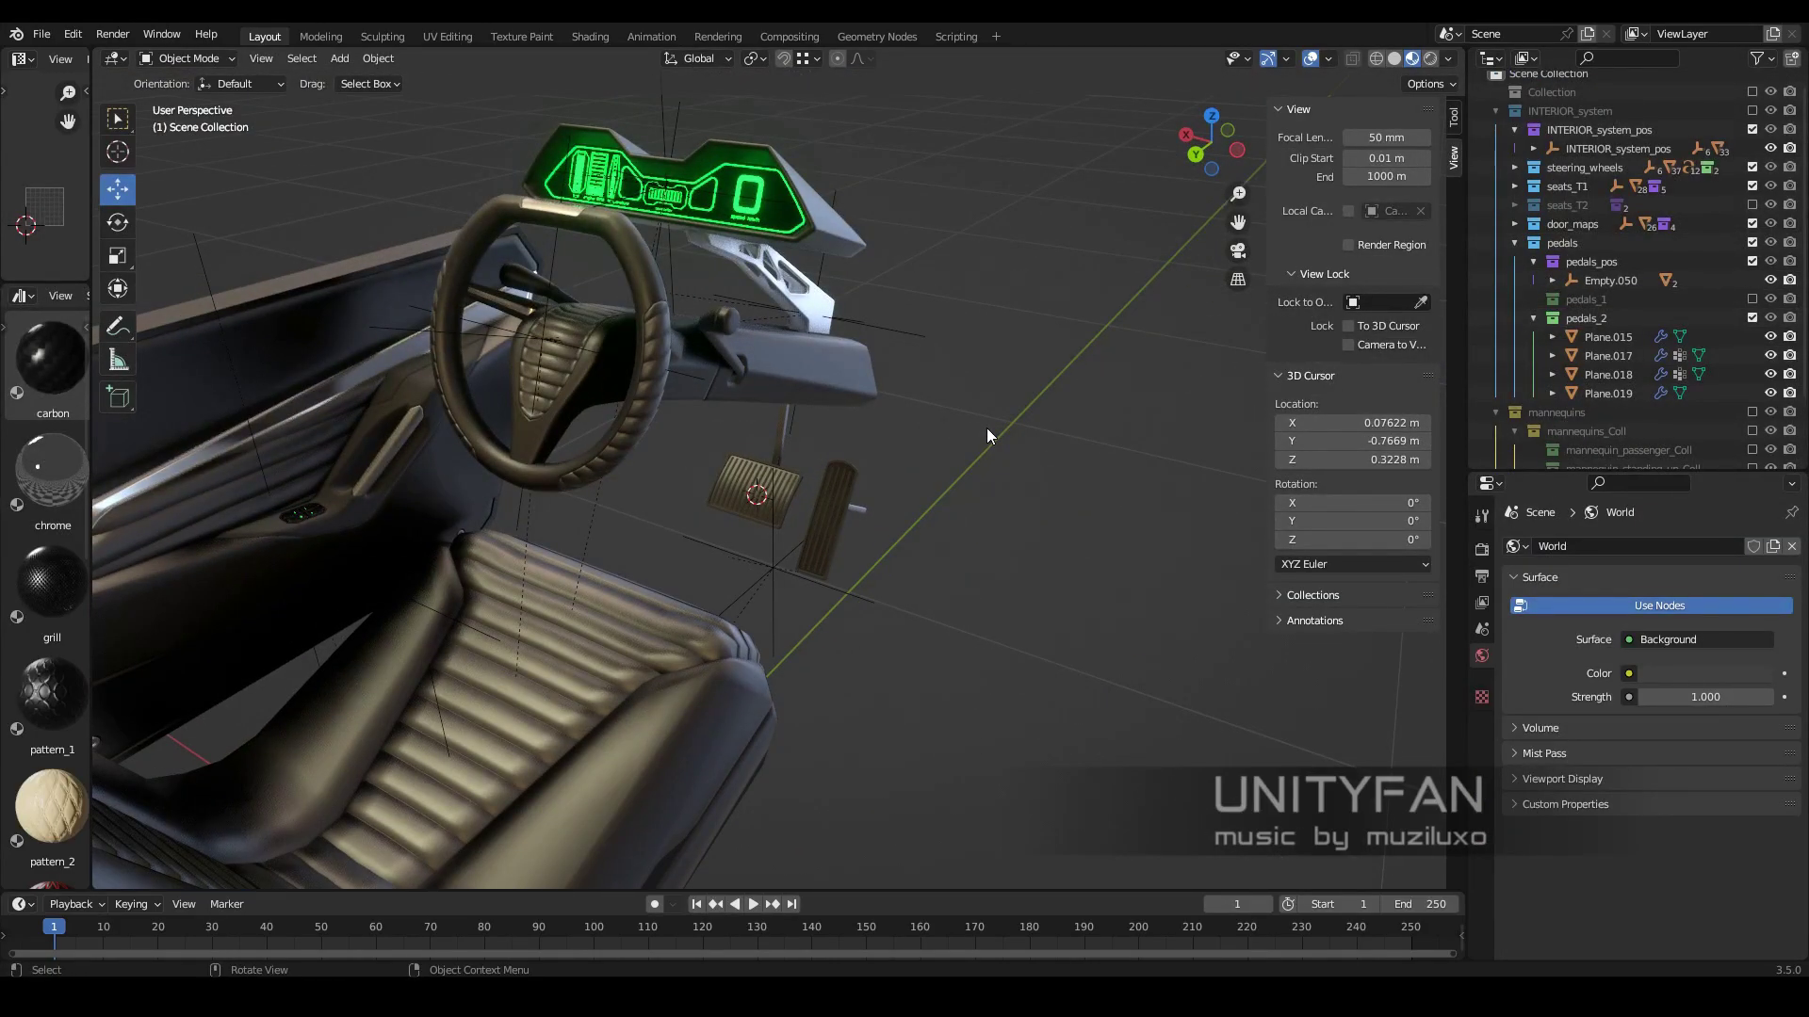
mouse_move(987, 434)
middle_mouse_down()
mouse_move(744, 426)
mouse_move(901, 443)
mouse_move(889, 518)
middle_mouse_up()
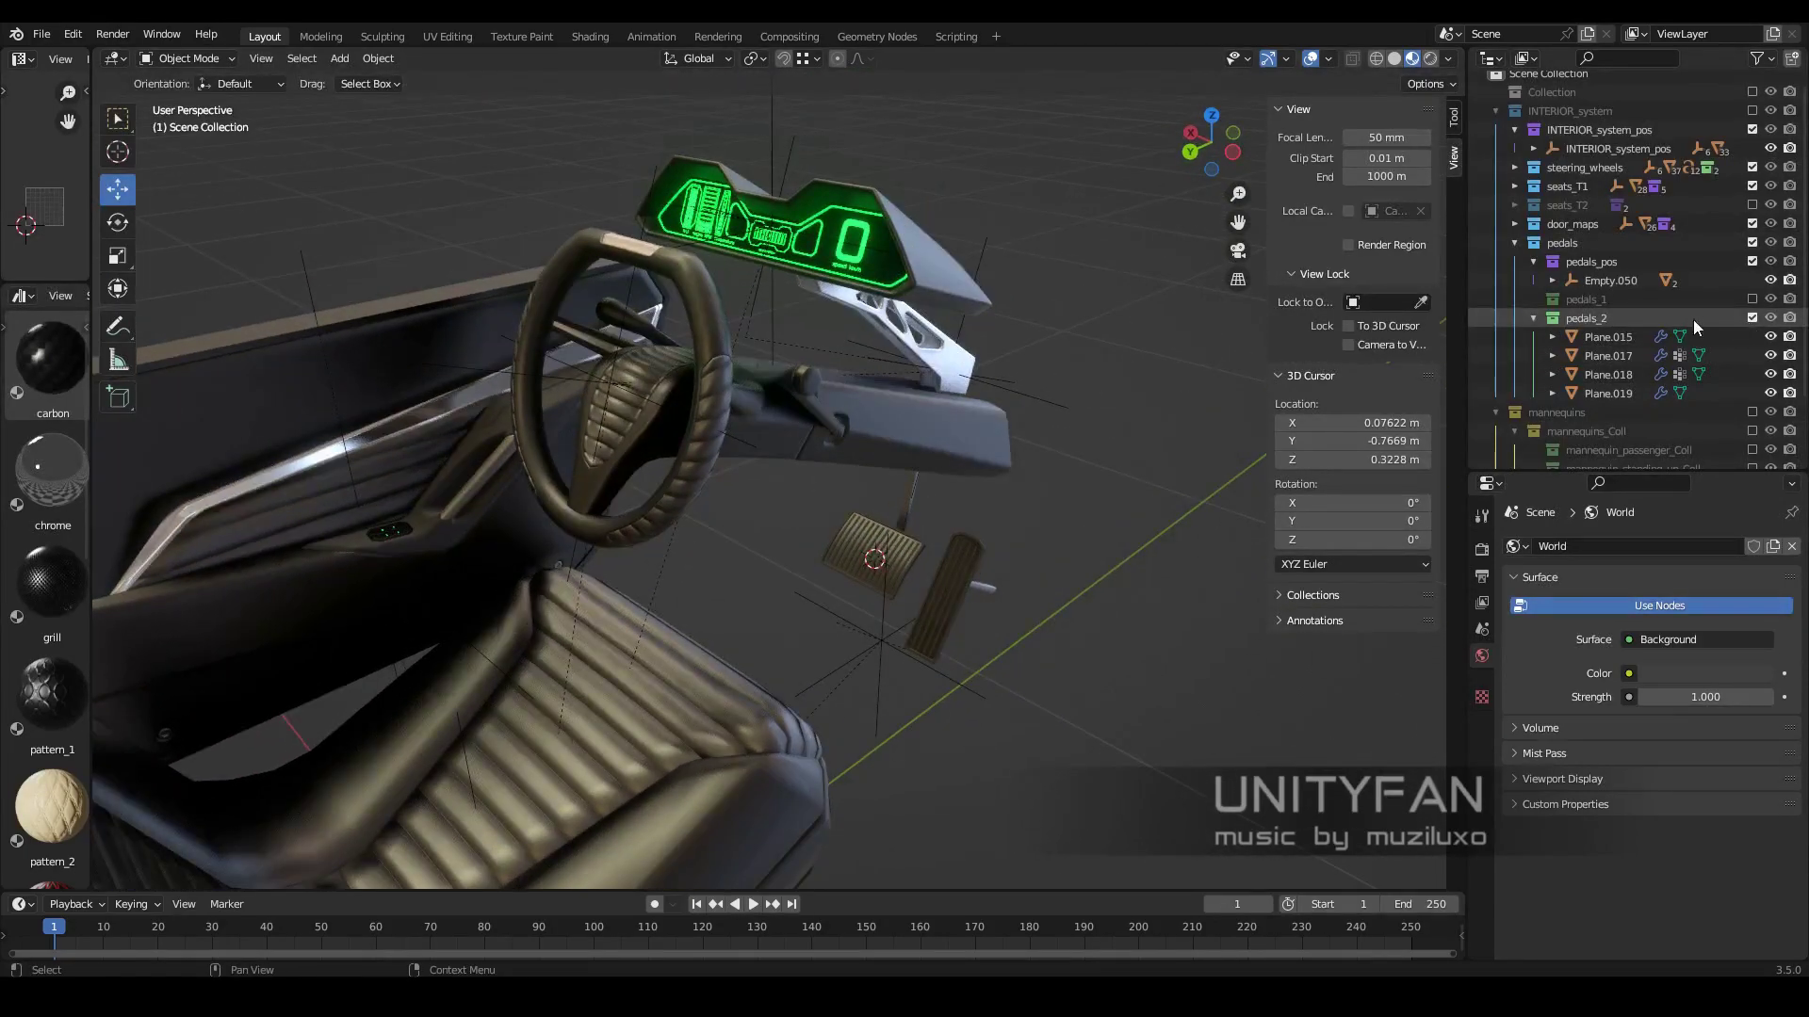
mouse_move(1213, 401)
middle_mouse_down()
mouse_move(944, 399)
mouse_move(757, 426)
mouse_move(1040, 516)
middle_mouse_up()
scroll(1038, 508, "up", 2)
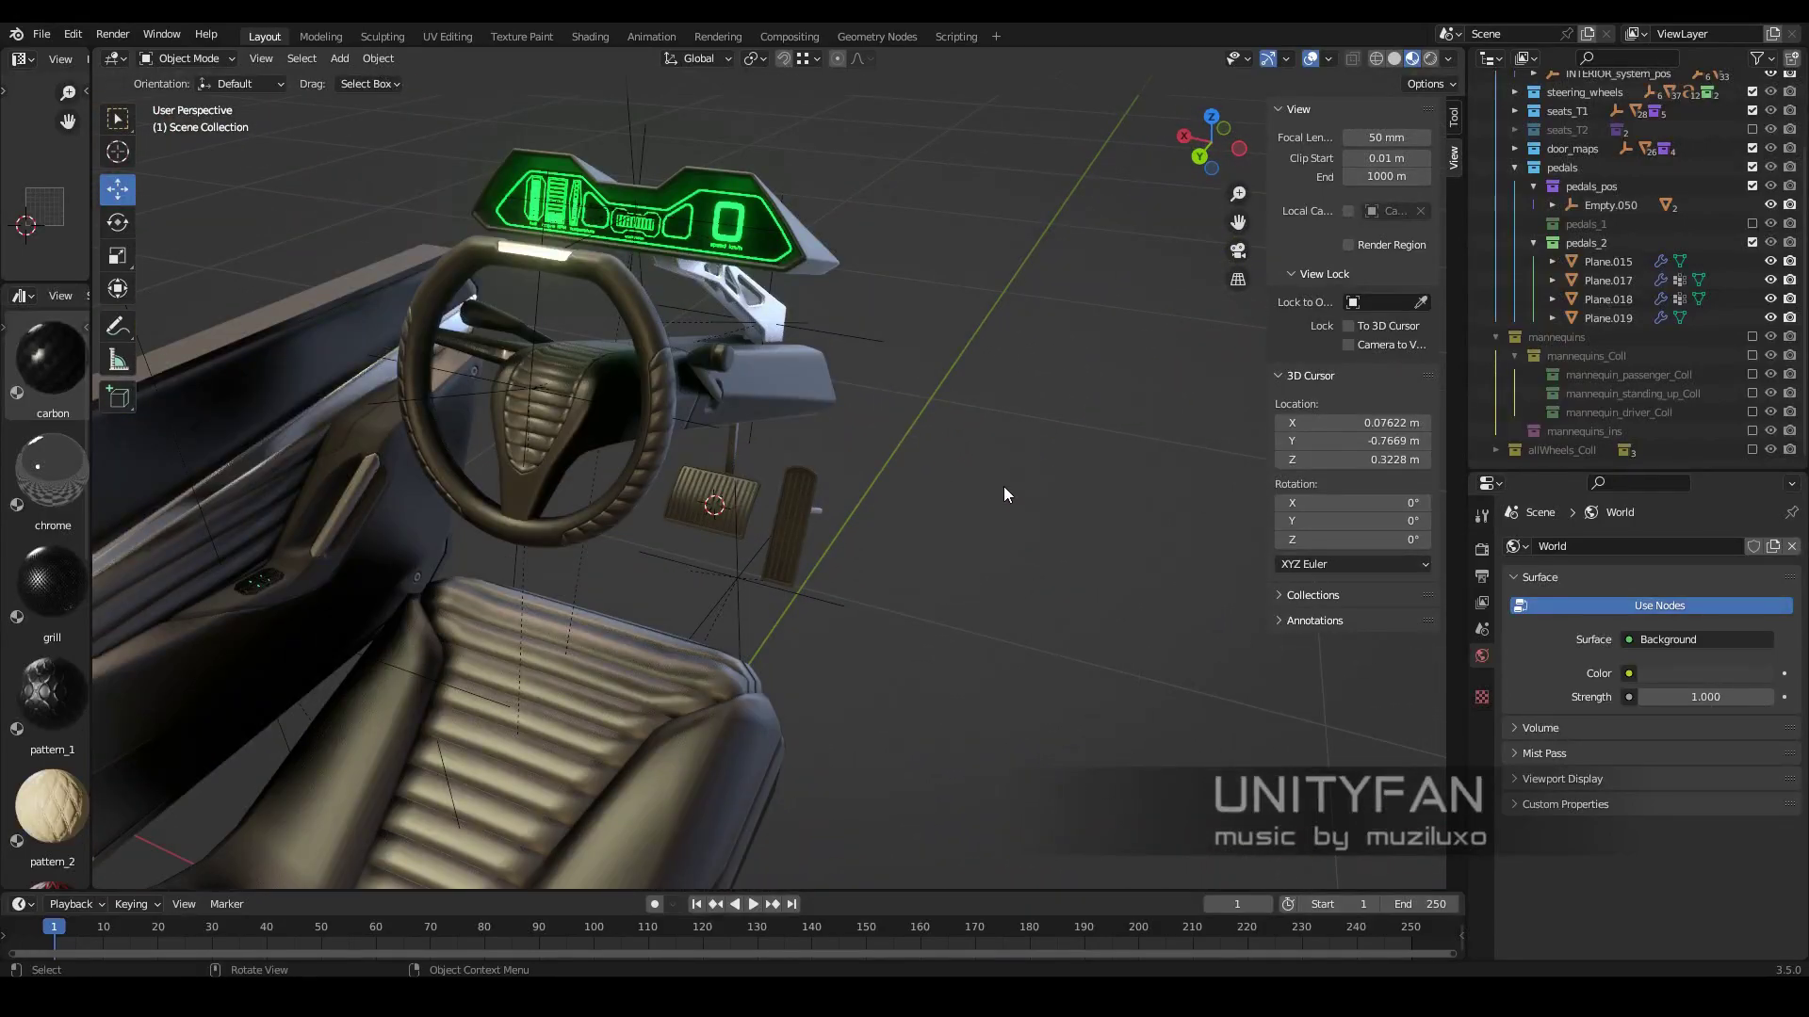
left_click(1753, 243)
left_click(1752, 307)
left_click(1752, 326)
mouse_move(874, 400)
middle_mouse_down()
mouse_move(956, 651)
mouse_move(989, 680)
middle_mouse_up()
key("ctrl+s")
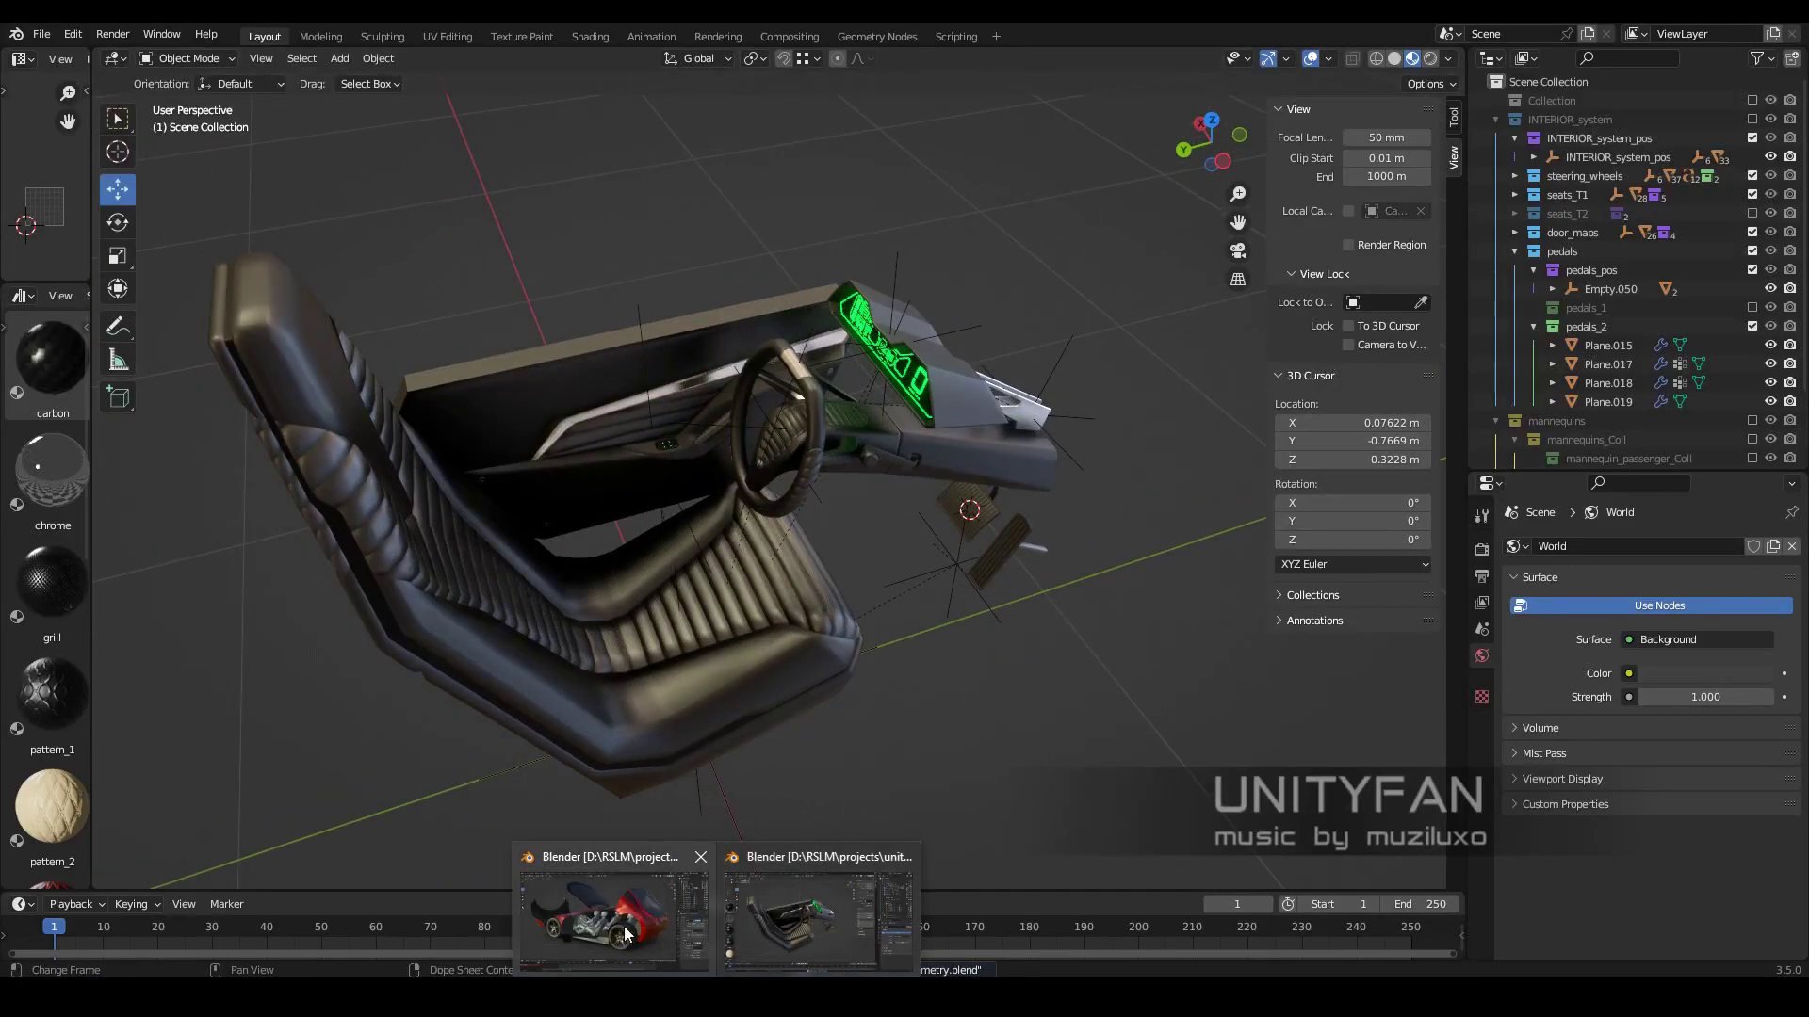
- In the car scene, collapse the FC0004 and mannequins listings and make Scene Collection active
left_click(625, 934)
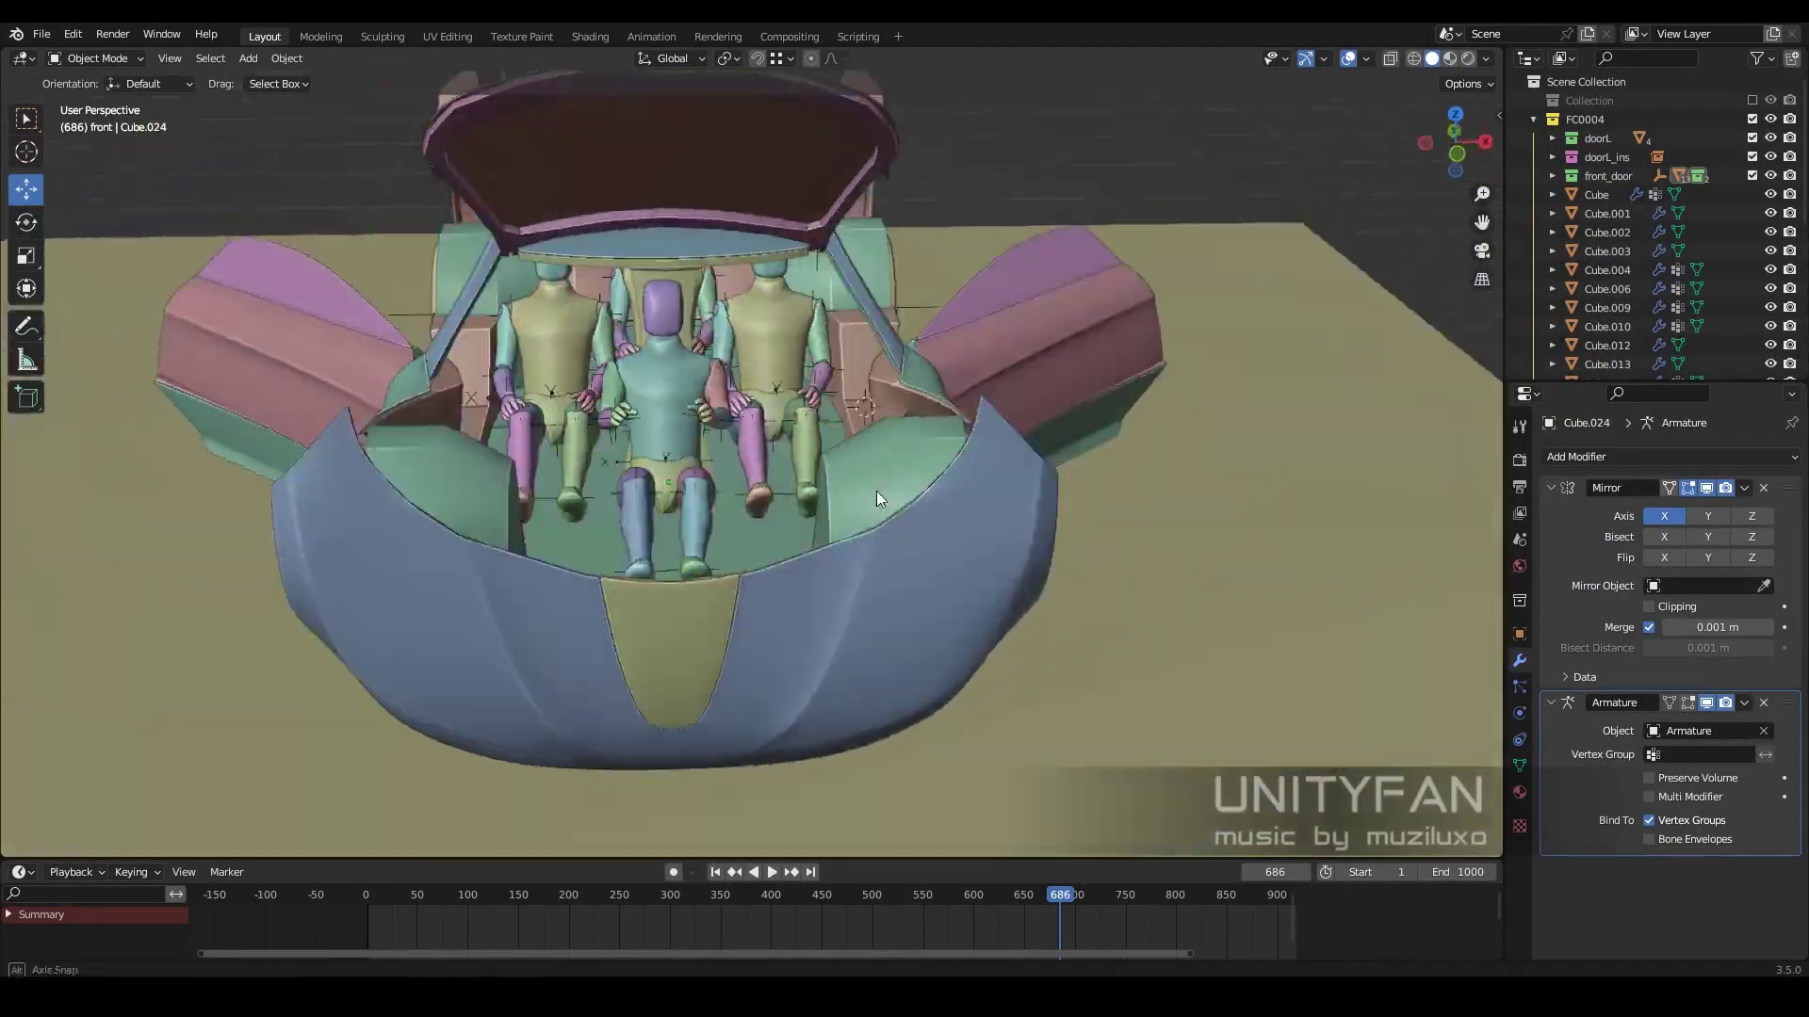
middle_click_drag(877, 498, 586, 518)
scroll(840, 438, "up", 5)
middle_click_drag(840, 438, 904, 377)
left_click(1545, 119)
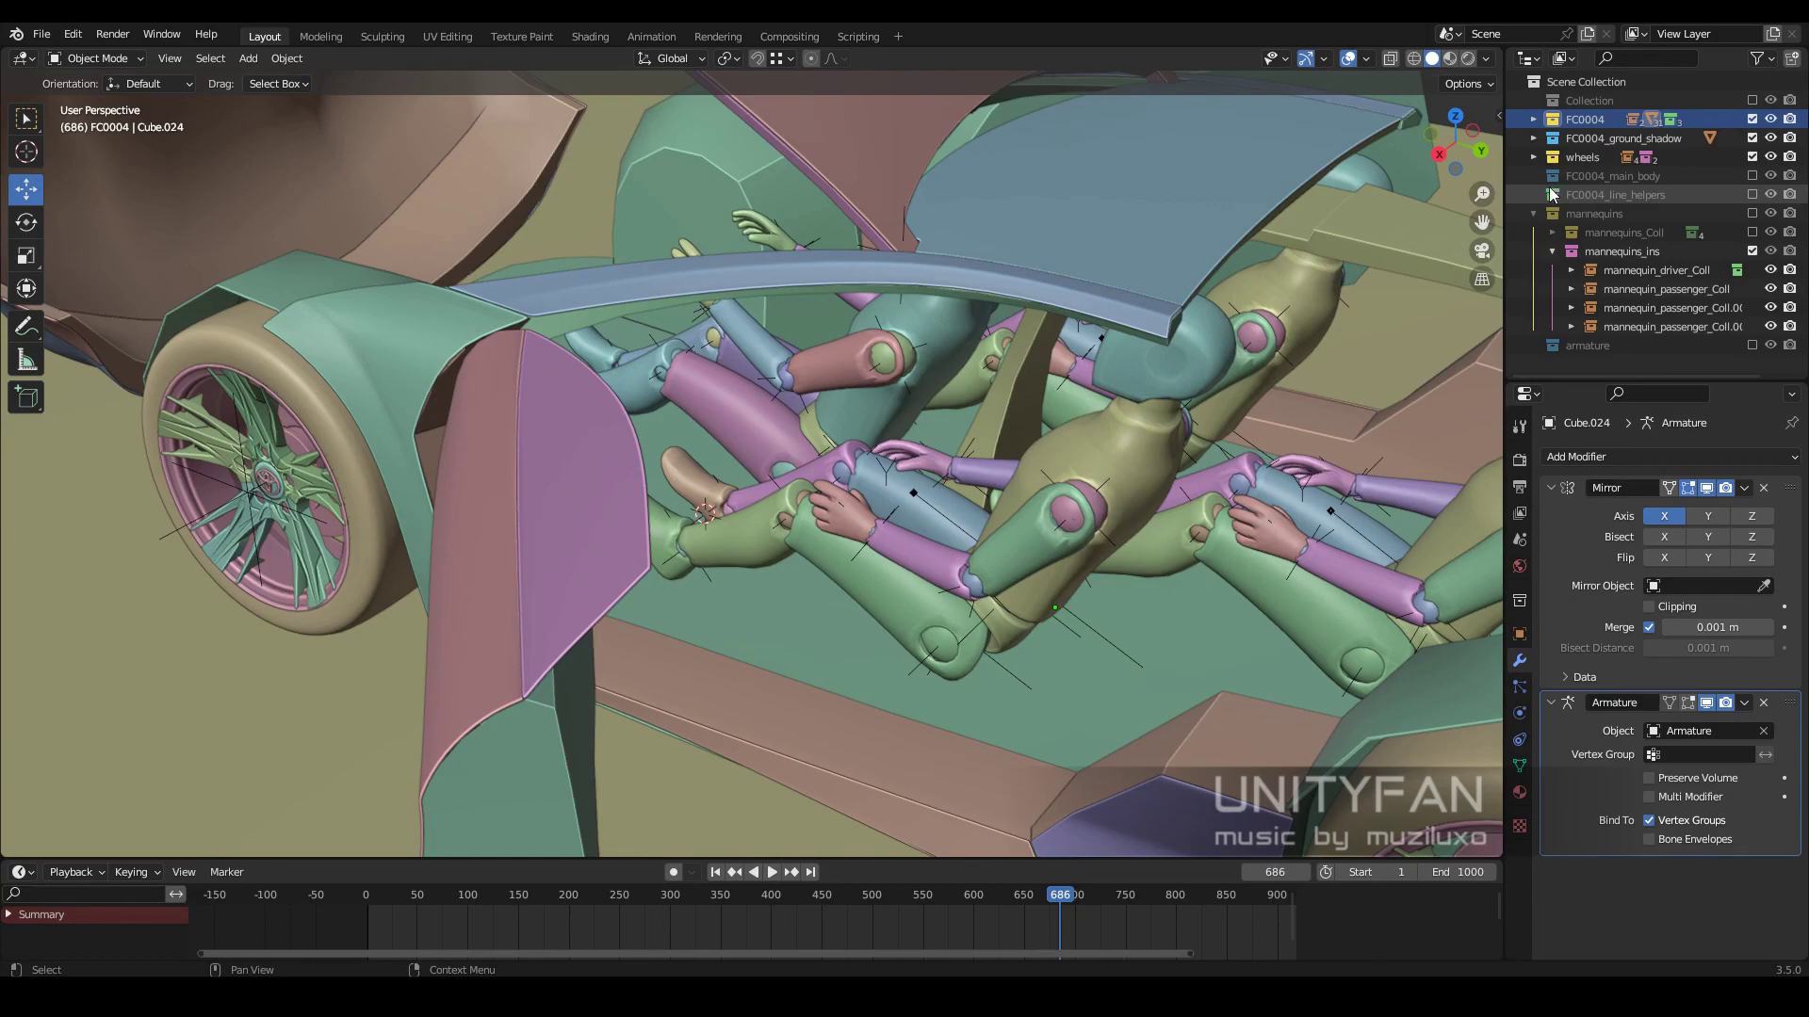
left_click(1533, 214)
left_click(1586, 82)
- Save the FC0004 car file
key("Home")
left_click(41, 34)
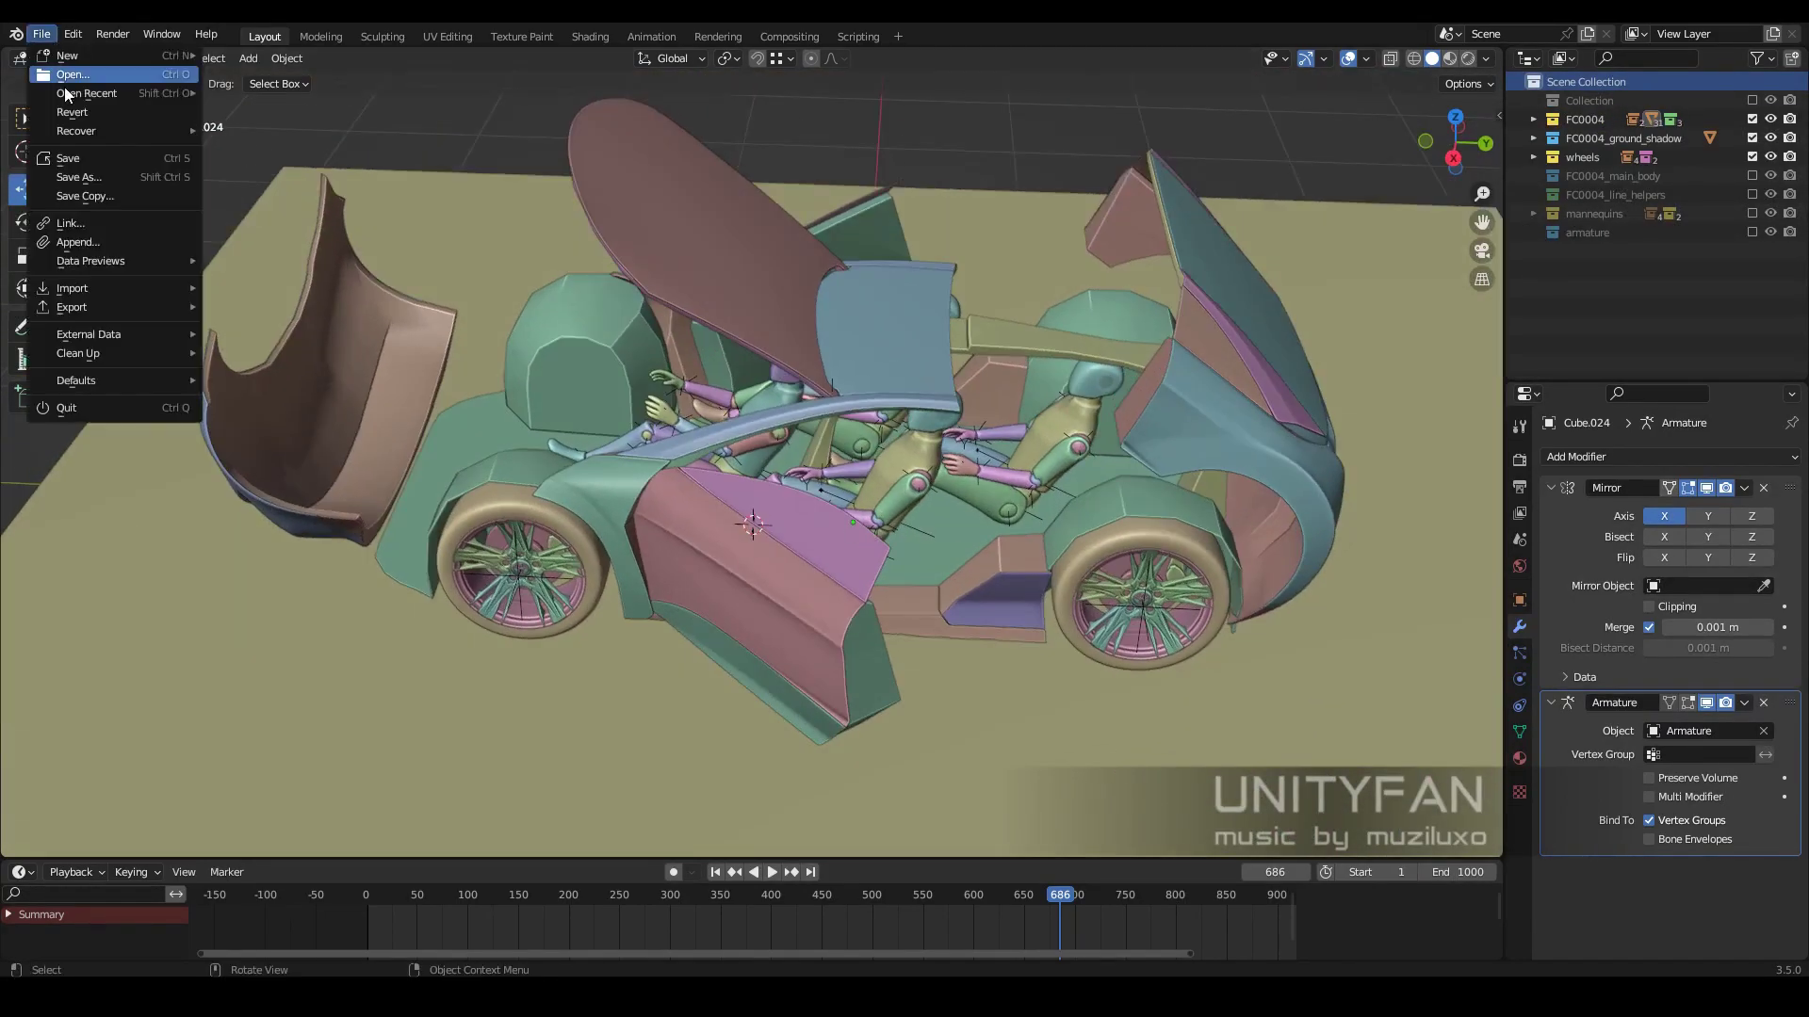
left_click(67, 158)
- Browse common_Geometry.blend's Collection folder and pick the interior collection to append
left_click(42, 34)
left_click(78, 243)
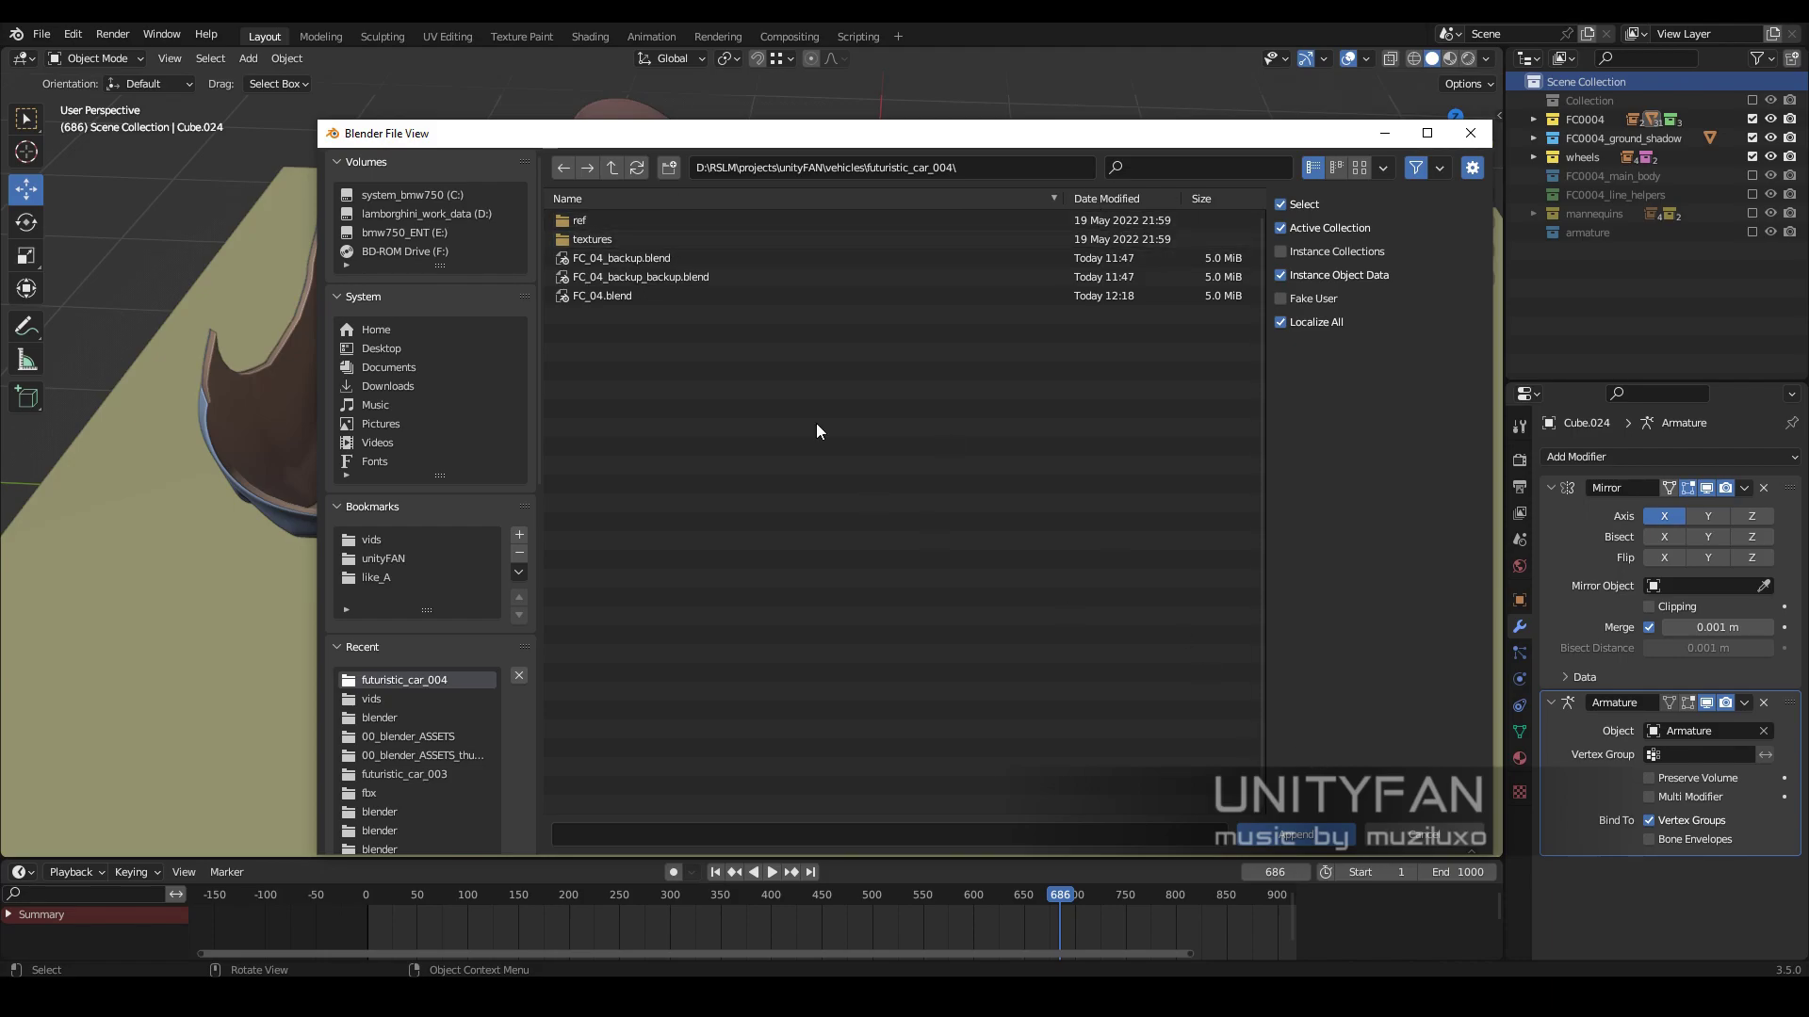
key("BackSpace")
double_click(720, 633)
double_click(613, 276)
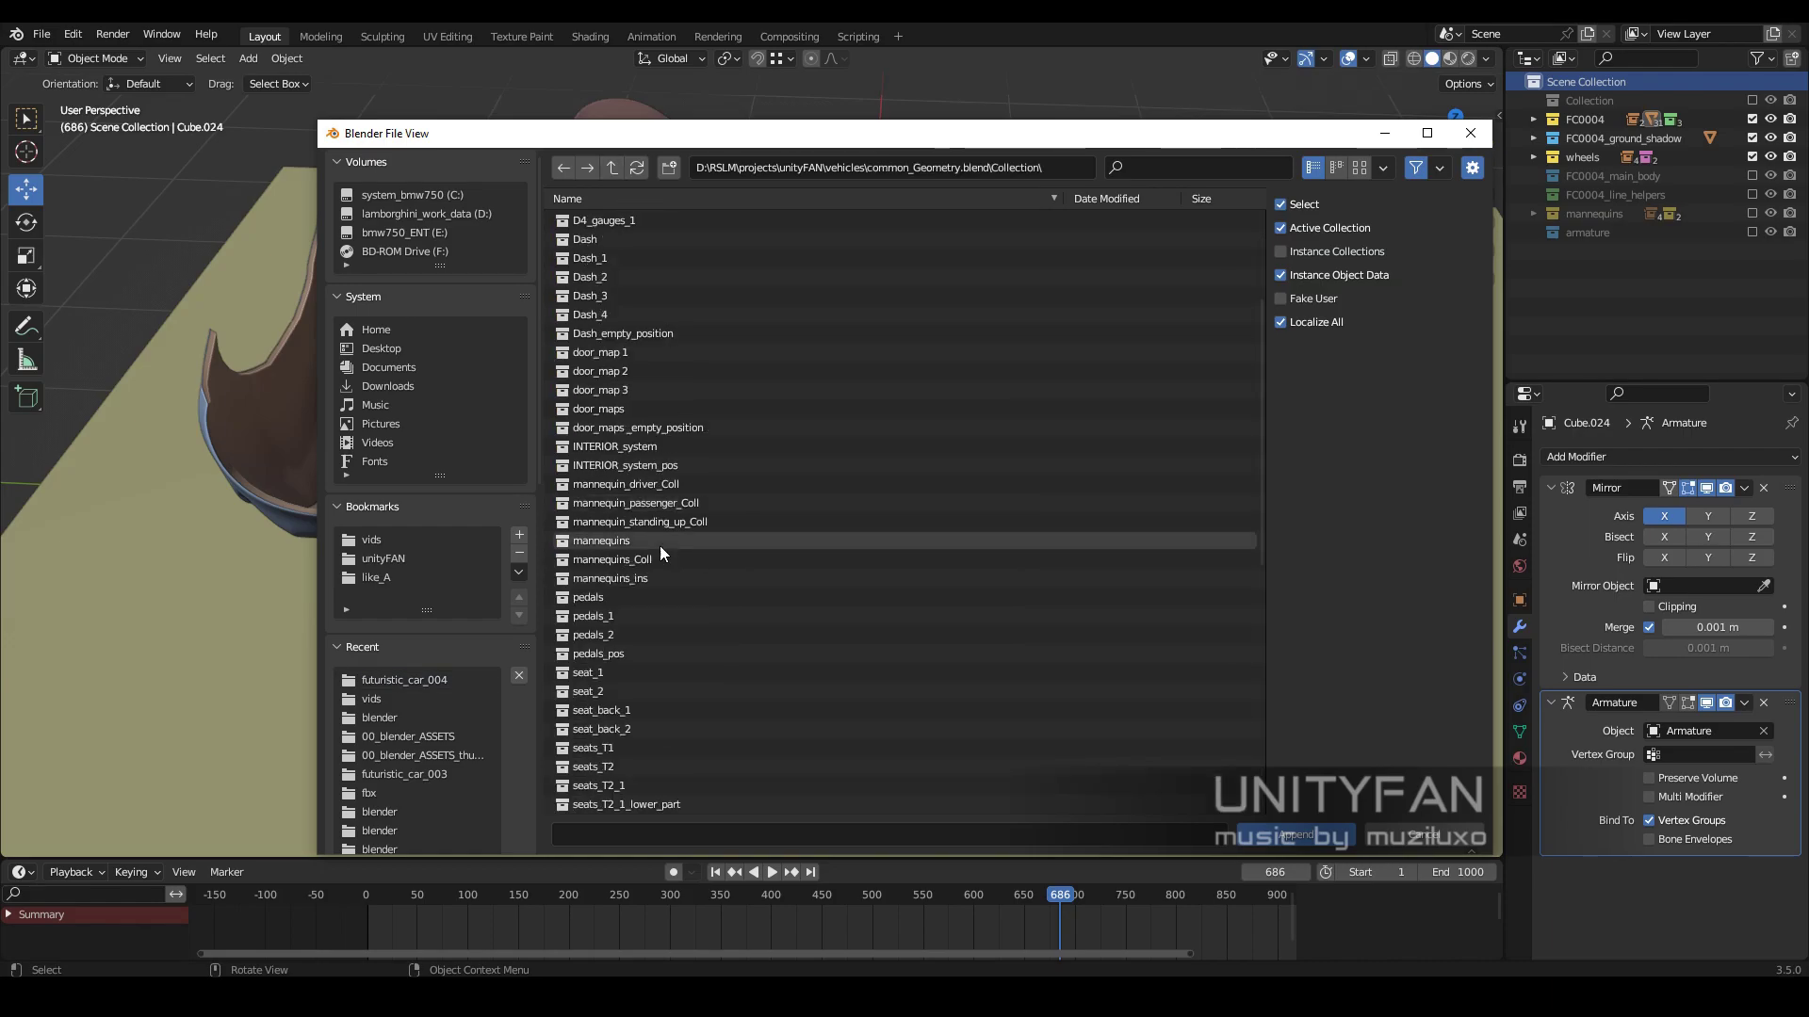
scroll(661, 547, "down", 5)
scroll(663, 546, "up", 5)
left_click(659, 447)
- Append the interior collection and move the INTERIOR_system_pos rig roughly into the car
left_click(1297, 833)
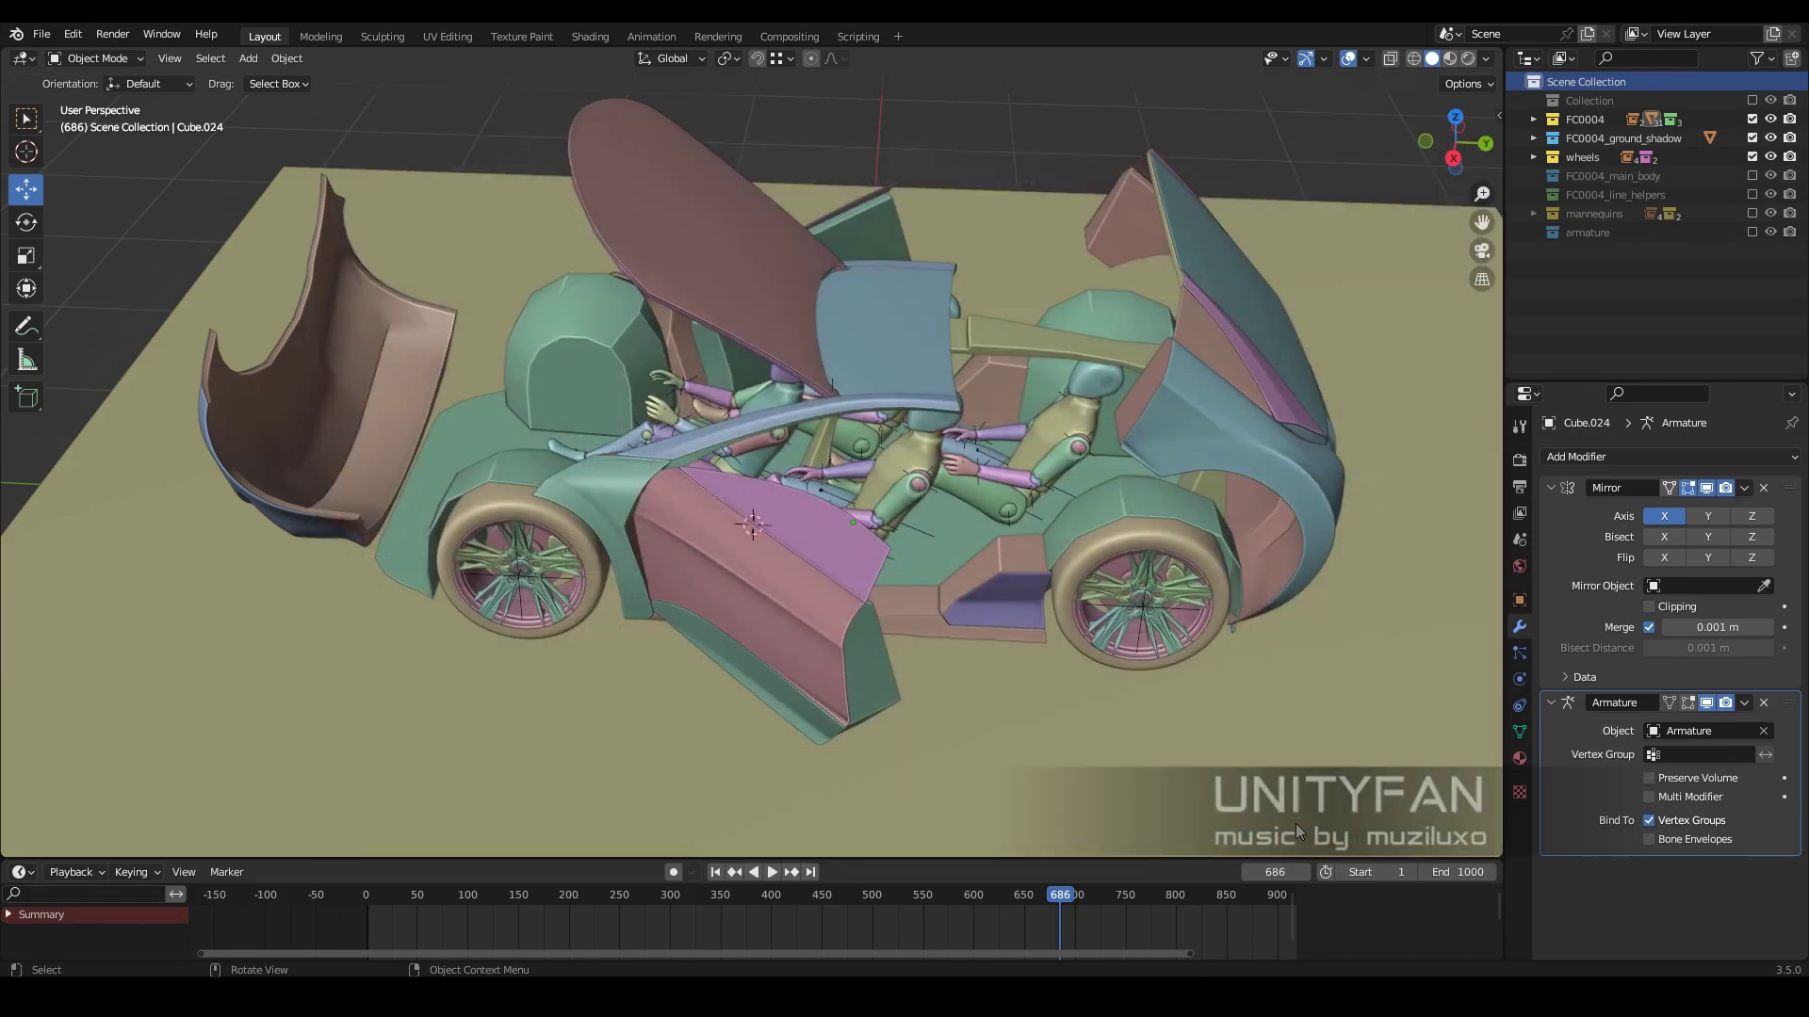
mouse_move(1297, 832)
middle_mouse_down()
mouse_move(1034, 547)
mouse_move(895, 494)
mouse_move(1554, 283)
middle_mouse_up()
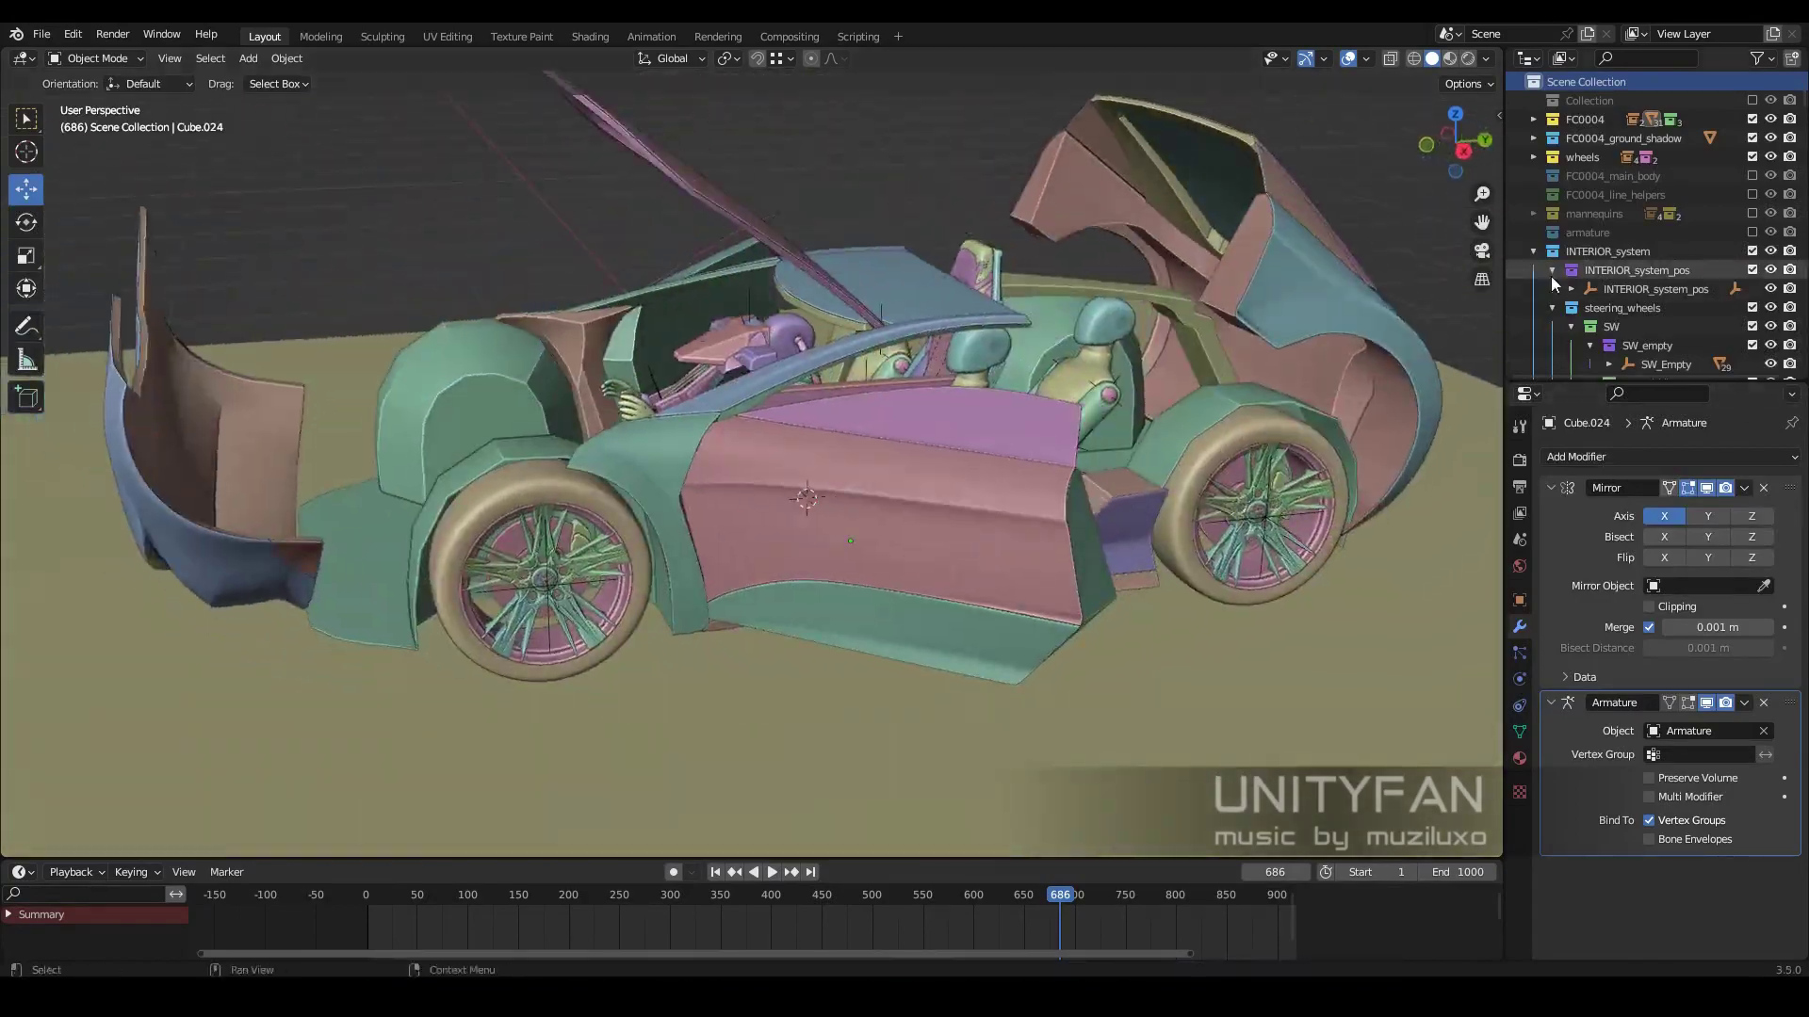
left_click(1602, 289)
key("KP_Decimal")
key("KP_3")
key("shift+z")
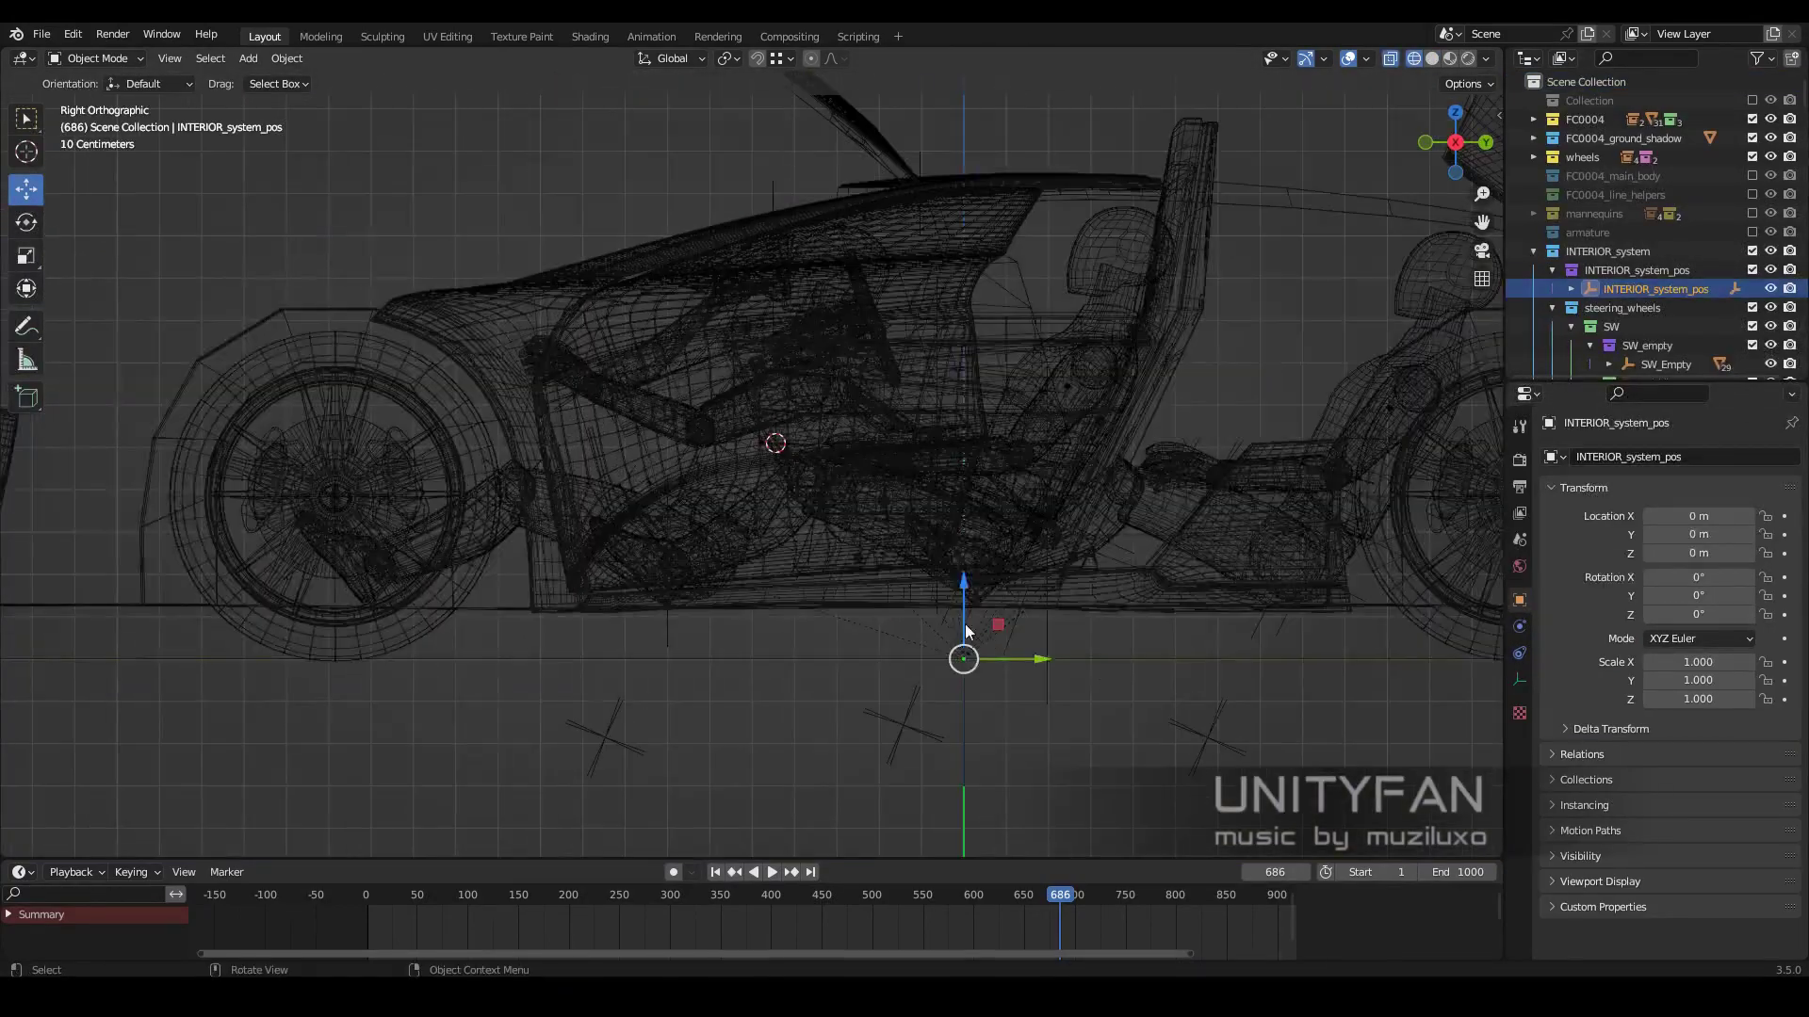
key("g")
left_click(750, 679)
- Select all INTERIOR_system objects and isolate them on their own
key("shift+z")
mouse_move(749, 679)
middle_mouse_down()
mouse_move(1038, 607)
mouse_move(858, 507)
middle_mouse_up()
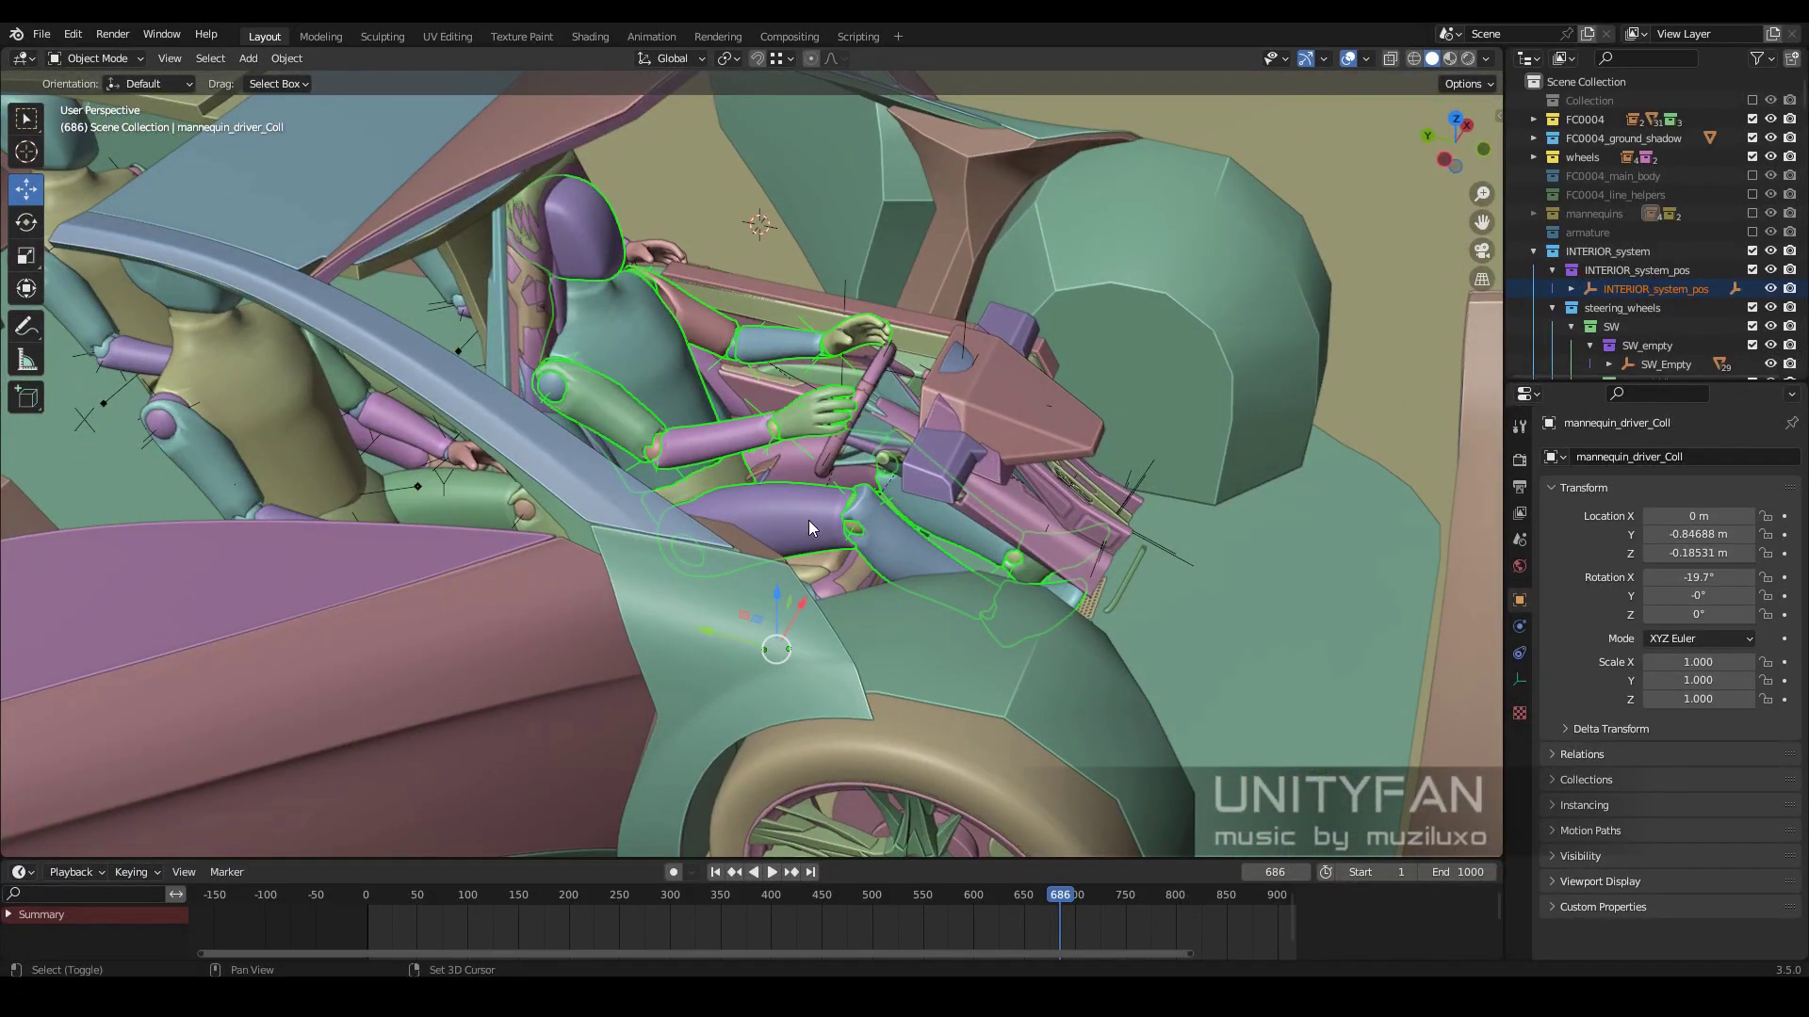
scroll(808, 527, "down", 3)
scroll(1094, 292, "down", 3)
right_click(1607, 251)
left_click(1483, 354)
scroll(595, 380, "up", 3)
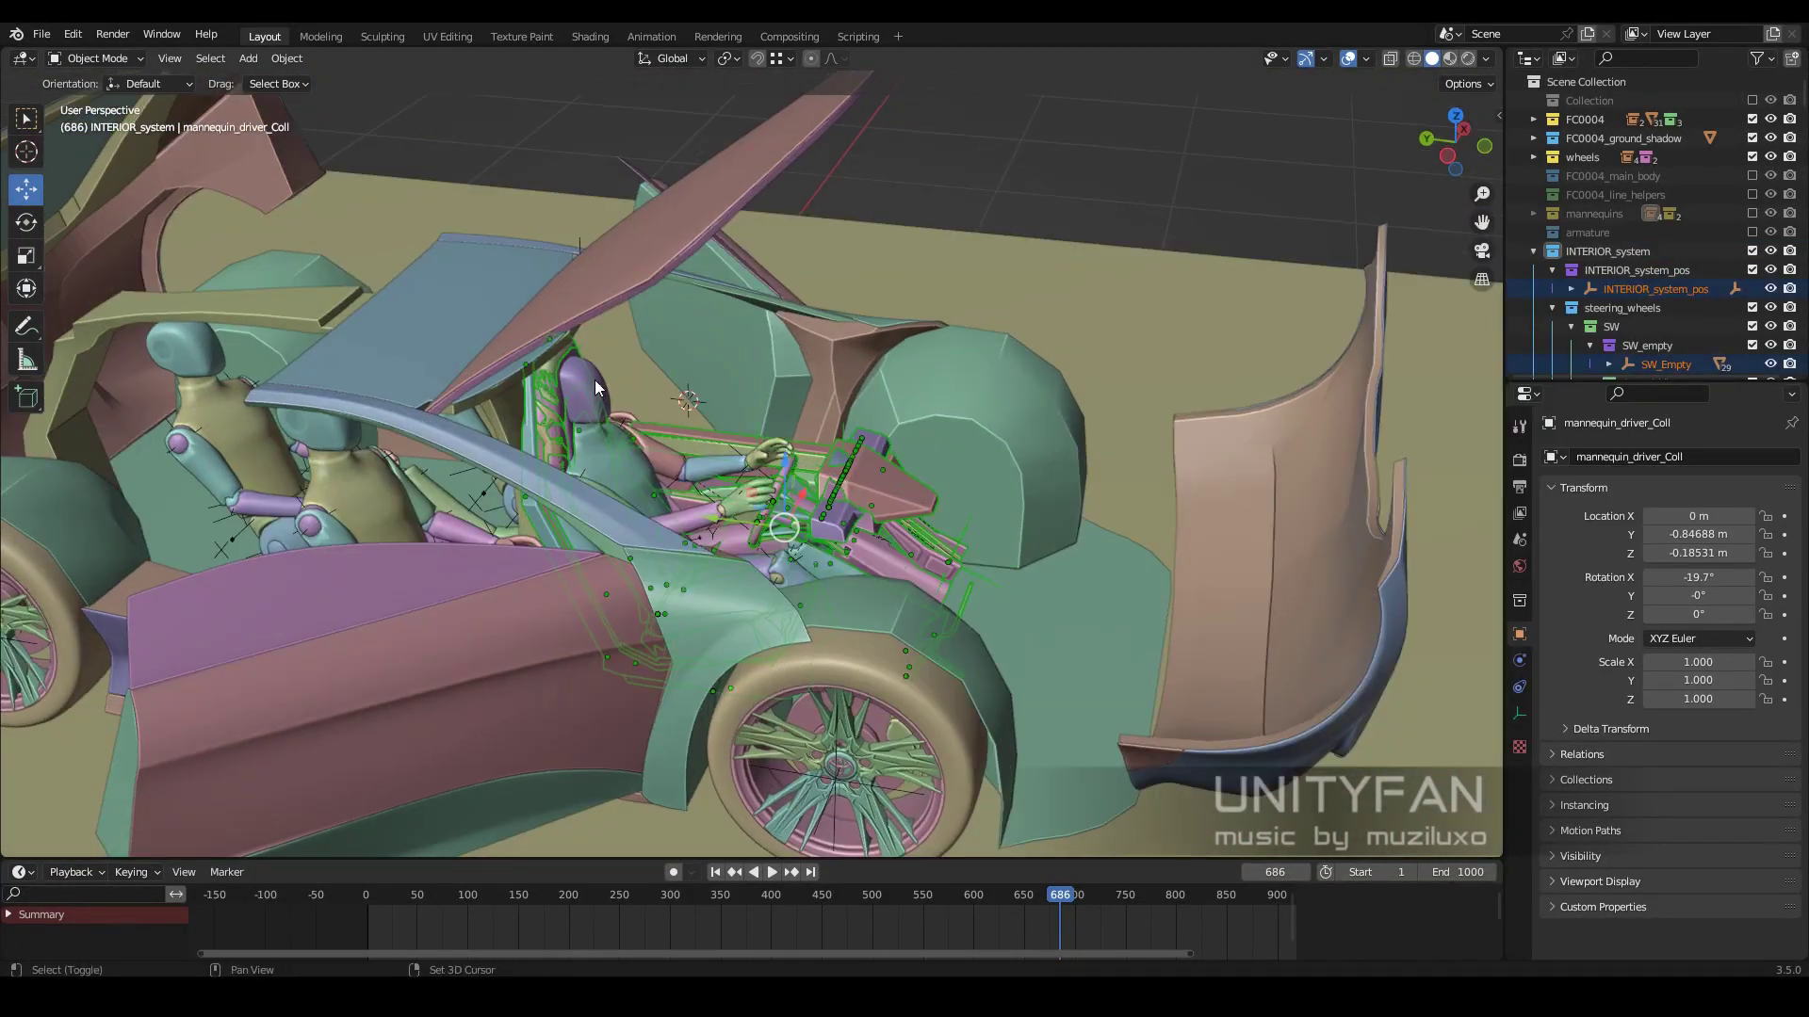
middle_click_drag(595, 381, 968, 567)
key("shift+h")
- Nudge INTERIOR_system_pos using side views to Y -0.805 m, Z -0.193 m
left_click(884, 625)
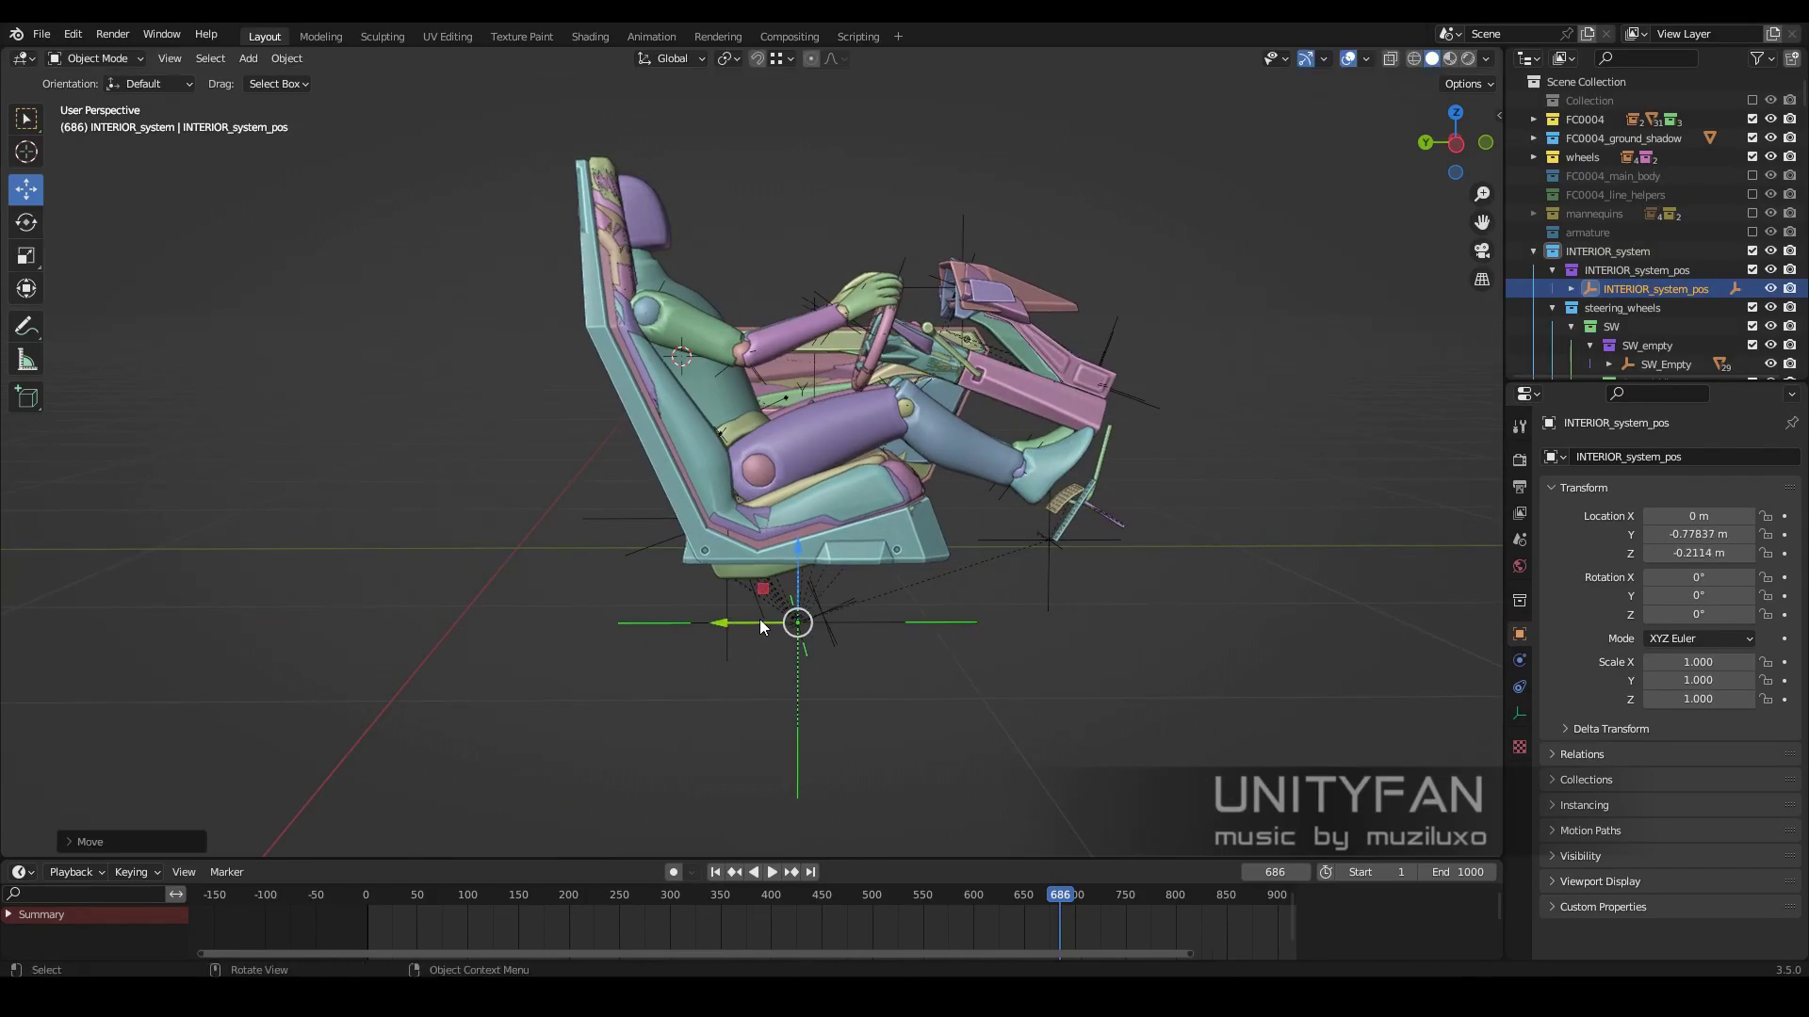
key("KP_3")
key("KP_1")
key("ctrl+KP_3")
scroll(761, 594, "up", 3)
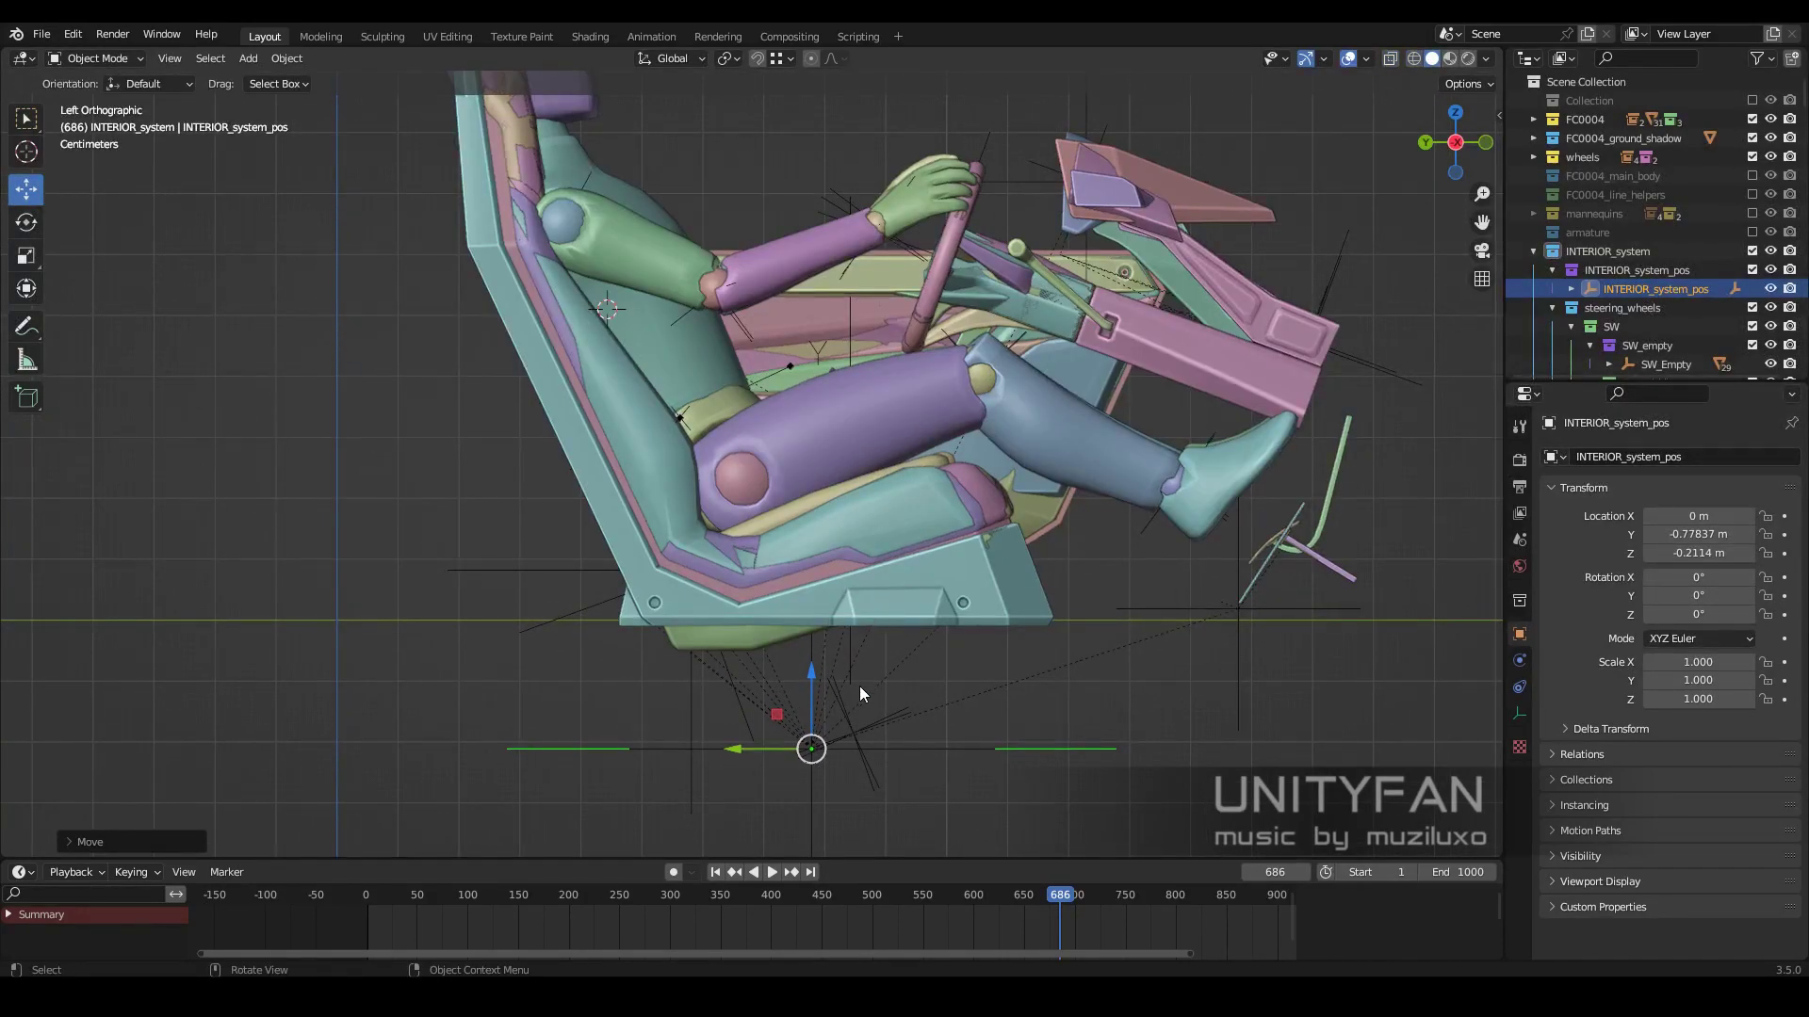
key("g")
scroll(790, 704, "down", 1)
left_click(904, 667)
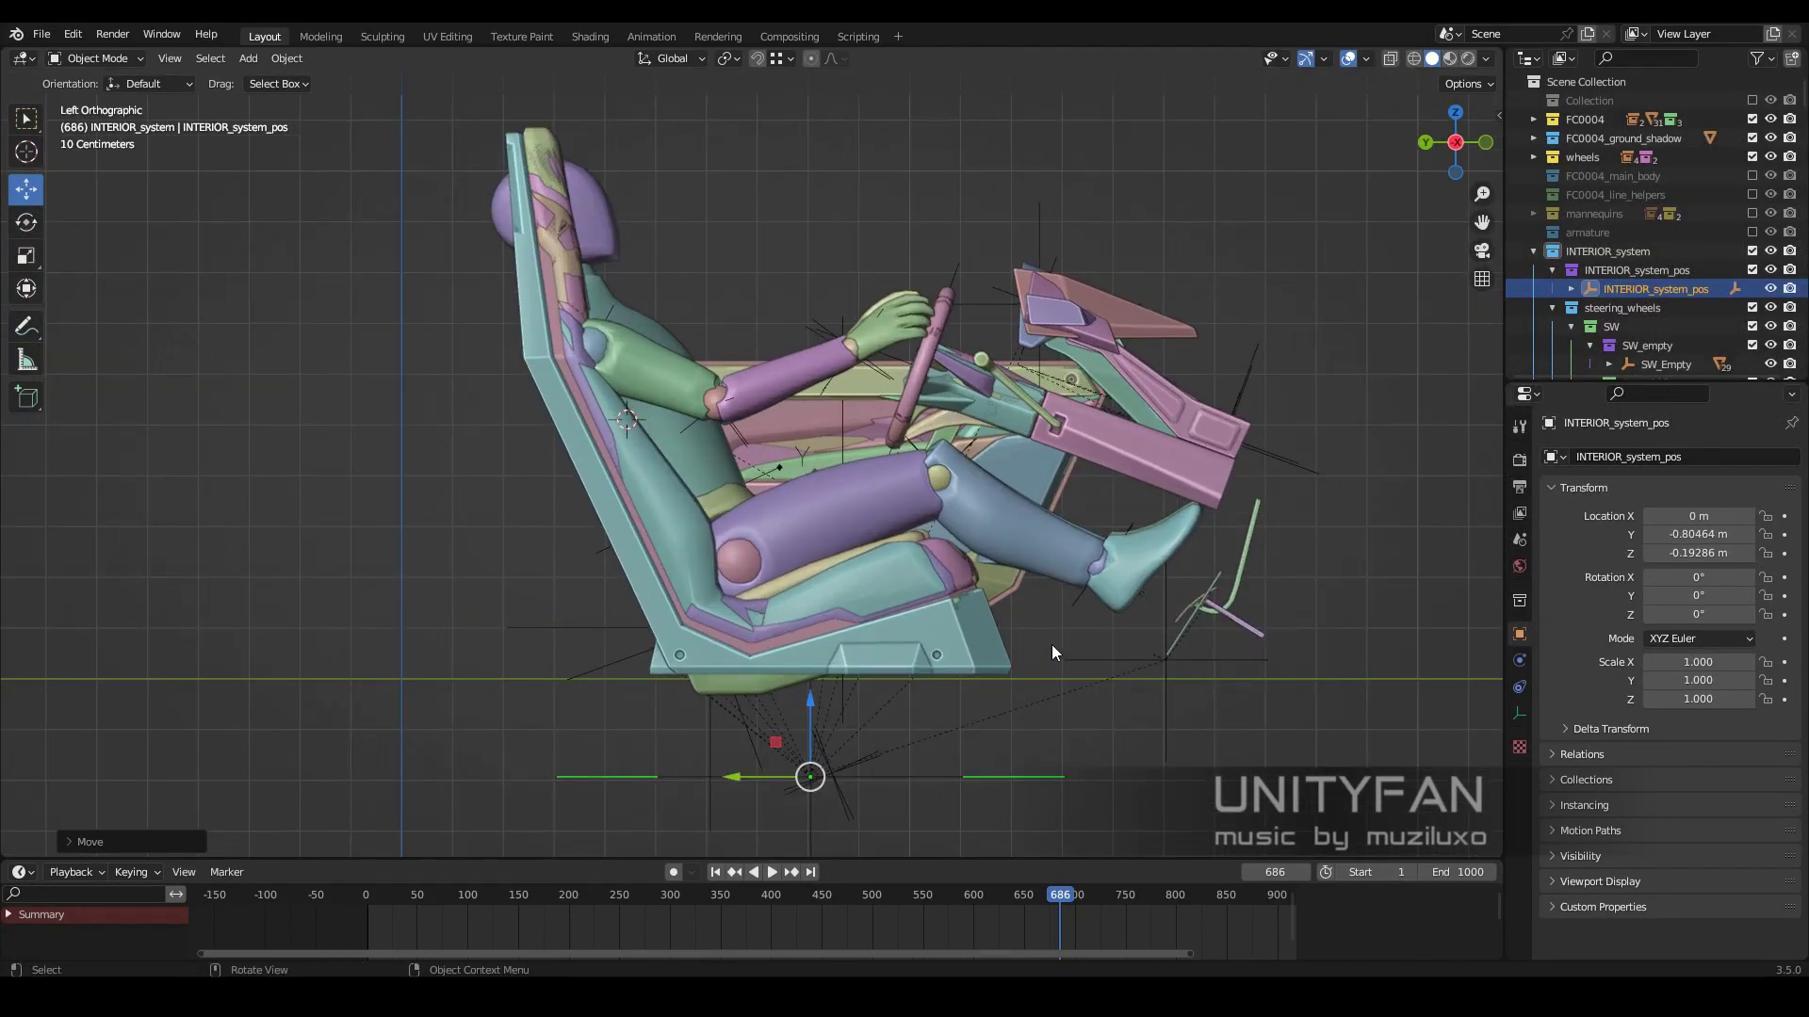
- Enlarge the Outliner and collapse the SW collection
mouse_move(1051, 644)
middle_mouse_down()
mouse_move(1009, 699)
mouse_move(943, 716)
middle_mouse_up()
left_click_drag(1649, 382, 1648, 721)
left_click(1570, 326)
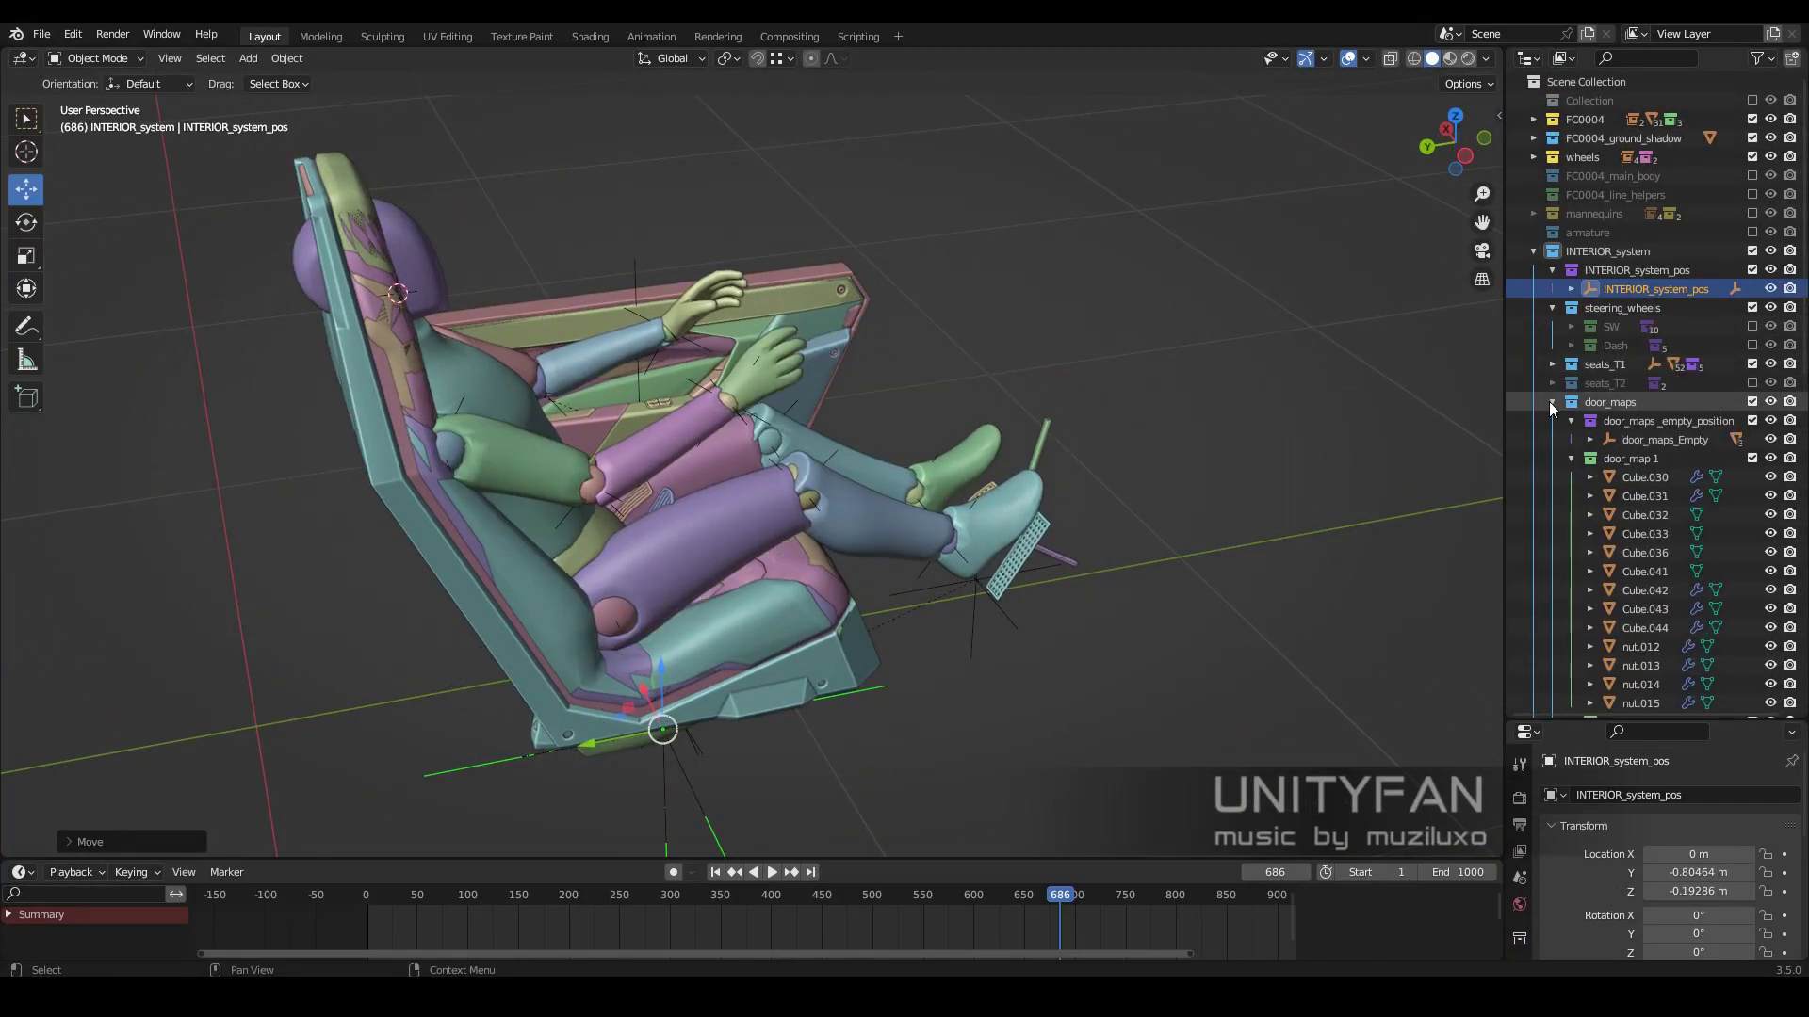
- Exclude the pedals_1 collection, undoing an accidental Plane.128 selection
left_click(1752, 477)
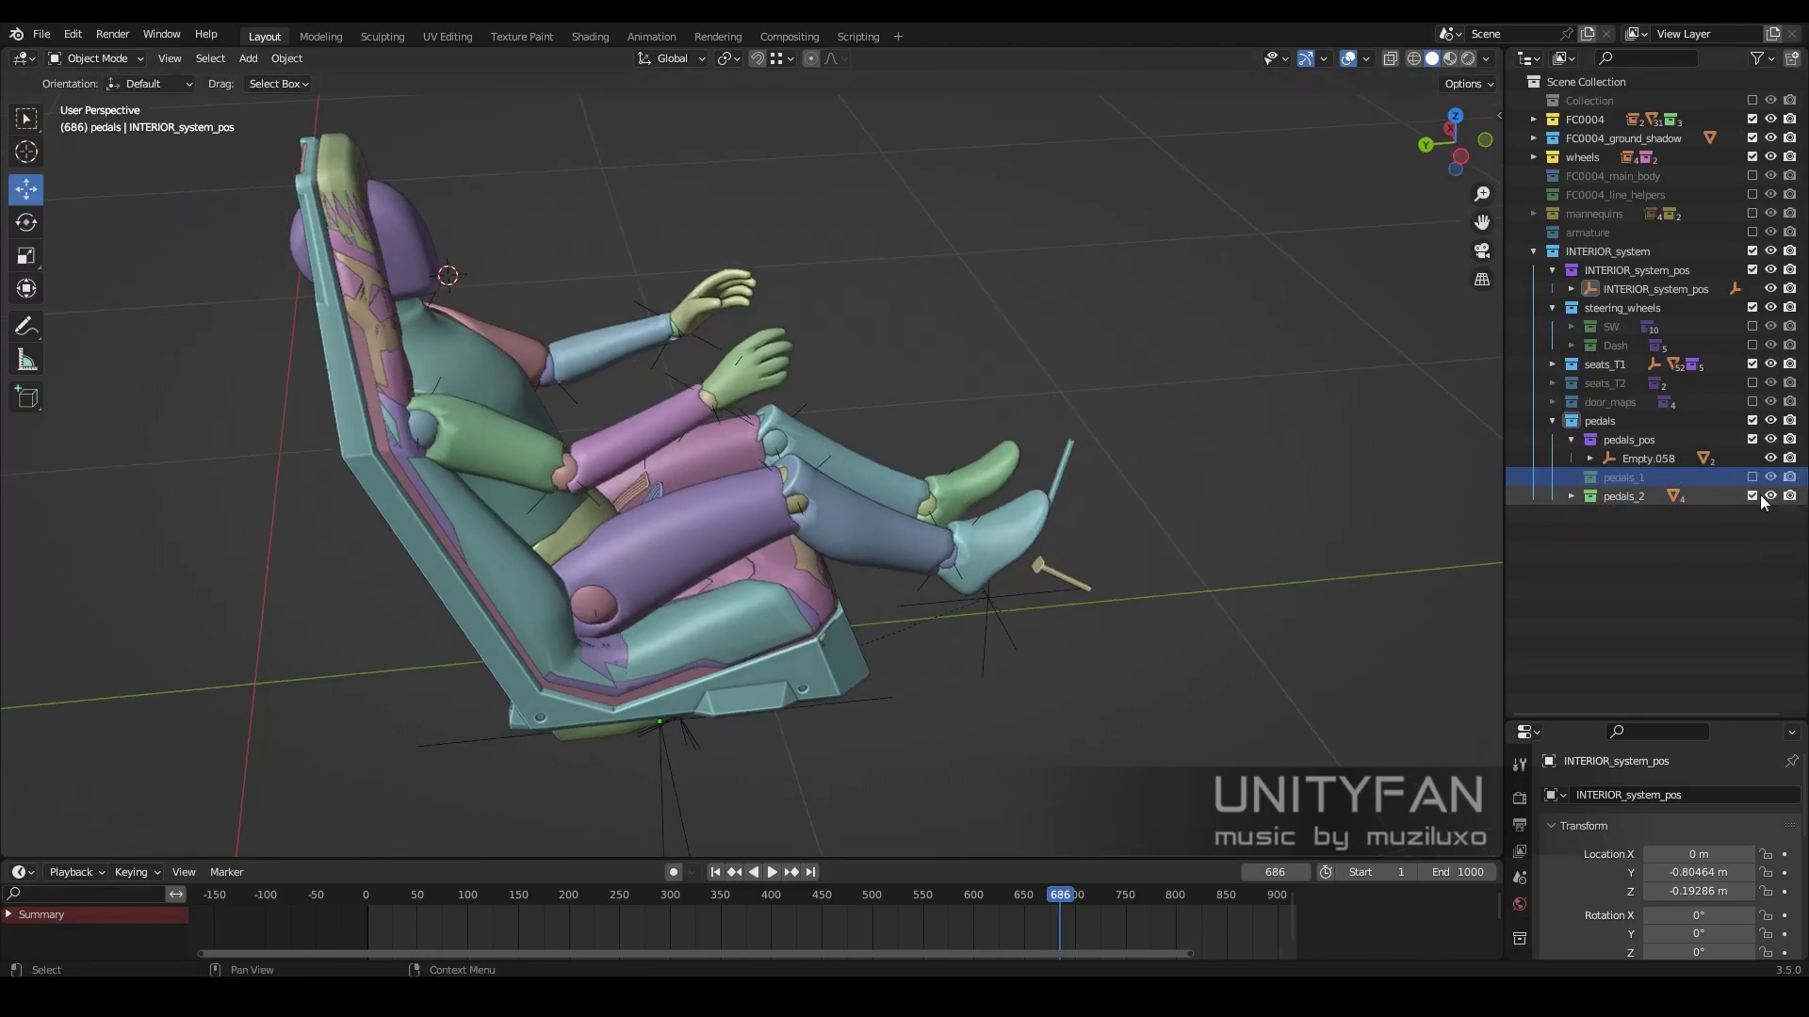
left_click(1059, 550)
scroll(1059, 546, "up", 3)
key("ctrl+z")
key("ctrl+z")
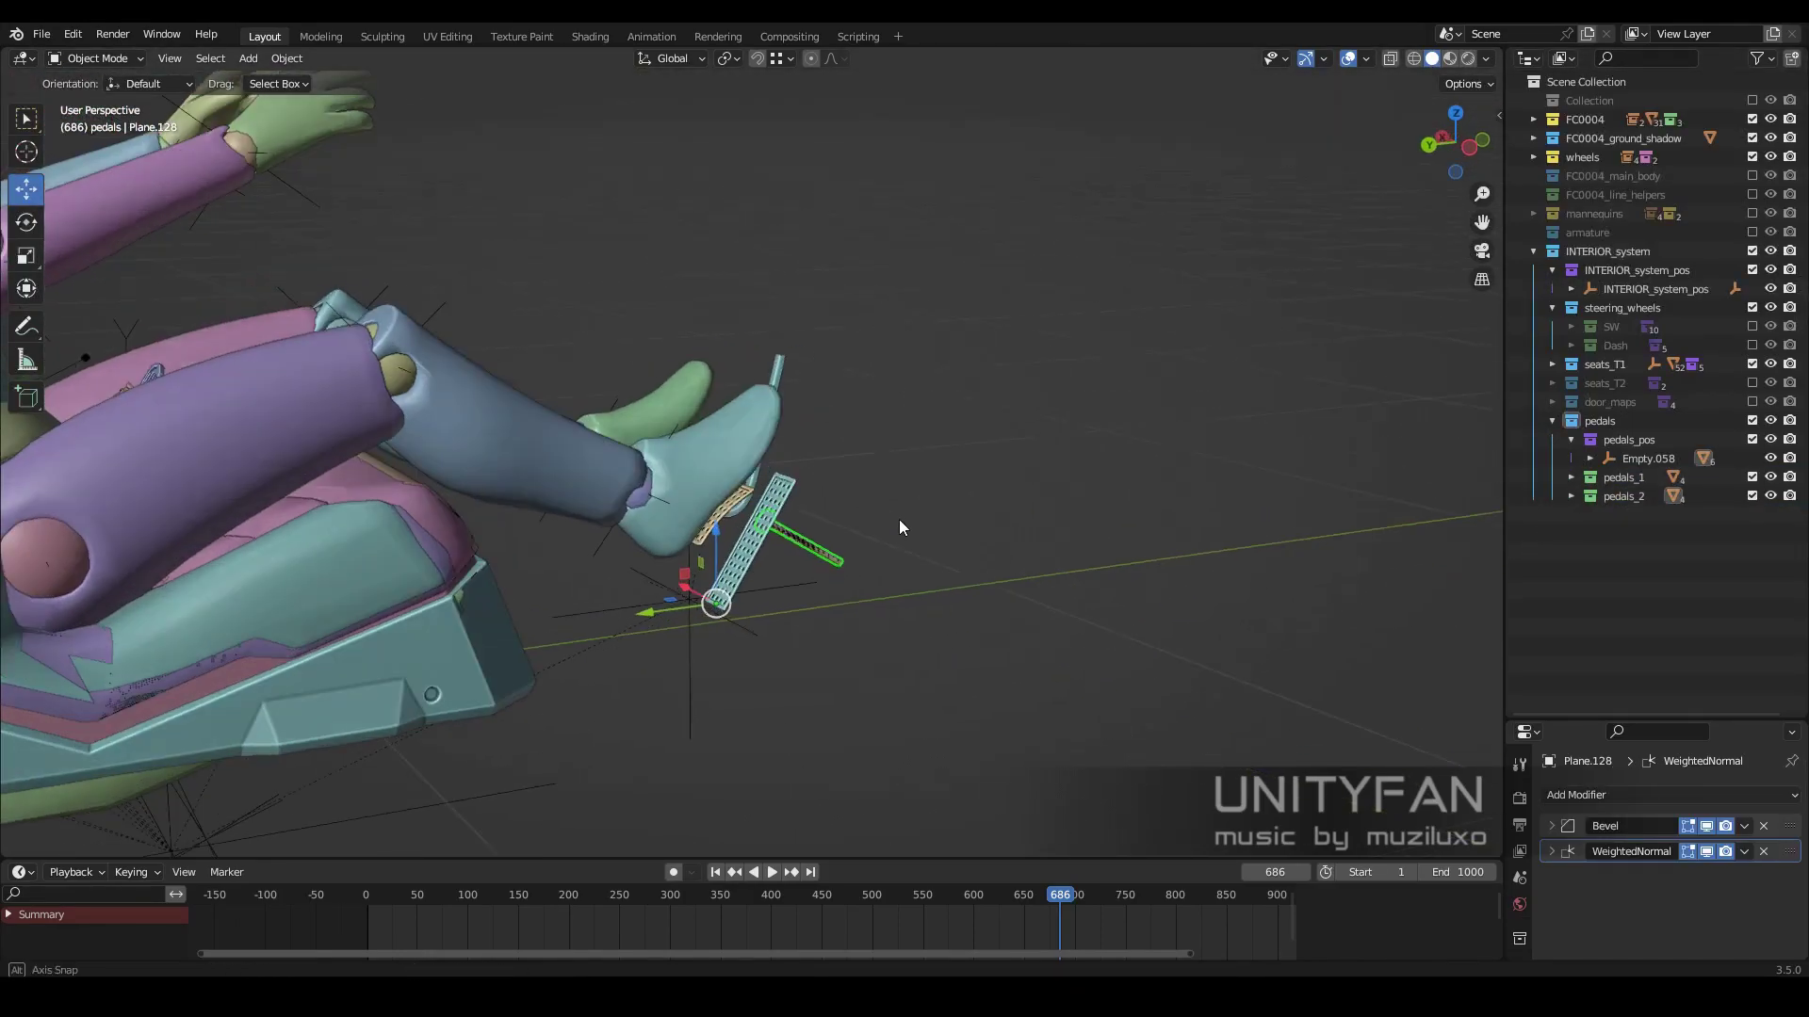
scroll(847, 523, "up", 6)
key("ctrl+z")
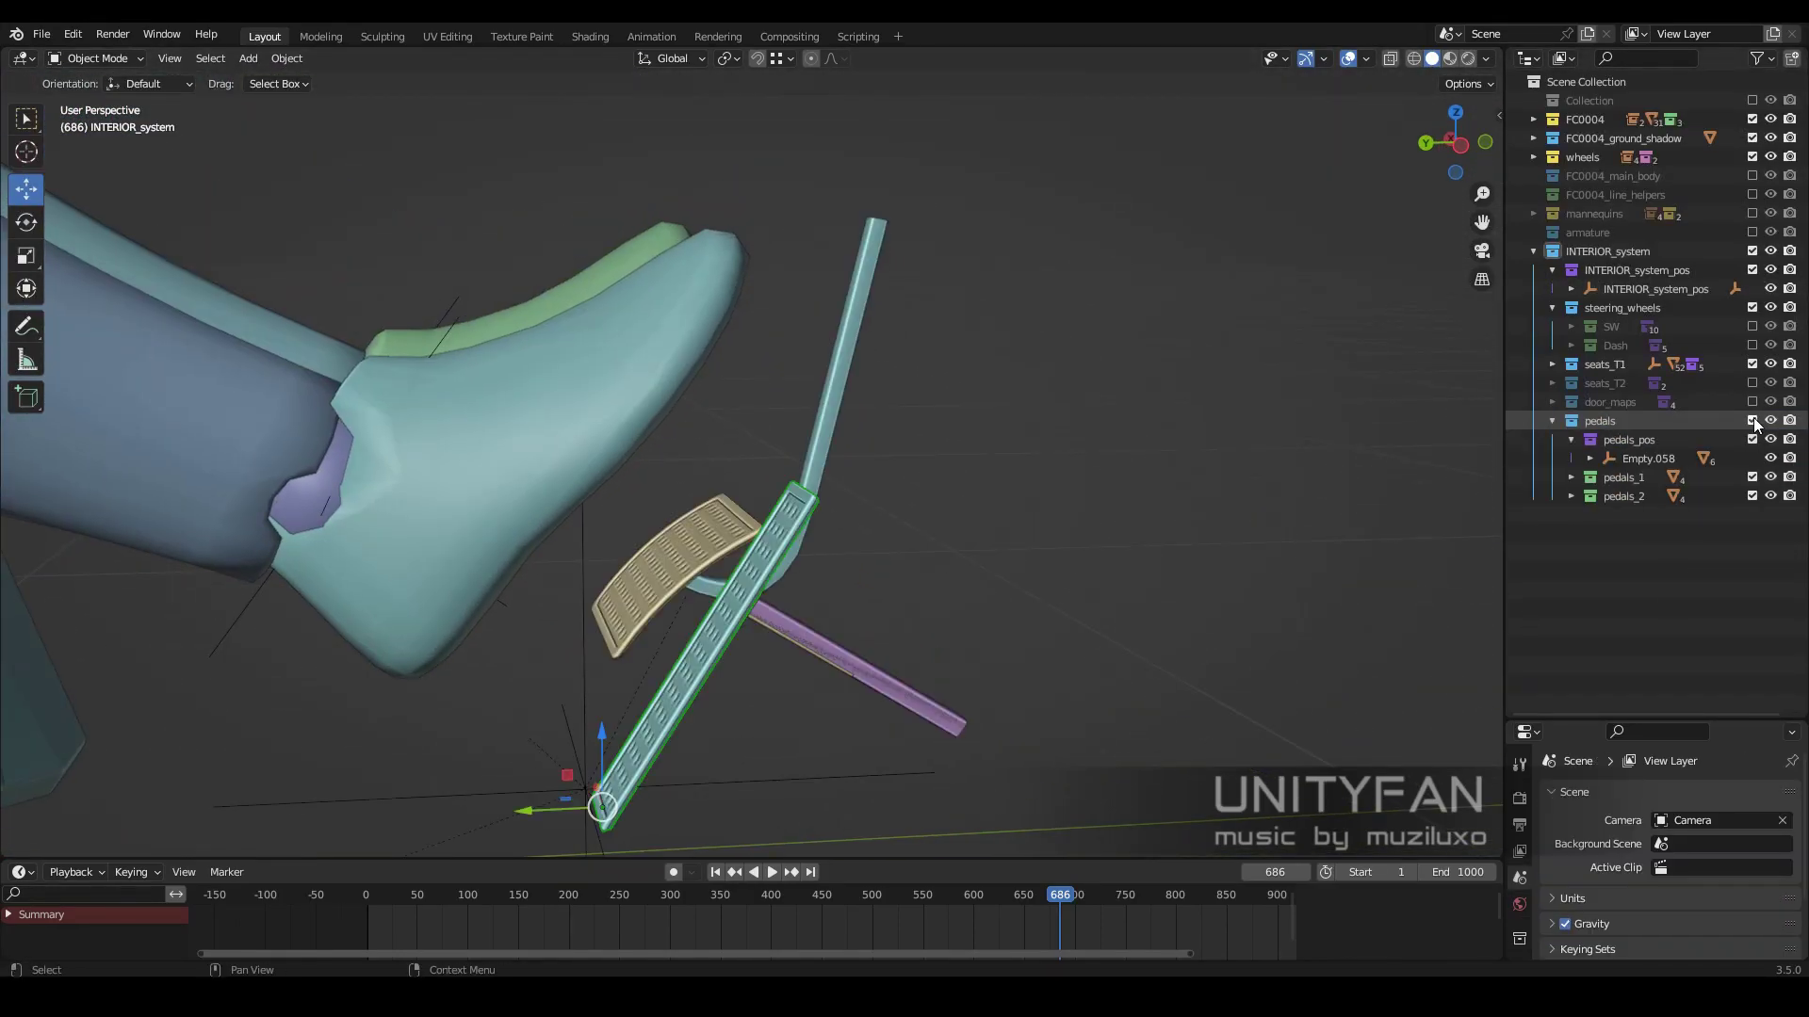
left_click(1752, 477)
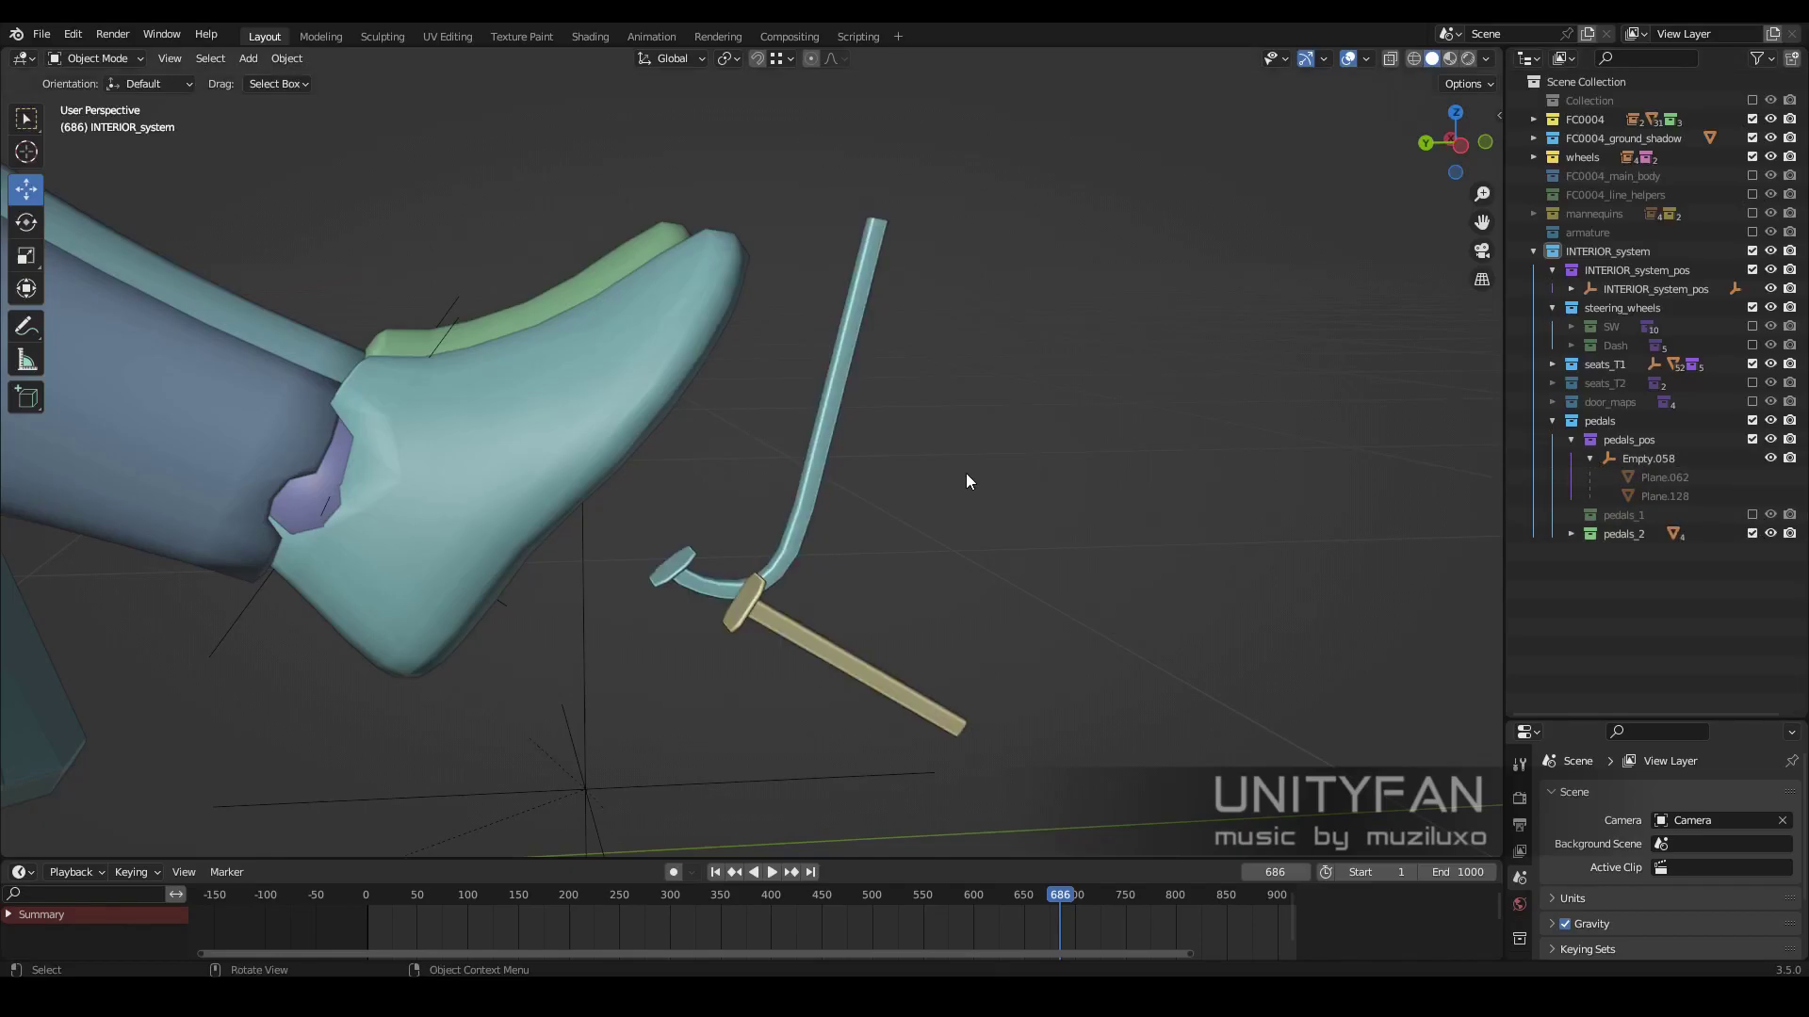
- Exclude pedals_pos and pedals_2 and select the INTERIOR_system objects
left_click(1754, 439)
left_click(1752, 476)
scroll(932, 638, "down", 8)
right_click(1558, 253)
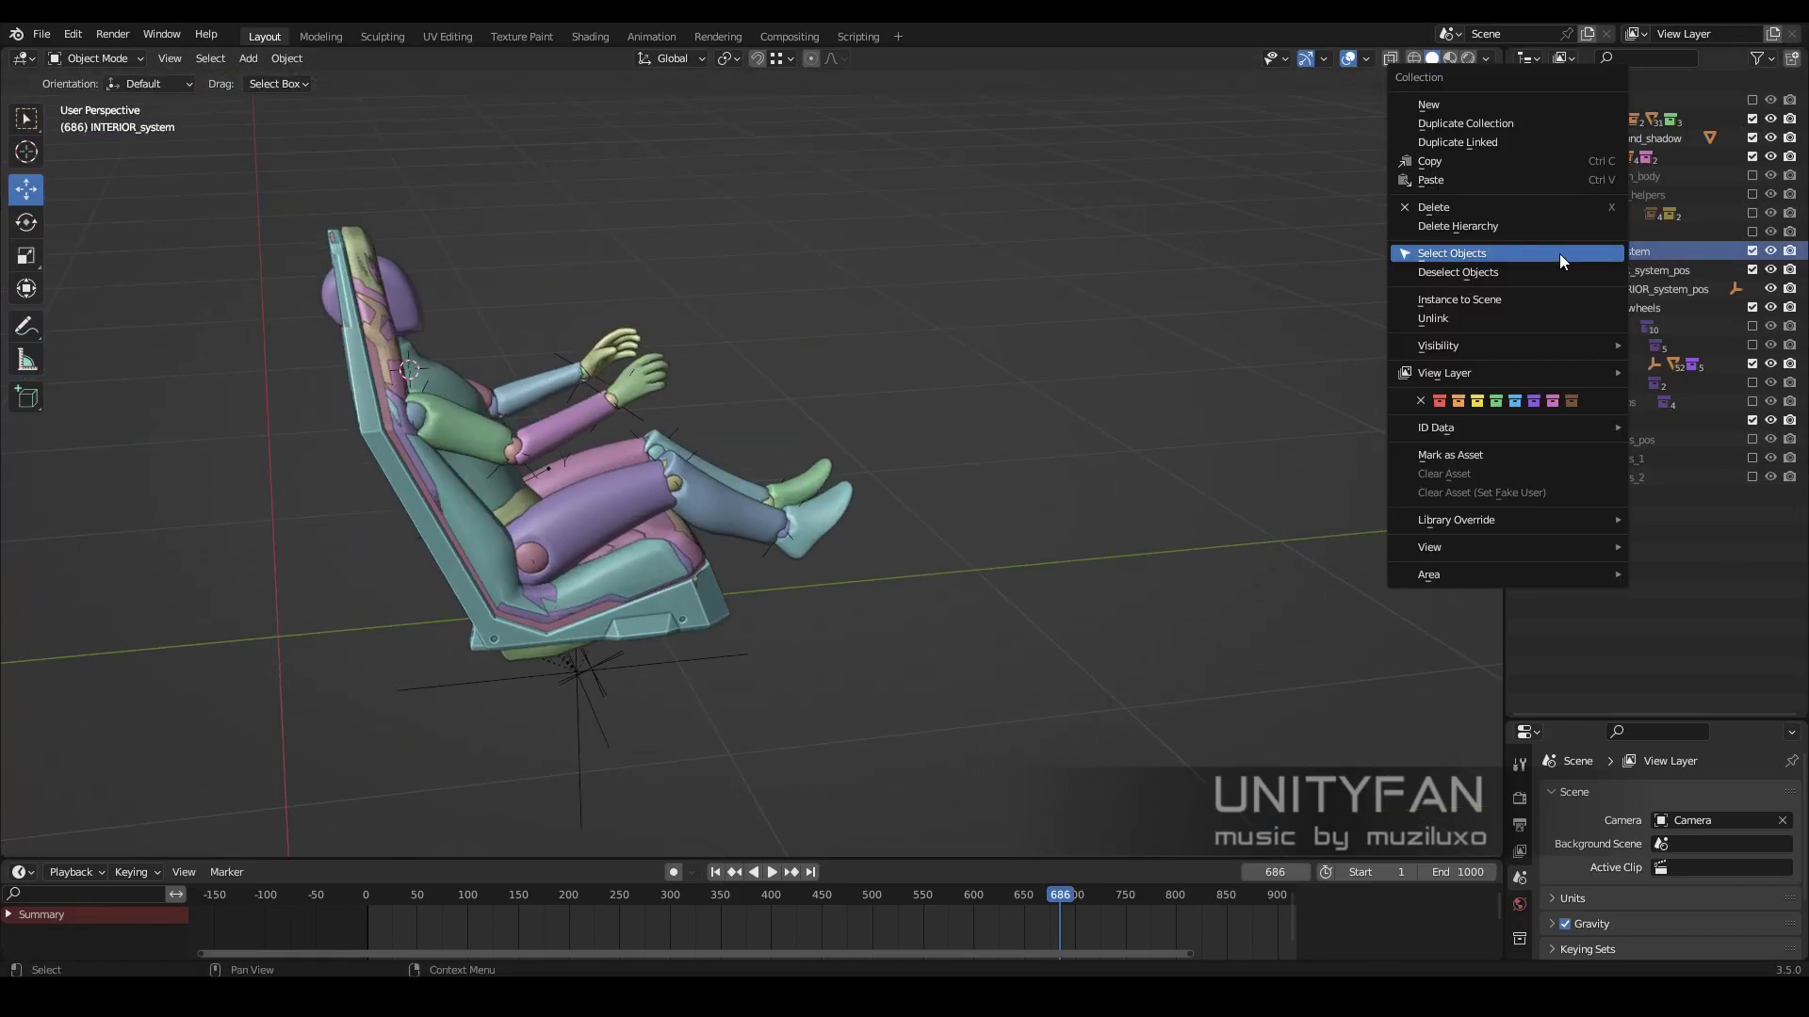
left_click(1558, 252)
middle_click_drag(699, 658, 1001, 629)
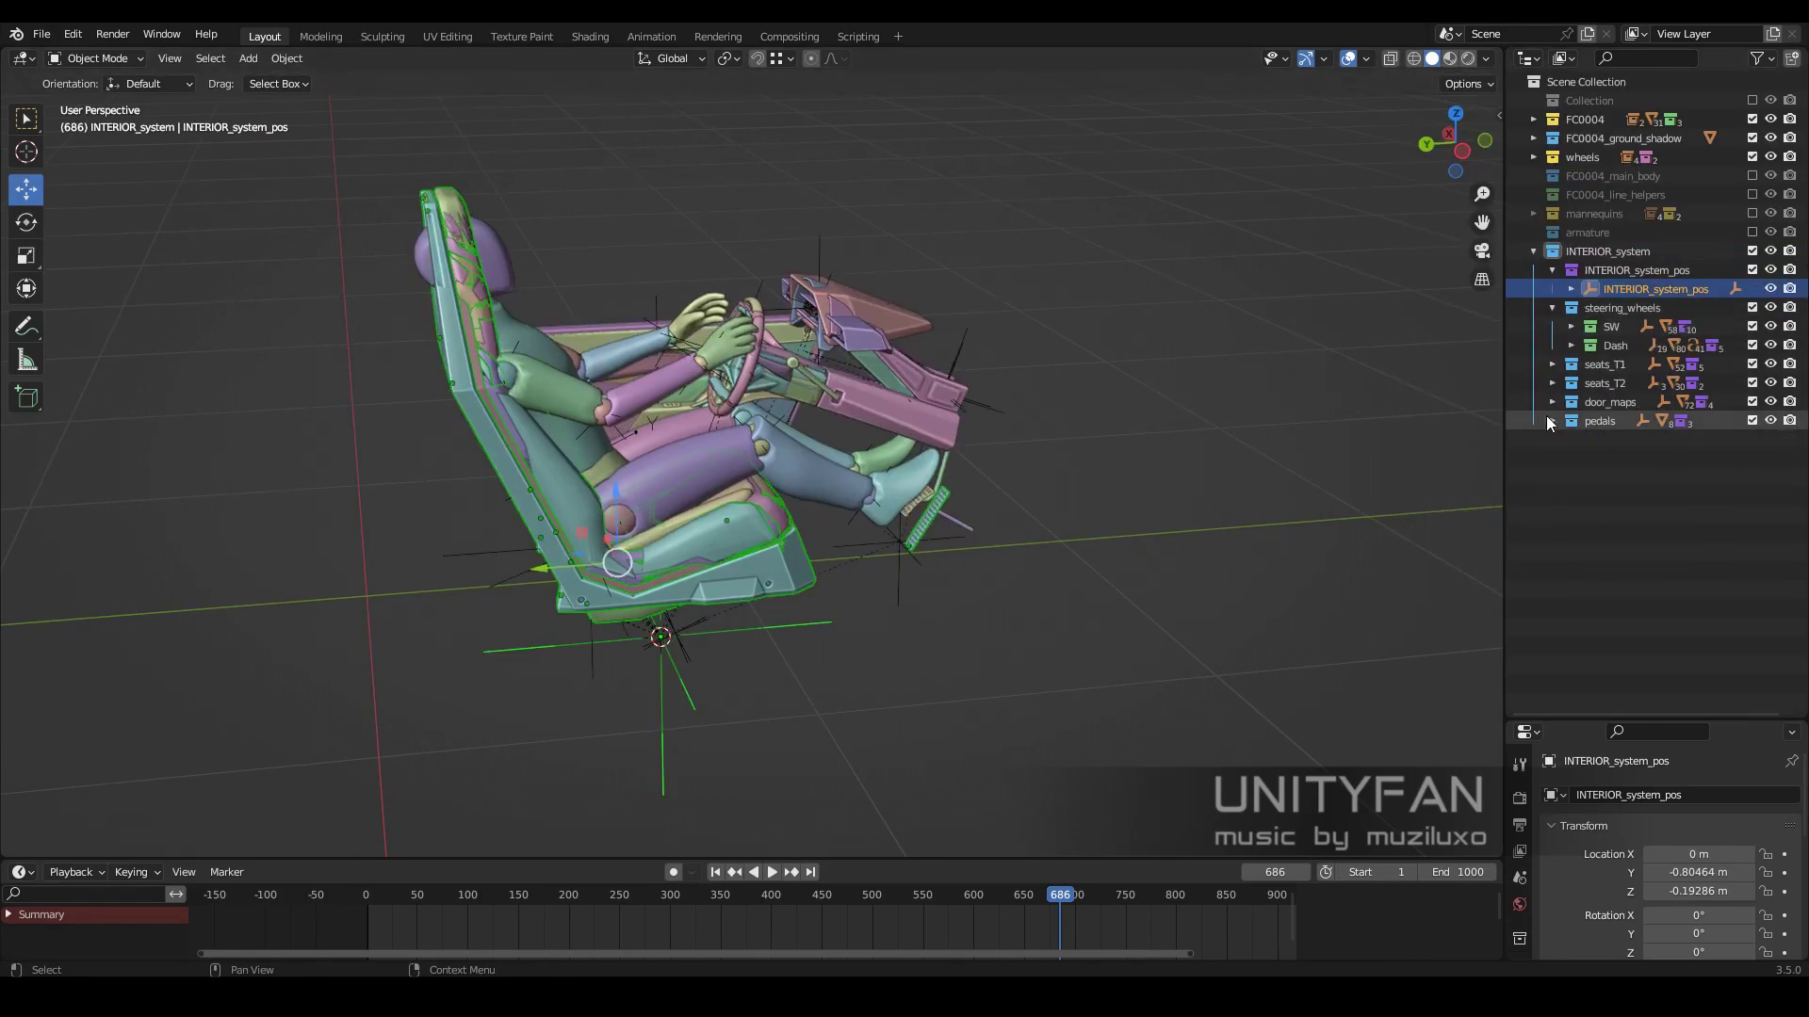
- Delete the selected interior objects and switch to the other Blender window
right_click(1524, 256)
left_click(1524, 256)
key("Delete")
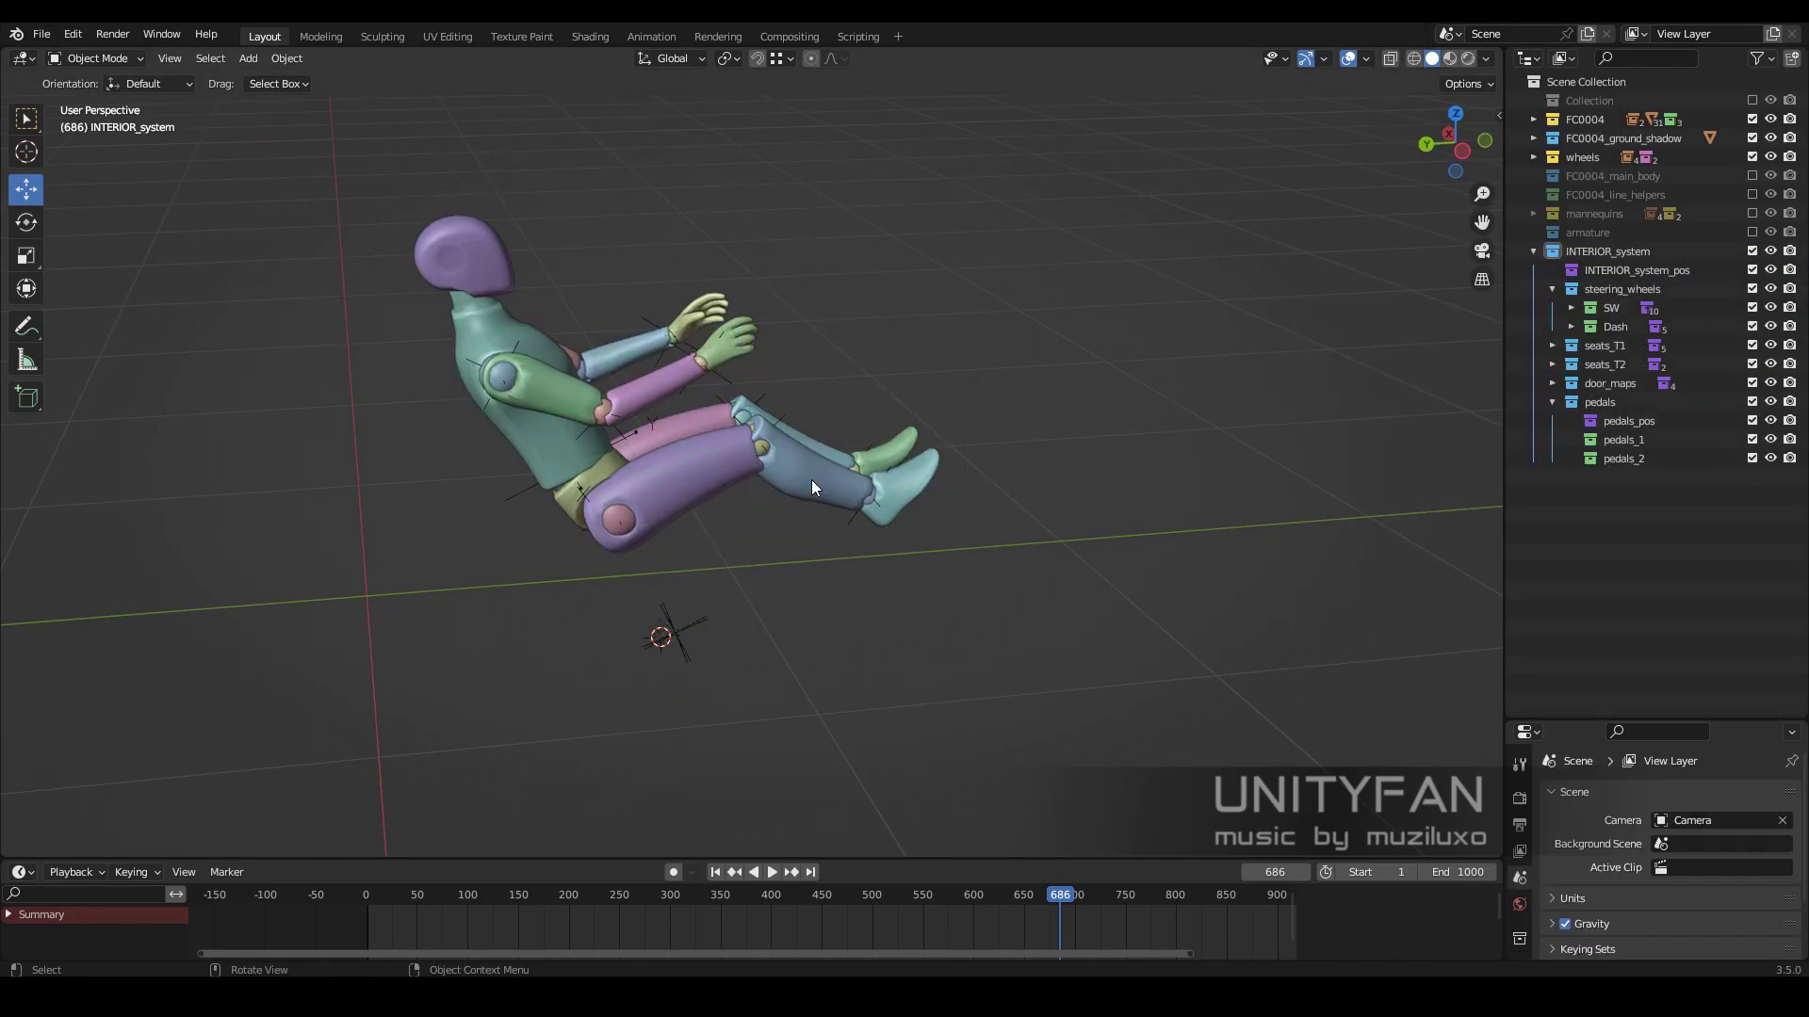
left_click(817, 918)
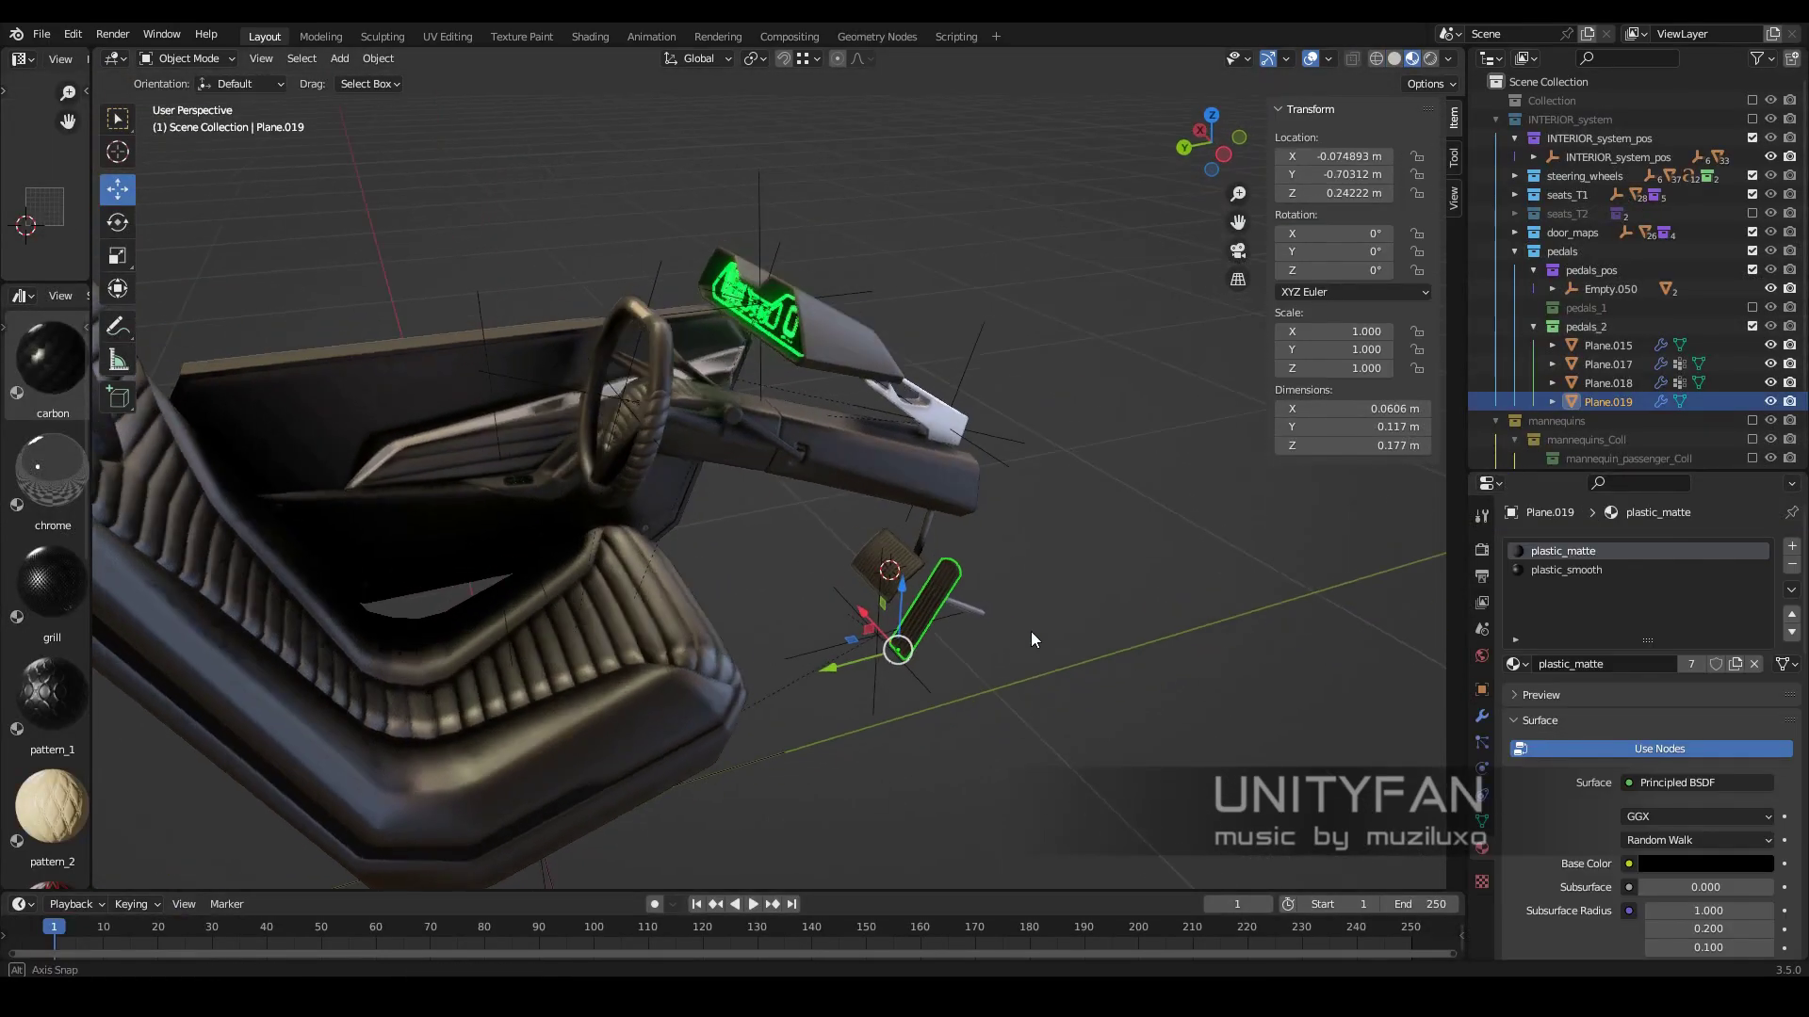
- Save the seat scene file and toggle the pedals_1 and pedals_2 collections
left_click(41, 34)
left_click(77, 160)
middle_click_drag(660, 660, 823, 797)
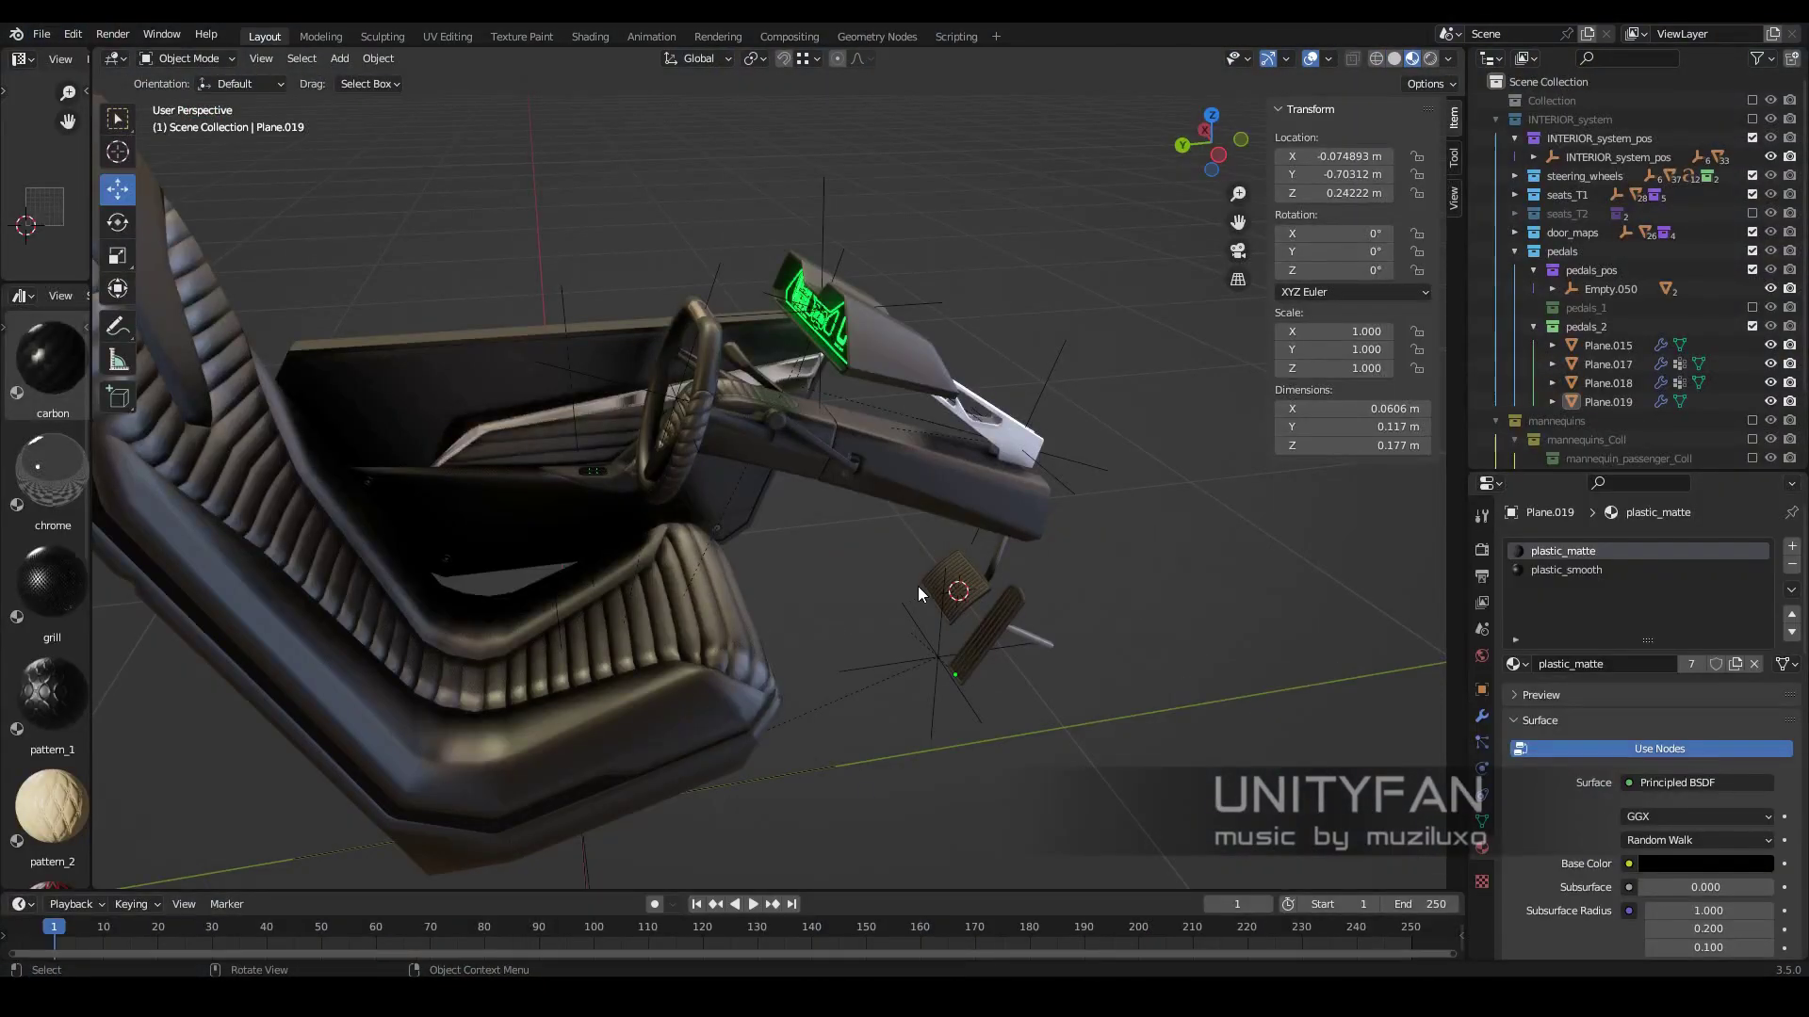
left_click(1753, 326)
left_click(1753, 307)
- Parent the pedal parts to Empty.050 and return to the mannequin window
left_click(1615, 368)
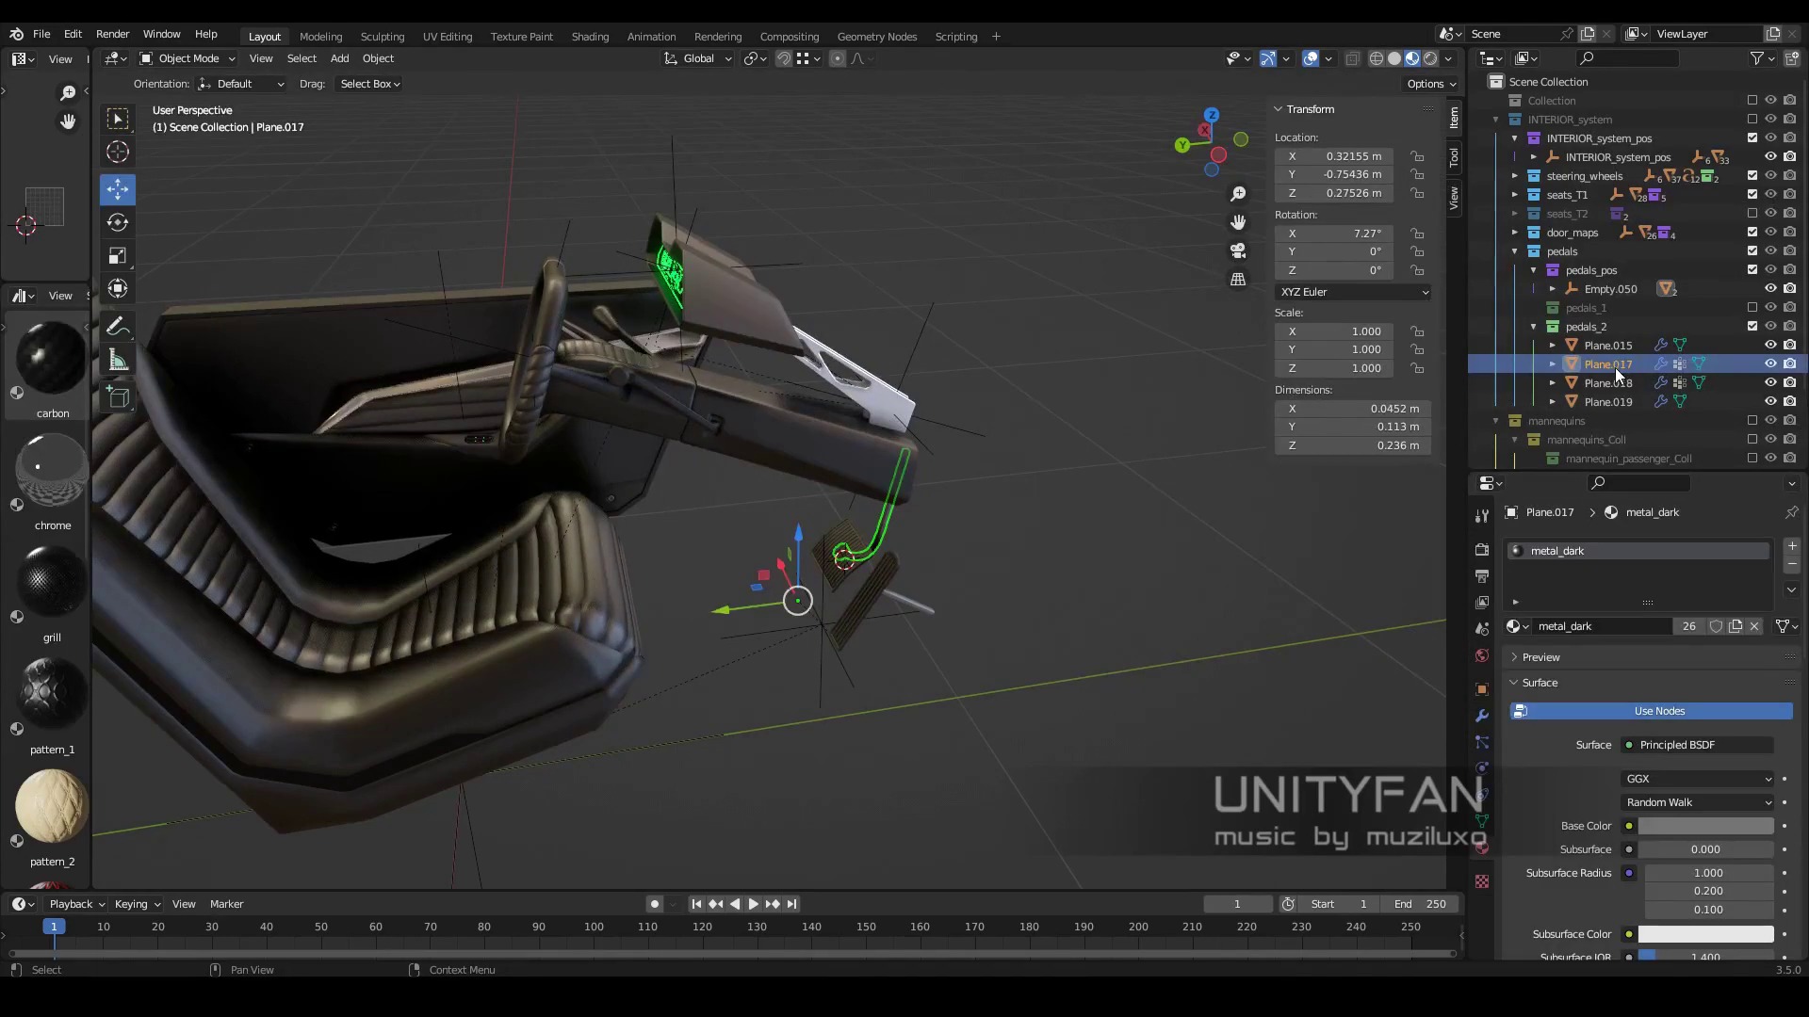
mouse_move(901, 597)
middle_mouse_down()
mouse_move(891, 701)
mouse_move(819, 624)
middle_mouse_up()
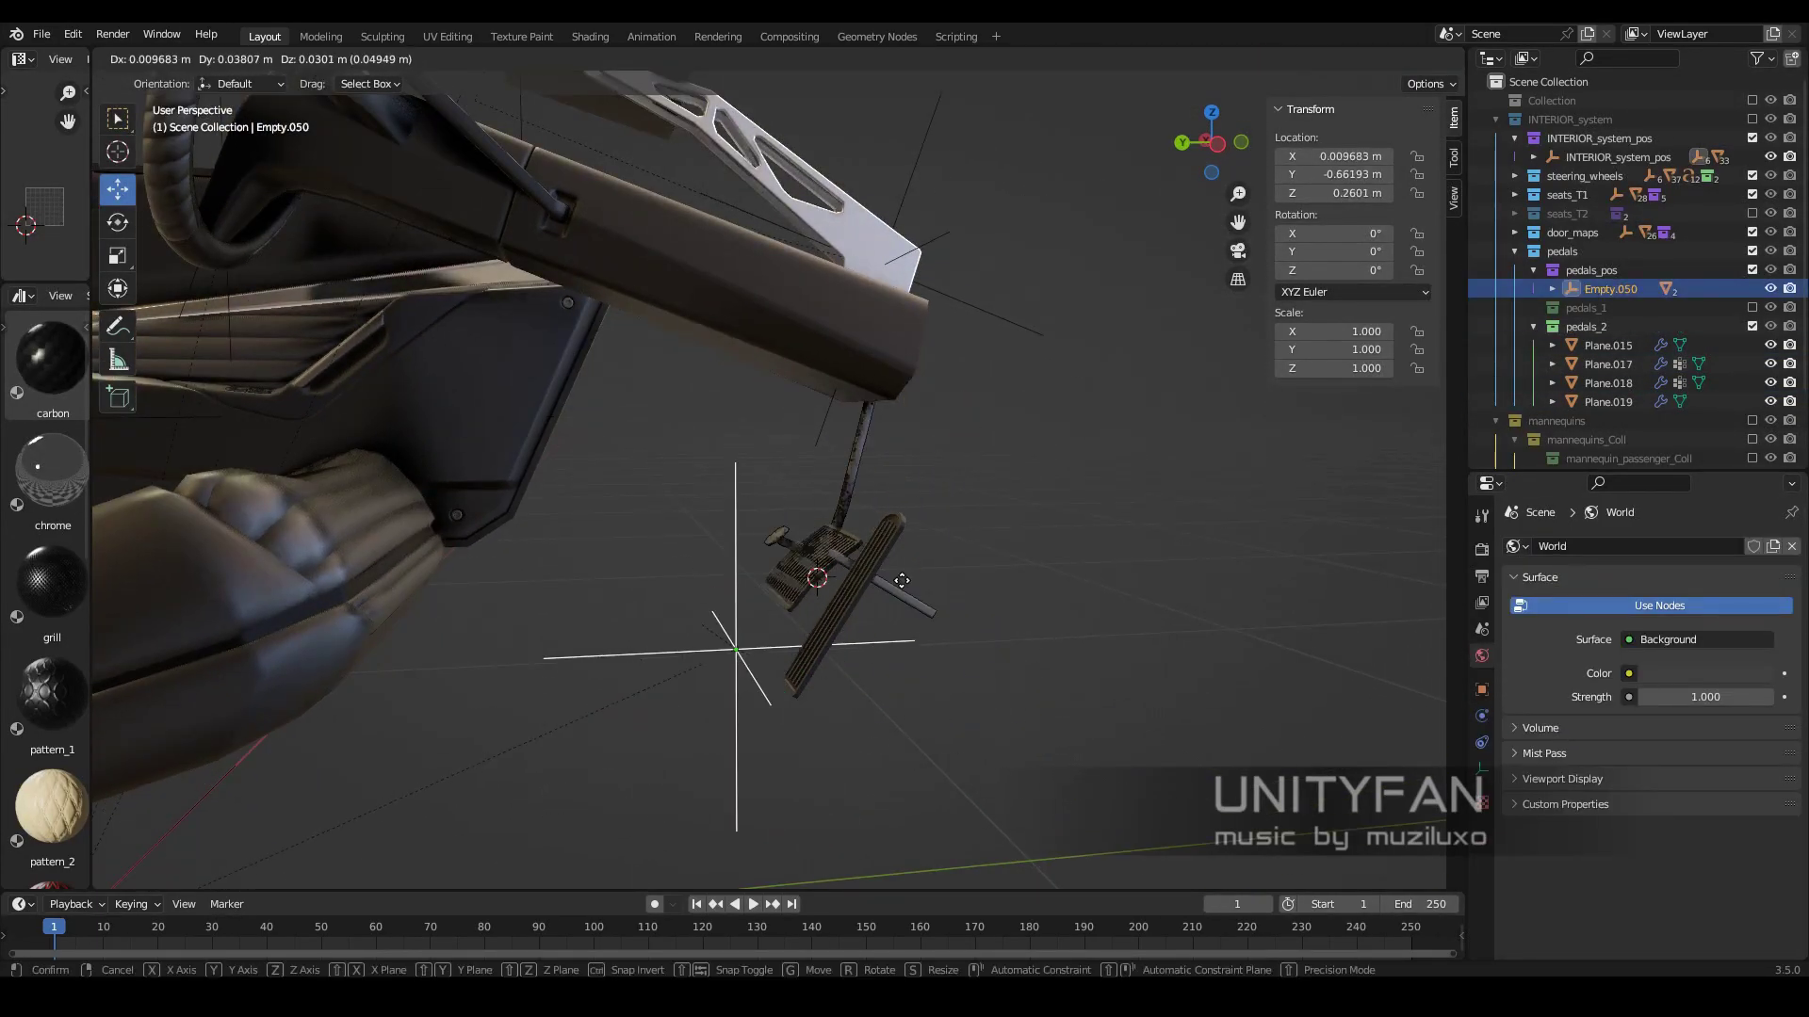
left_click(804, 556, "shift")
key("ctrl+p")
left_click(838, 545)
scroll(848, 670, "down", 3)
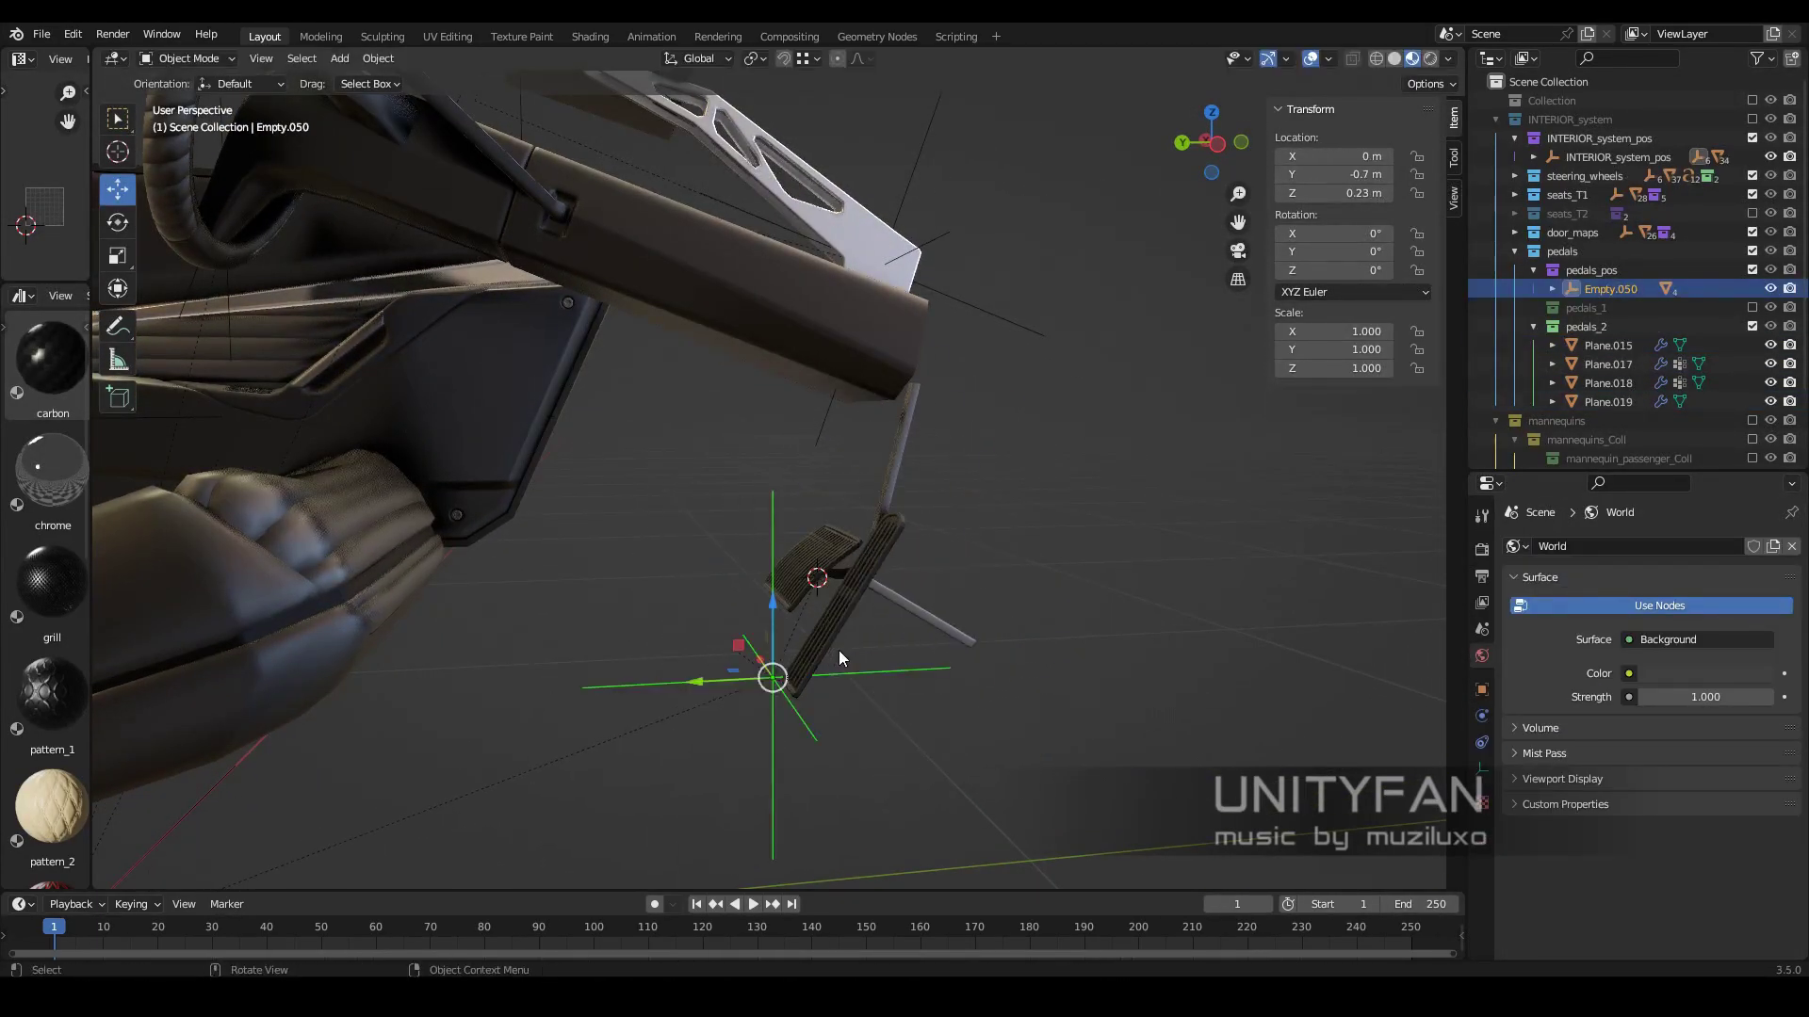
scroll(838, 650, "down", 5)
left_click(615, 914)
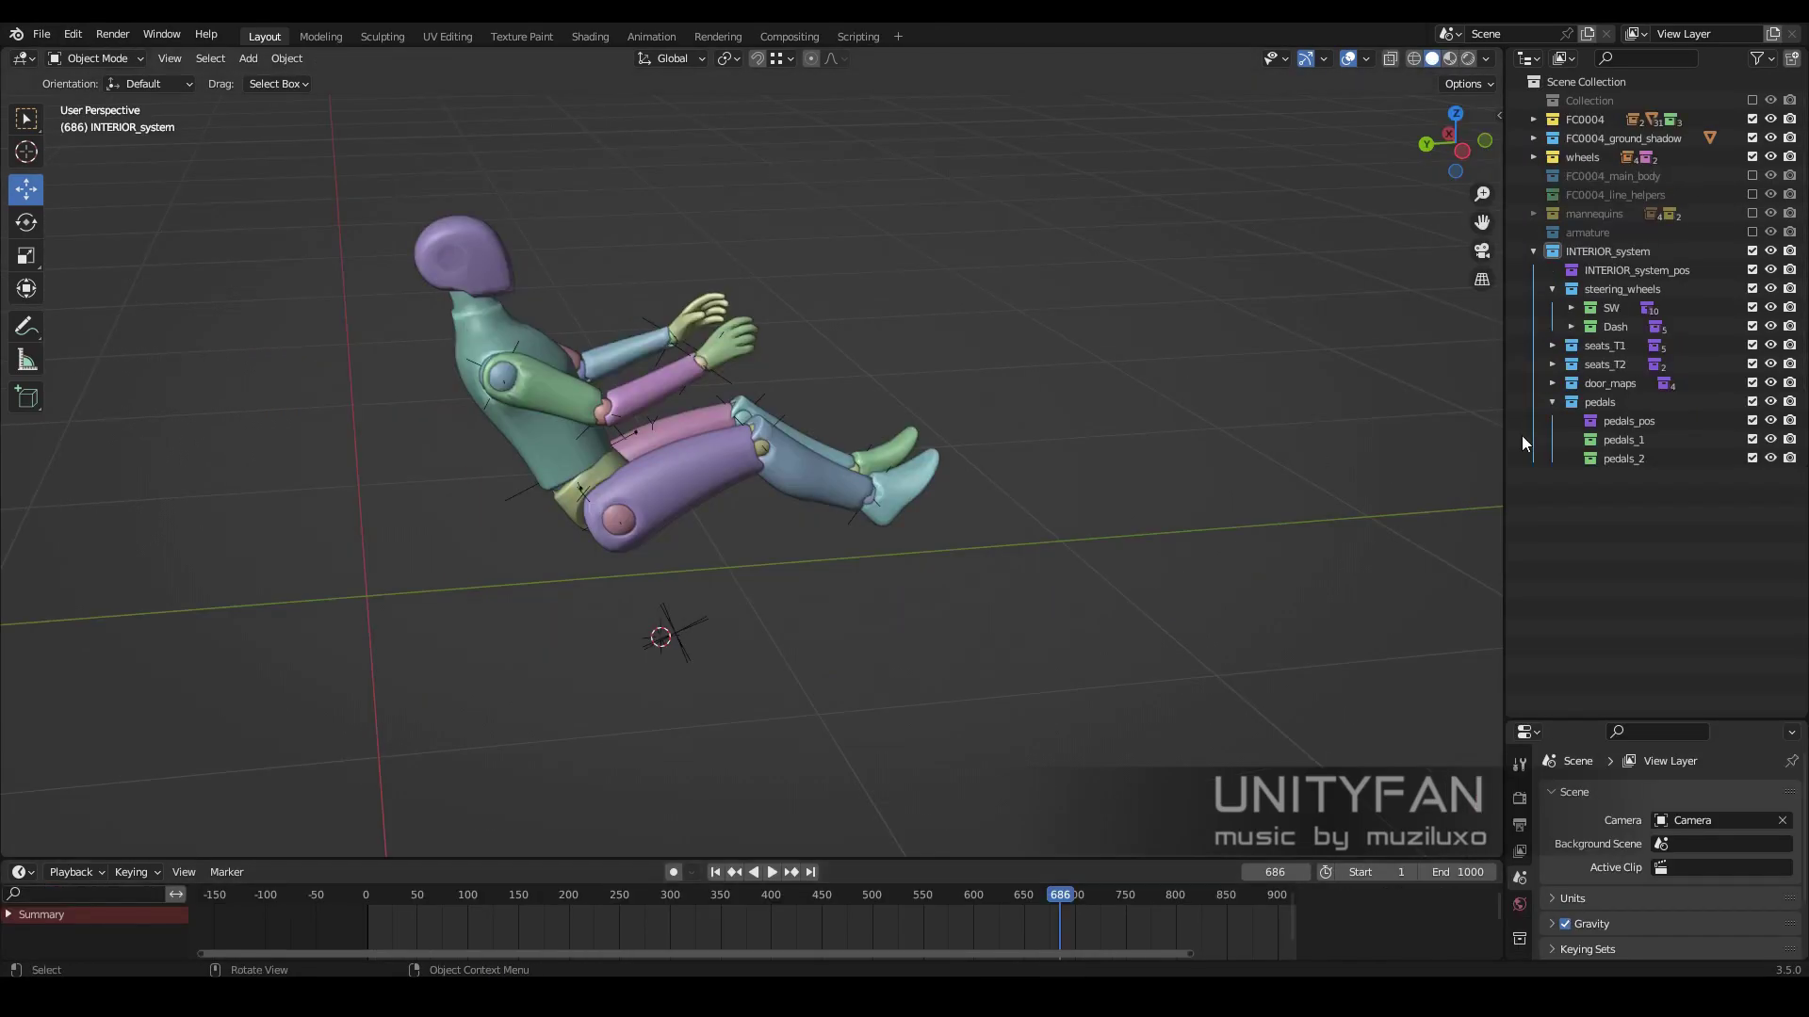
- Delete the pedals and door_maps collections from INTERIOR_system
left_click(1619, 256)
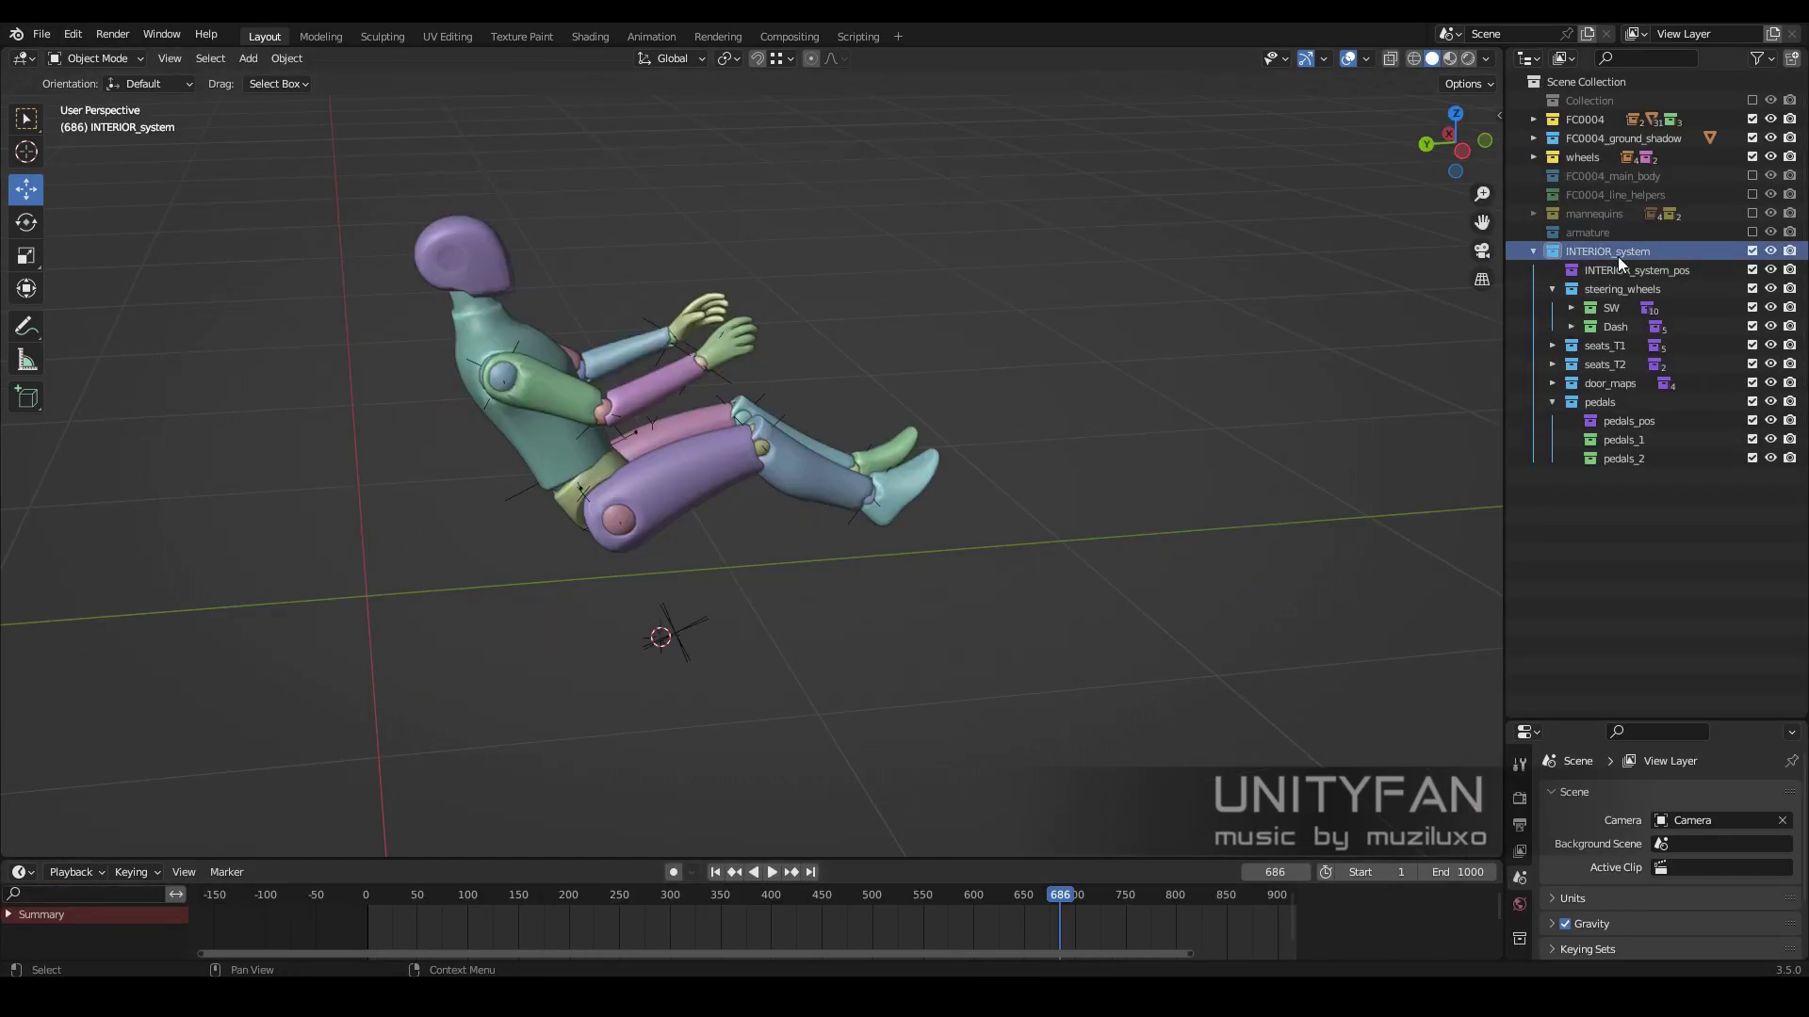
right_click(1541, 252)
left_click(1552, 251)
right_click(1598, 453)
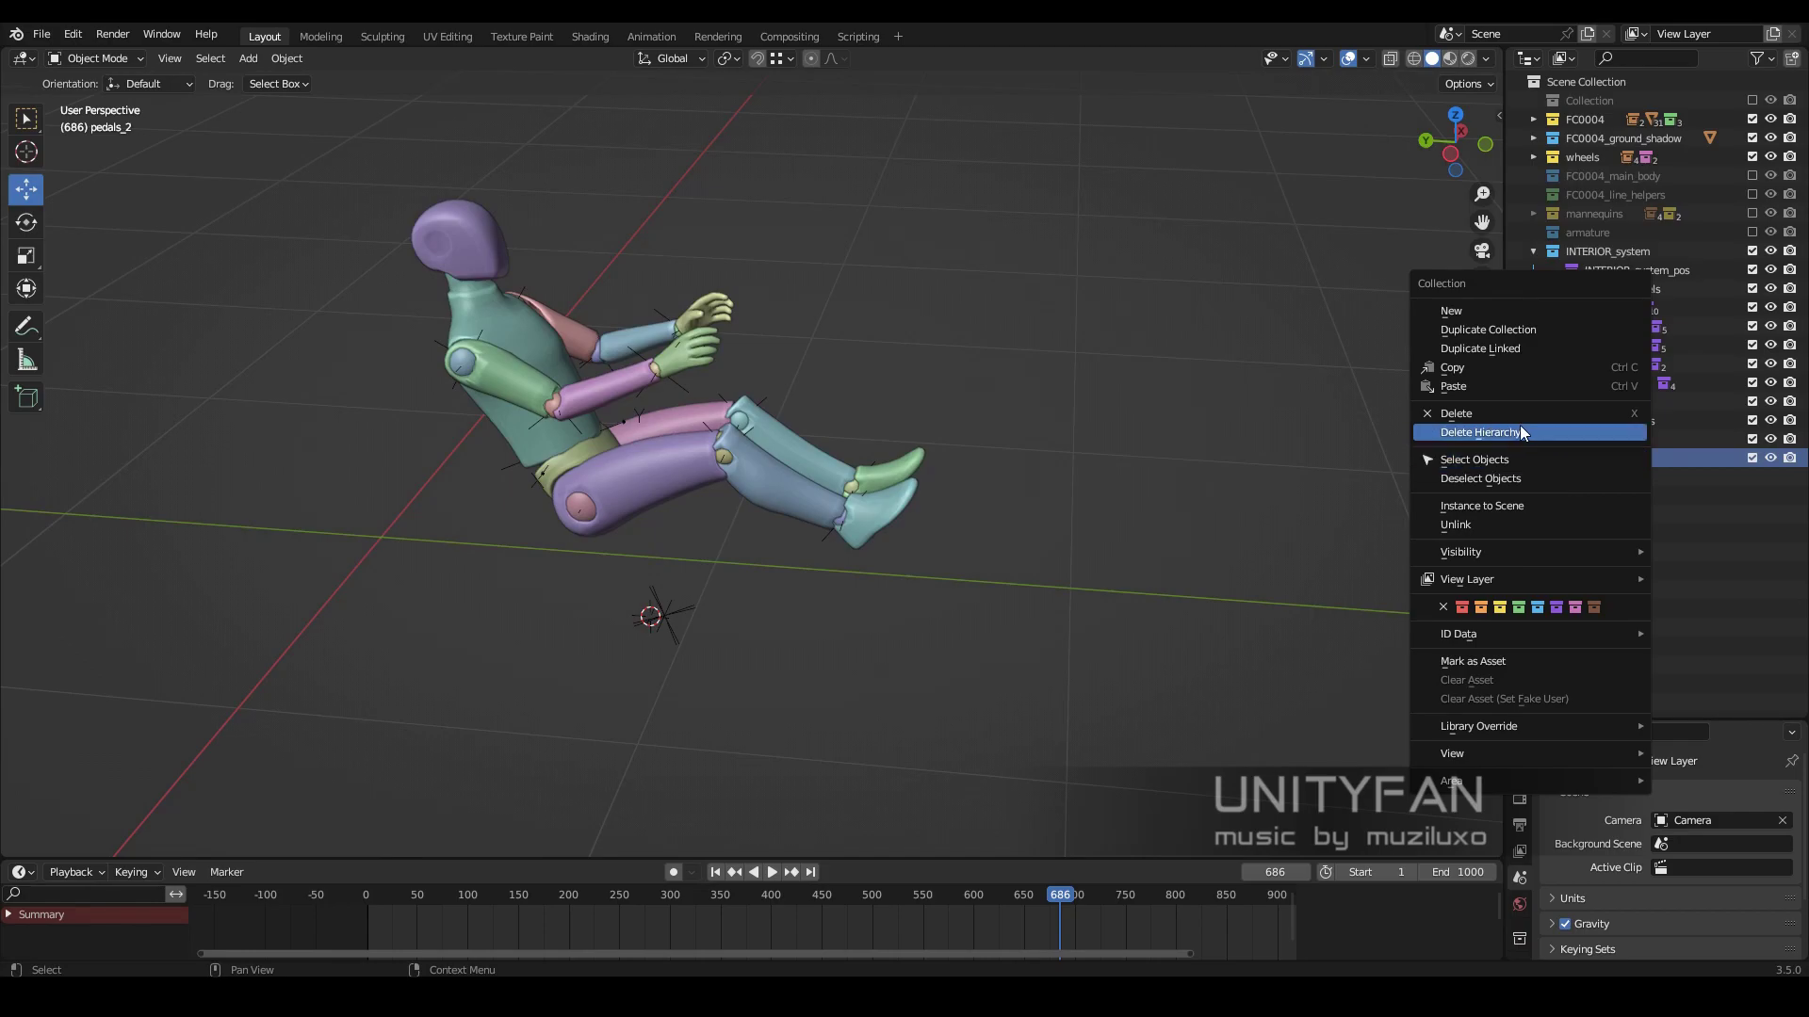
right_click(1545, 430)
left_click(1572, 433)
right_click(1582, 388)
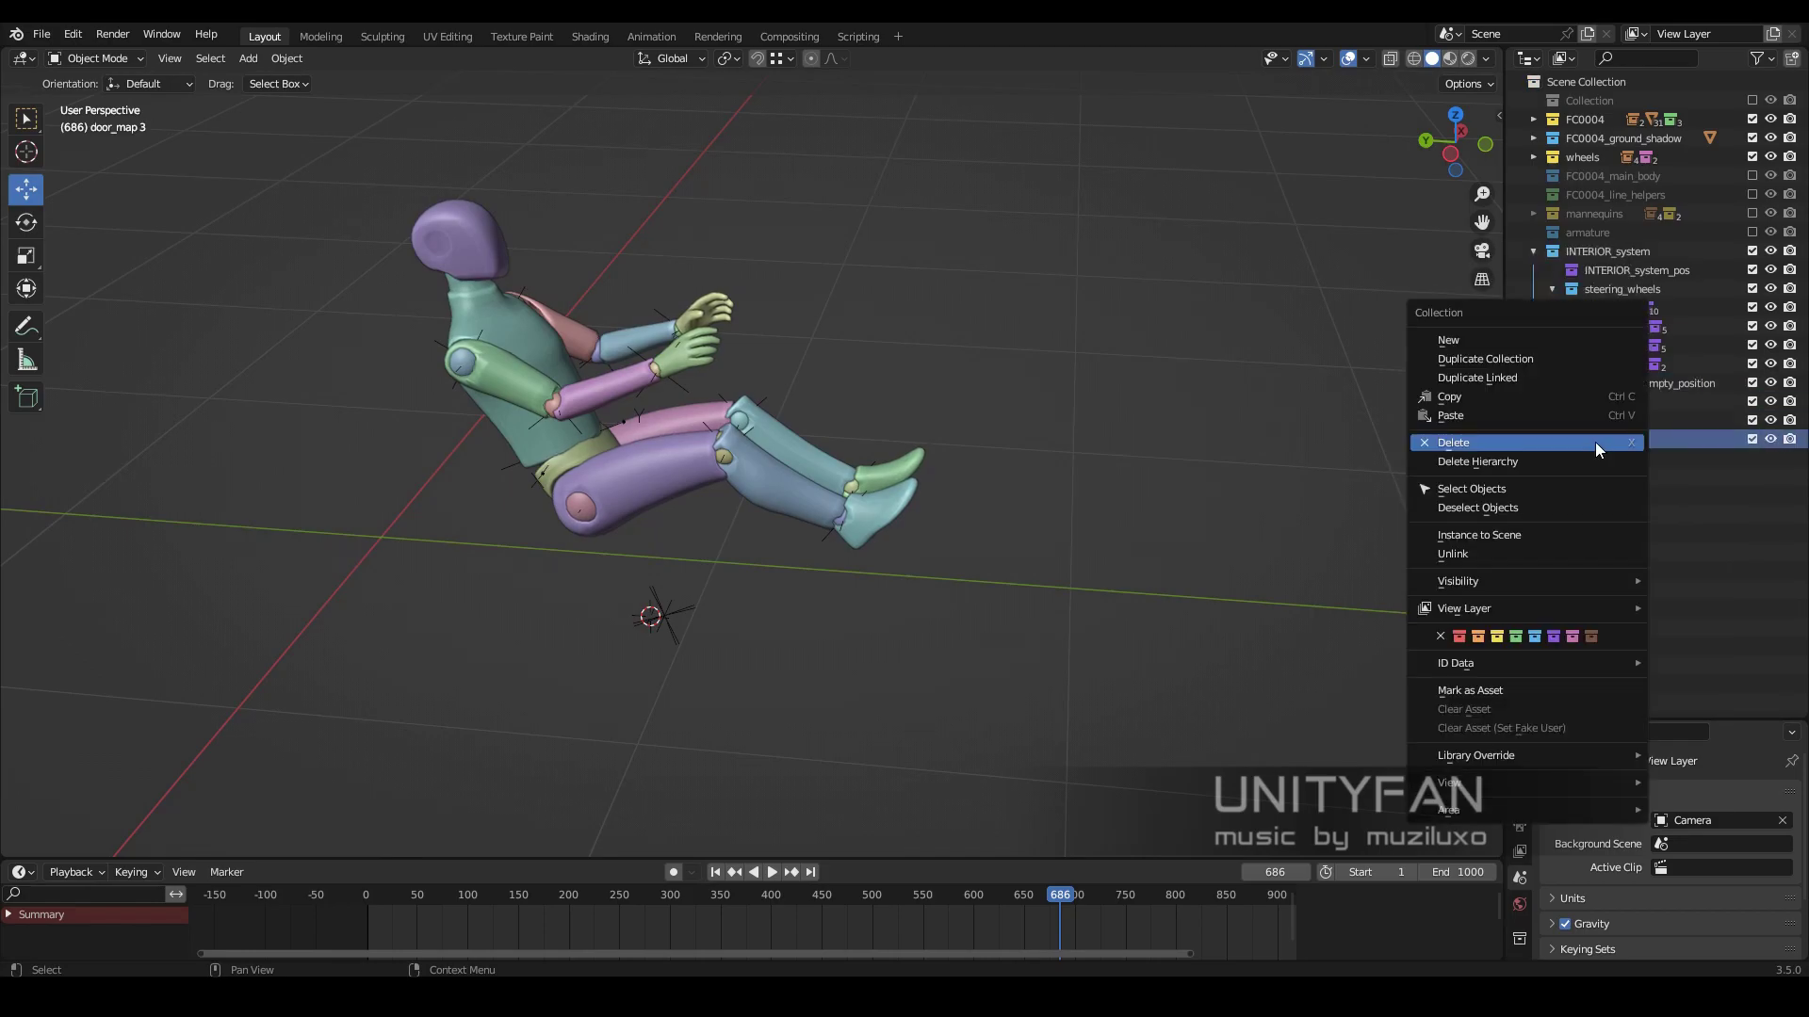
left_click(1596, 443)
- Delete the seats_T2 and seats_T1 collections
left_click(1557, 364)
right_click(1545, 388)
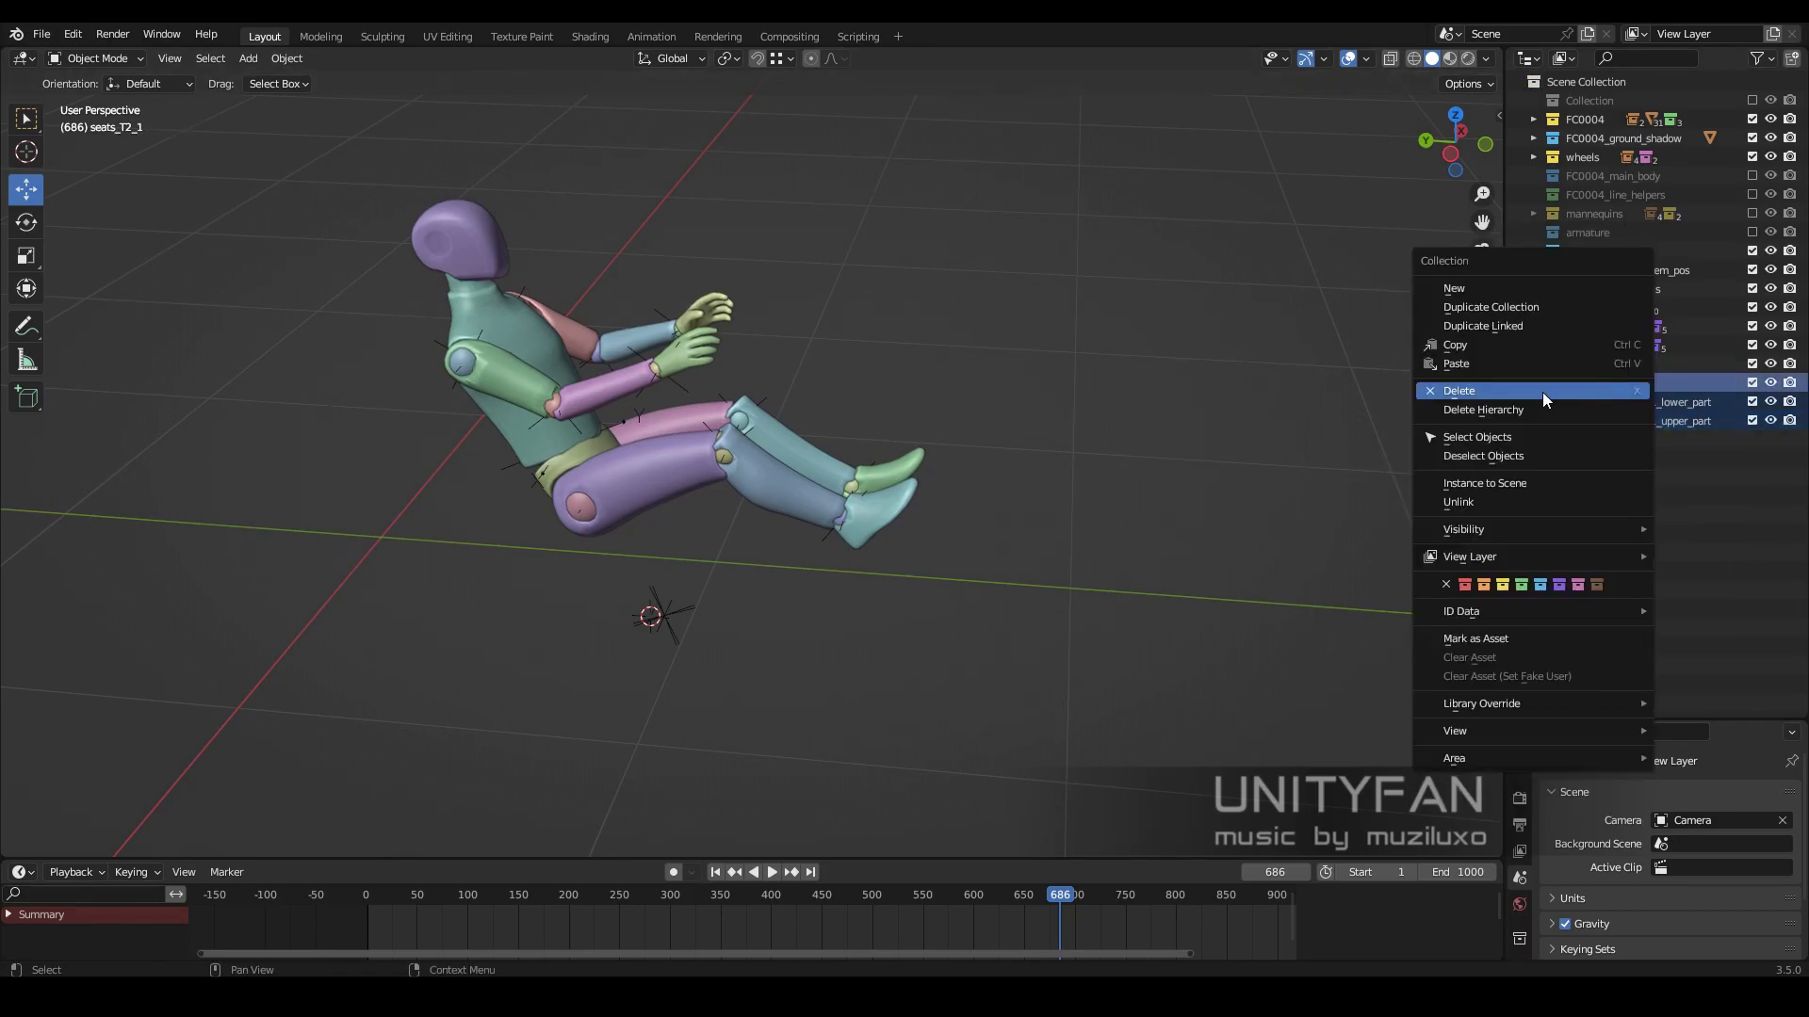
left_click(1542, 392)
right_click(1590, 353)
left_click(1622, 354)
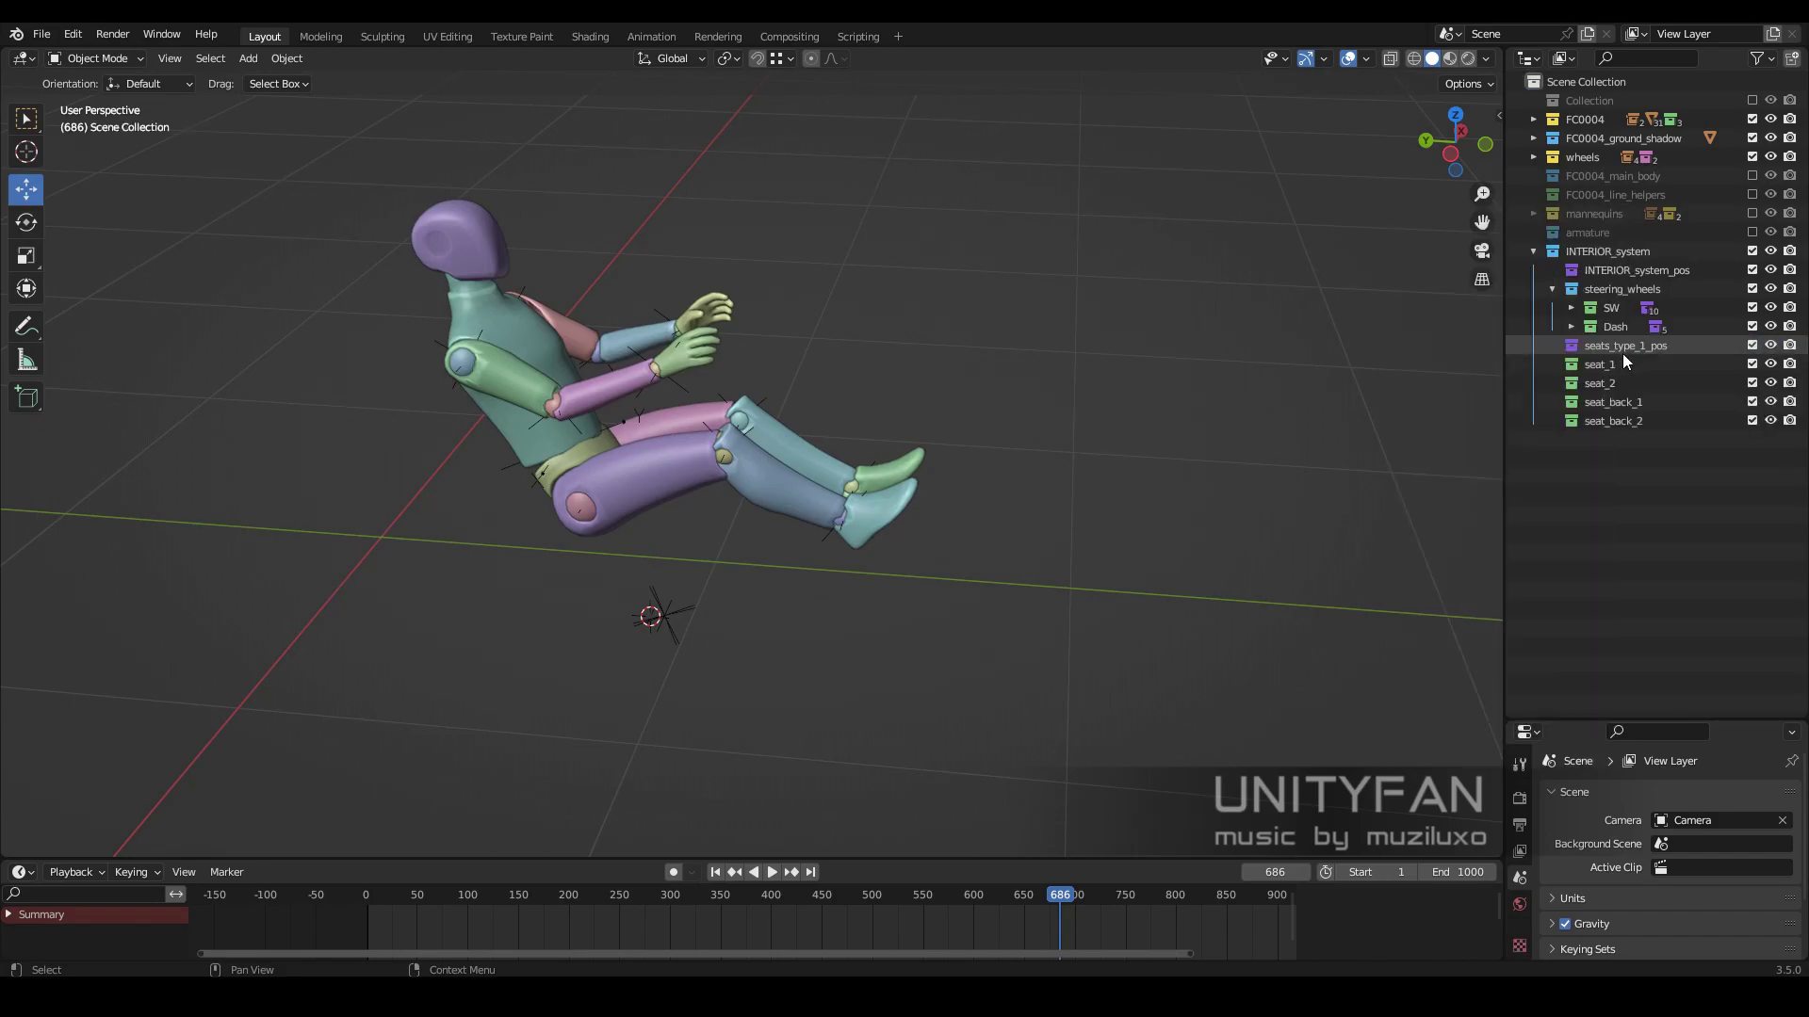
key("Delete")
- Delete the Dash collection, its dashboard variants and the SW steering-wheel collection
right_click(1603, 330)
left_click(1609, 341)
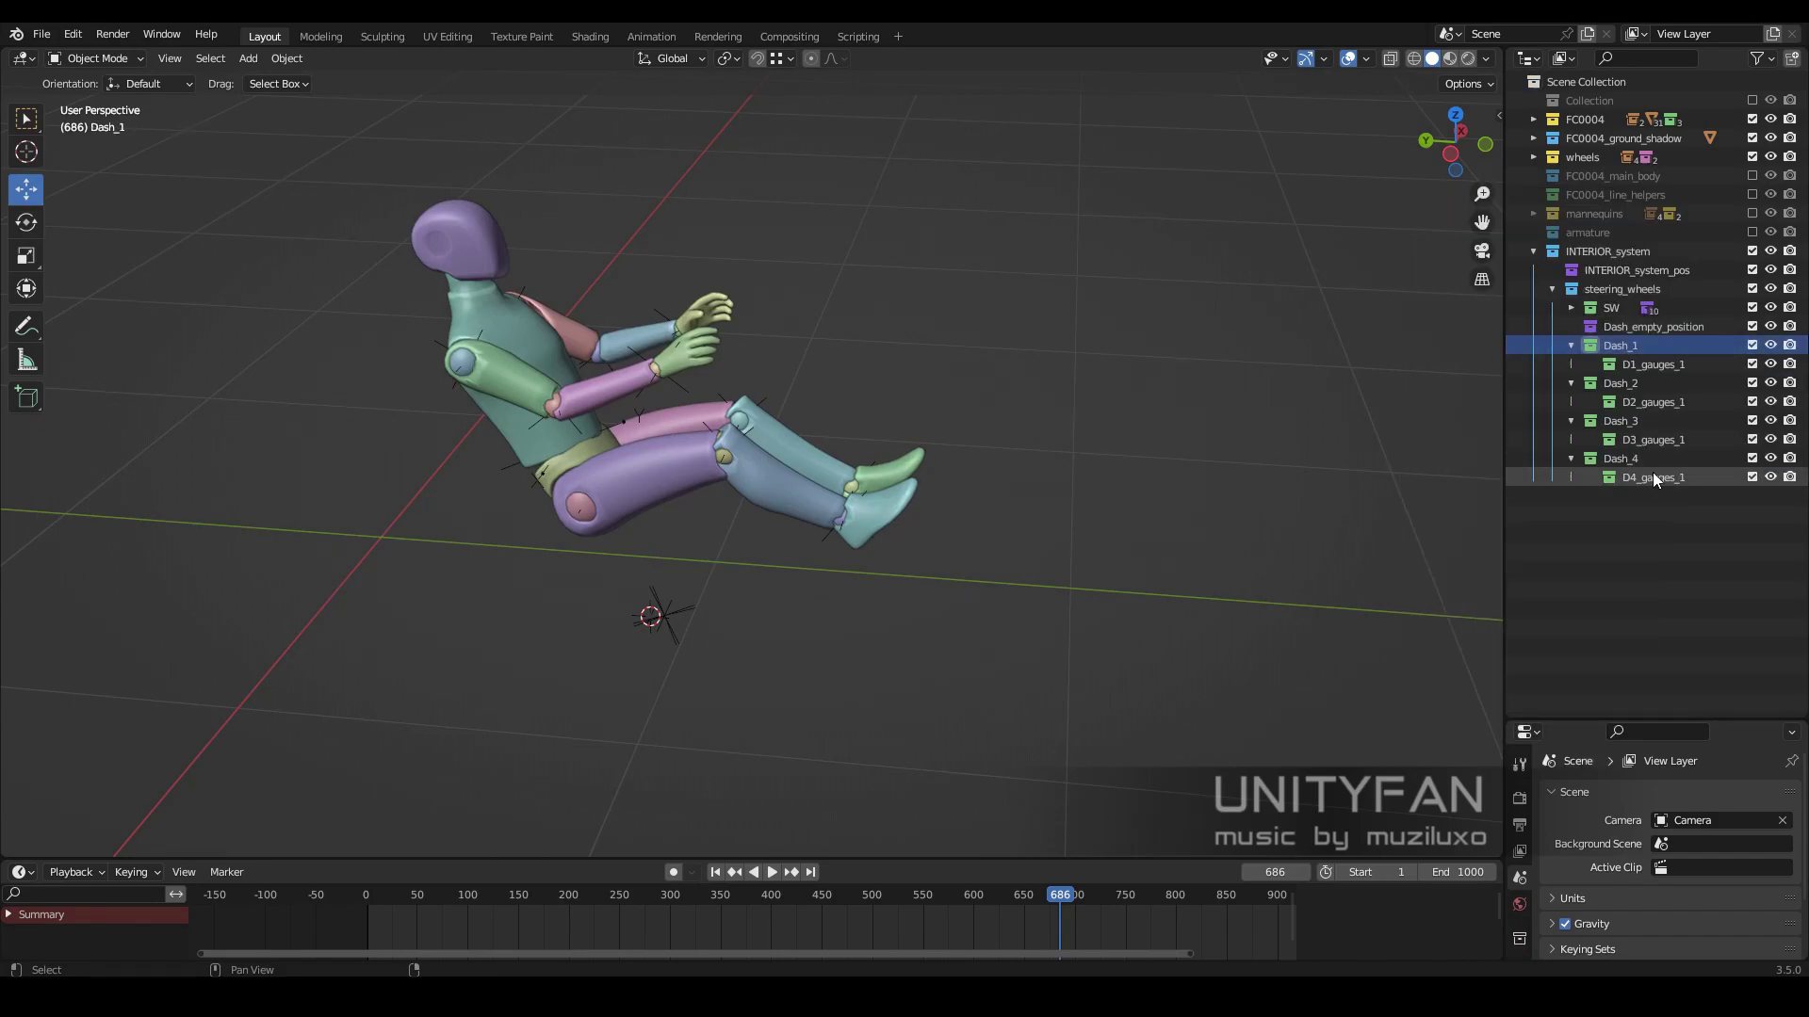
right_click(1653, 472)
left_click(1652, 472)
left_click(1625, 353)
key("Delete")
right_click(1631, 334)
left_click(1630, 334)
- Delete the remaining interior collections, INTERIOR_system_pos and INTERIOR_system itself
right_click(1608, 309)
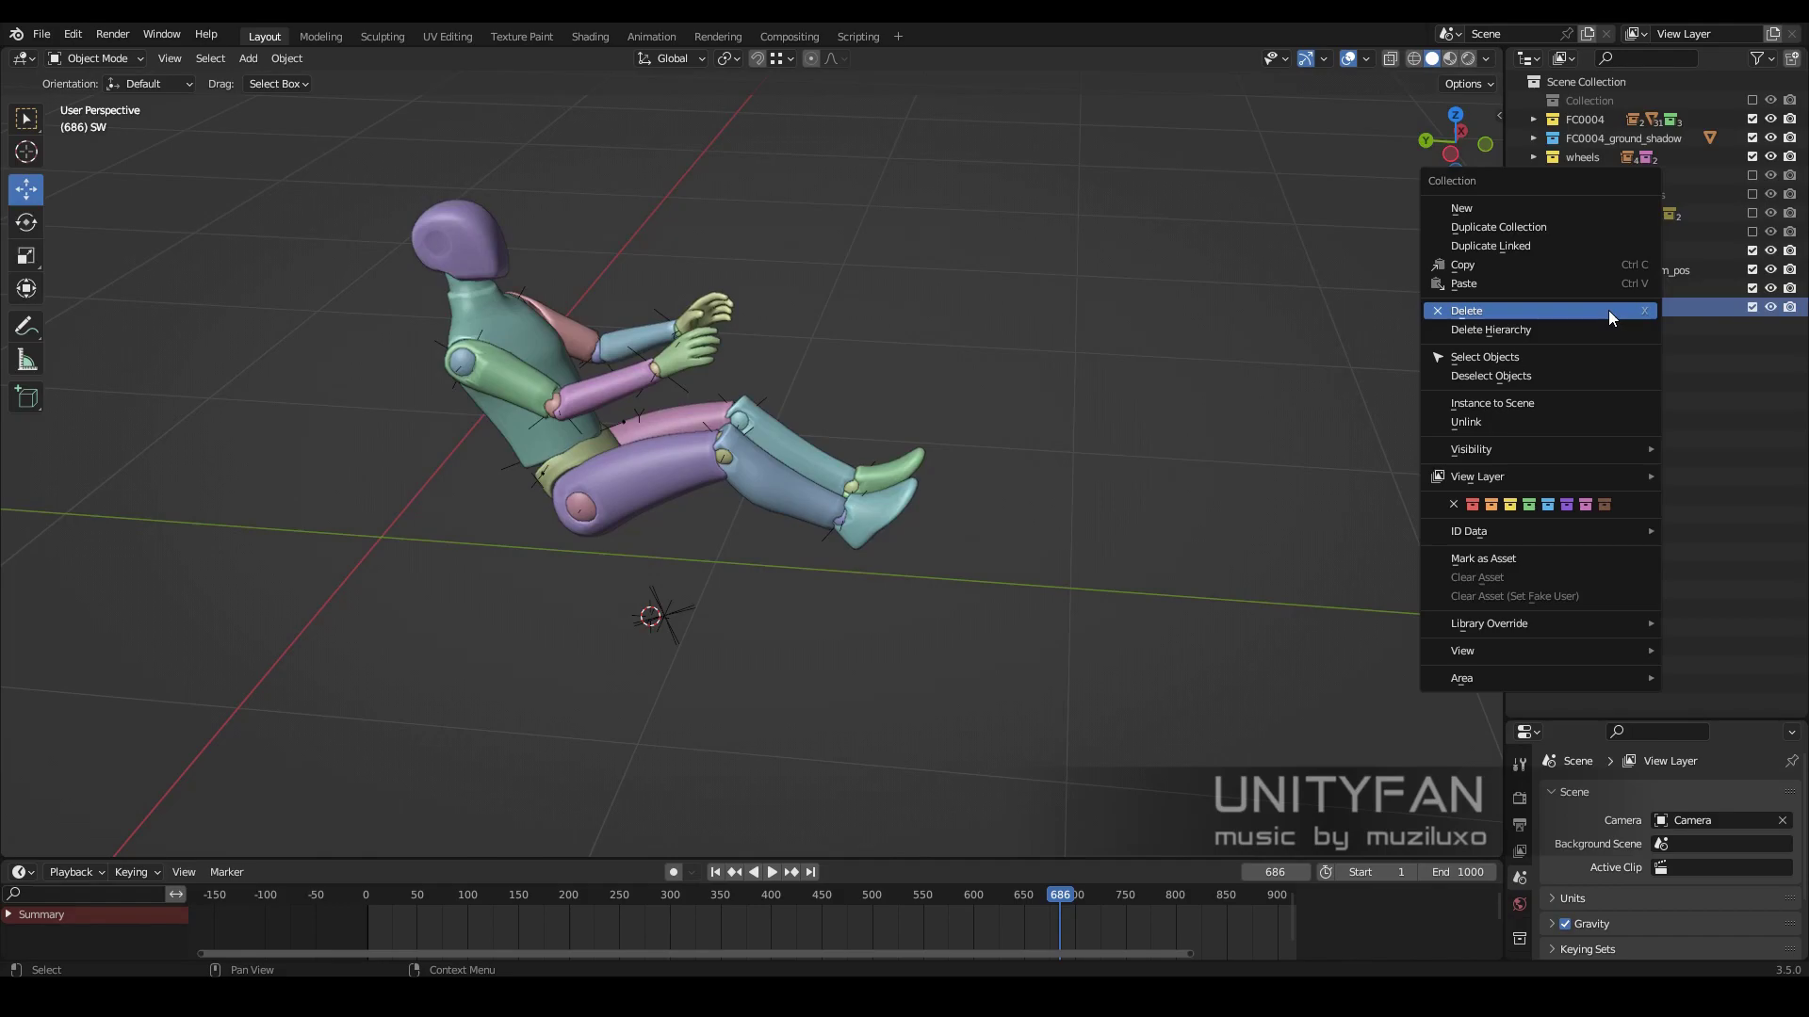
left_click(1608, 309)
left_click(1631, 465)
key("Delete")
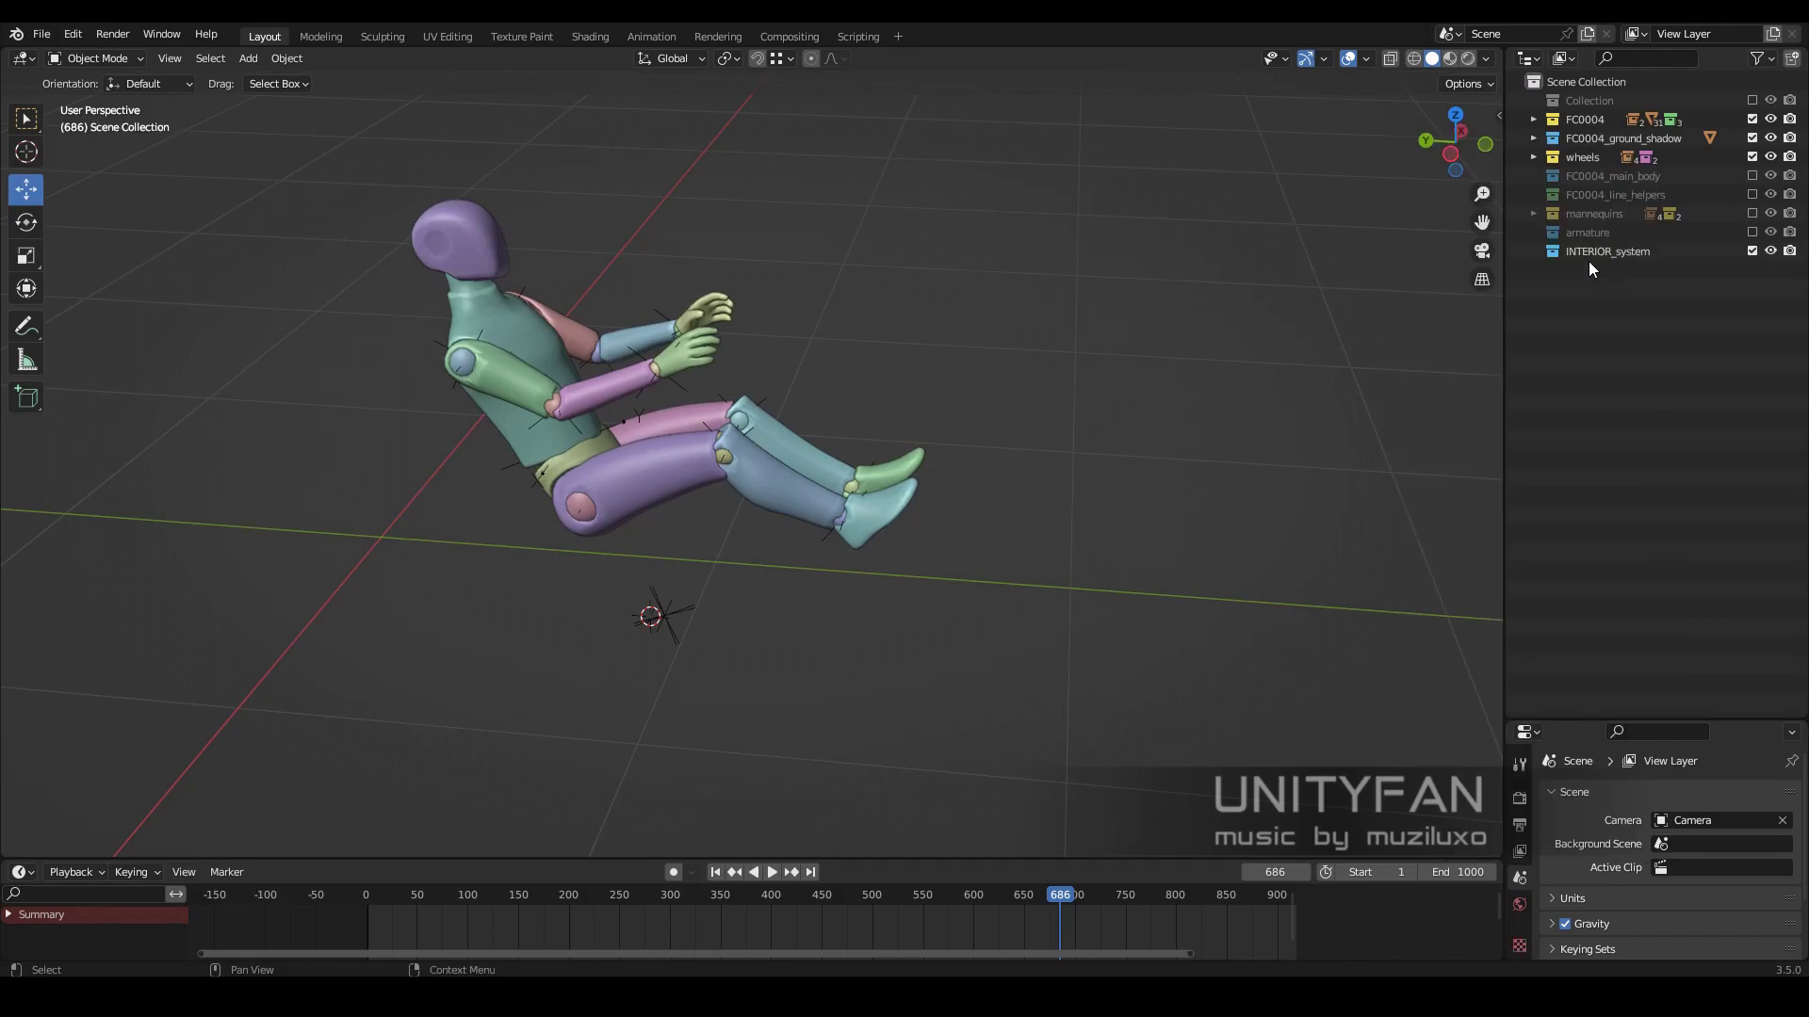
right_click(1558, 252)
left_click(1559, 251)
left_click(42, 35)
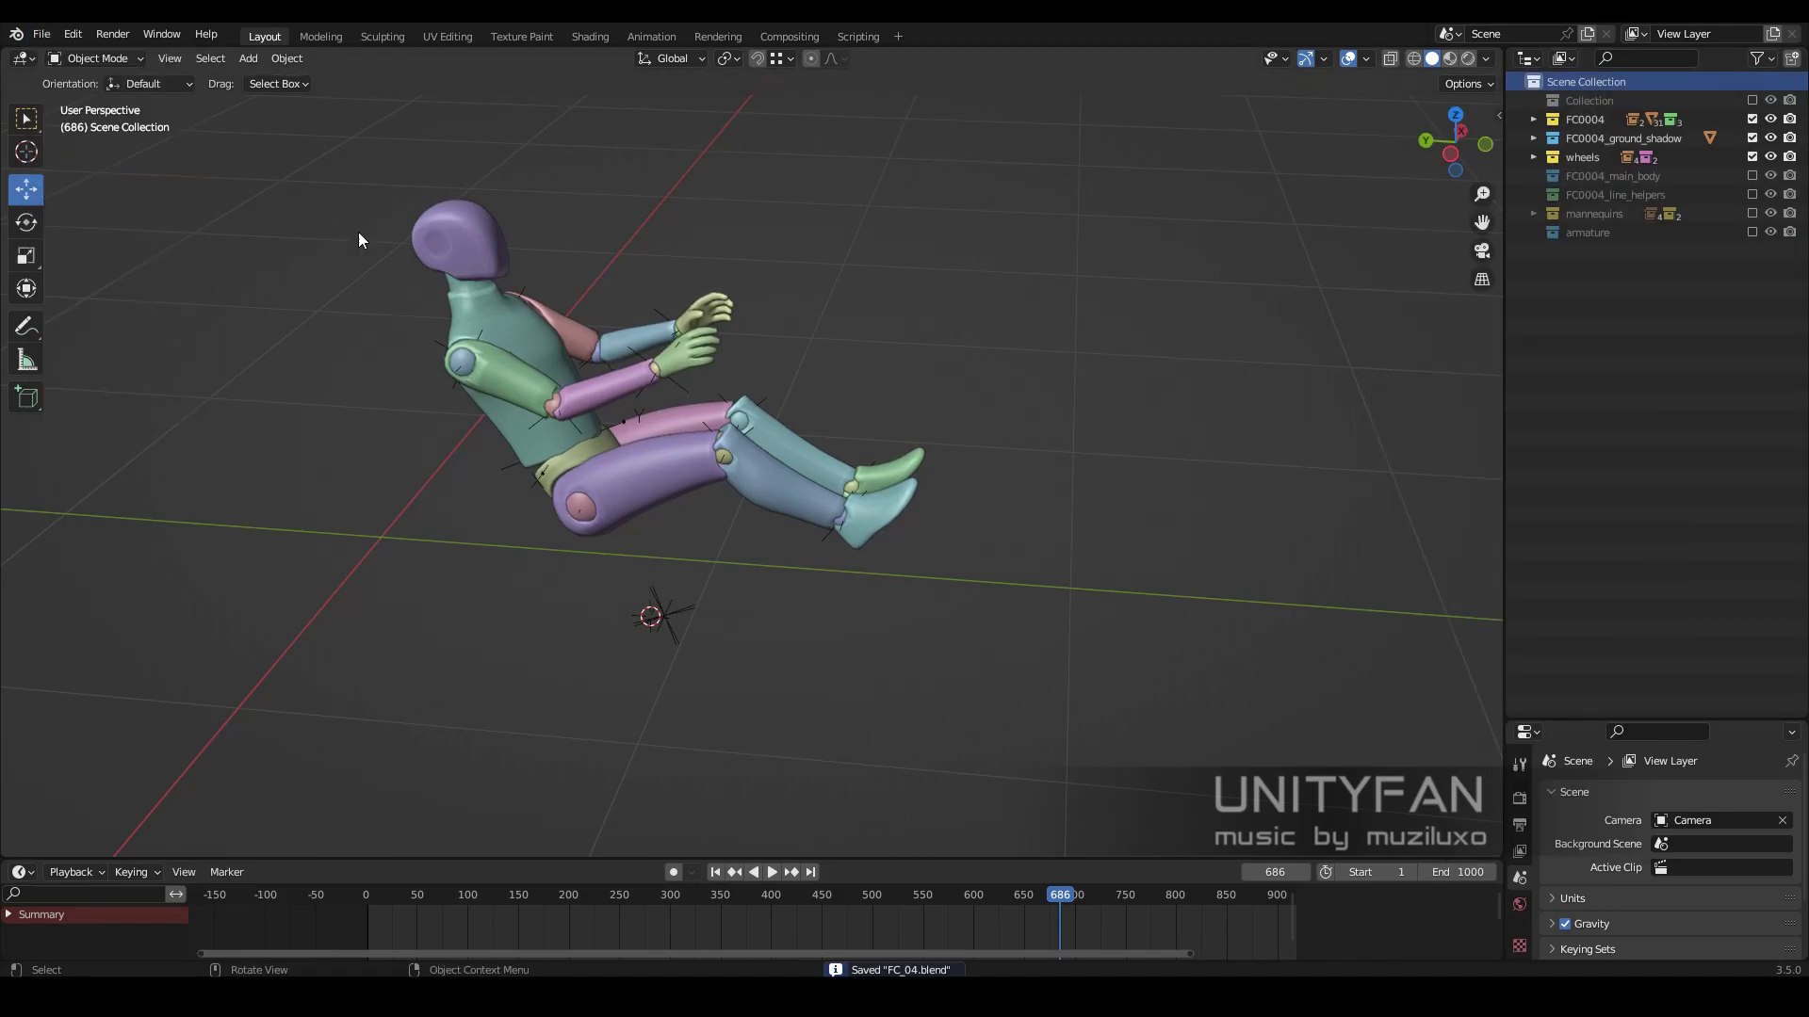
- Append the INTERIOR_system_pos collection from common_Geometry.blend into the car scene
left_click(98, 290)
scroll(635, 448, "down", 5)
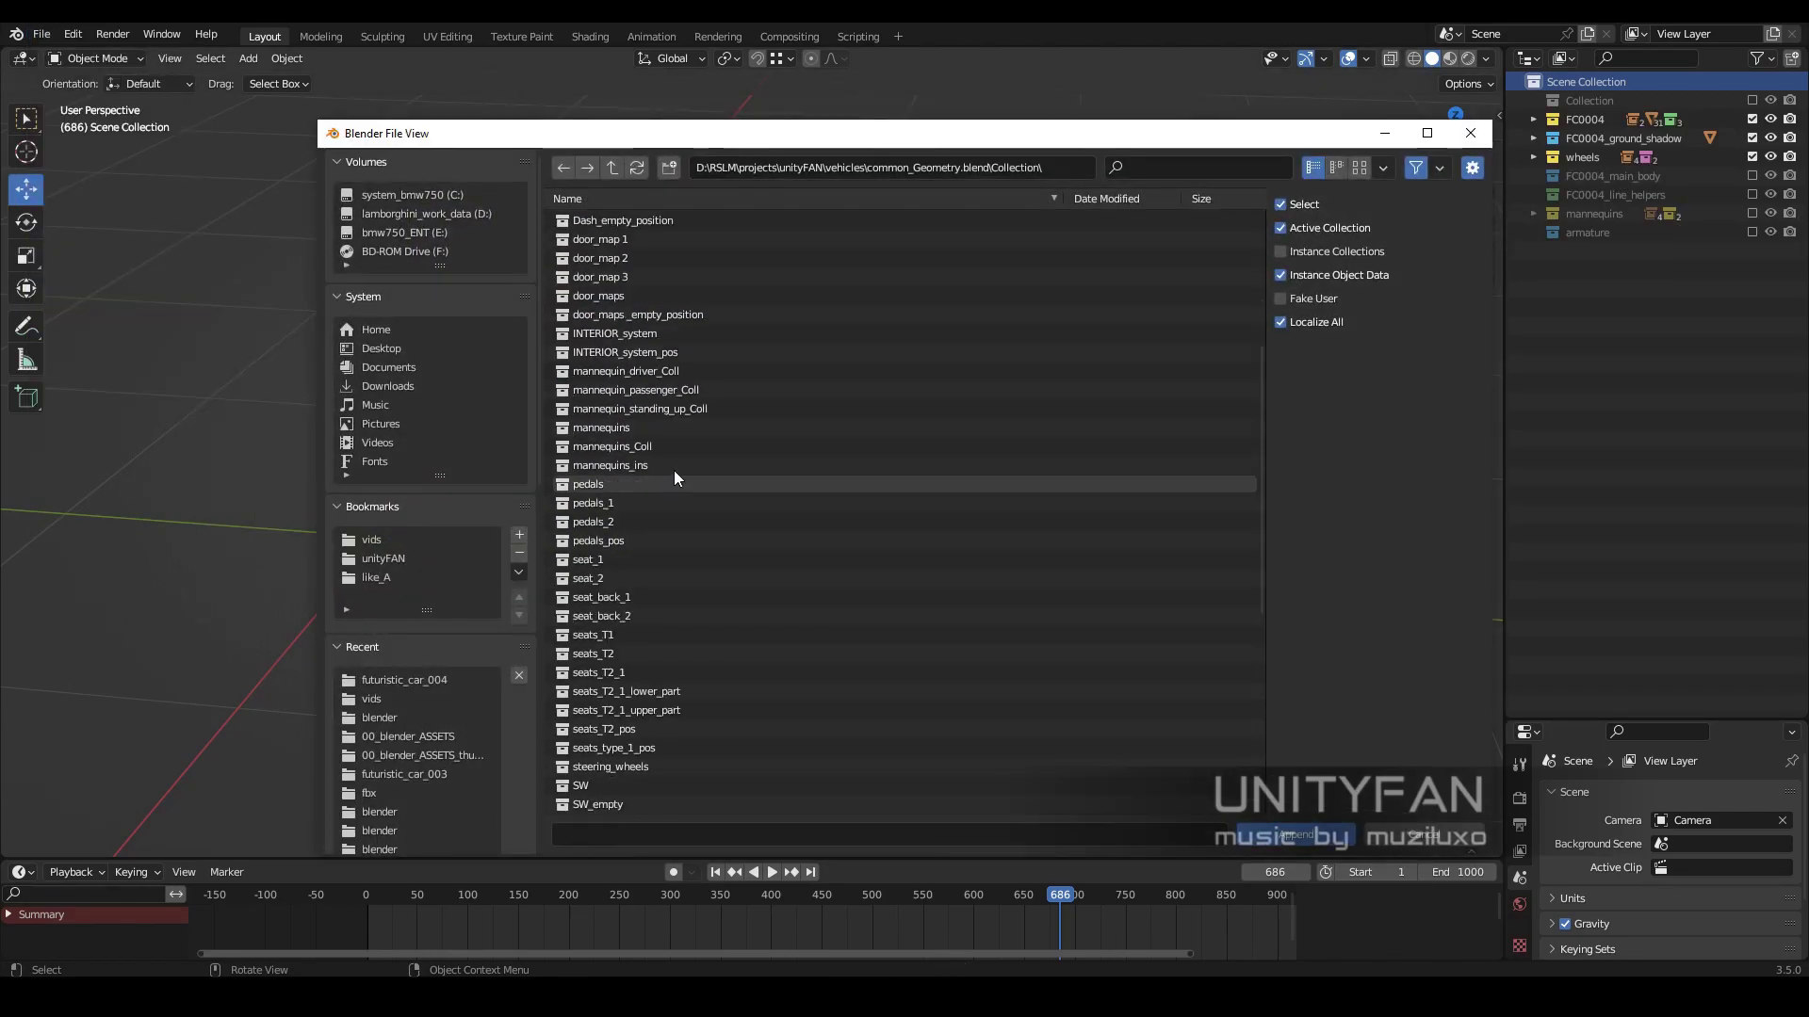
double_click(659, 333)
middle_click_drag(917, 524, 642, 439)
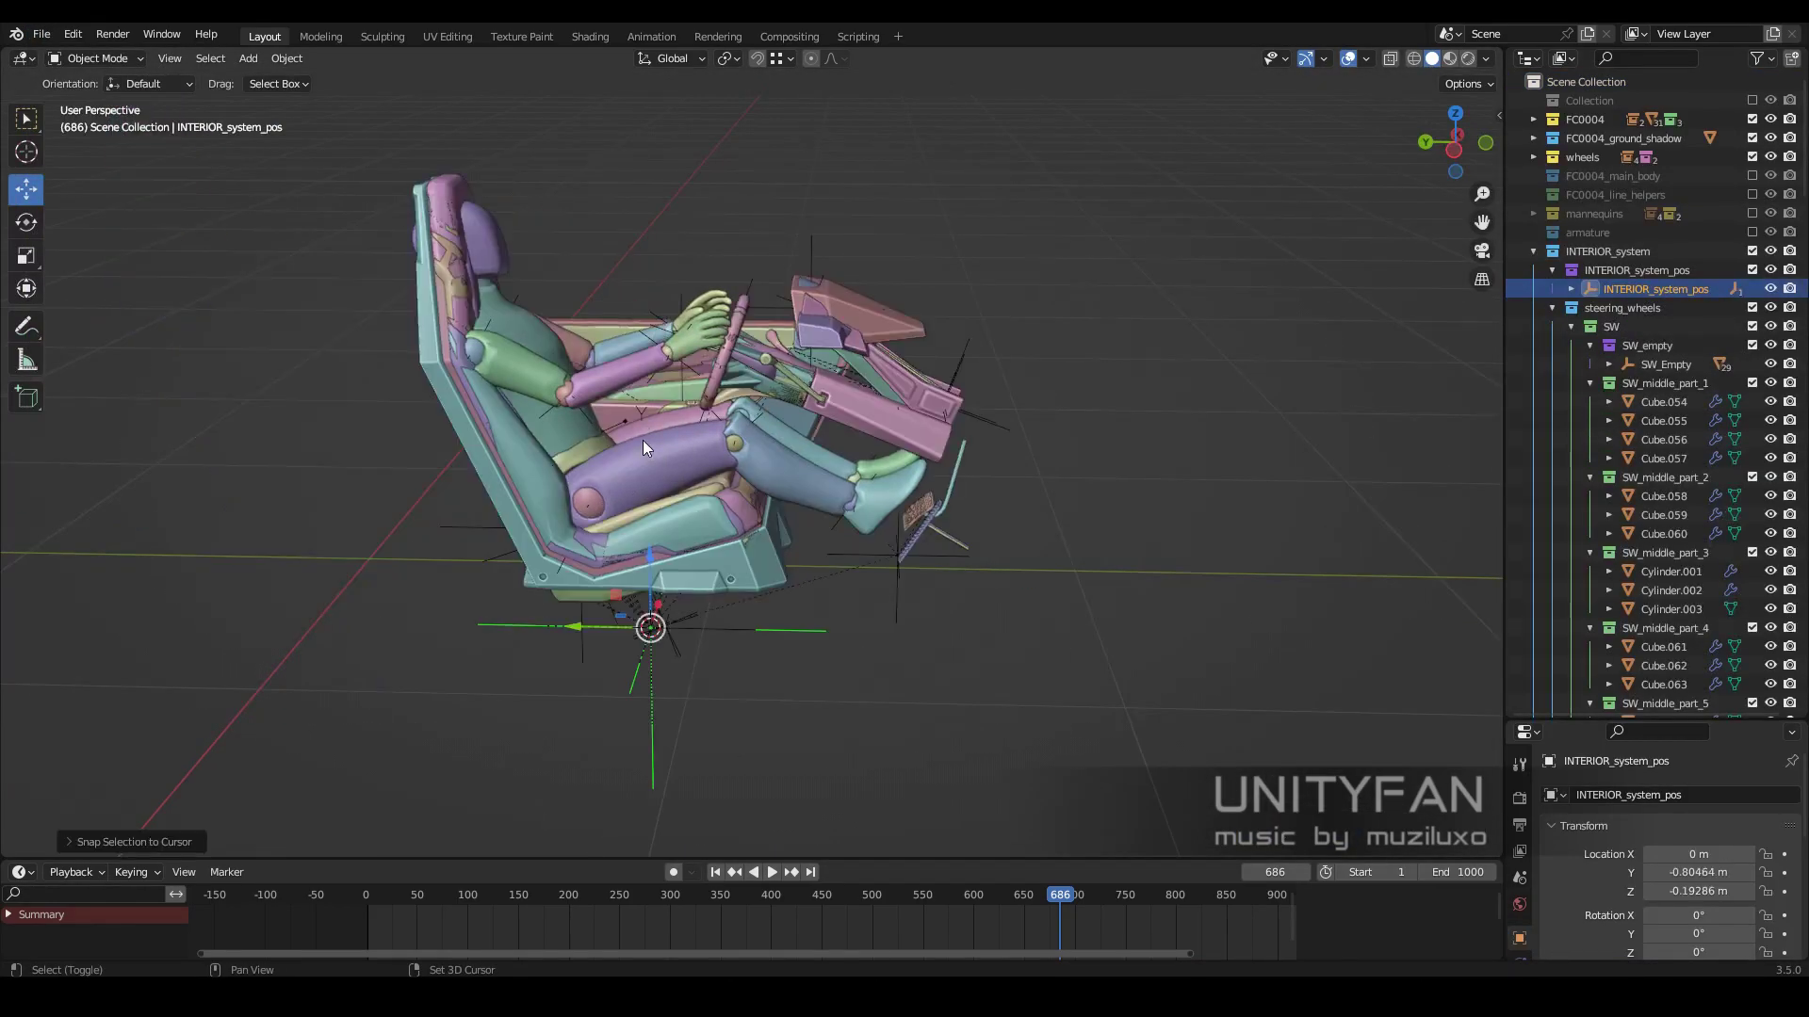
scroll(931, 632, "up", 5)
scroll(896, 620, "up", 3)
- Exclude the steering_wheels, seats_T2 and pedals_1 collections from the scene
left_click(896, 620)
left_click(1570, 326)
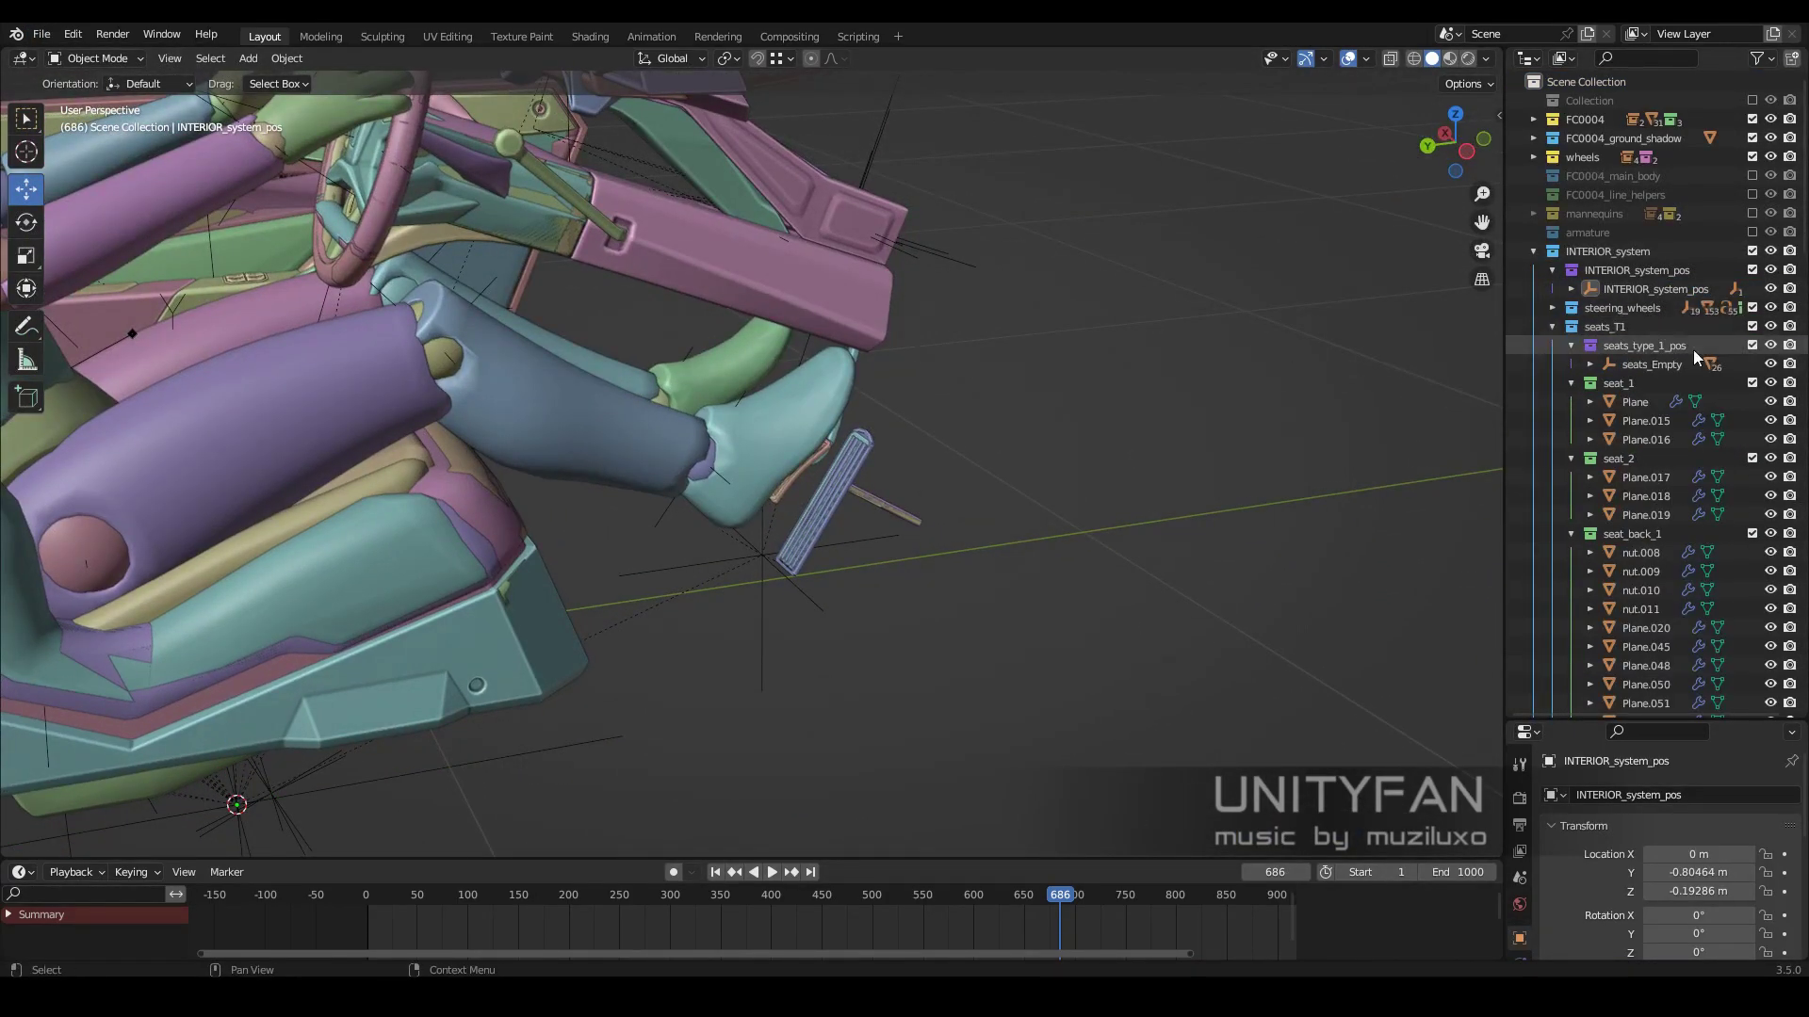
left_click(1752, 308)
left_click(1753, 346)
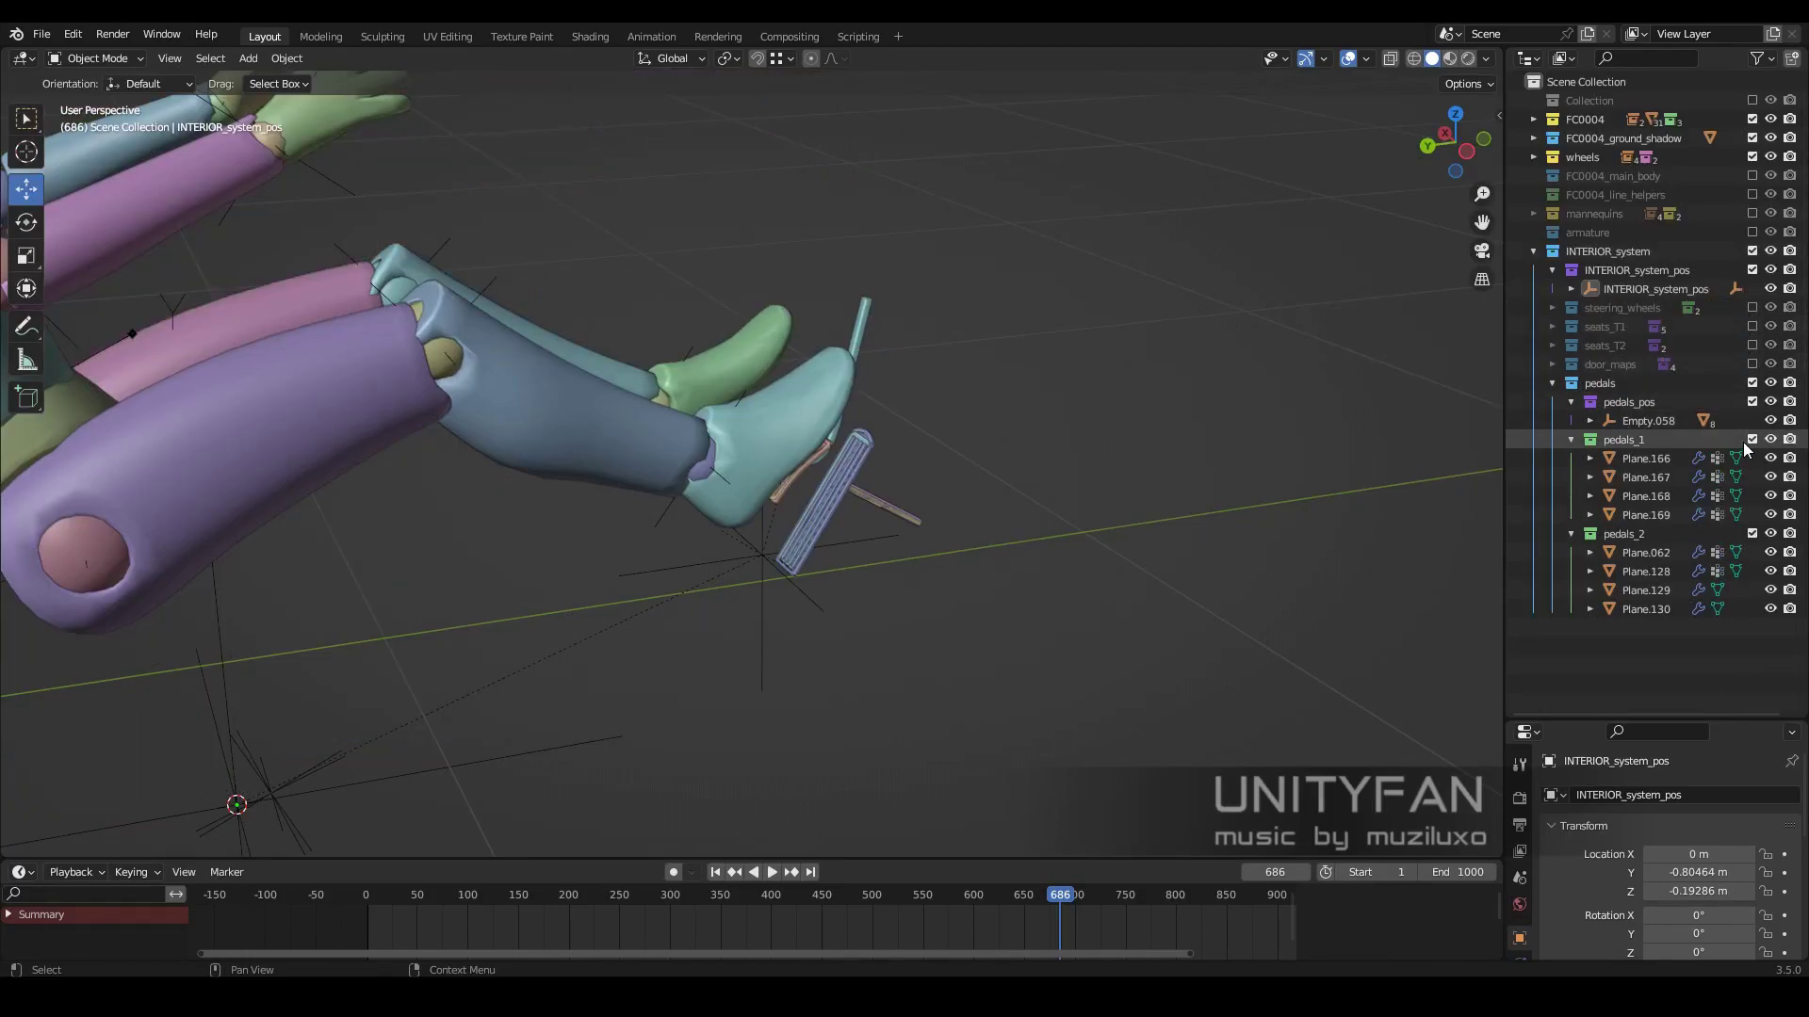
left_click(1752, 440)
scroll(820, 483, "down", 4)
- Re-include door_maps and seats_T1, excluding seat_2 and seat_back_2 so only seat_1 remains
middle_click_drag(820, 483, 1376, 581)
left_click(1752, 364)
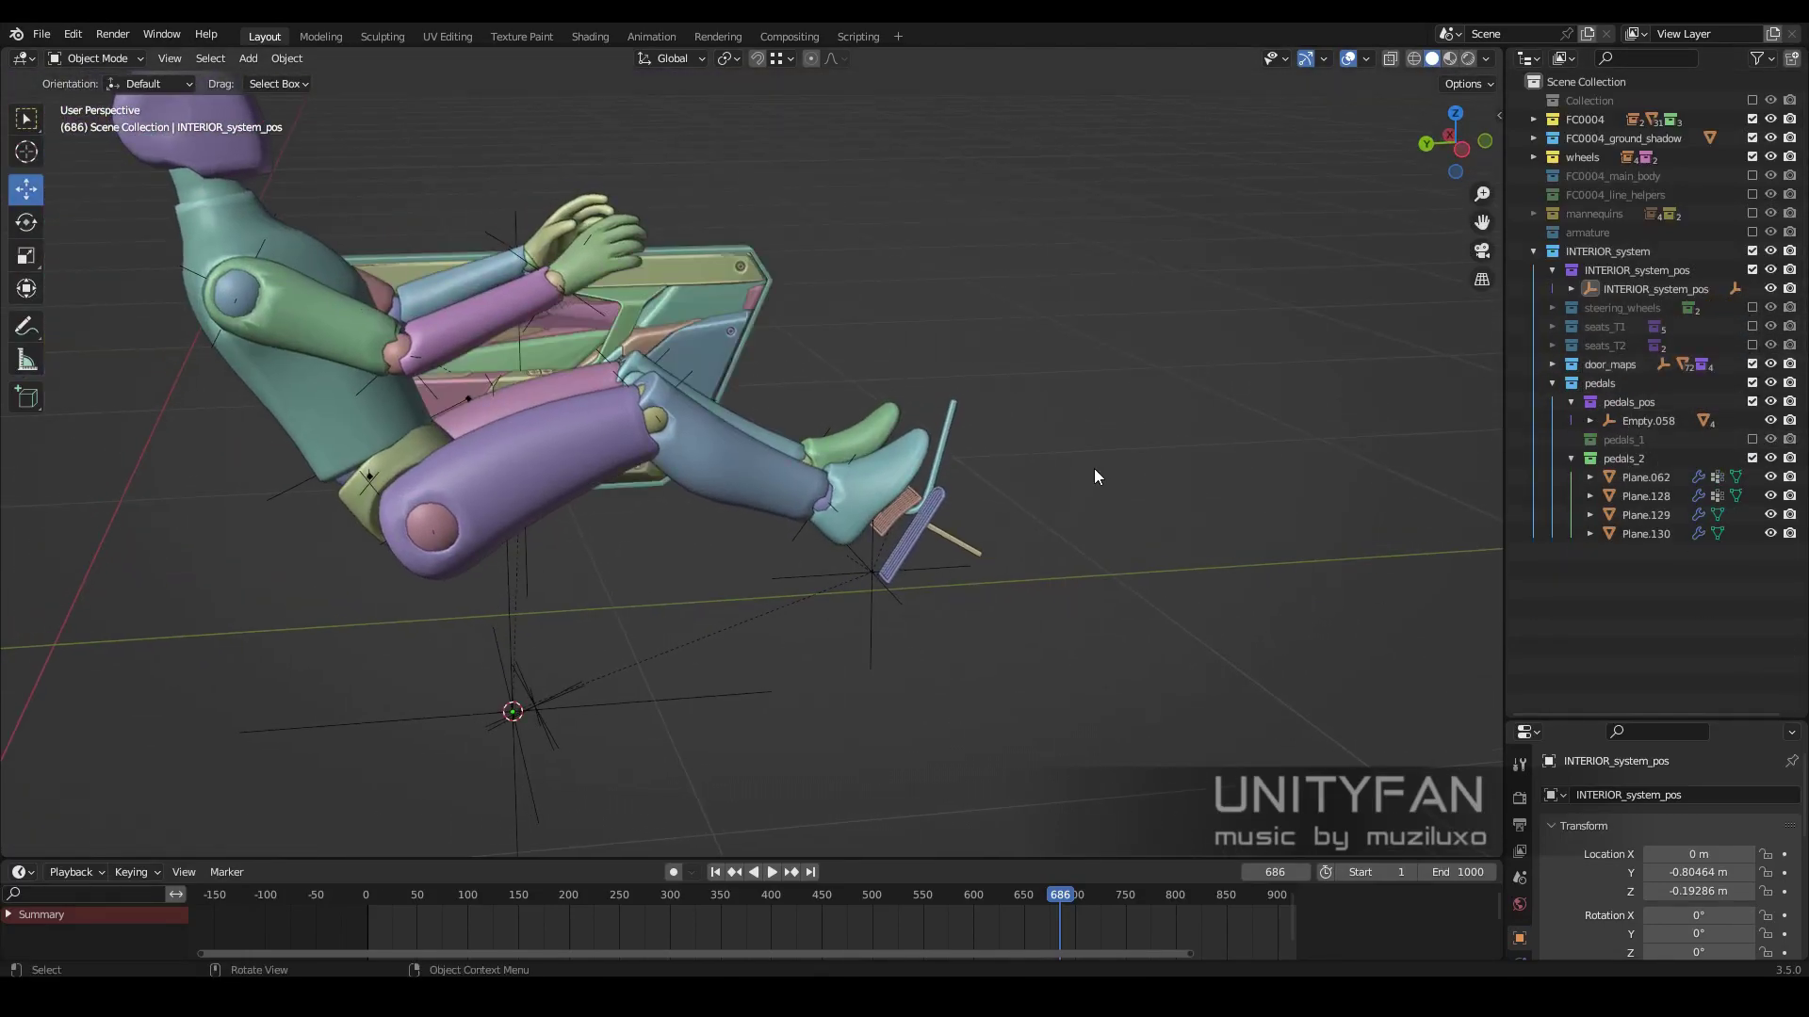
left_click(1553, 364)
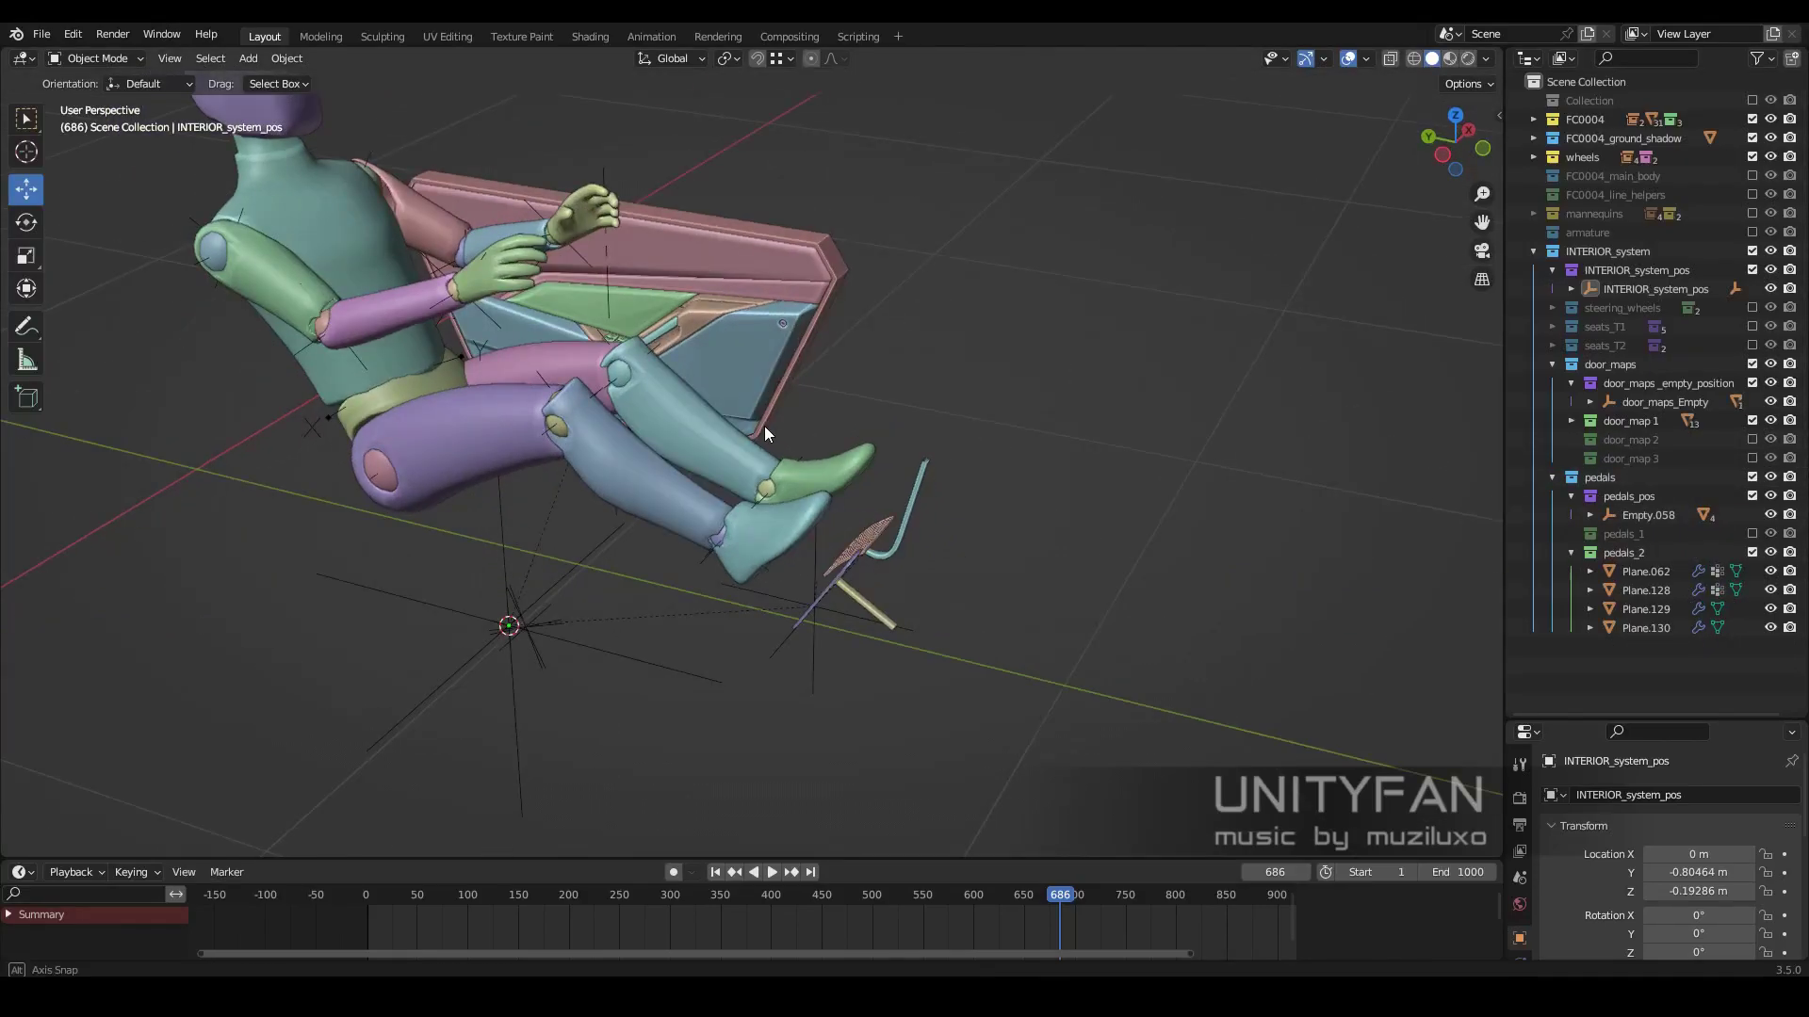
middle_click_drag(765, 426, 990, 405)
left_click(1752, 327)
left_click(1552, 327)
left_click(1753, 402)
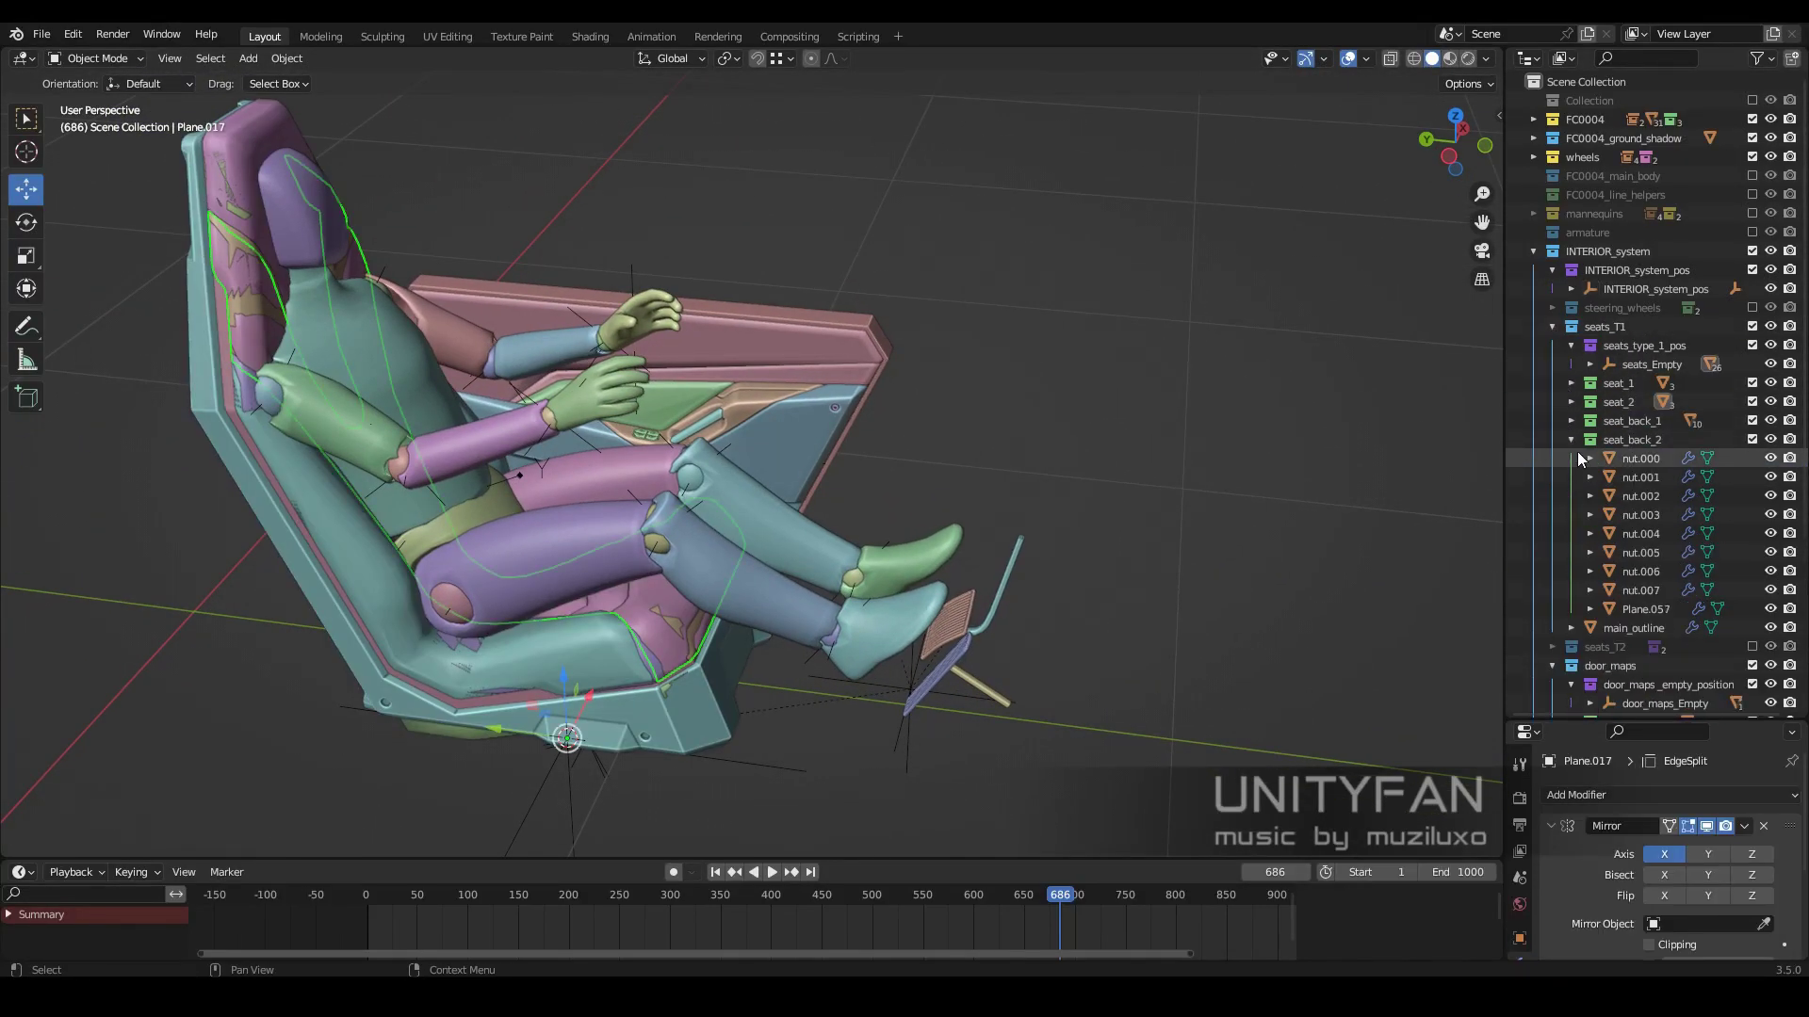
left_click(1572, 422)
left_click(1752, 440)
mouse_move(957, 332)
middle_mouse_down()
mouse_move(1470, 466)
mouse_move(1150, 414)
mouse_move(1145, 331)
mouse_move(1123, 371)
middle_mouse_up()
- Under steering_wheels > SW, enable SW_empty, a centre piece and SW_rim_1
left_click(1553, 308)
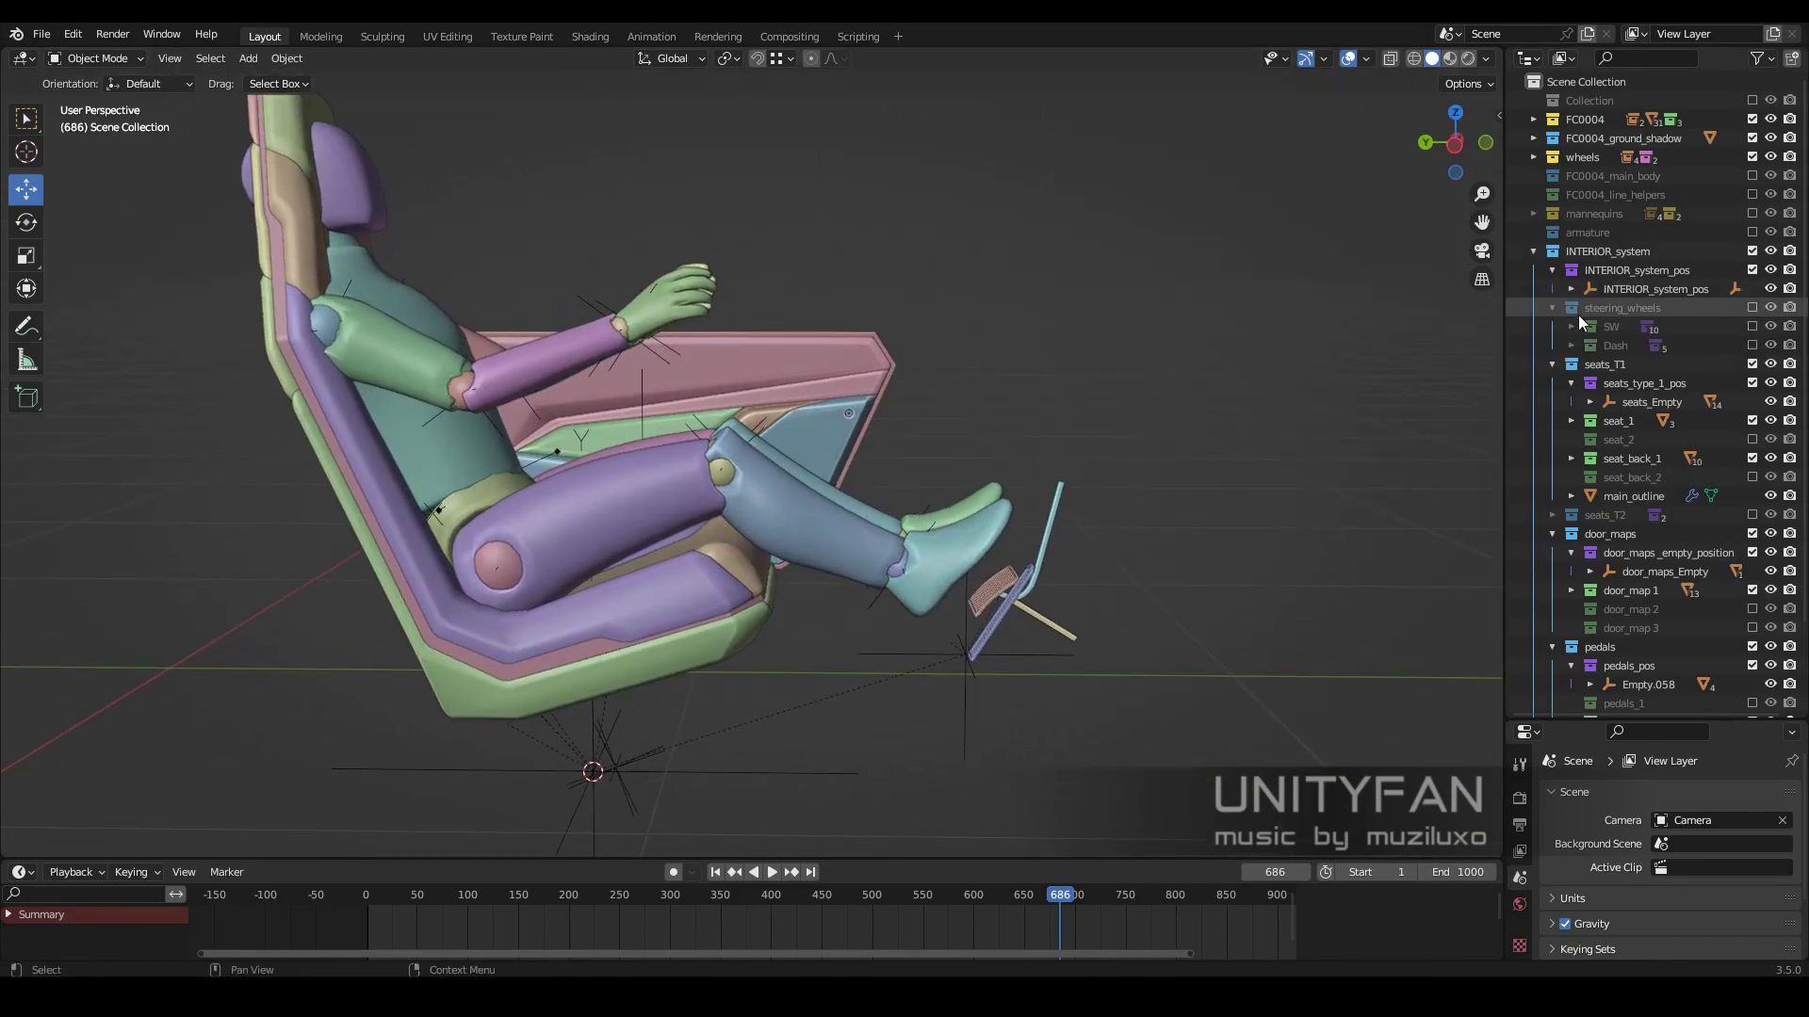
left_click(1572, 327)
left_click(1752, 346)
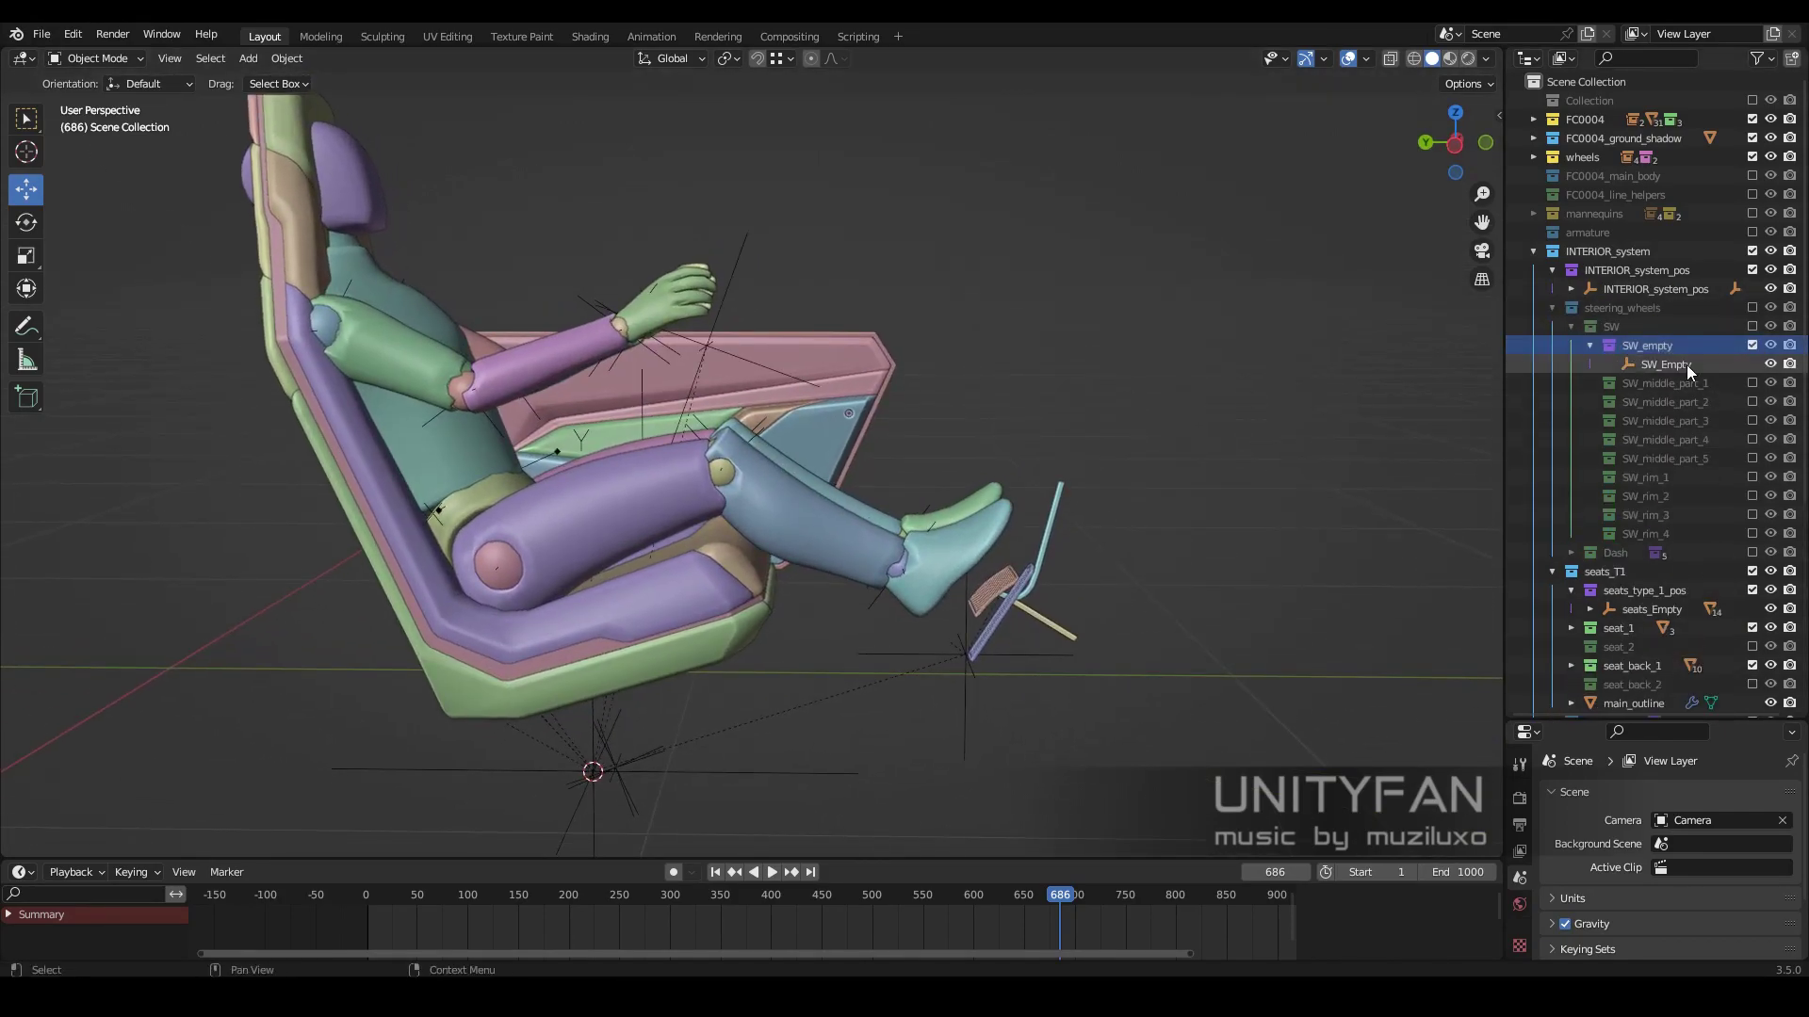
left_click(1665, 365)
left_click(1752, 383)
left_click(1590, 384)
left_click(1752, 478)
- Compare wheel variants, then keep SW_middle_part_2 with the extra variants excluded
mouse_move(1414, 424)
middle_mouse_down()
mouse_move(742, 353)
mouse_move(716, 331)
middle_mouse_up()
mouse_move(1161, 450)
middle_mouse_down()
mouse_move(934, 490)
mouse_move(1084, 453)
middle_mouse_up()
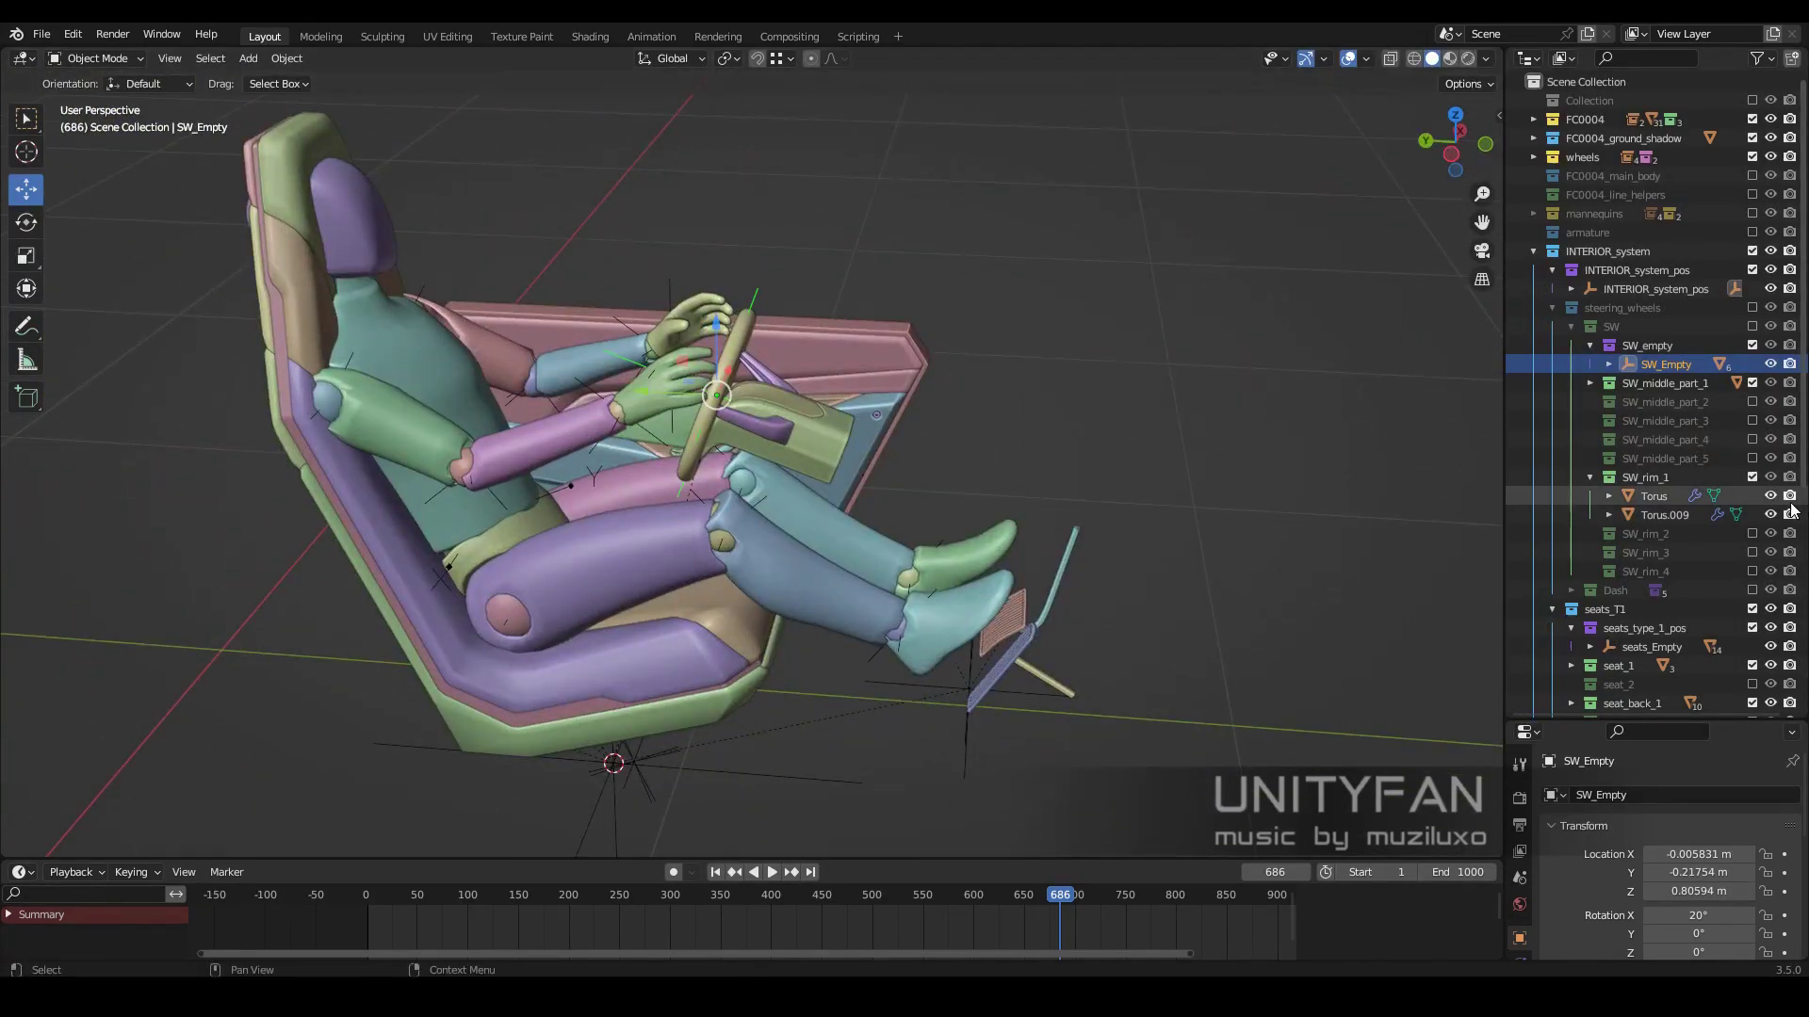
left_click_drag(1752, 402, 1752, 571)
left_click(1591, 440)
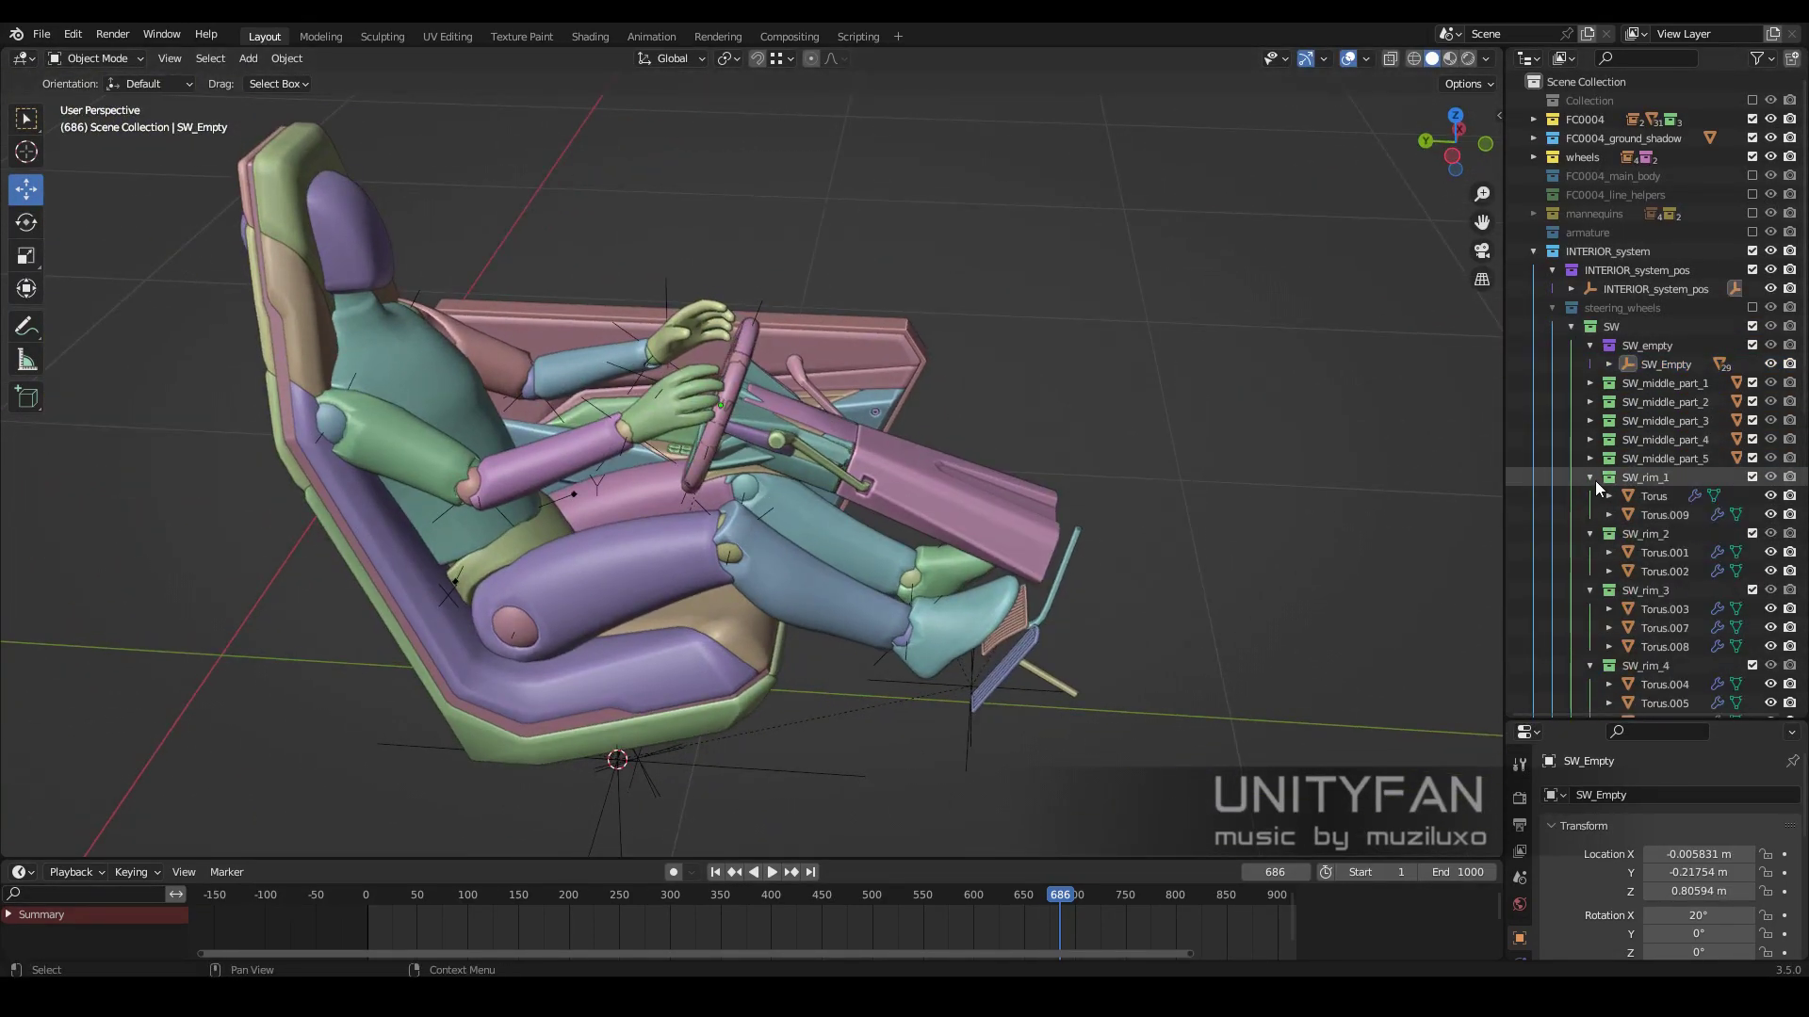
left_click(1591, 534)
left_click_drag(1753, 402, 1752, 534)
left_click(1752, 402)
mouse_move(917, 403)
middle_mouse_down()
mouse_move(1036, 424)
mouse_move(1127, 489)
mouse_move(795, 382)
mouse_move(1004, 405)
mouse_move(924, 464)
mouse_move(699, 740)
middle_mouse_up()
left_click(699, 740)
scroll(669, 622, "down", 2)
- Tilt the seat back by -5° around the X axis from the left side view
key("ctrl+KP_3")
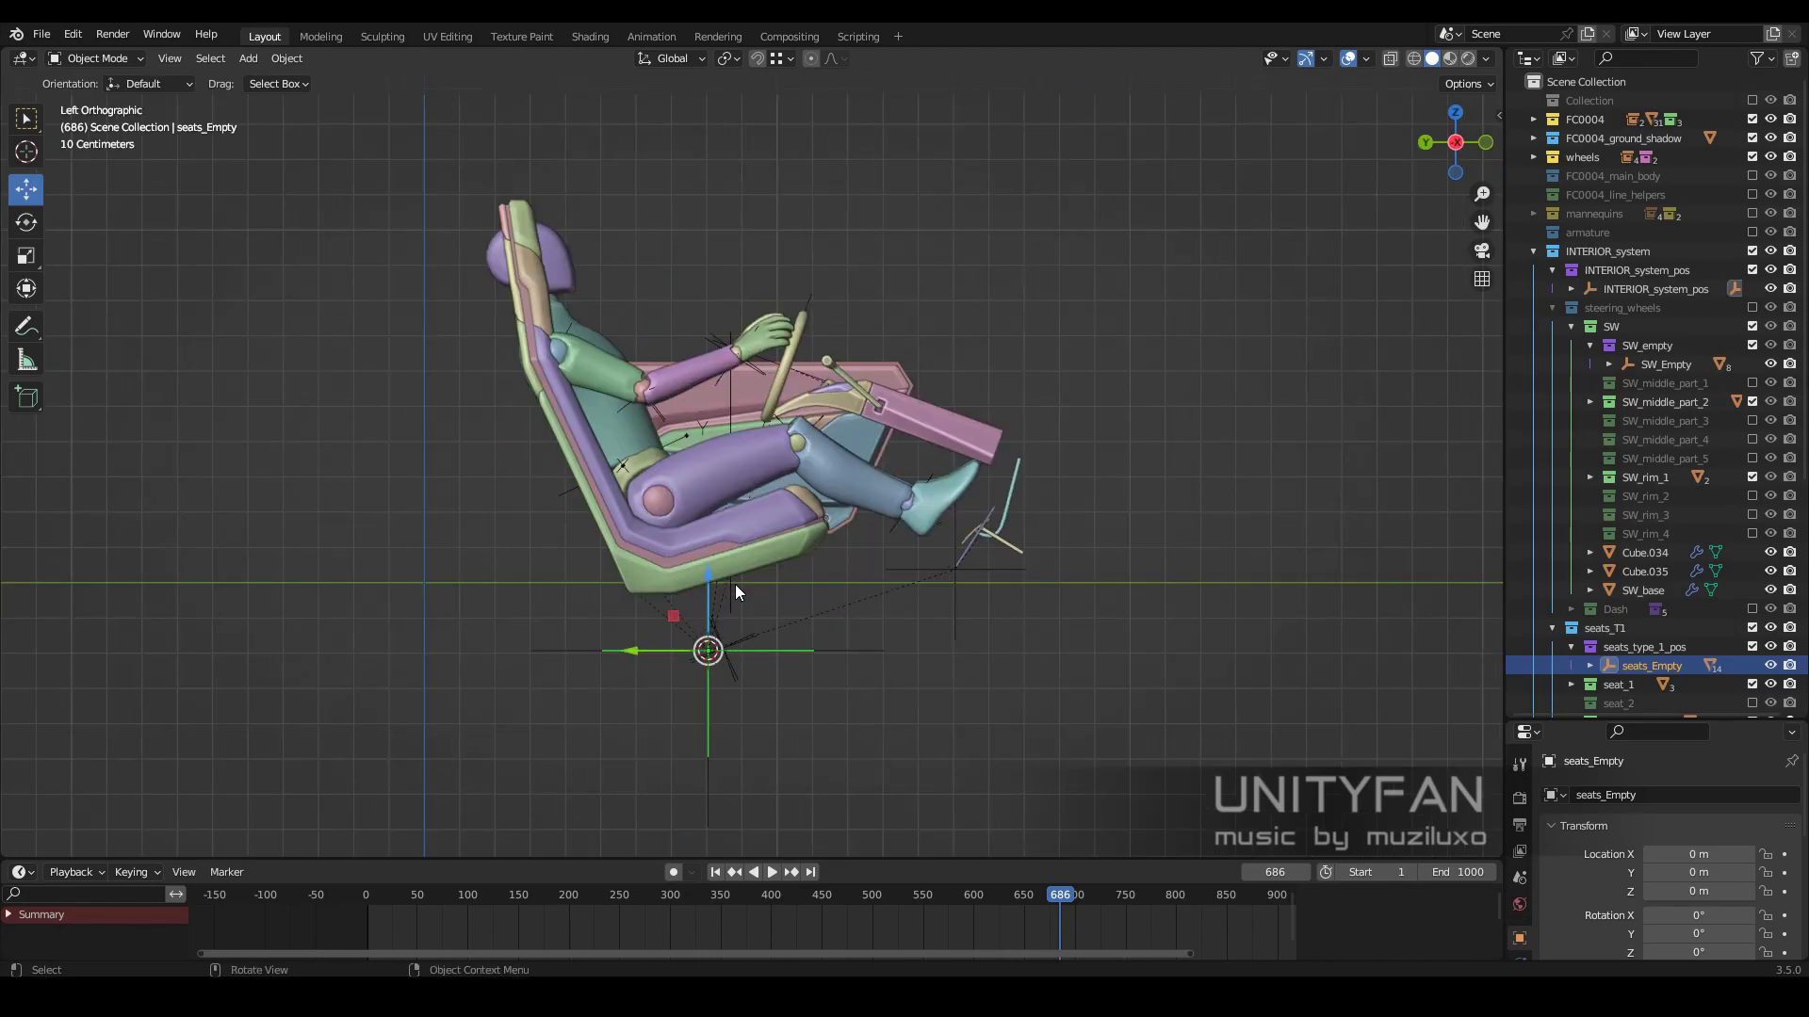
scroll(734, 584, "up", 3)
key("r")
left_click(913, 619)
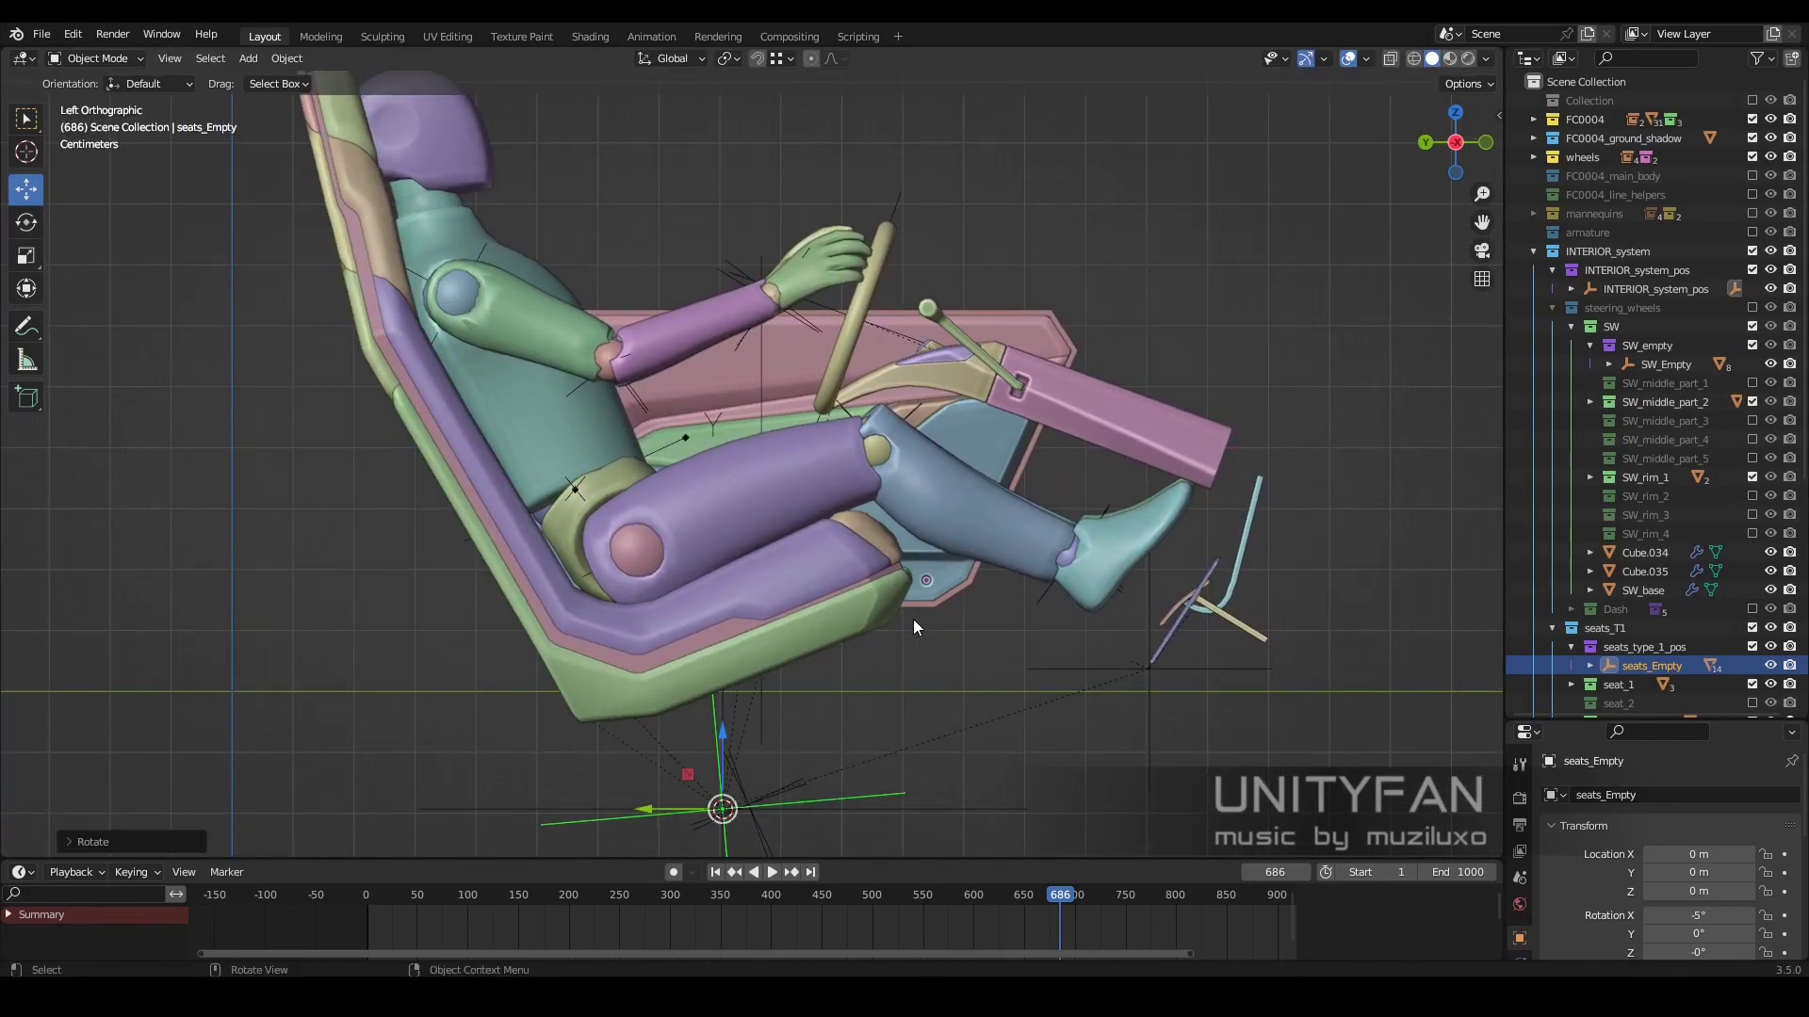
mouse_move(913, 619)
middle_mouse_down()
mouse_move(861, 580)
mouse_move(614, 632)
mouse_move(896, 609)
mouse_move(959, 573)
middle_mouse_up()
- Move the pedals' empty, Empty.058, up under the driver's feet
left_click(959, 573)
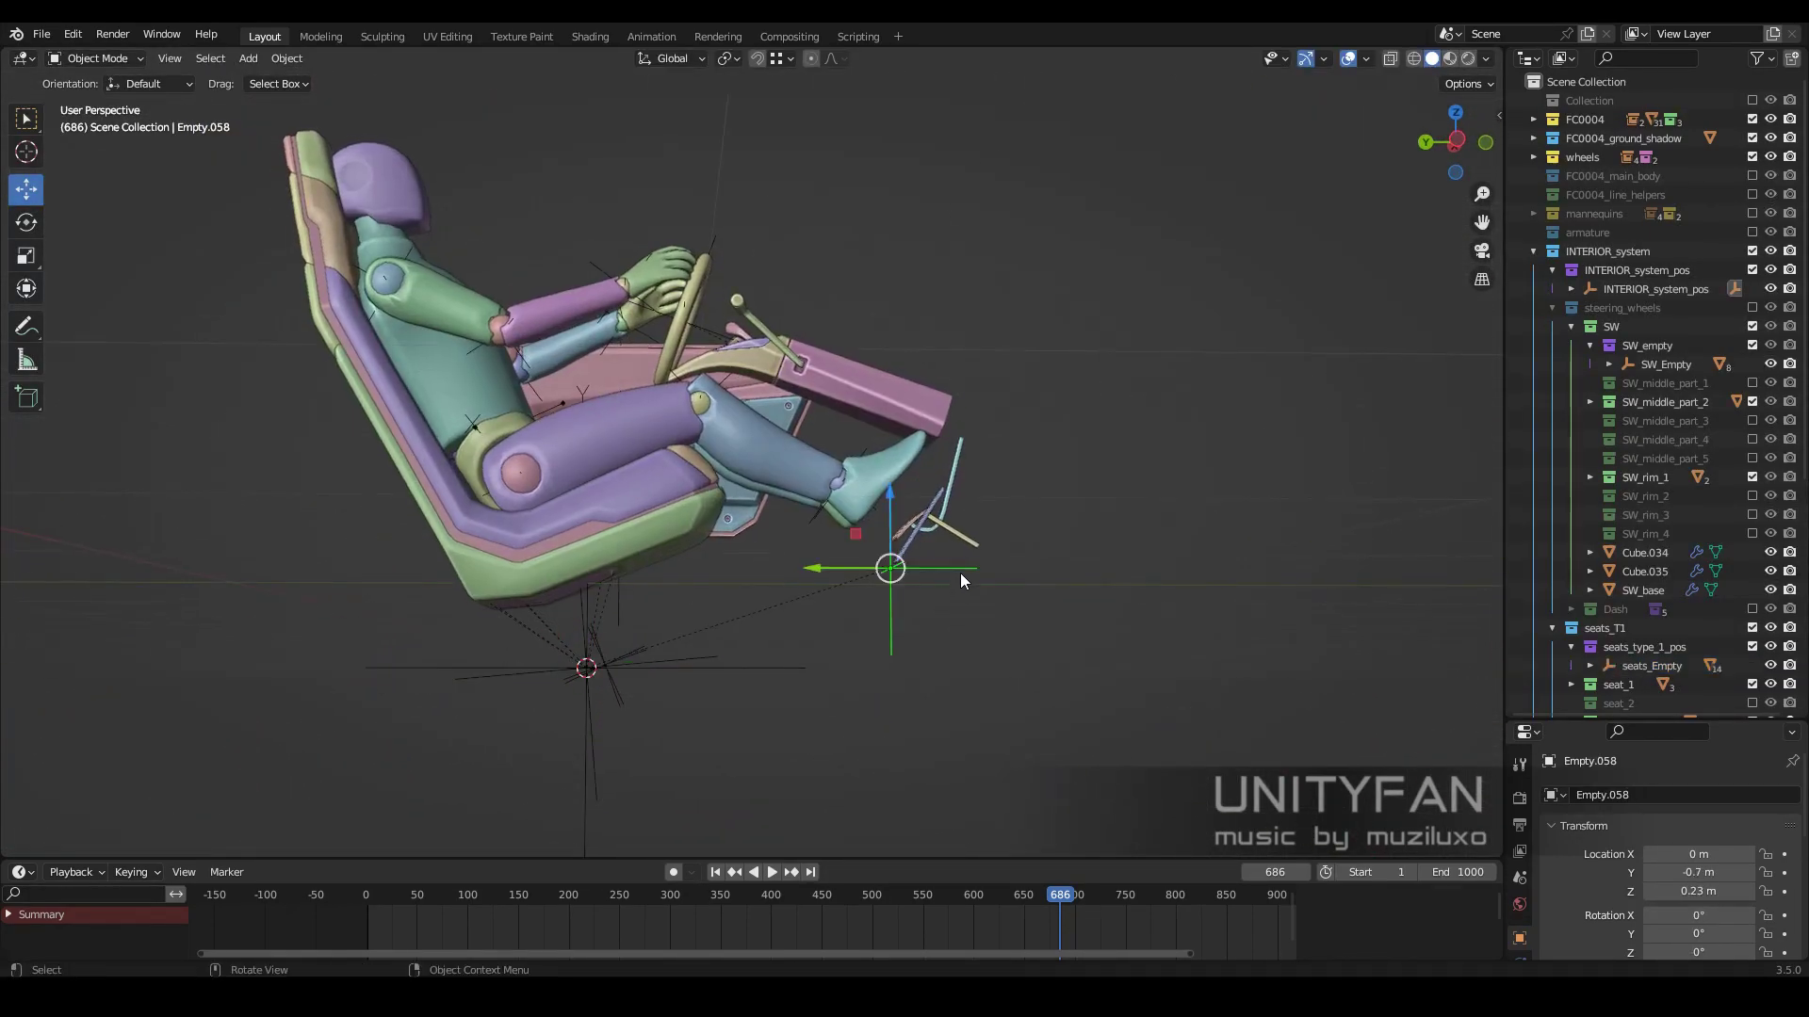
key("ctrl+KP_3")
scroll(959, 573, "up", 3)
key("g")
left_click(928, 564)
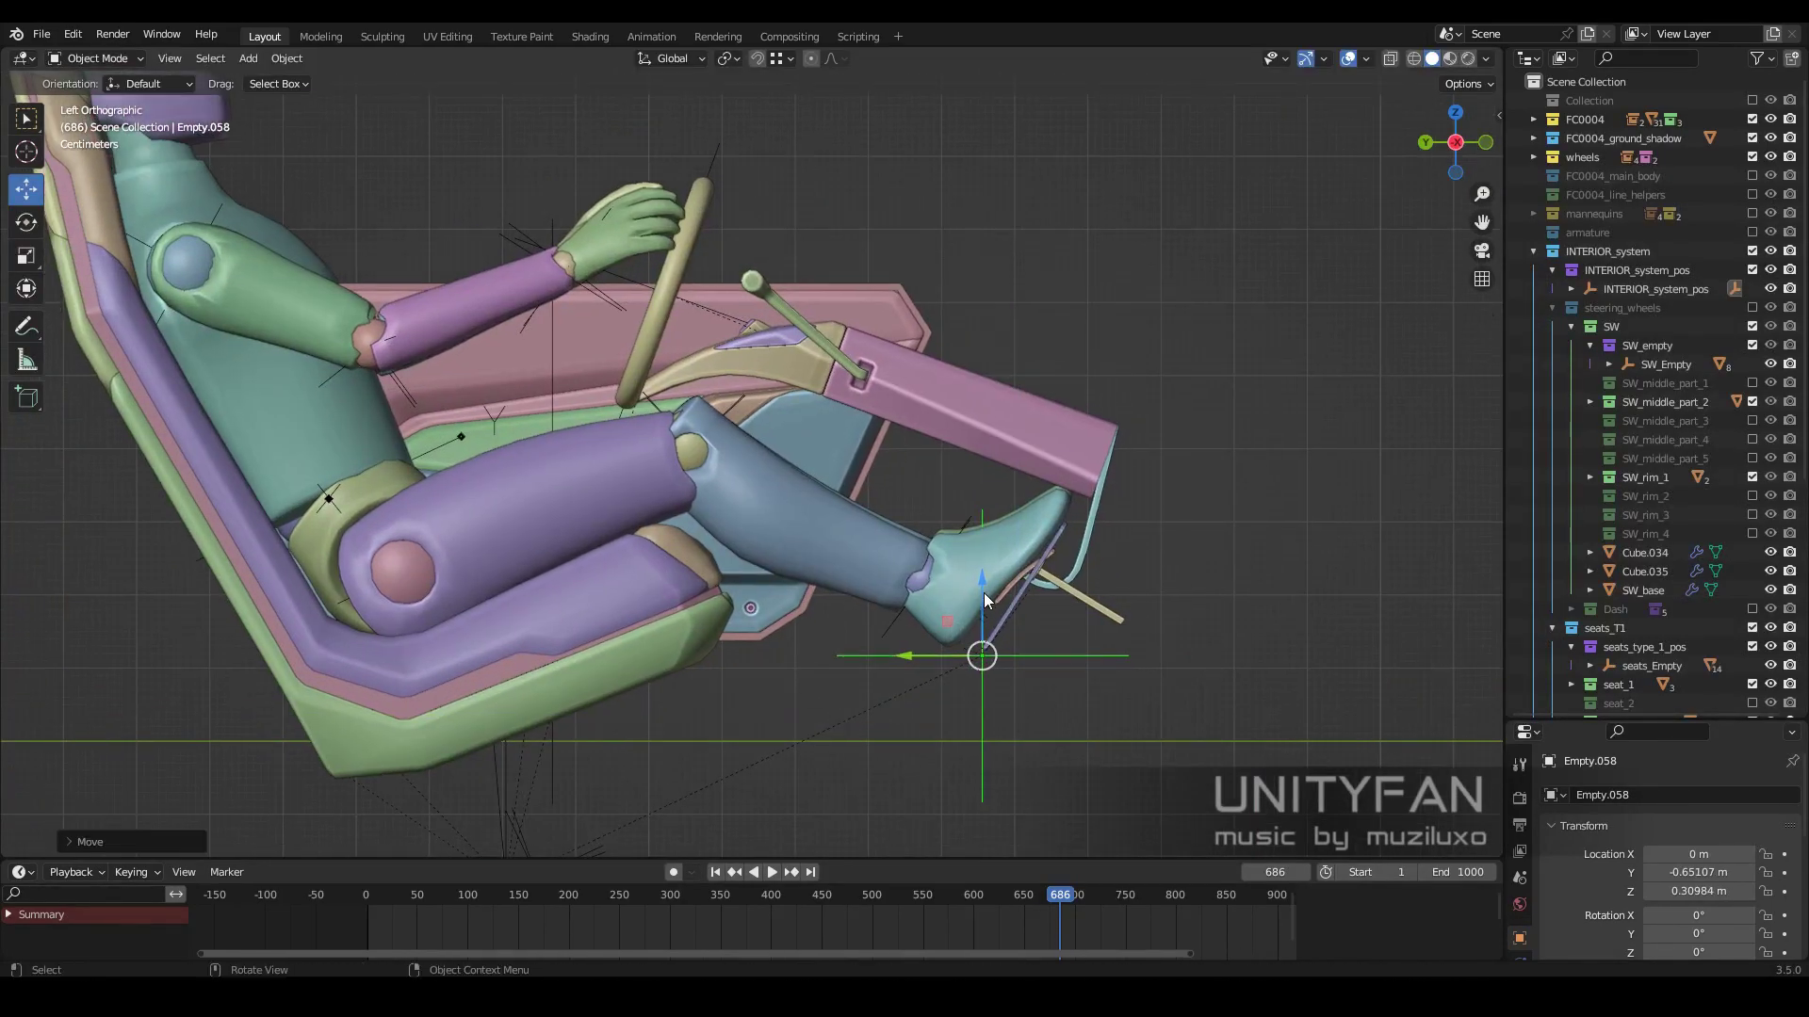
scroll(983, 592, "down", 2)
- Move SW_Empty so the steering wheel sits closer to the driver
left_click(766, 358)
mouse_move(766, 358)
middle_mouse_down()
mouse_move(868, 468)
mouse_move(842, 426)
mouse_move(571, 585)
mouse_move(812, 459)
mouse_move(890, 454)
mouse_move(958, 416)
mouse_move(1057, 539)
mouse_move(1161, 616)
middle_mouse_up()
left_click(571, 584)
scroll(822, 349, "up", 3)
left_click(820, 403)
mouse_move(820, 409)
middle_mouse_down()
mouse_move(1032, 434)
mouse_move(981, 460)
middle_mouse_up()
- Check the wheel and seat from above in wireframe, undoing a sideways seat nudge
key("z")
left_click(820, 452)
scroll(827, 456, "up", 2)
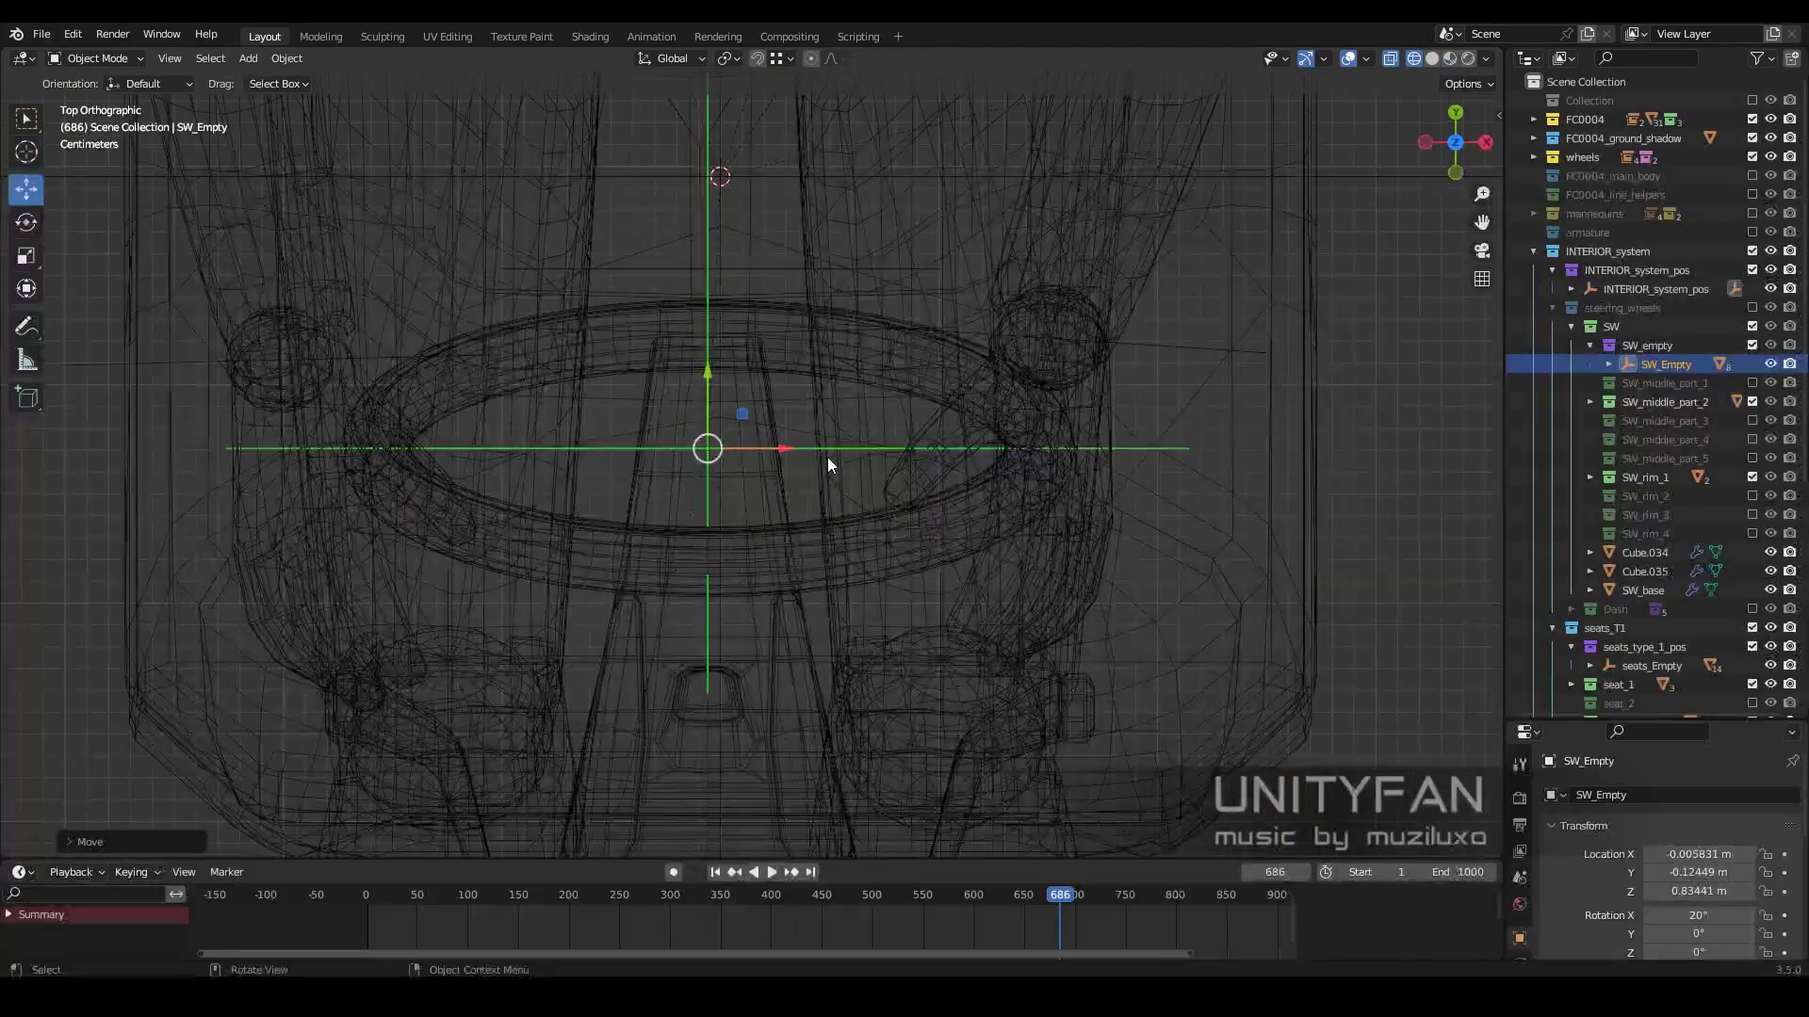
scroll(829, 471, "up", 2)
scroll(835, 488, "down", 5)
scroll(788, 603, "up", 3)
key("shift+z")
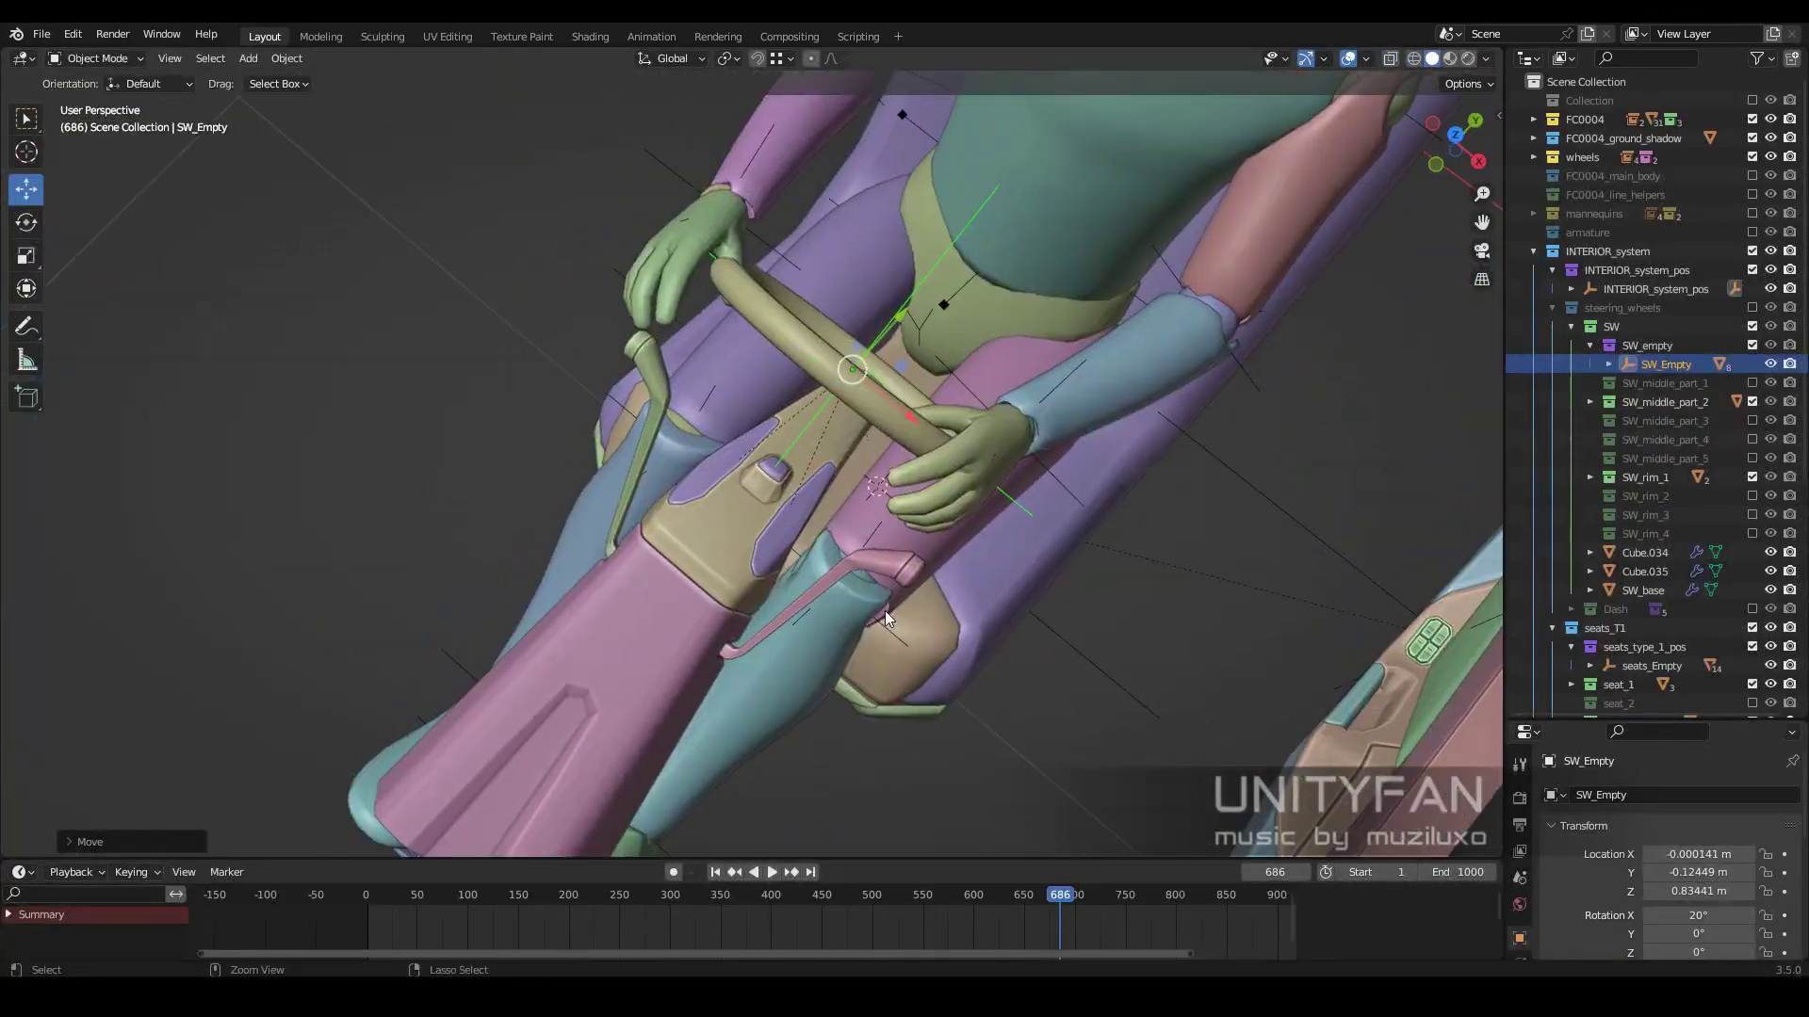
middle_click_drag(789, 608, 827, 501)
key("shift+z")
scroll(867, 656, "up", 1)
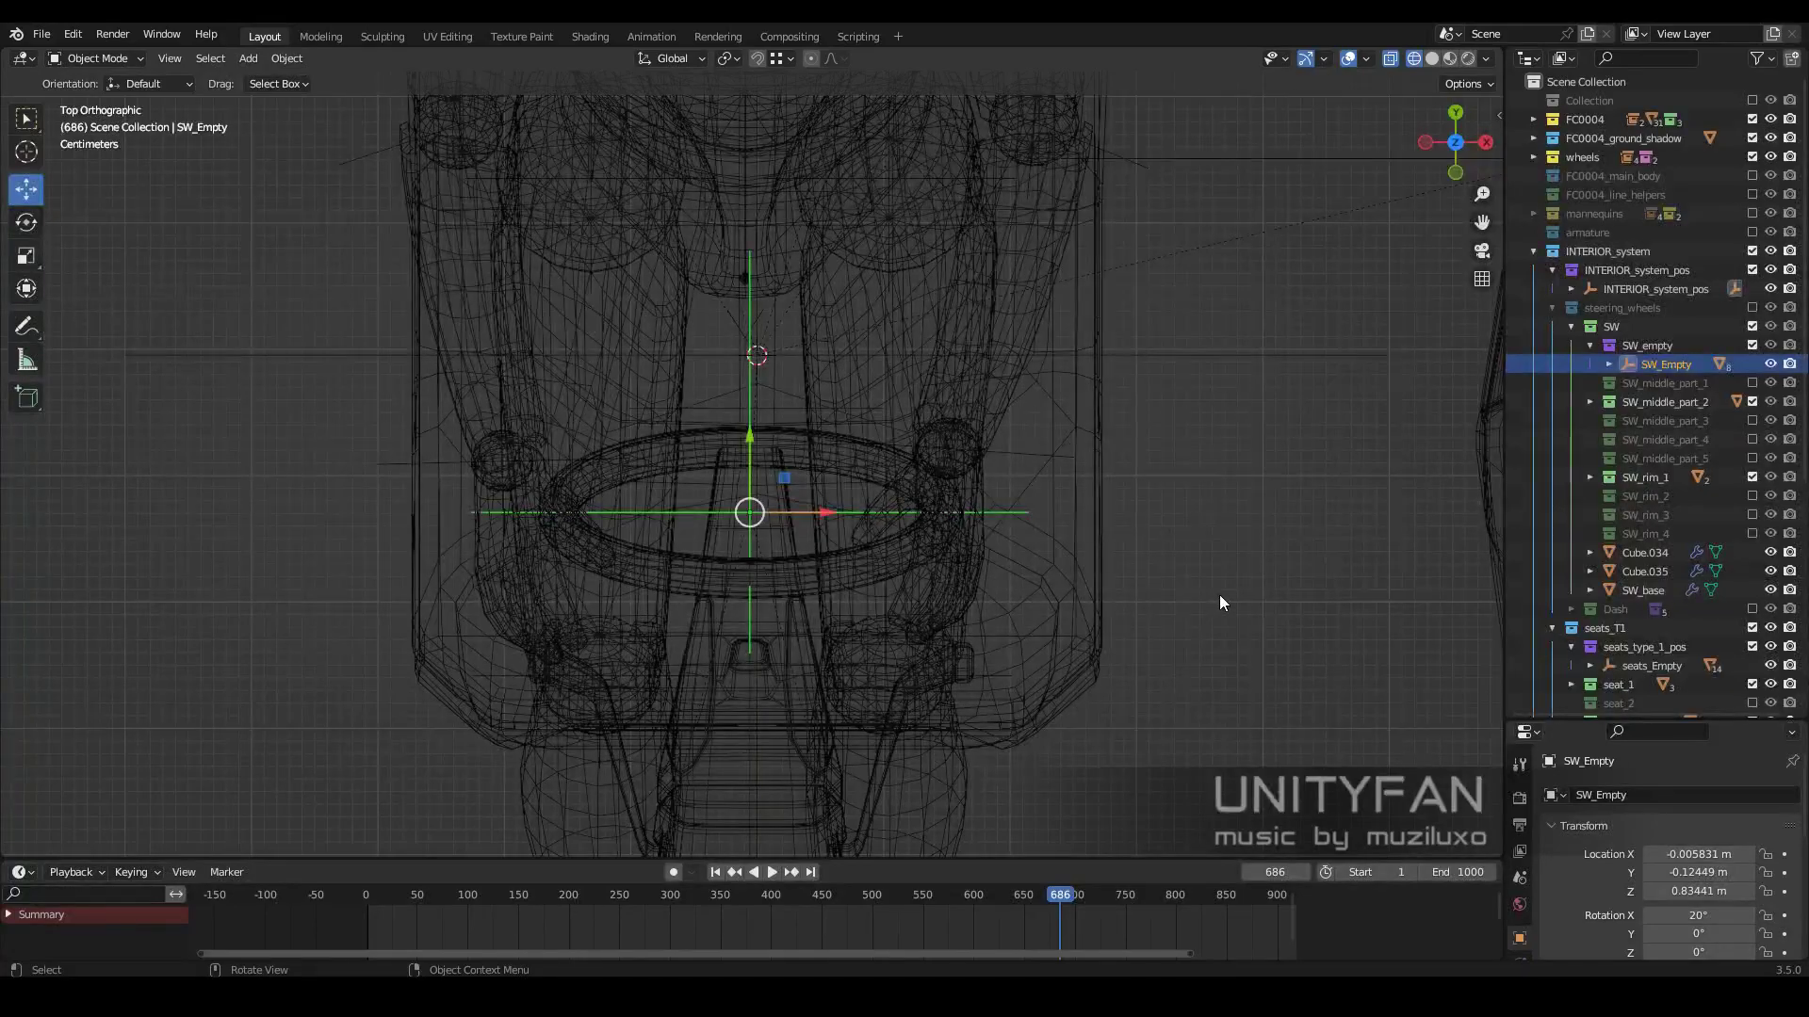
left_click(1647, 665)
left_click_drag(839, 358, 830, 358)
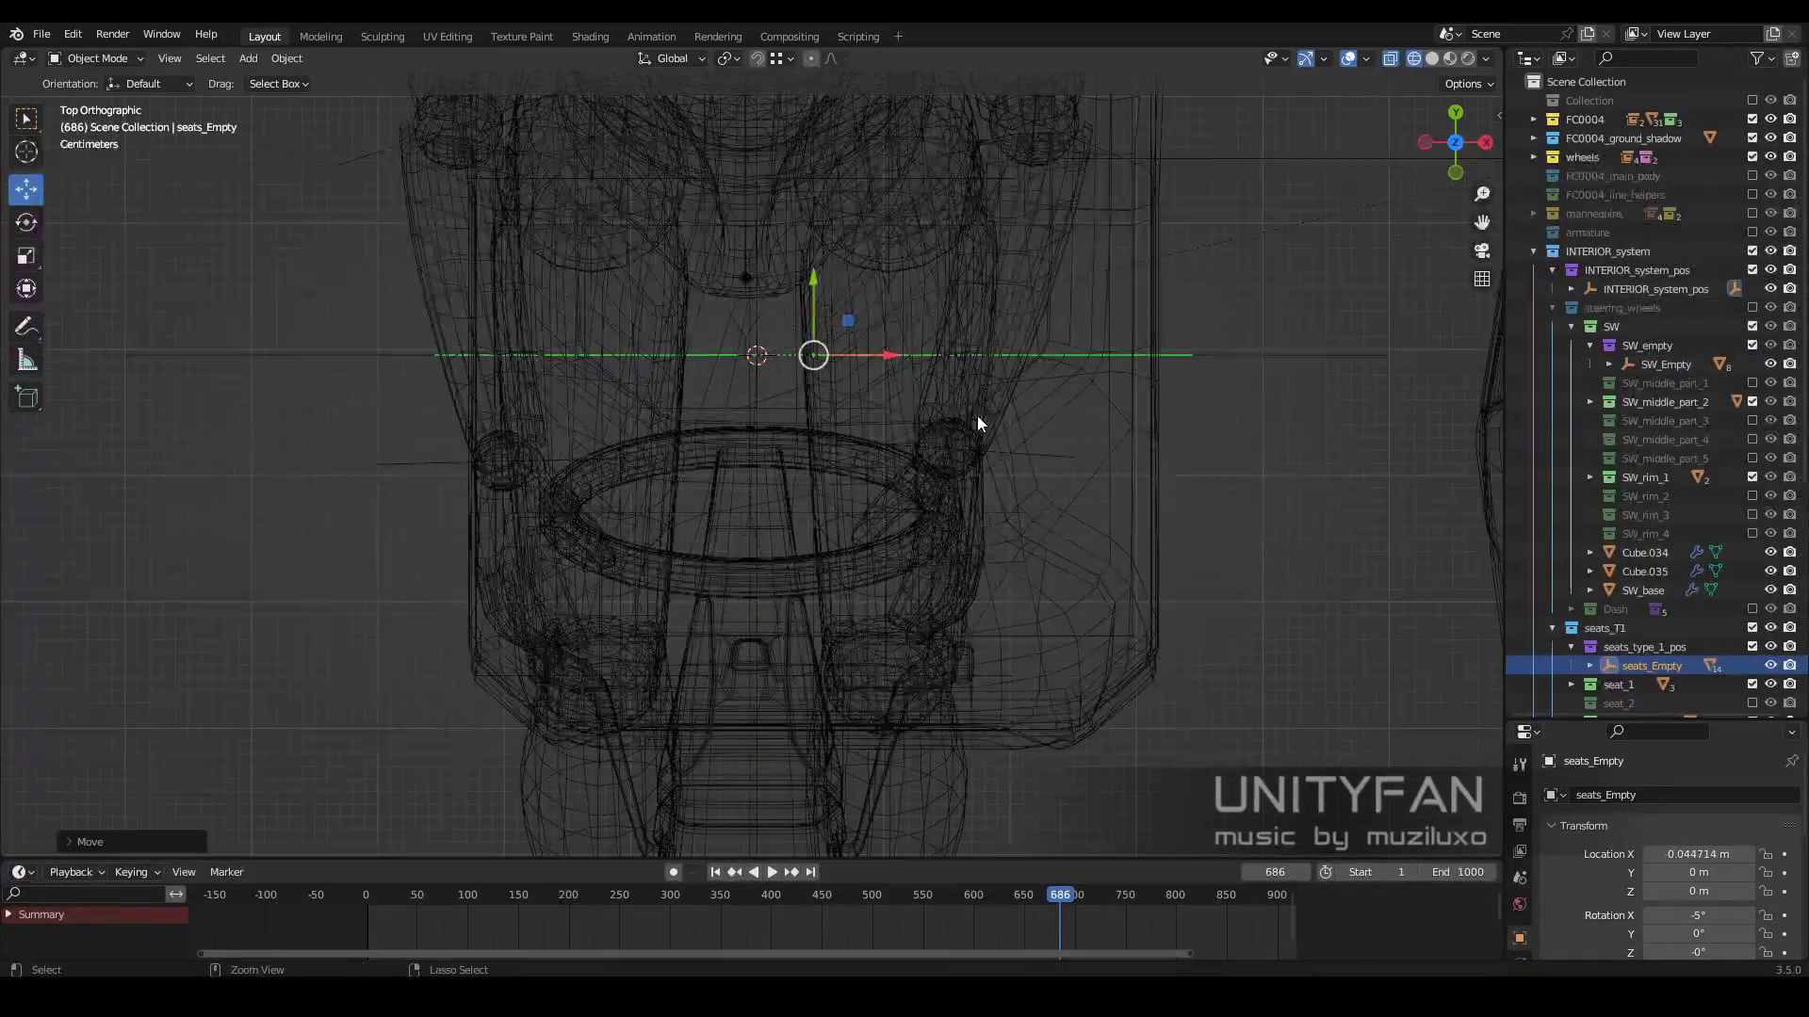
key("shift+z")
key("ctrl+z")
- Inspect the seat from the top view with the transform sidebar (N) shown
mouse_move(986, 479)
middle_mouse_down()
mouse_move(822, 424)
mouse_move(806, 573)
mouse_move(817, 520)
mouse_move(794, 570)
middle_mouse_up()
key("KP_7")
key("shift+z")
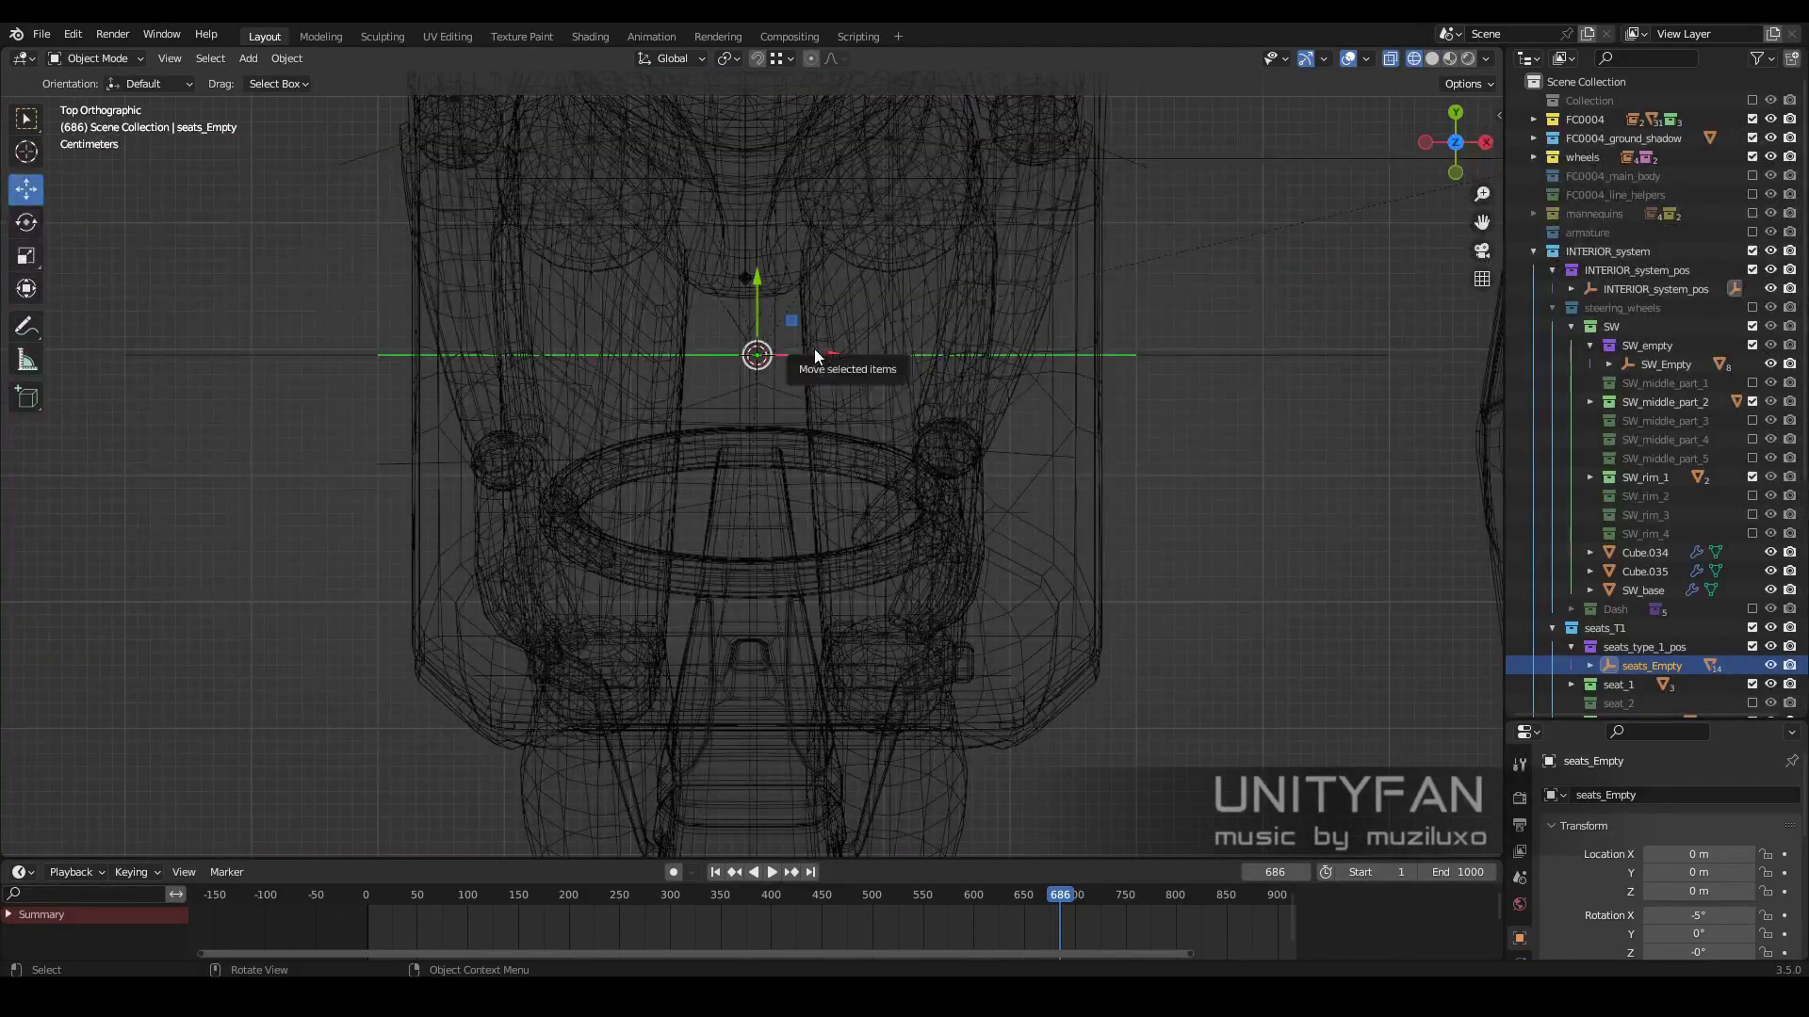
left_click(814, 352)
key("n")
mouse_move(1036, 311)
middle_mouse_down()
mouse_move(935, 376)
mouse_move(789, 528)
middle_mouse_up()
key("KP_7")
scroll(792, 617, "up", 4)
key("shift+z")
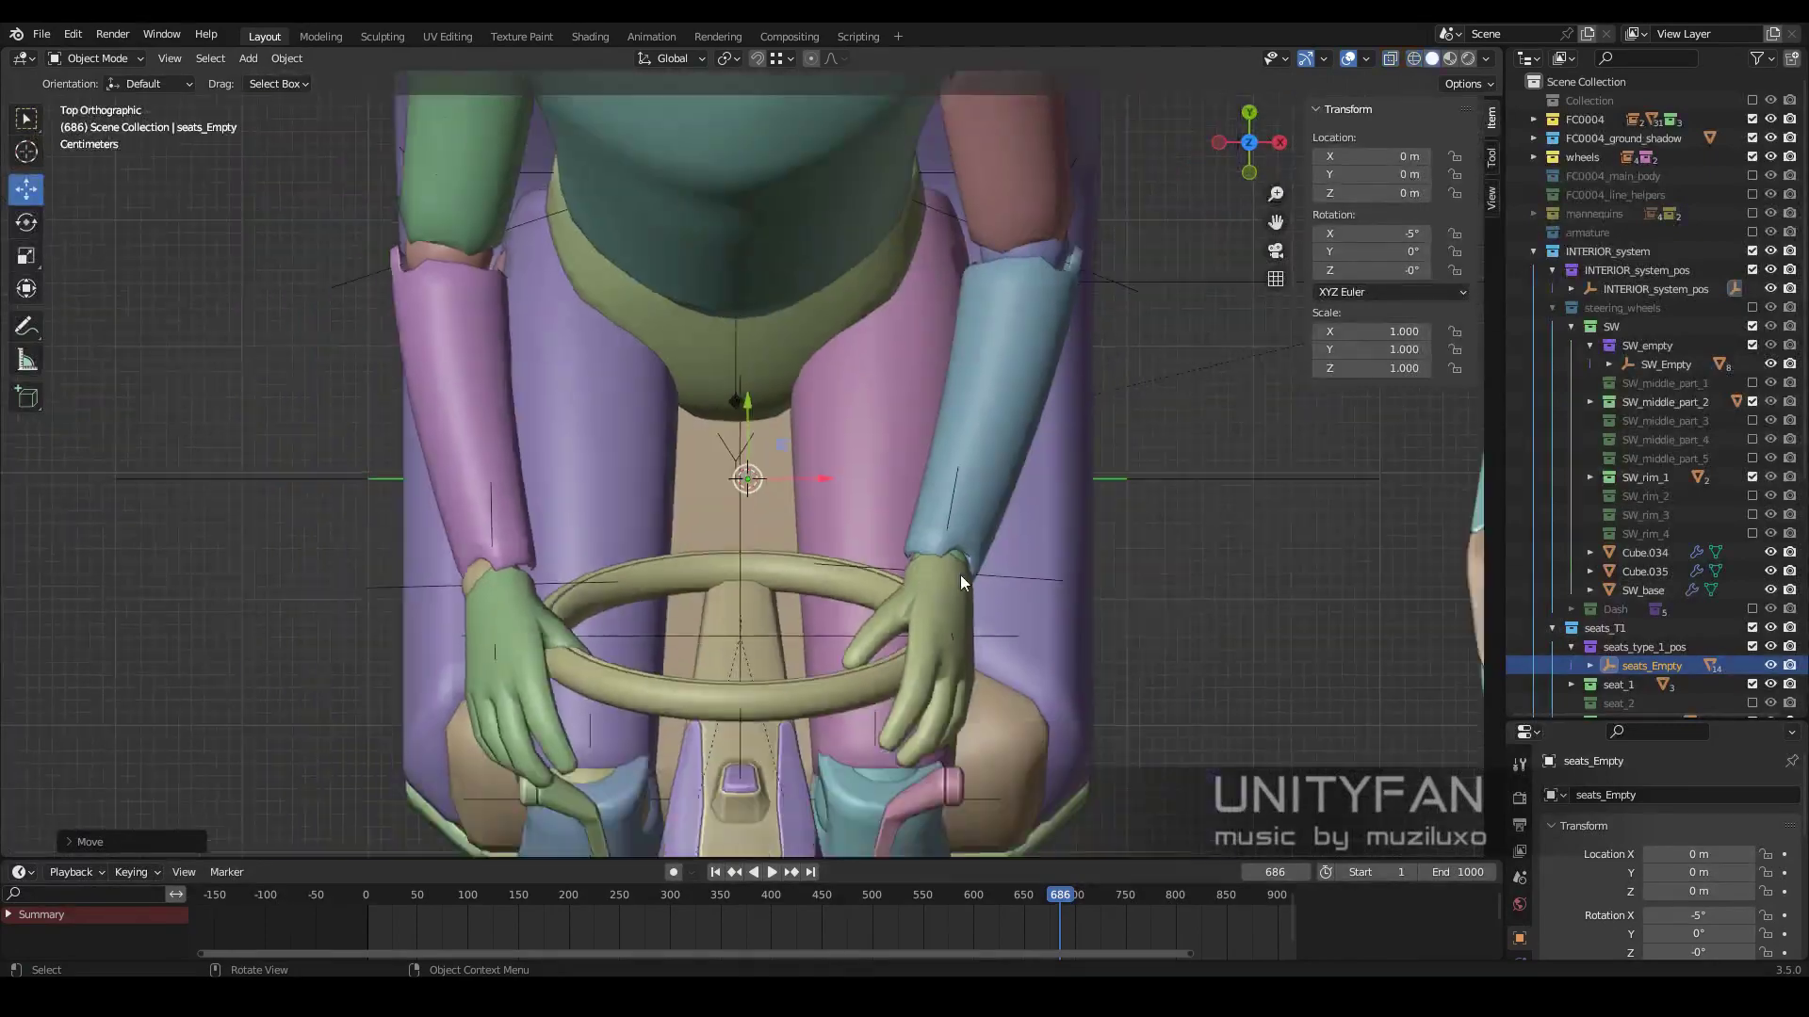
- Check driver, wheel and pedal fit, collapse steering_wheels and seats_T1, then switch to Material Preview
left_click(960, 575)
middle_click_drag(891, 573, 974, 490)
left_click(1666, 364)
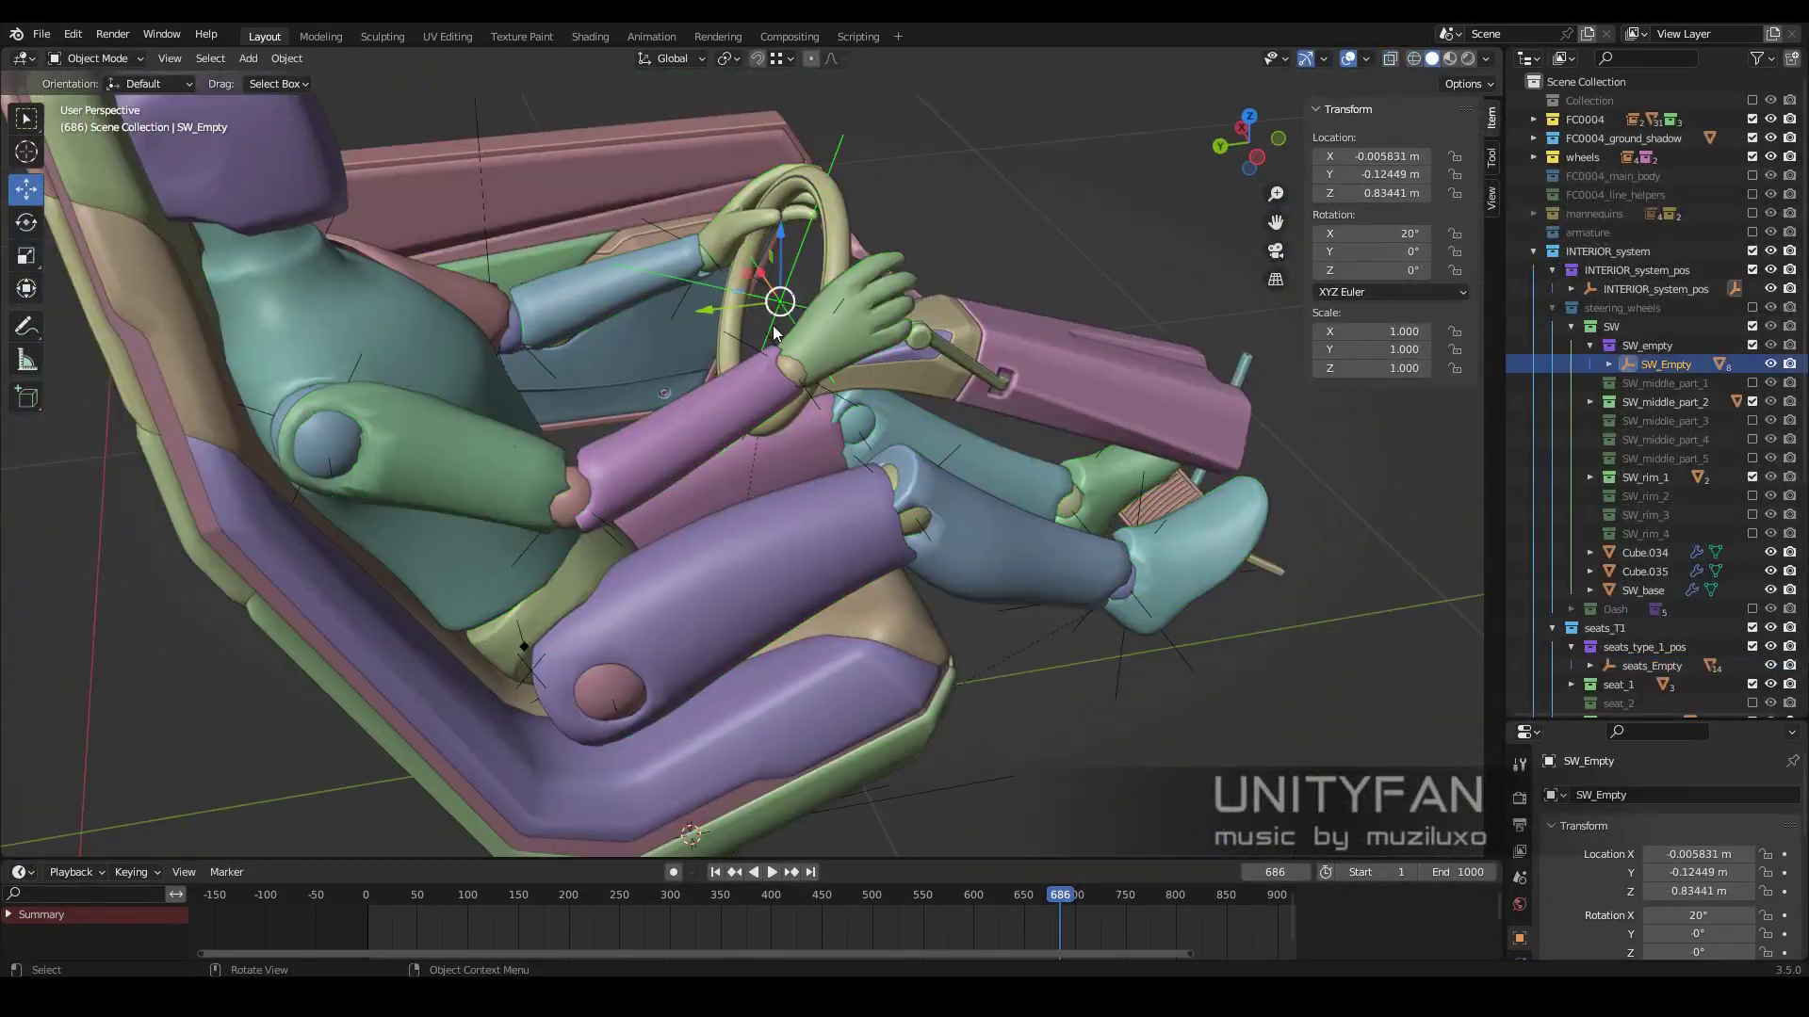
middle_click_drag(1191, 258, 1016, 463)
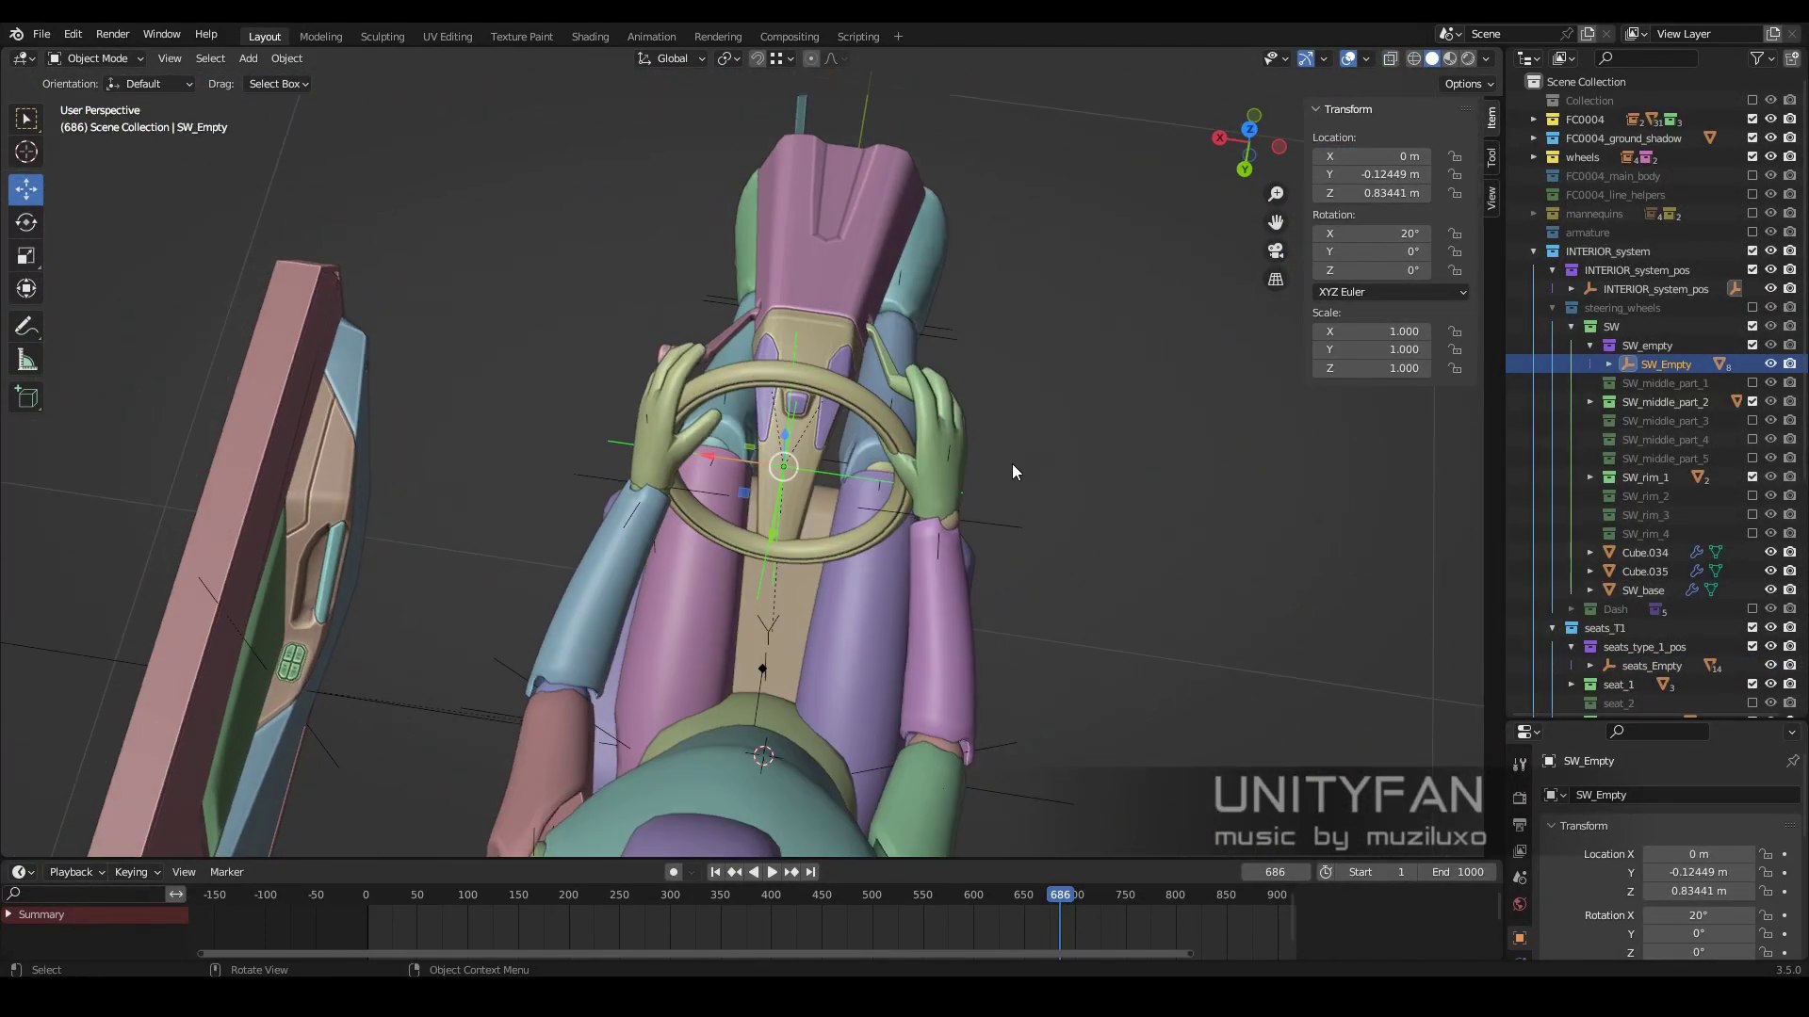
key("KP_7")
key("shift+z")
left_click(780, 568)
key("shift+z")
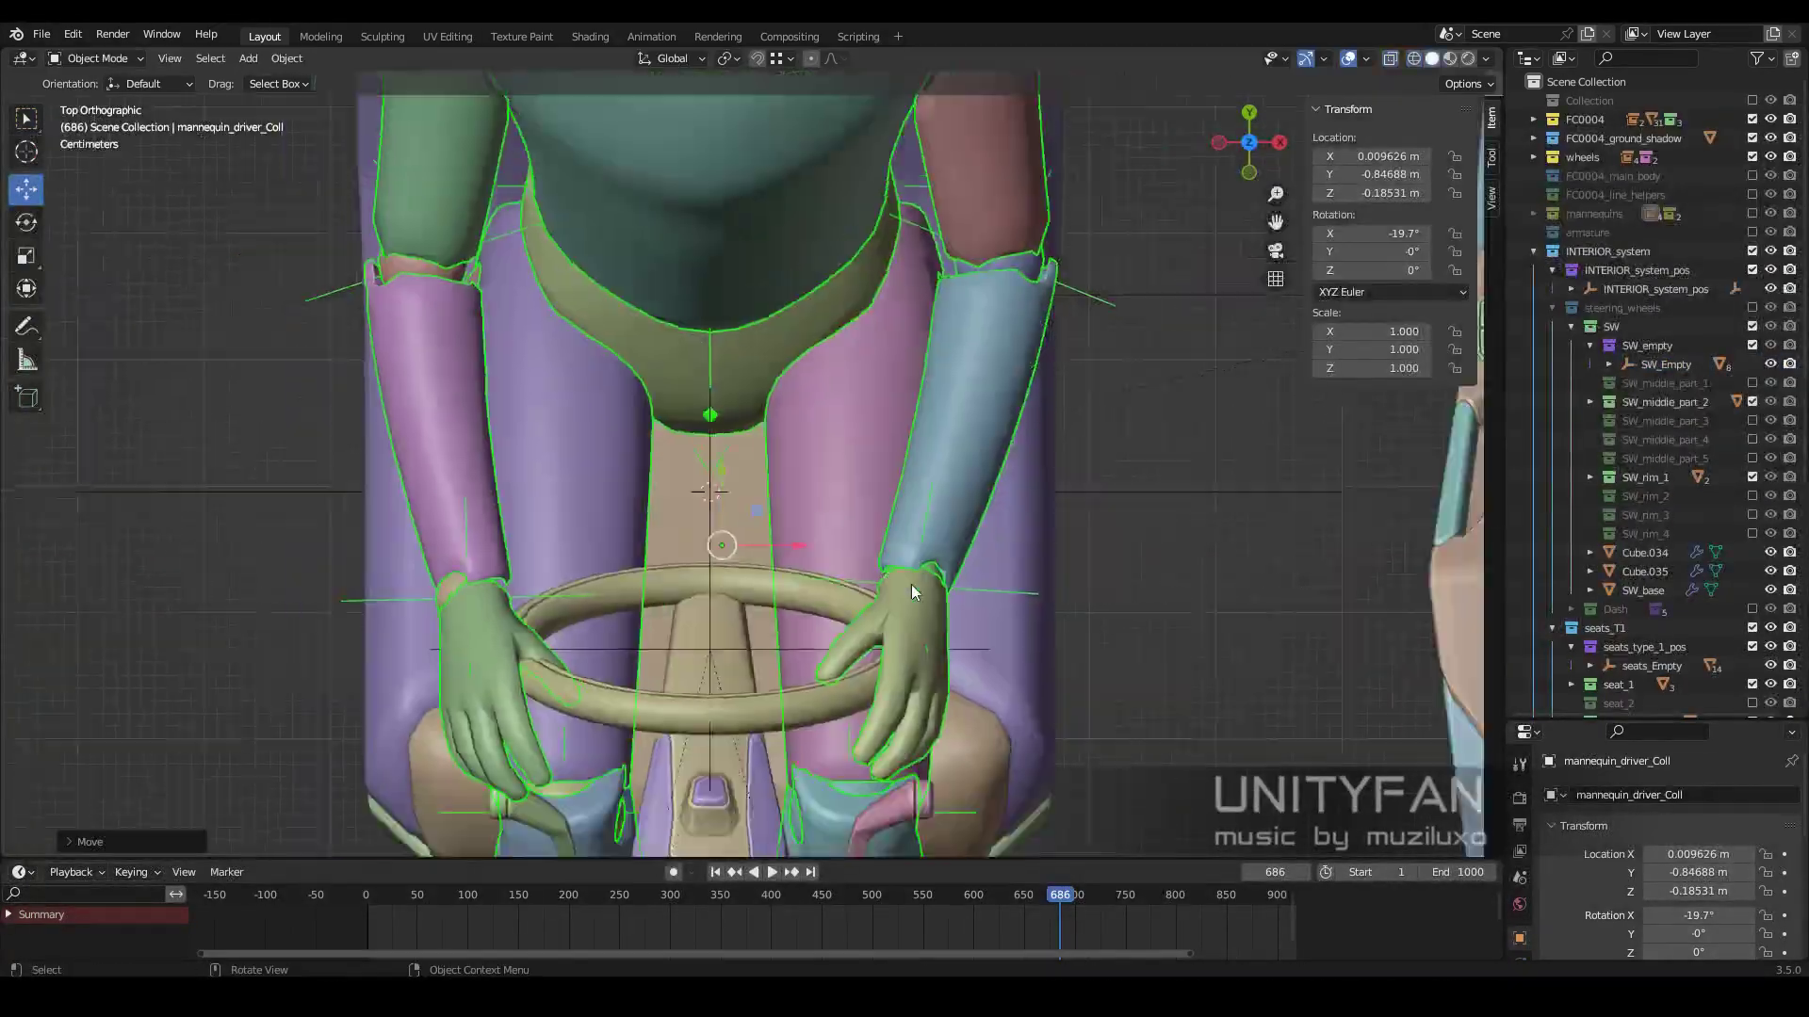
mouse_move(912, 584)
middle_mouse_down()
mouse_move(846, 477)
mouse_move(861, 765)
mouse_move(936, 709)
mouse_move(790, 591)
mouse_move(1184, 618)
mouse_move(987, 637)
middle_mouse_up()
left_click(861, 766)
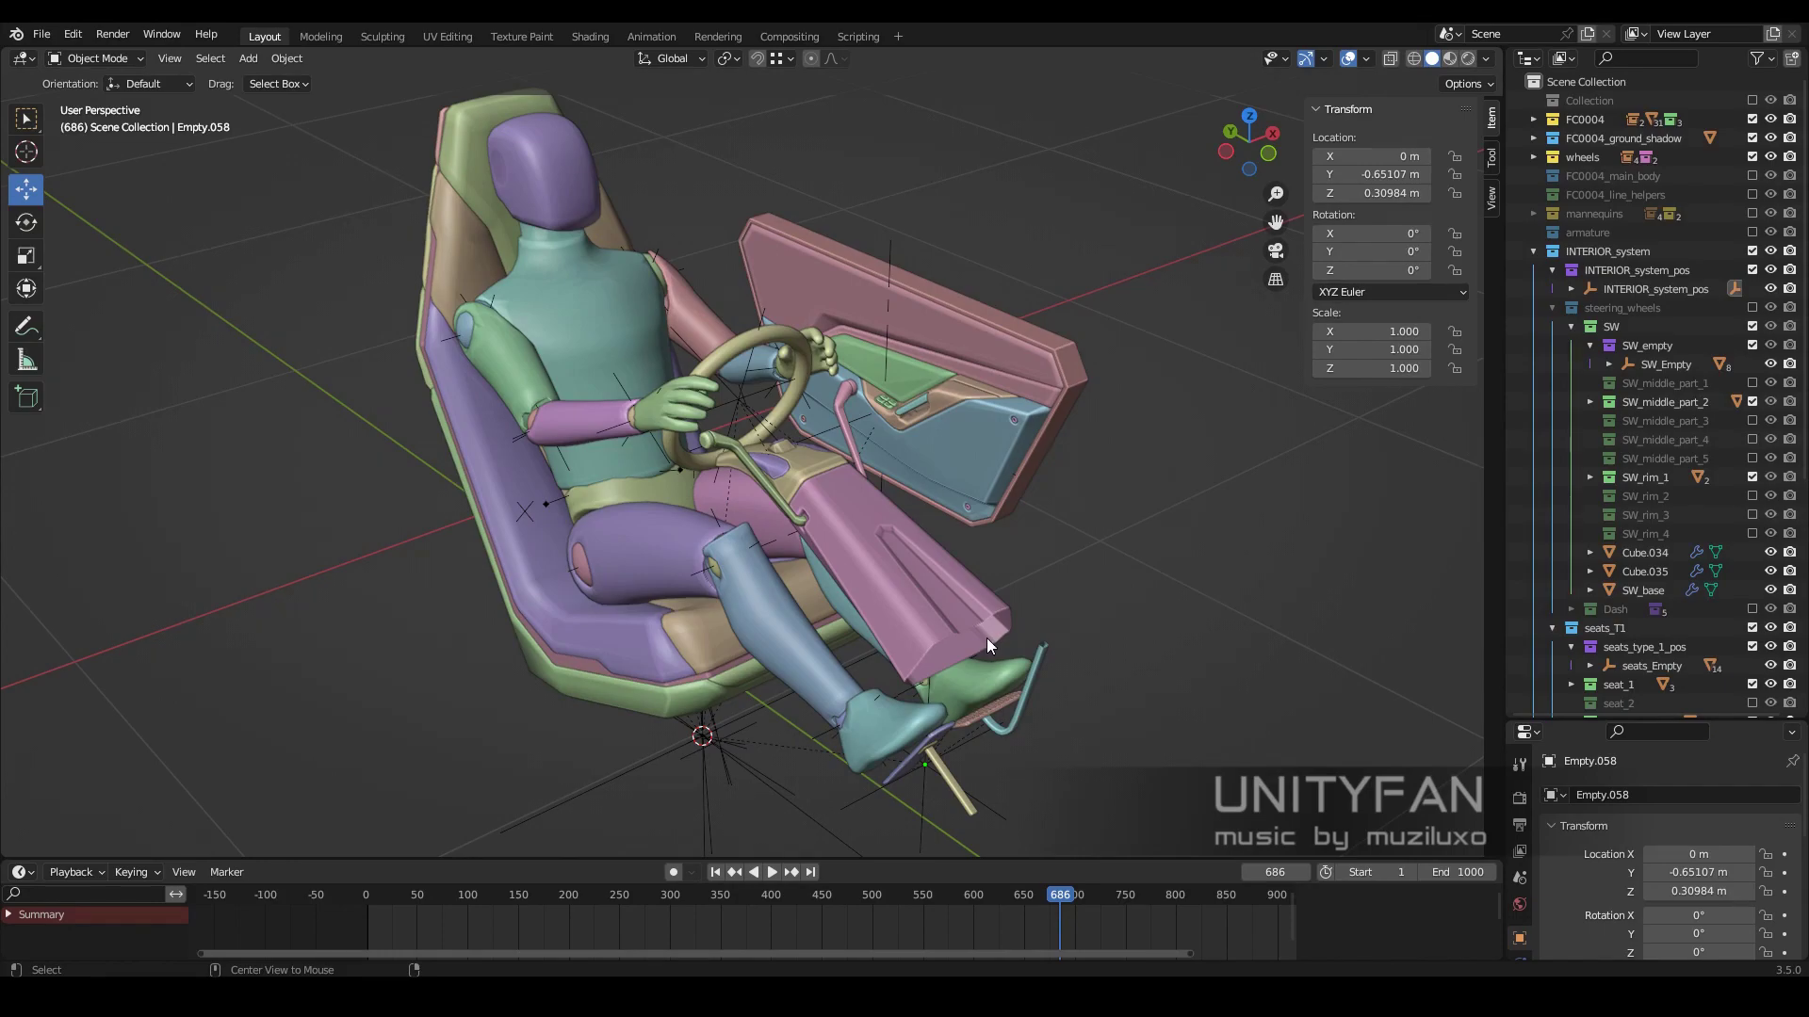
left_click(1551, 308)
mouse_move(951, 452)
middle_mouse_down()
mouse_move(927, 429)
mouse_move(716, 377)
mouse_move(874, 412)
mouse_move(1015, 404)
mouse_move(1021, 370)
mouse_move(1064, 362)
middle_mouse_up()
key("z")
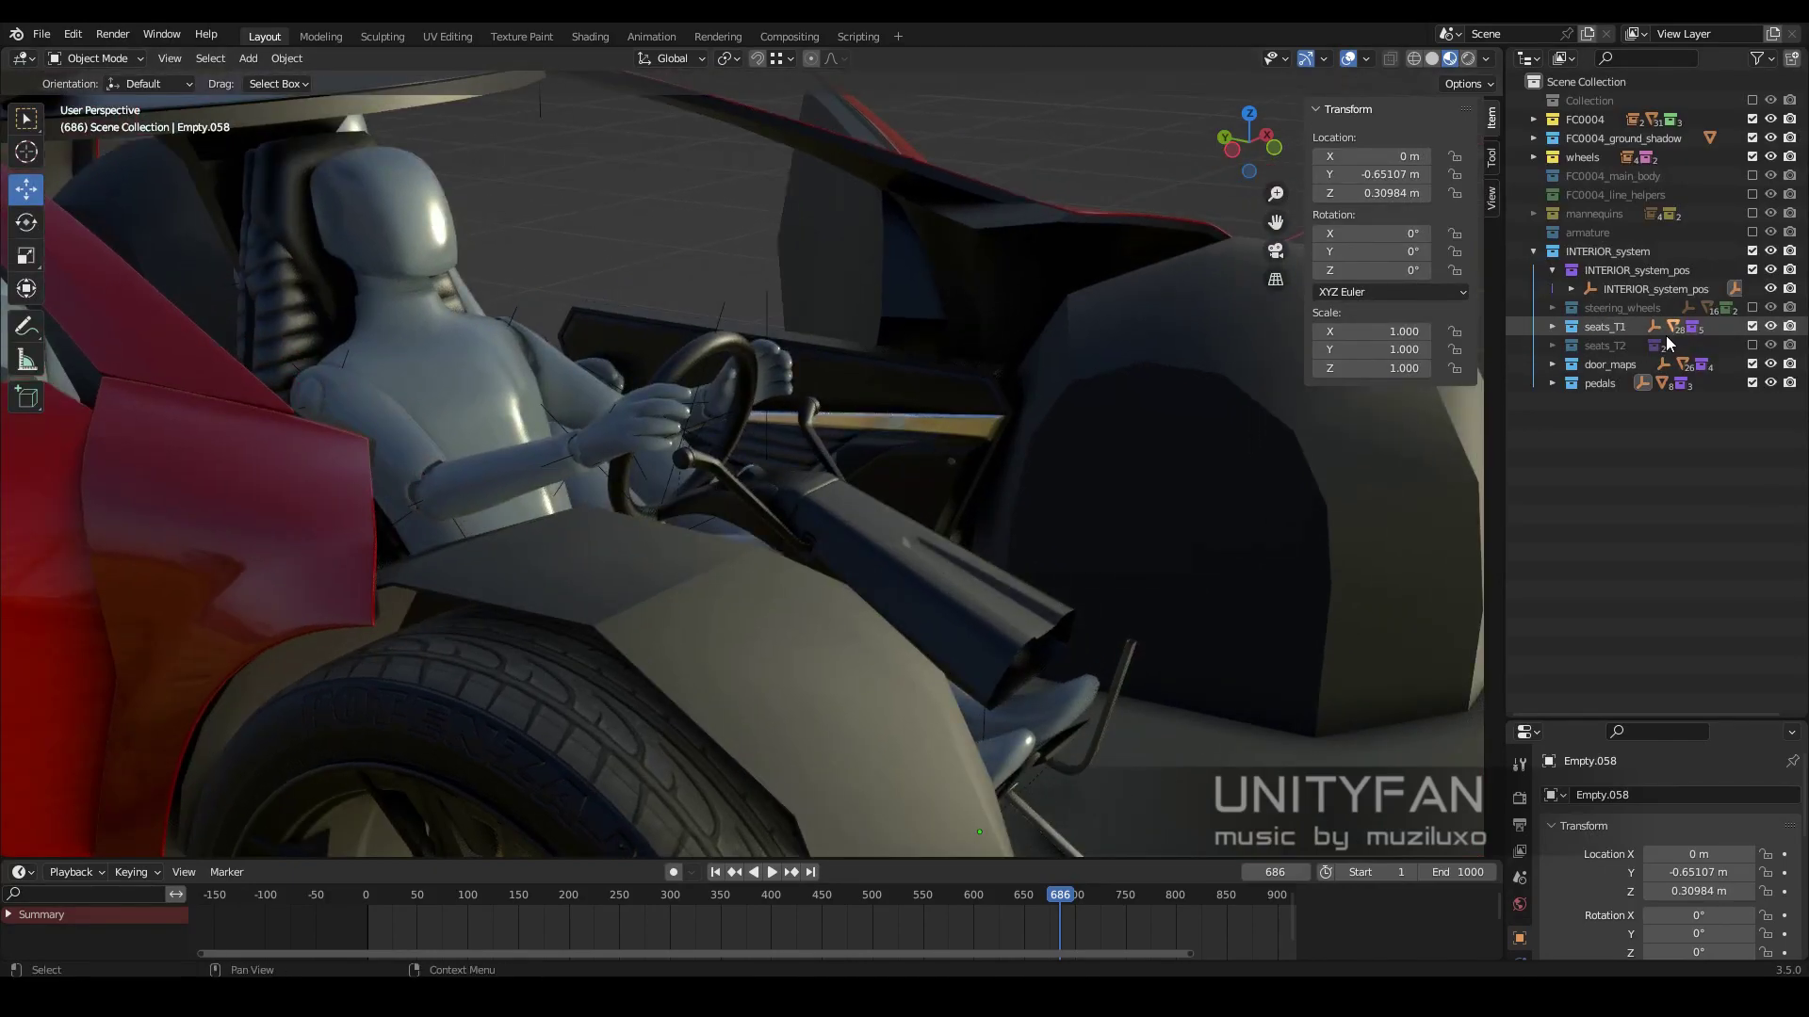
- Include the Dash collection, excluding Dash_2 through Dash_4 and keeping only Dash_1
left_click(1553, 271)
left_click(1552, 289)
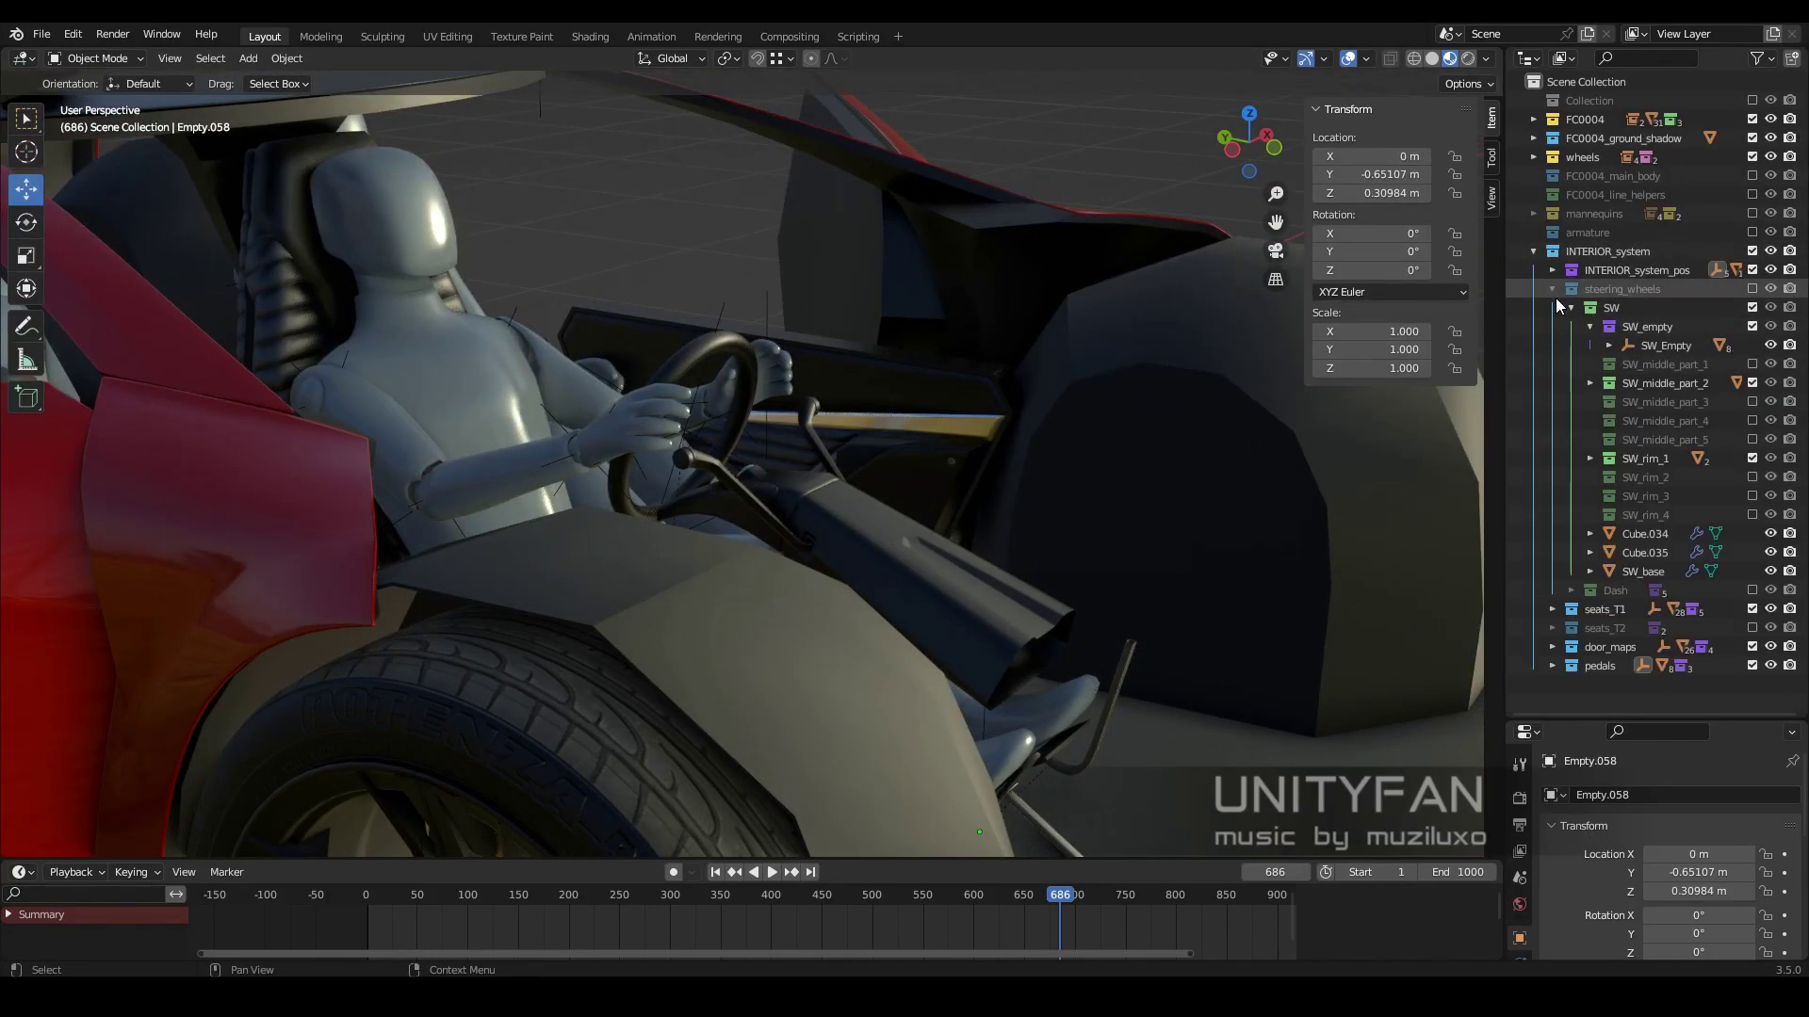
left_click(1752, 591)
left_click(1571, 308)
left_click(1572, 327)
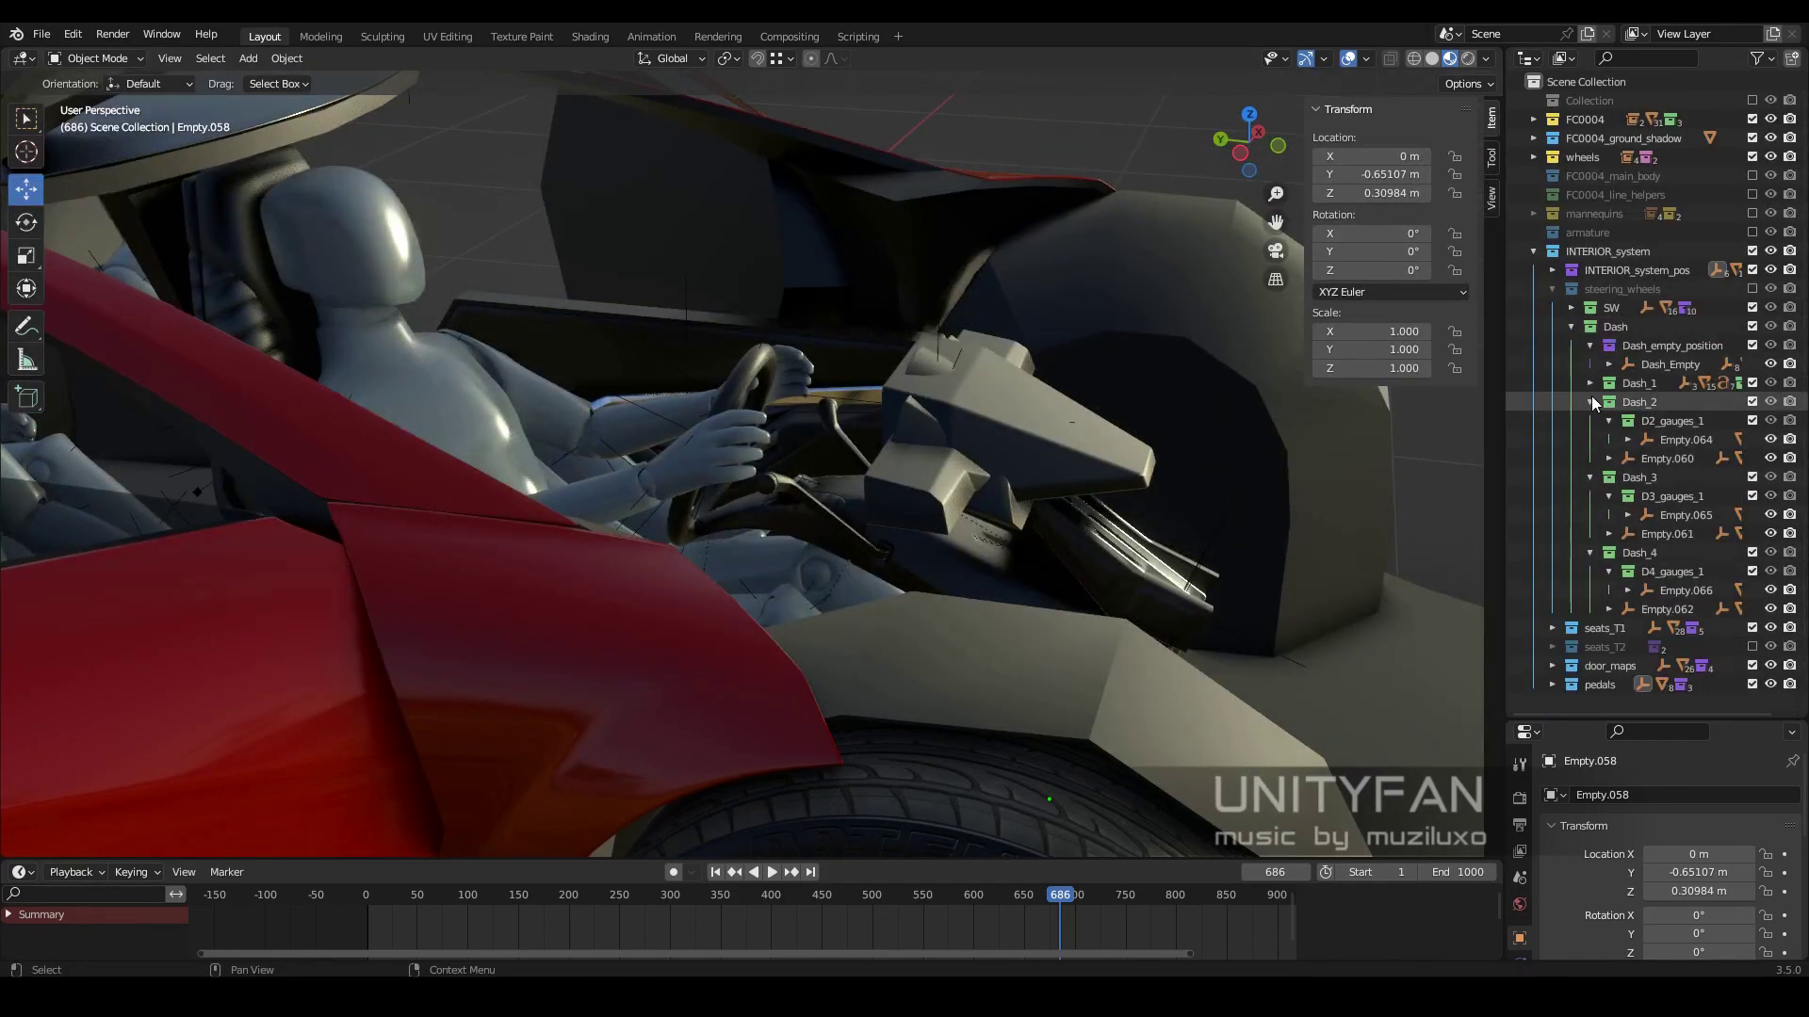
left_click_drag(1590, 384, 1590, 440)
left_click_drag(1753, 384, 1752, 421)
mouse_move(997, 462)
middle_mouse_down()
mouse_move(1014, 501)
mouse_move(943, 527)
middle_mouse_up()
left_click(1752, 422, "ctrl")
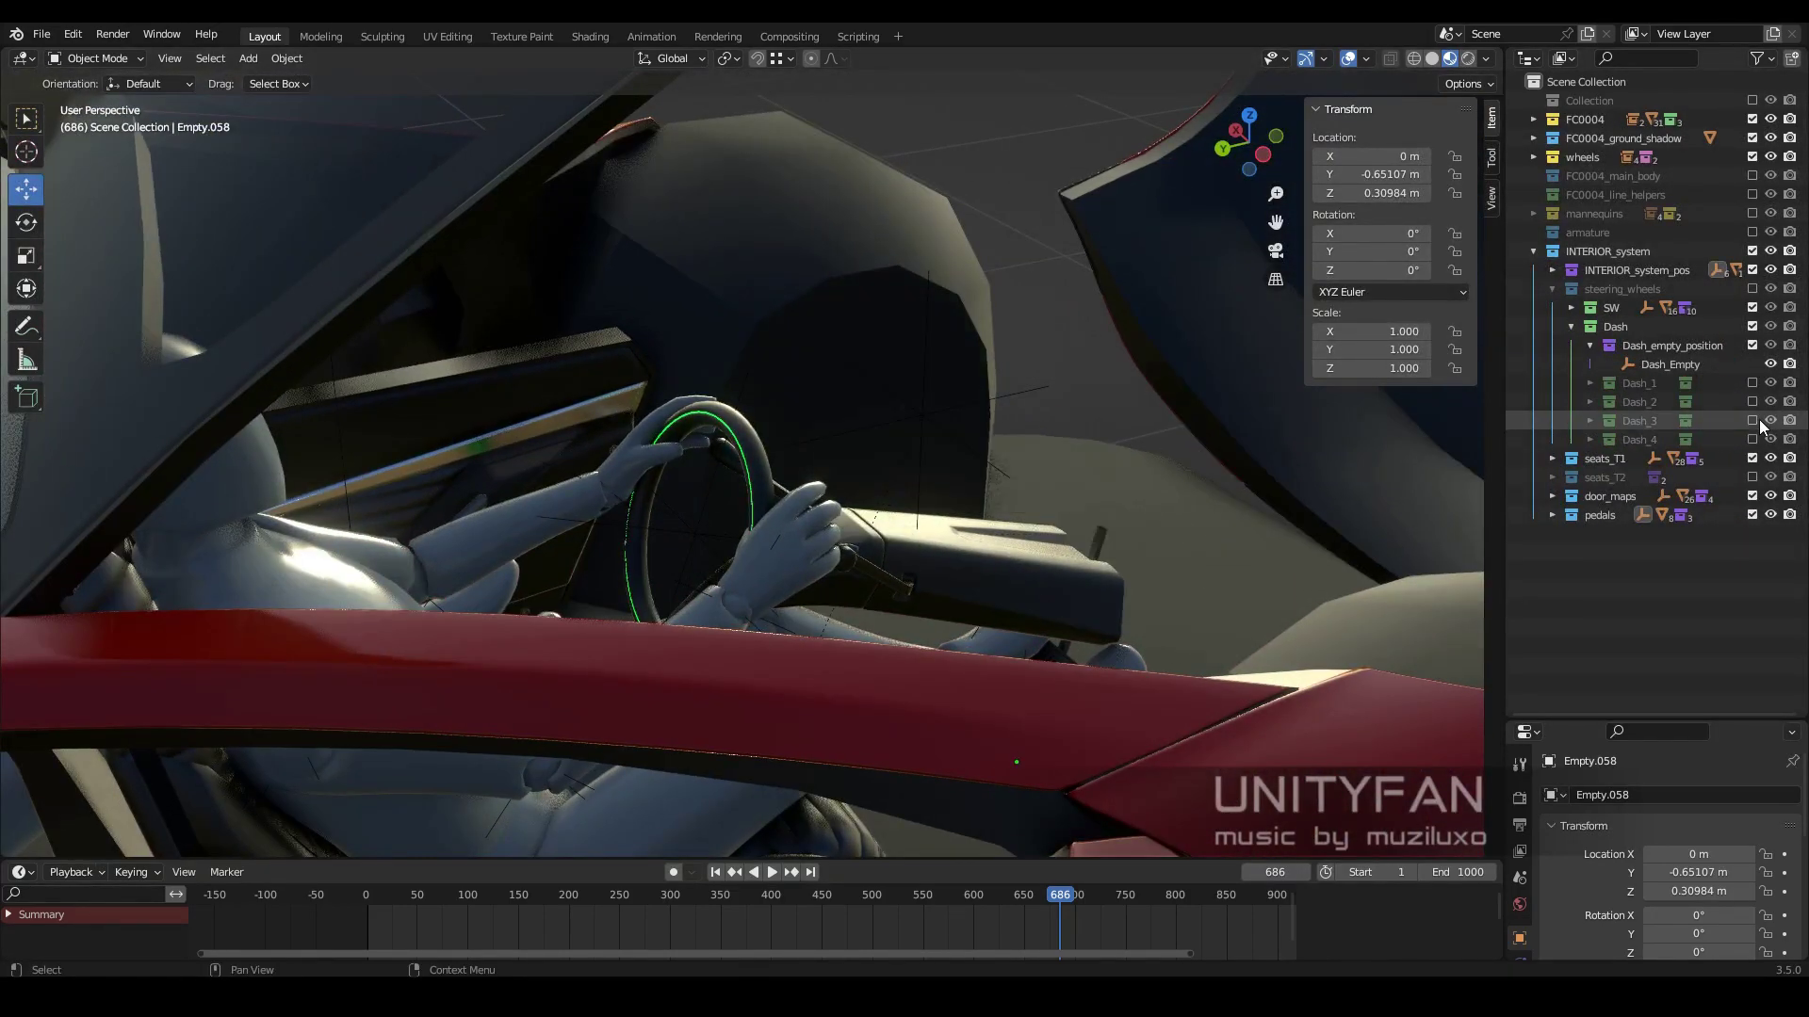
left_click(1753, 384, "ctrl")
- Orbit around the cabin and scrub the animation back to frame 235
mouse_move(1131, 471)
middle_mouse_down()
mouse_move(844, 437)
mouse_move(983, 500)
middle_mouse_up()
scroll(844, 437, "down", 5)
scroll(1076, 513, "up", 2)
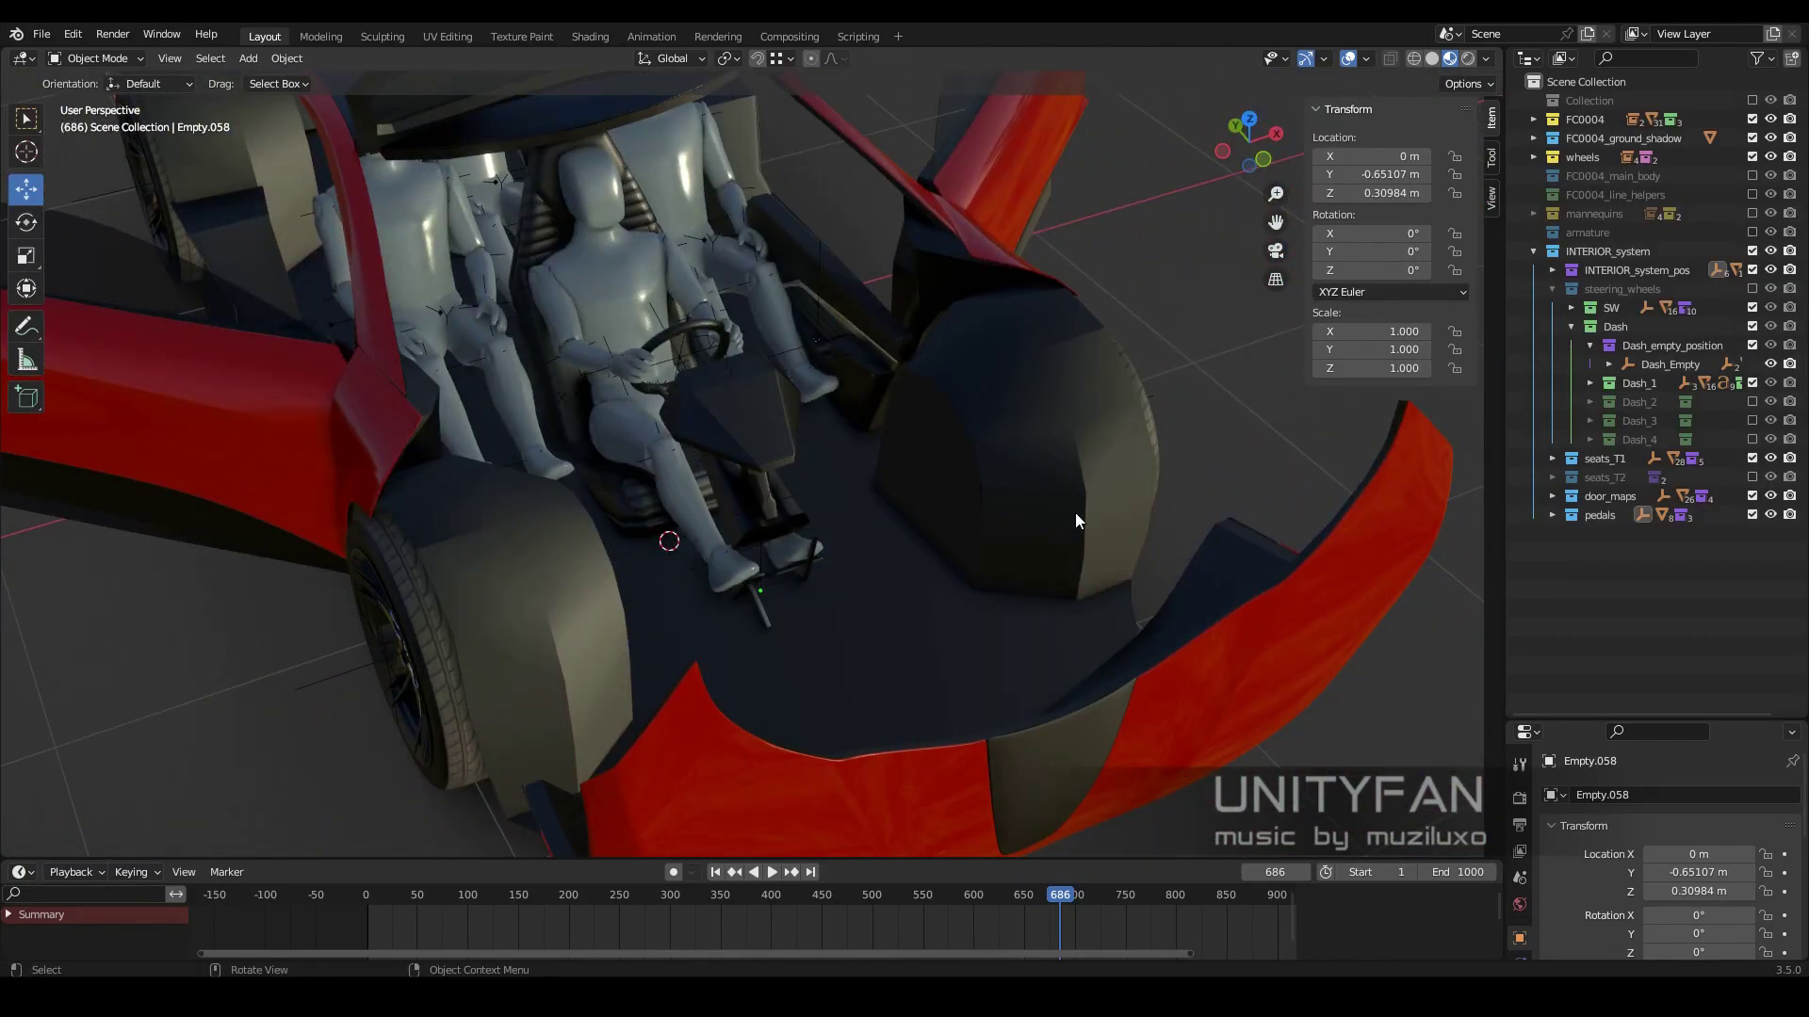
middle_click_drag(1076, 521, 999, 522)
left_click_drag(970, 890, 569, 885)
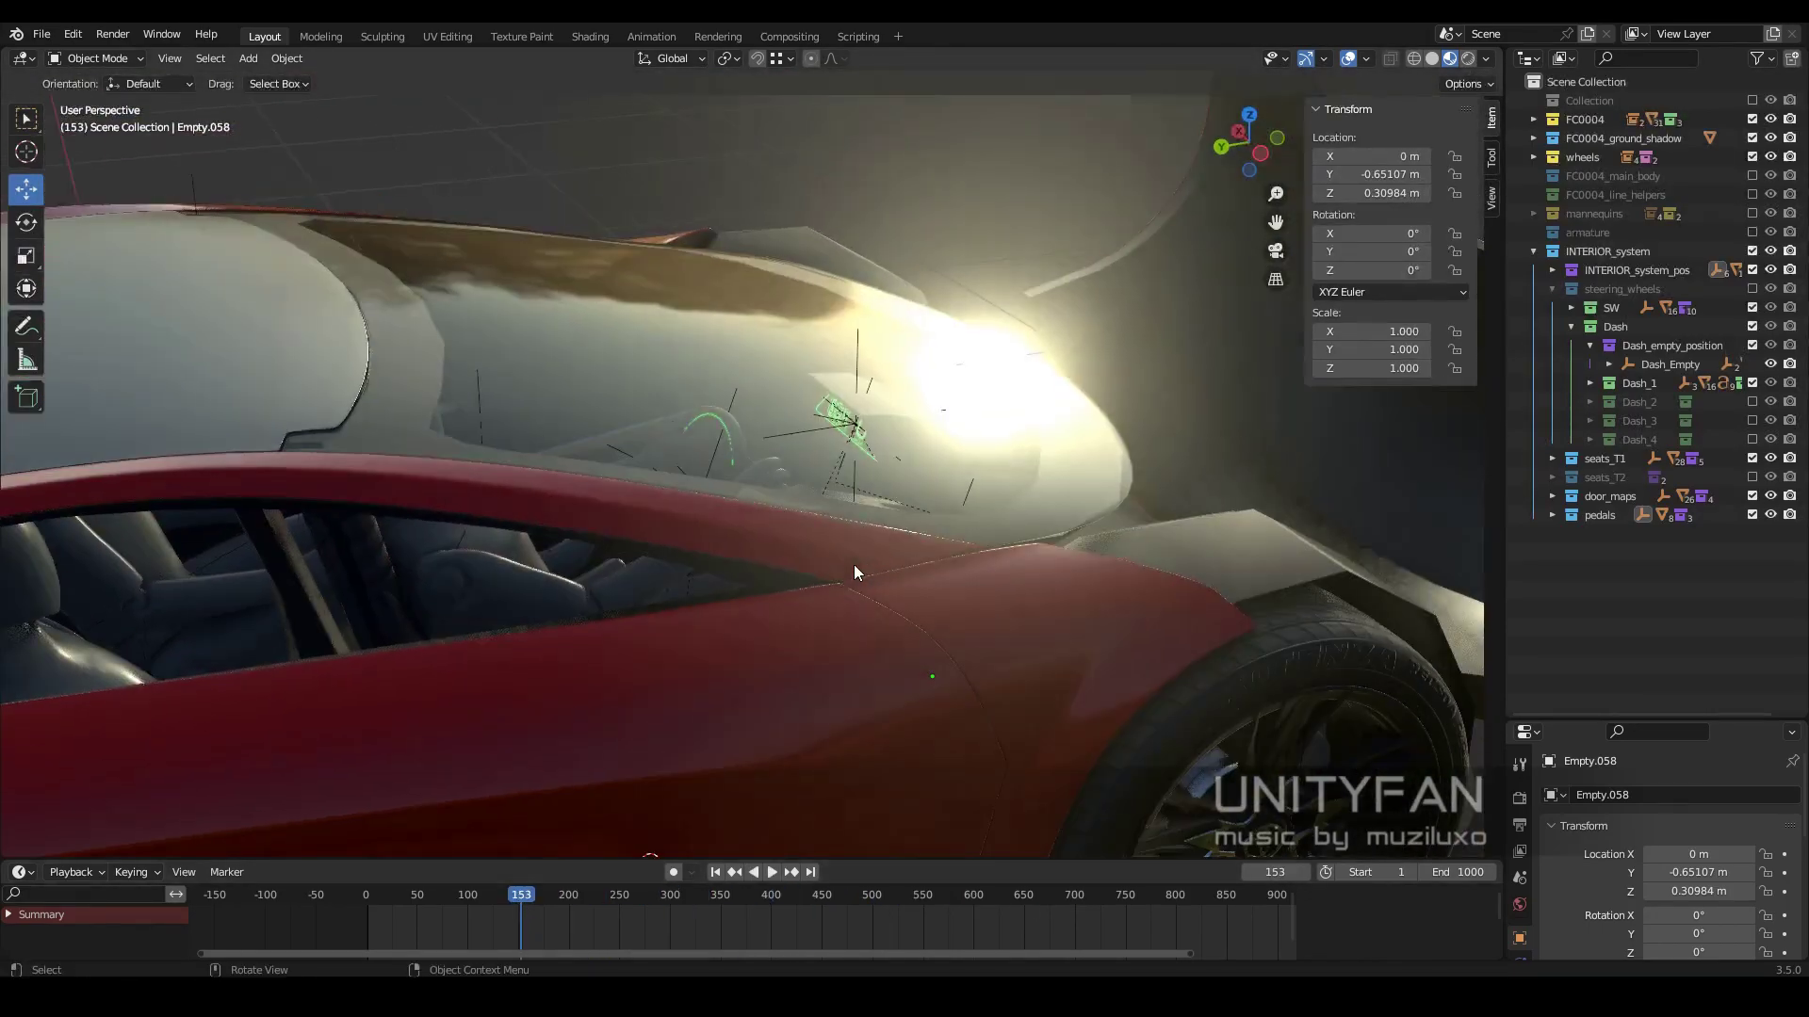
- Stop the animation playback and return the viewport to solid colour shading
mouse_move(853, 563)
middle_mouse_down()
mouse_move(846, 588)
mouse_move(862, 516)
middle_mouse_up()
key("space")
scroll(820, 563, "down", 5)
scroll(976, 546, "up", 3)
middle_click_drag(976, 546, 1043, 564)
key("z")
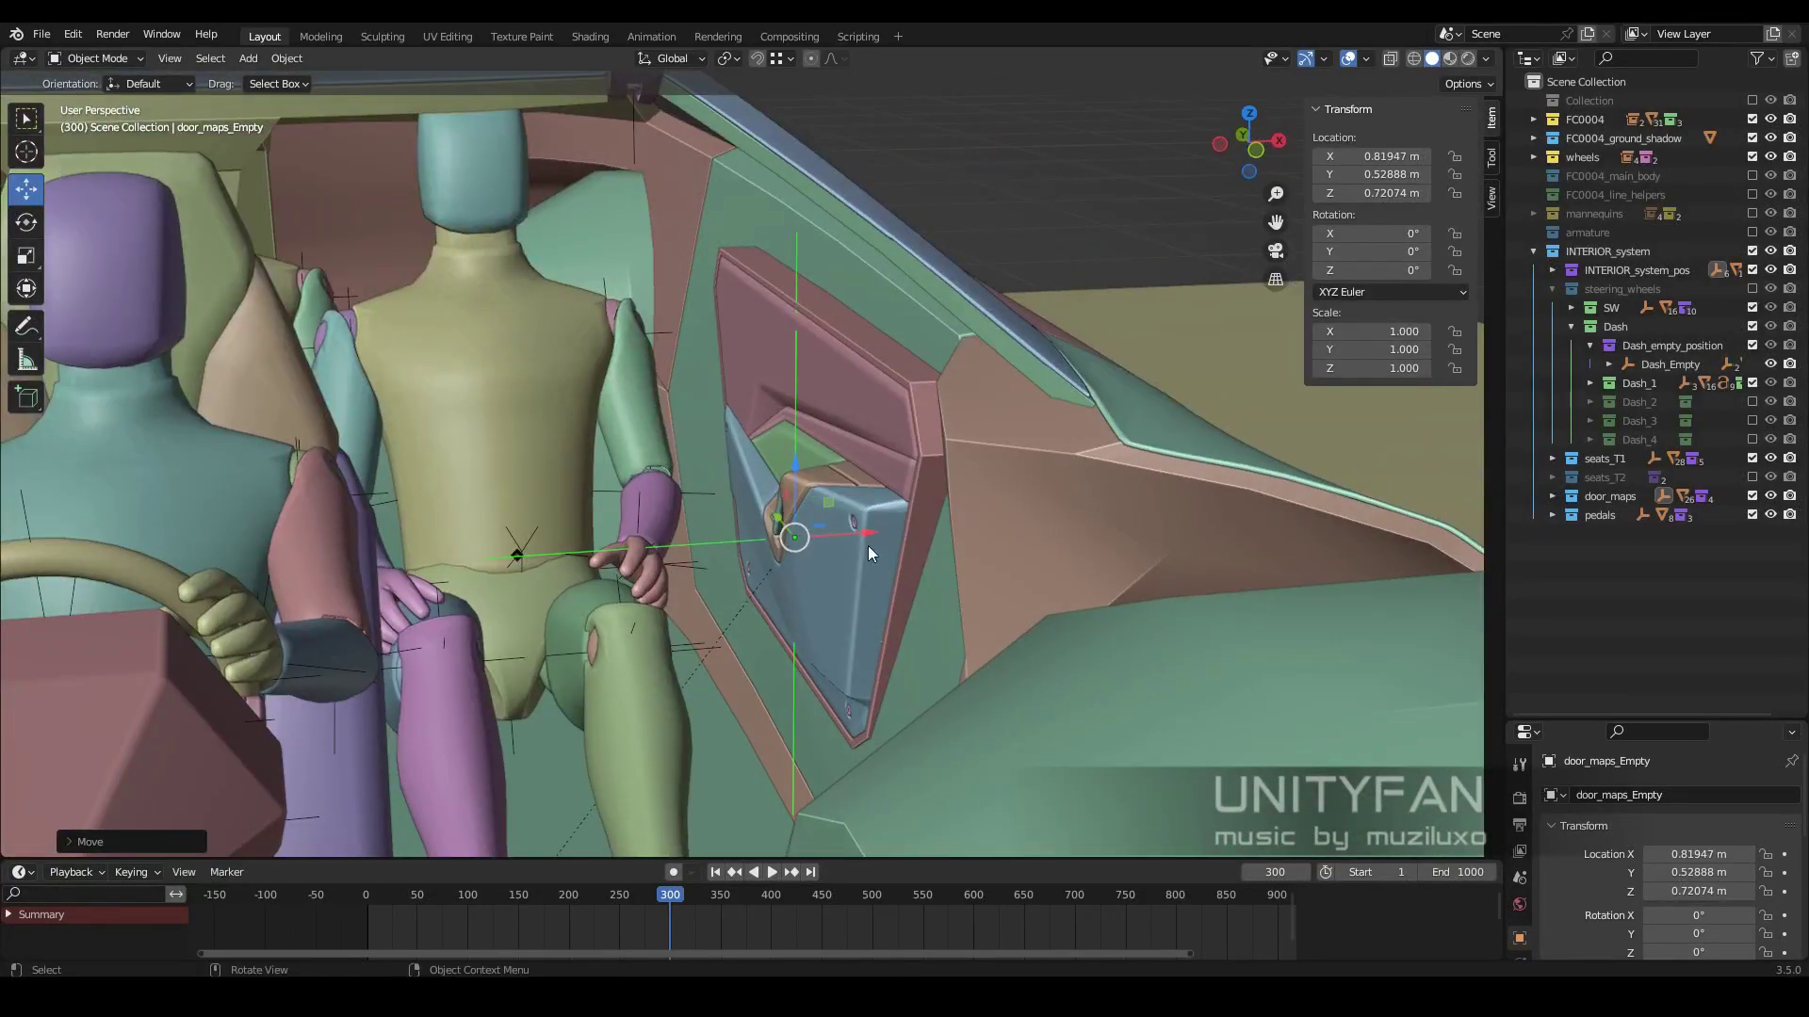
scroll(873, 547, "down", 5)
scroll(879, 552, "down", 3)
- Go to frame 431, stop playback, and enable the armature collection so the bones show
middle_click_drag(854, 501, 944, 522)
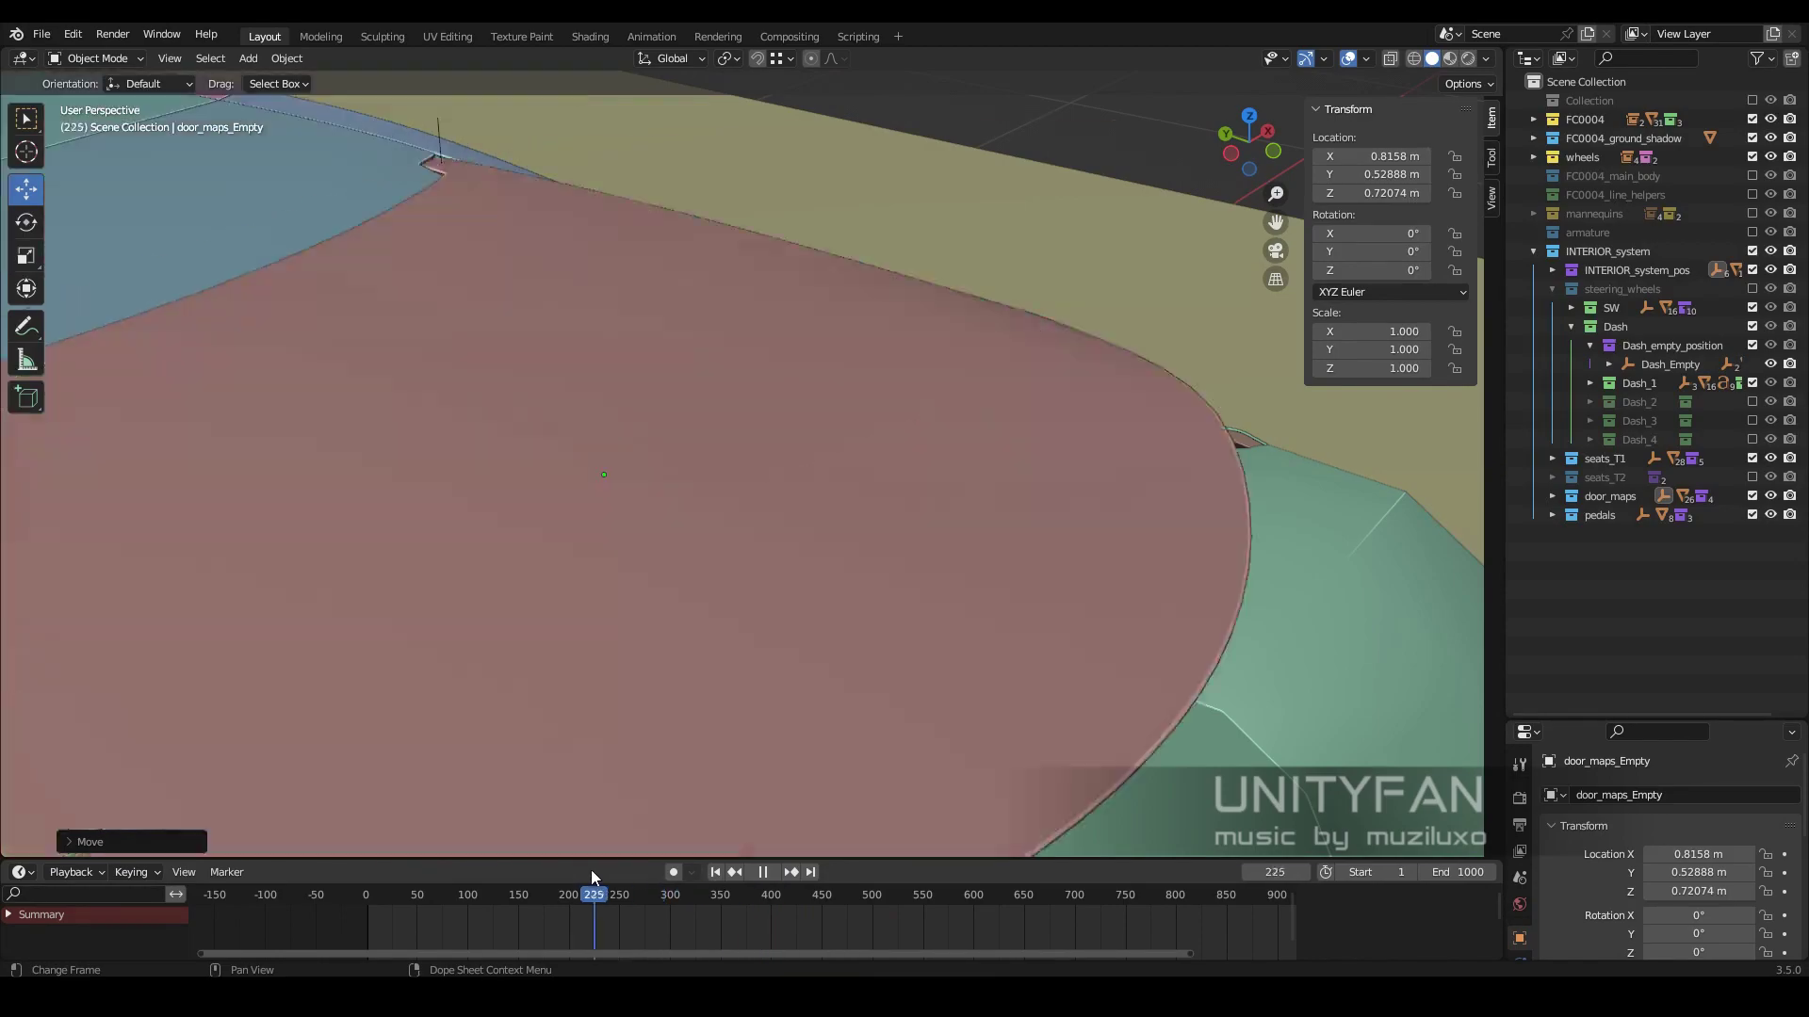
left_click(804, 897)
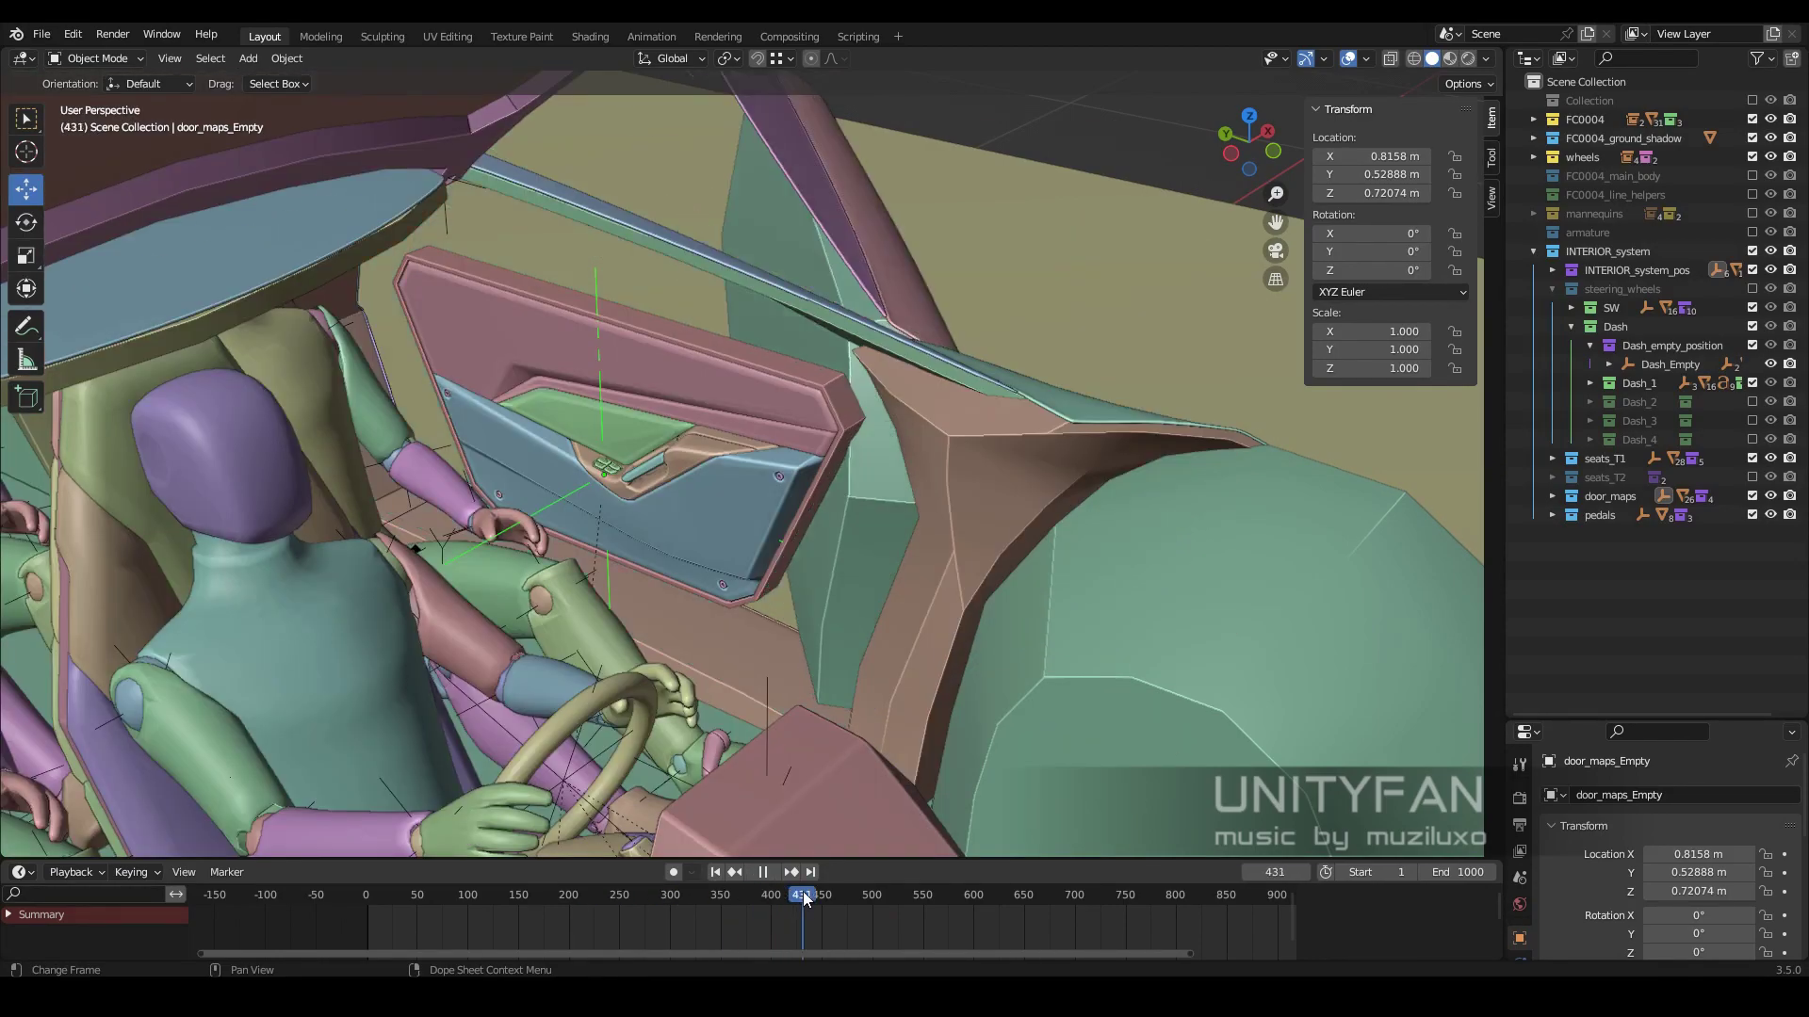
key("Escape")
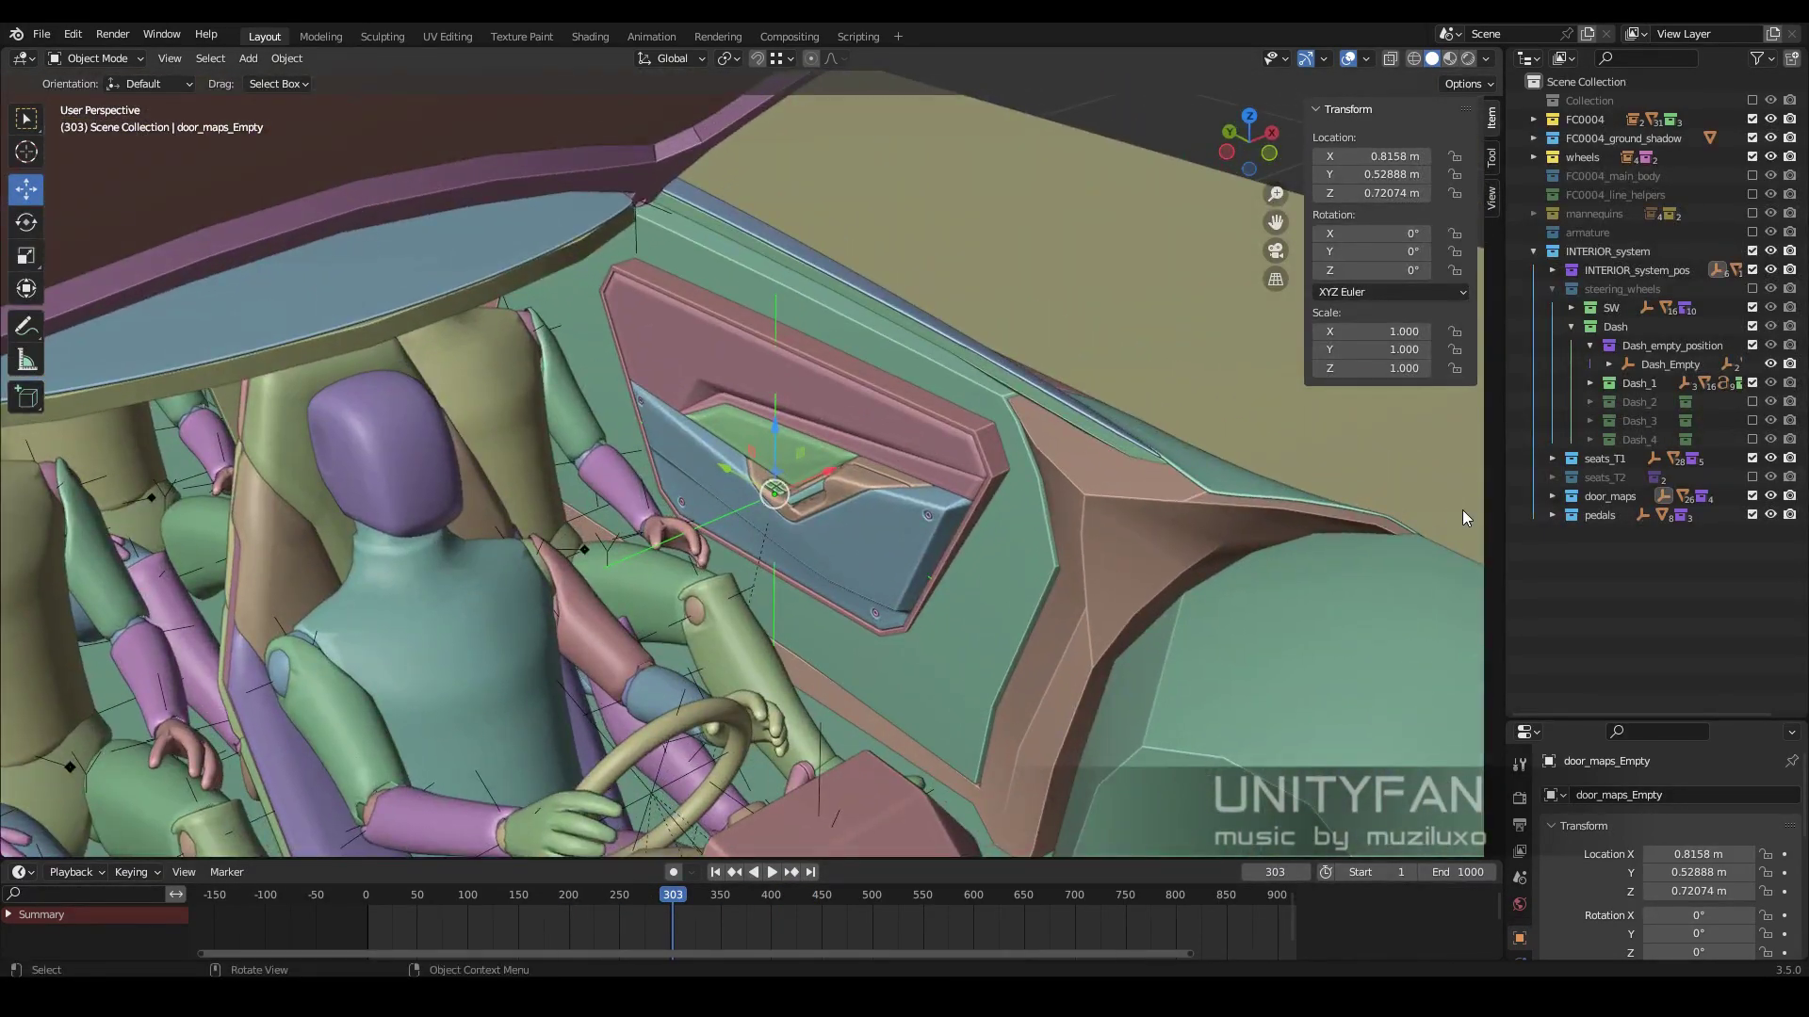
left_click(1751, 232)
middle_click_drag(942, 414, 811, 405)
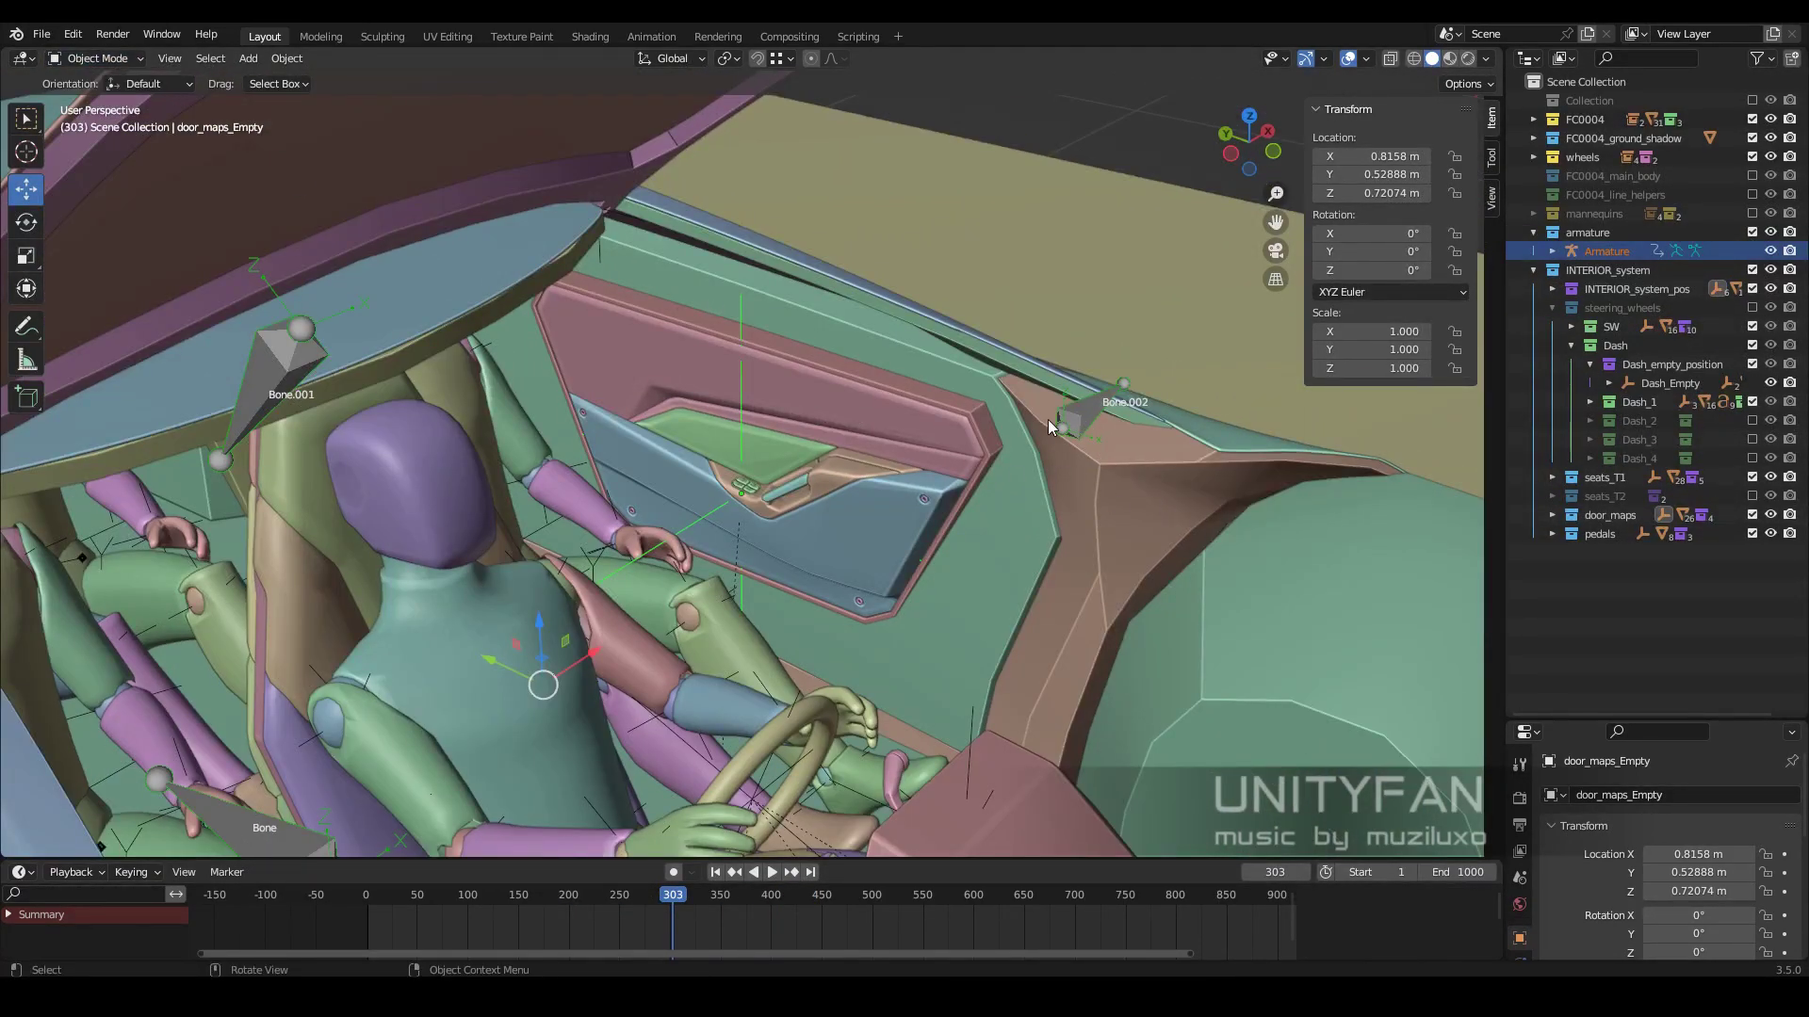
- Parent the door trim to the armature's Bone.002 with Bone Relative, then return to Object Mode
left_click(1047, 420, "shift")
key("ctrl+Tab")
left_click(1074, 415)
key("ctrl+p")
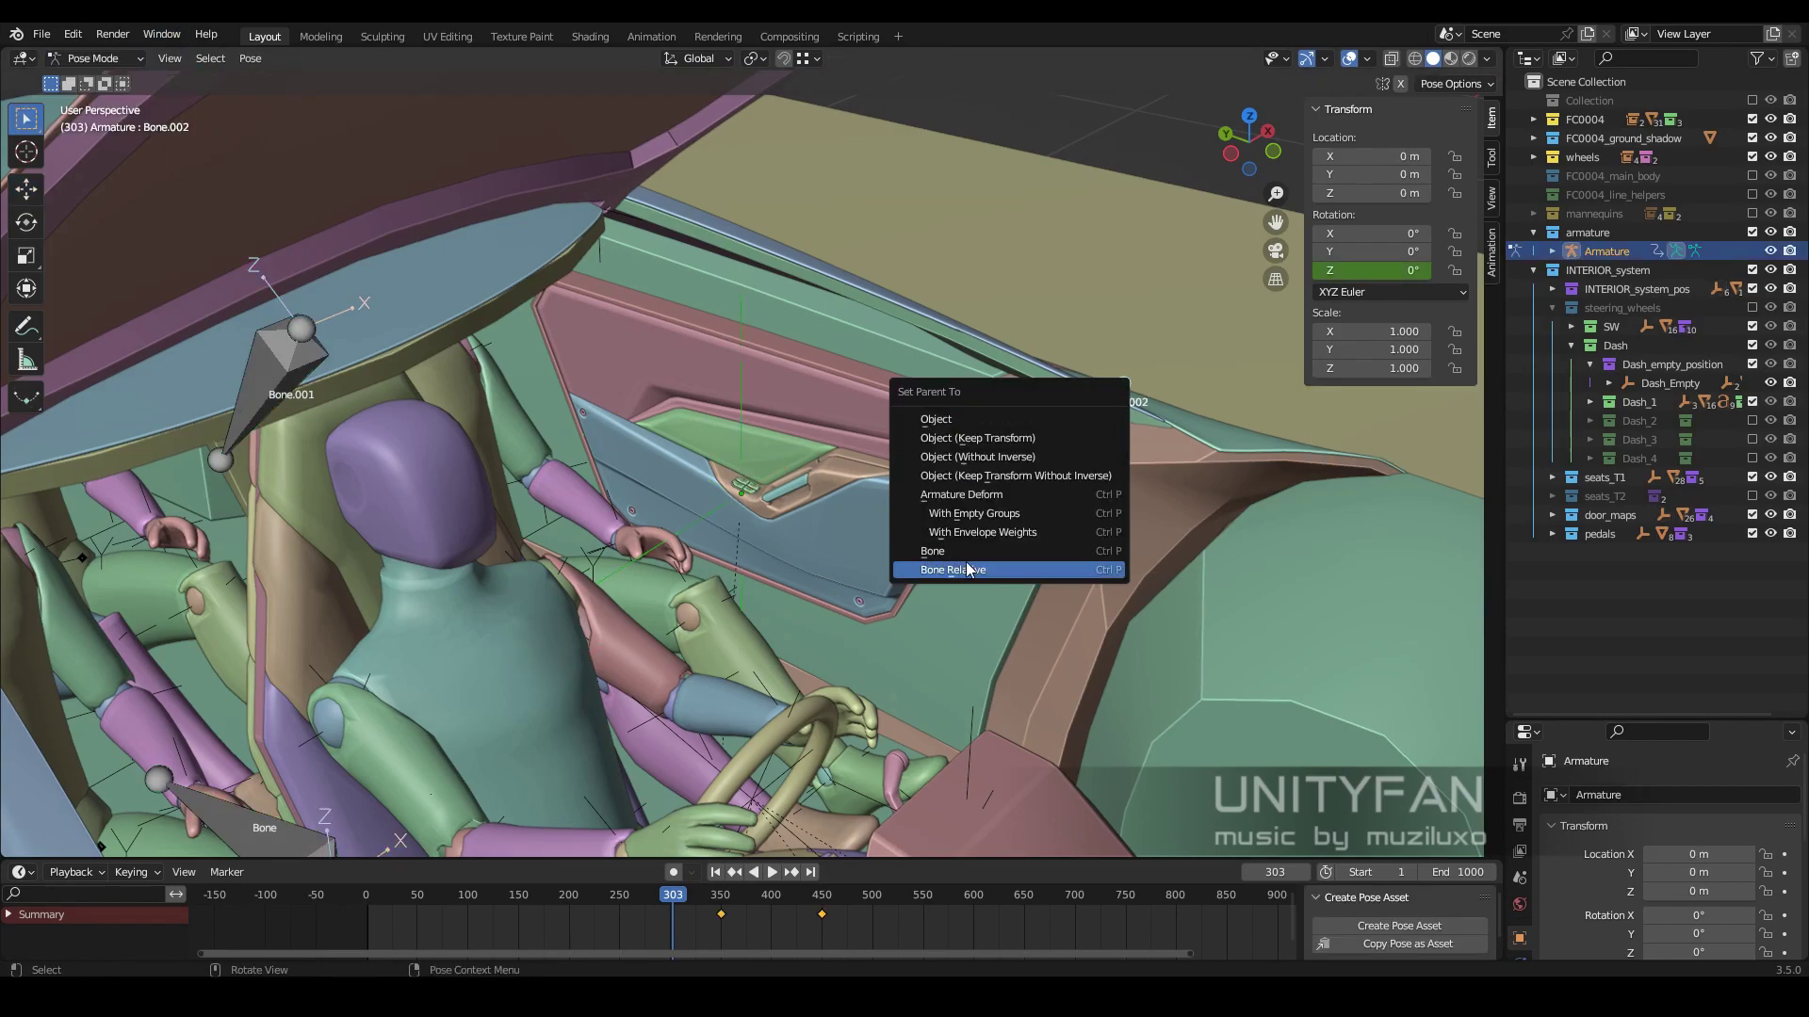
left_click(968, 568)
middle_click_drag(946, 533, 897, 488)
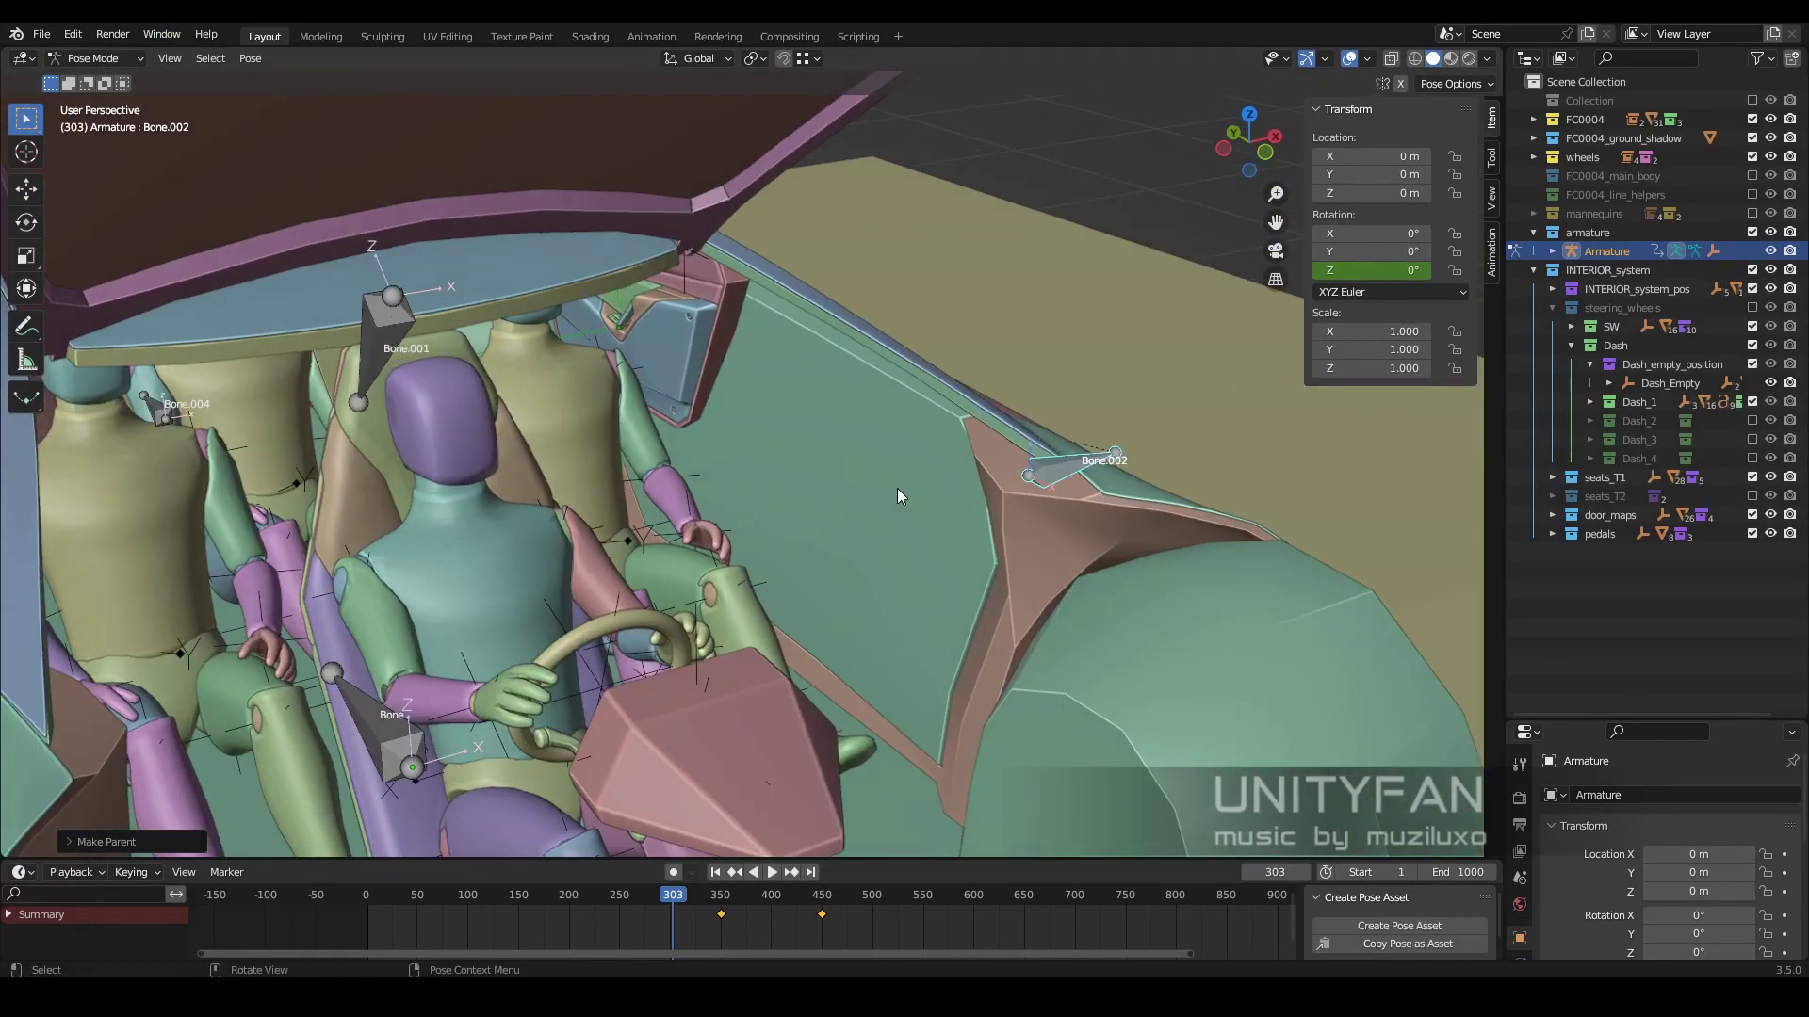
left_click(94, 57)
- Reapply bone-relative parenting at frame 281 and play the animation to check the door
left_click(588, 320)
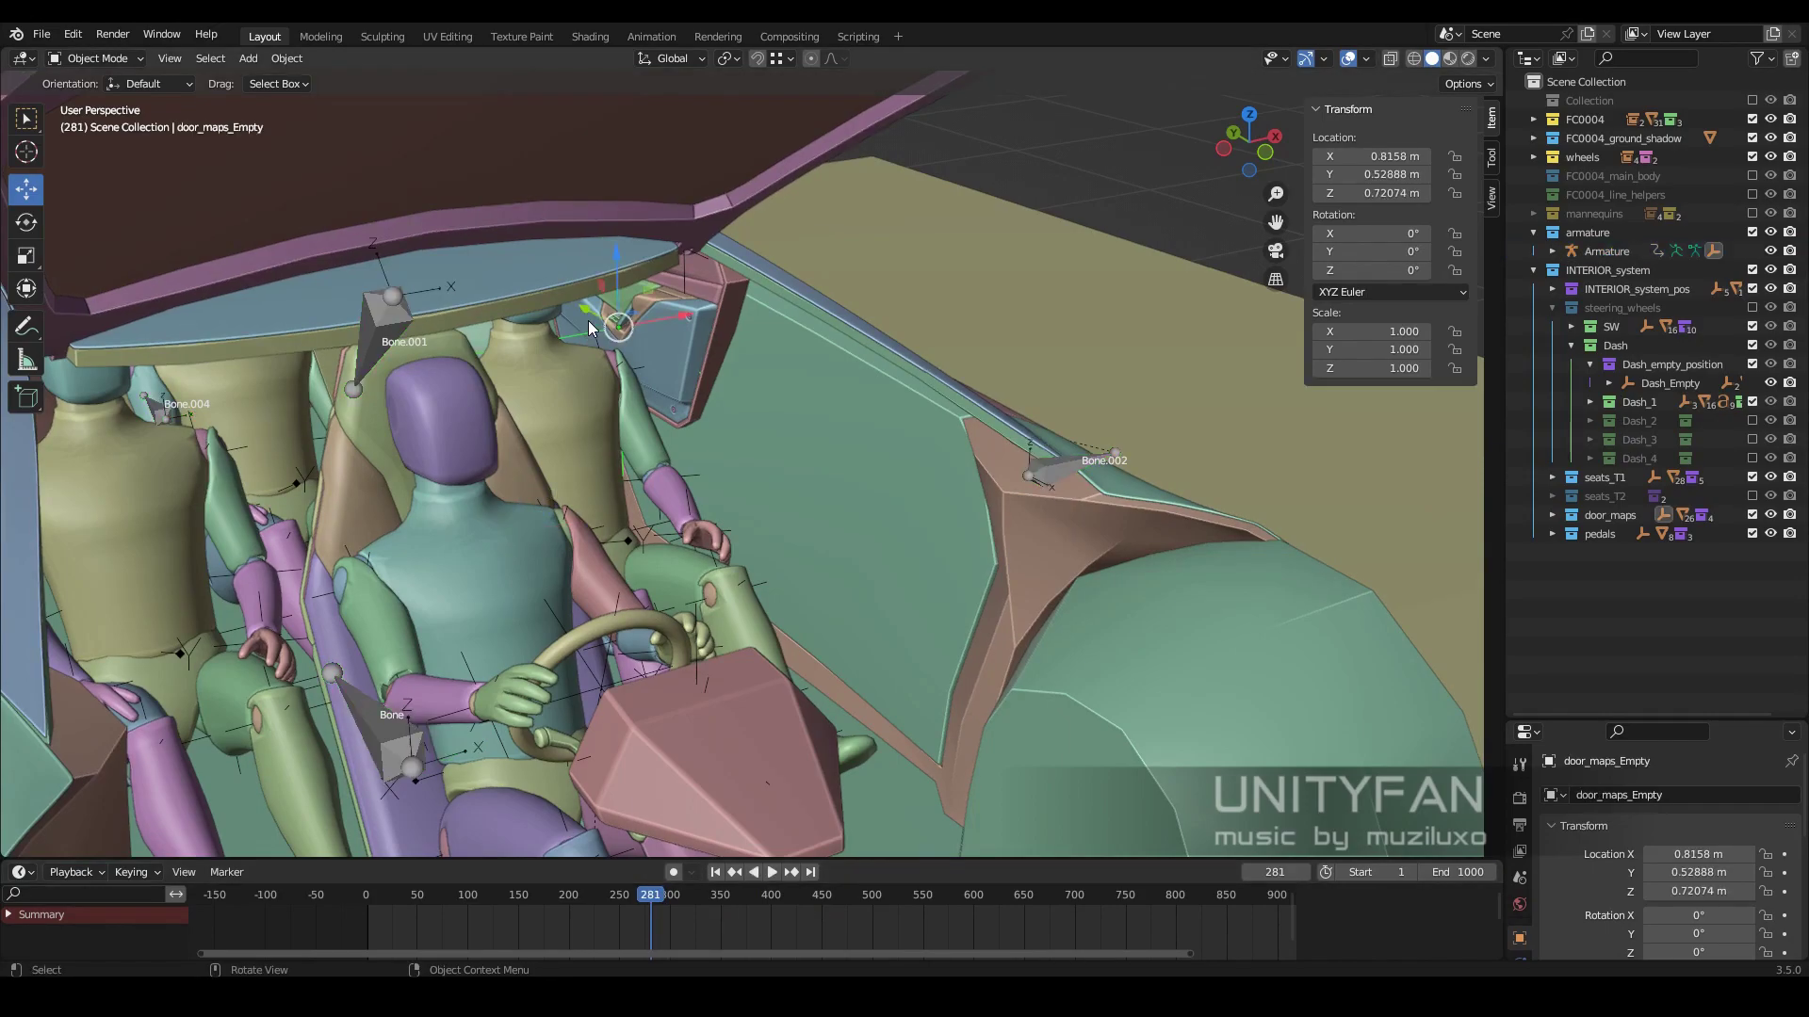
mouse_move(588, 320)
middle_mouse_down()
mouse_move(778, 367)
mouse_move(777, 524)
mouse_move(879, 507)
middle_mouse_up()
left_click(878, 507)
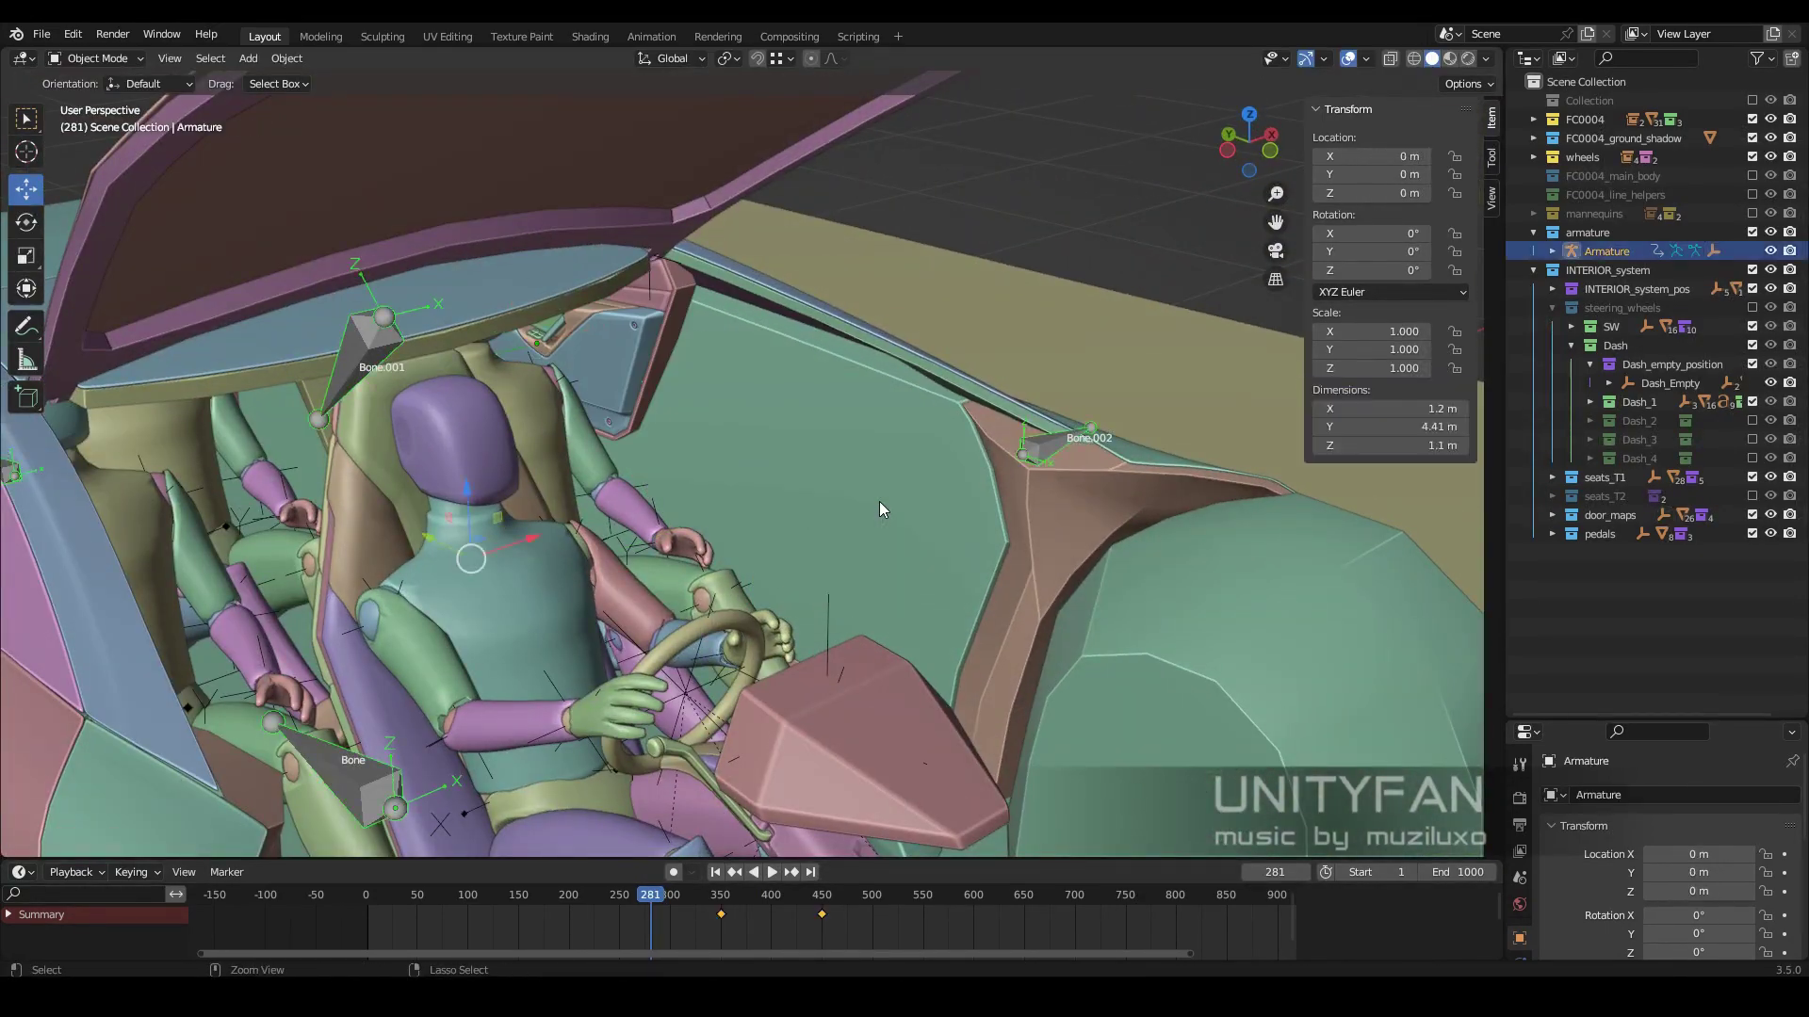
key("ctrl+z")
key("ctrl+p")
left_click(1027, 501)
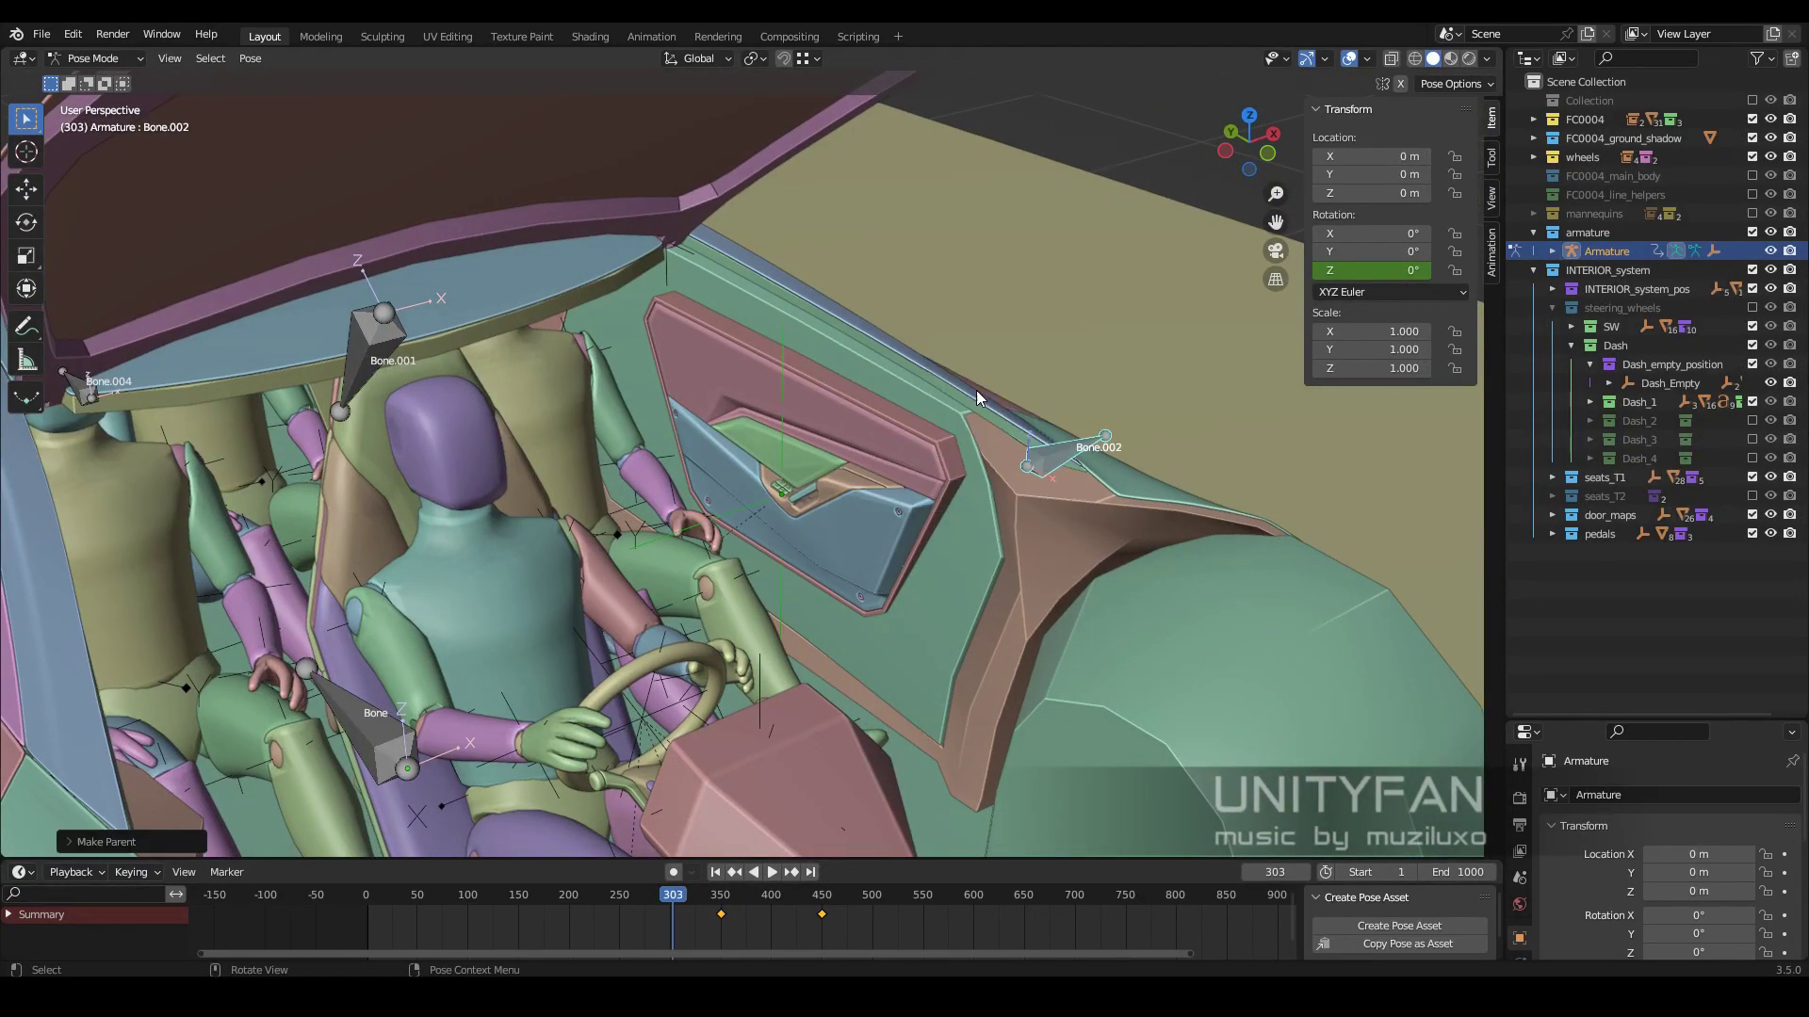
left_click(95, 57)
key("space")
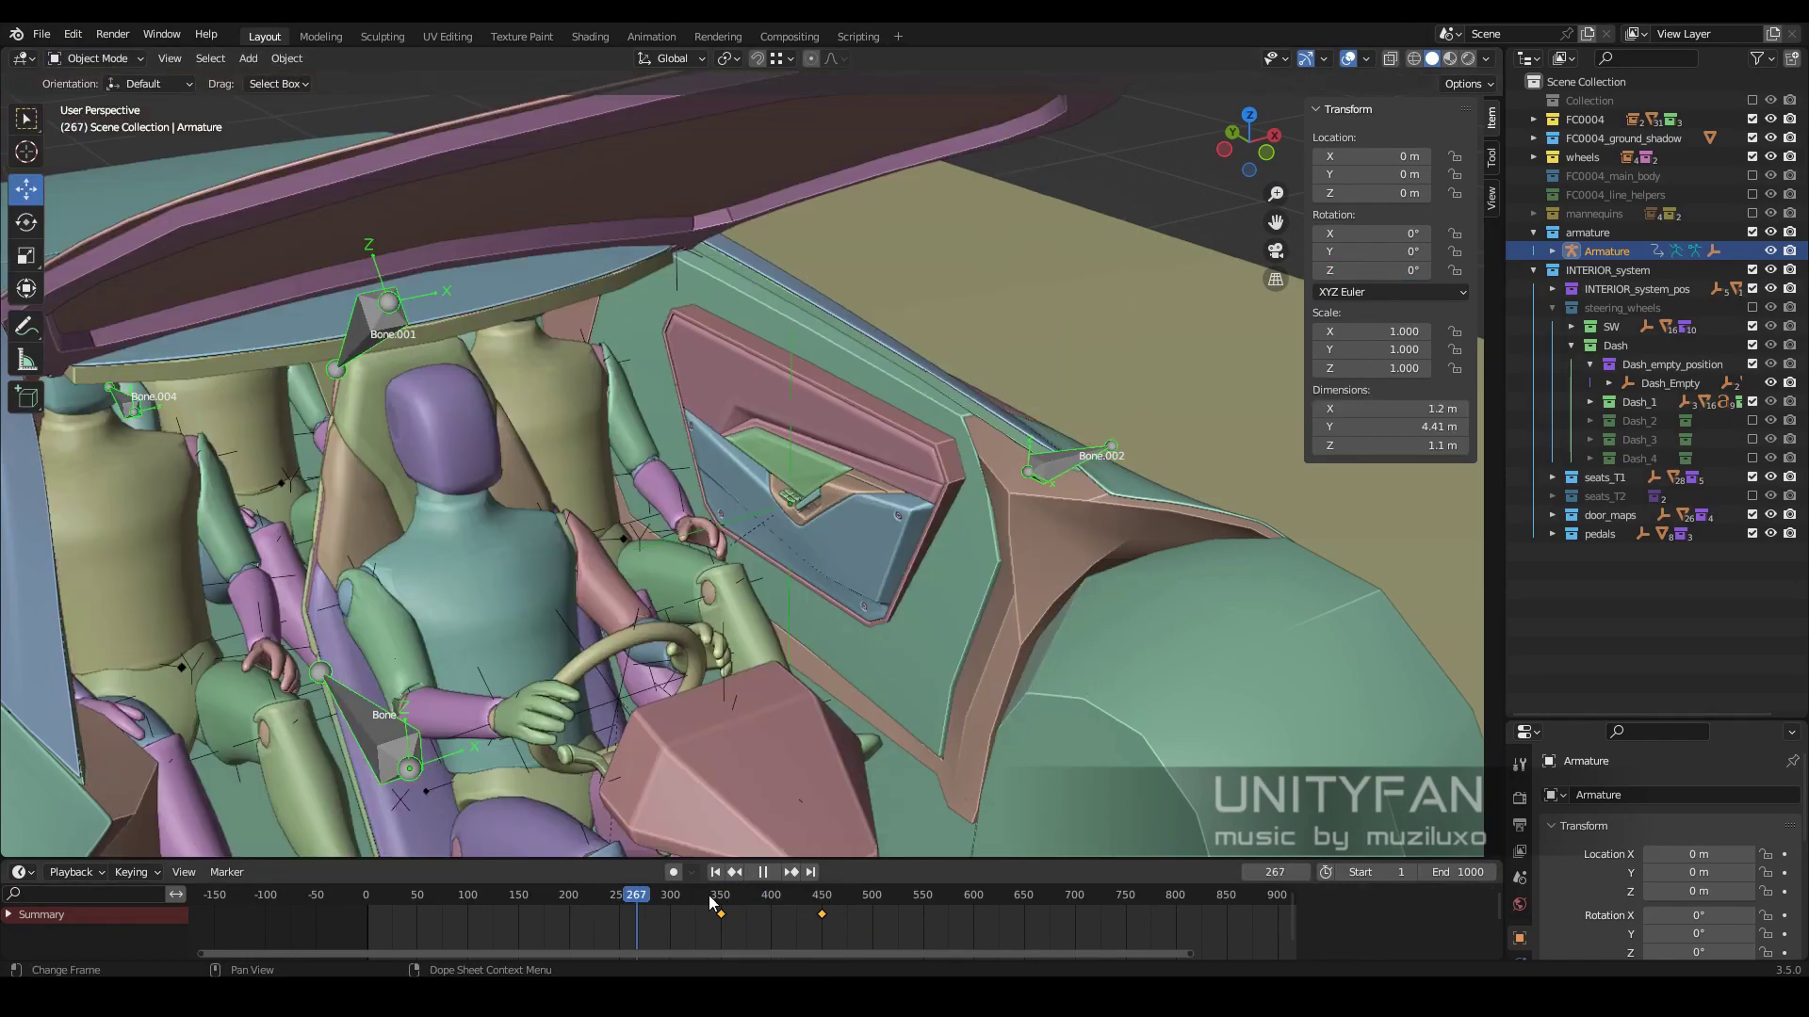
- At frame 351, select the door body Cube.027 and clear its previous parent
left_click(708, 895)
key("space")
left_click(982, 573)
key("alt+p")
left_click(982, 574)
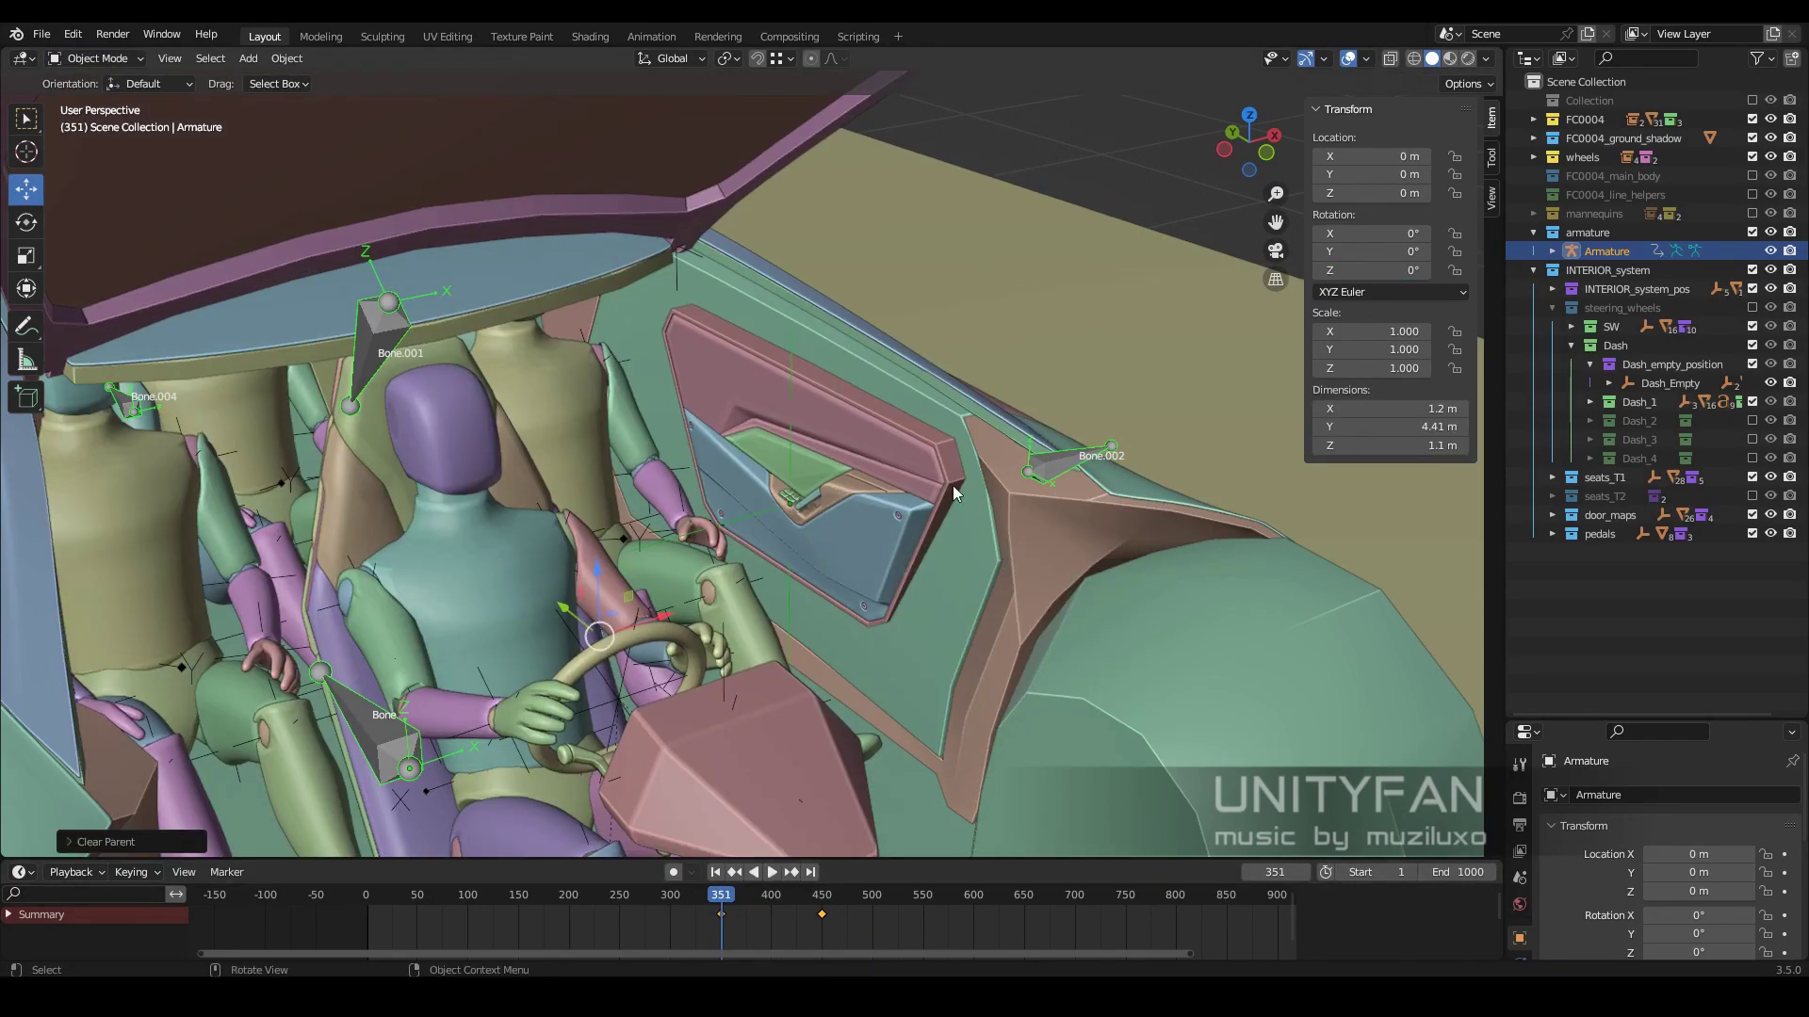
- Parent Cube.027 to Bone.002 and play the animation to watch the door open
left_click(793, 342, "shift")
key("ctrl+Tab")
key("ctrl+p")
left_click(1003, 597)
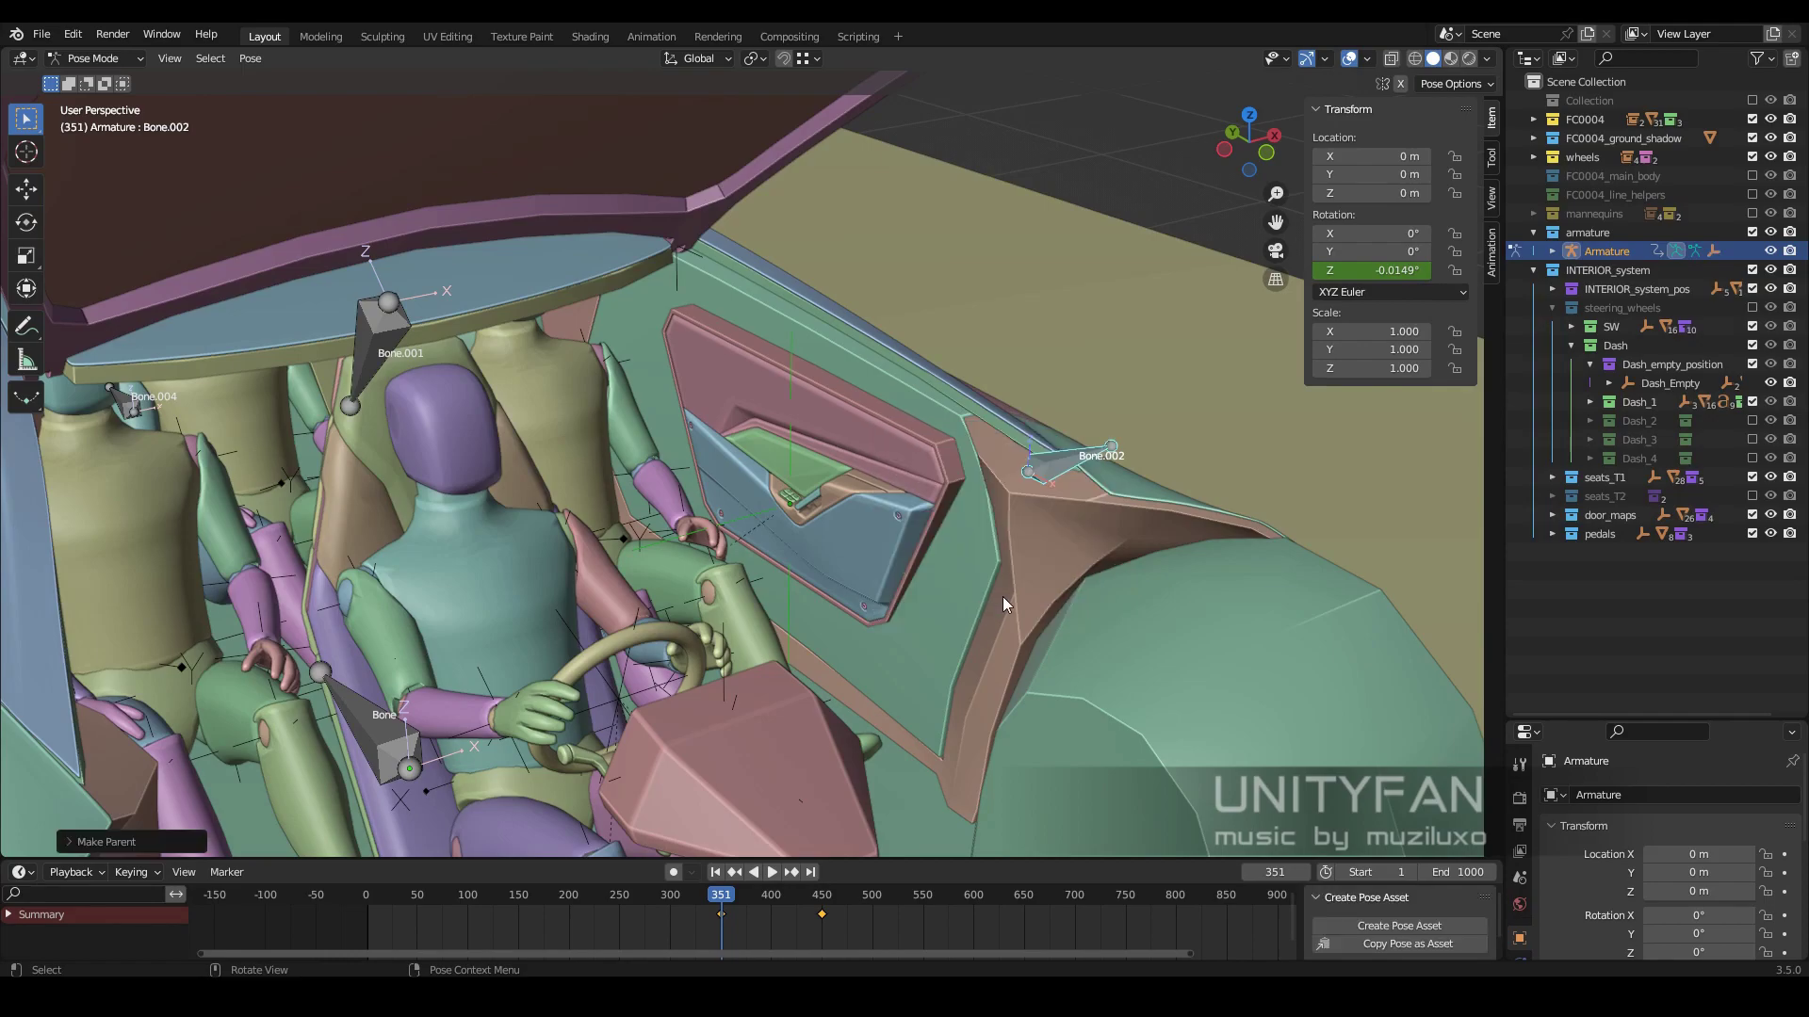
left_click(94, 57)
key("space")
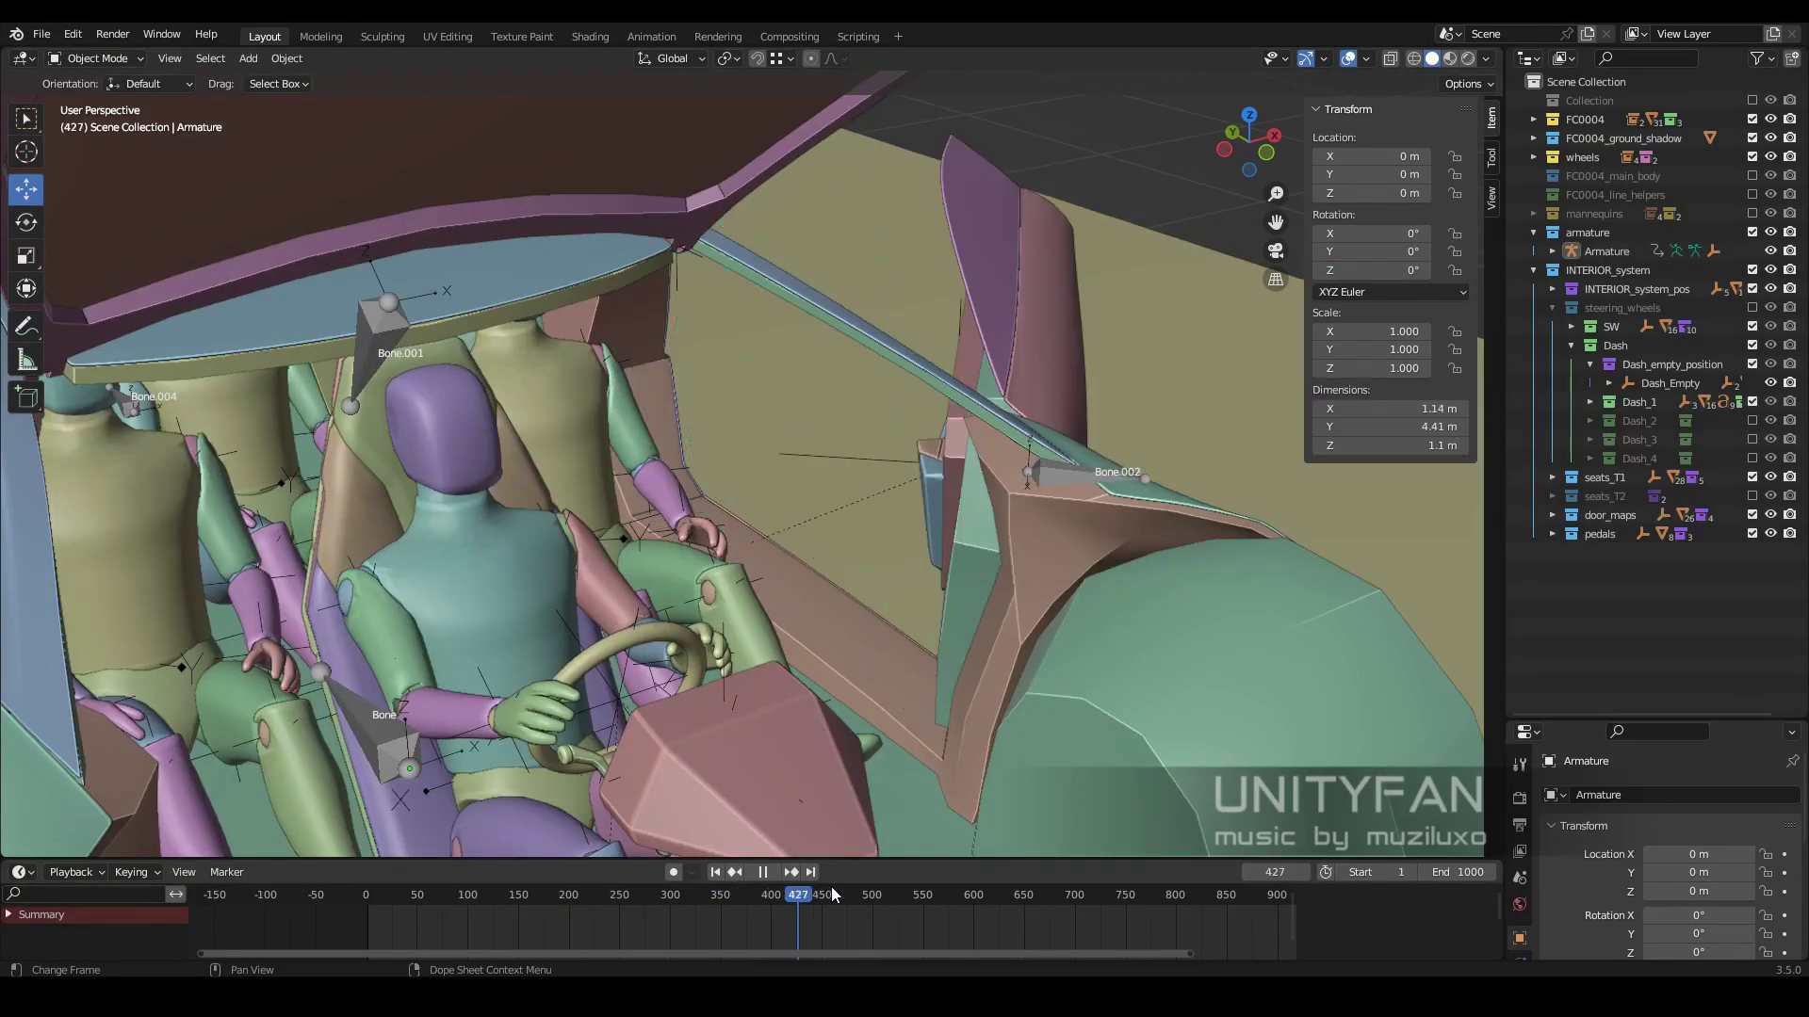
key("Escape")
mouse_move(803, 727)
middle_mouse_down()
mouse_move(931, 552)
mouse_move(947, 658)
middle_mouse_up()
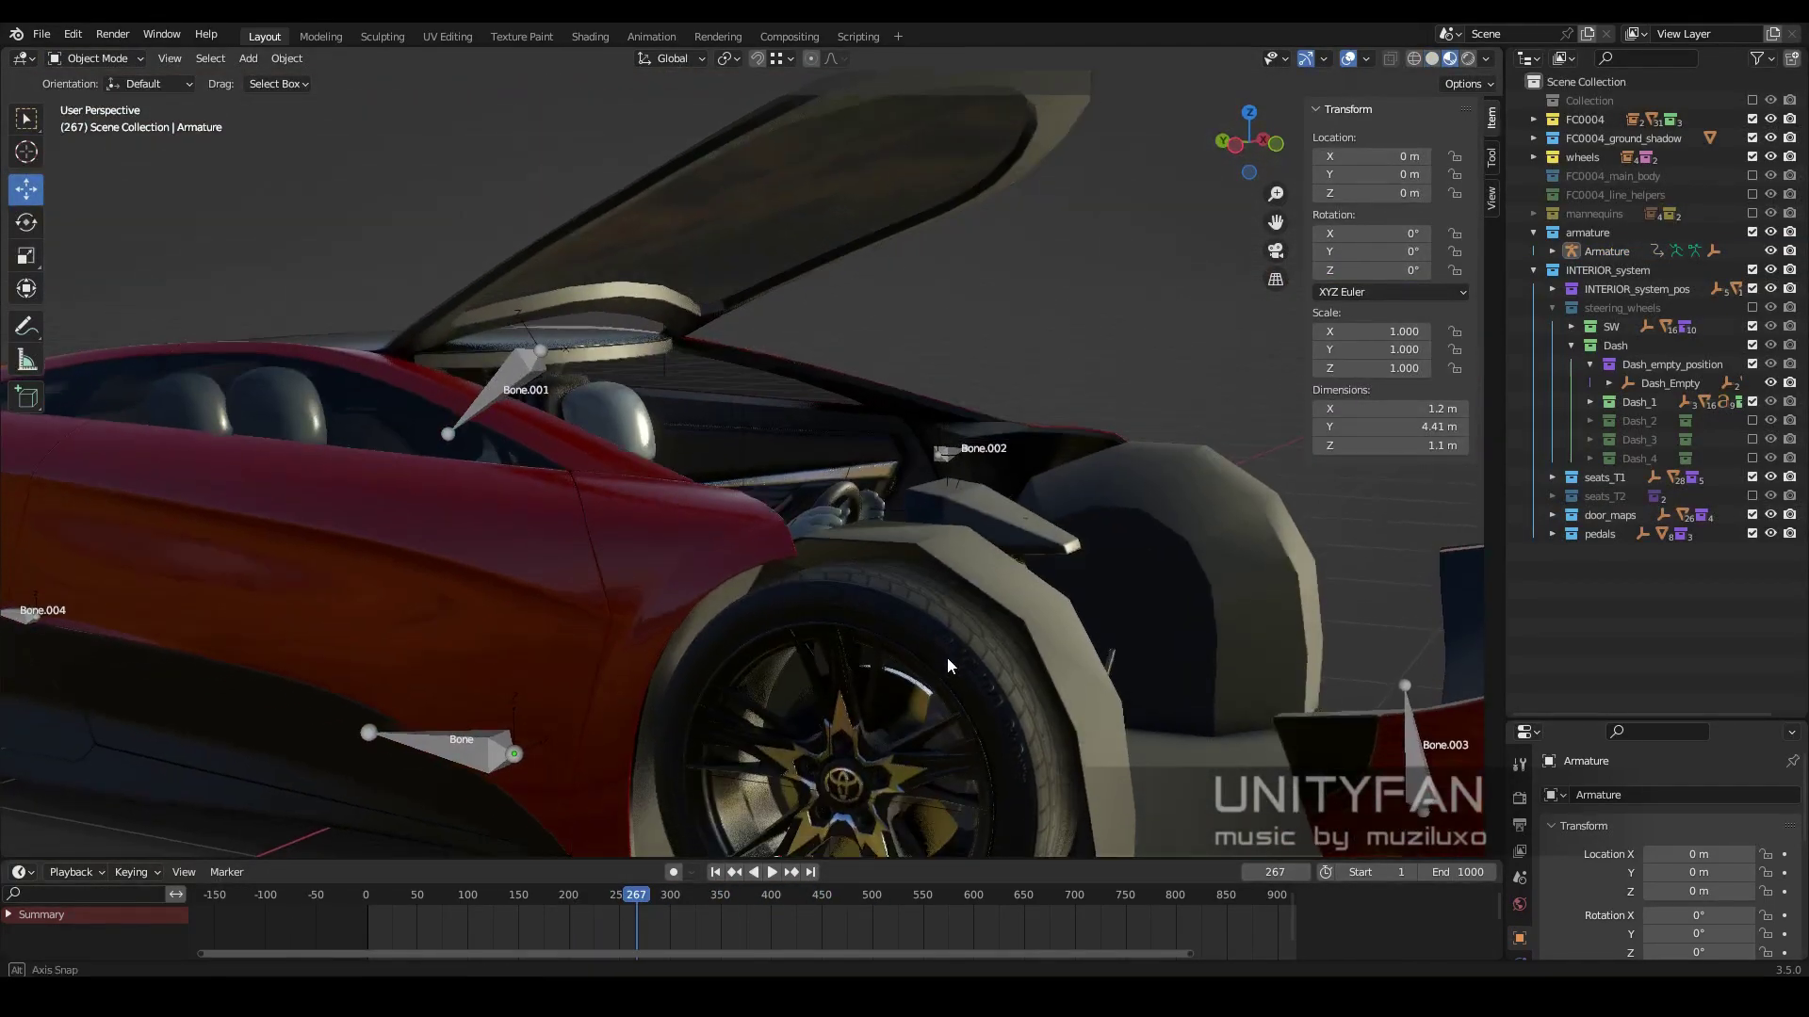
- In the Outliner, exclude door_map 1 and include door_map 3 as the door trim
scroll(947, 658, "up", 10)
scroll(923, 666, "up", 4)
left_click(1572, 345)
left_click(1552, 402)
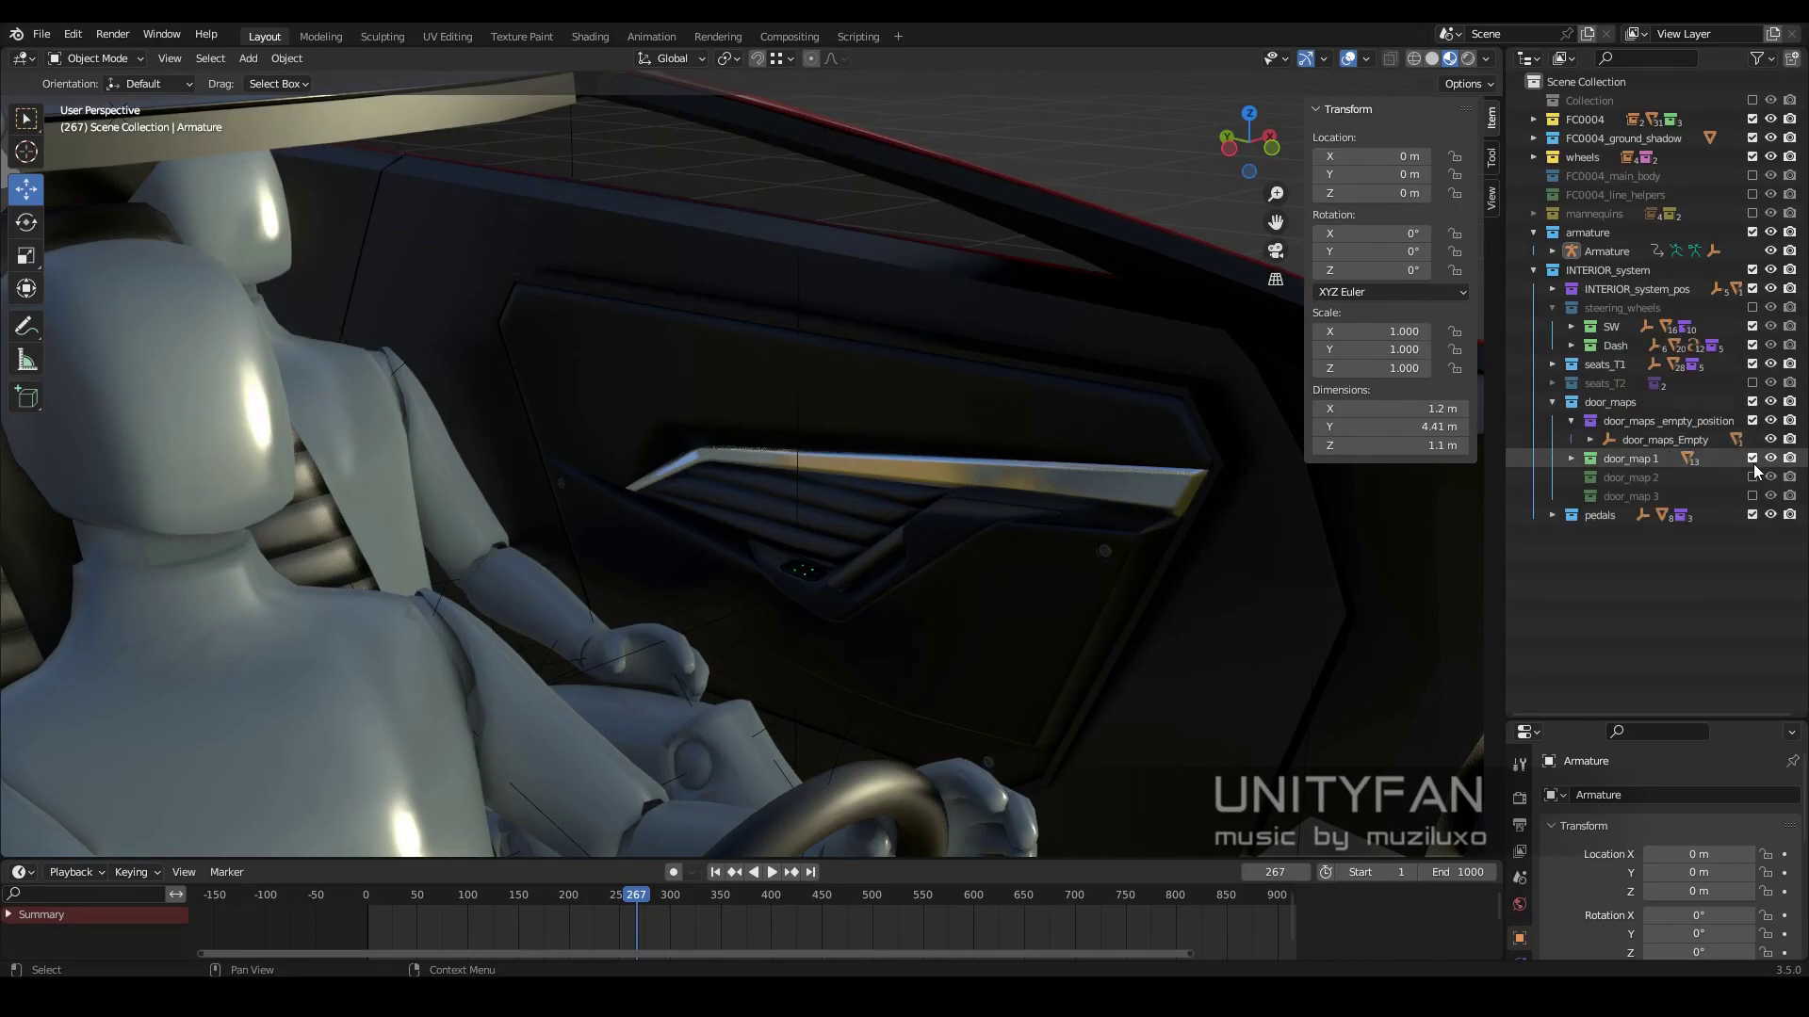
left_click(1752, 458)
scroll(953, 463, "down", 5)
left_click(1432, 59)
- Compare door_map 3 in solid and material preview shading, then go to frame 469
left_click(1752, 495)
left_click(1450, 58)
mouse_move(1129, 522)
middle_mouse_down()
mouse_move(976, 633)
mouse_move(954, 628)
middle_mouse_up()
left_click(840, 895)
- Switch to random-colour solid shading and select the dashboard's Dash_Empty from above
key("z")
left_click(1144, 640)
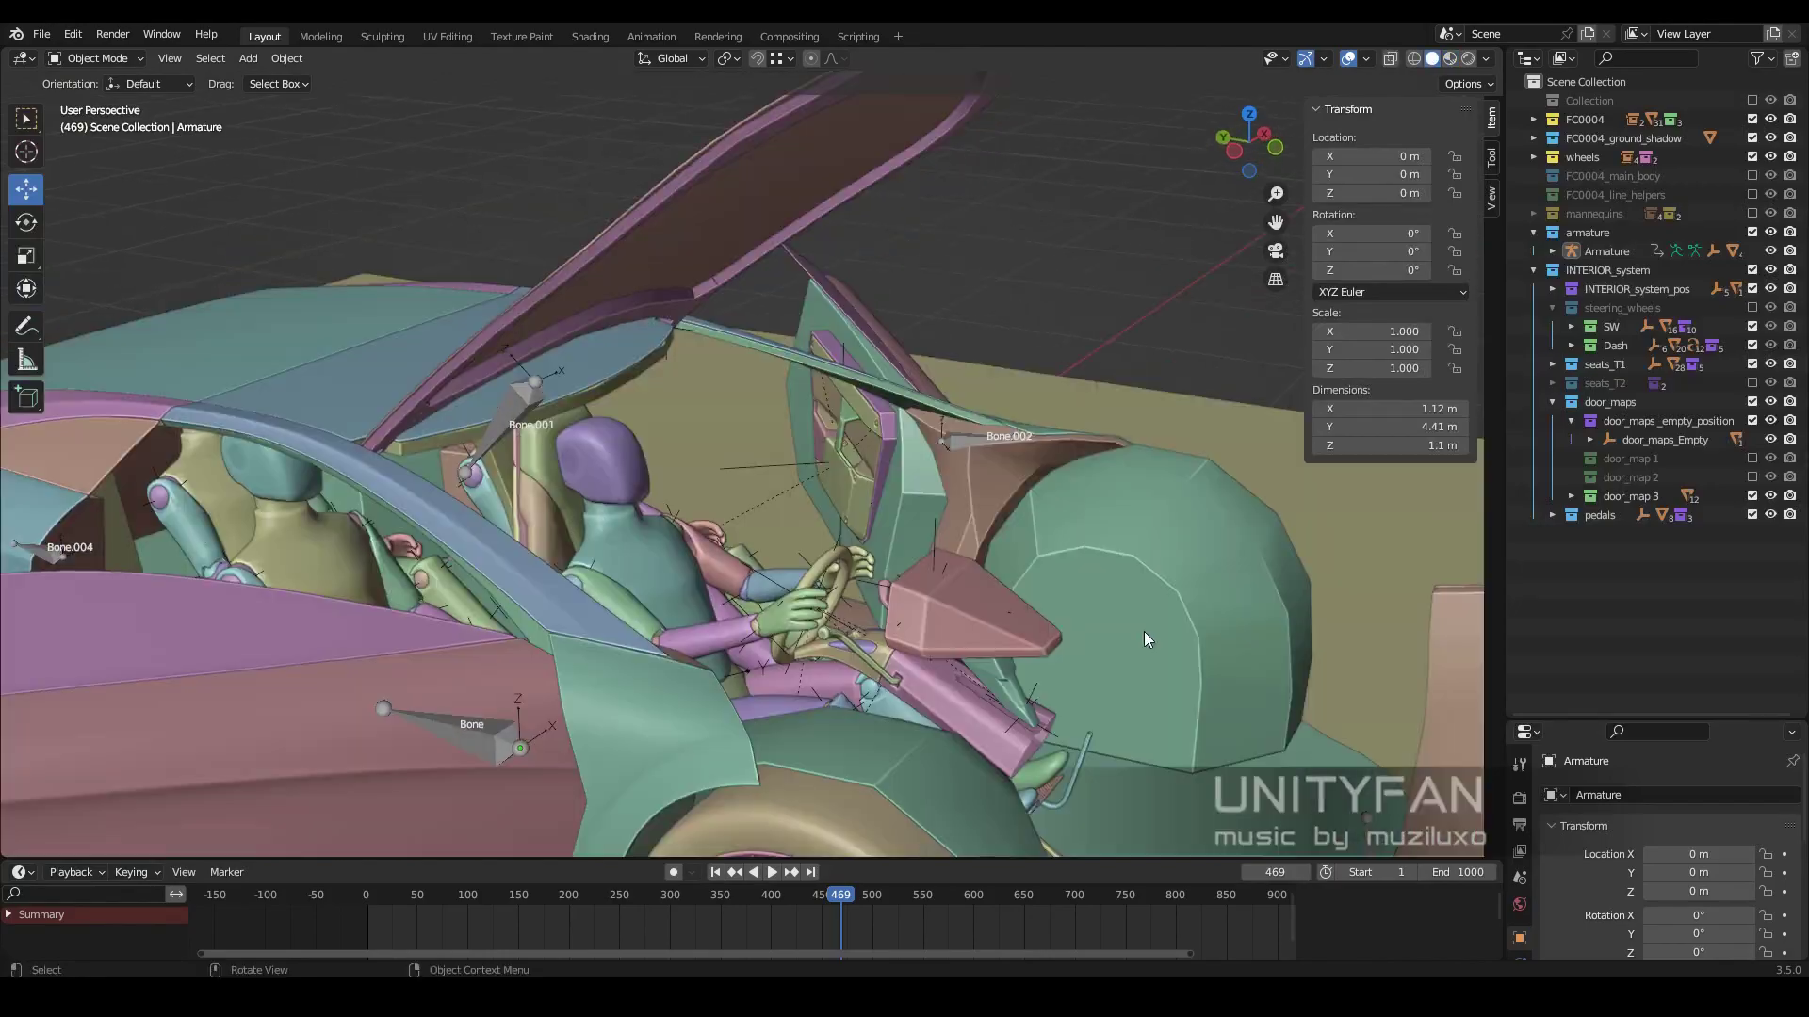
mouse_move(1144, 631)
middle_mouse_down()
mouse_move(1111, 680)
mouse_move(1008, 567)
mouse_move(1010, 513)
mouse_move(738, 494)
mouse_move(711, 403)
mouse_move(873, 571)
mouse_move(900, 501)
mouse_move(910, 518)
mouse_move(961, 488)
mouse_move(896, 581)
mouse_move(941, 506)
mouse_move(876, 562)
mouse_move(860, 542)
middle_mouse_up()
left_click(759, 490)
left_click(910, 518)
left_click(799, 460)
- Move Dash_Empty to a new position, then set the timeline to frame 0 and scrub to 147
key("g")
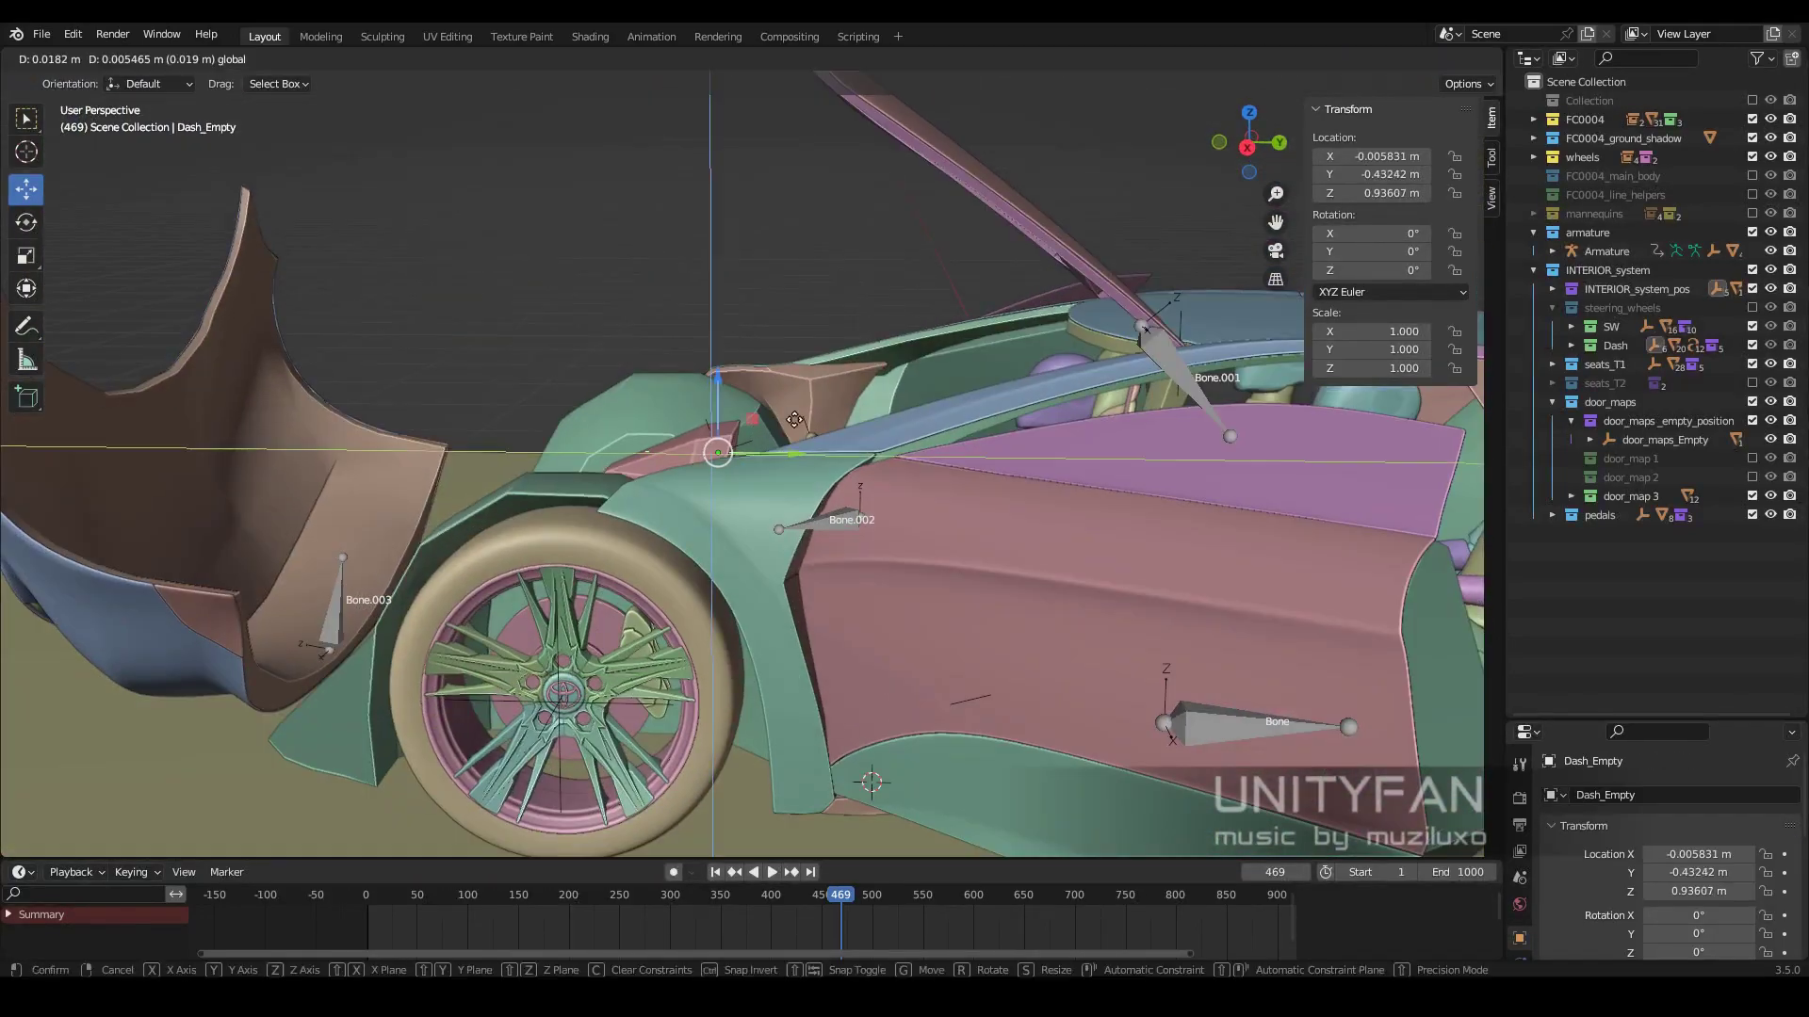
left_click(794, 420)
left_click(117, 58)
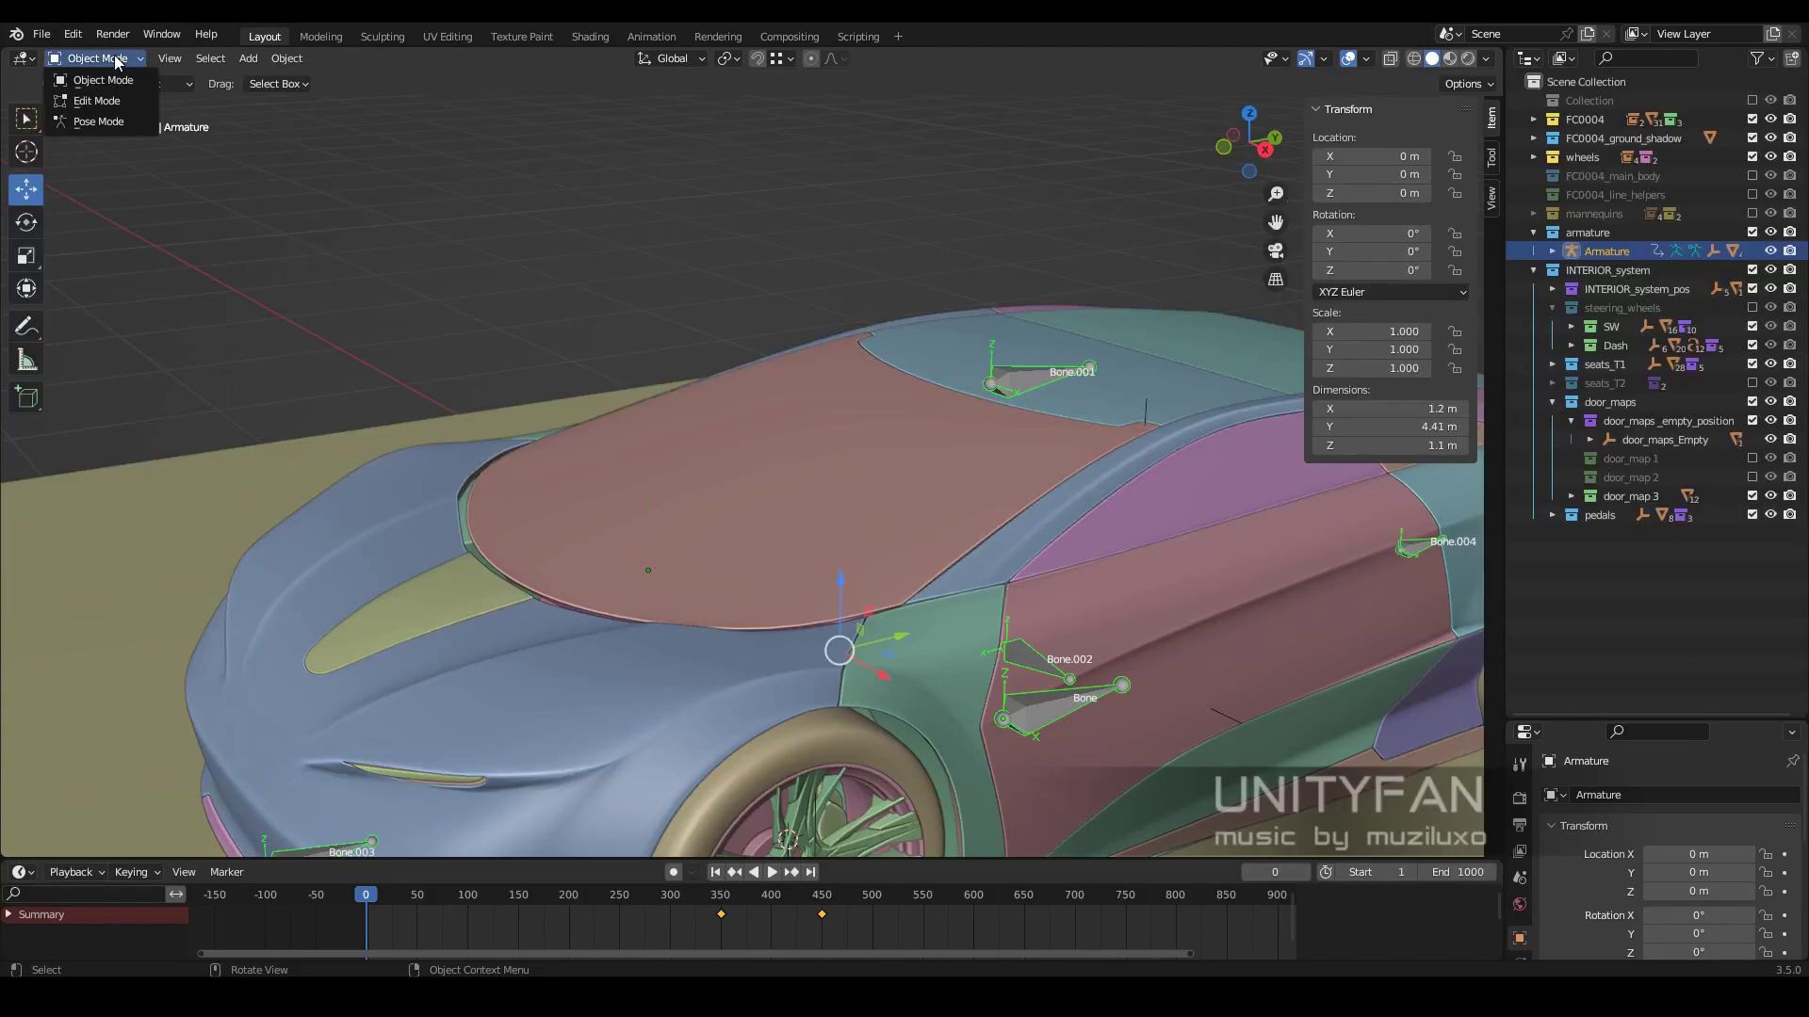
right_click(996, 467)
left_click(997, 468)
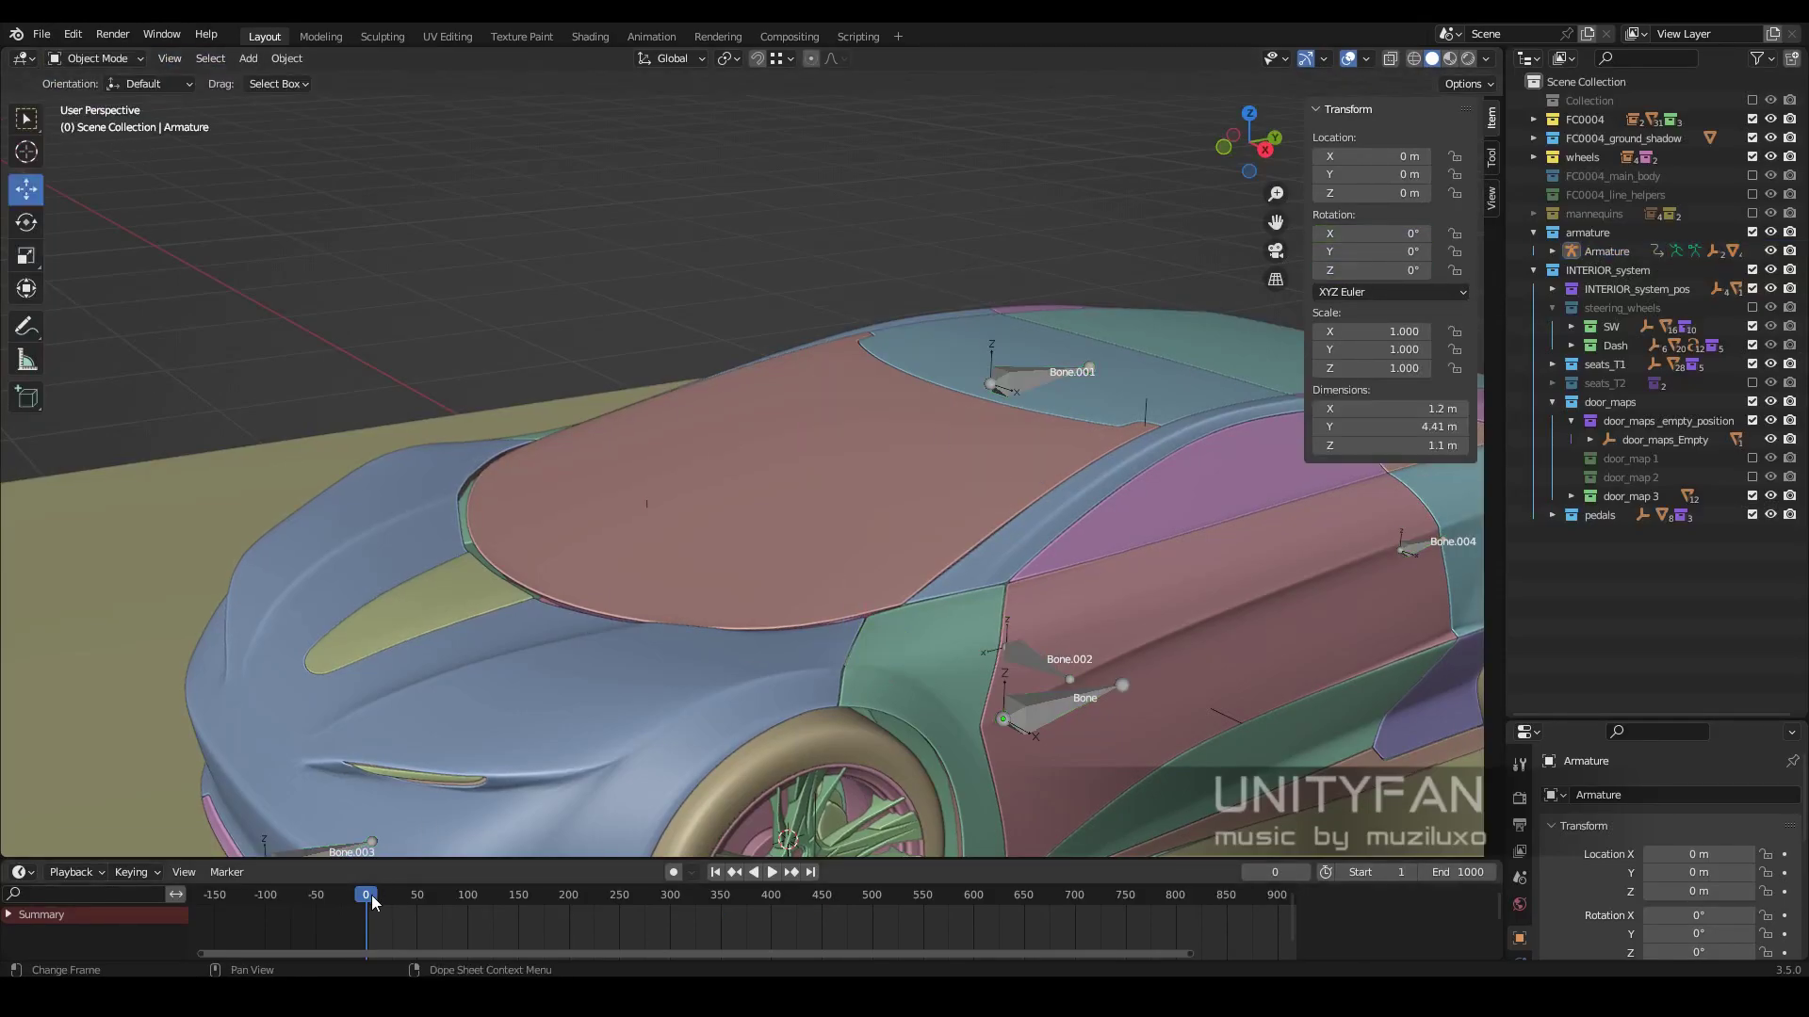
mouse_move(372, 901)
left_mouse_down()
mouse_move(743, 875)
mouse_move(619, 870)
mouse_move(515, 895)
left_mouse_up()
- Frame the steering wheel's SW_Empty, move it, and parent it to a bone
middle_click_drag(829, 659, 932, 539)
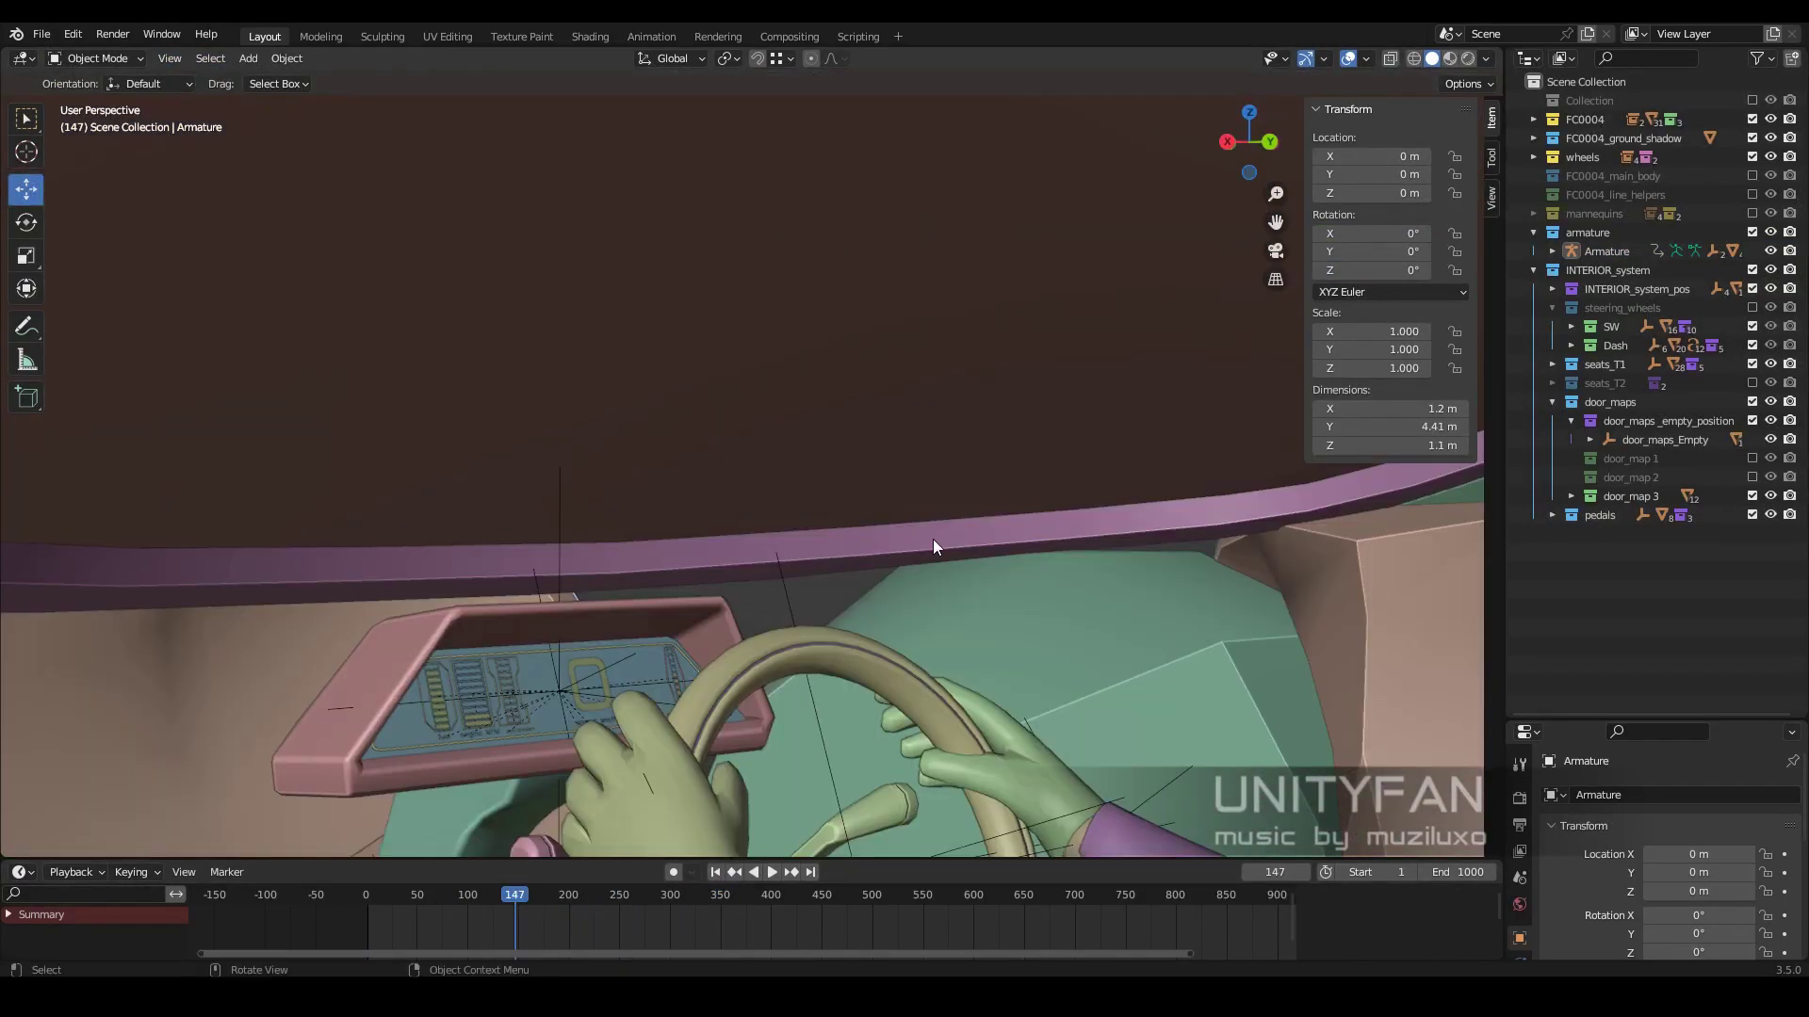
left_click(774, 639)
key("KP_Decimal")
key("g")
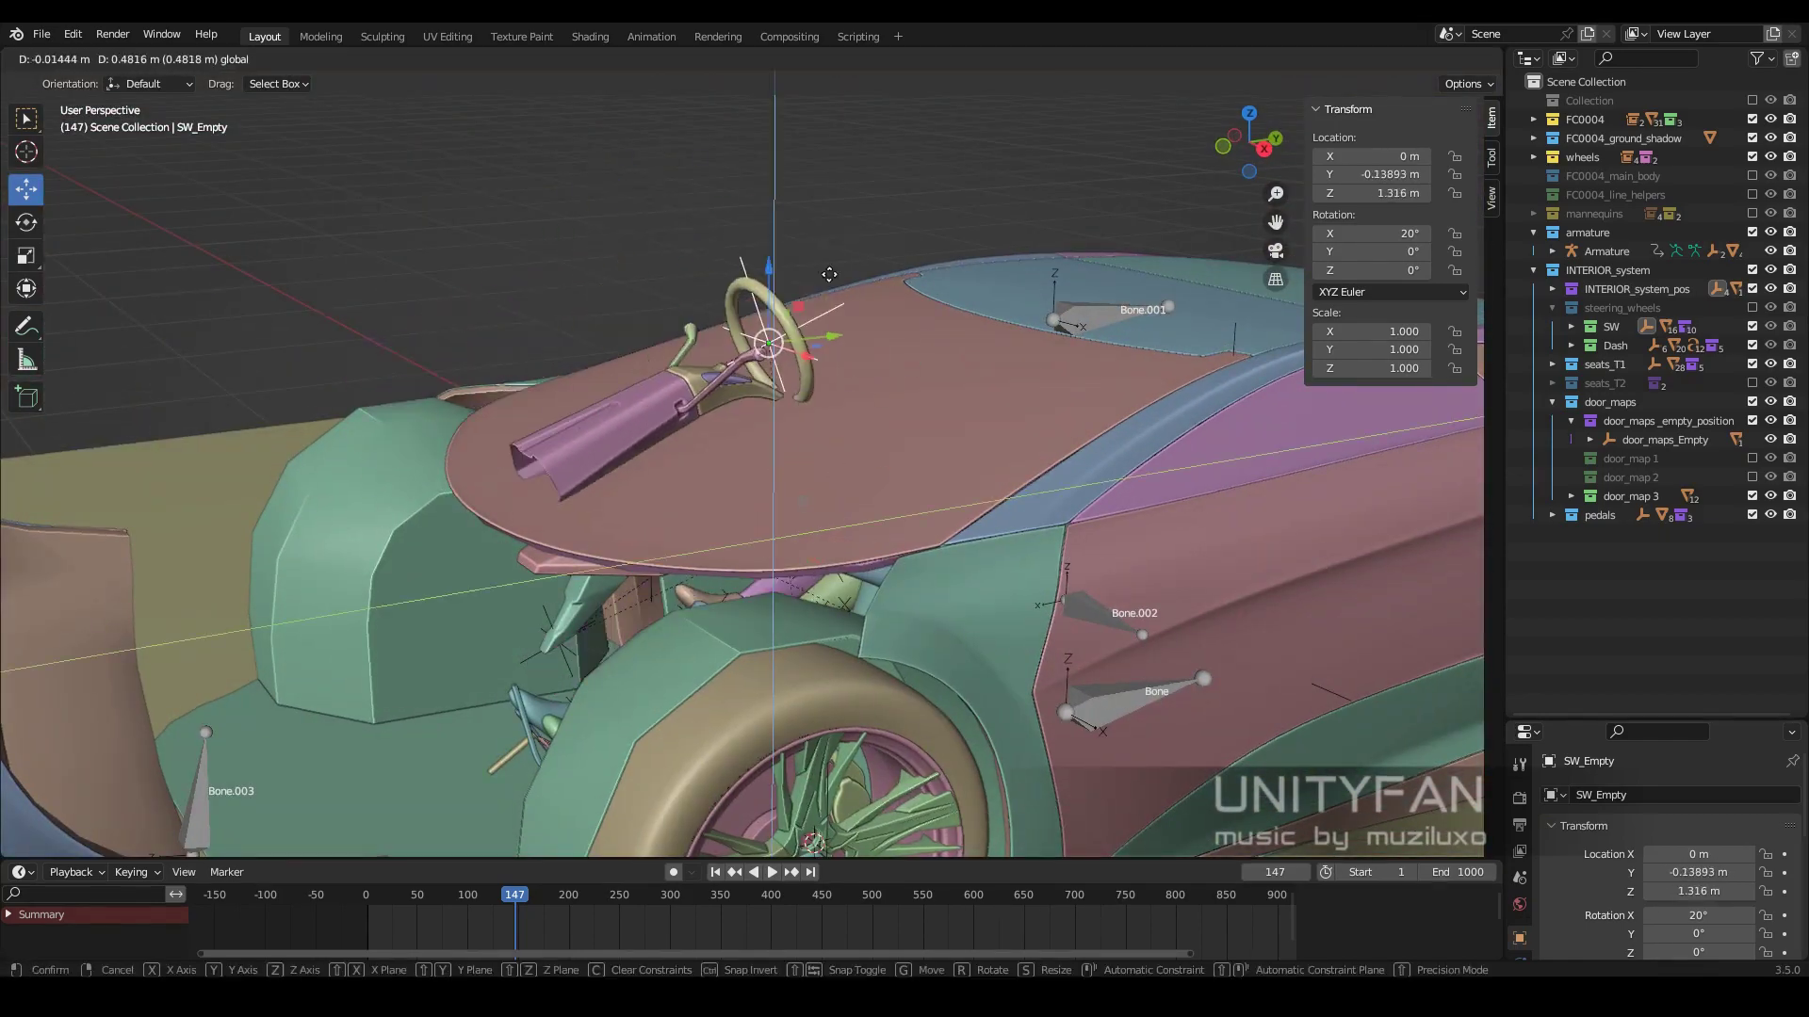
key("ctrl+p")
left_click(853, 436)
- Scrub the timeline and orbit the front end to watch the panels open
left_click(95, 58)
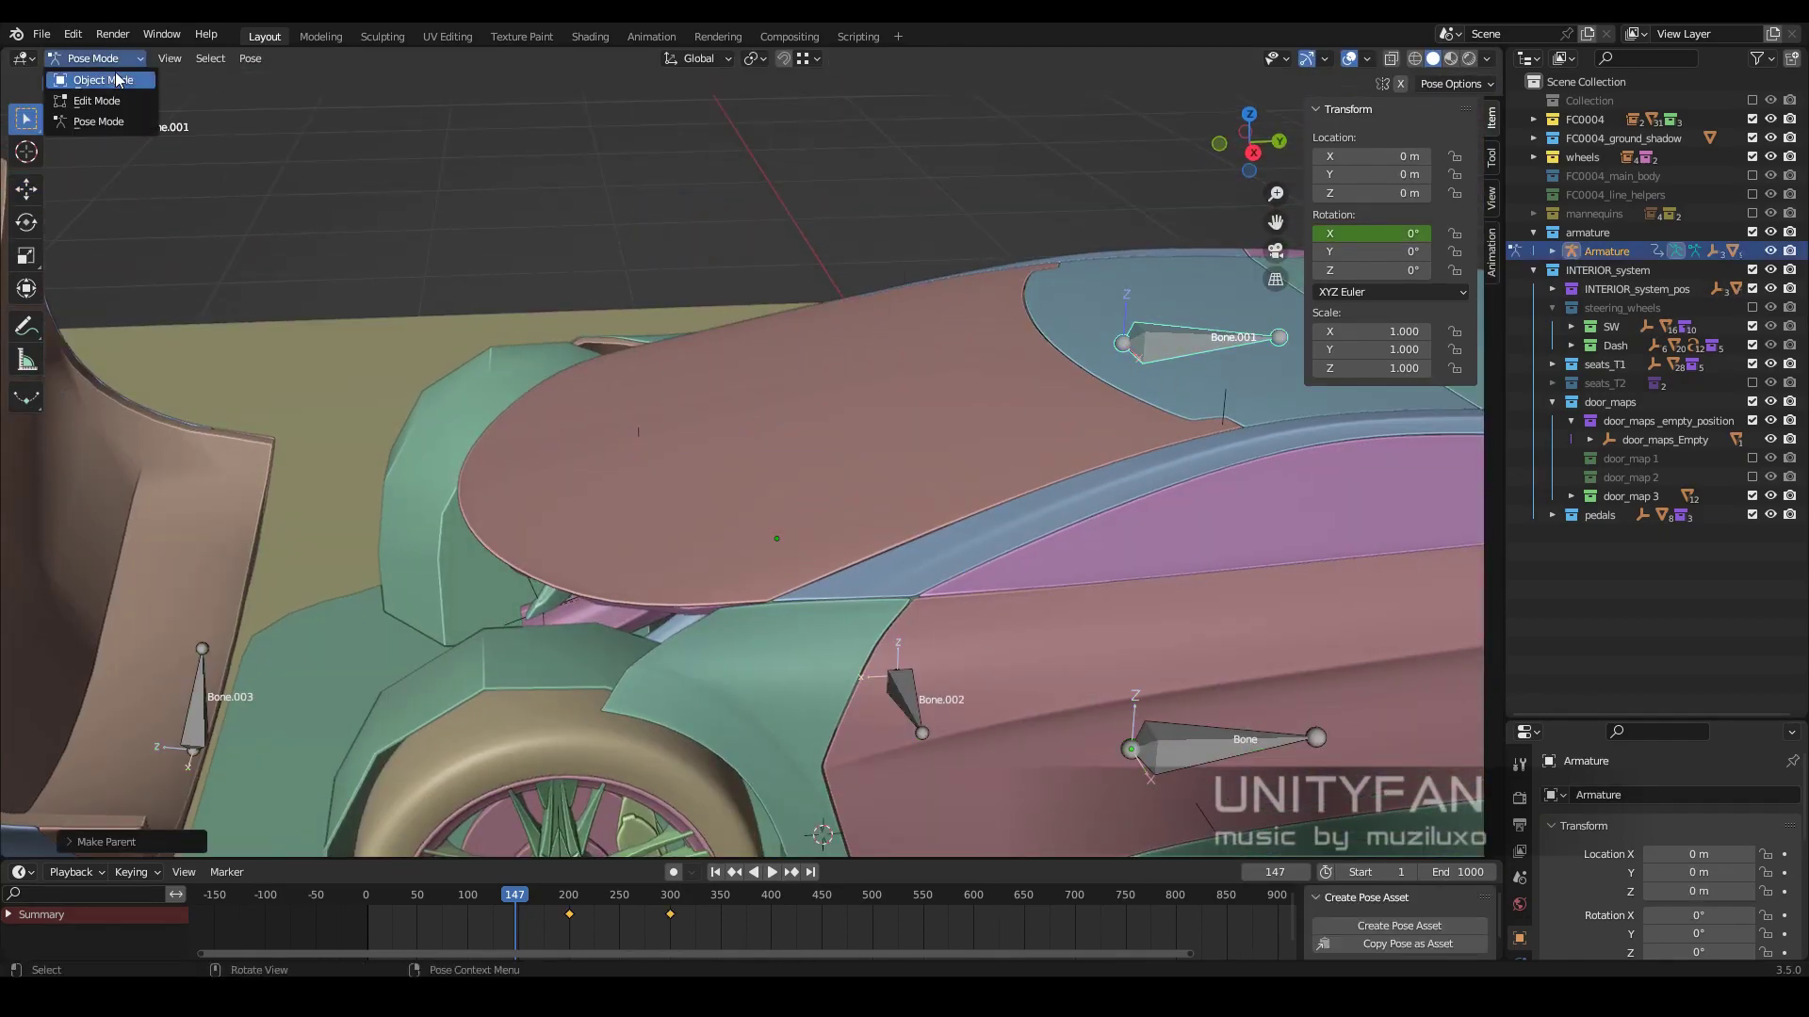
mouse_move(515, 895)
left_mouse_down()
mouse_move(839, 893)
mouse_move(533, 914)
left_mouse_up()
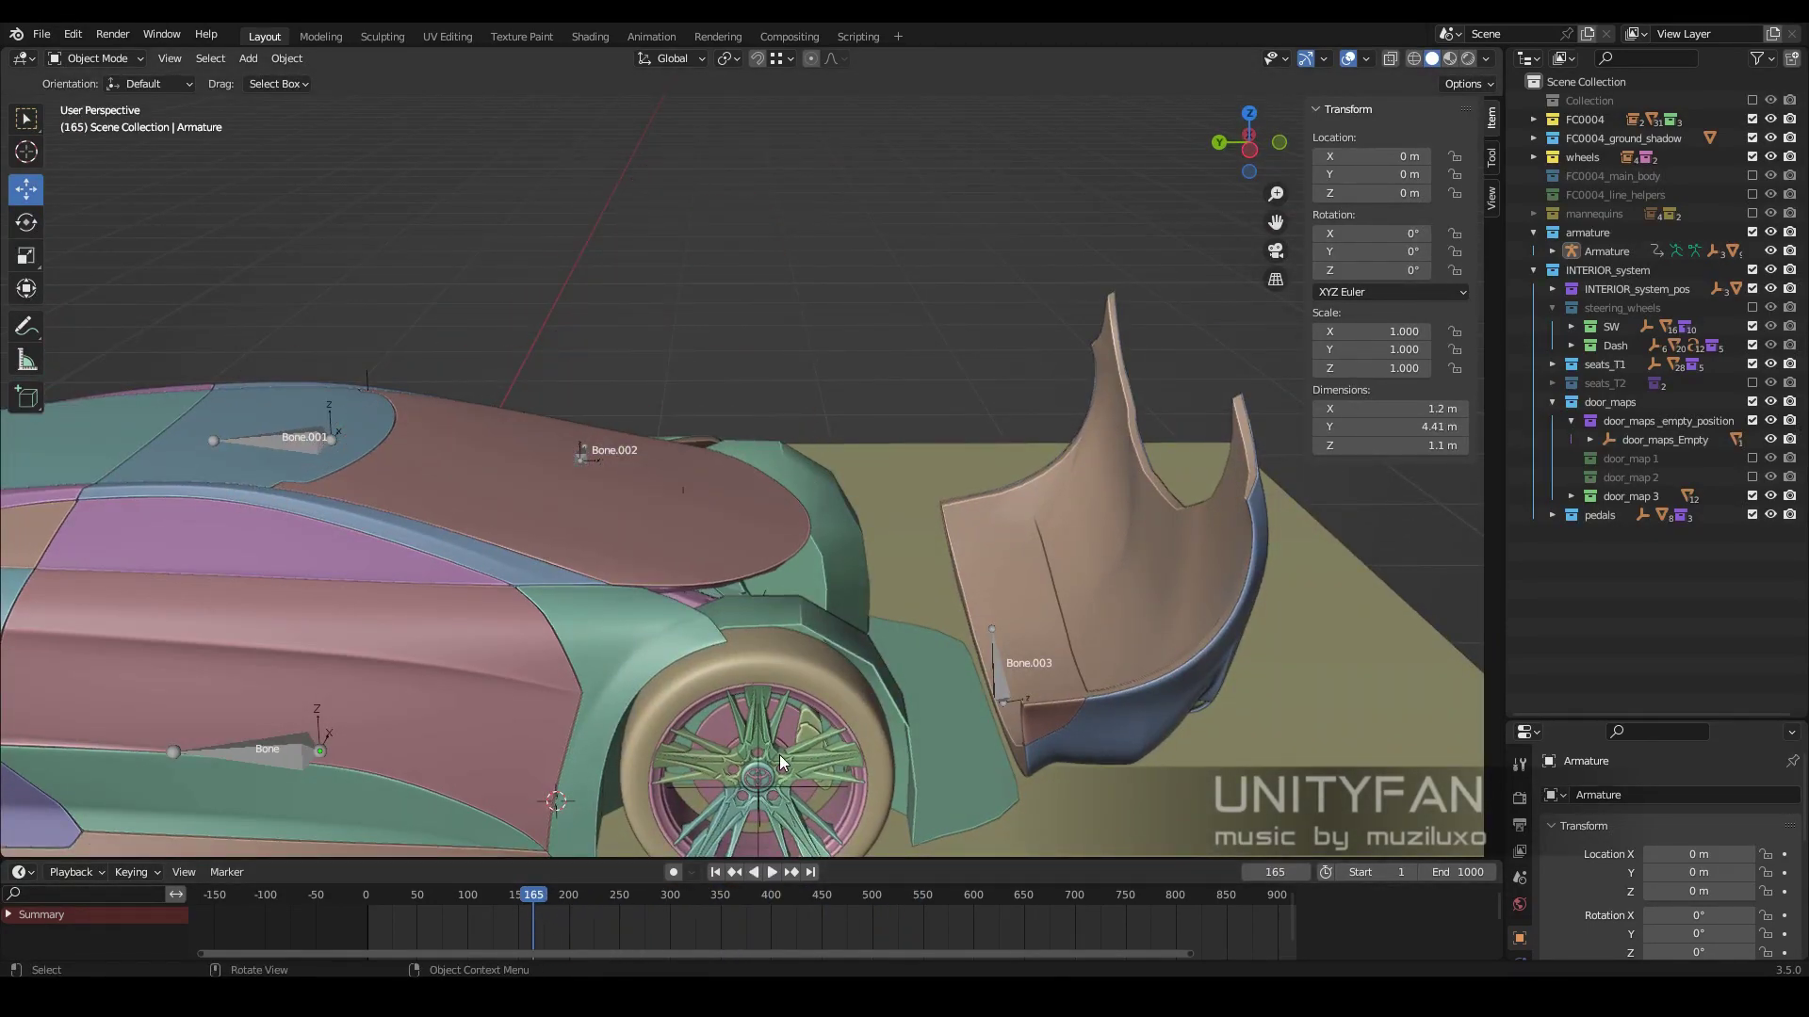
mouse_move(778, 754)
middle_mouse_down()
mouse_move(596, 705)
mouse_move(824, 675)
mouse_move(618, 908)
middle_mouse_up()
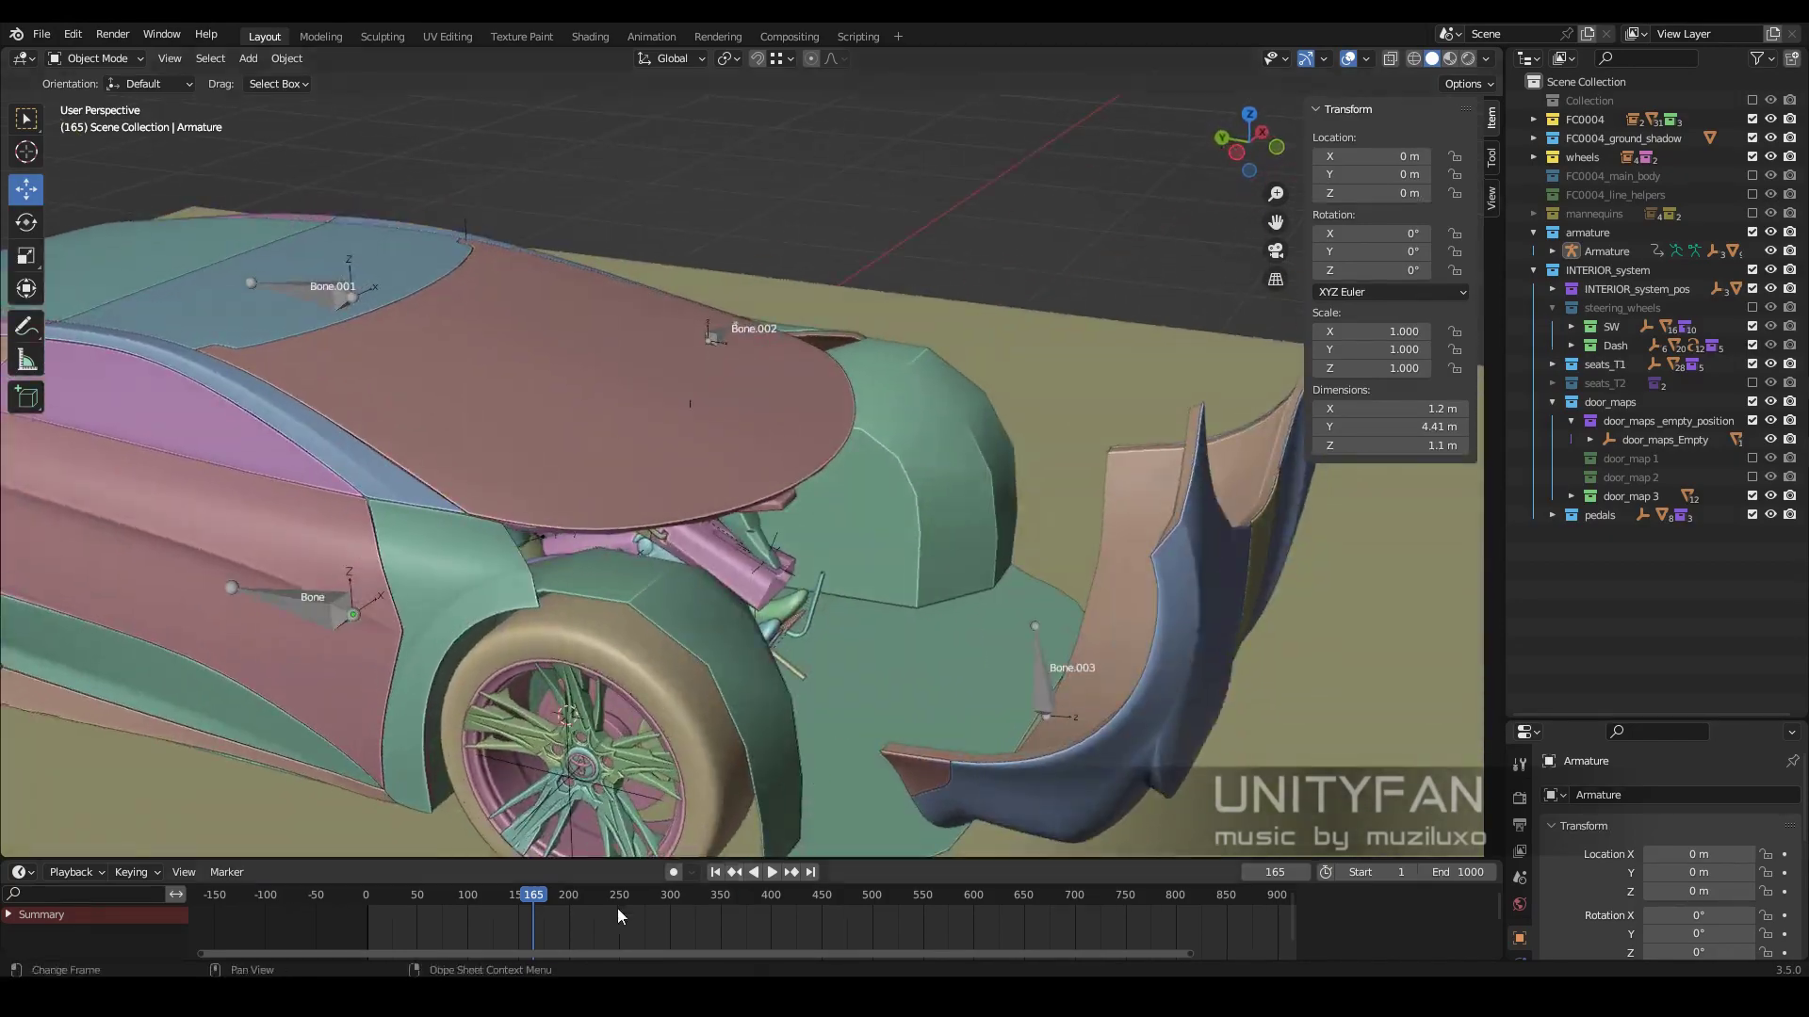
mouse_move(618, 908)
left_mouse_down()
mouse_move(695, 897)
mouse_move(567, 884)
mouse_move(686, 896)
left_mouse_up()
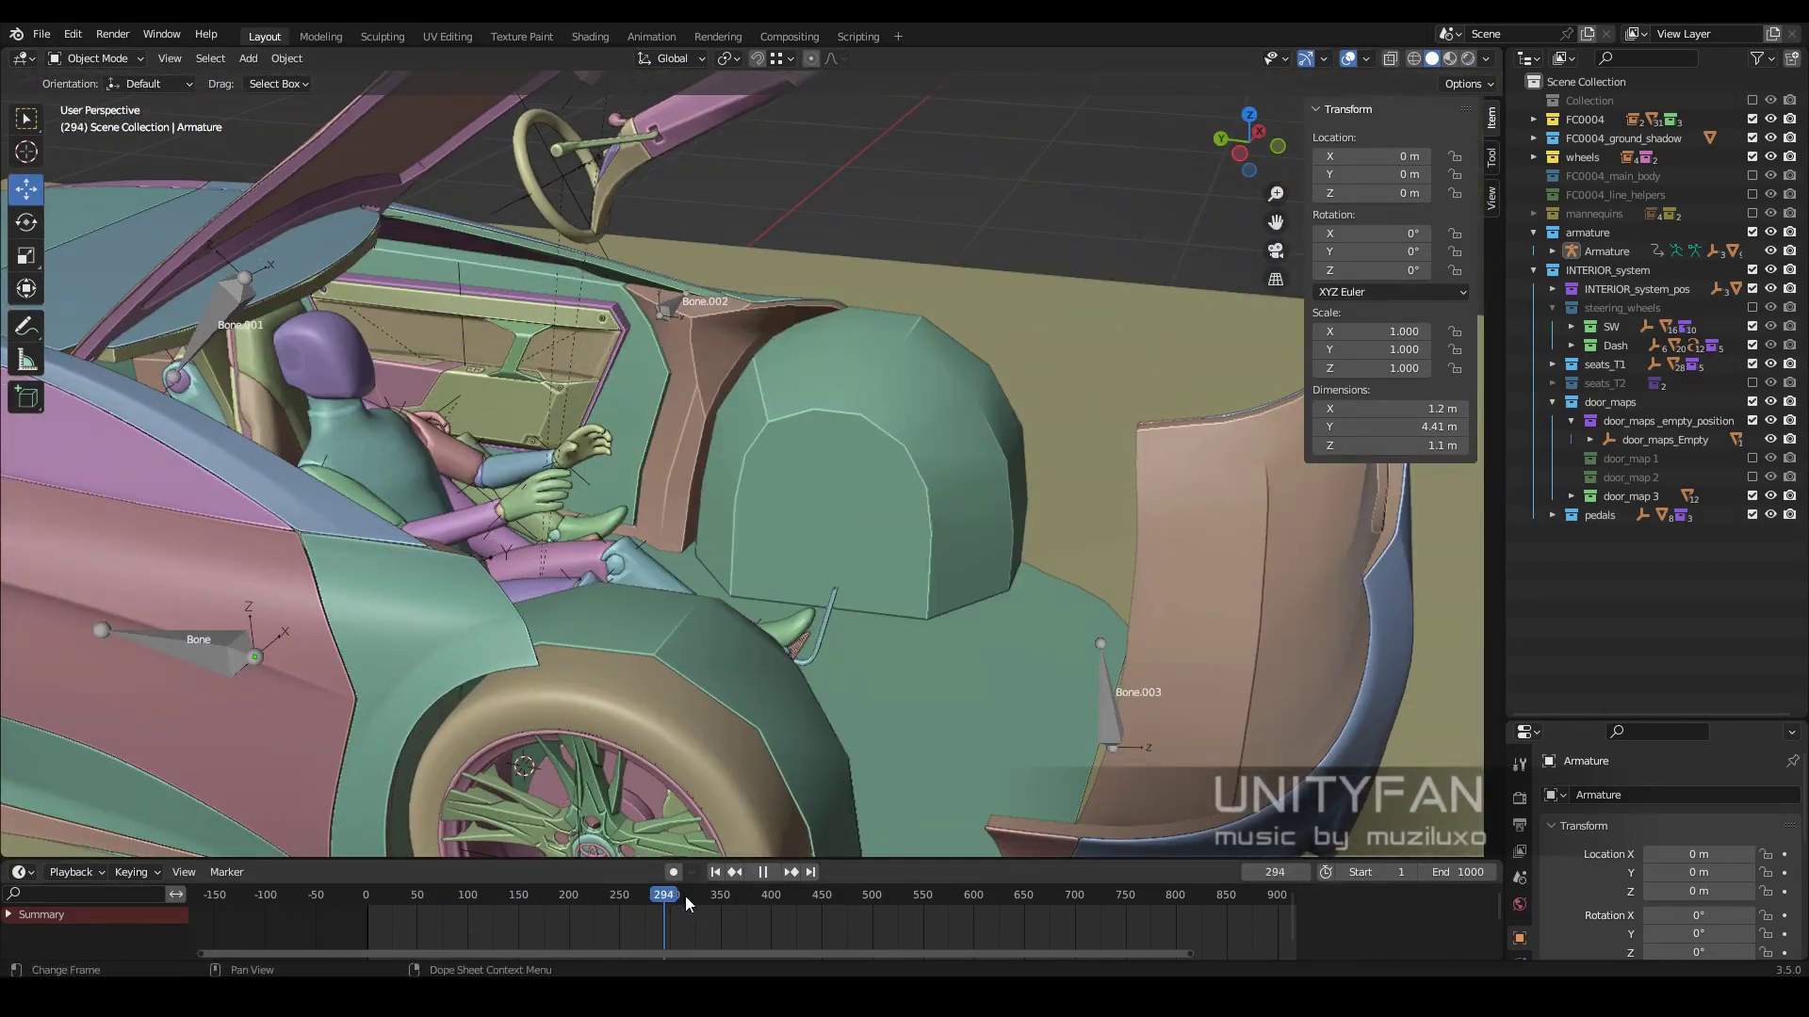
- Stop playback and reposition Empty.058 at the mannequin's foot
key("Escape")
mouse_move(686, 790)
middle_mouse_down()
mouse_move(846, 524)
mouse_move(851, 452)
mouse_move(942, 369)
middle_mouse_up()
left_click(963, 263)
middle_click_drag(963, 263, 928, 473)
left_click(833, 664)
key("g")
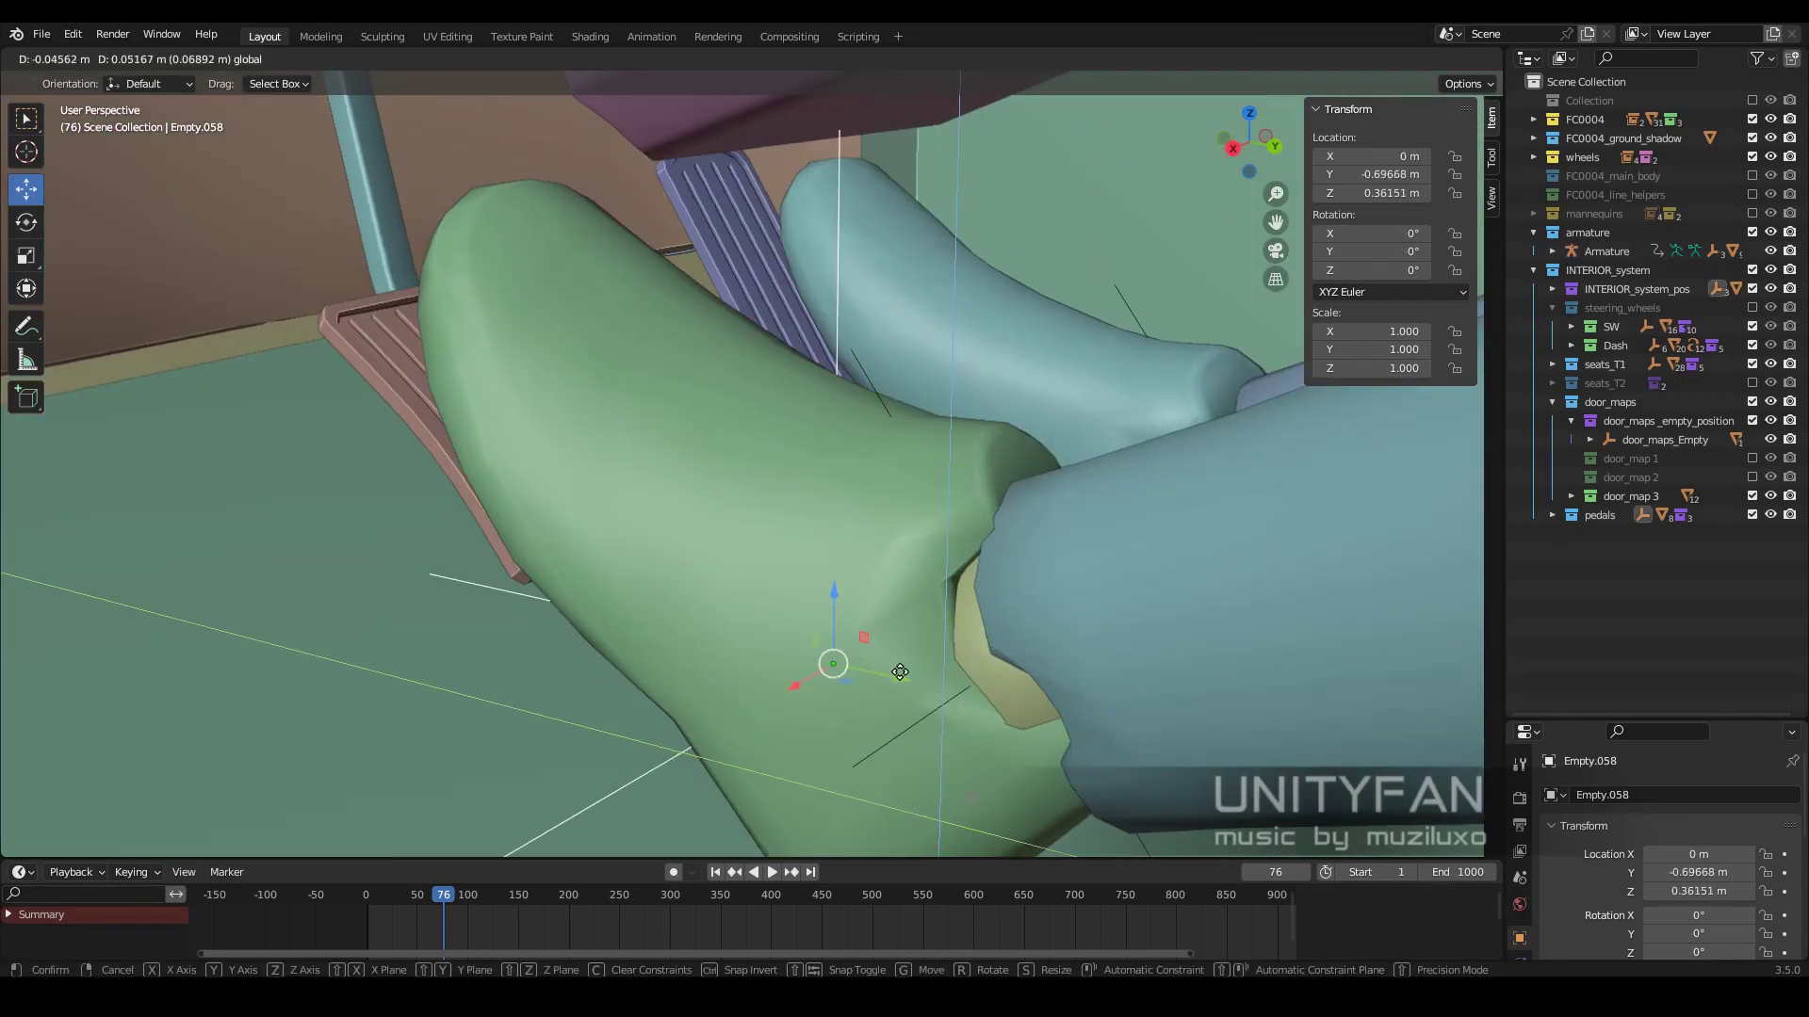
middle_click_drag(957, 401, 1038, 315)
- Parent Empty.058 to the armature's Bone.001 in Pose Mode, then return to Object Mode
left_click(1038, 314)
key("ctrl+Tab")
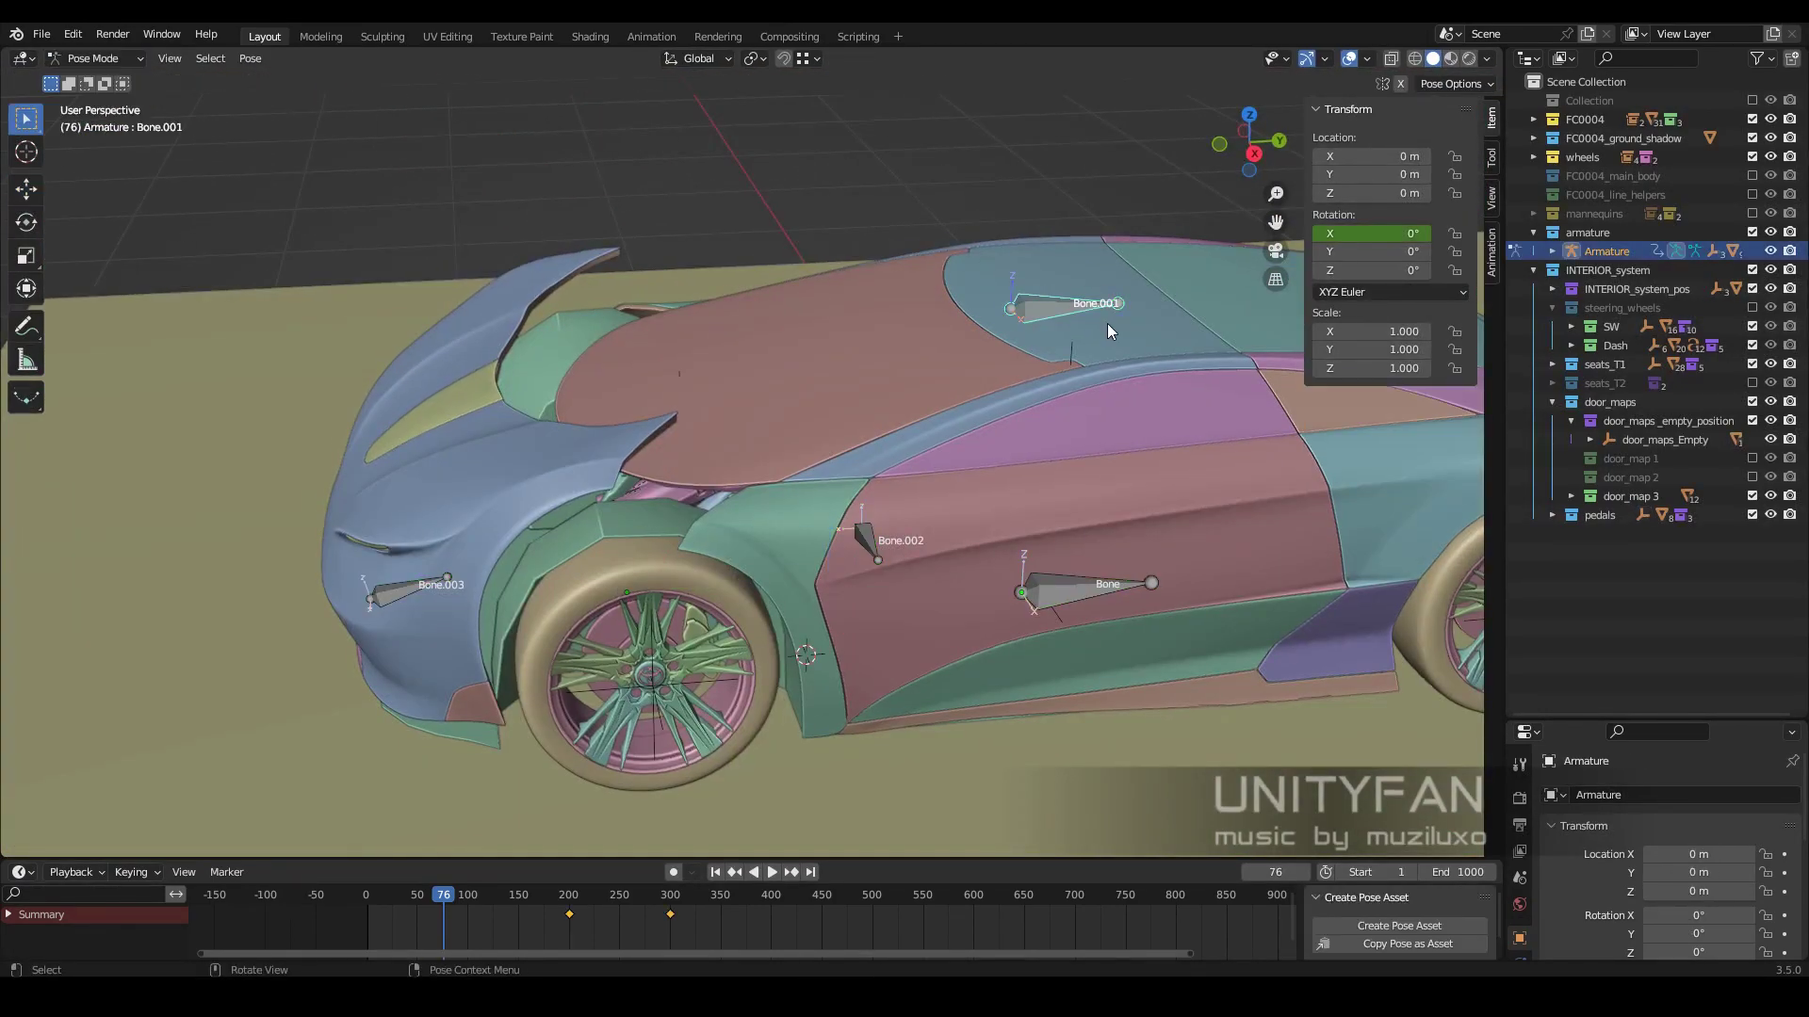
key("z")
left_click(739, 433)
key("ctrl+p")
left_click(840, 539)
key("shift+z")
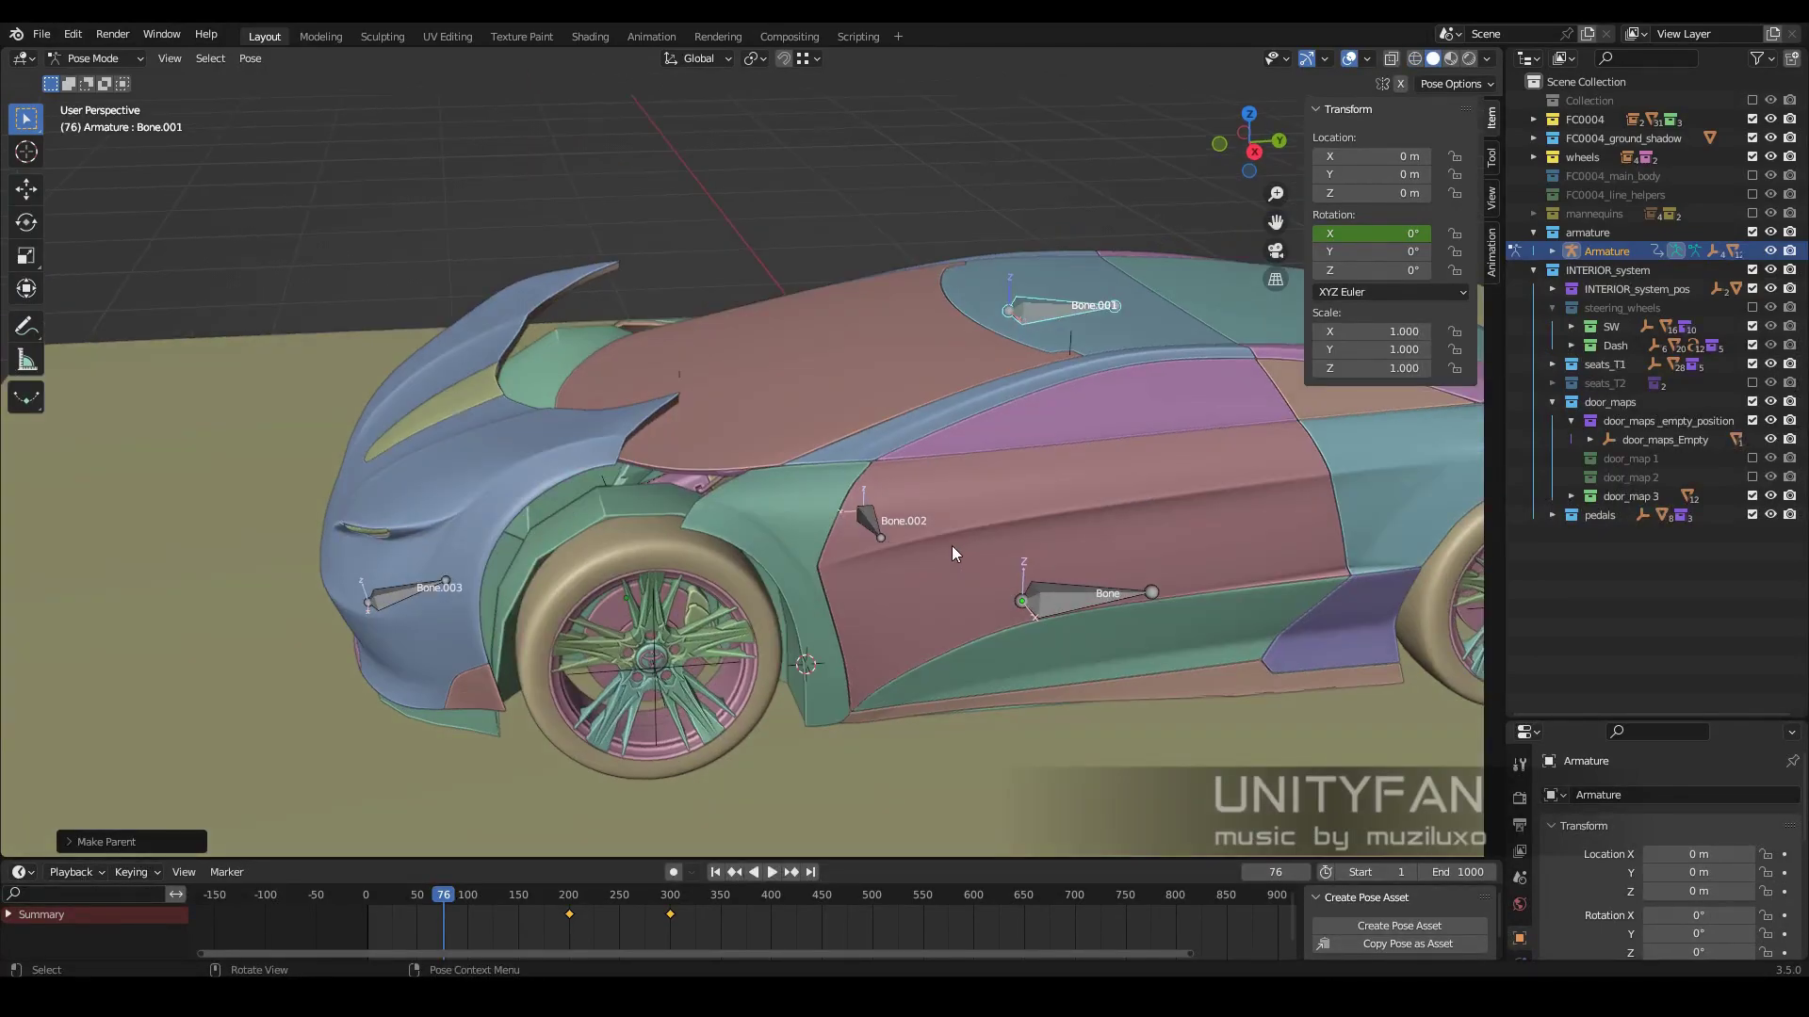
key("ctrl+Tab")
key("Up")
- Play the panel-opening animation from the open-roof view, then go back to frame 139
mouse_move(951, 545)
middle_mouse_down()
mouse_move(832, 511)
mouse_move(1072, 342)
middle_mouse_up()
key("space")
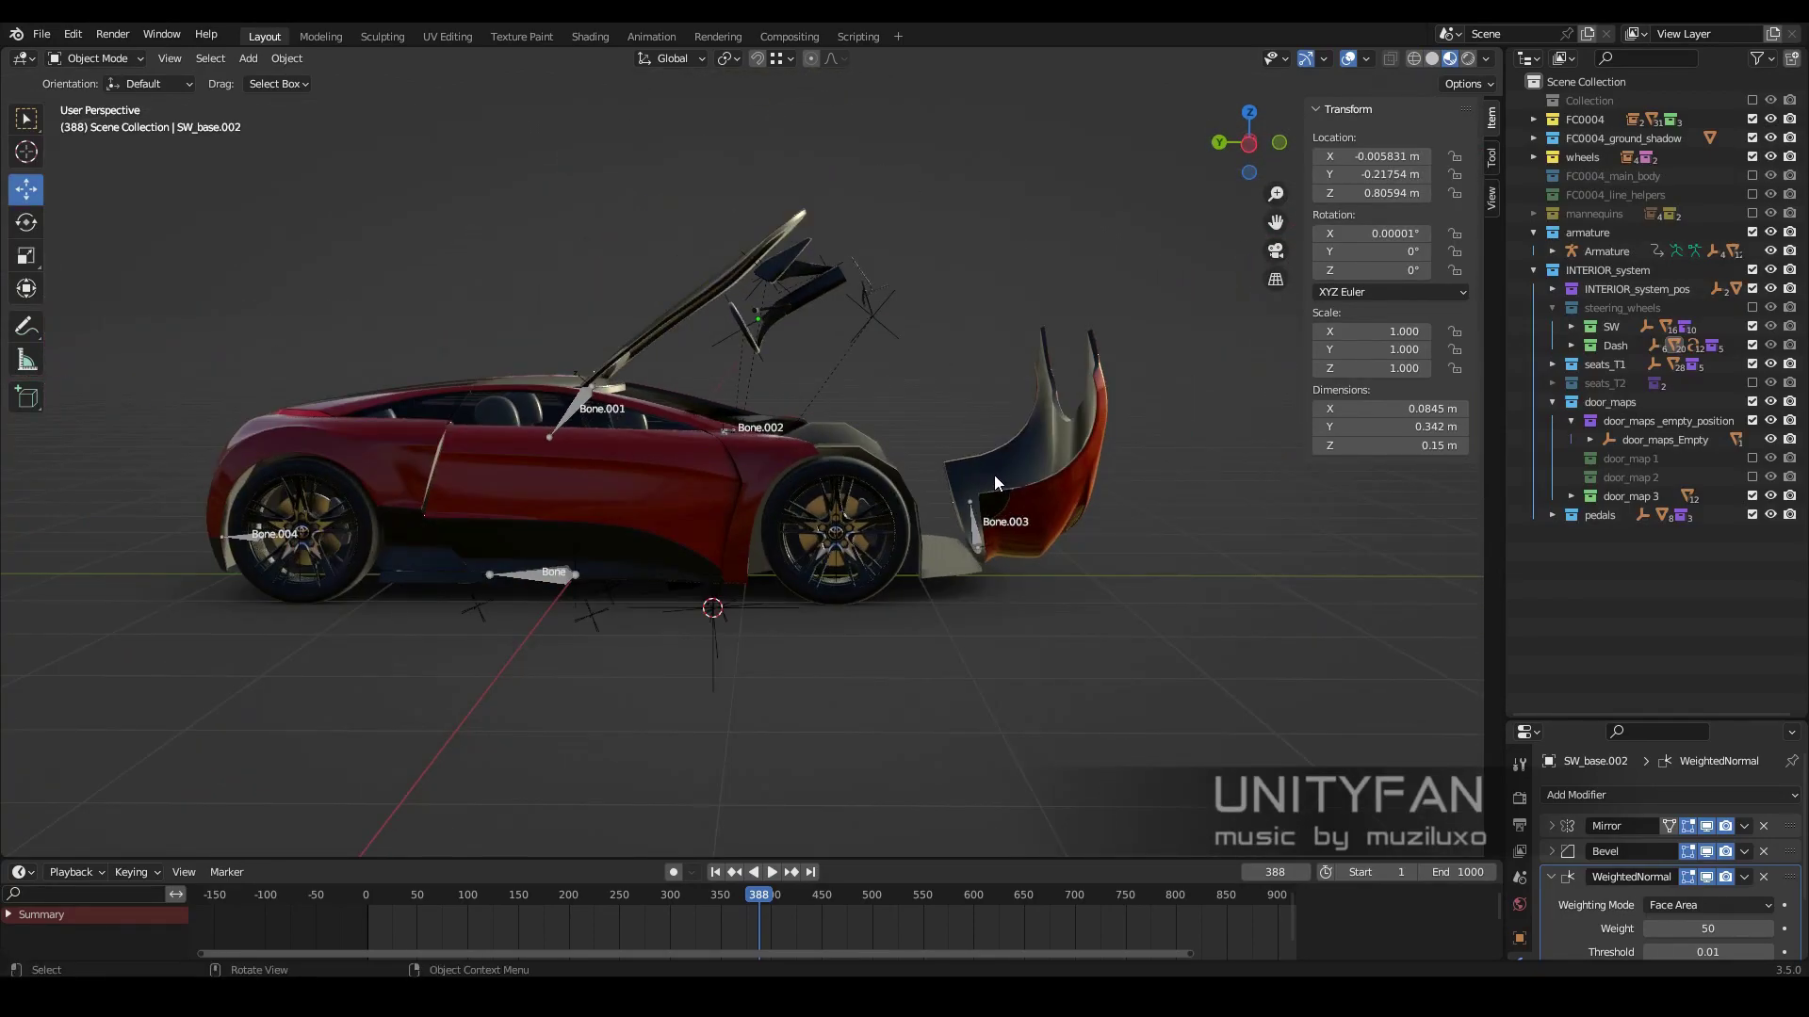
mouse_move(993, 475)
middle_mouse_down()
mouse_move(701, 533)
mouse_move(737, 462)
middle_mouse_up()
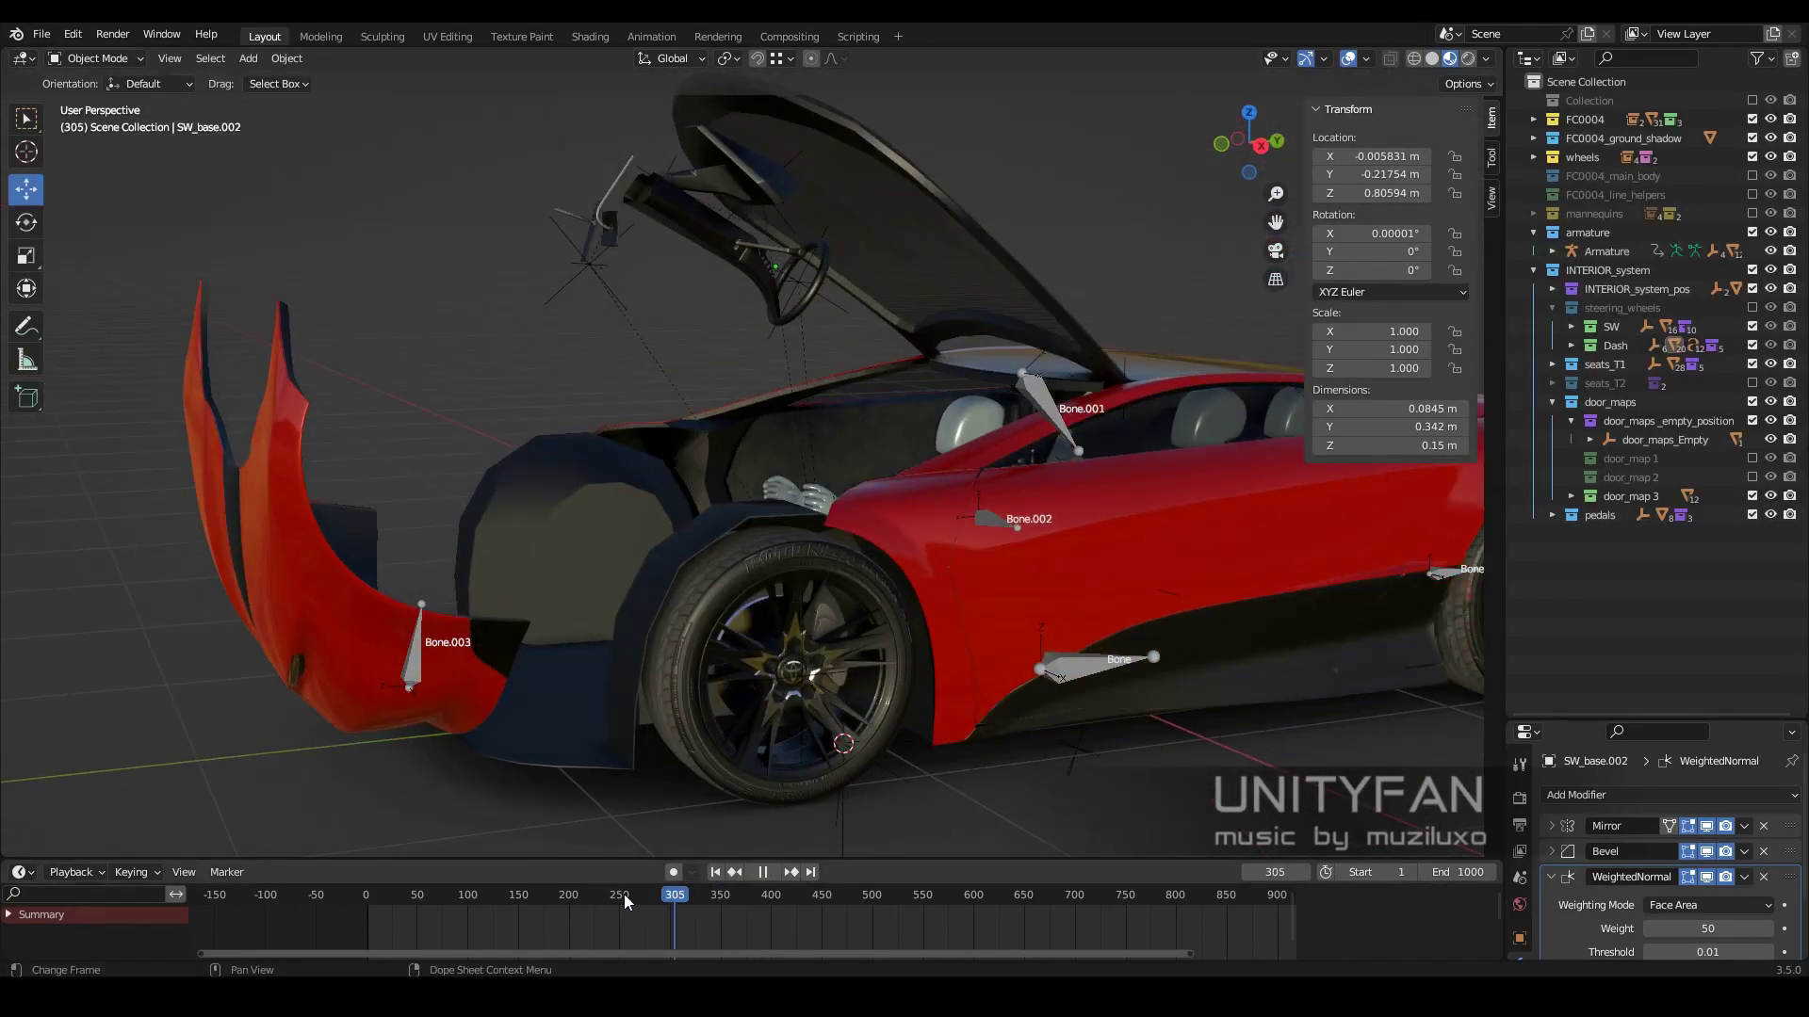
left_click_drag(624, 895, 505, 895)
- Select the hook-shaped pedal rod in the footwell and enter Edit Mode on it
scroll(815, 652, "up", 5)
mouse_move(742, 727)
middle_mouse_down()
mouse_move(816, 652)
mouse_move(856, 551)
mouse_move(933, 569)
middle_mouse_up()
left_click(927, 591)
key("Tab")
- Shorten the pedal's straight rod Plane.128 by moving its vertices in X-ray view
key("shift+z")
mouse_move(759, 488)
middle_mouse_down()
mouse_move(907, 569)
mouse_move(829, 584)
middle_mouse_up()
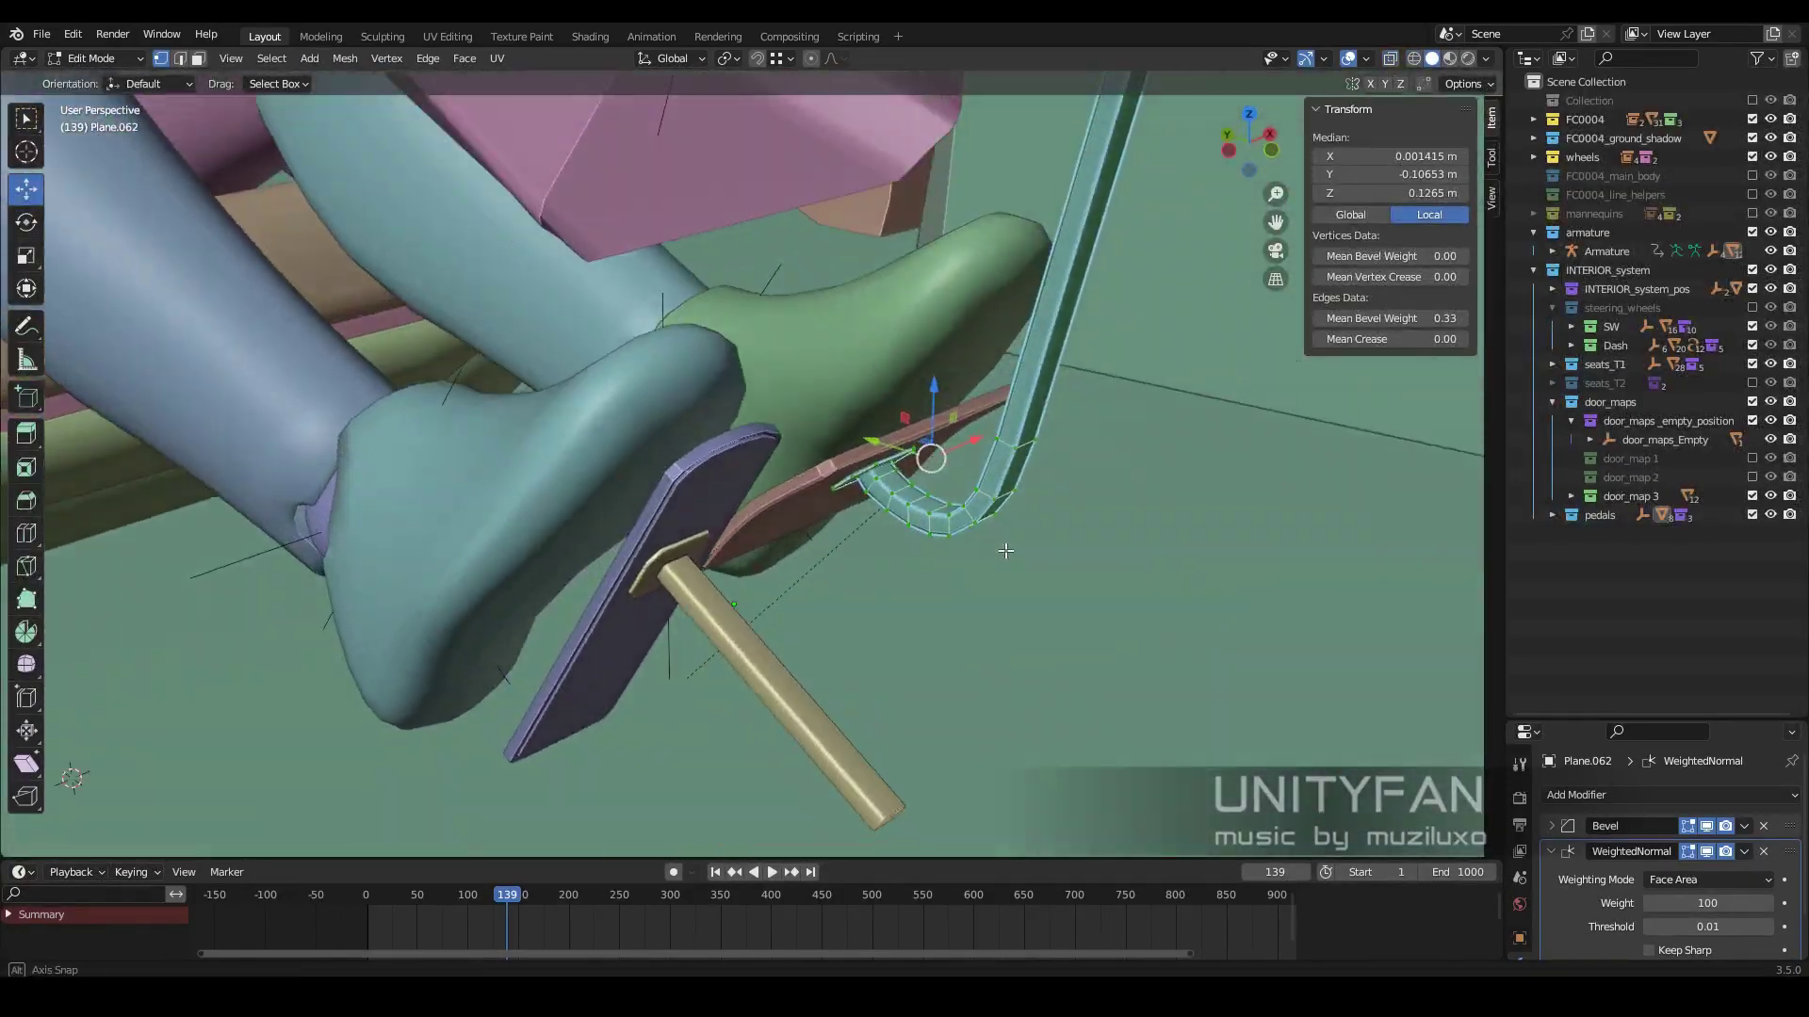
left_click(829, 584)
key("shift+z")
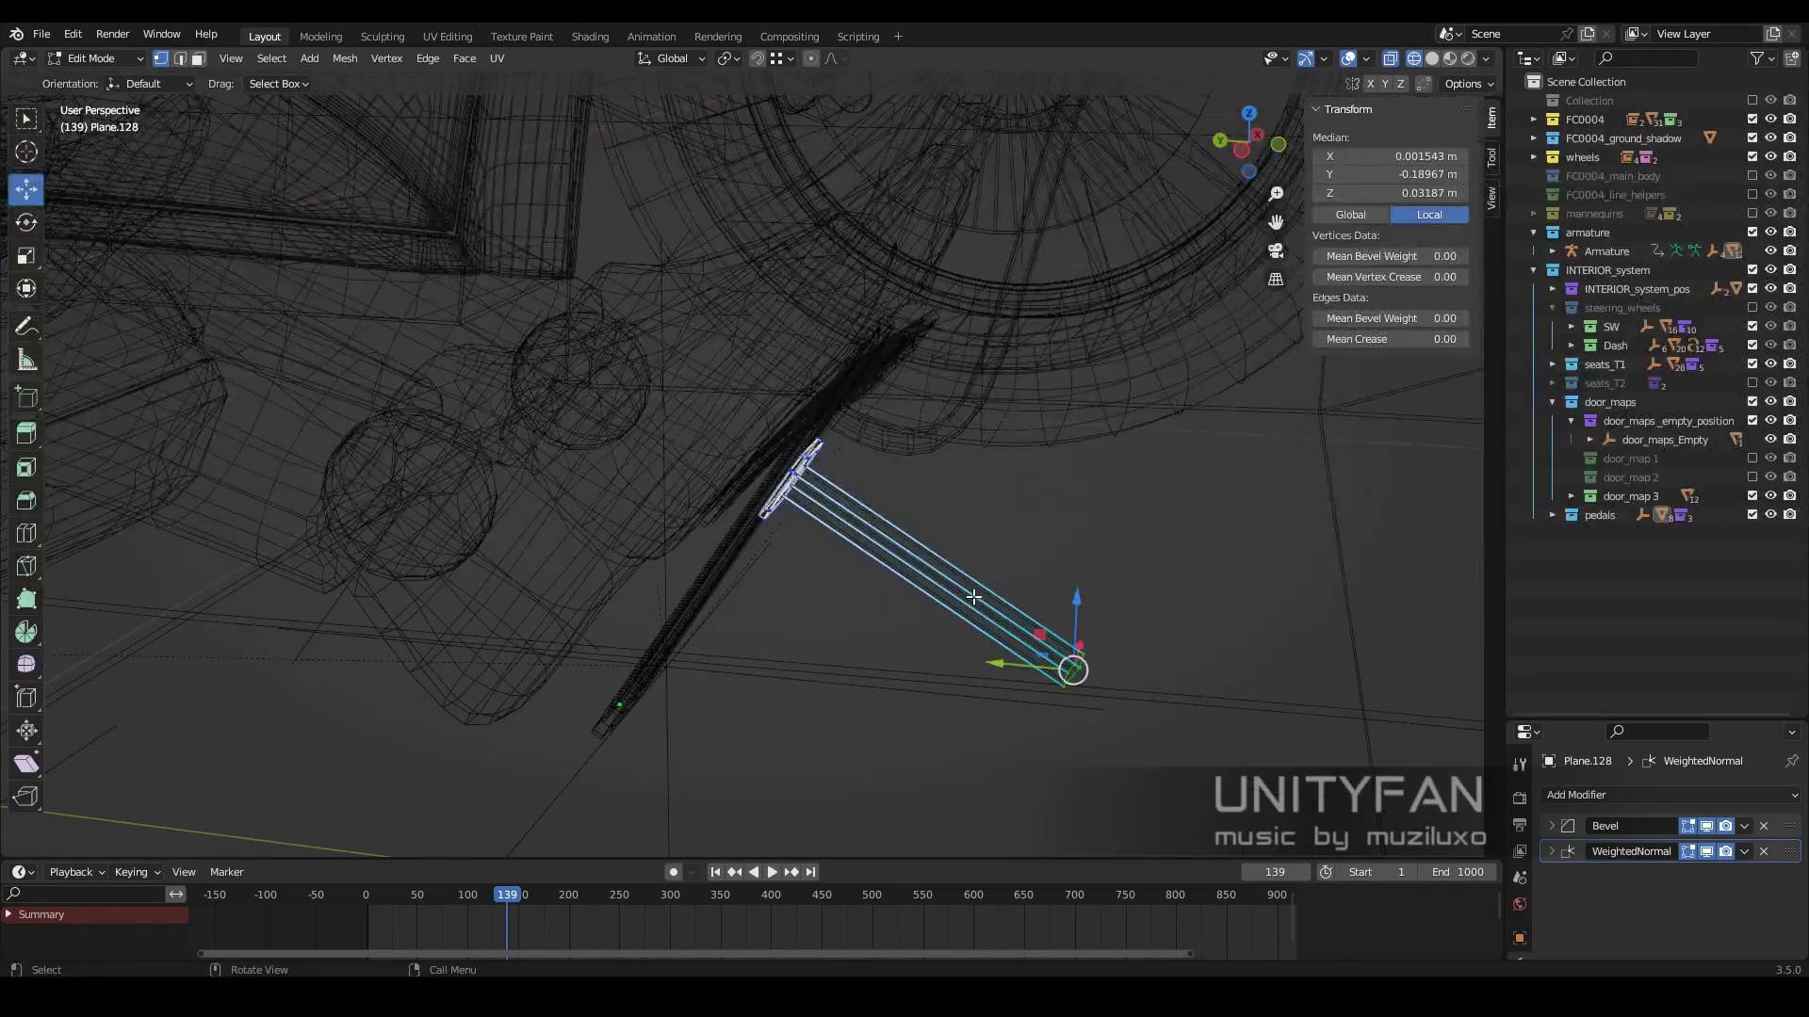
key("g")
left_click(853, 570)
key("shift+z")
- Leave Edit Mode and hide the armature collection from the scene
mouse_move(852, 570)
middle_mouse_down()
mouse_move(901, 587)
mouse_move(876, 613)
mouse_move(687, 661)
mouse_move(827, 613)
middle_mouse_up()
key("Tab")
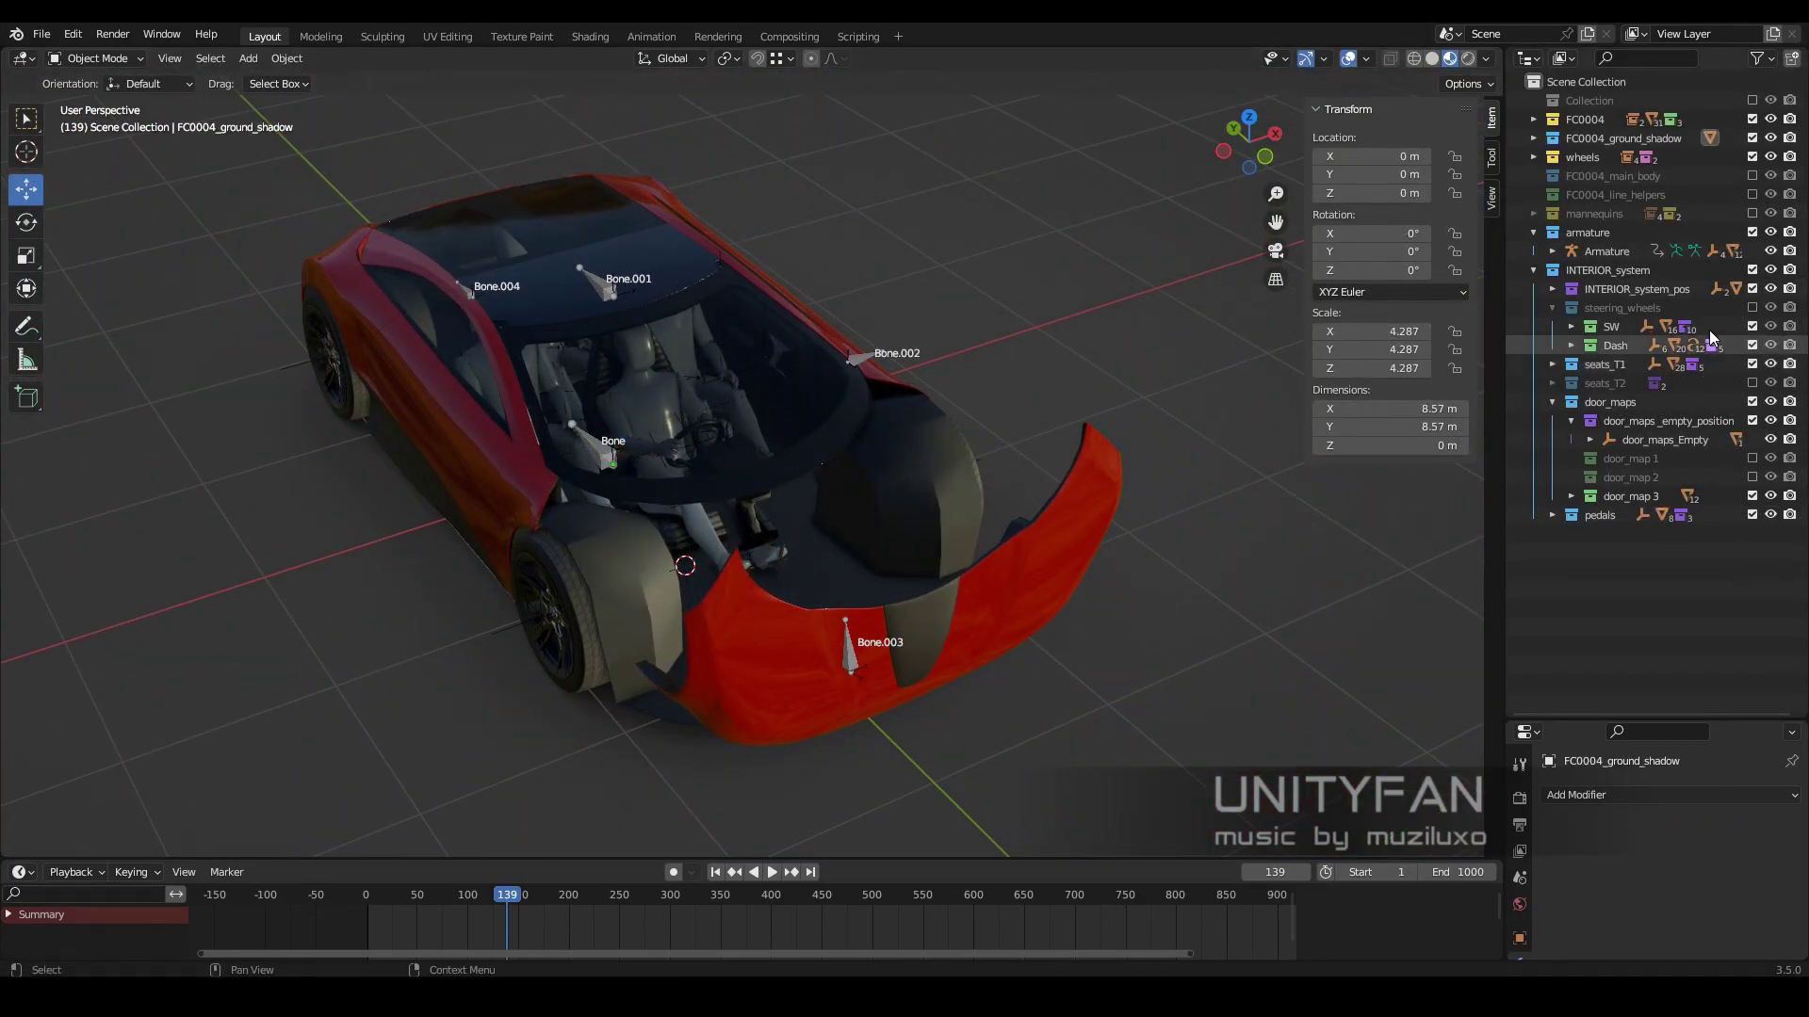
left_click(1752, 232)
- Play the animation while orbiting into the interior to view the mannequin, then stop it
middle_click_drag(835, 550, 575, 901)
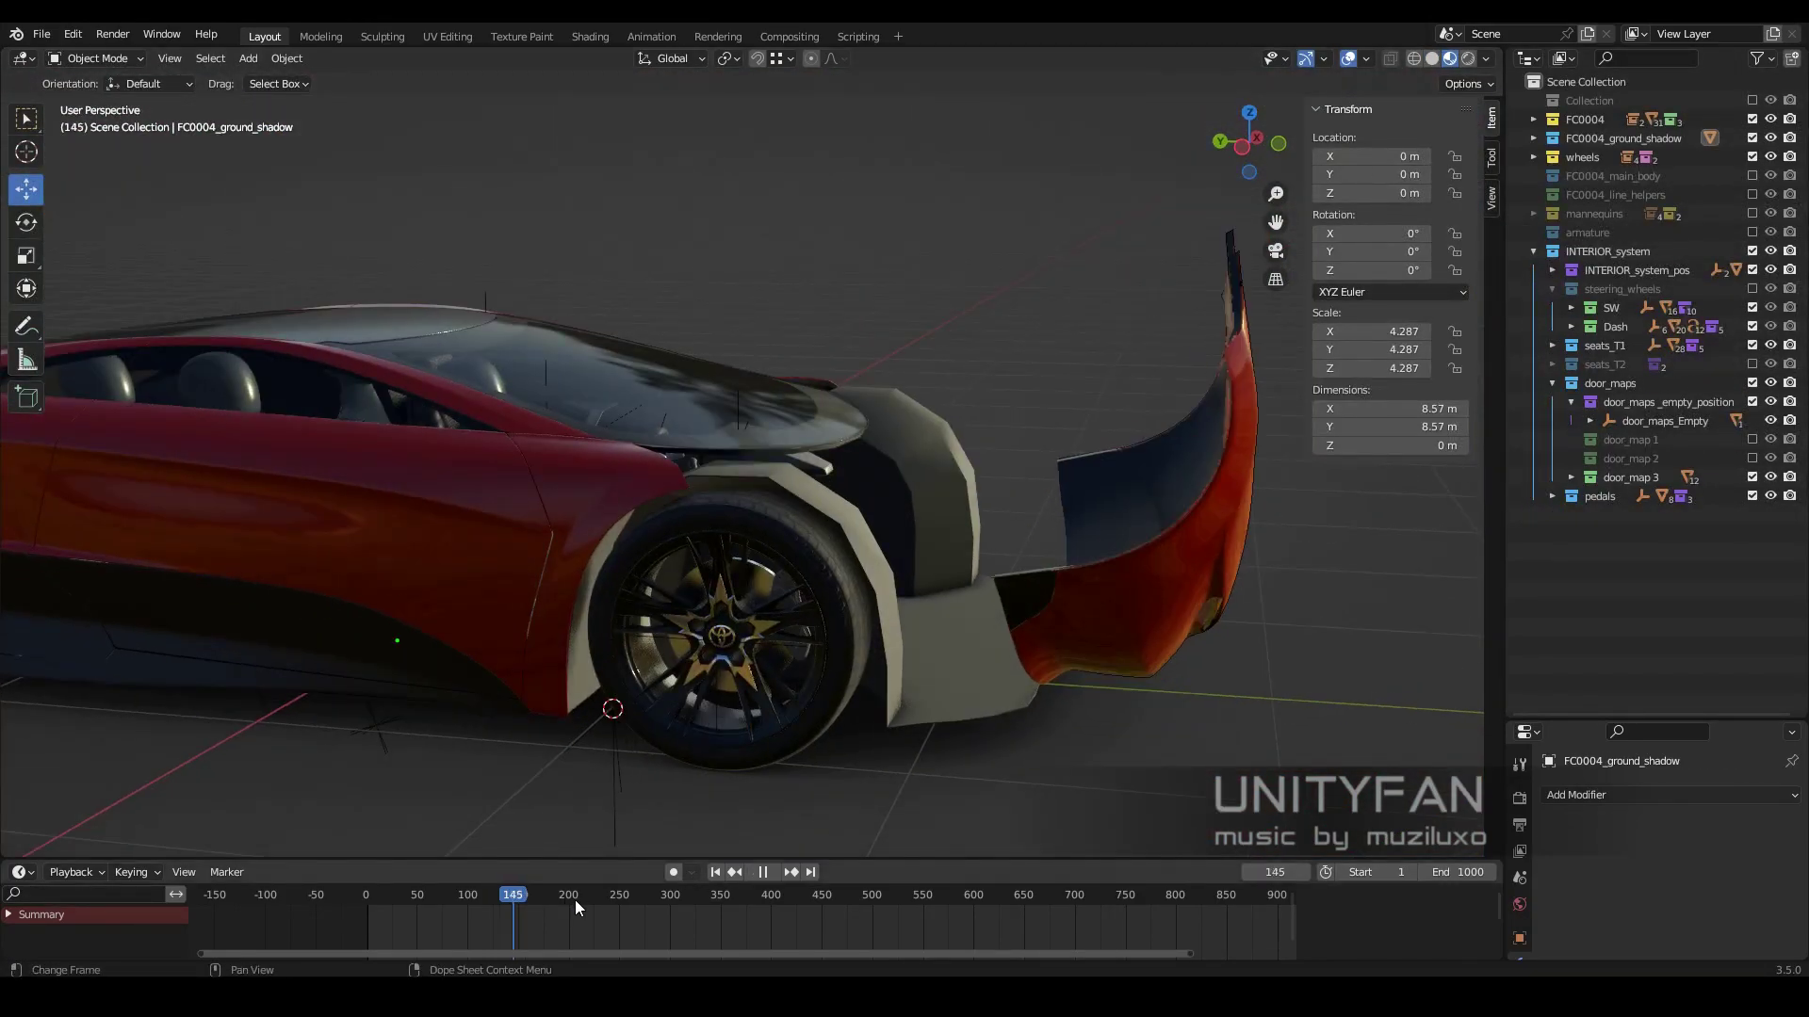
left_click_drag(910, 920, 252, 867)
mouse_move(782, 513)
middle_mouse_down()
mouse_move(855, 524)
mouse_move(806, 590)
middle_mouse_up()
scroll(857, 523, "up", 5)
key("space")
scroll(811, 588, "down", 5)
- Select the glass roof and door panels and inspect the interior in solid shading
left_click(776, 494)
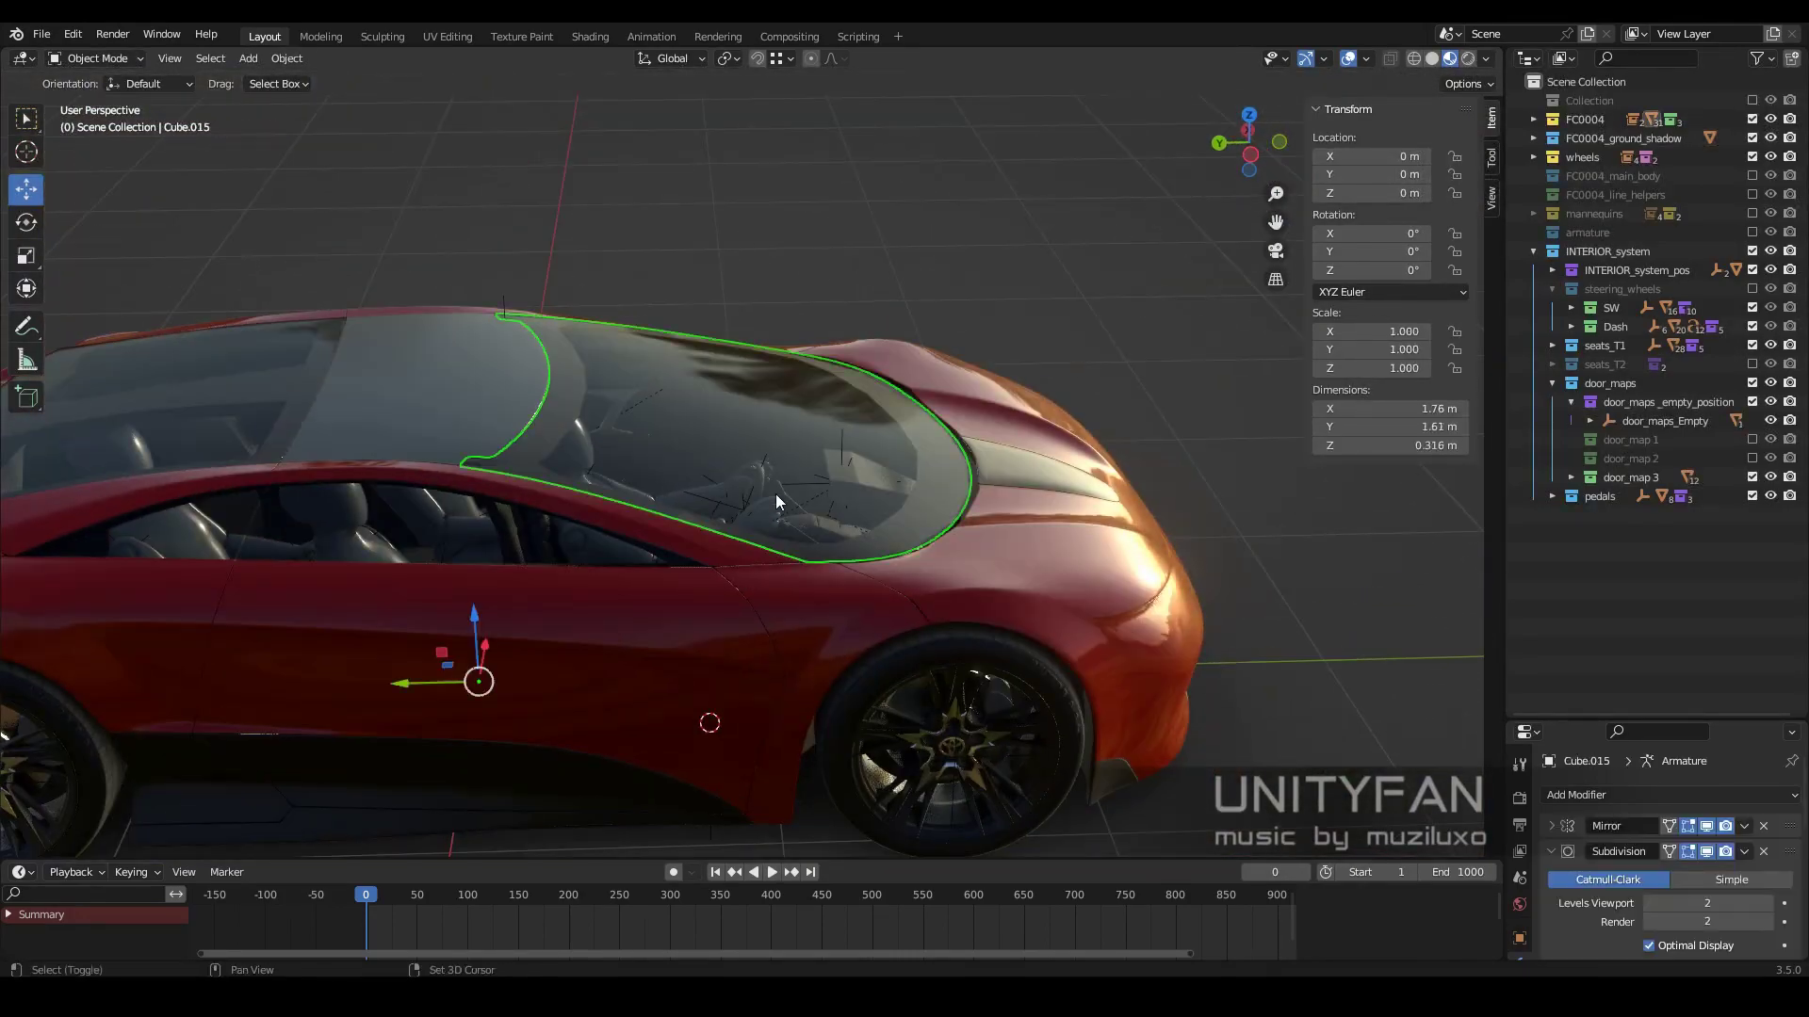
mouse_move(776, 493)
middle_mouse_down()
mouse_move(806, 507)
mouse_move(494, 563)
mouse_move(1095, 507)
mouse_move(993, 540)
mouse_move(1095, 545)
mouse_move(844, 517)
mouse_move(1010, 493)
middle_mouse_up()
left_click(495, 570)
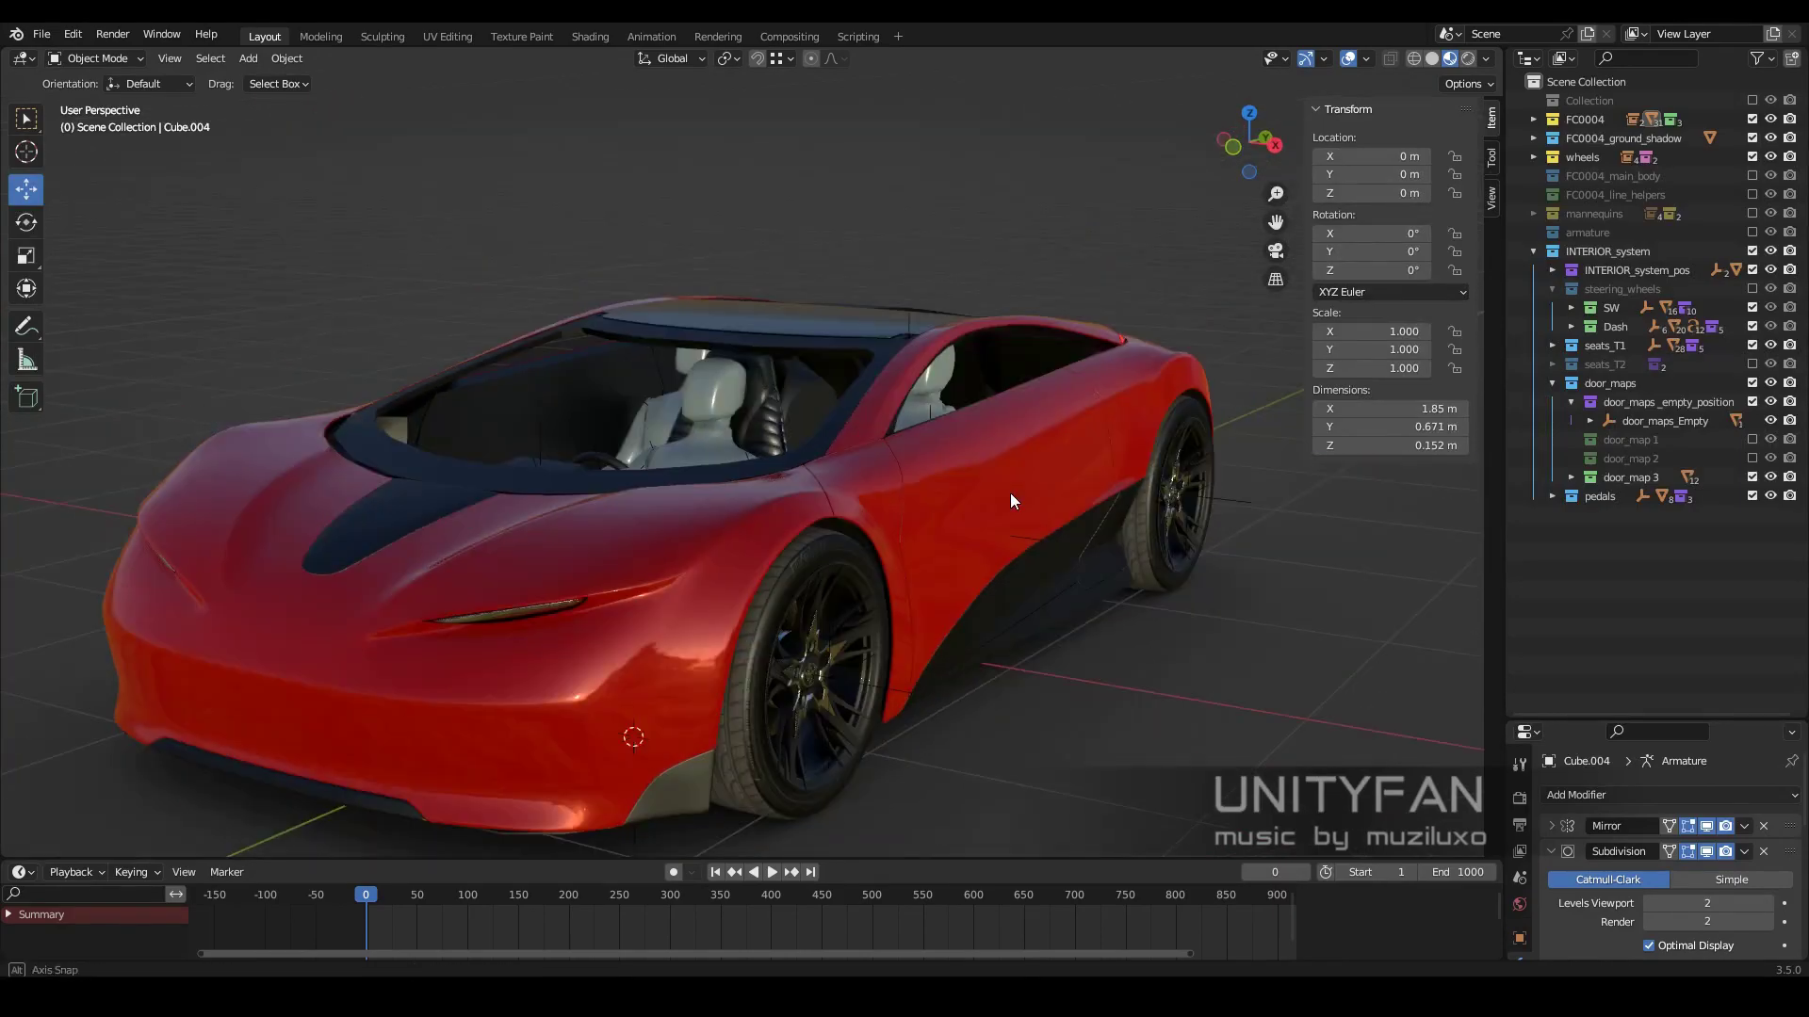
key("z")
scroll(1079, 586, "up", 4)
mouse_move(1079, 586)
middle_mouse_down()
mouse_move(1166, 511)
mouse_move(992, 545)
mouse_move(912, 675)
mouse_move(712, 670)
mouse_move(665, 646)
middle_mouse_up()
- Return to material preview and orbit to a close view of the front wheel
key("z")
scroll(665, 646, "down", 3)
scroll(677, 646, "down", 2)
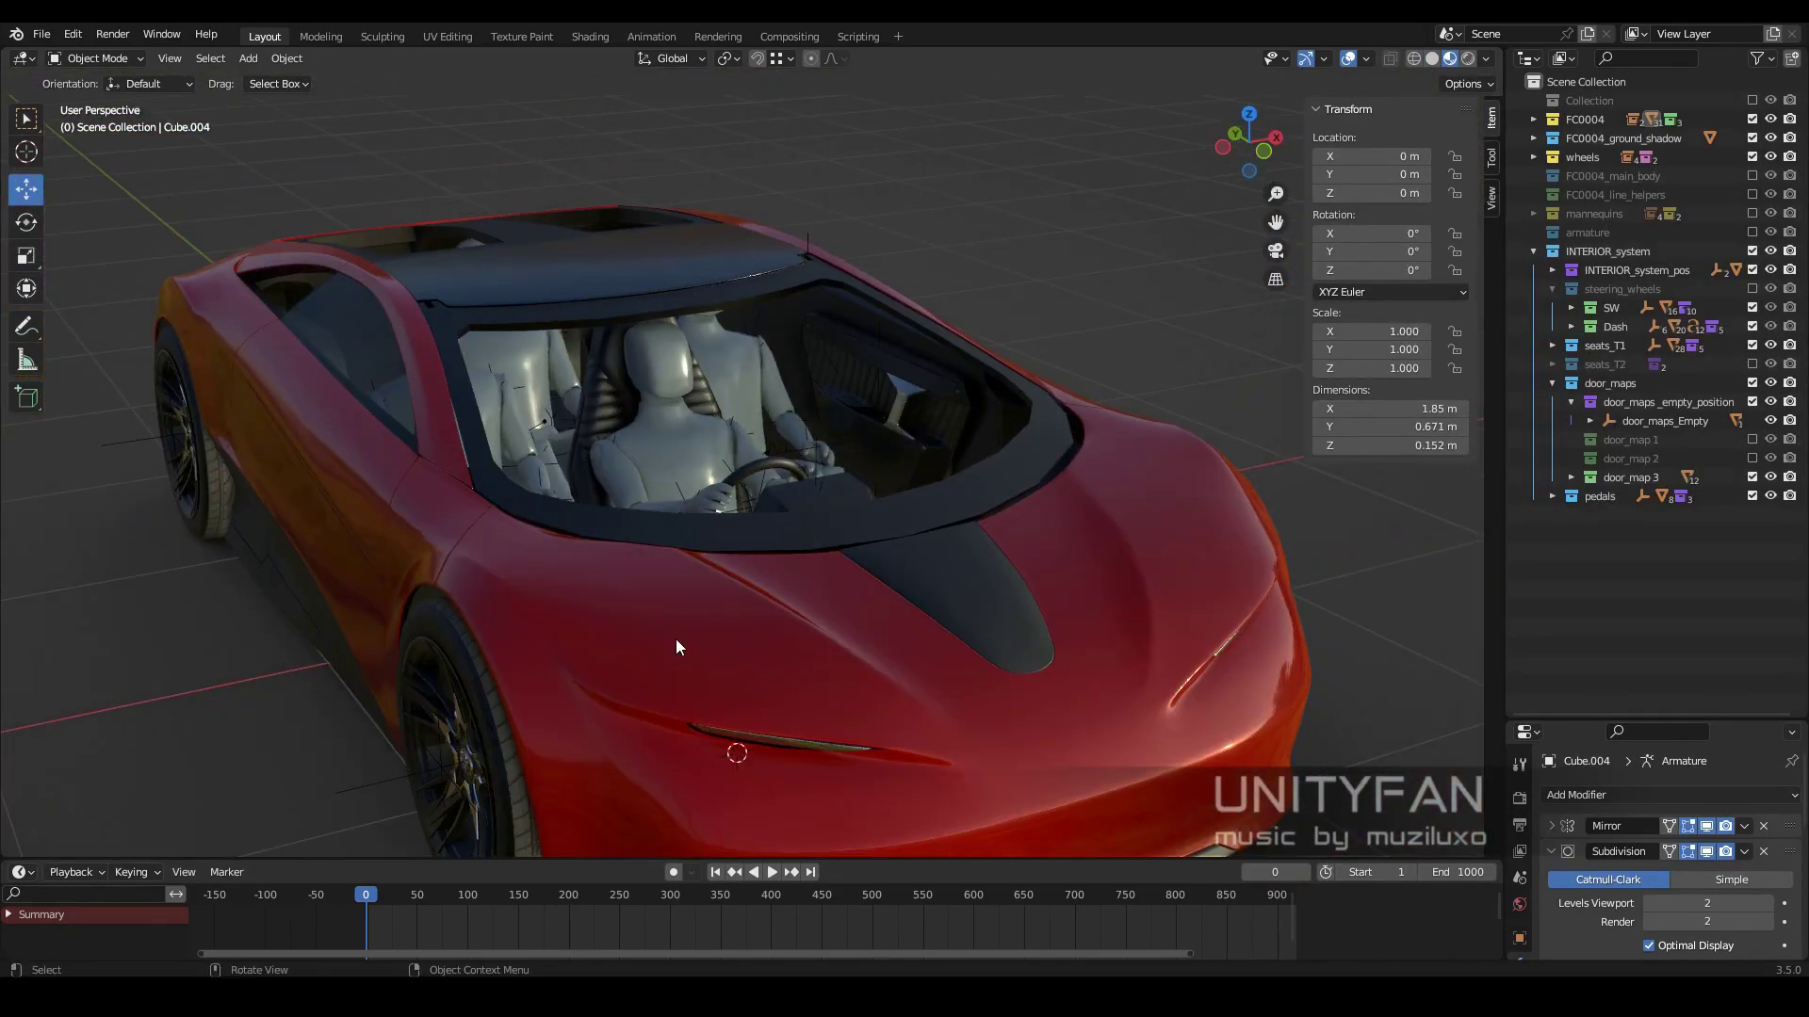
mouse_move(702, 551)
middle_mouse_down()
mouse_move(827, 550)
mouse_move(814, 517)
mouse_move(927, 399)
middle_mouse_up()
scroll(828, 550, "up", 3)
scroll(927, 400, "down", 3)
- Open the lighting settings, then bring up the red body paint's material settings in an enlarged Properties area
scroll(927, 400, "down", 2)
left_click(1486, 58)
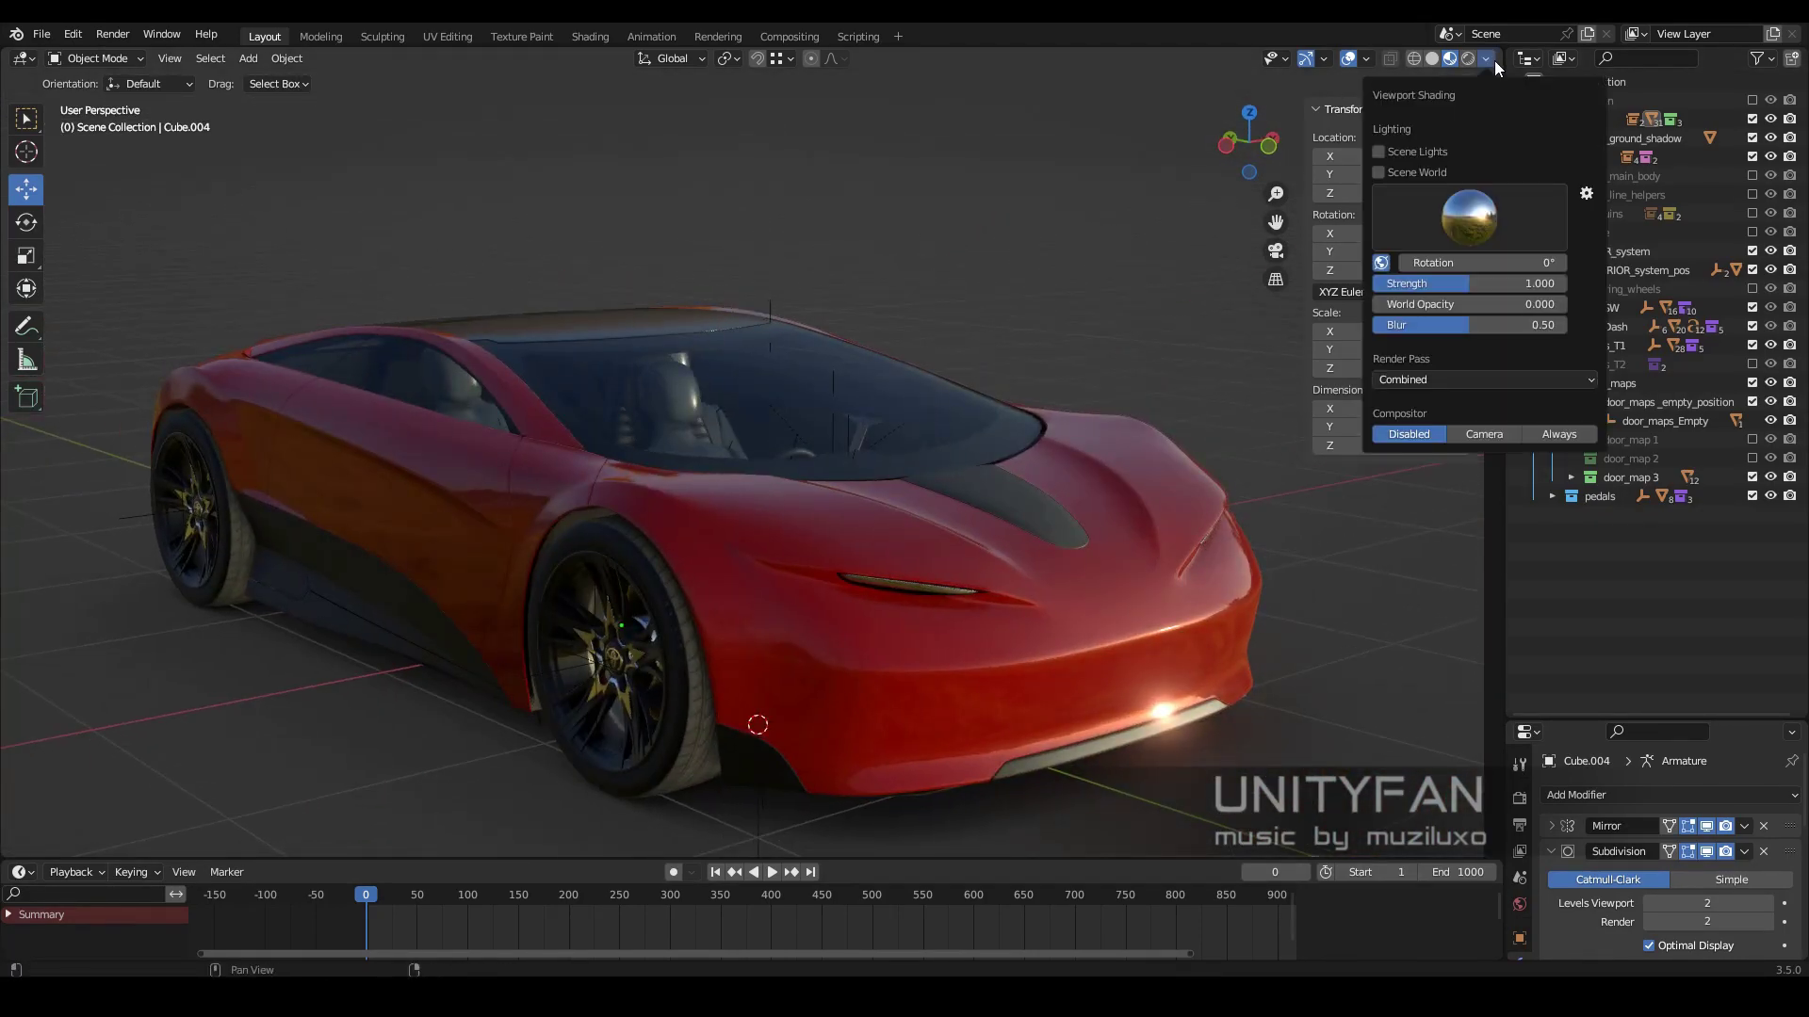
mouse_move(1273, 292)
middle_mouse_down()
mouse_move(933, 415)
mouse_move(1466, 322)
middle_mouse_up()
key("n")
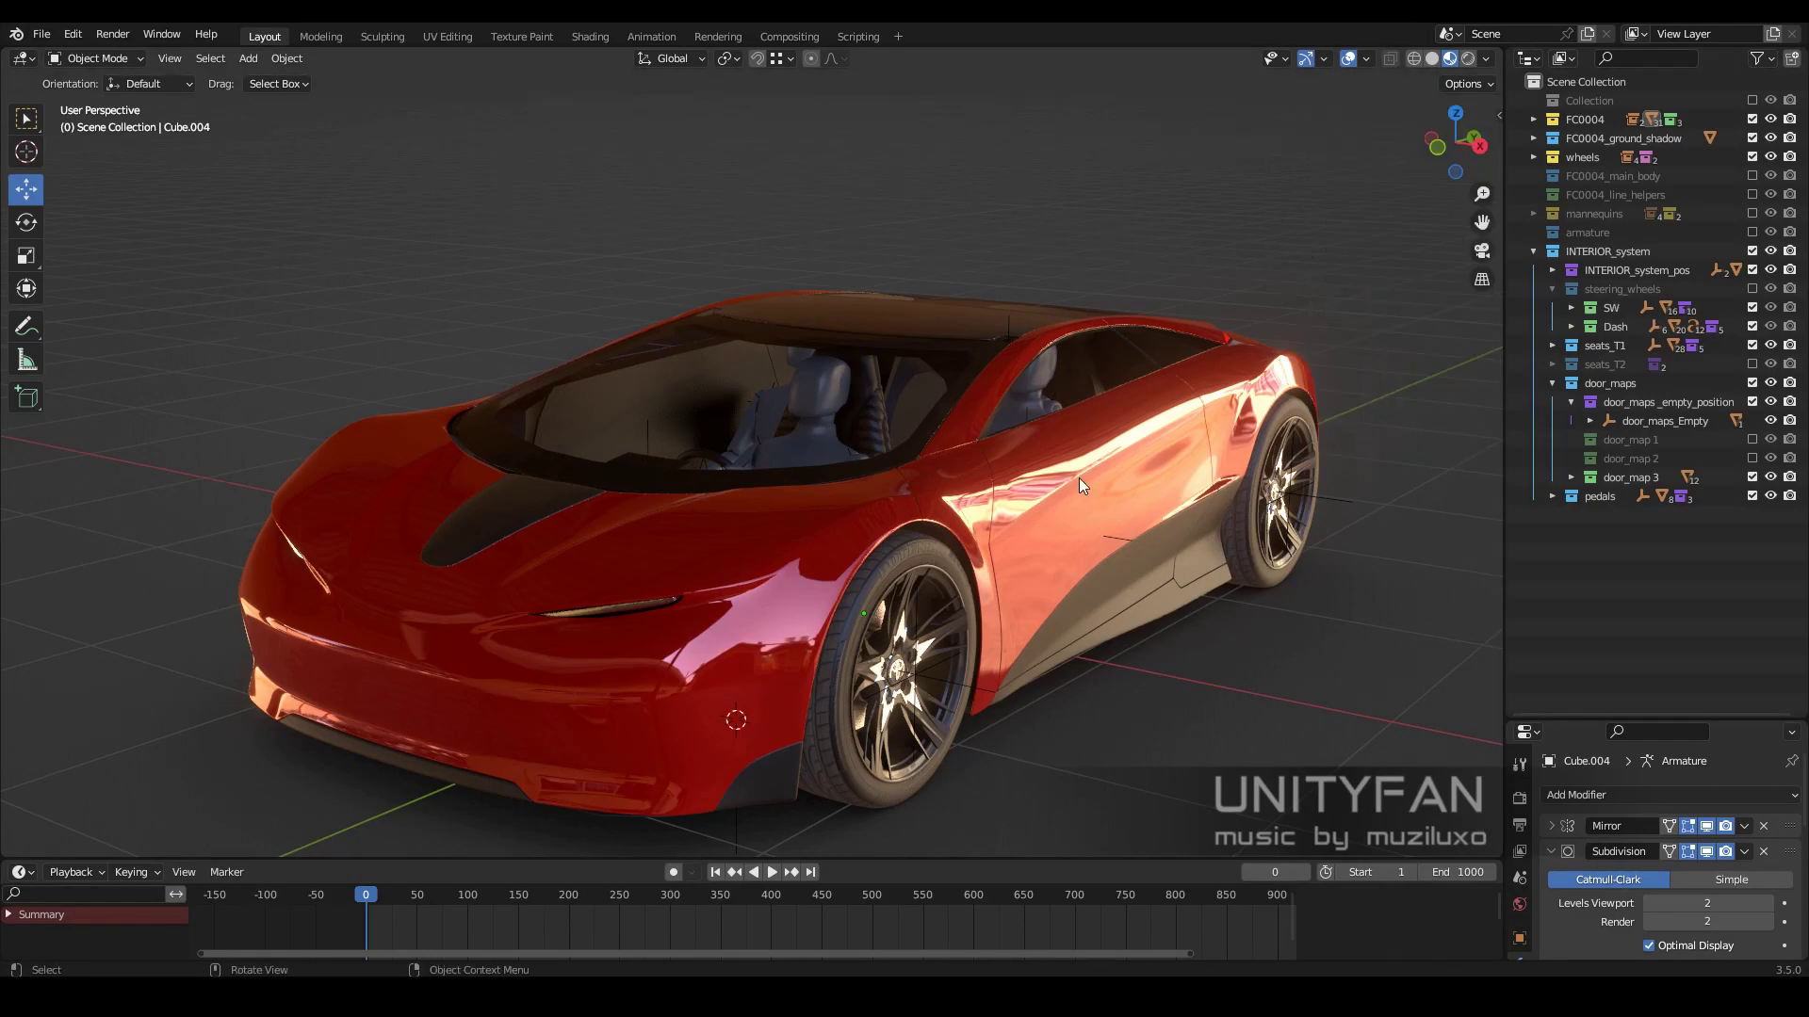
left_click_drag(1591, 718, 1592, 414)
left_click(1520, 788)
middle_click_drag(854, 528, 1008, 473)
- Set the body paint to Metallic 1.0 and Roughness 0.3
scroll(1008, 473, "up", 1)
scroll(1699, 766, "down", 3)
left_click_drag(1694, 750, 1771, 750)
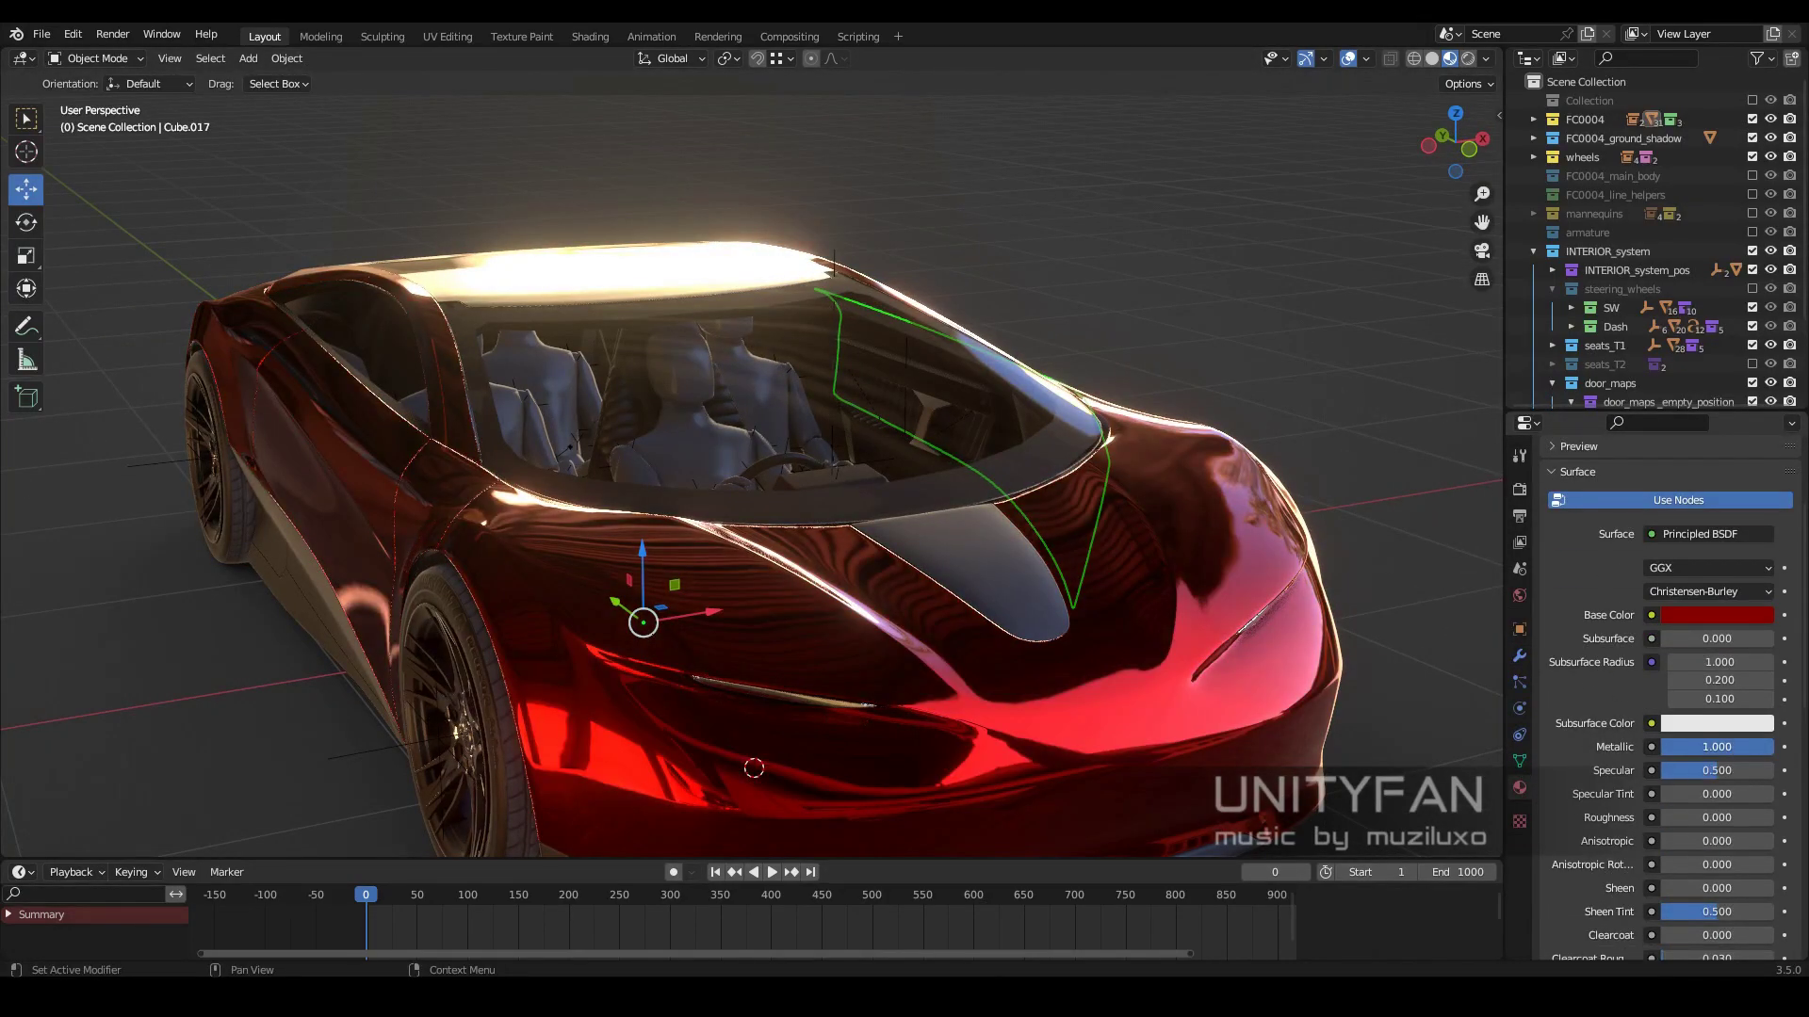
type("0.3")
key("Return")
middle_click_drag(1074, 520, 1232, 569)
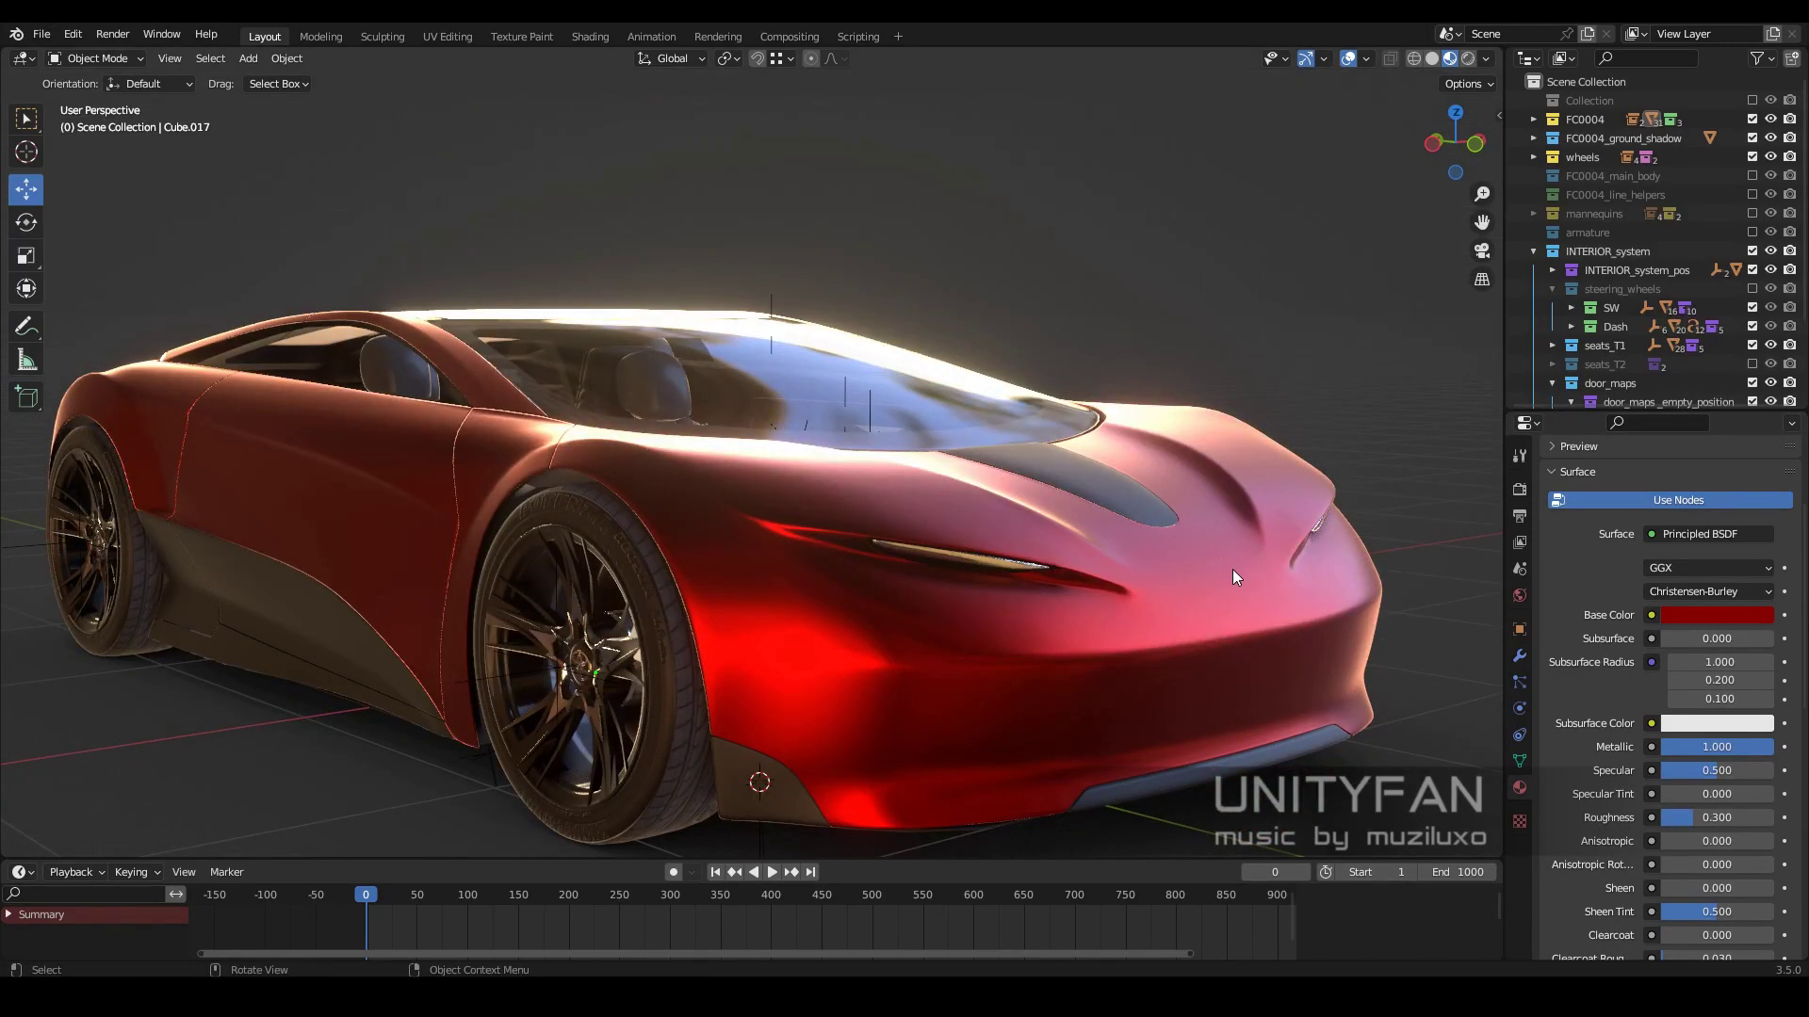
scroll(1693, 812, "down", 4)
- Scrub through the door animation, return to frame 0, and save as FC_04.blend
mouse_move(1201, 293)
middle_mouse_down()
mouse_move(1343, 454)
mouse_move(1082, 433)
mouse_move(1110, 428)
mouse_move(1174, 494)
mouse_move(1117, 515)
middle_mouse_up()
left_click_drag(516, 900, 1056, 897)
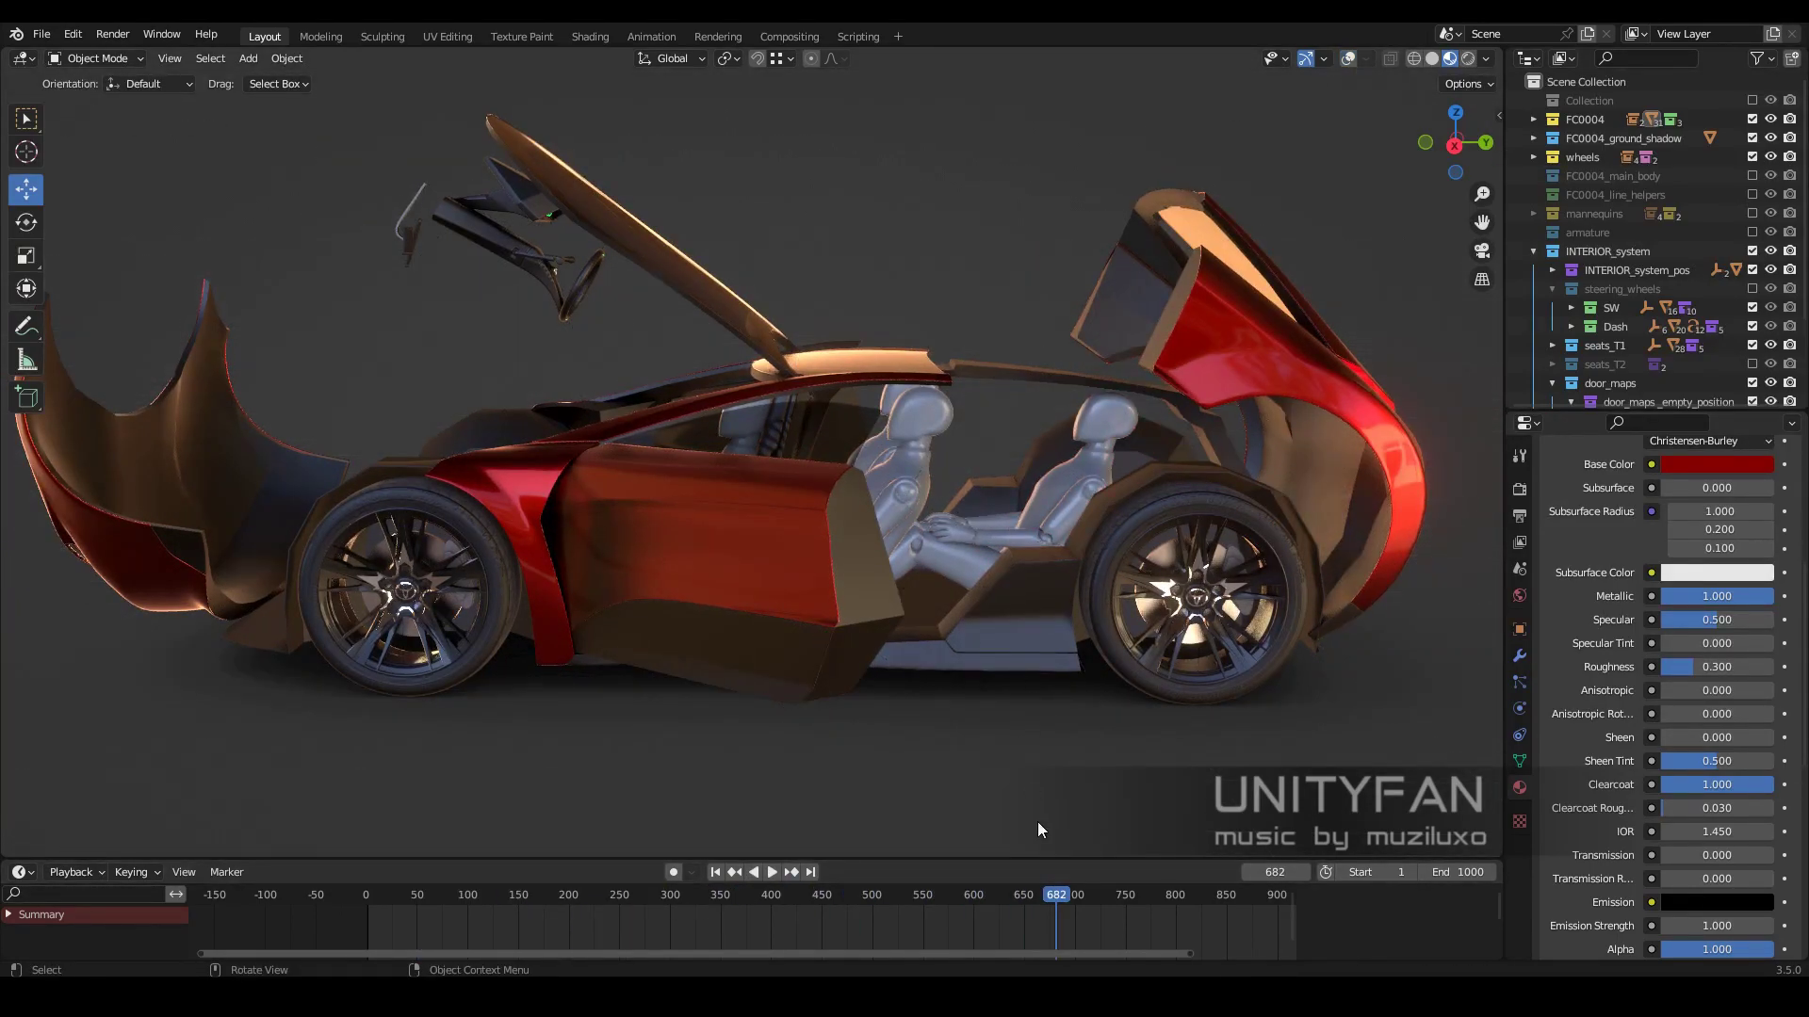
left_click_drag(914, 893, 365, 895)
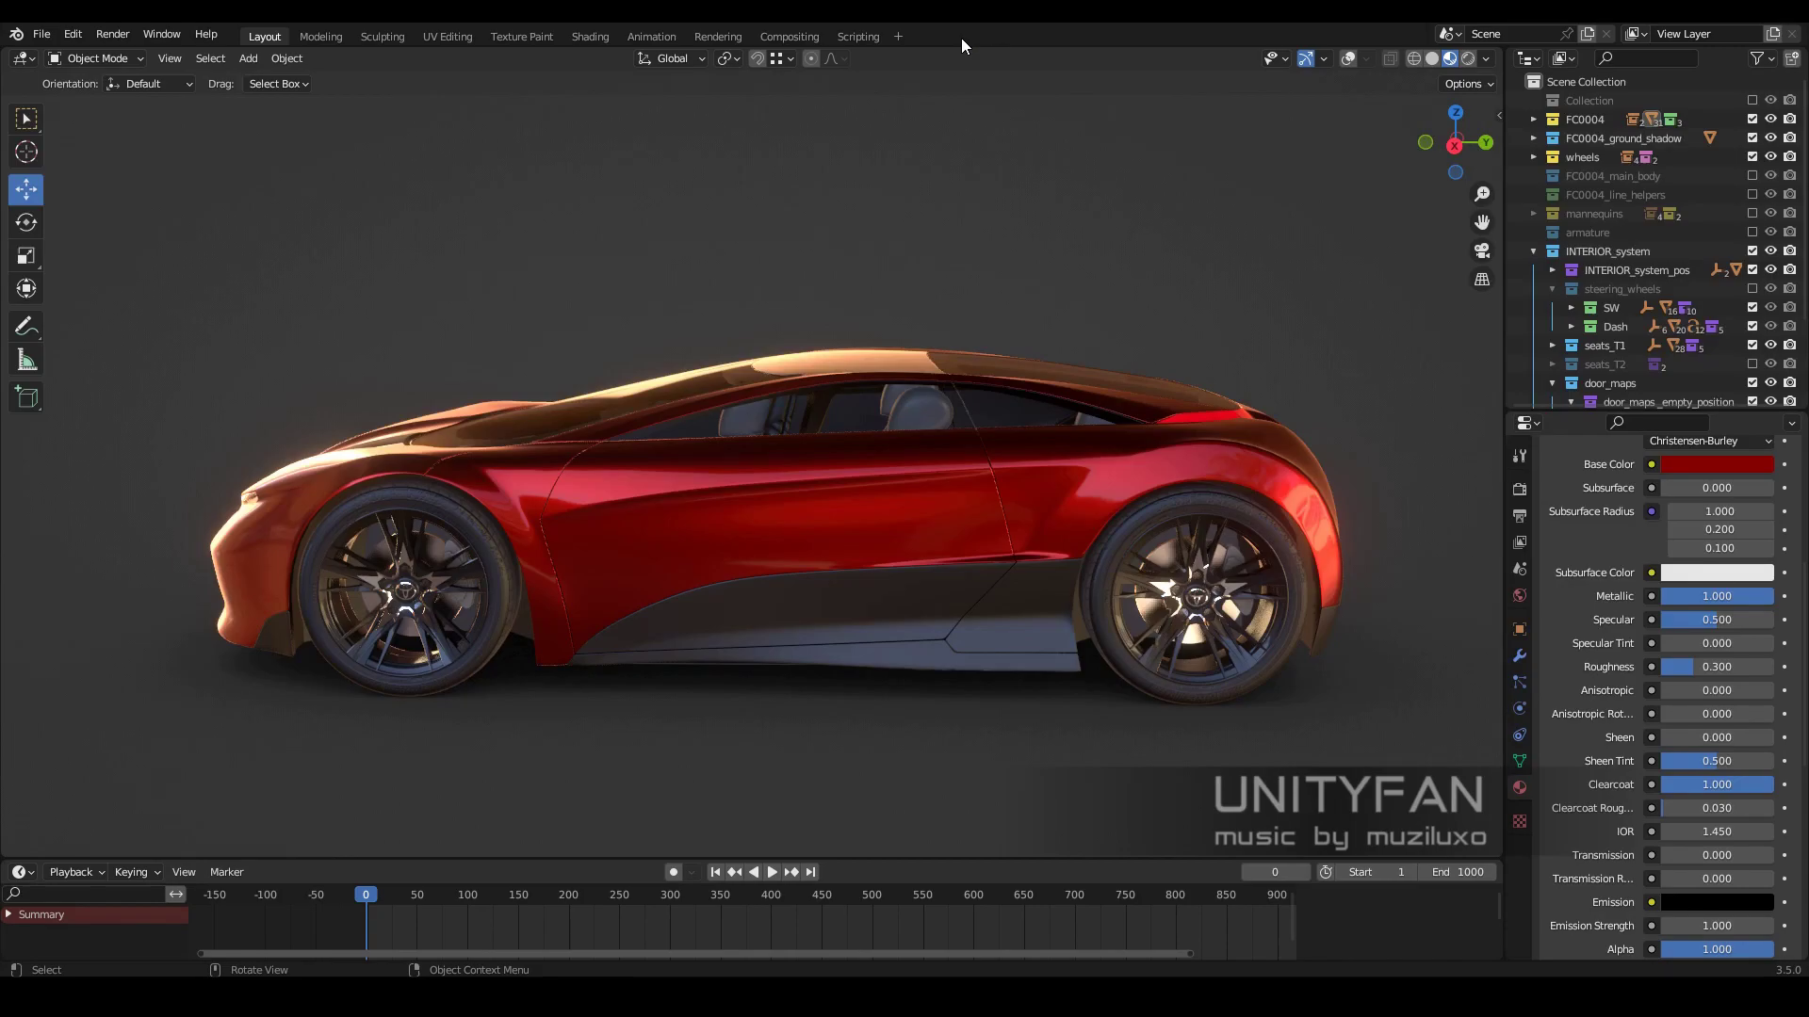
left_click(42, 34)
left_click(71, 128)
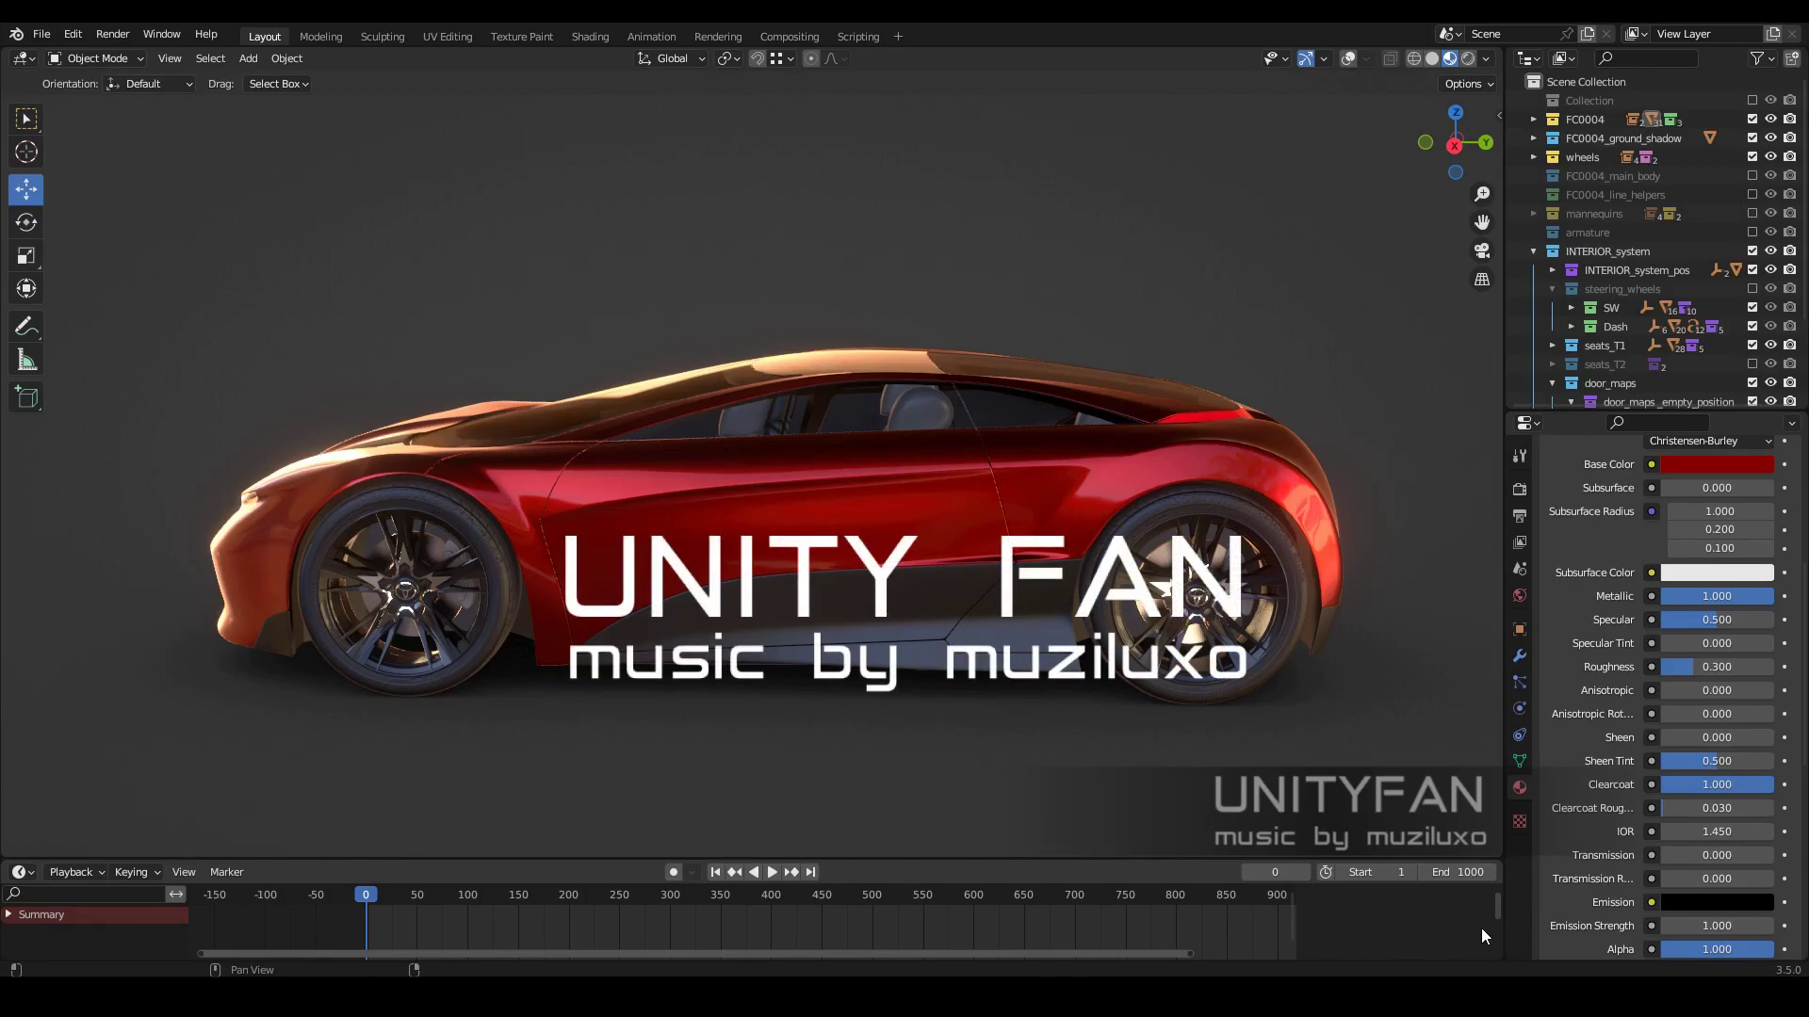
key("alt+z")
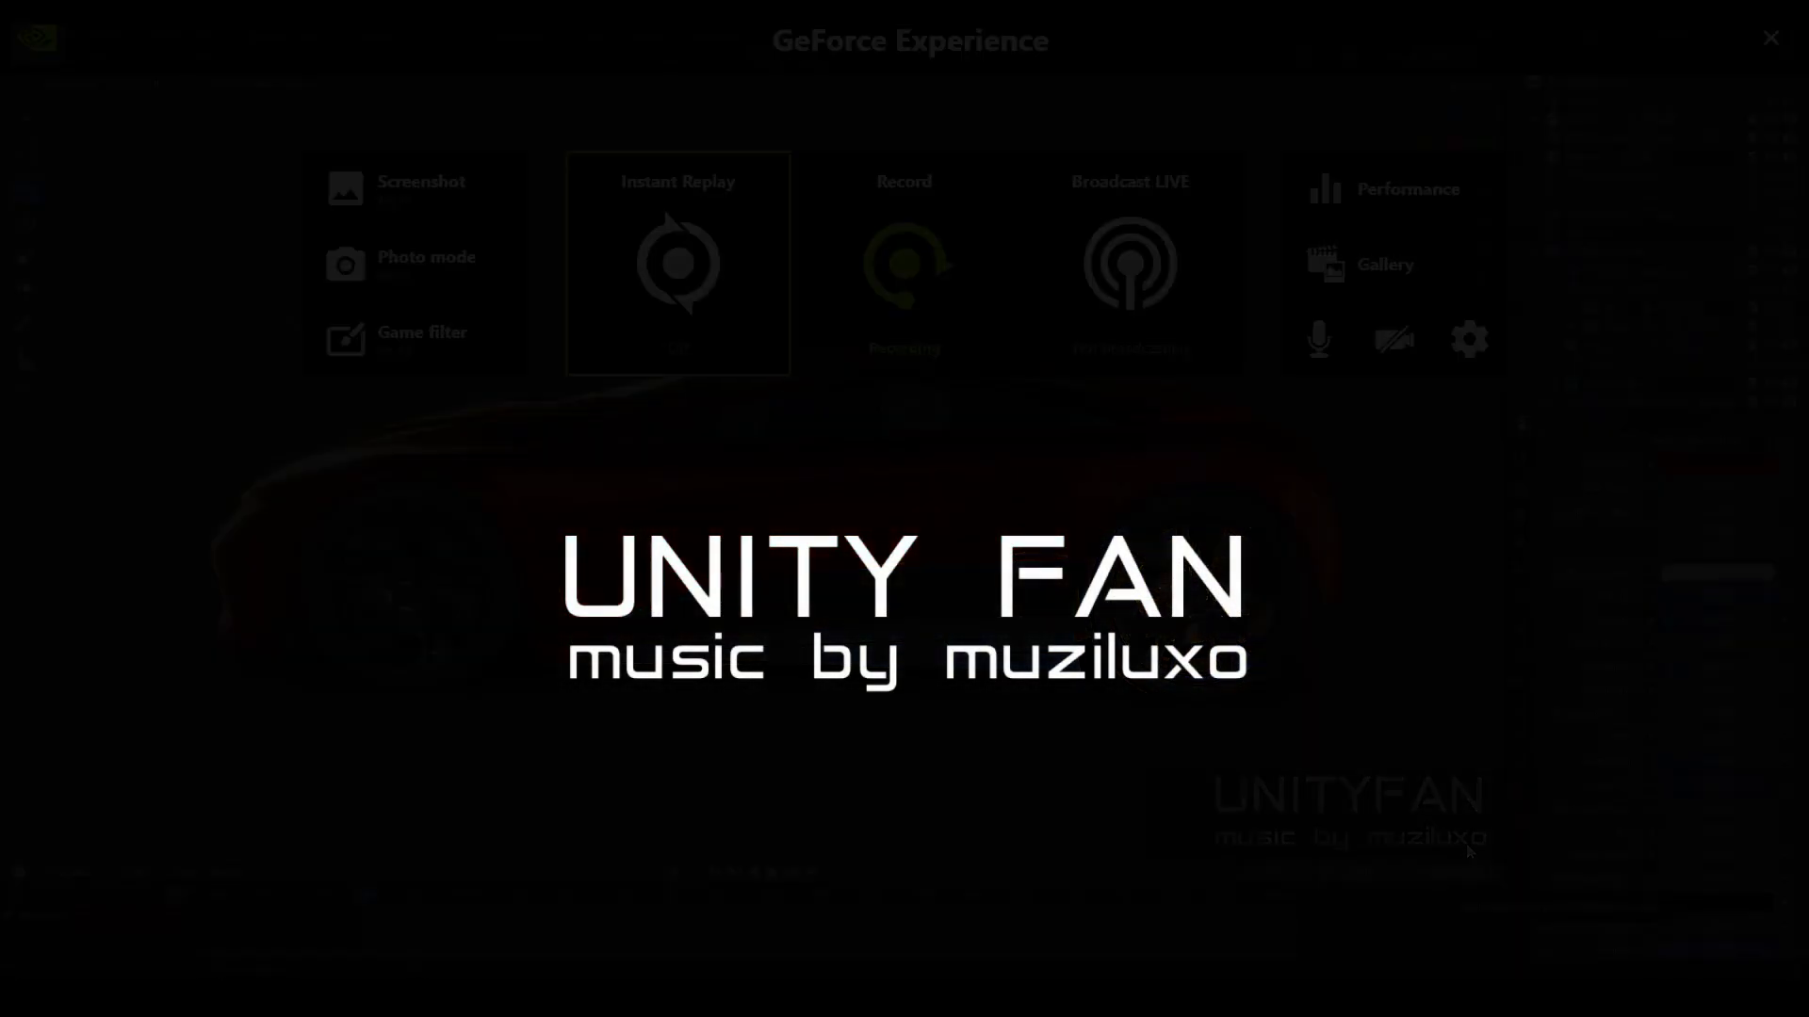